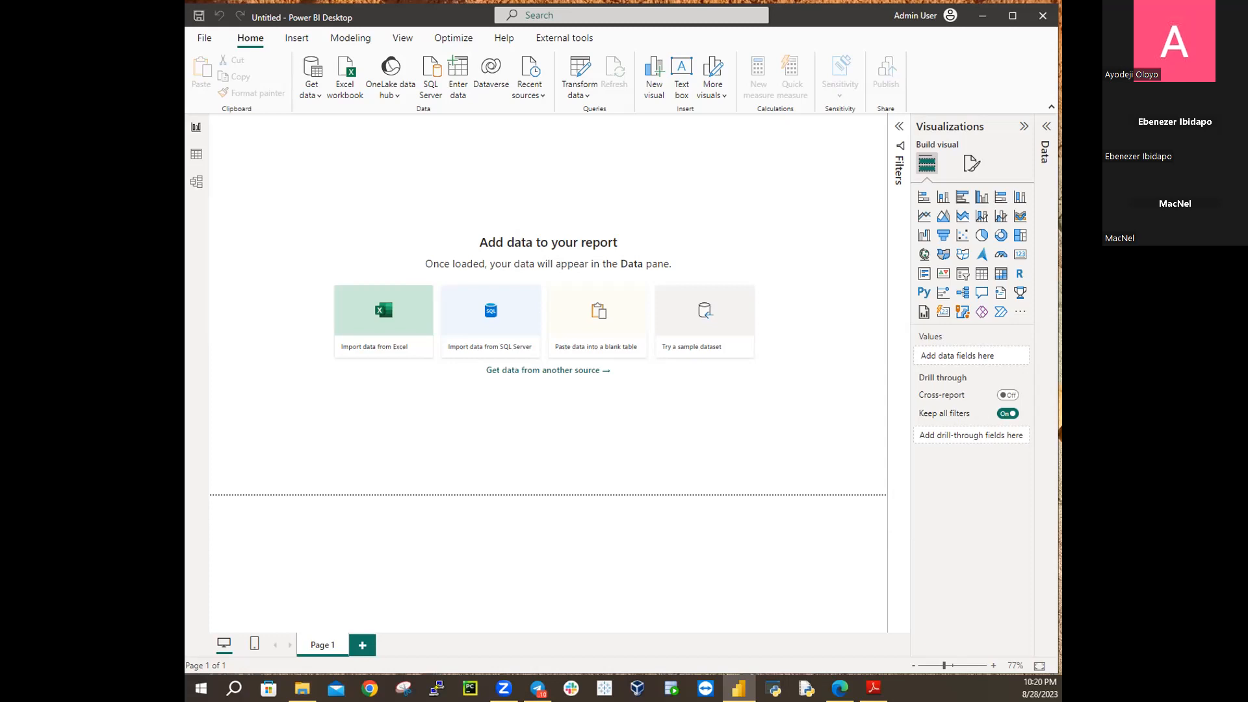
# Browse for a report file in the Starter folder of the 02-load-data-with-power-query-in-power-bi-desktop lab
pyautogui.click(204, 37)
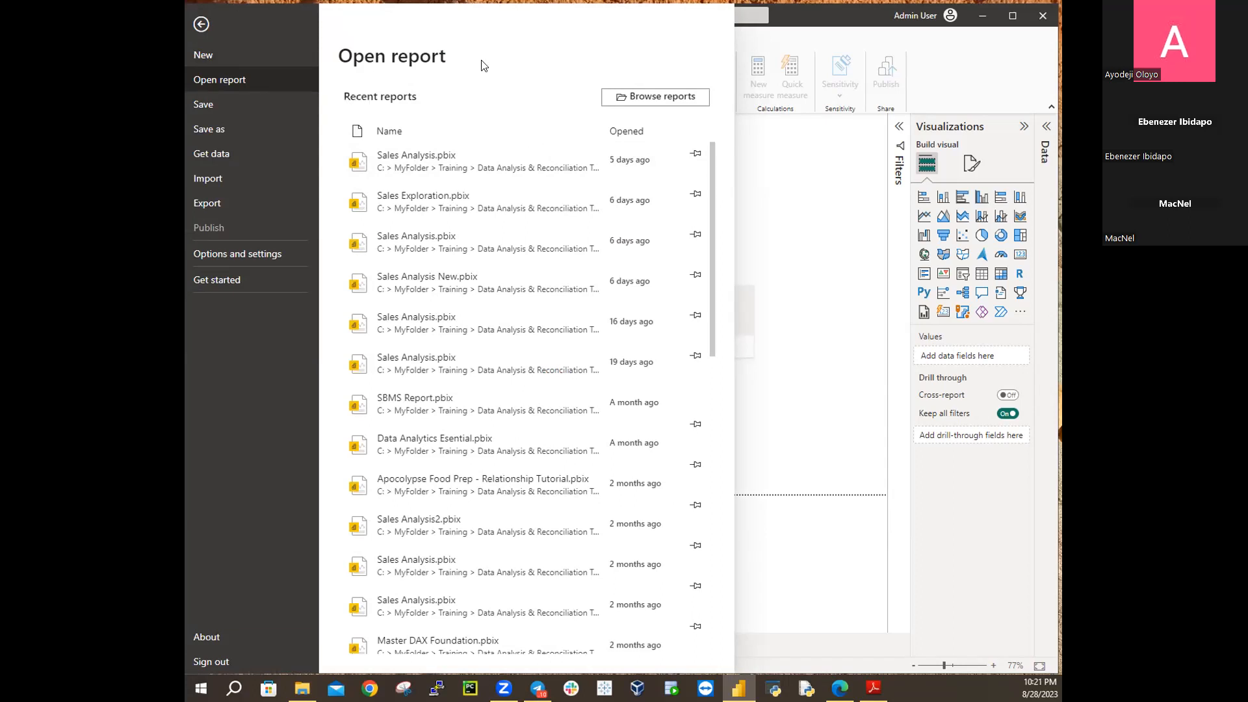
pyautogui.click(670, 102)
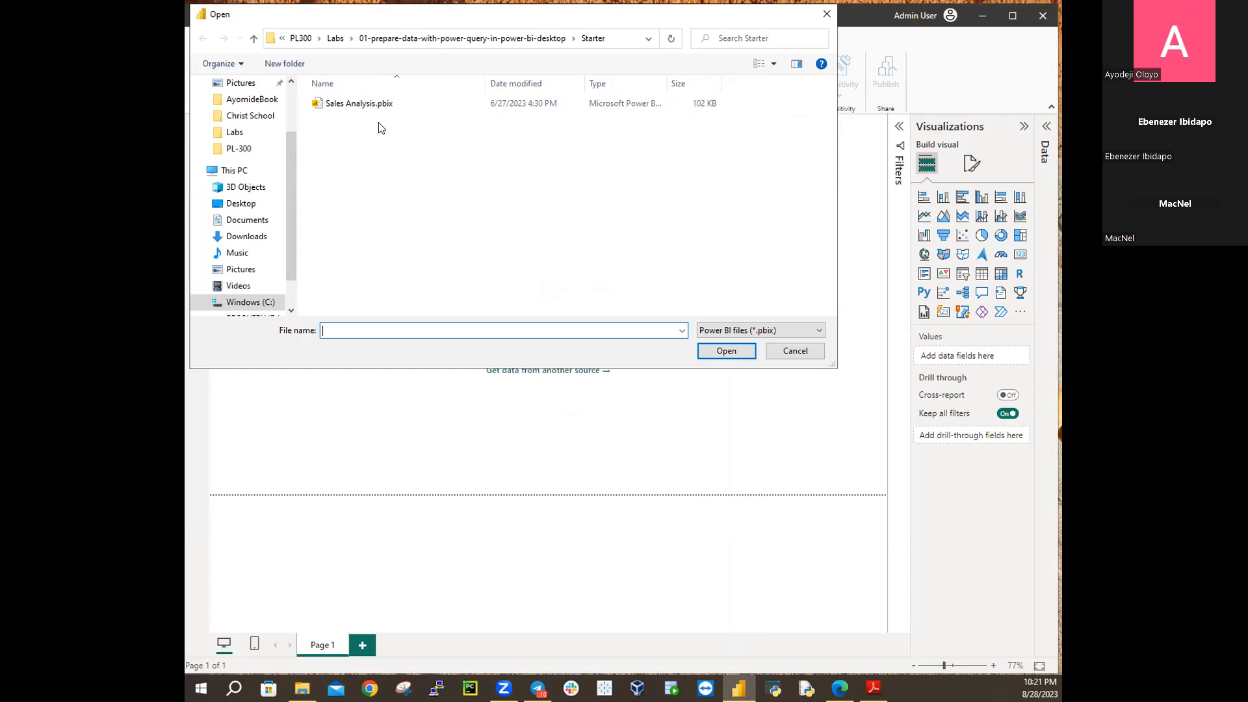
pyautogui.click(390, 39)
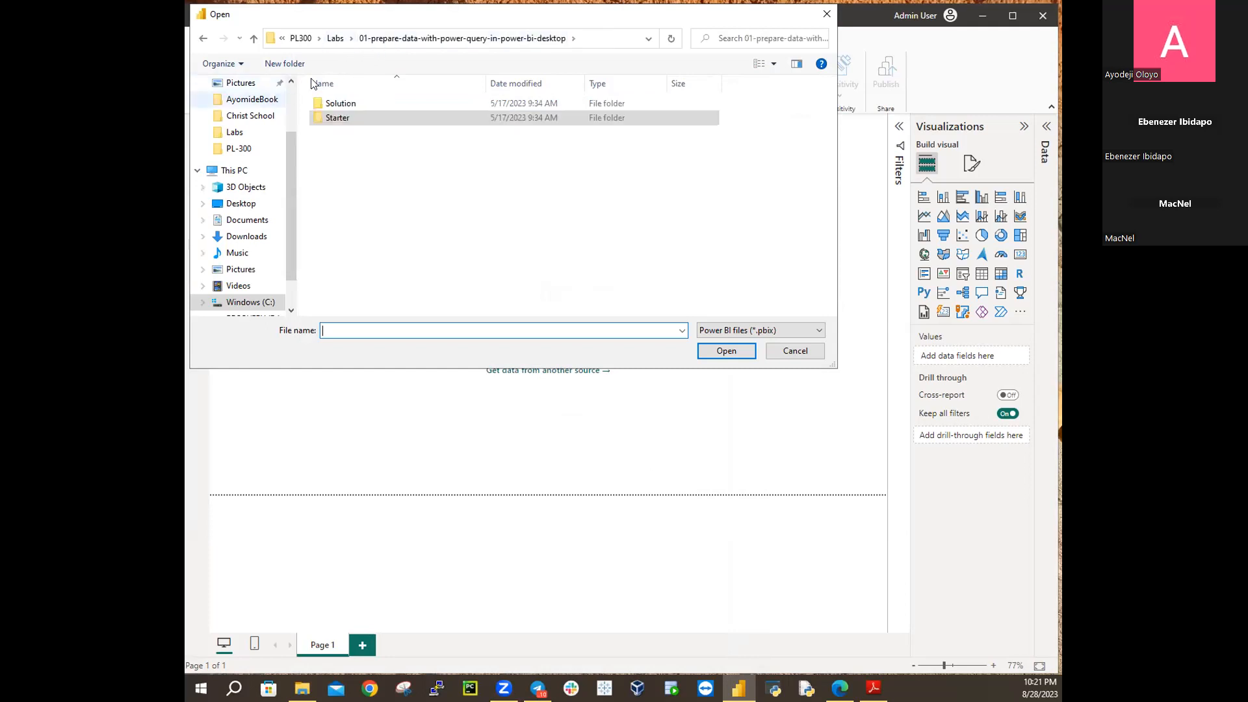
pyautogui.click(301, 39)
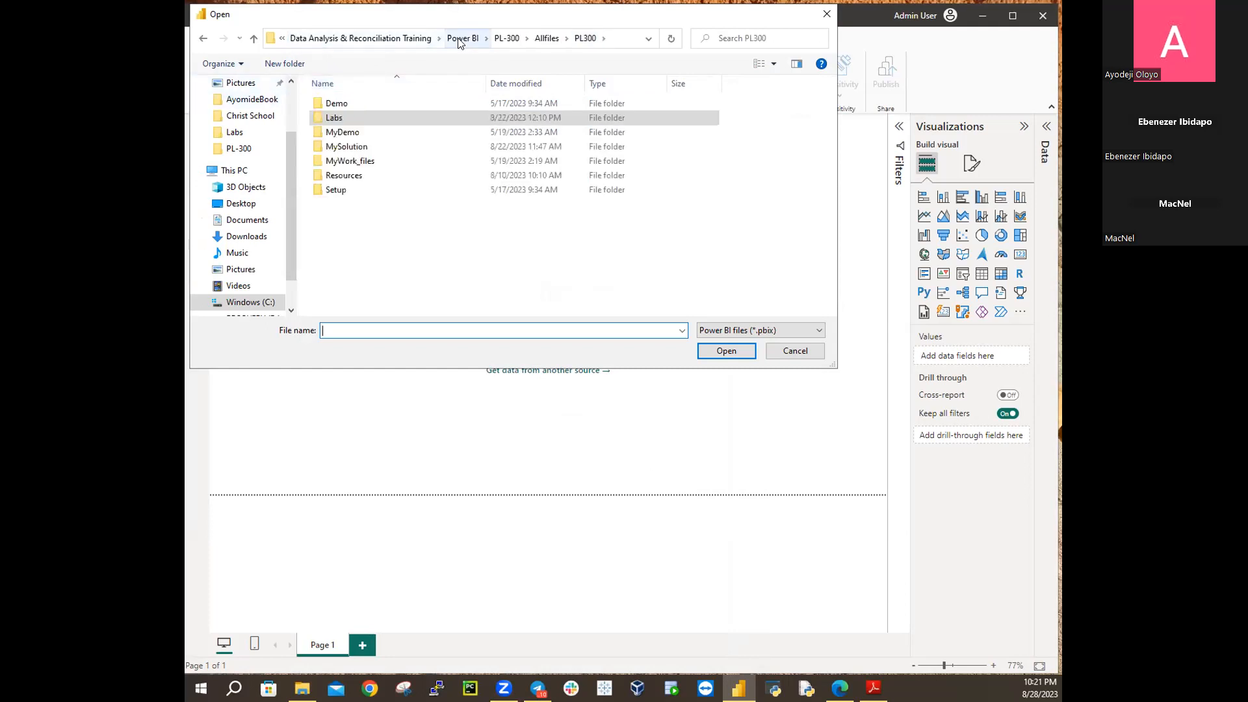
pyautogui.click(546, 39)
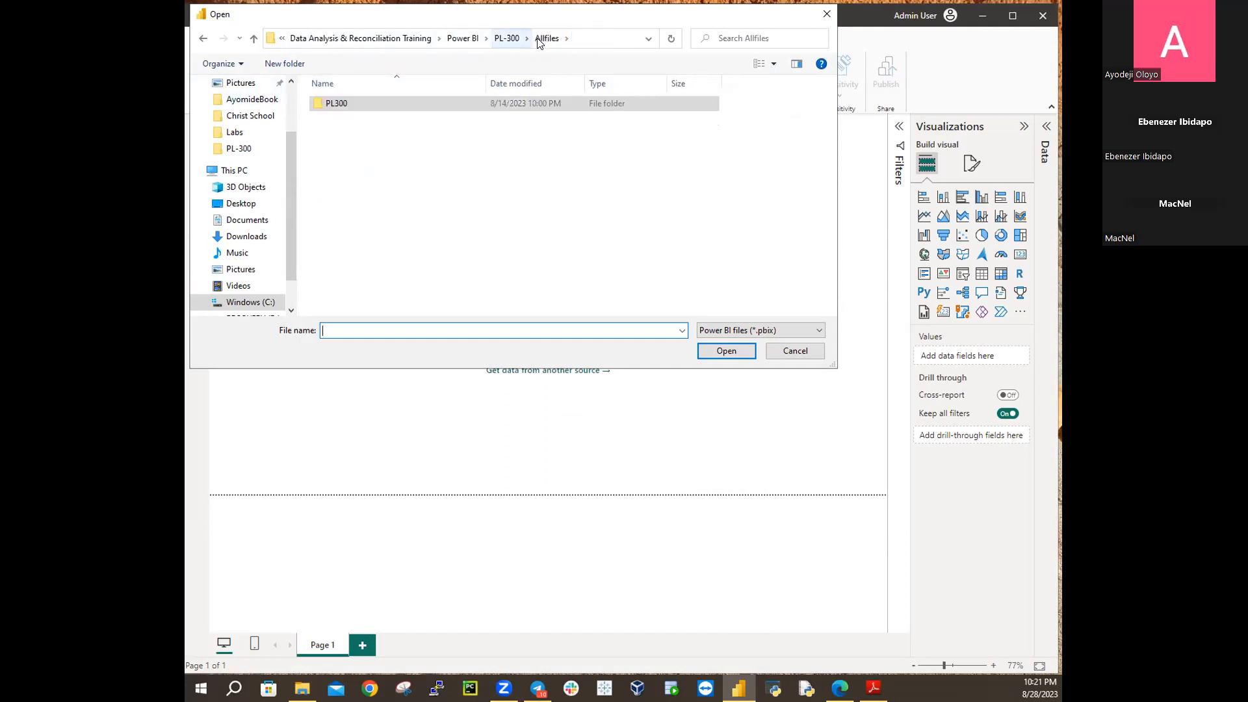
pyautogui.doubleClick(345, 107)
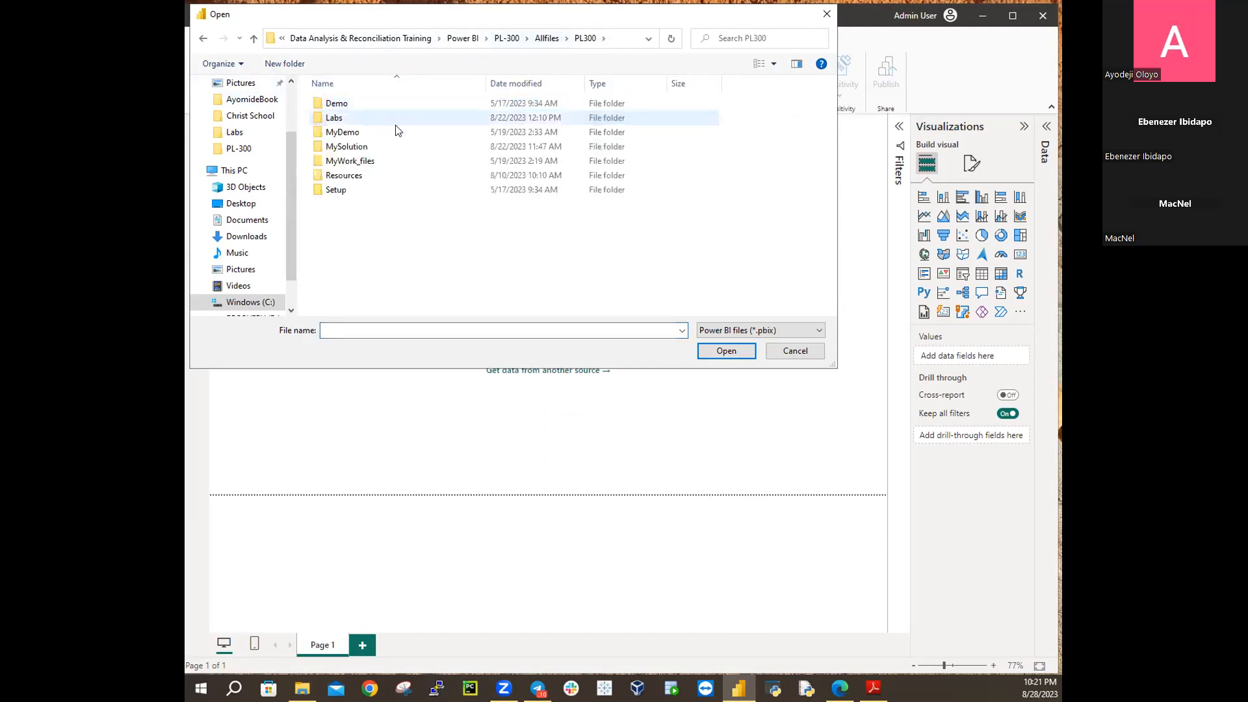
pyautogui.doubleClick(349, 119)
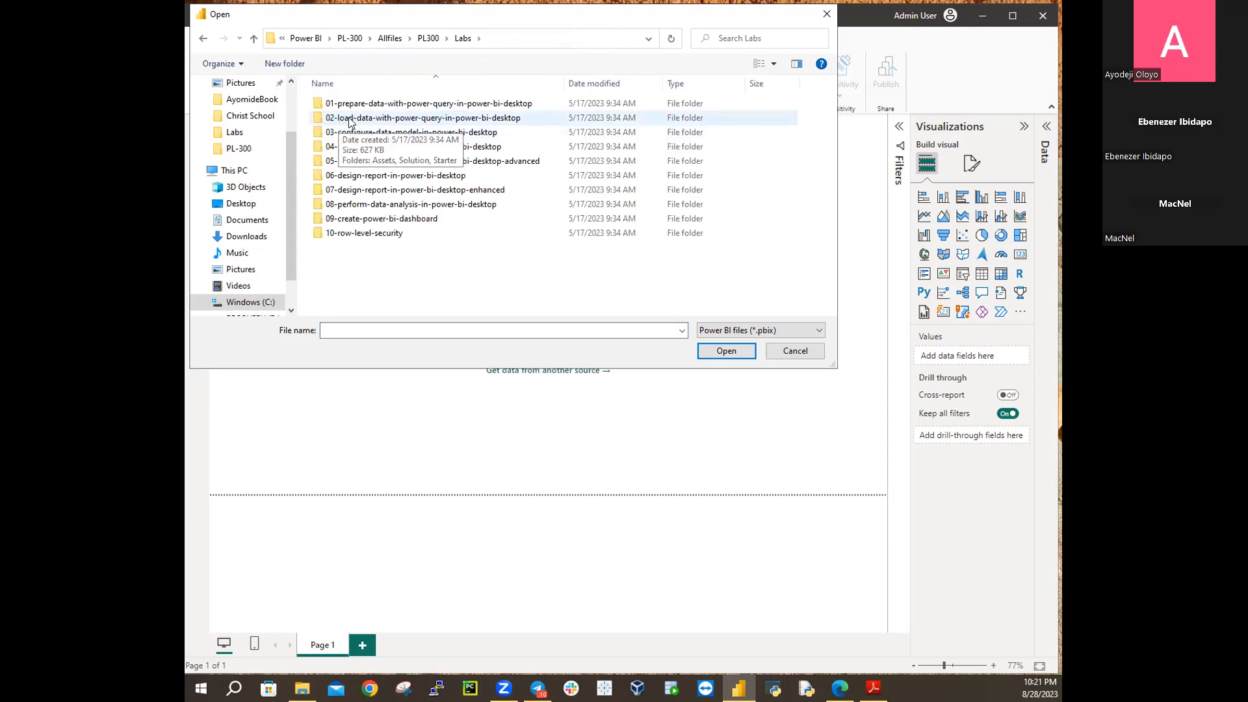
pyautogui.doubleClick(398, 119)
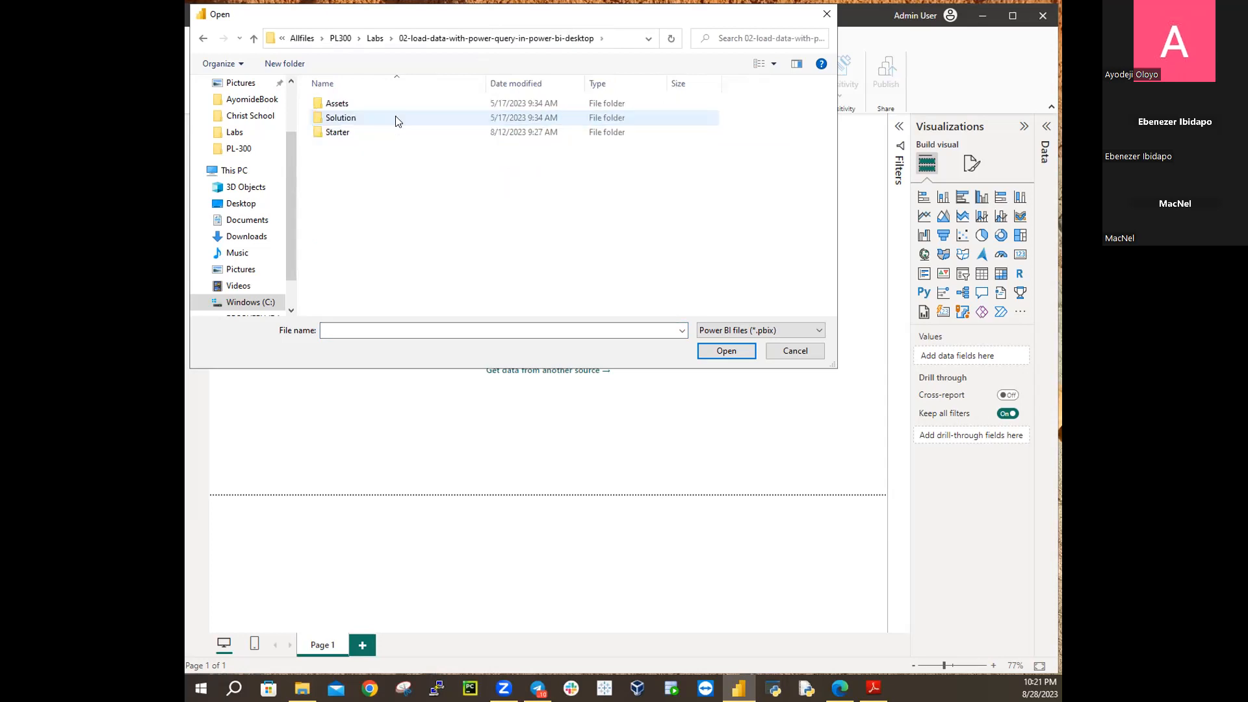
pyautogui.doubleClick(336, 132)
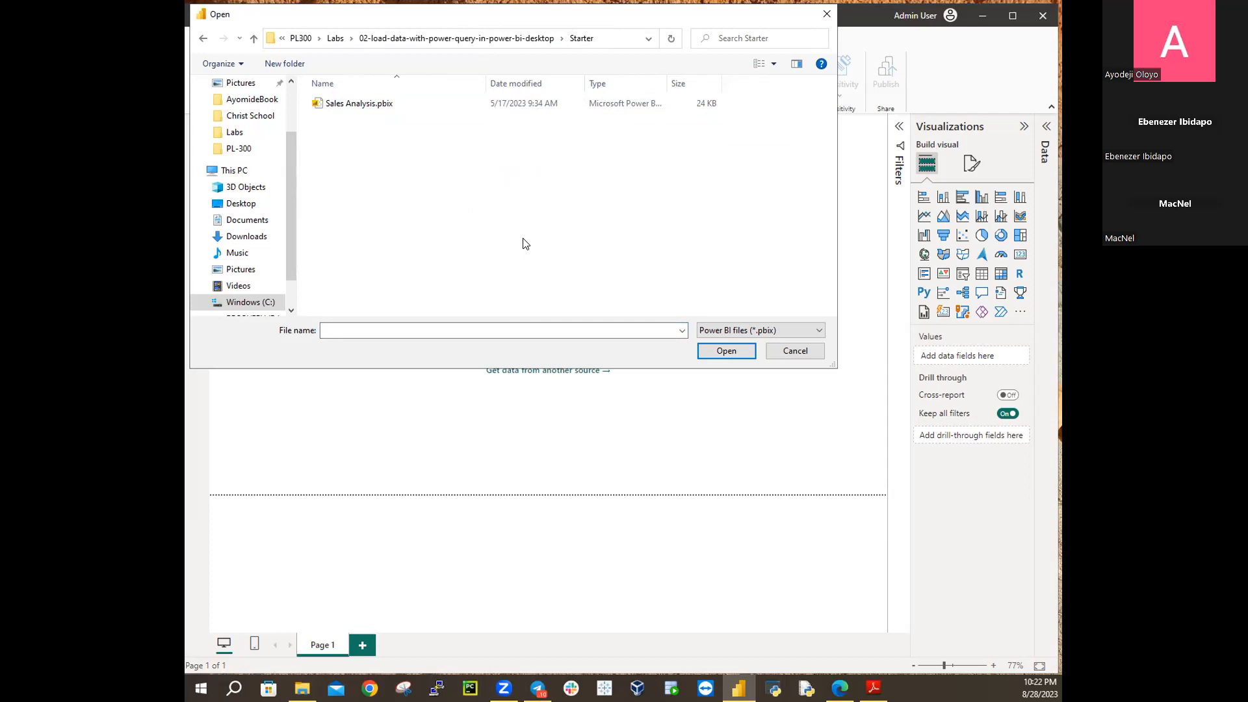
# Open Sales Analysis New.pbix from the PL300 MySolution folder and apply its pending query changes
pyautogui.click(333, 39)
pyautogui.click(395, 38)
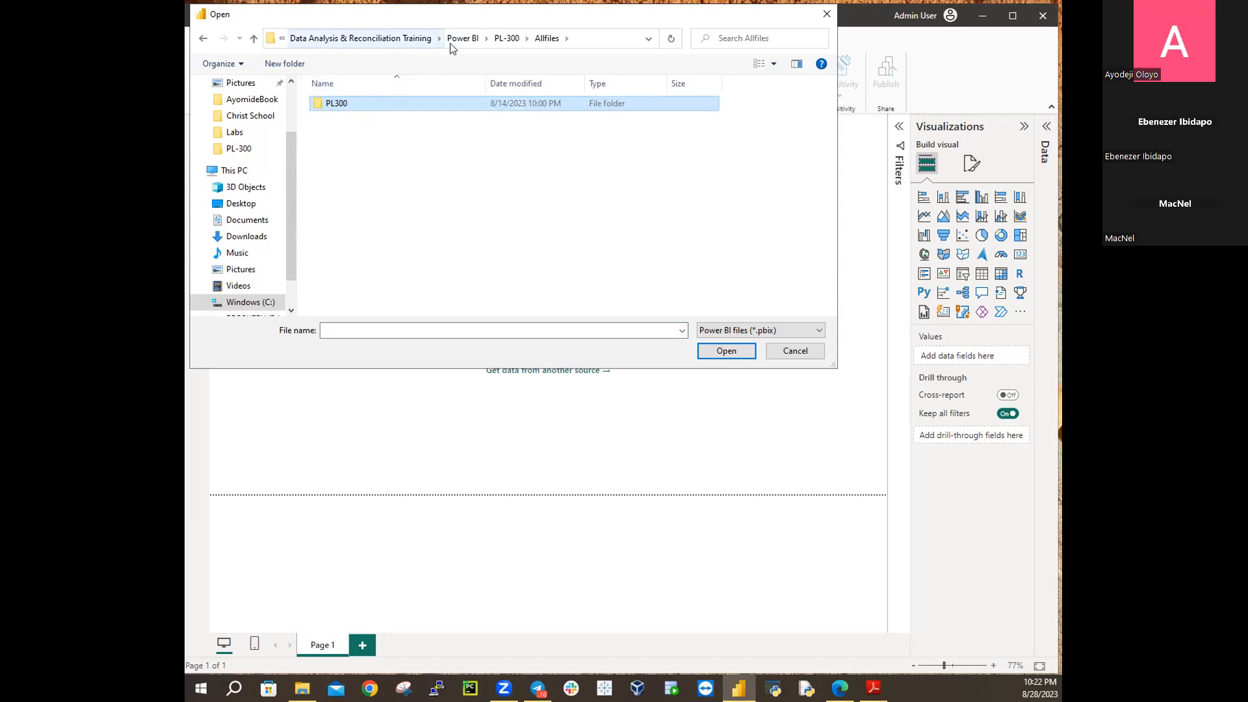
pyautogui.doubleClick(350, 99)
pyautogui.doubleClick(358, 148)
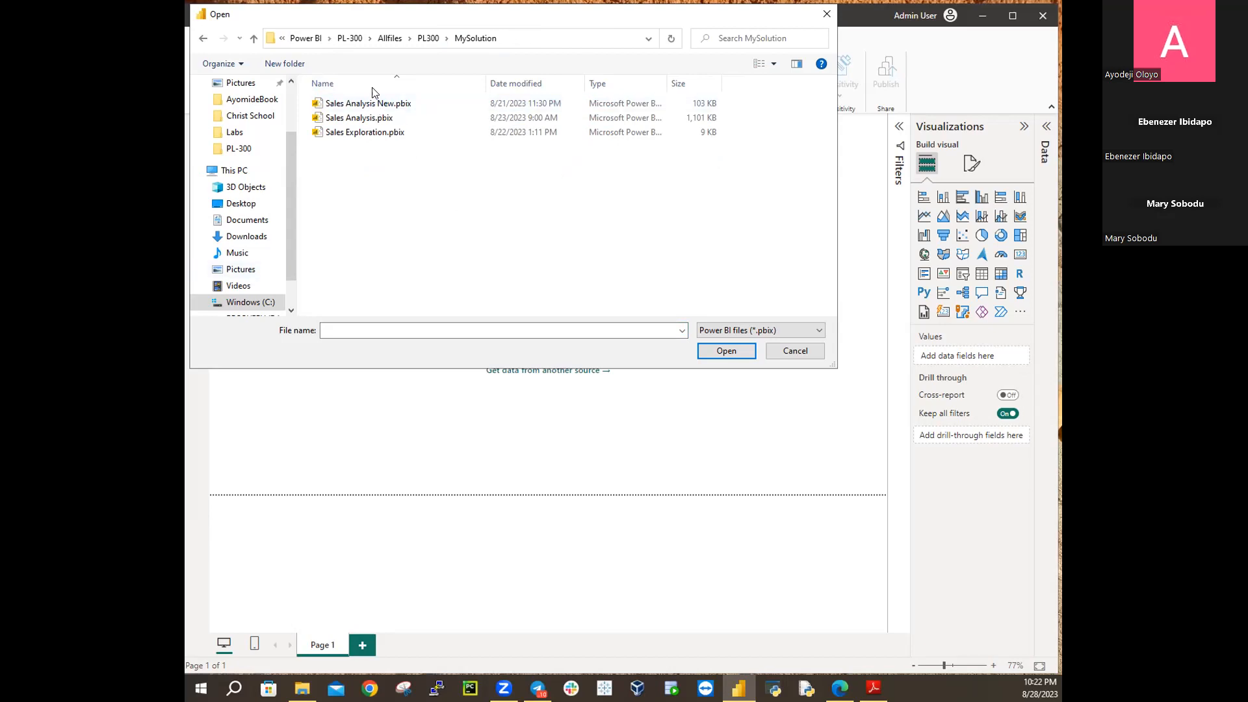
pyautogui.click(385, 39)
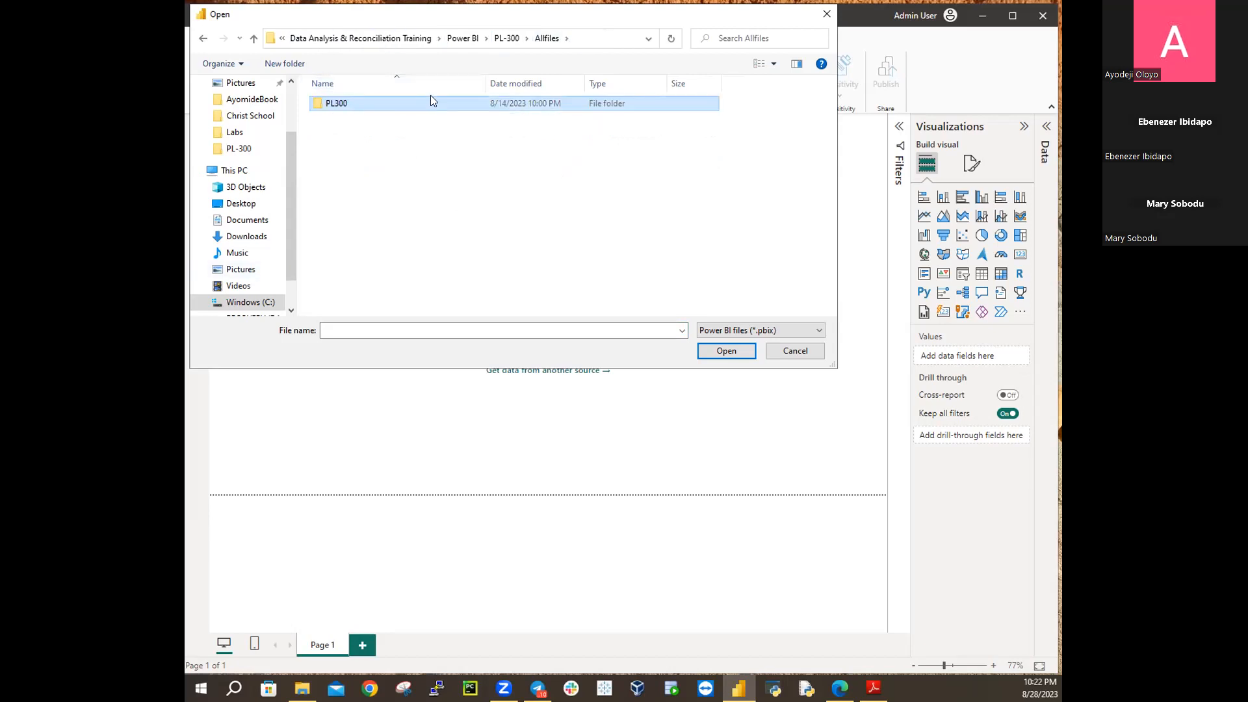
pyautogui.doubleClick(333, 105)
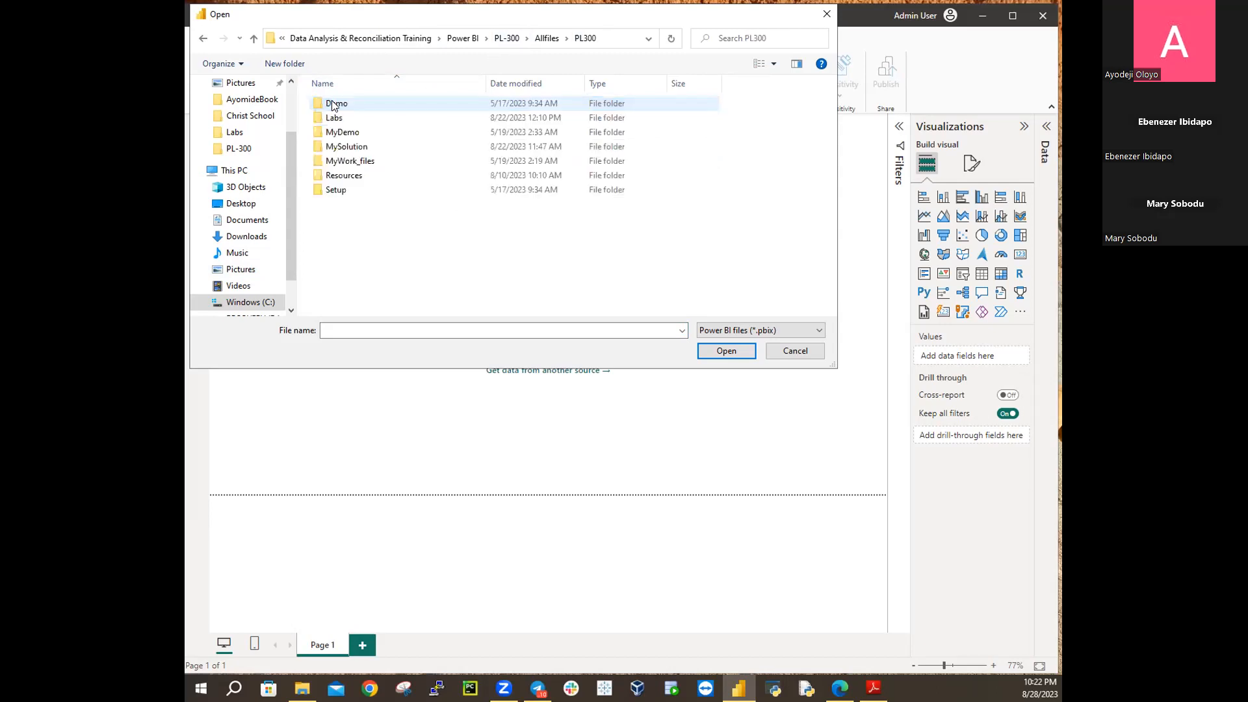
pyautogui.click(333, 120)
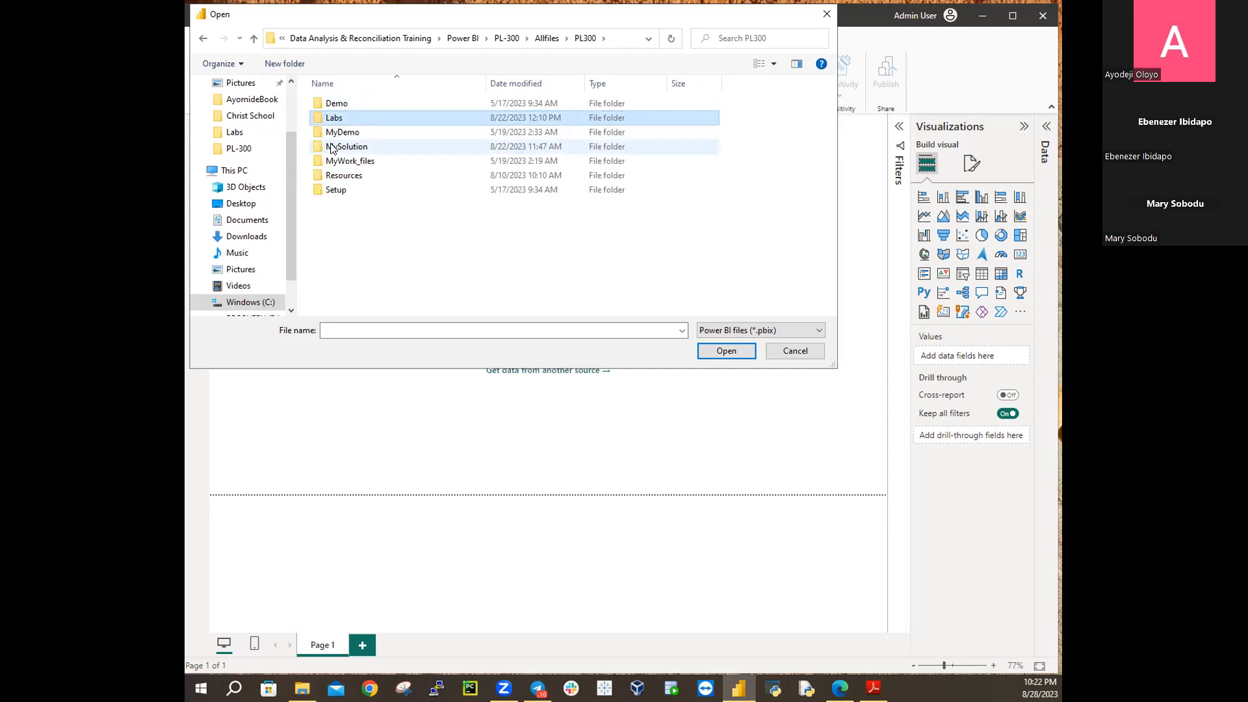
pyautogui.doubleClick(333, 148)
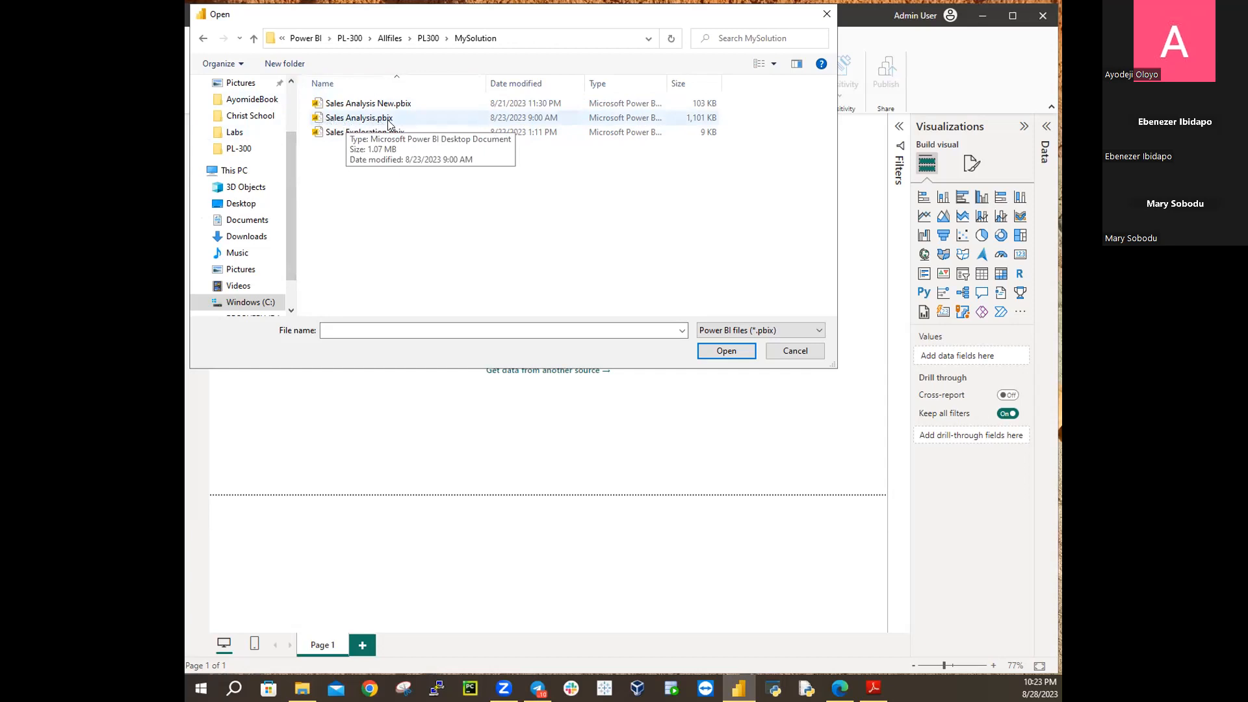
pyautogui.doubleClick(355, 108)
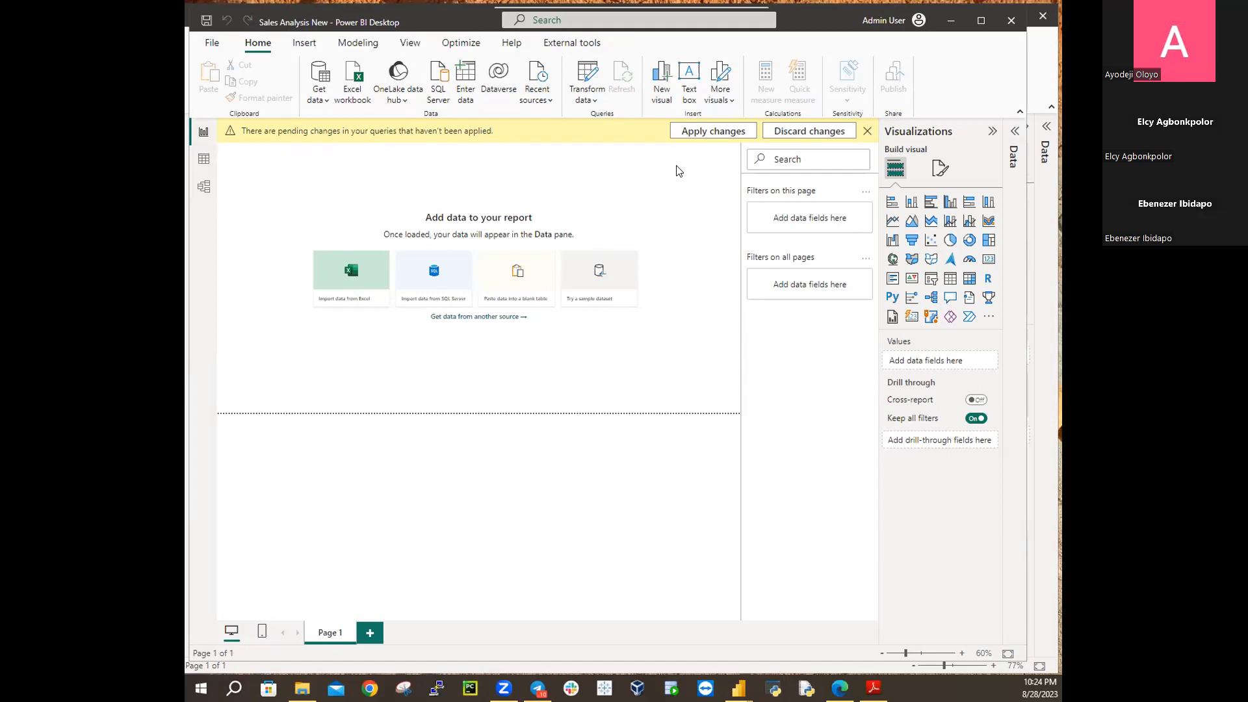
pyautogui.click(695, 129)
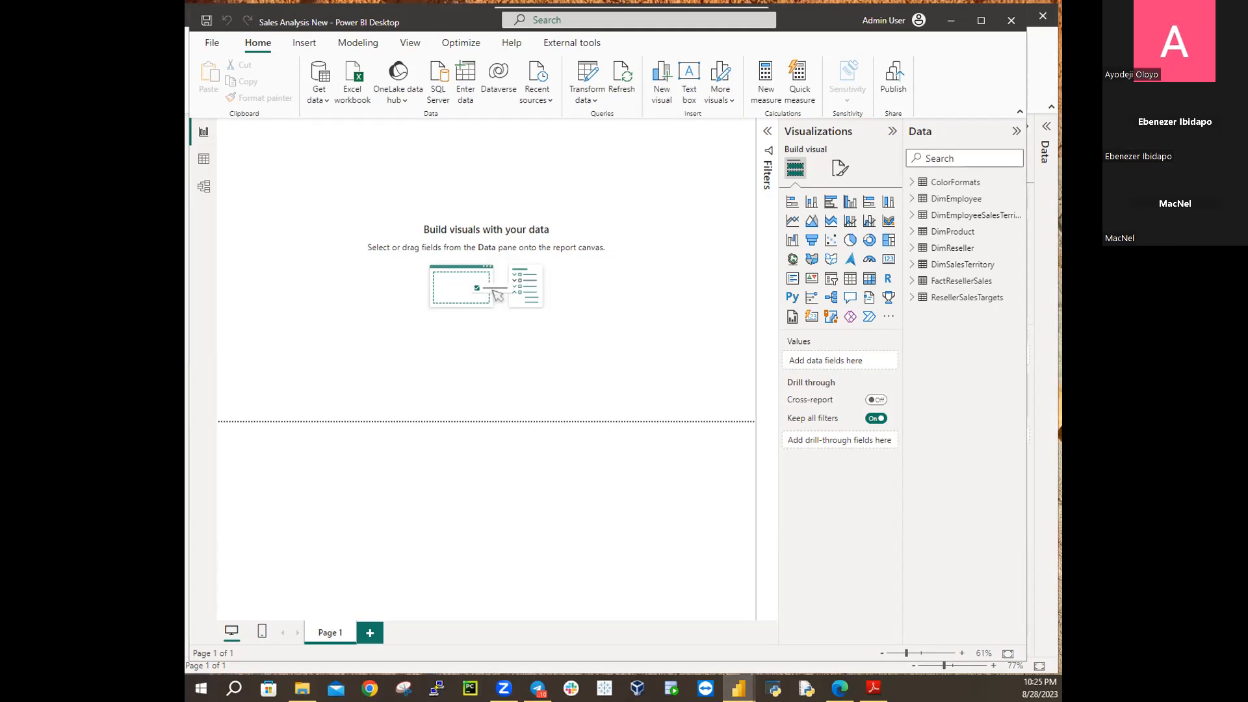
# Check the Starter folder of the 01-prepare-data-with-power-query-in-power-bi-desktop lab for report files without opening any
pyautogui.click(212, 43)
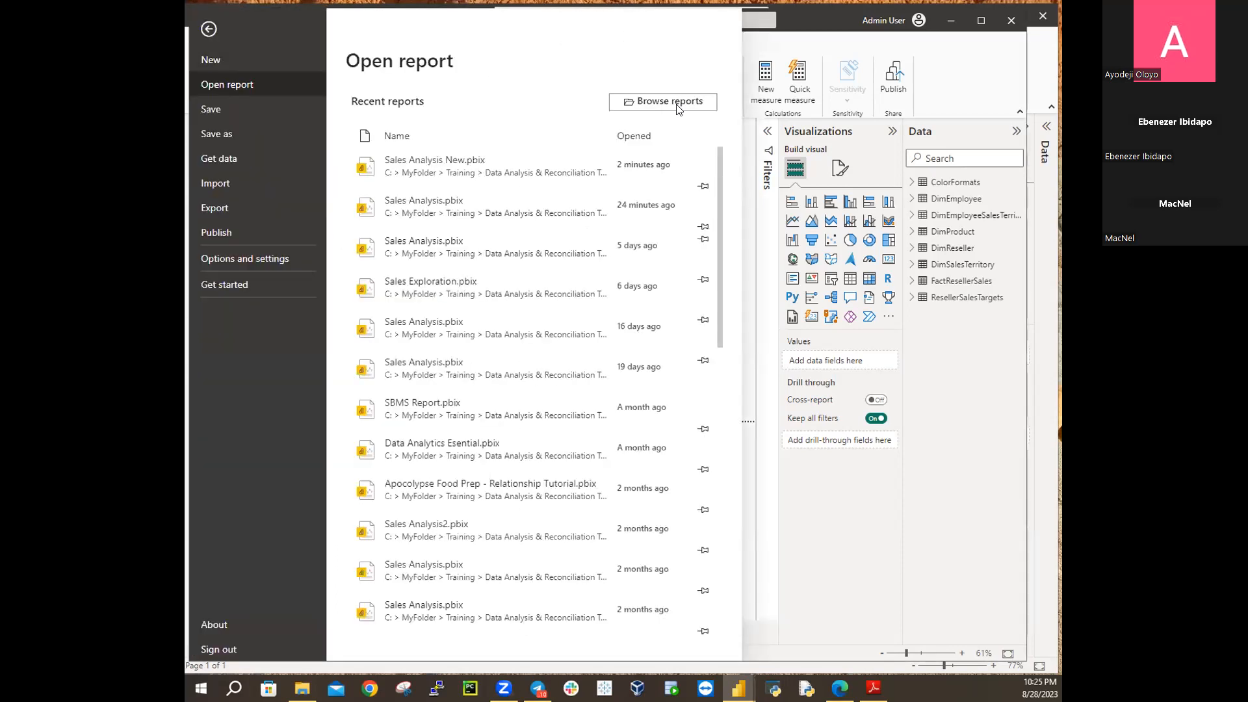
pyautogui.click(670, 106)
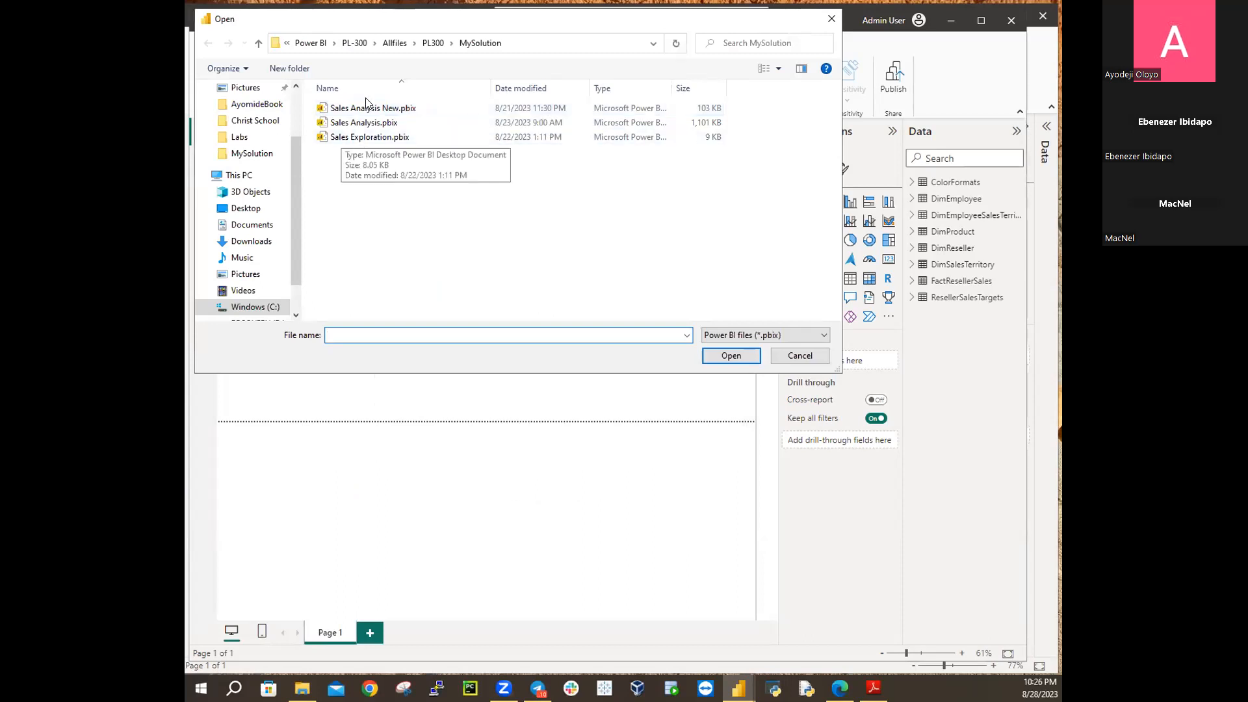
pyautogui.click(395, 43)
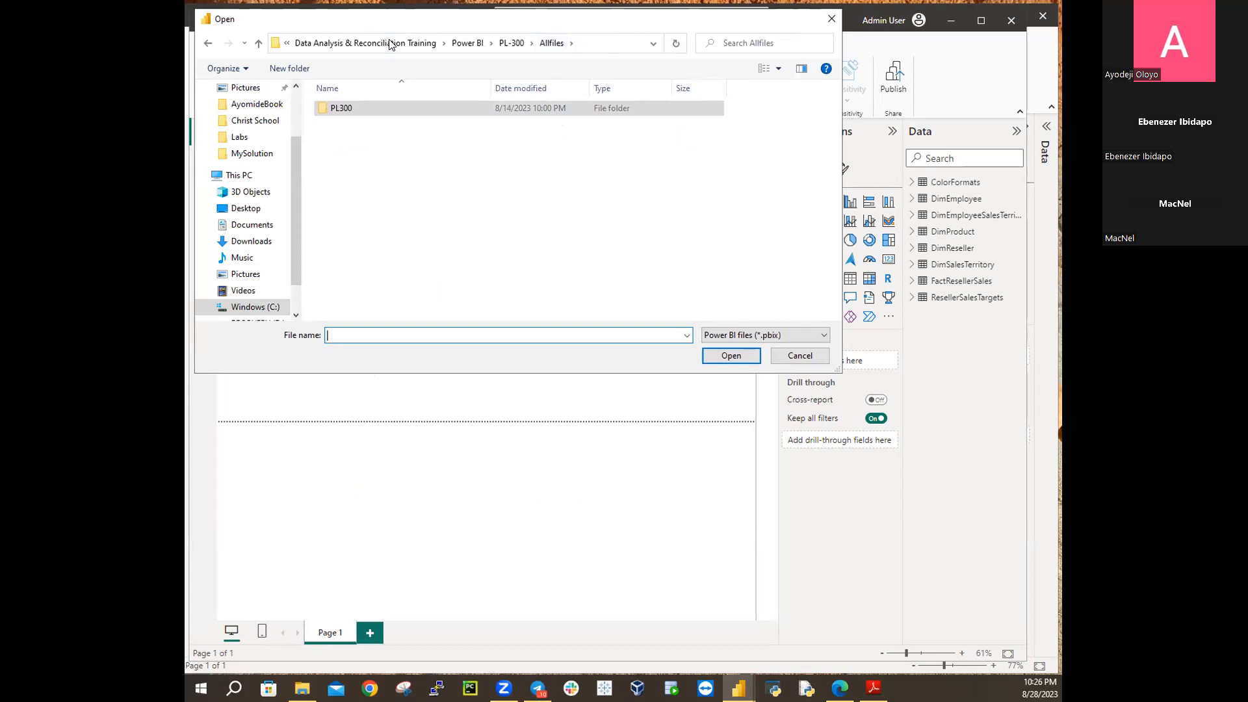
pyautogui.doubleClick(356, 110)
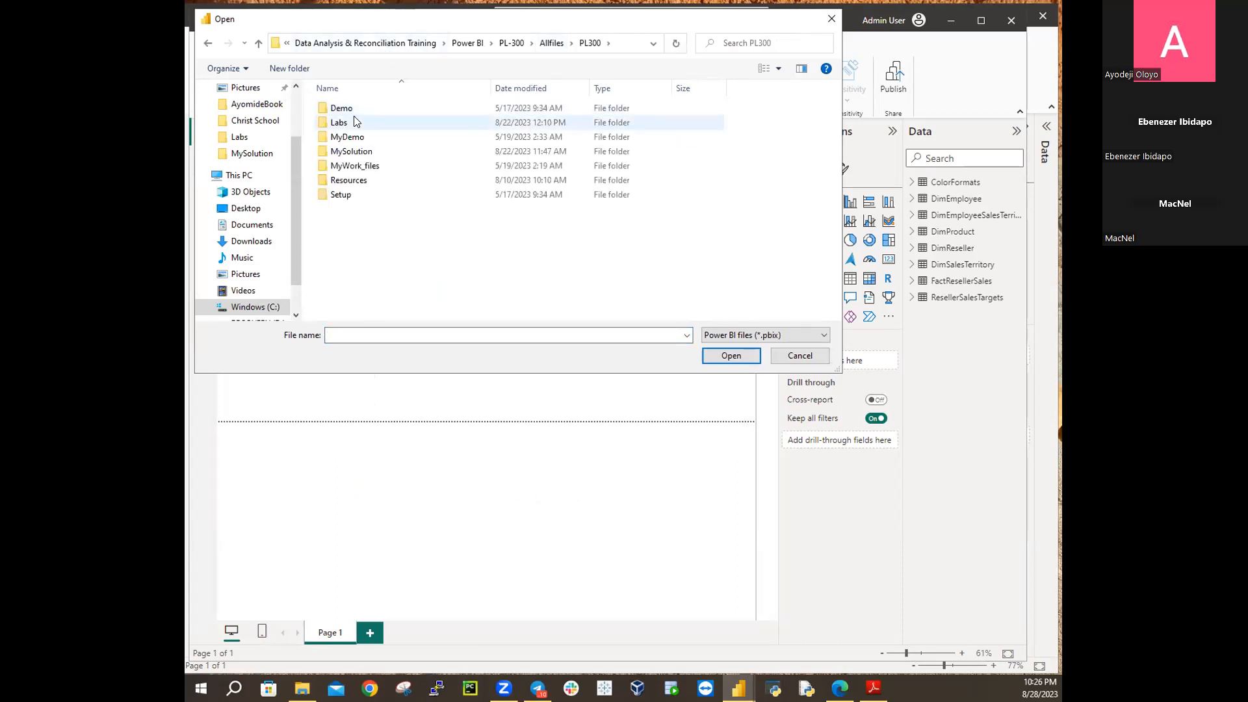
pyautogui.doubleClick(344, 124)
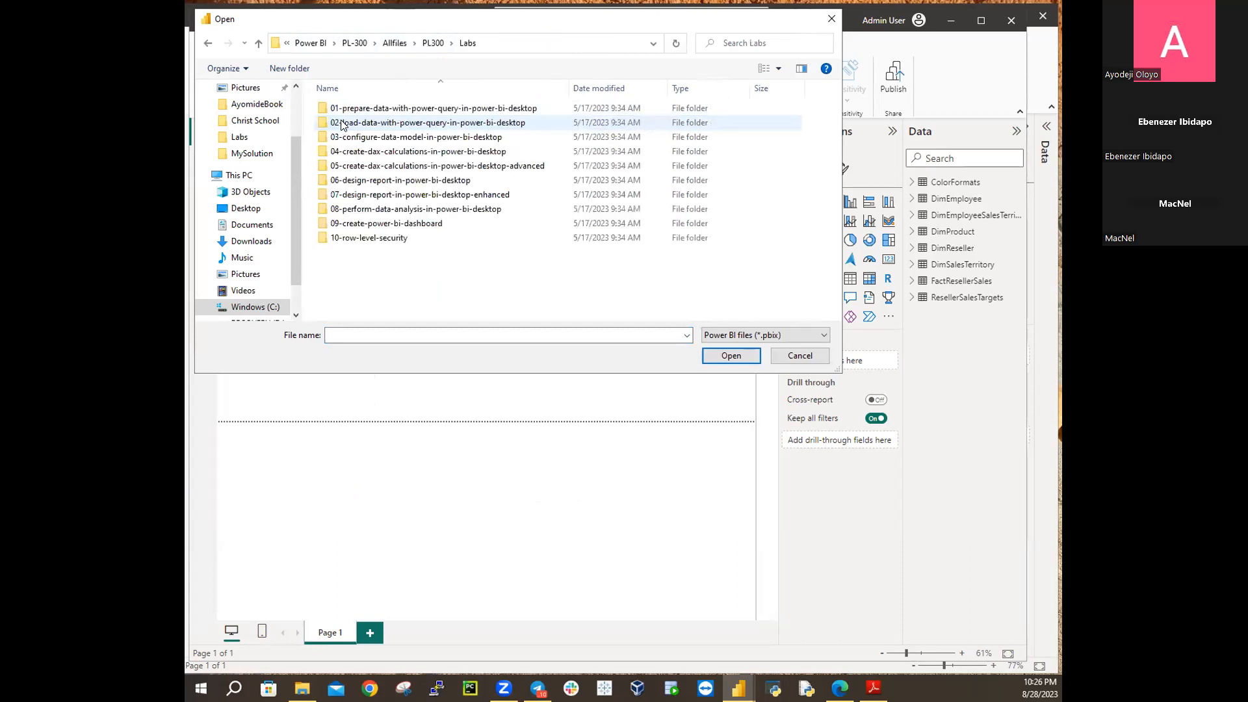
pyautogui.doubleClick(376, 111)
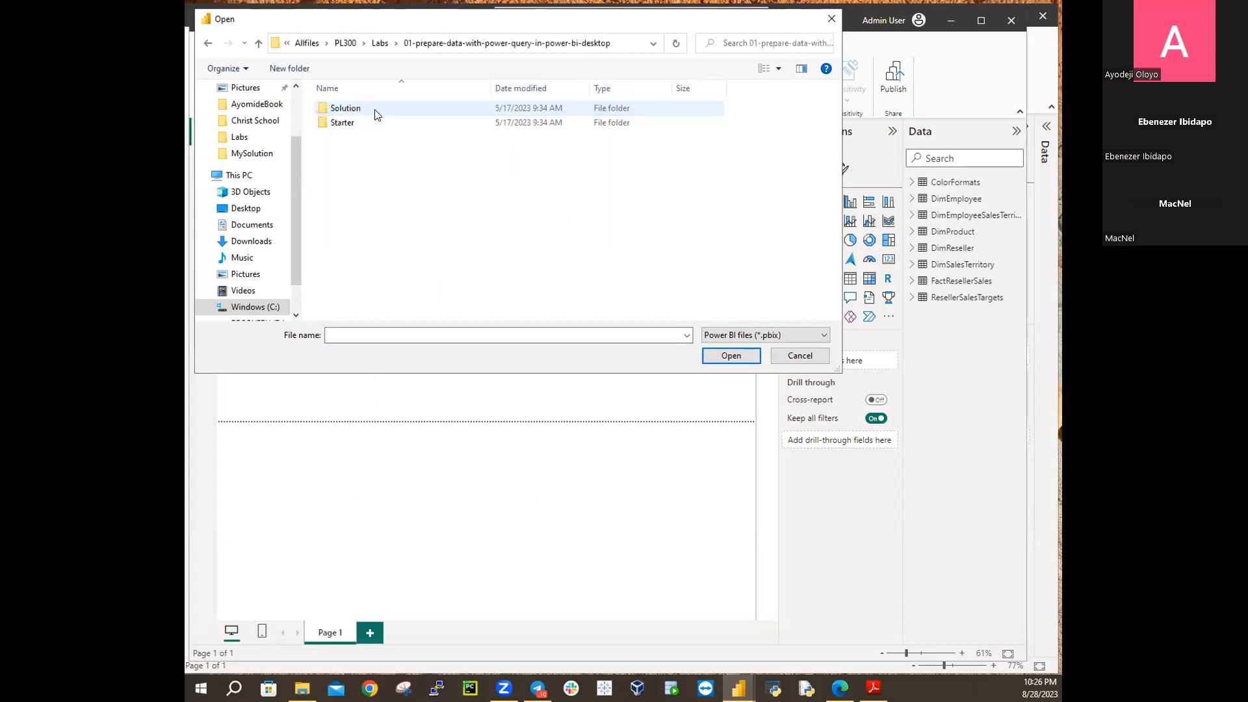
pyautogui.doubleClick(340, 123)
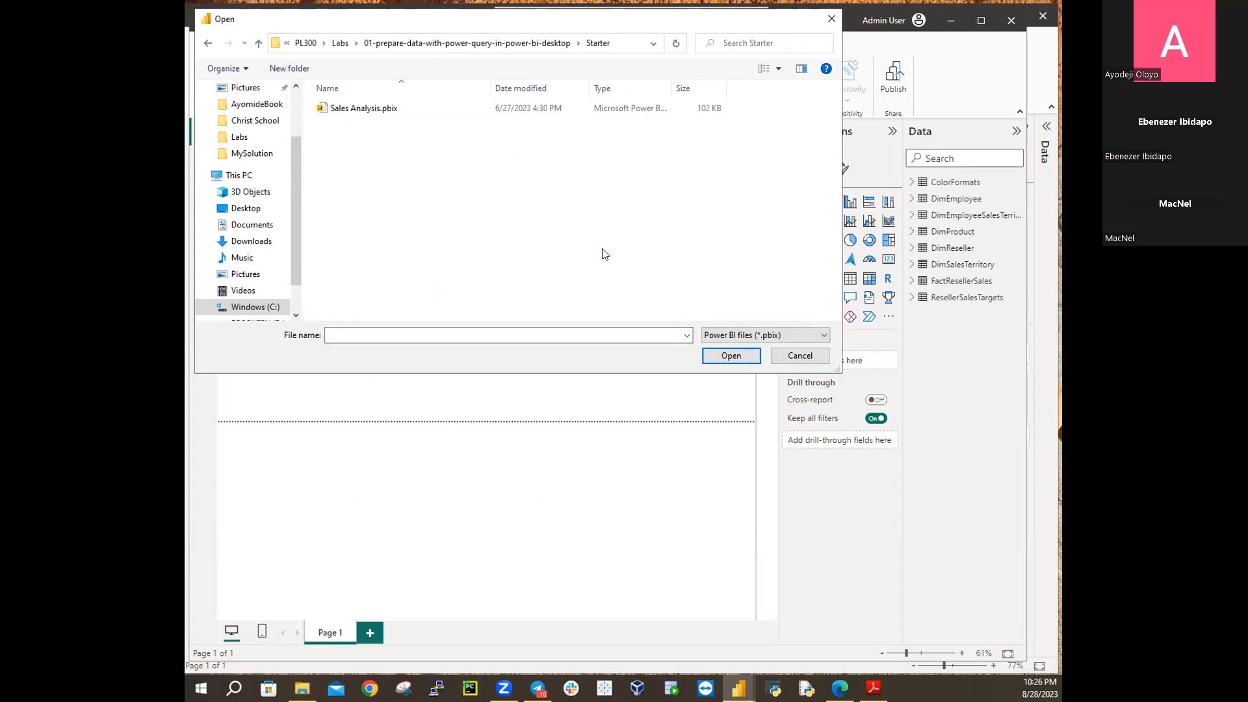
pyautogui.click(786, 356)
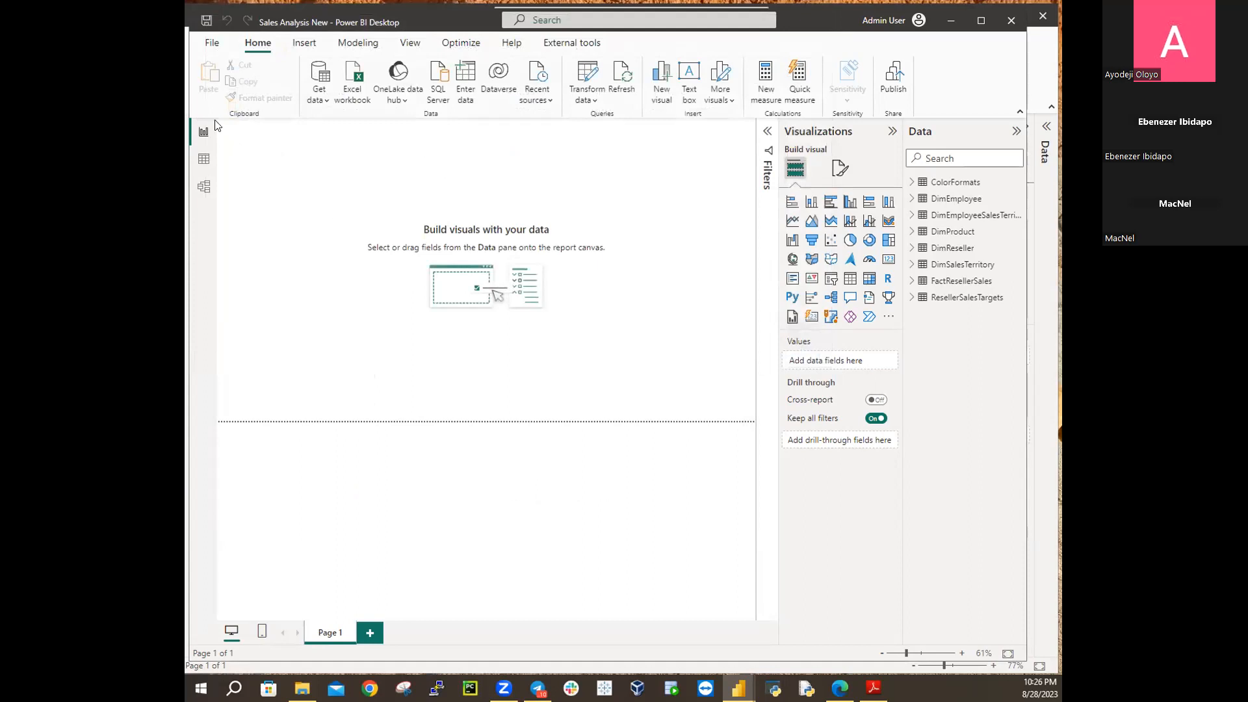
pyautogui.click(206, 42)
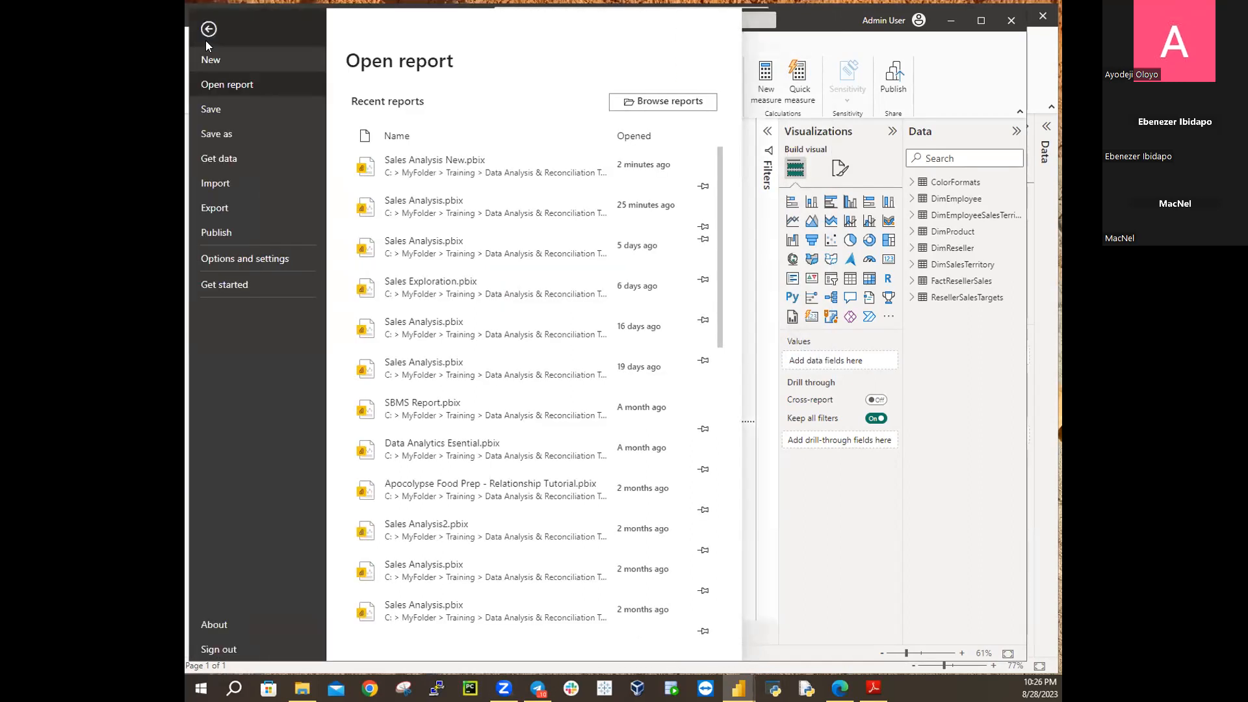
pyautogui.click(214, 133)
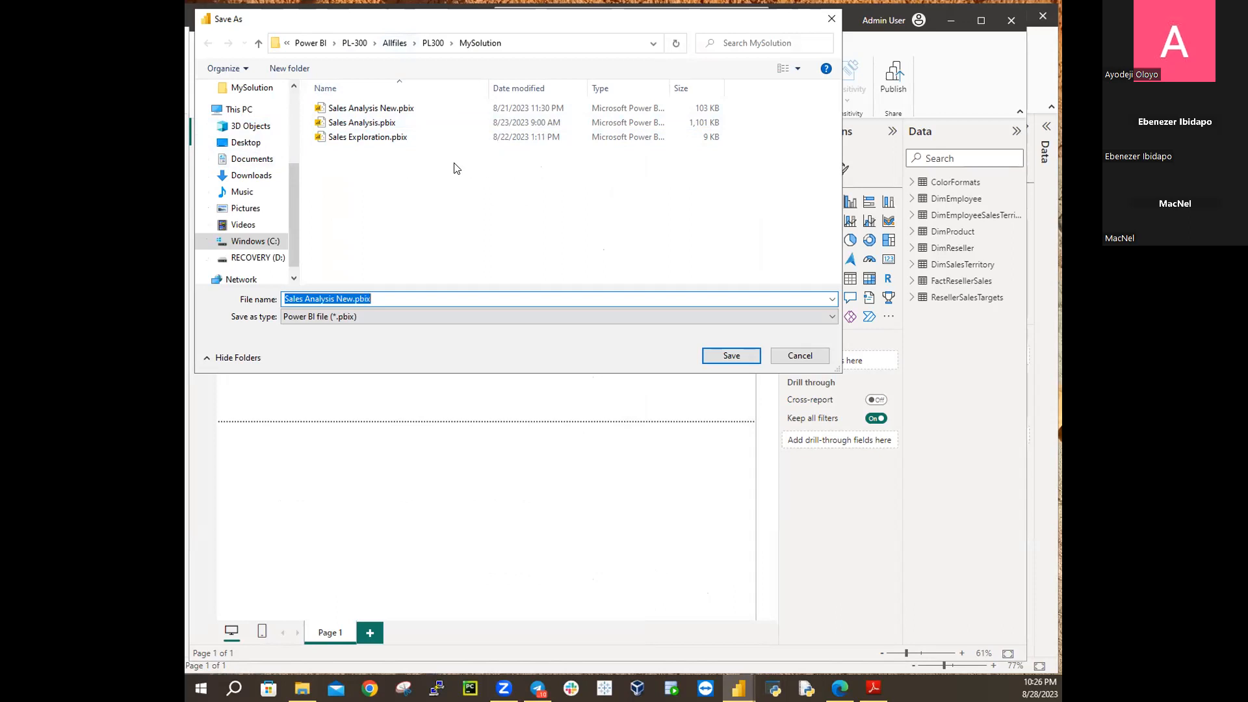
pyautogui.click(800, 355)
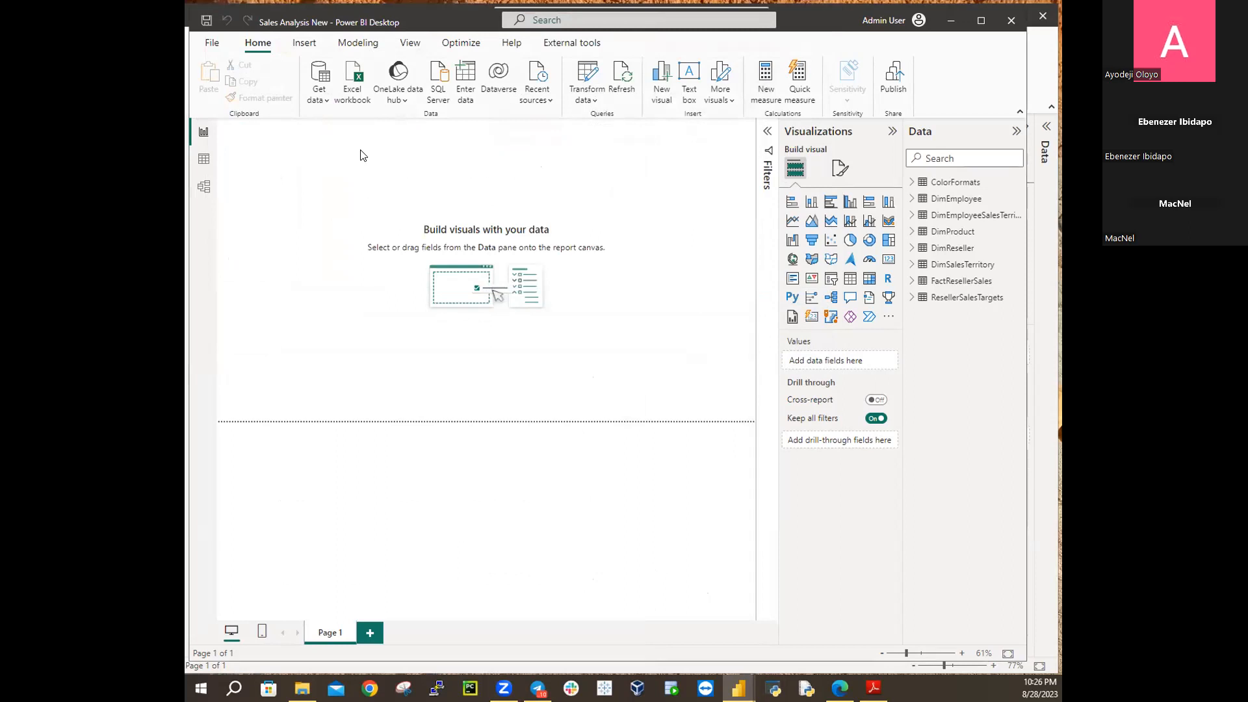
# Try to connect to a SQL Server database on server DAPOEB\EXPRESS using Import mode
pyautogui.click(323, 104)
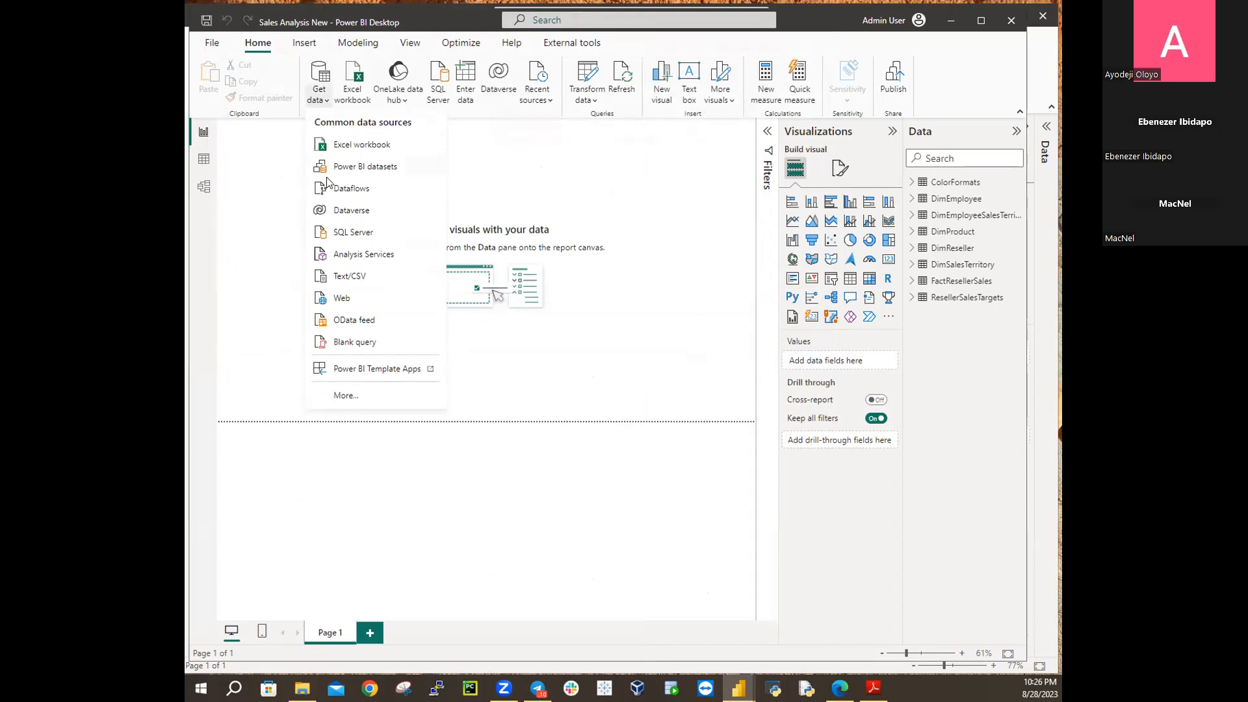
pyautogui.click(338, 232)
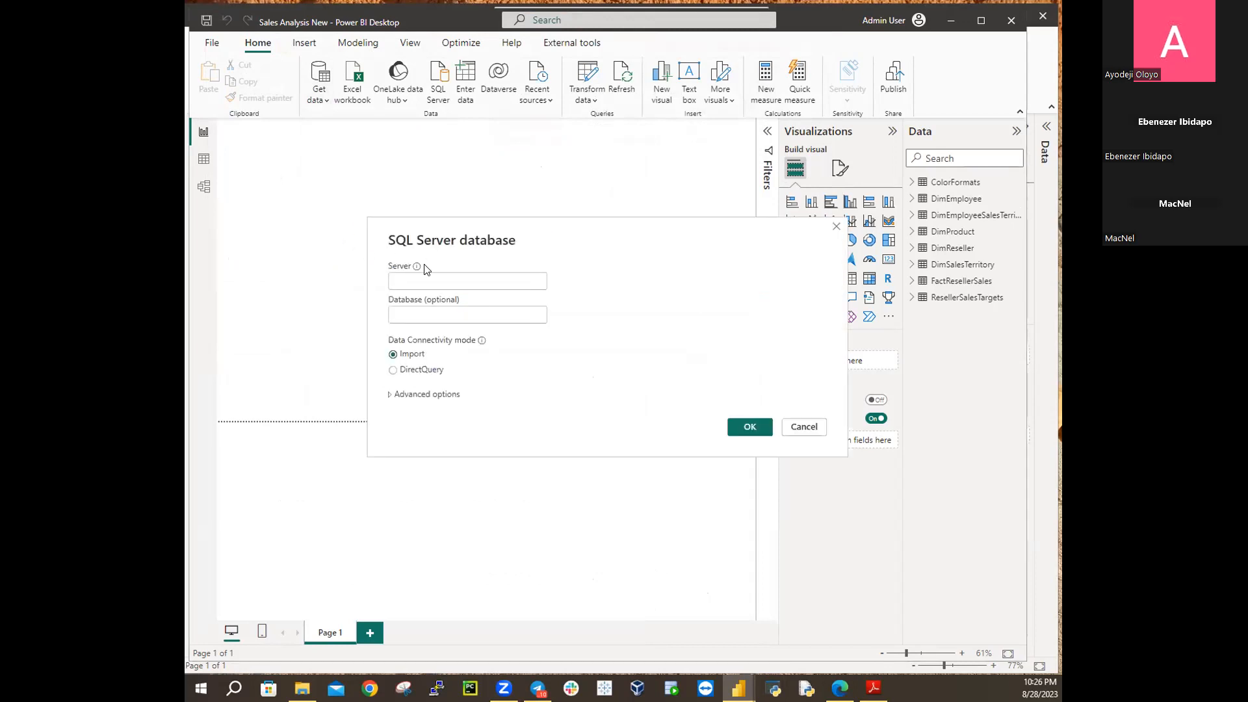
pyautogui.moveTo(417, 267)
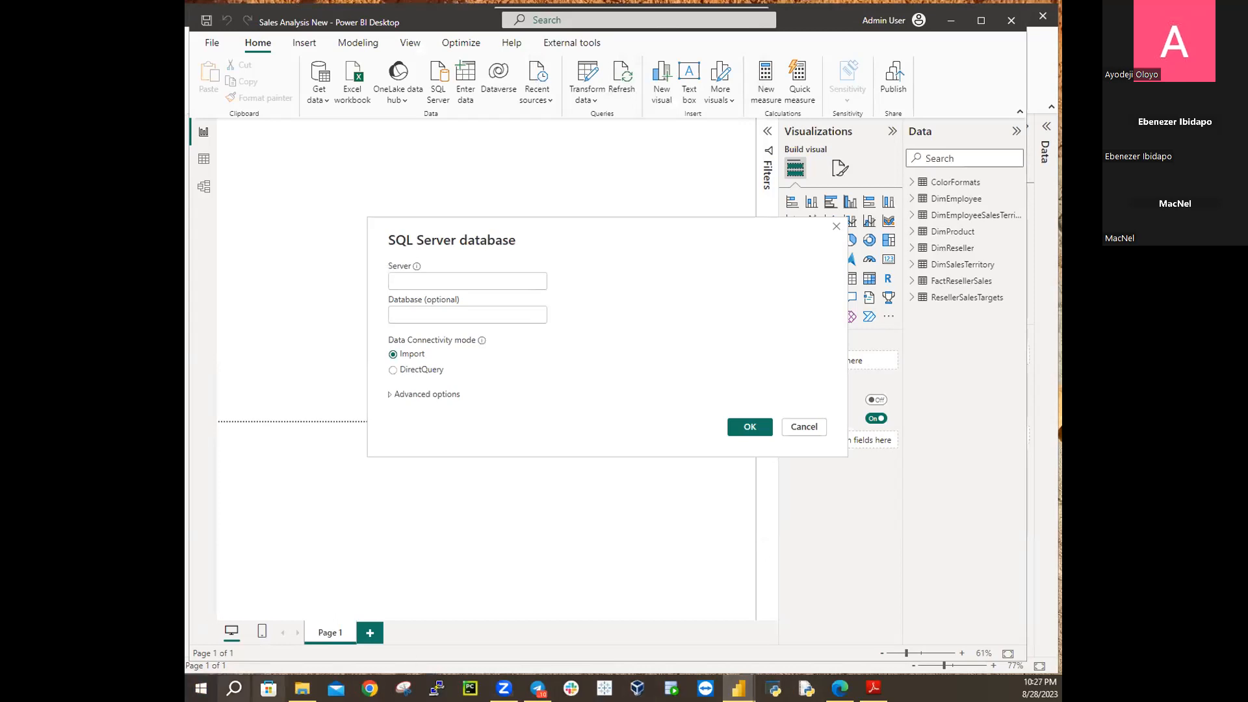
pyautogui.click(201, 687)
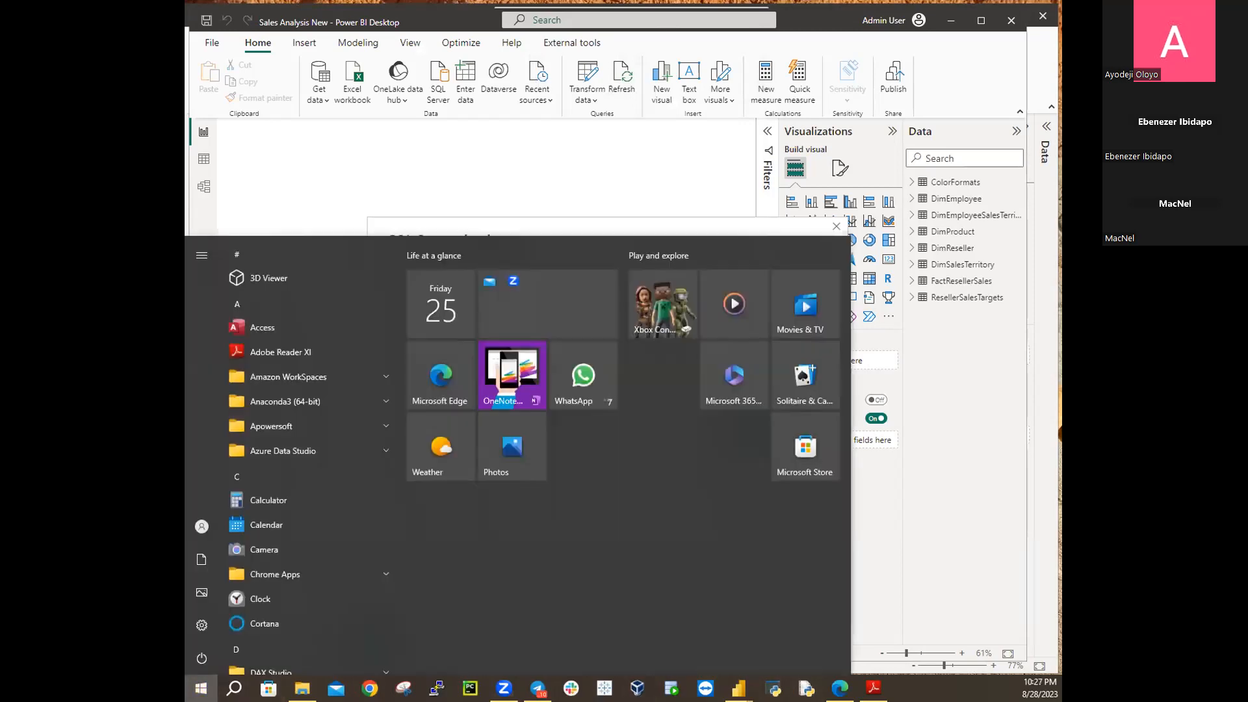
pyautogui.click(201, 688)
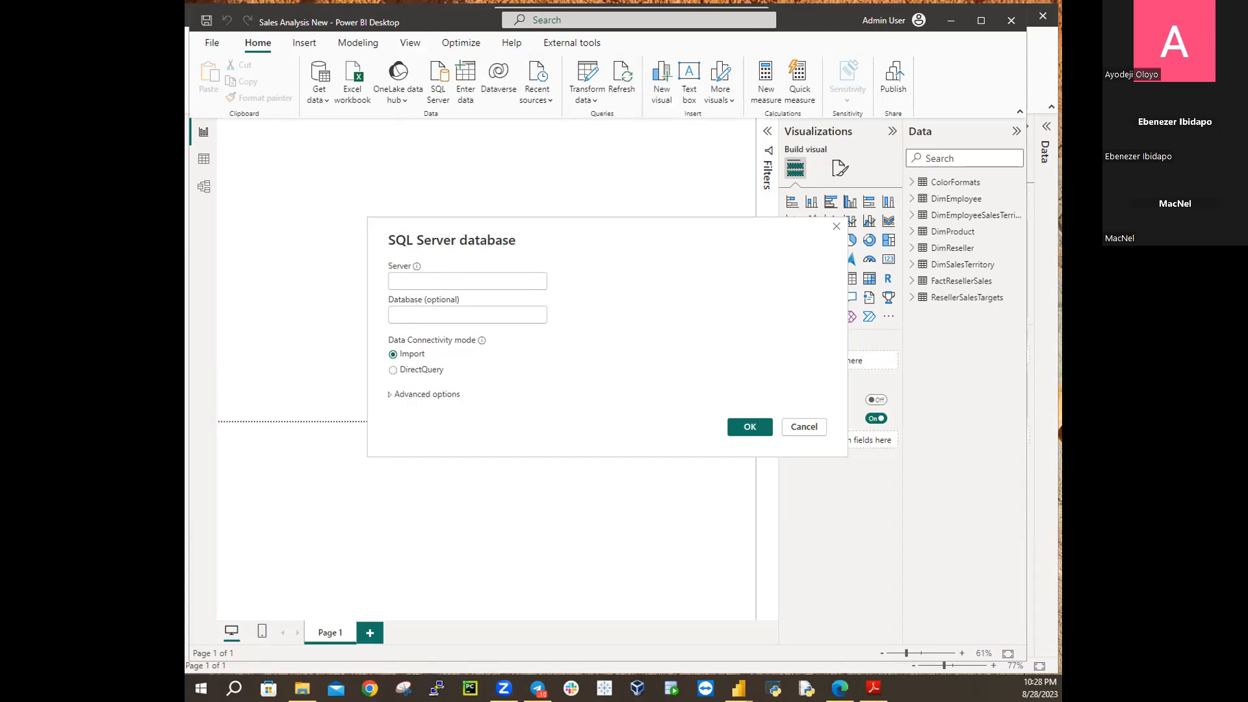
pyautogui.click(409, 276)
pyautogui.write('DAPO')
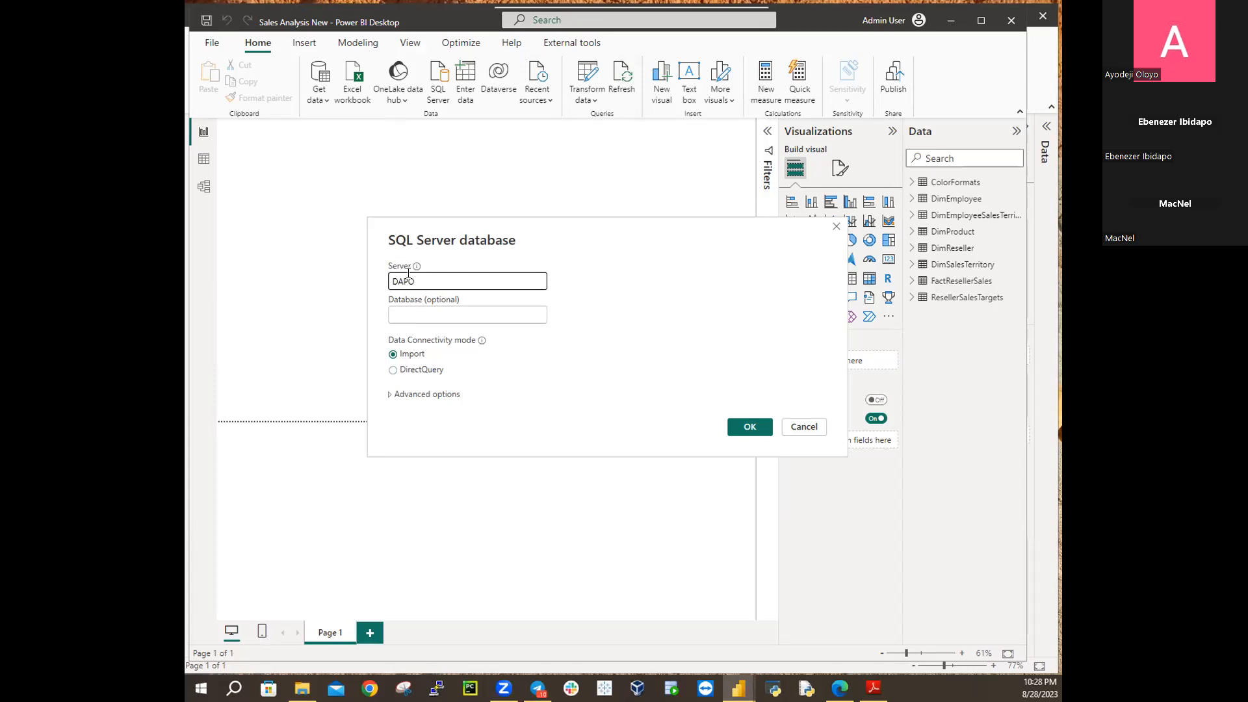
pyautogui.write('EB')
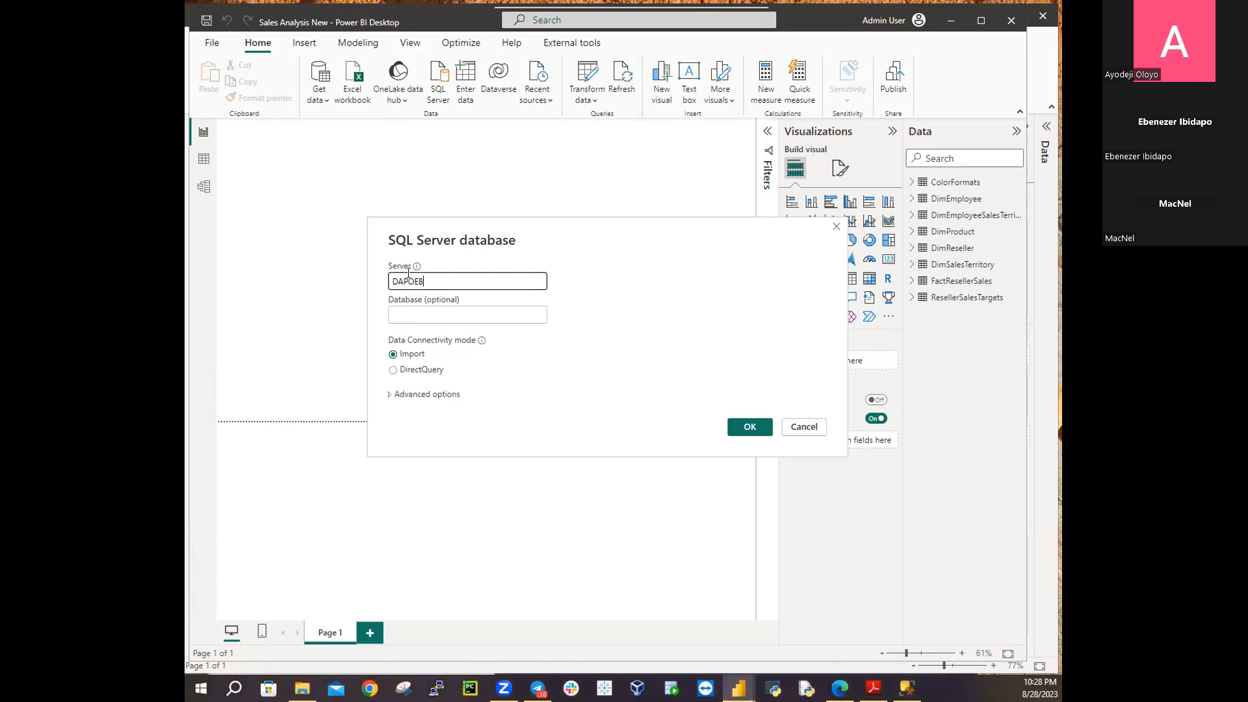
pyautogui.write('\\EXPRES')
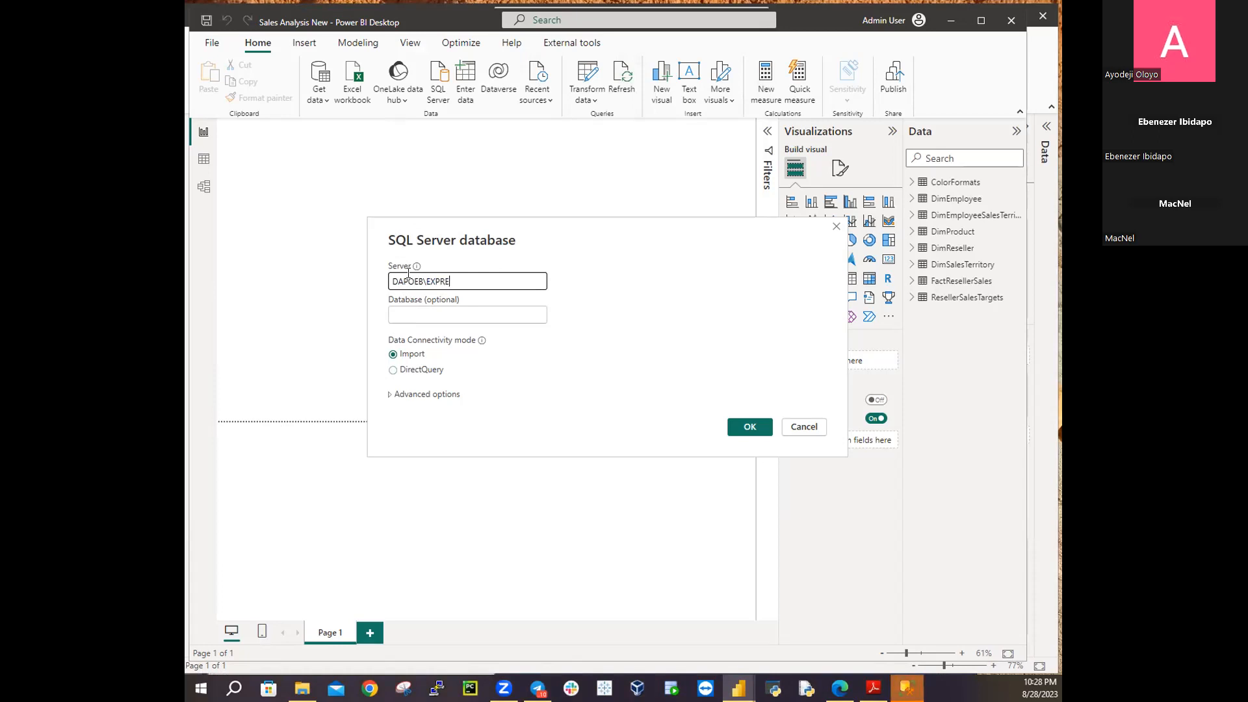
pyautogui.write('S')
pyautogui.moveTo(480, 282); pyautogui.dragTo(376, 279)
pyautogui.click(746, 426)
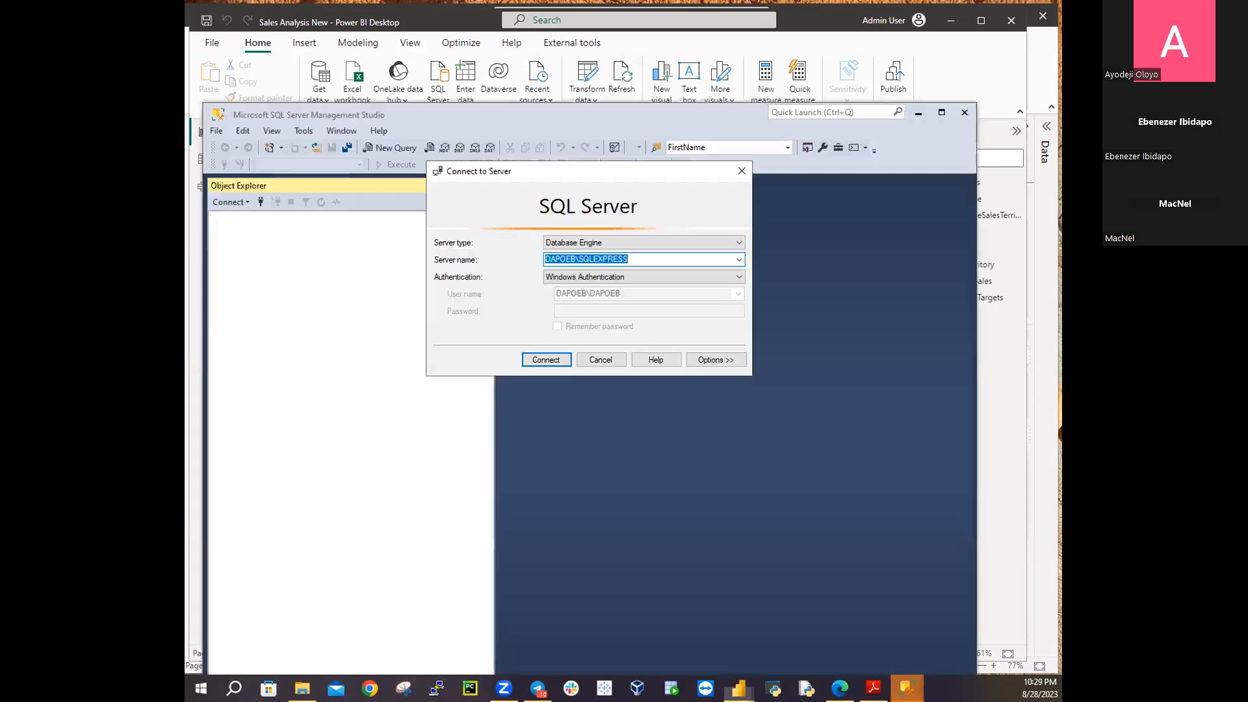
# In SQL Server Management Studio, connect to DAPOEB\SQLEXPRESS with Windows Authentication and list its databases, then return to Power BI Desktop
pyautogui.click(563, 357)
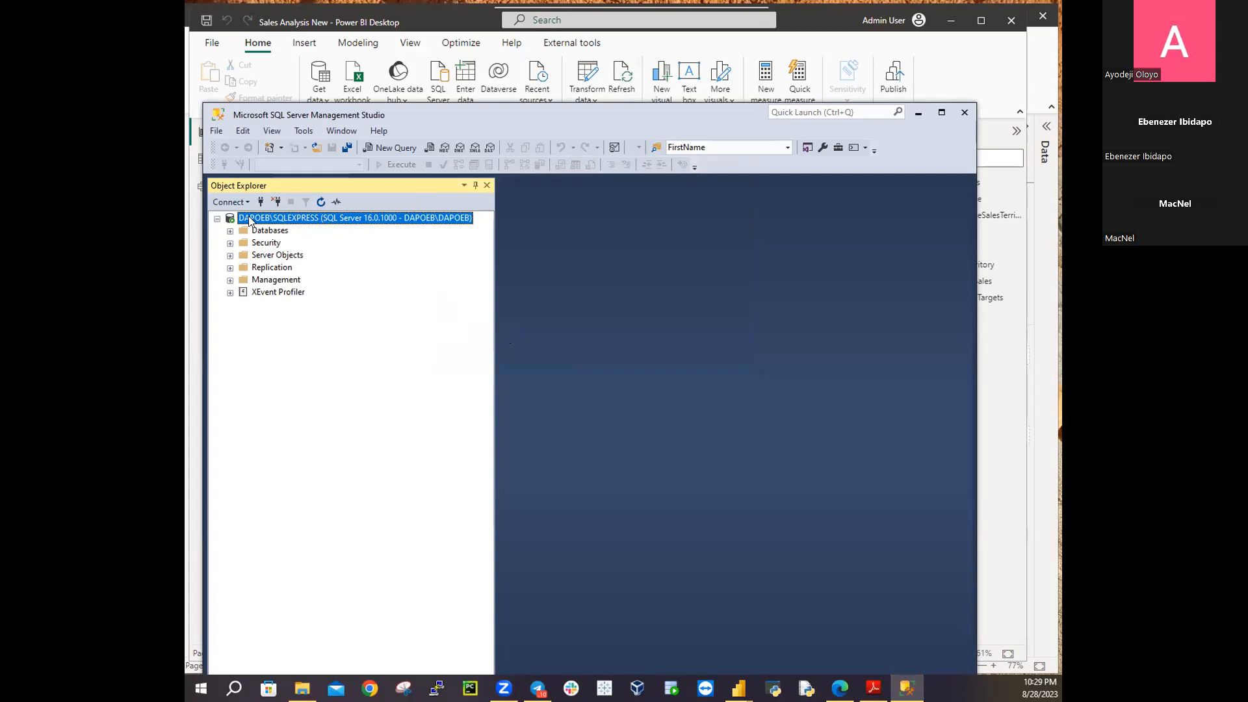
pyautogui.click(229, 231)
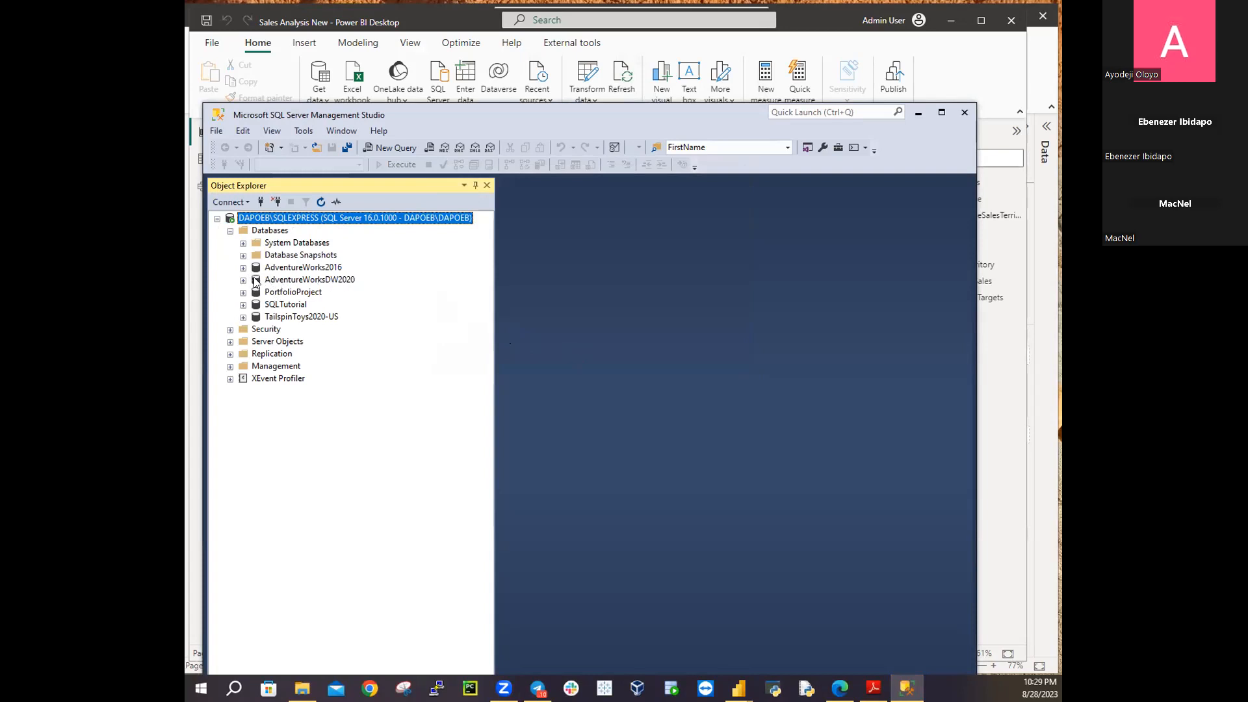
pyautogui.click(919, 114)
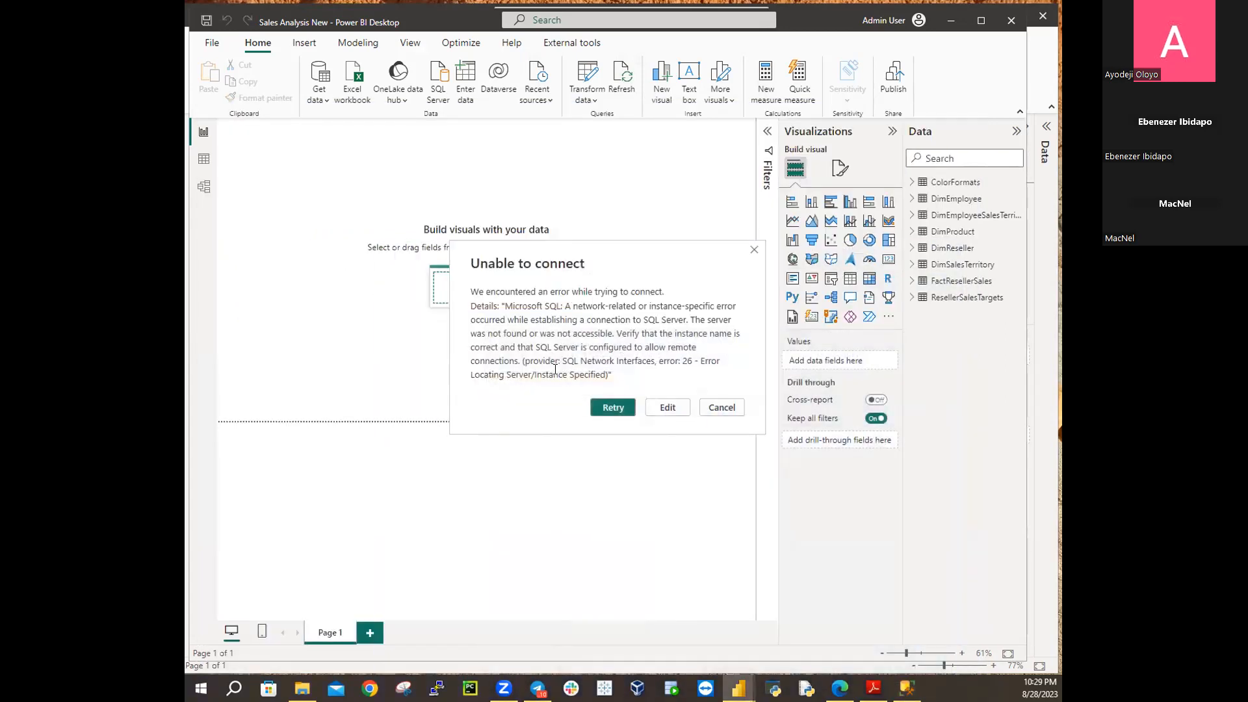
# Retry the connection to DAPOEB\EXPRESS, recheck the server name in SQL Server Management Studio, and cancel the connection attempt
pyautogui.click(610, 407)
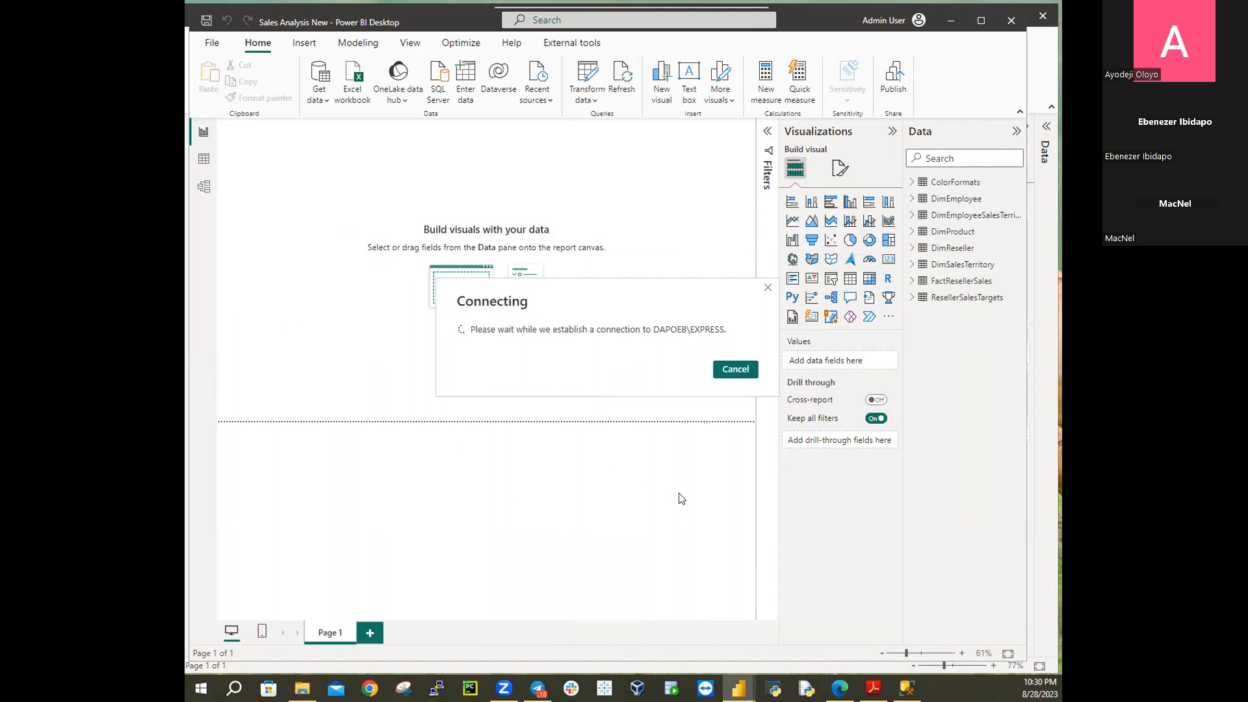
pyautogui.moveTo(907, 689)
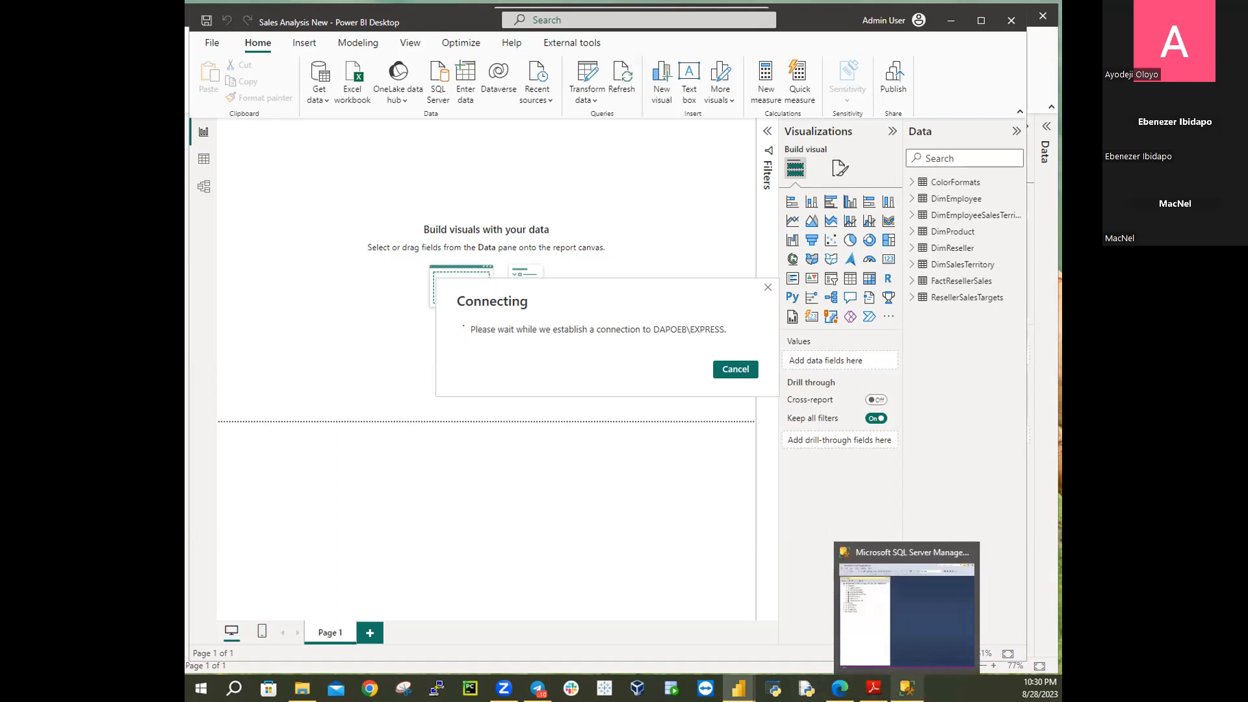
pyautogui.moveTo(839, 688)
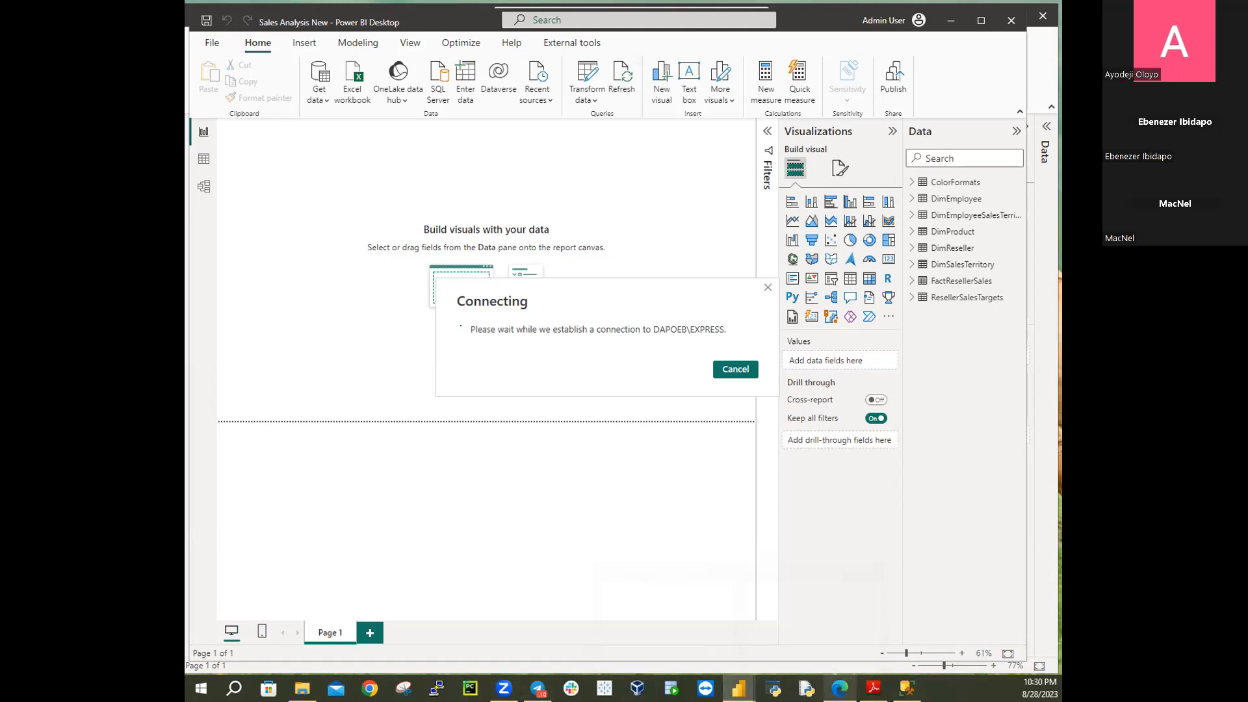
pyautogui.click(907, 643)
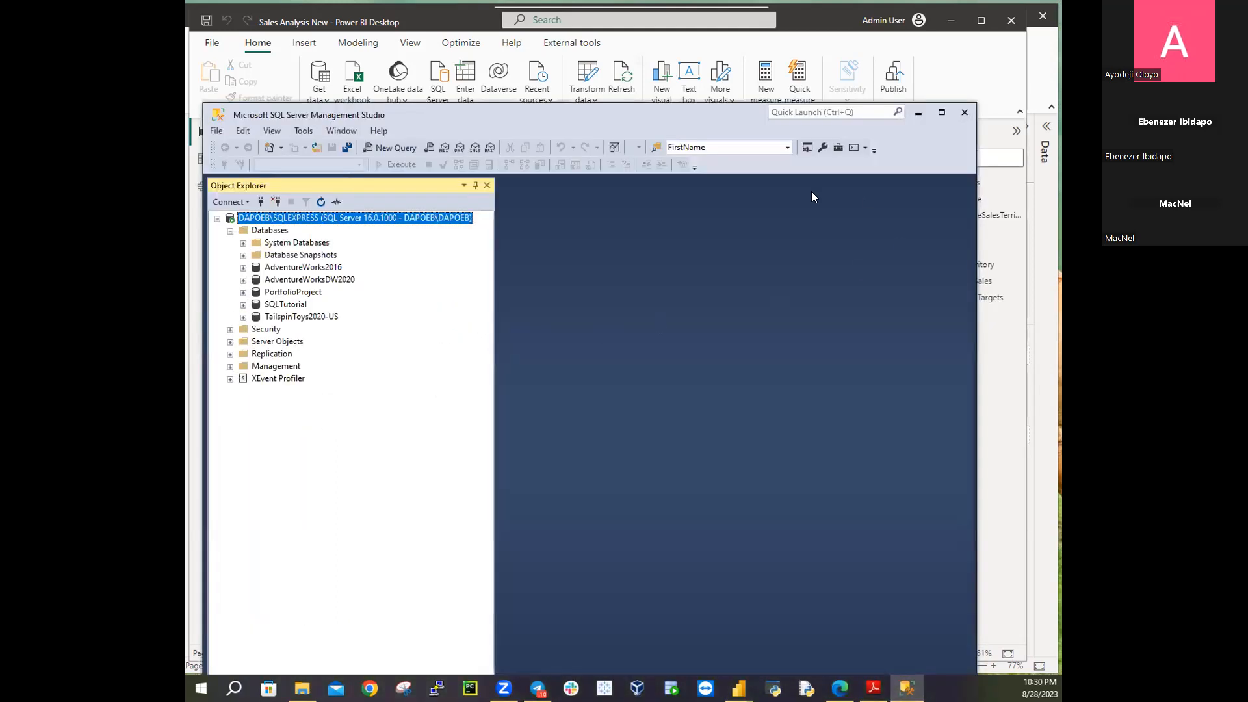
pyautogui.click(918, 112)
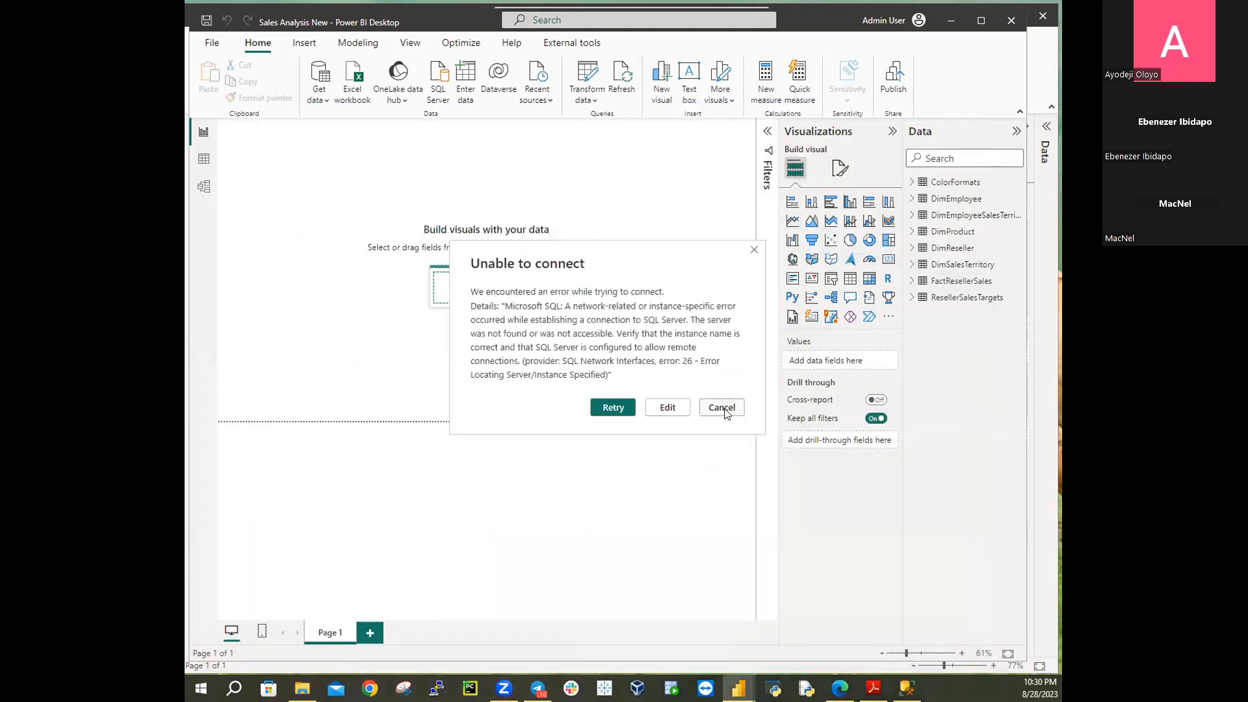
pyautogui.click(725, 409)
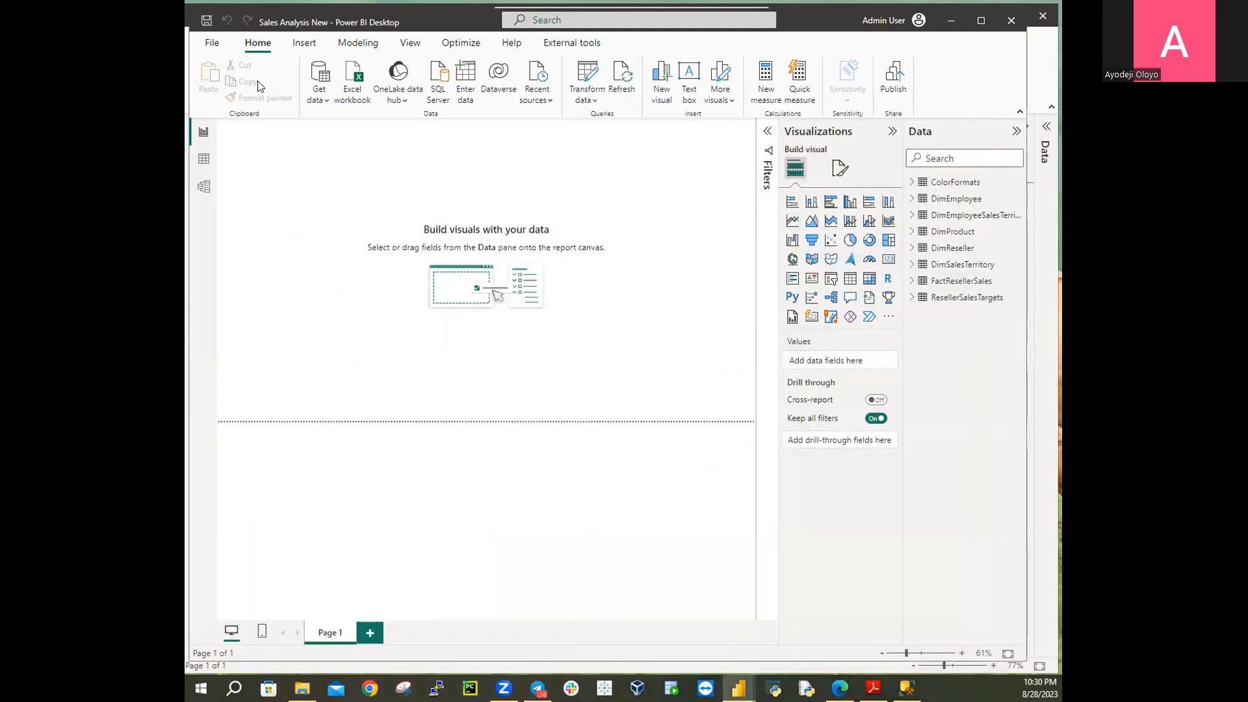
# Connect to the SQL Server data source DAPOEB\SQLEXPRESS in Import mode, leaving the database name empty
pyautogui.click(320, 99)
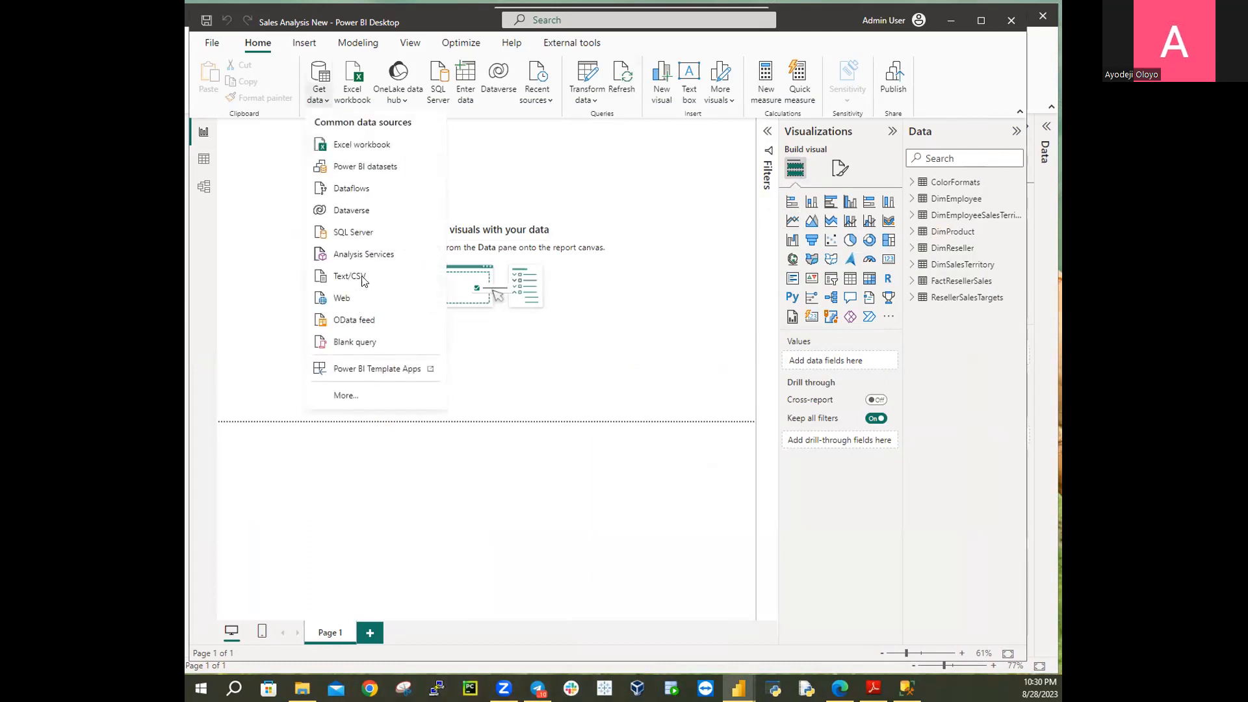
pyautogui.click(356, 234)
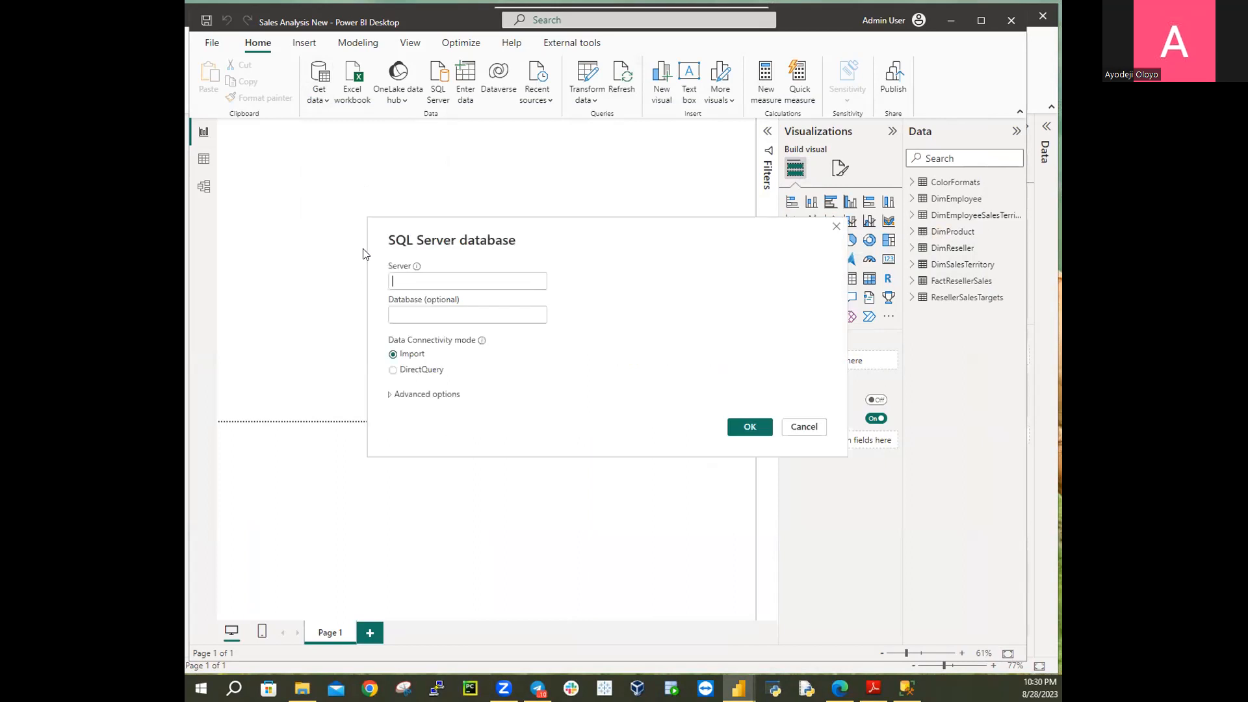
pyautogui.click(413, 276)
pyautogui.write('DAPCEBS')
pyautogui.press('BackSpace')
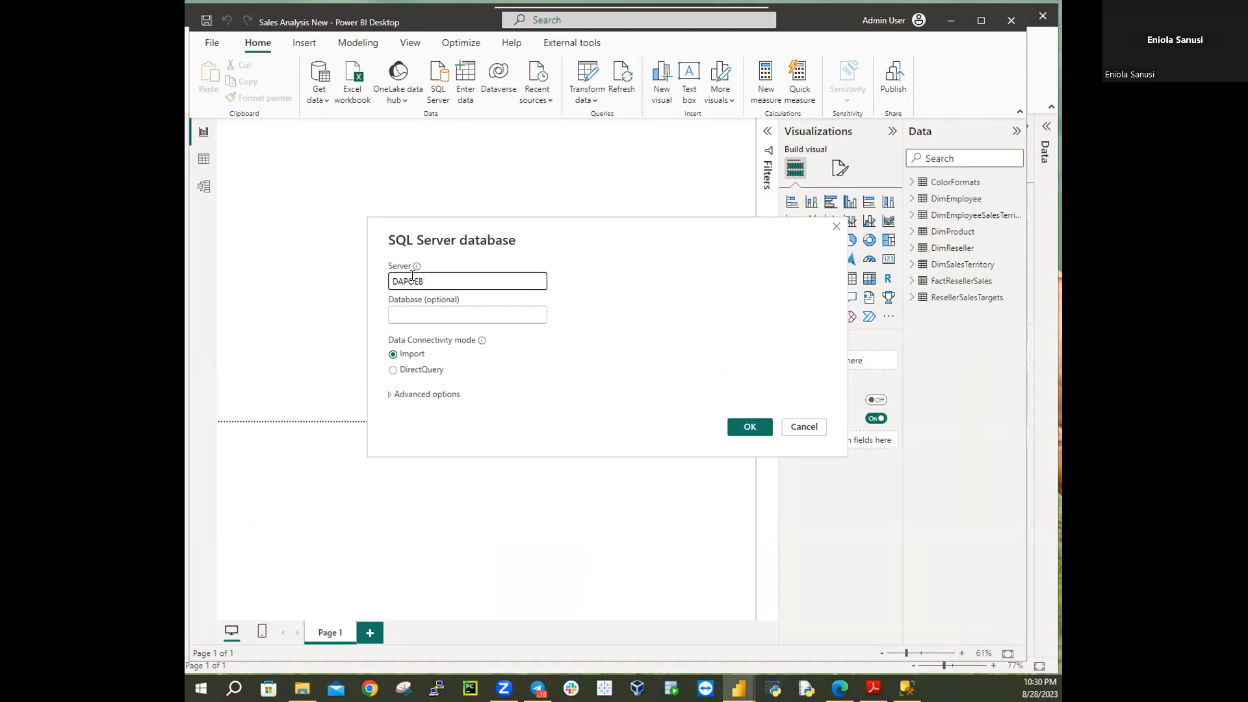
pyautogui.write('\\SQLEXPRESS')
pyautogui.click(736, 432)
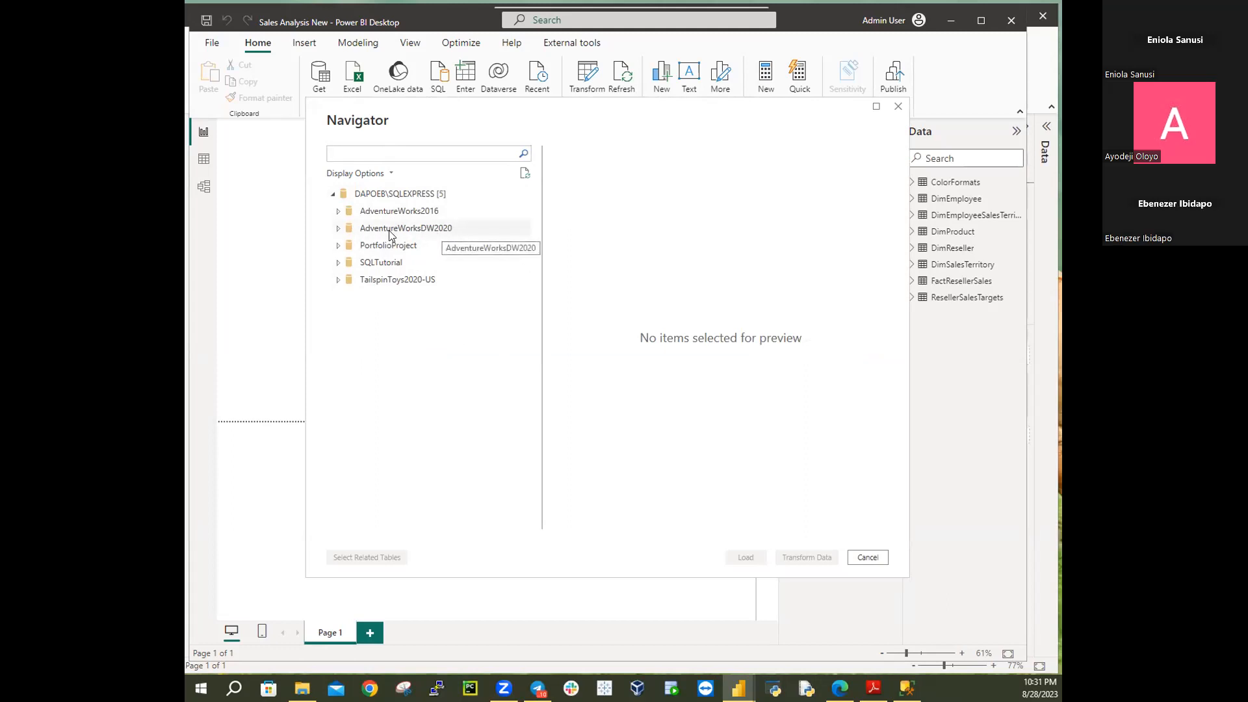
# Select DimEmployee, DimEmployeeSalesTerritory, DimProduct, DimReseller, DimSalesTerritory and FactResellerSales from AdventureWorksDW2020 and bring them into Power Query for transformation
pyautogui.click(337, 230)
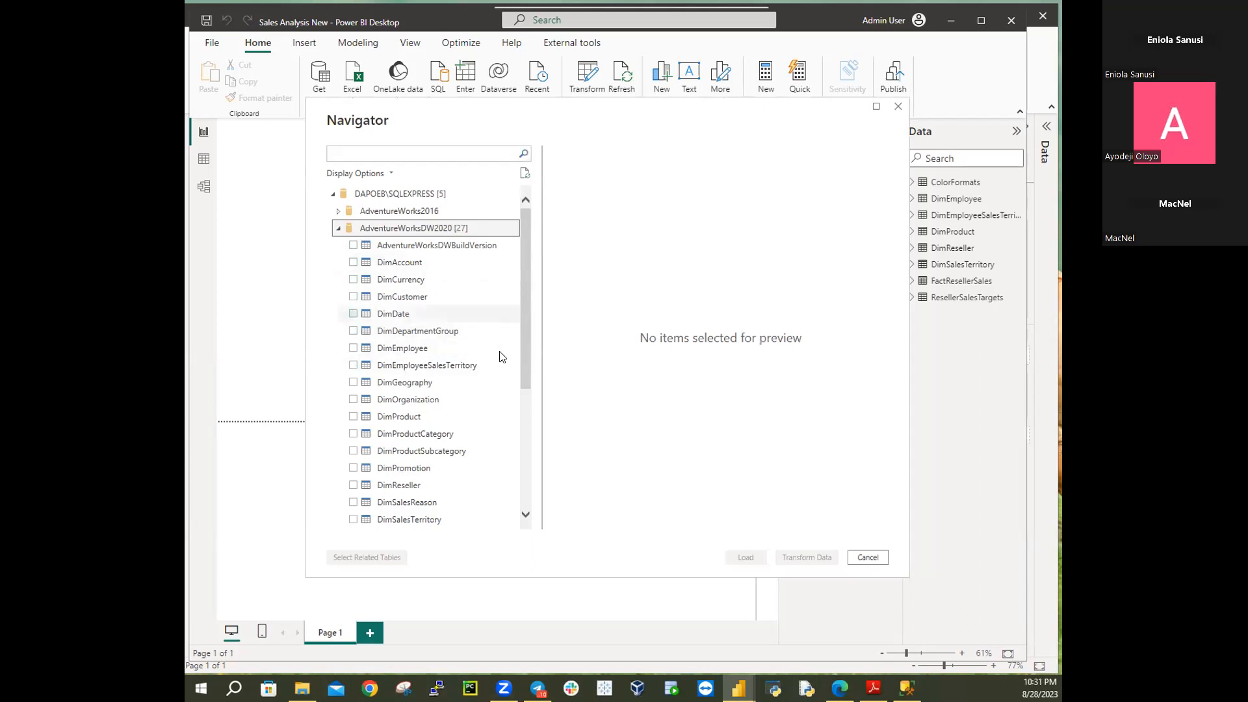
pyautogui.click(352, 351)
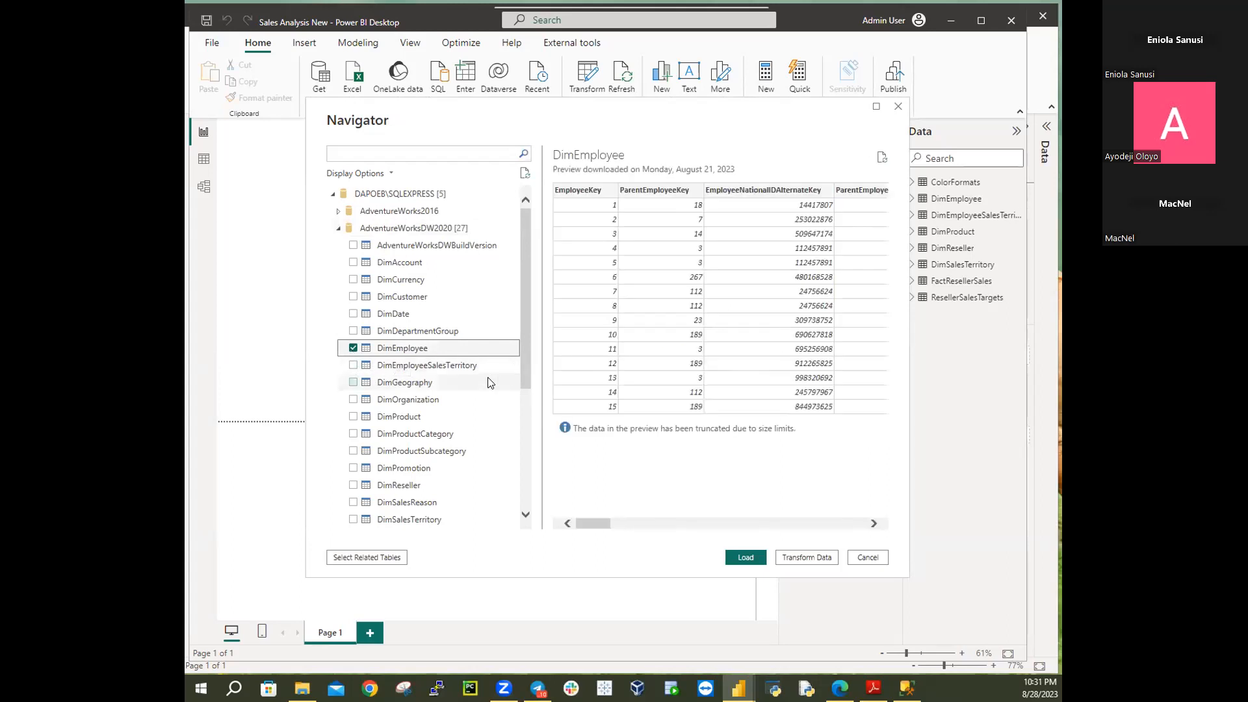
pyautogui.click(354, 367)
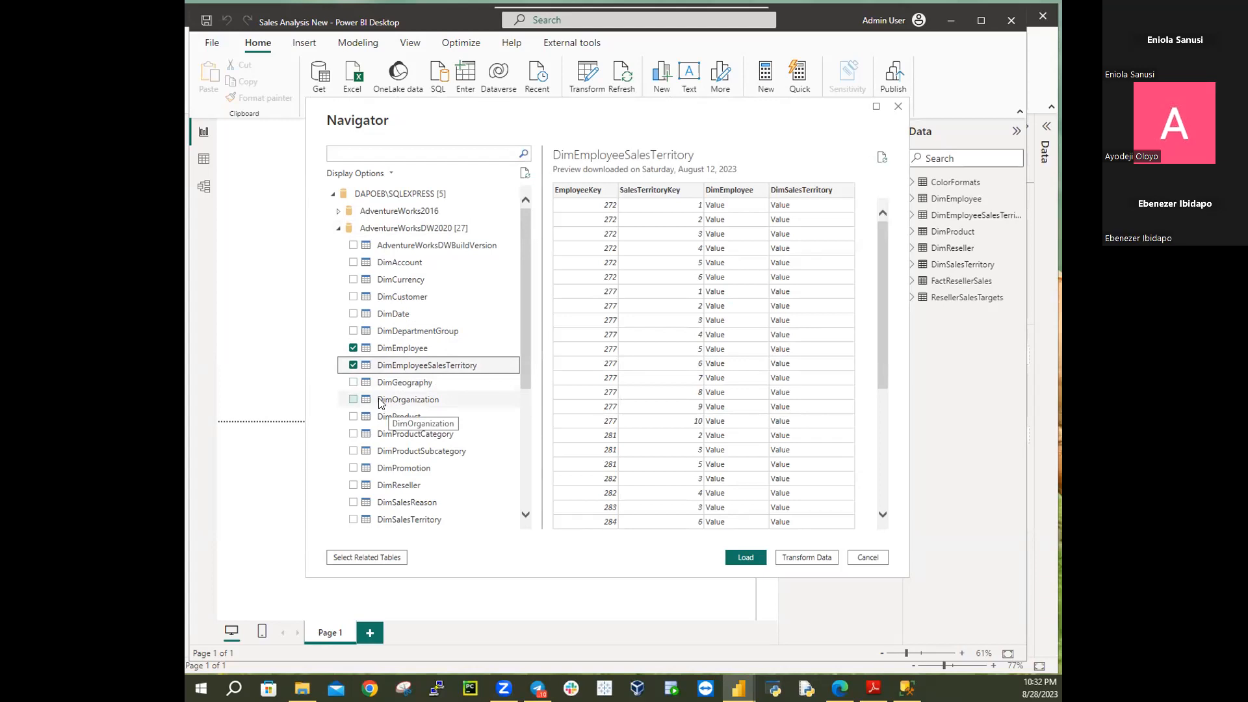
pyautogui.click(352, 417)
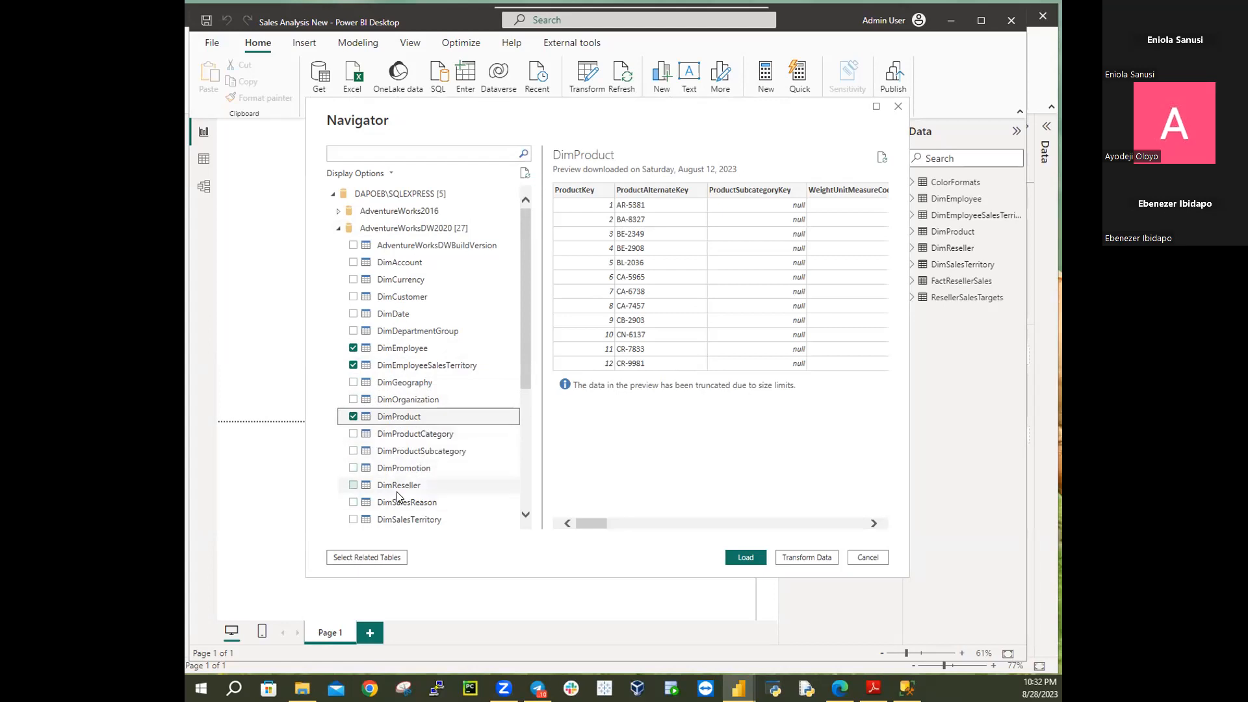
pyautogui.click(353, 486)
pyautogui.scroll(-2, 448, 441)
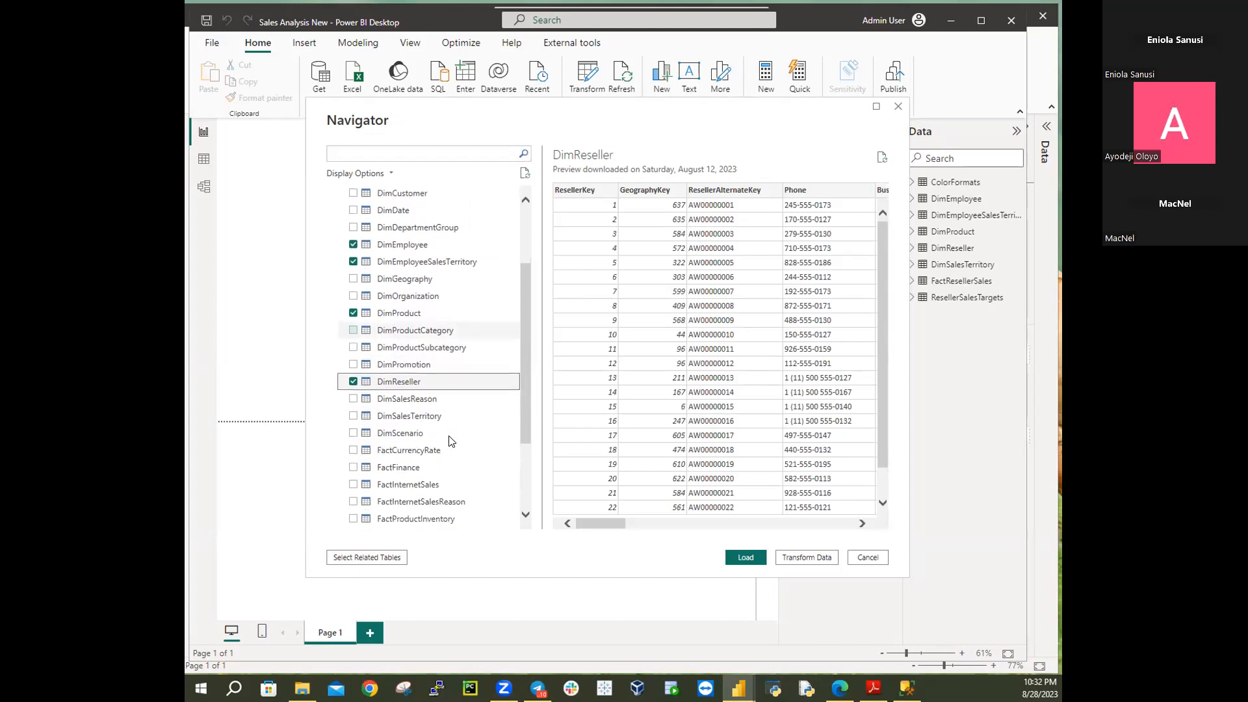
pyautogui.click(355, 416)
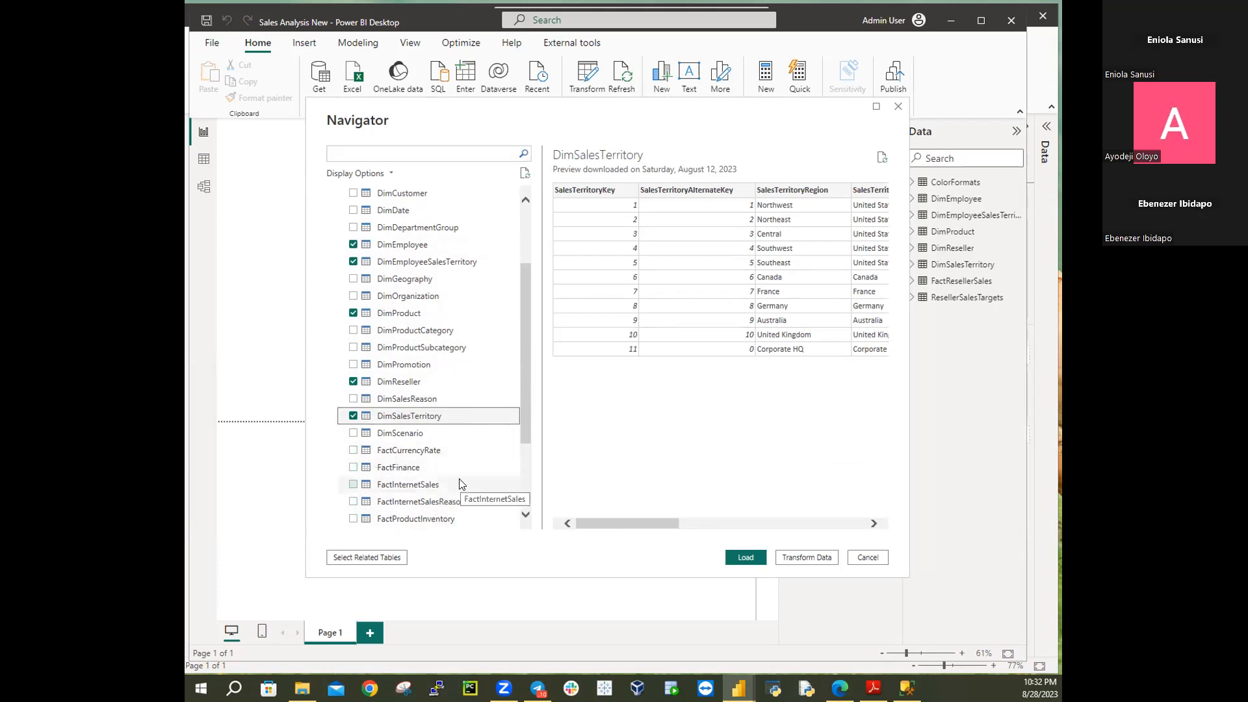
pyautogui.scroll(-1, 459, 486)
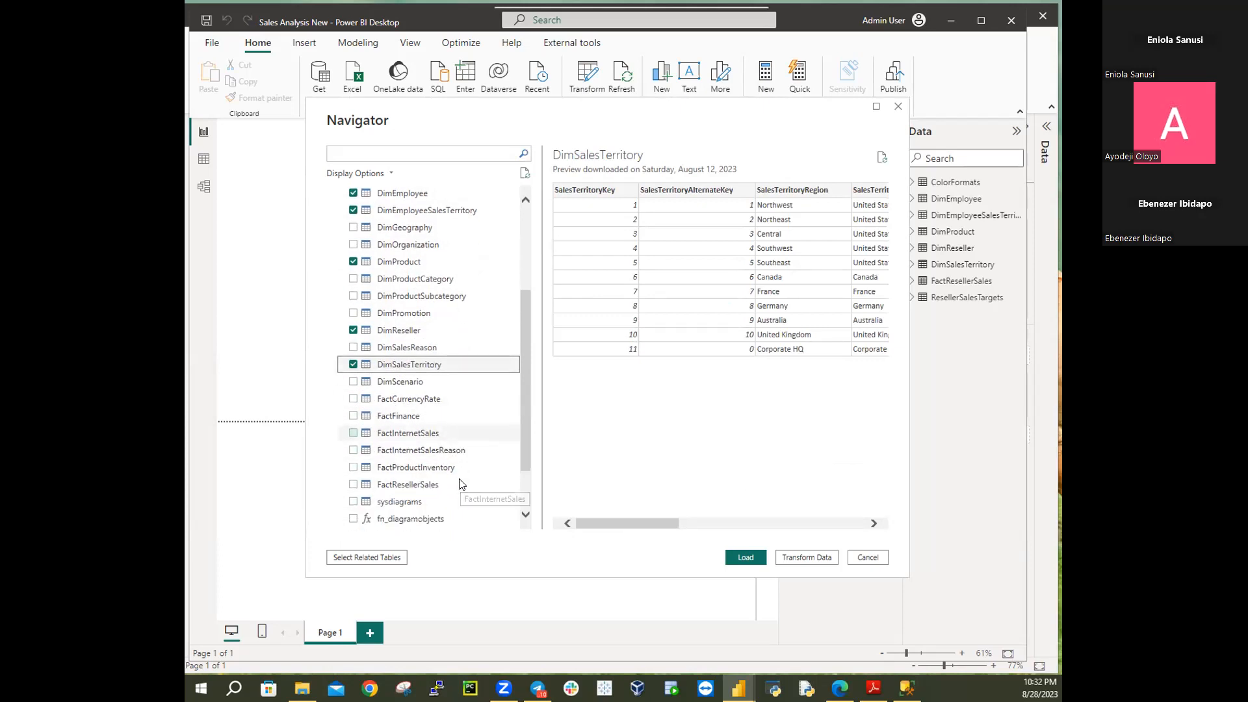
pyautogui.click(354, 485)
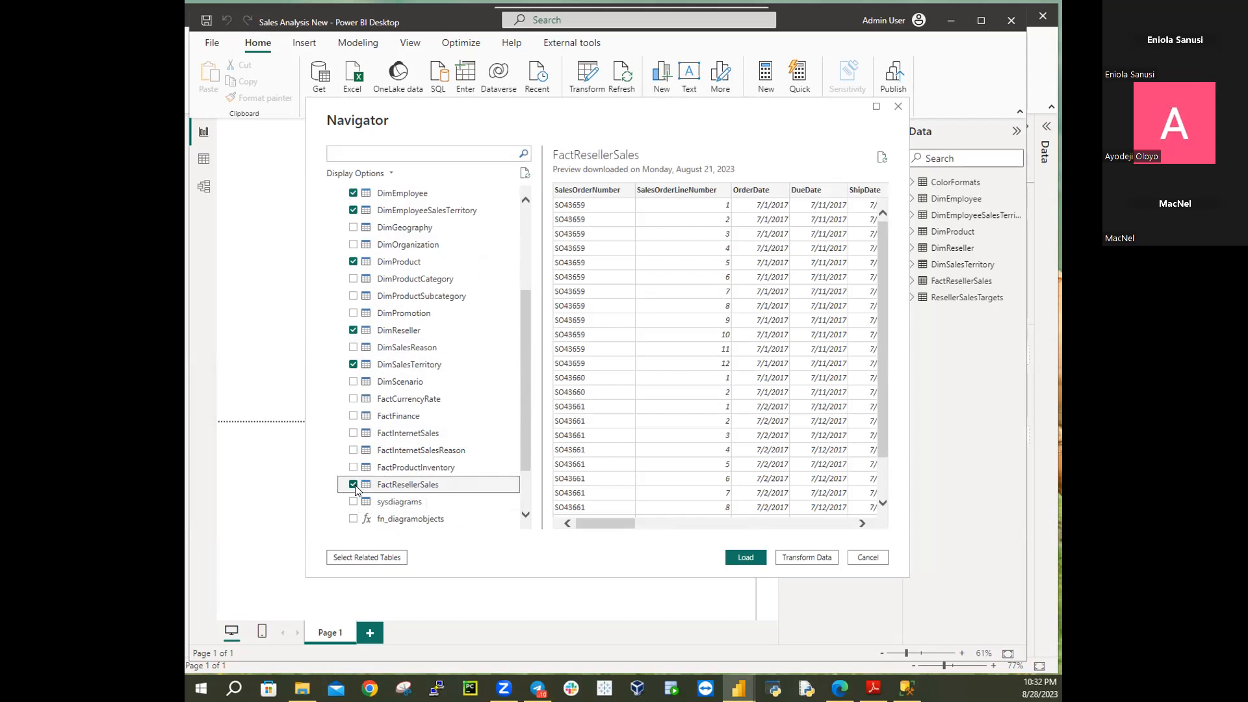
pyautogui.click(801, 559)
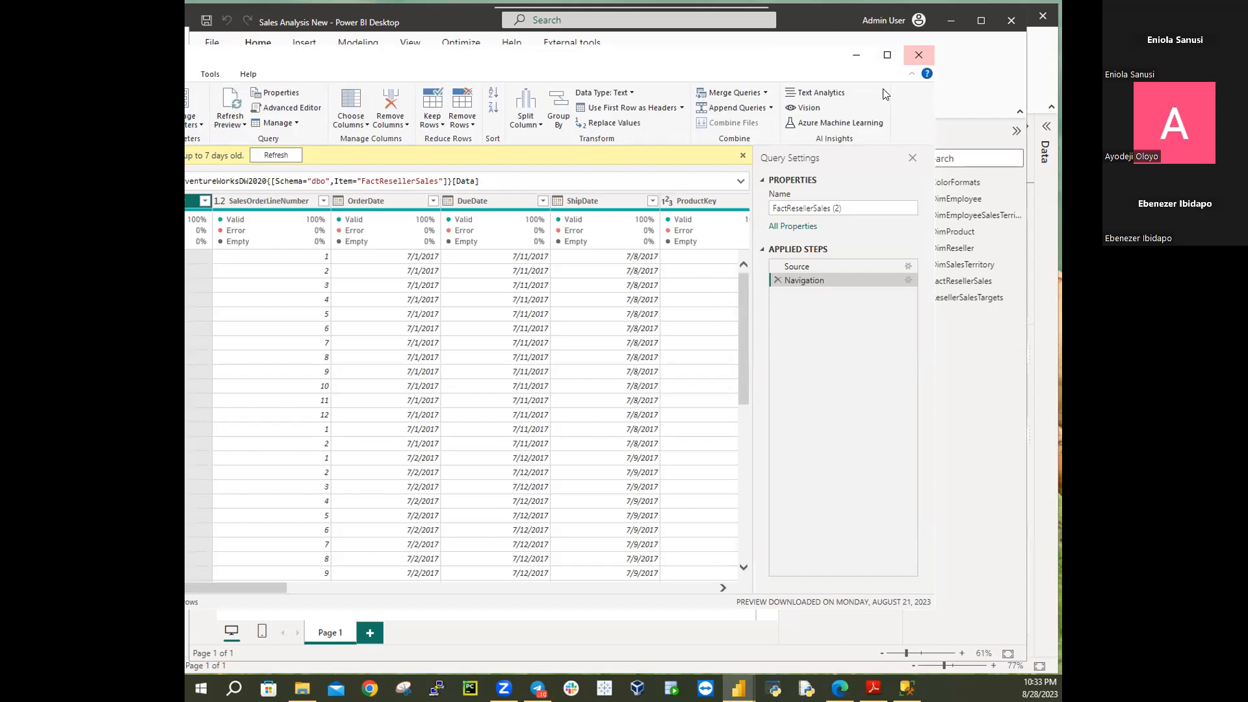
# Close the Power Query Editor without applying the query changes and dismiss the pending changes notice
pyautogui.click(920, 57)
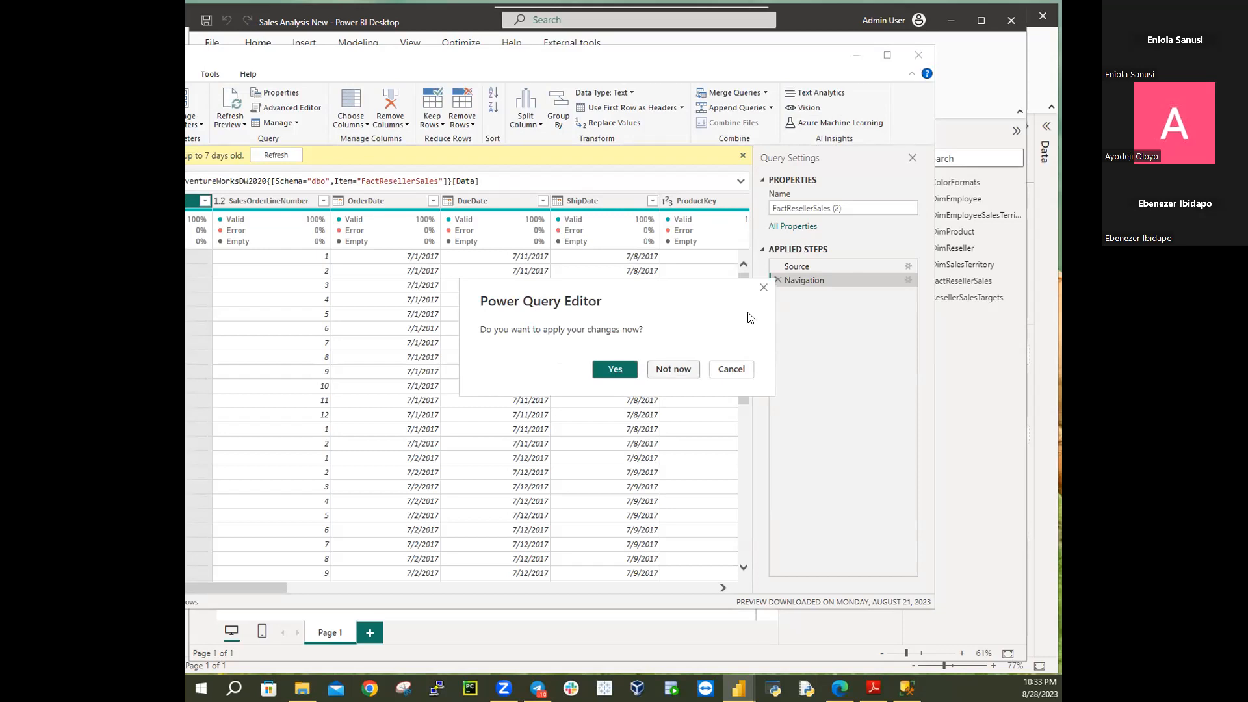
pyautogui.click(653, 372)
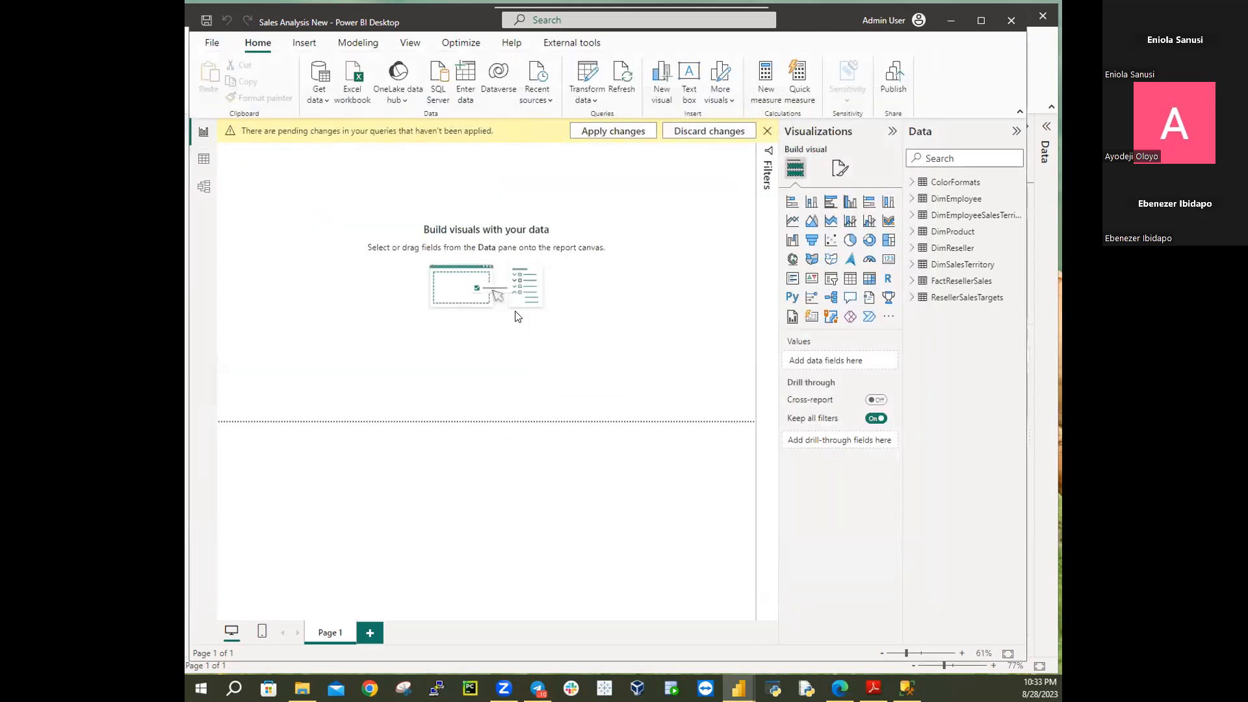
pyautogui.click(767, 131)
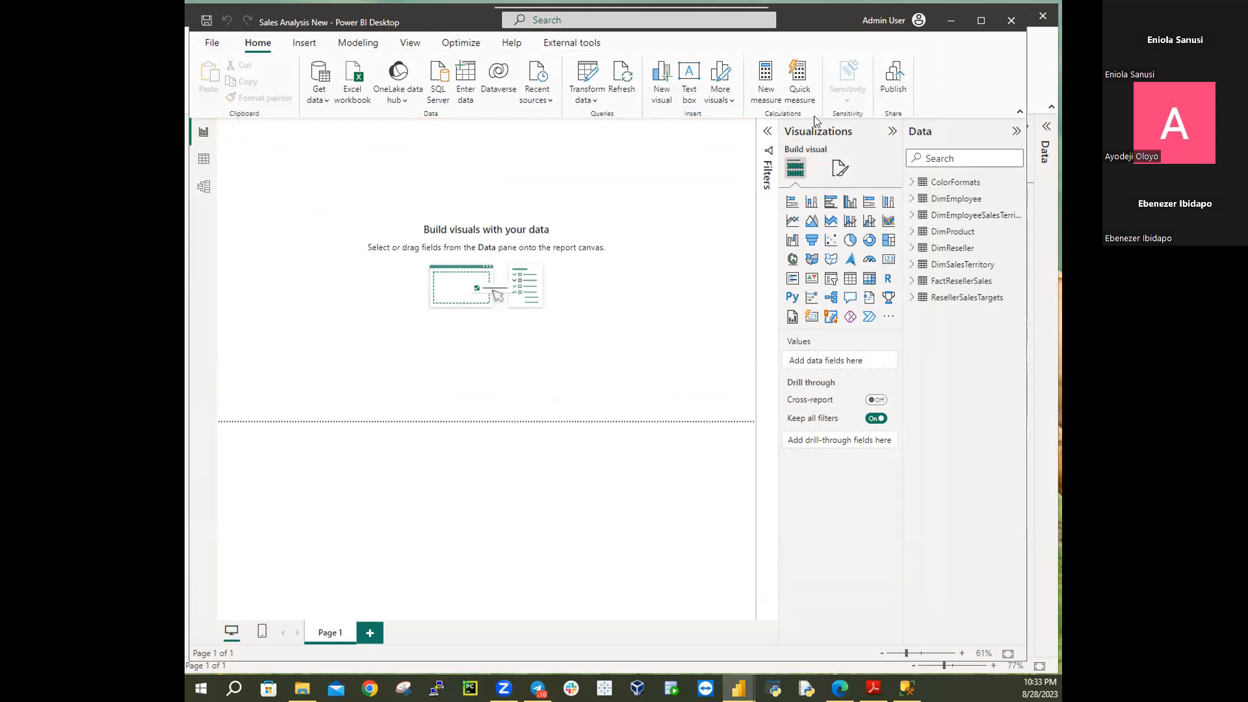
pyautogui.click(598, 97)
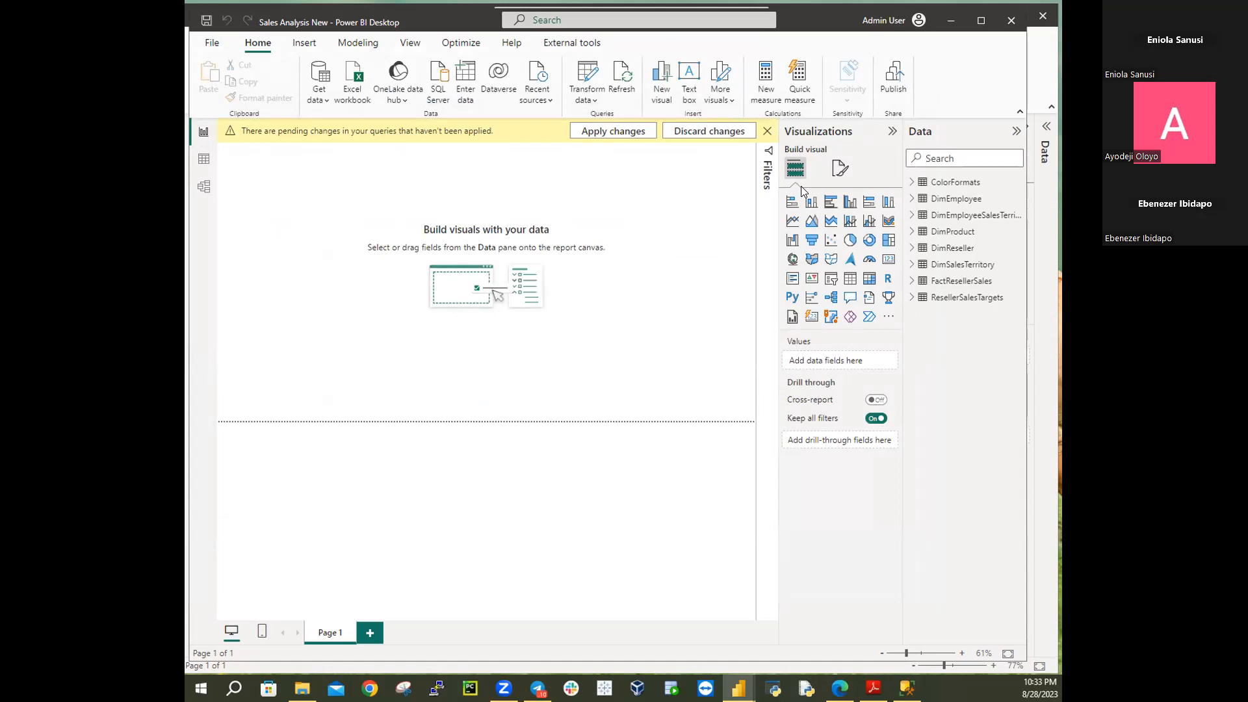
# Dismiss the pending changes notice, then reopen the Power Query Editor and reposition and enlarge its window to fit the visible screen
pyautogui.click(768, 131)
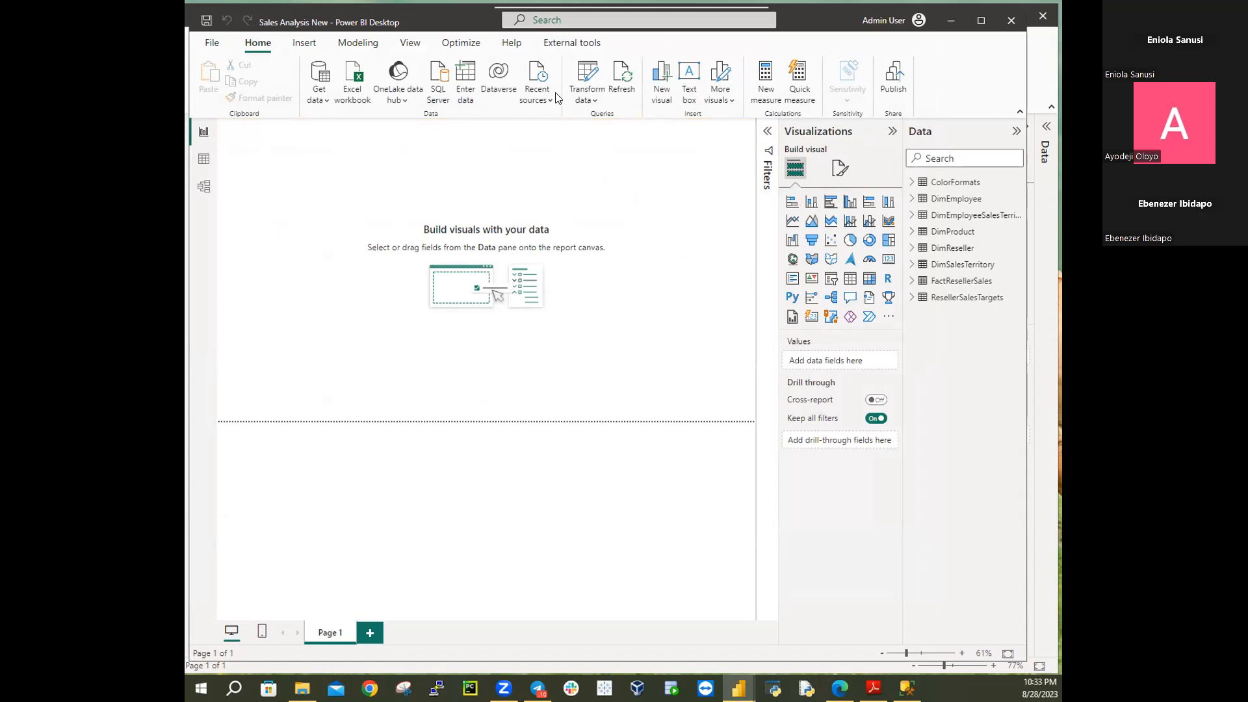
pyautogui.click(588, 75)
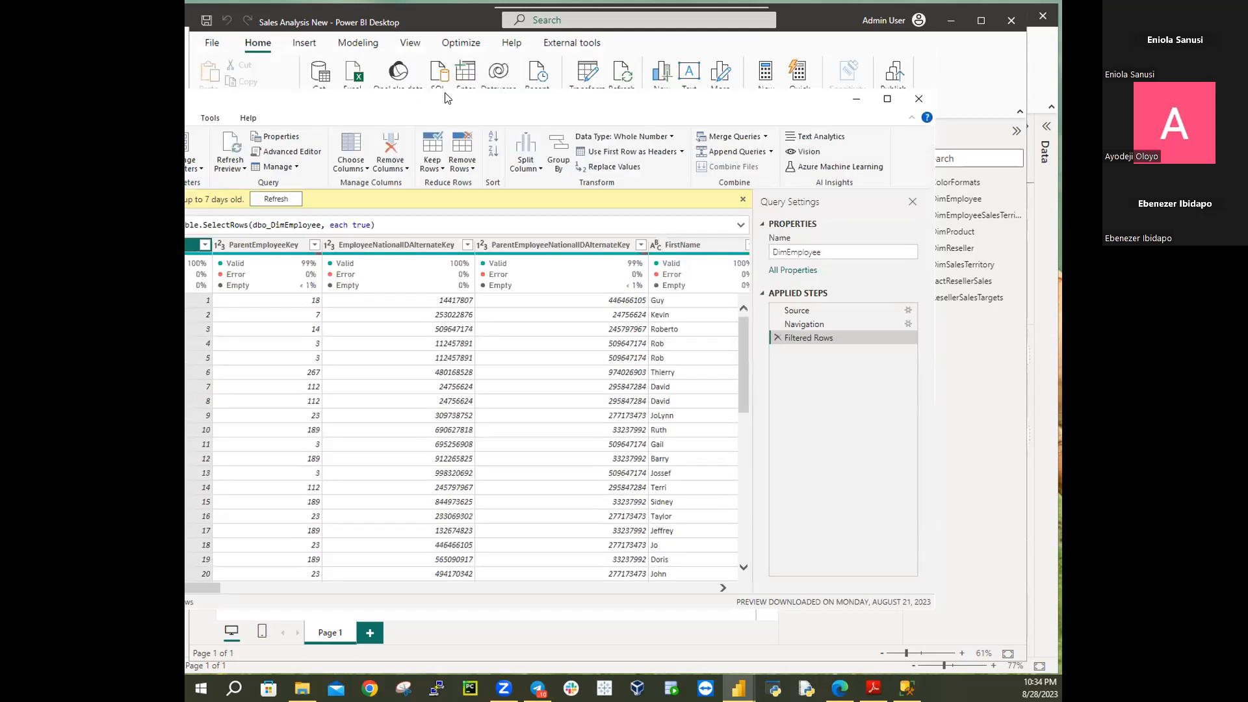
pyautogui.moveTo(445, 94); pyautogui.dragTo(706, 116)
pyautogui.moveTo(529, 122); pyautogui.dragTo(605, 115)
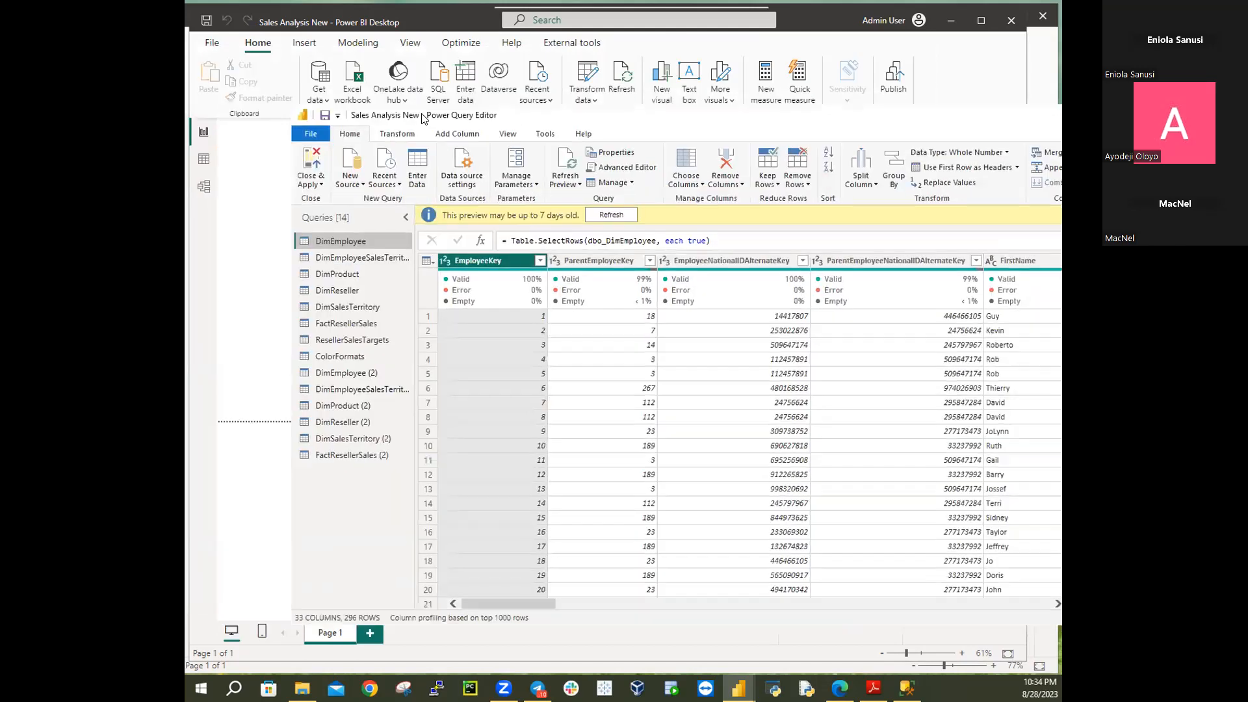
pyautogui.moveTo(290, 104); pyautogui.dragTo(551, 156)
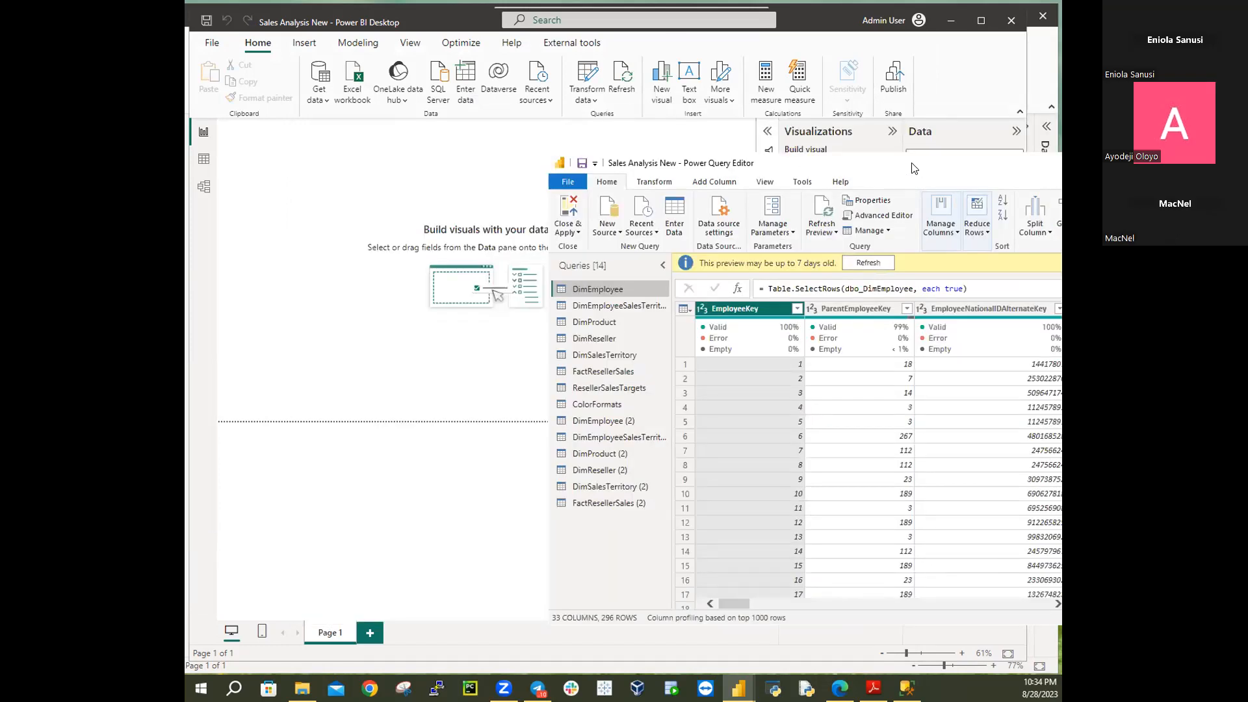
pyautogui.moveTo(914, 168); pyautogui.dragTo(707, 96)
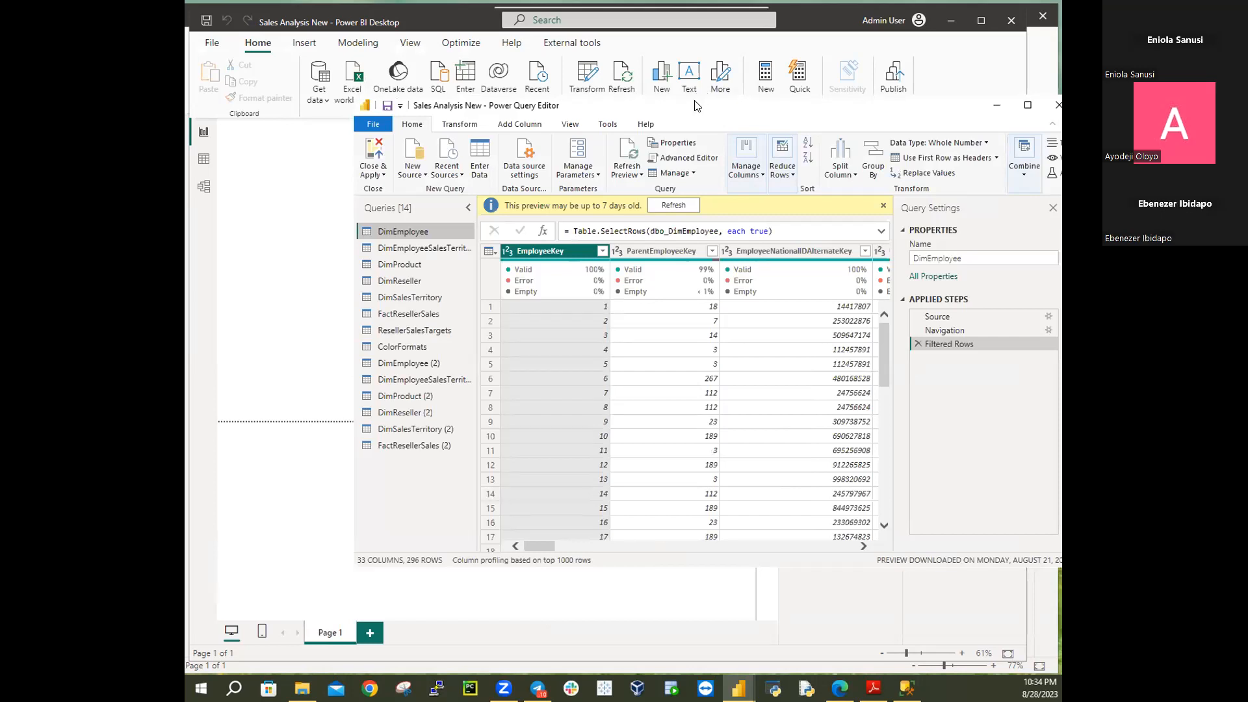
pyautogui.moveTo(696, 105); pyautogui.dragTo(533, 35)
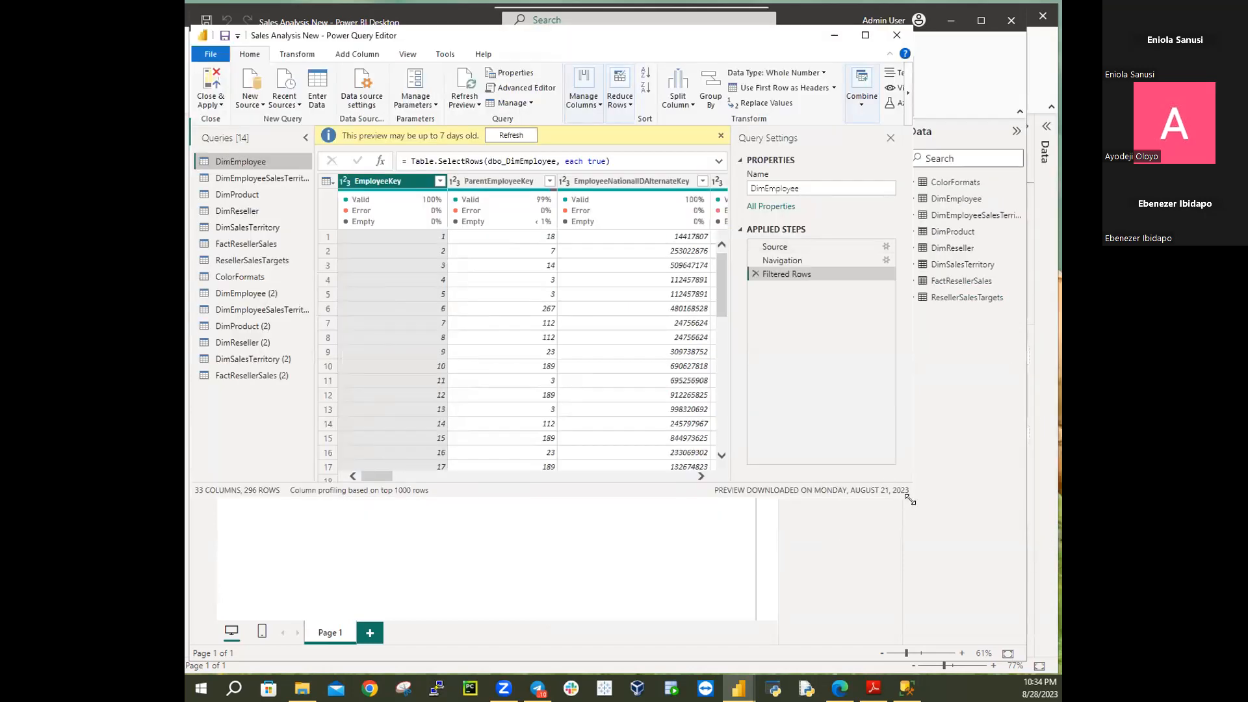
pyautogui.moveTo(911, 499); pyautogui.dragTo(1035, 656)
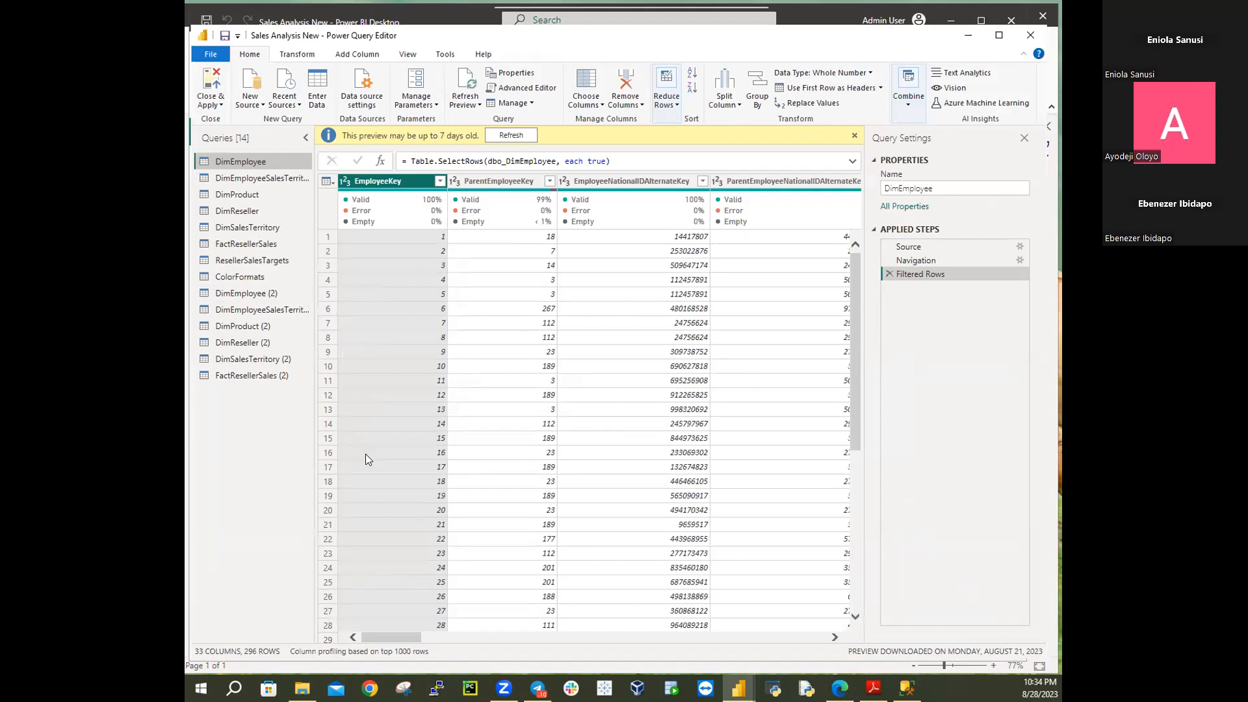
# Delete the duplicate queries DimEmployee (2) and DimEmployeeSalesTerritory (2)
pyautogui.click(251, 292)
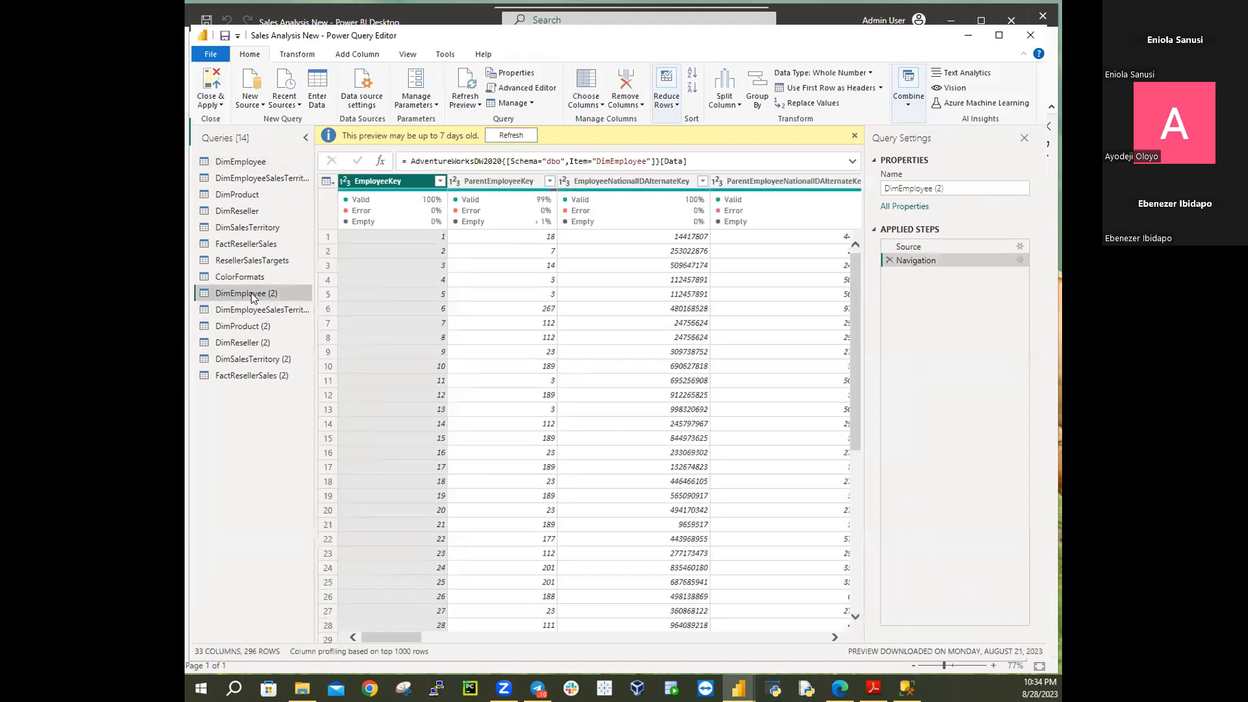
pyautogui.rightClick(251, 292)
pyautogui.click(299, 336)
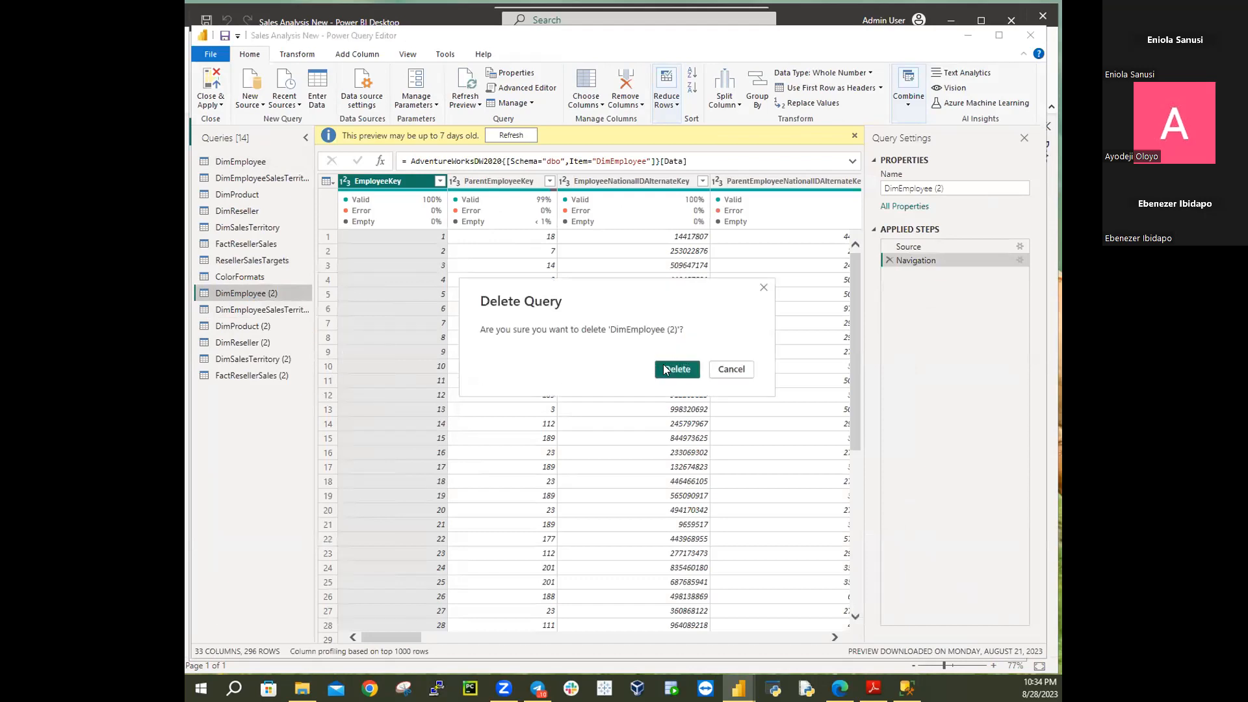
pyautogui.click(670, 369)
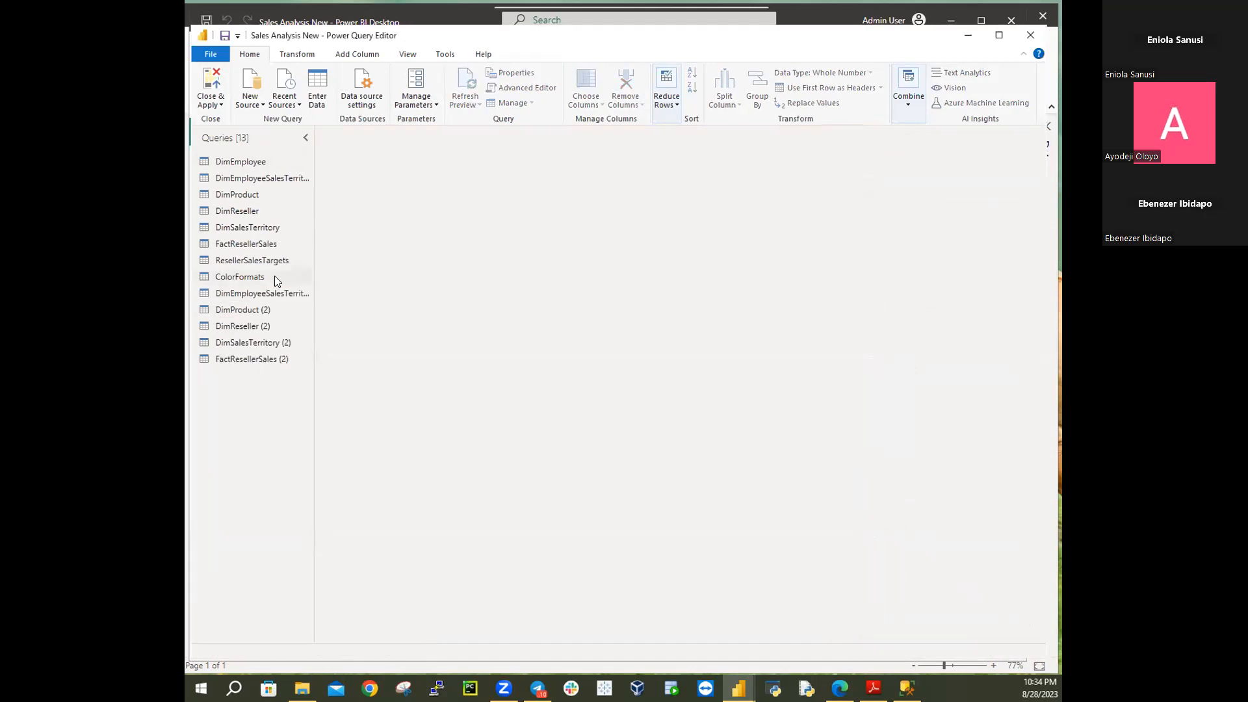
pyautogui.rightClick(264, 293)
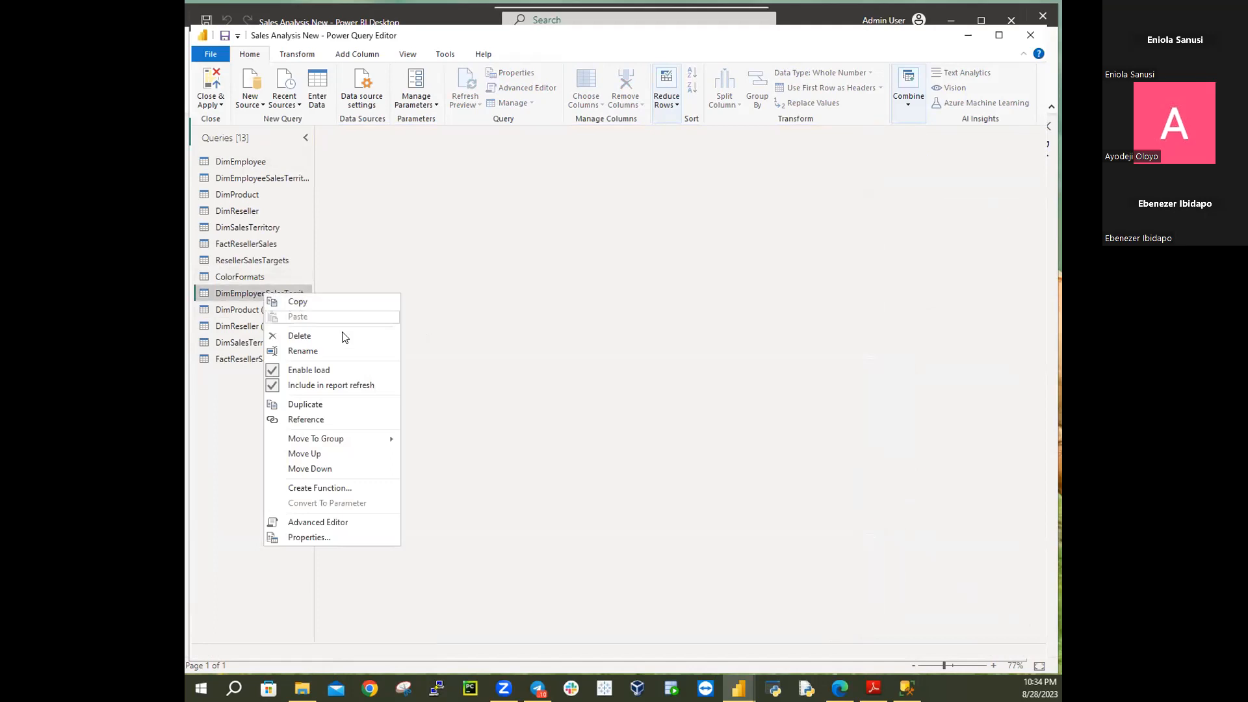
pyautogui.click(300, 336)
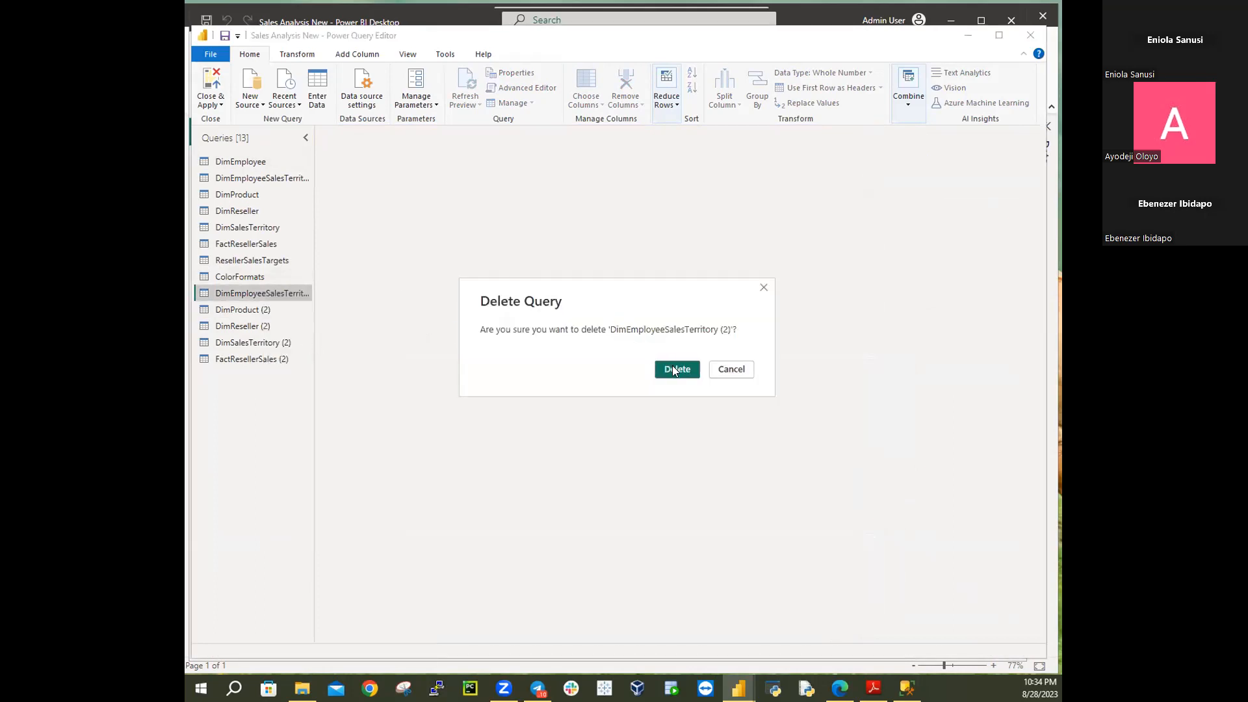
pyautogui.click(675, 371)
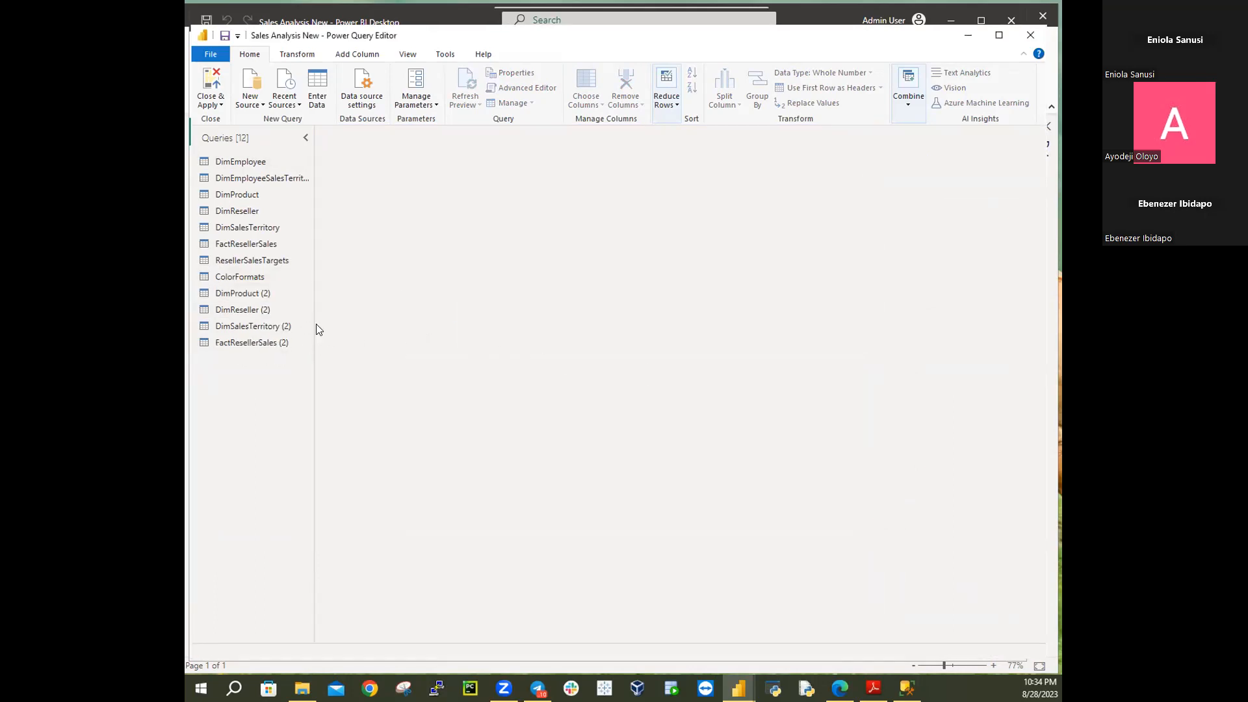
# Delete the duplicate queries DimProduct (2) and DimReseller (2)
pyautogui.rightClick(264, 294)
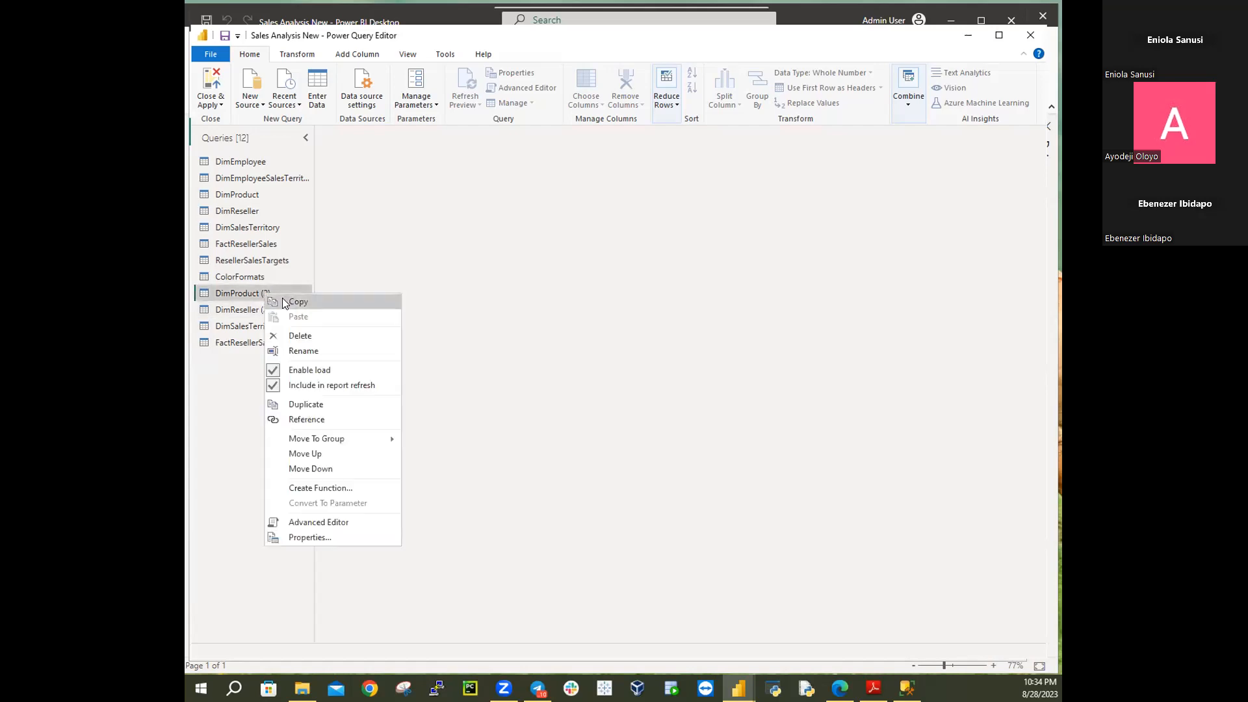
pyautogui.click(291, 334)
pyautogui.click(674, 371)
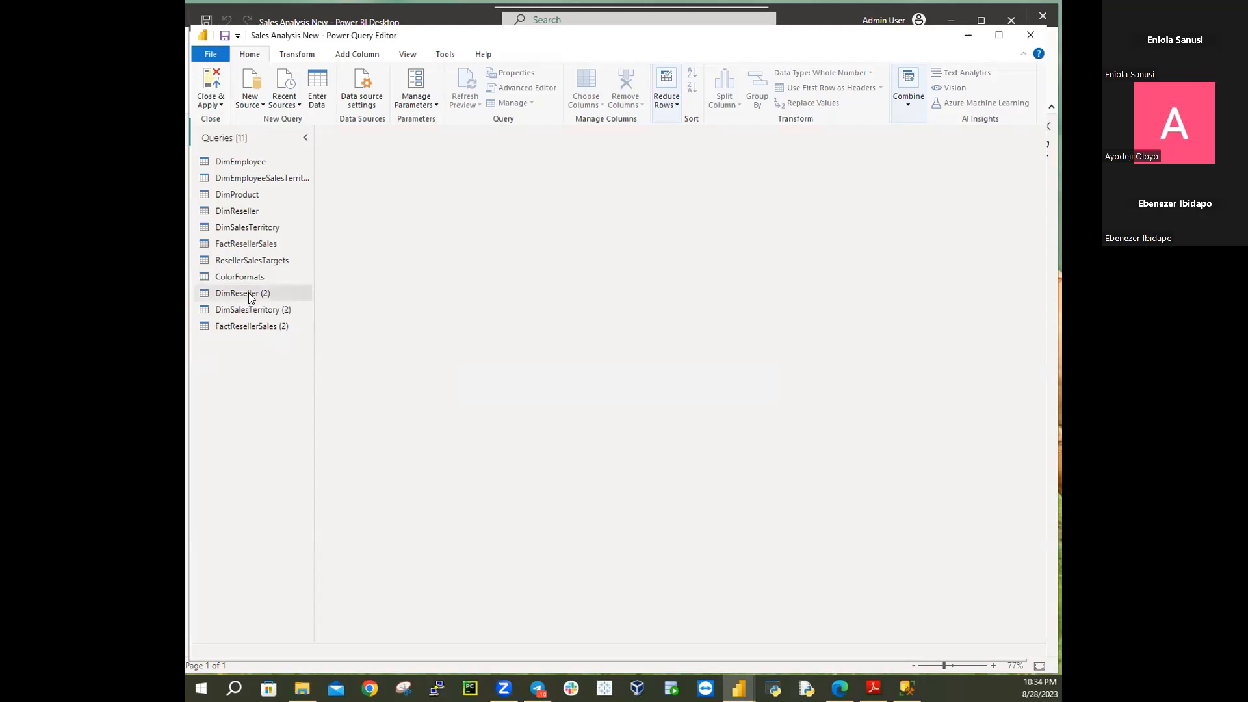
pyautogui.rightClick(249, 292)
pyautogui.click(291, 335)
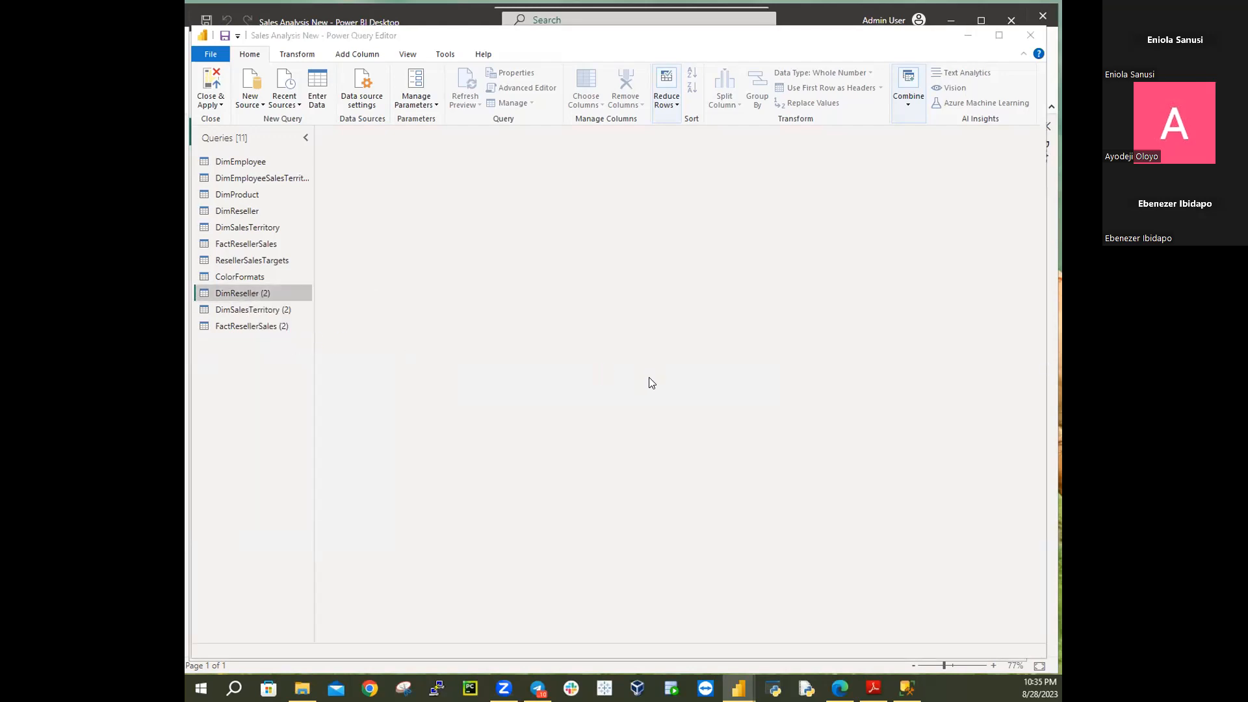
pyautogui.click(667, 371)
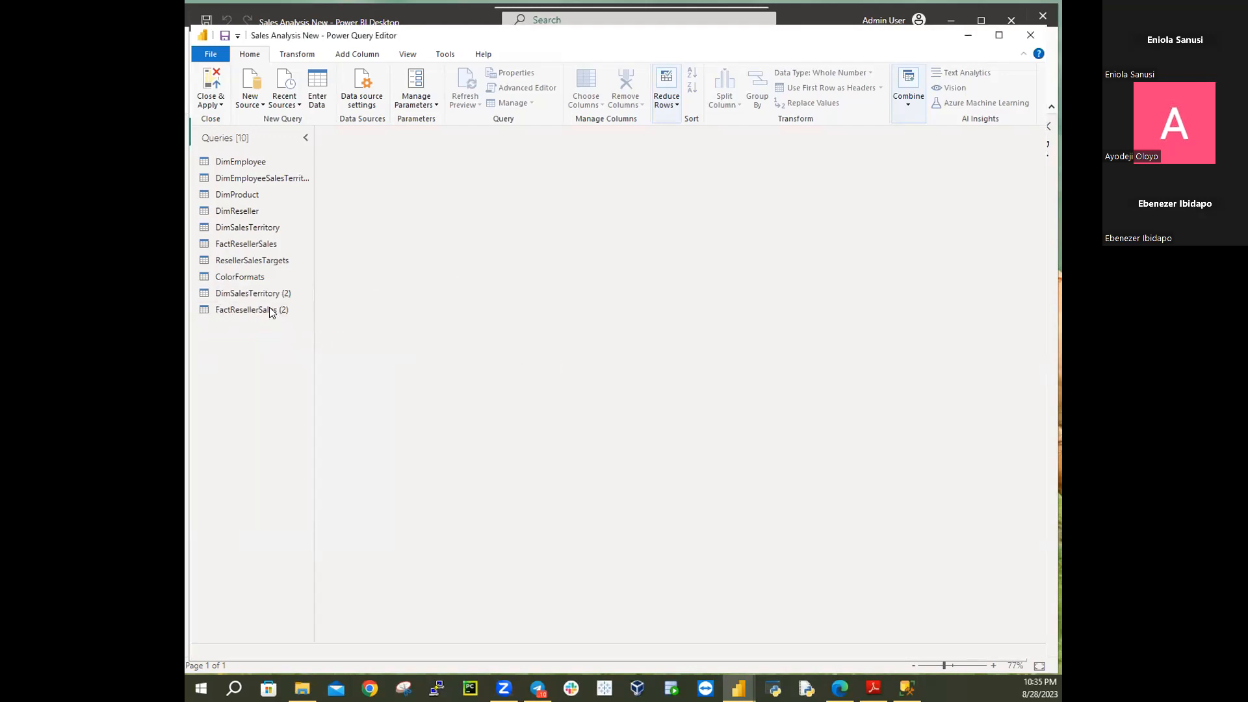
# Delete the duplicate queries DimSalesTerritory (2) and FactResellerSales (2)
pyautogui.rightClick(271, 294)
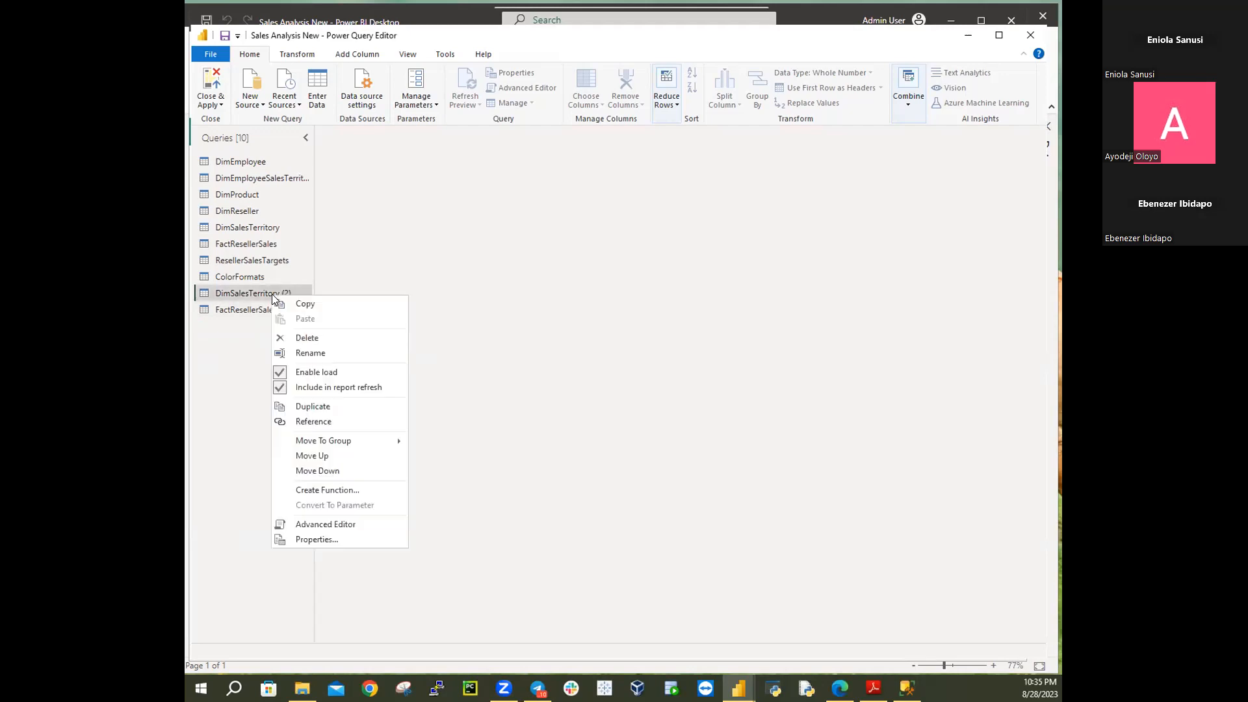
pyautogui.click(307, 339)
pyautogui.click(670, 371)
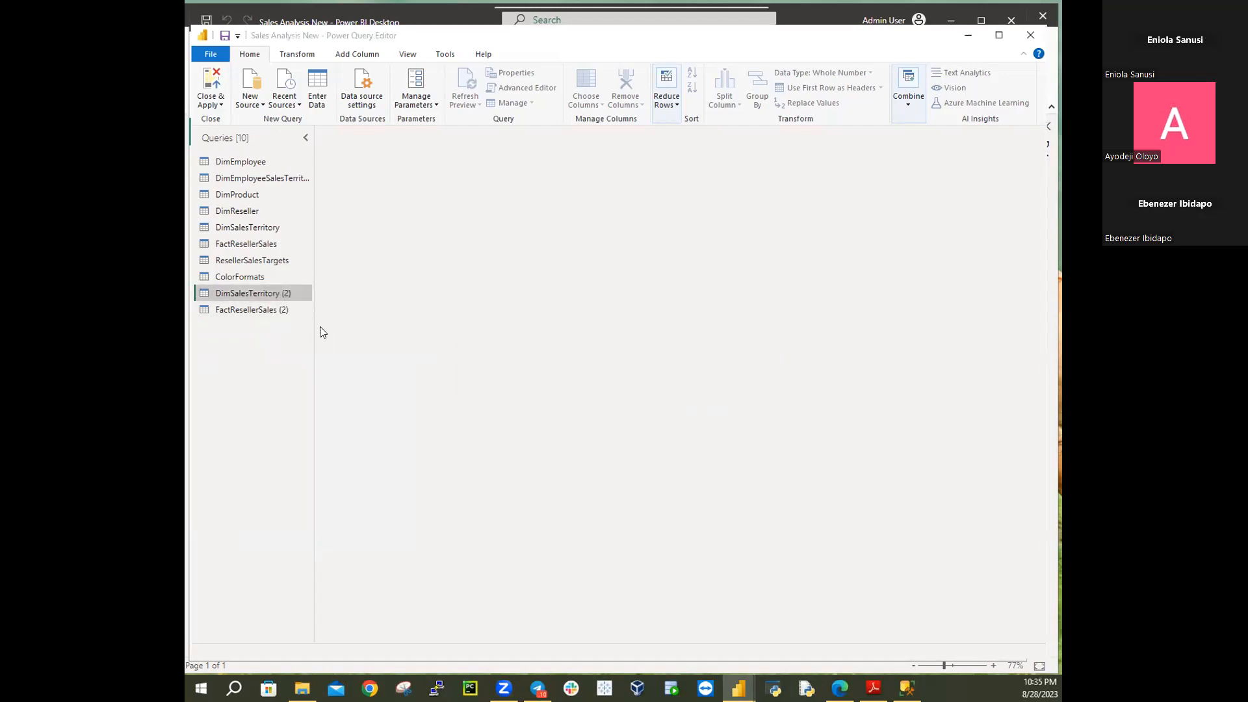
pyautogui.rightClick(273, 297)
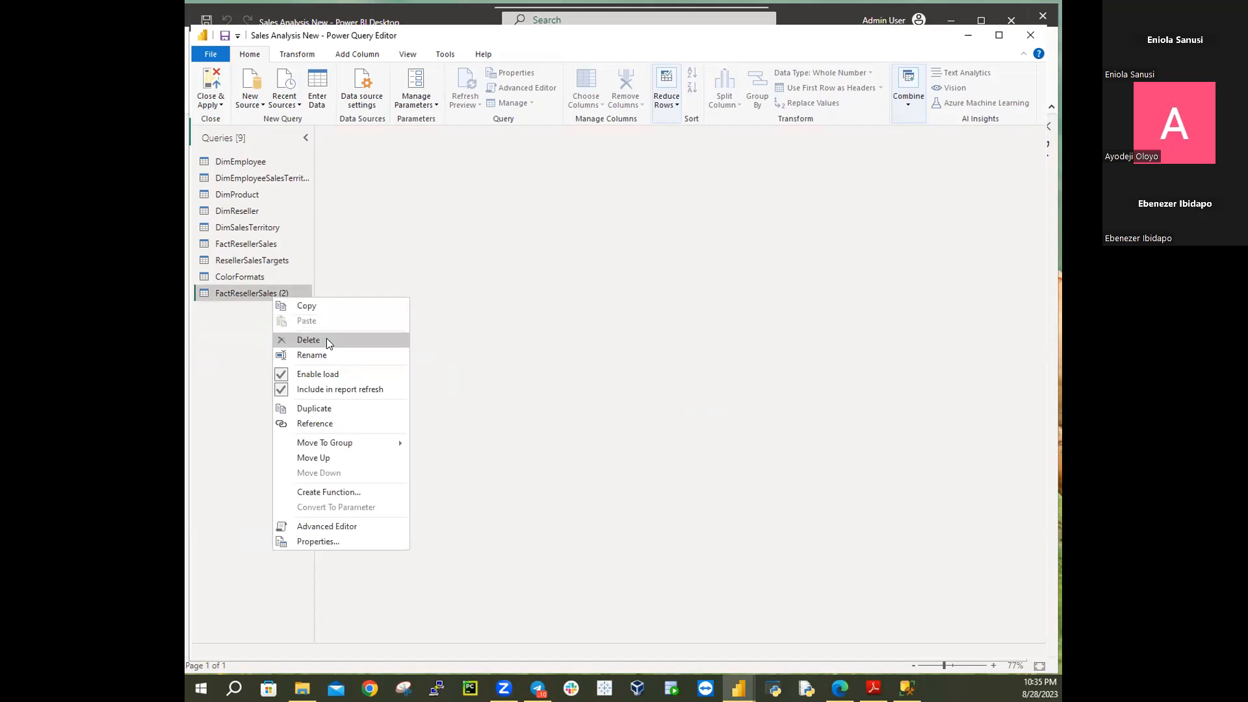
pyautogui.click(312, 341)
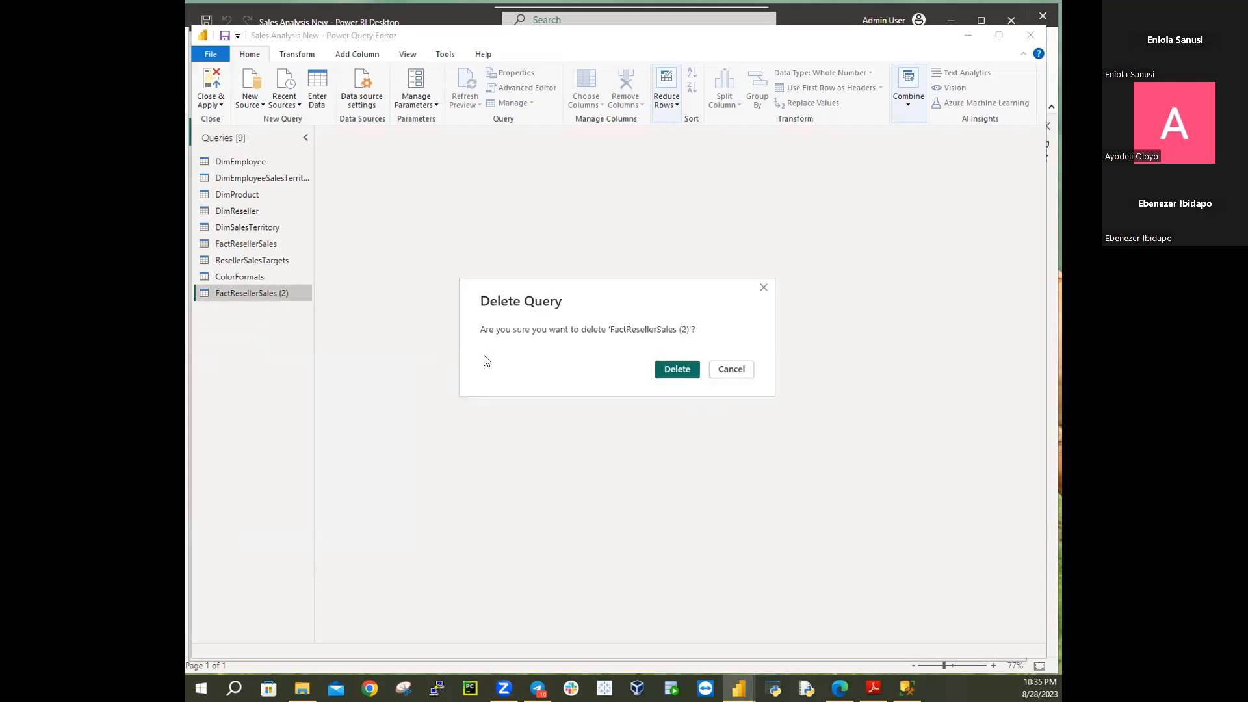
pyautogui.click(676, 369)
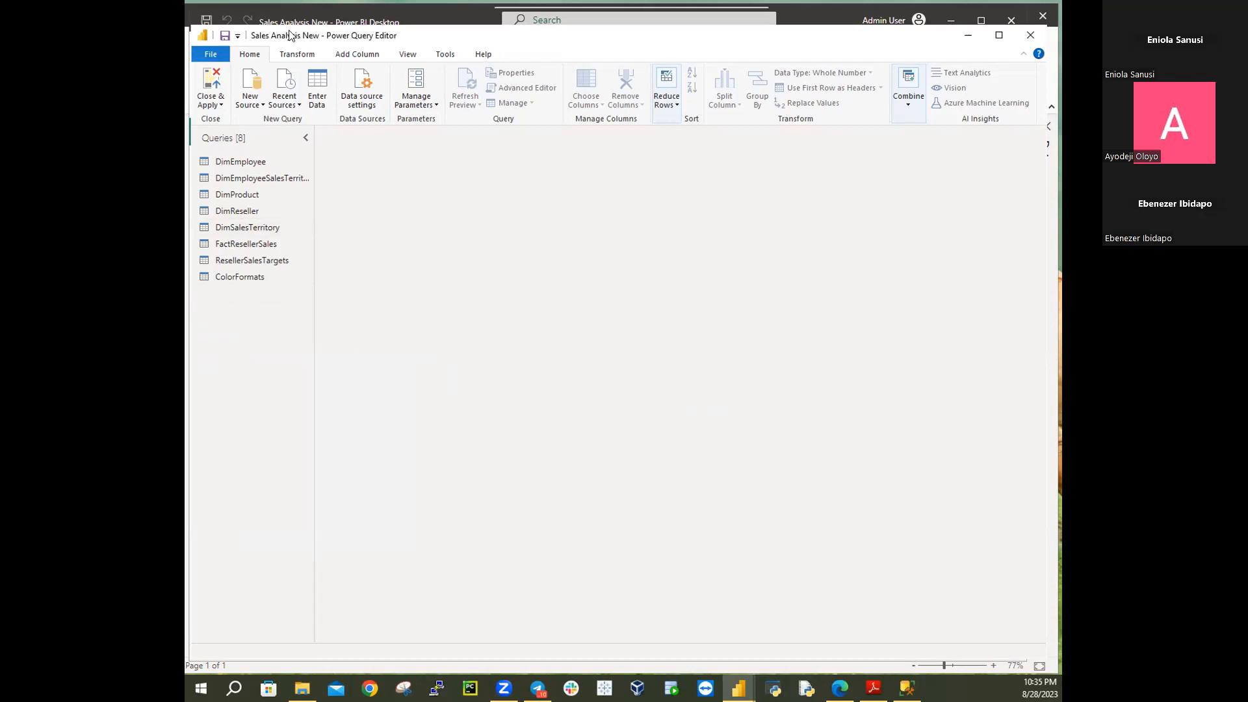
pyautogui.click(263, 104)
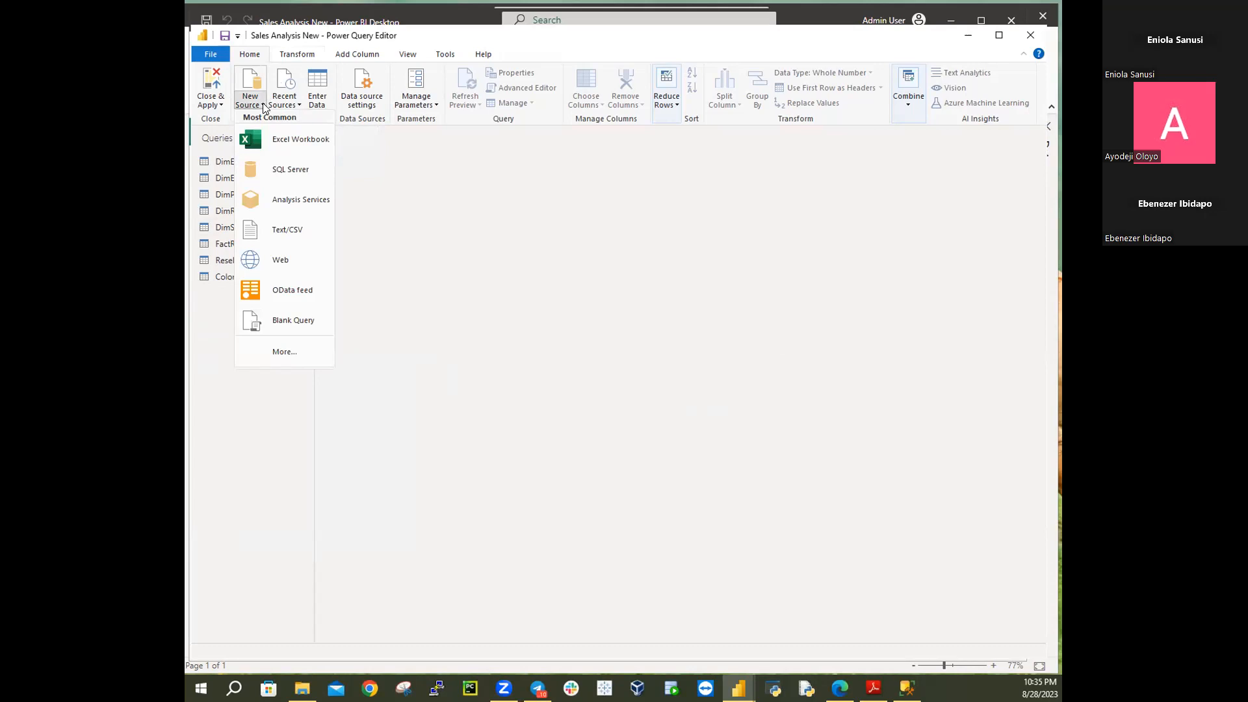
pyautogui.click(282, 236)
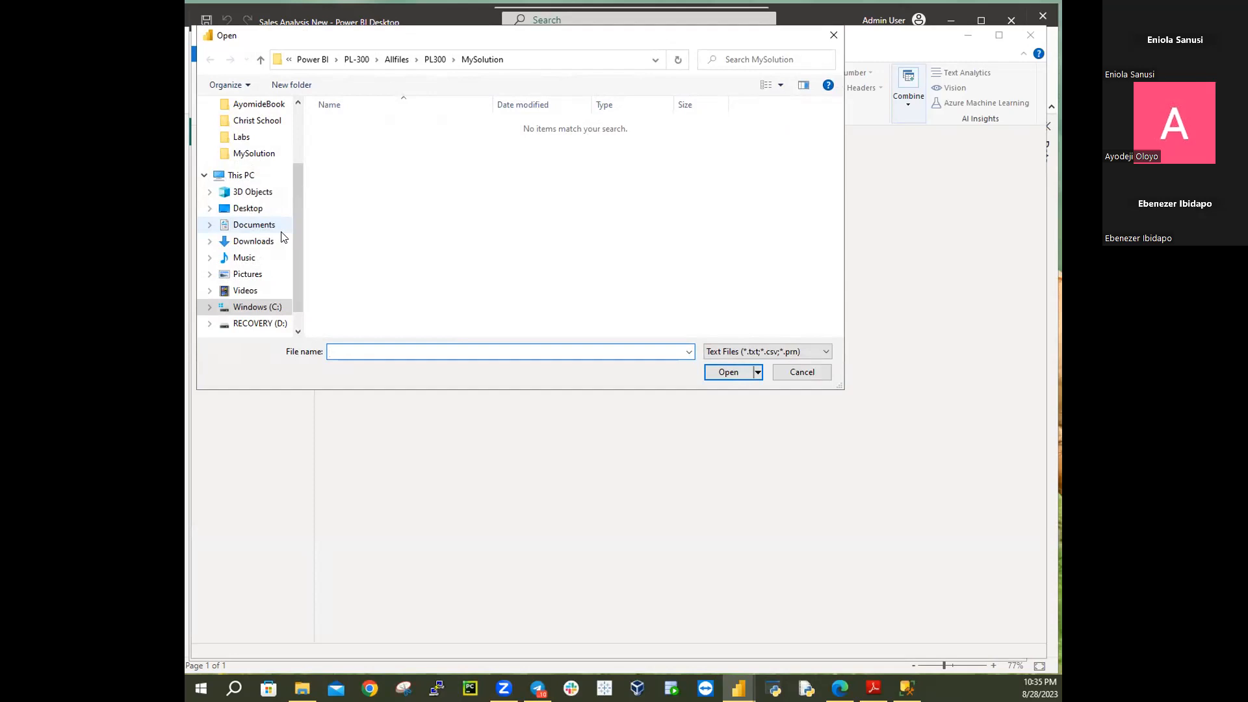
pyautogui.click(801, 376)
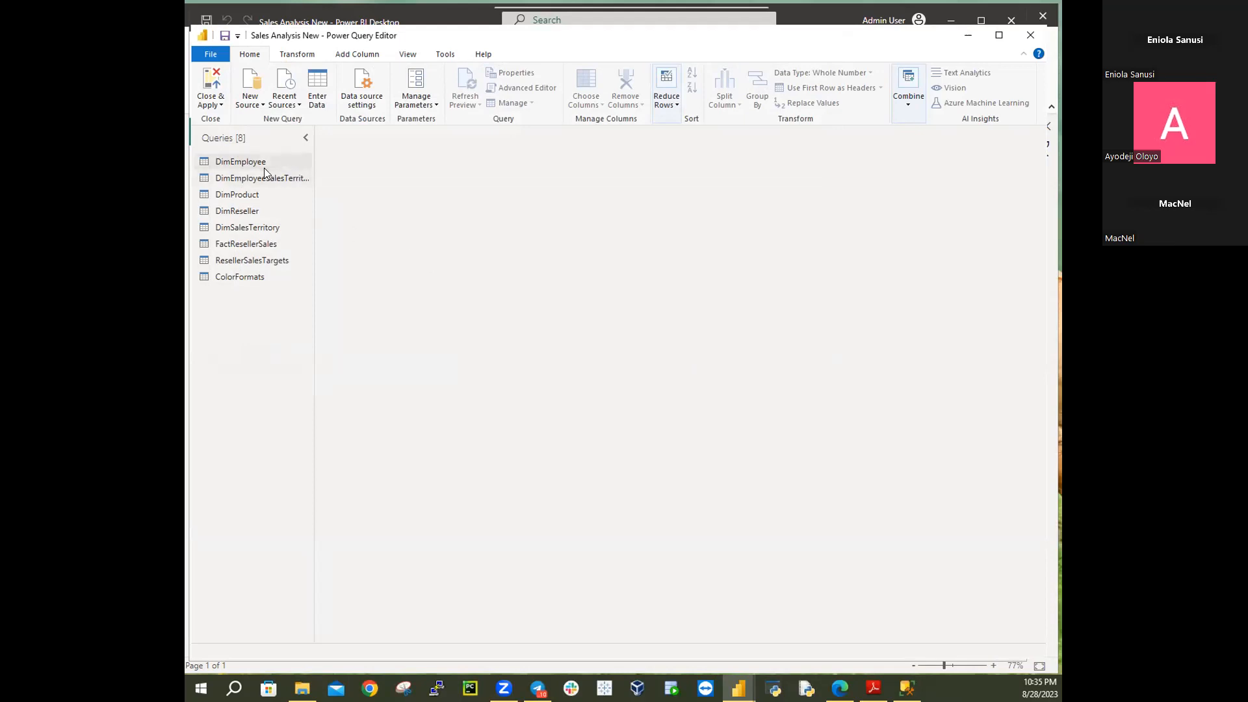
# Display the DimEmployee query with its settings hidden, and close the Power Query Editor without applying the changes
pyautogui.click(248, 160)
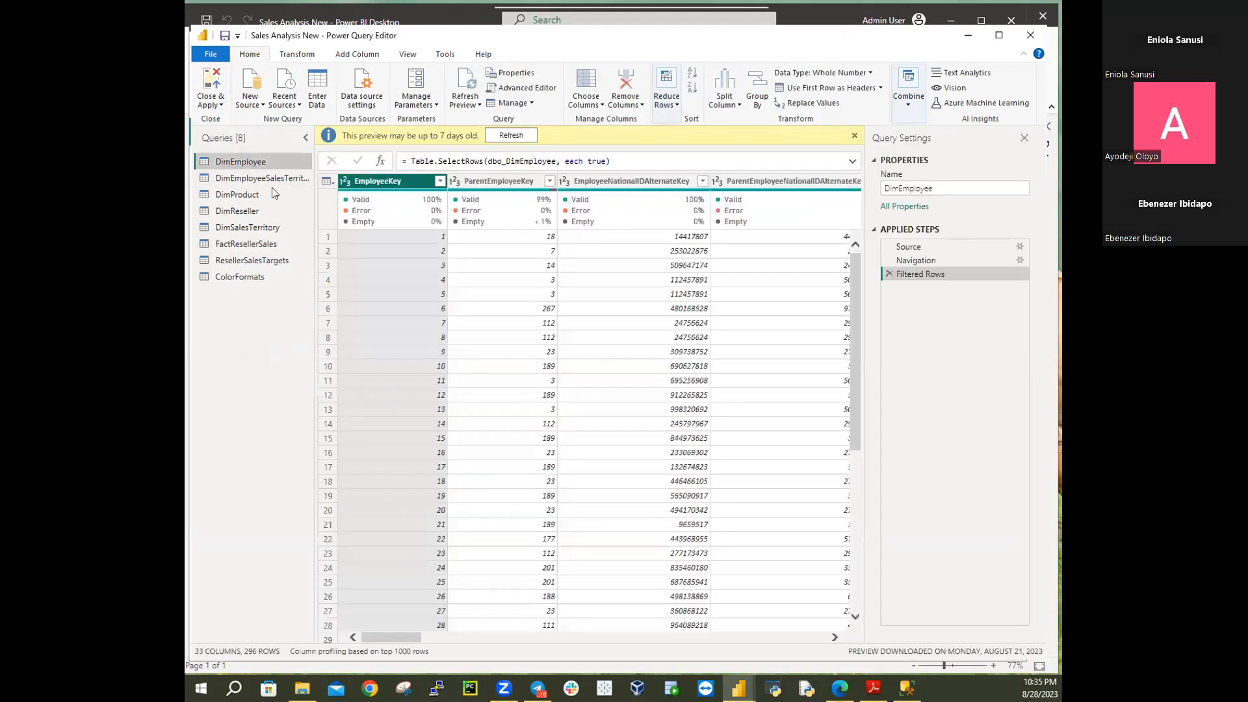
pyautogui.moveTo(356, 215)
pyautogui.click(1031, 39)
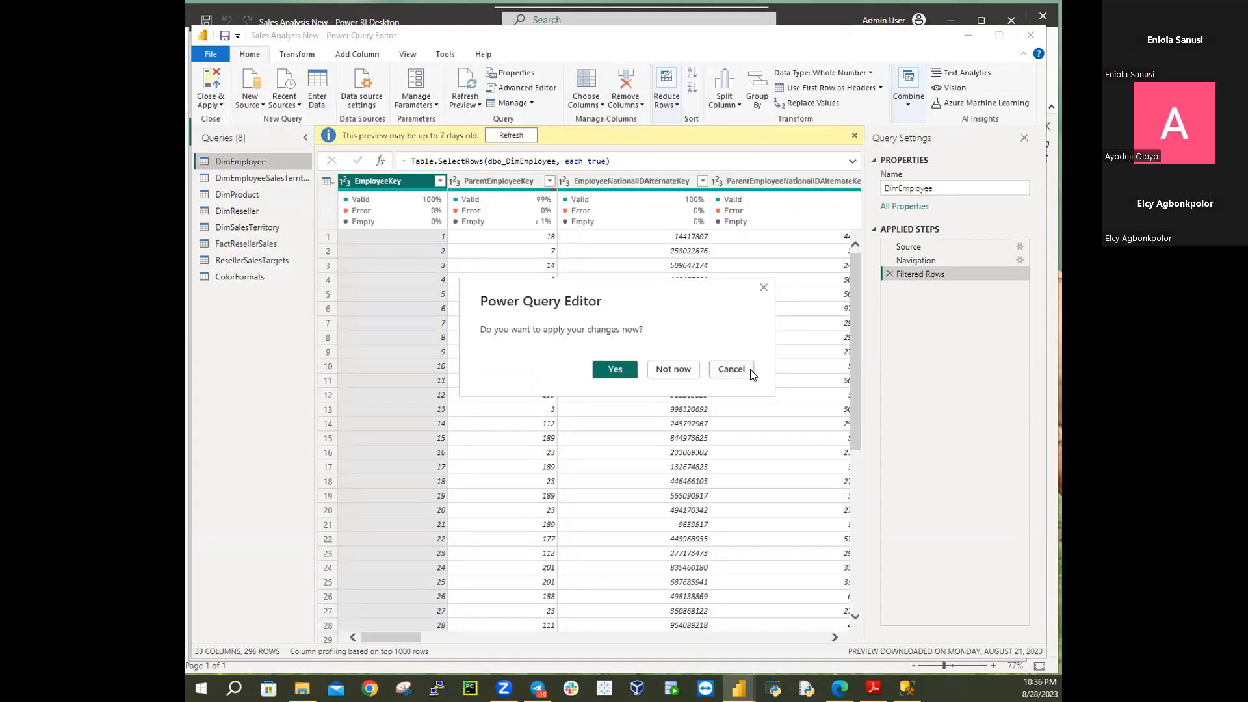
pyautogui.click(732, 369)
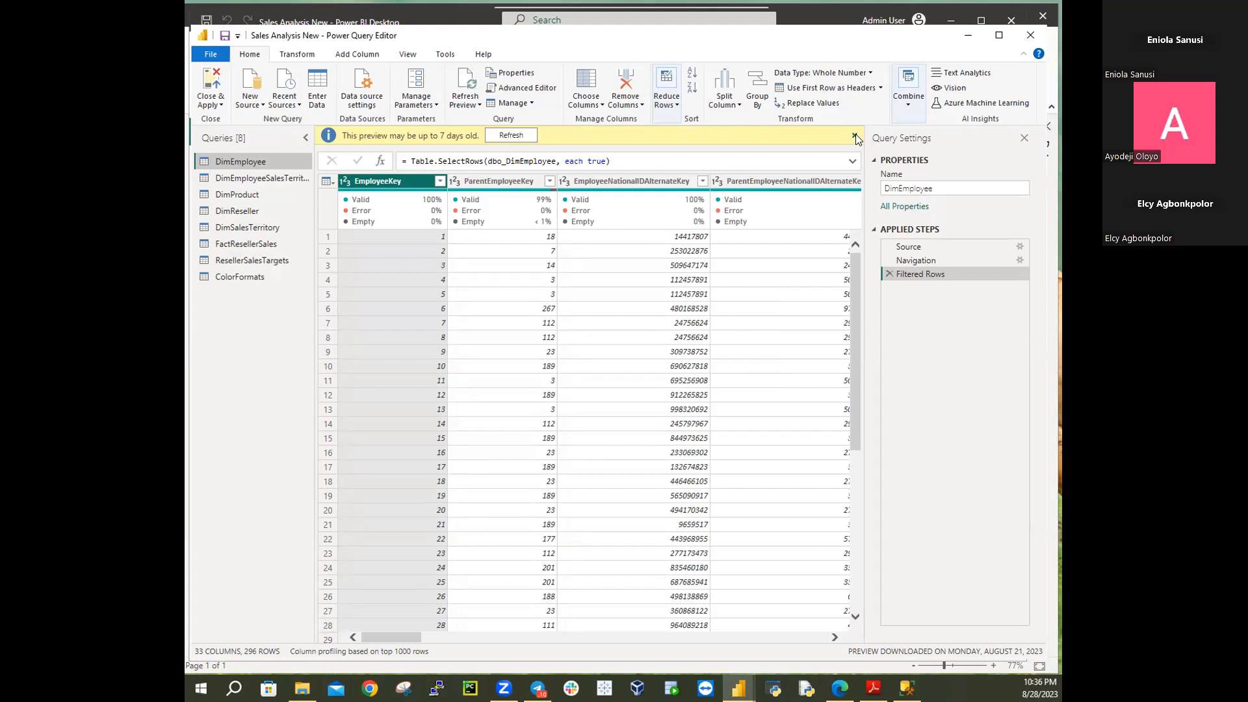
pyautogui.click(1024, 138)
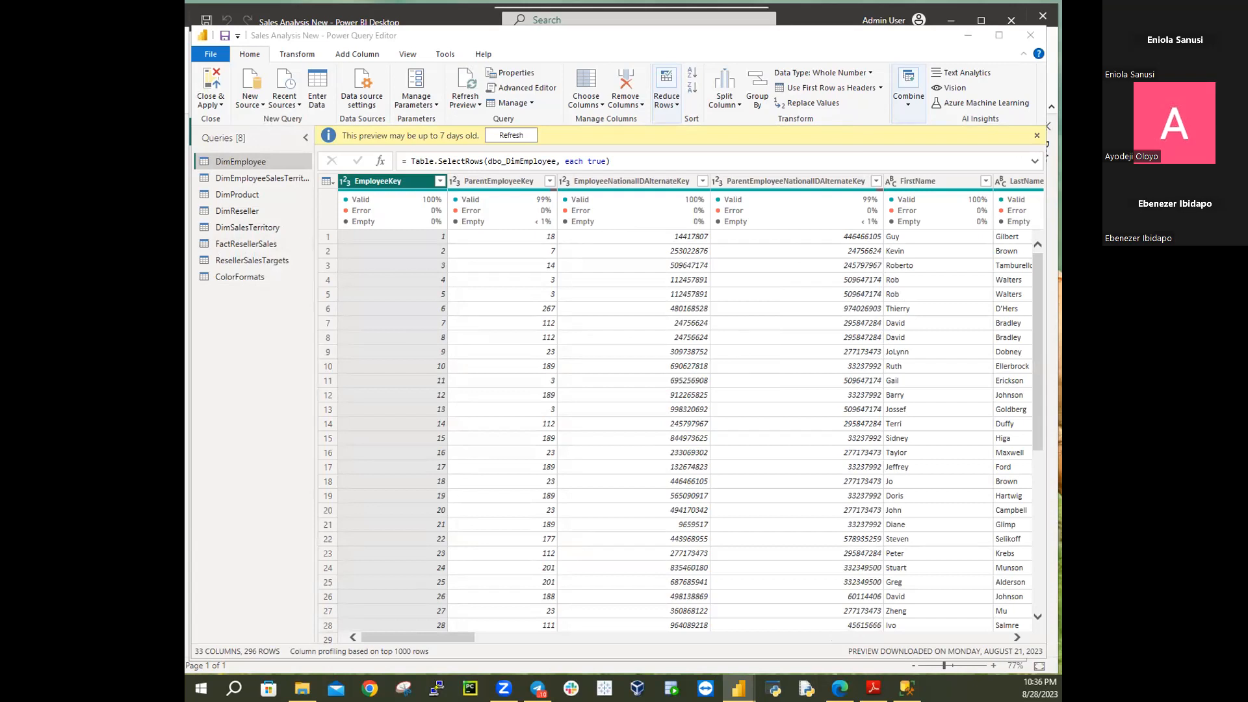
pyautogui.click(1032, 38)
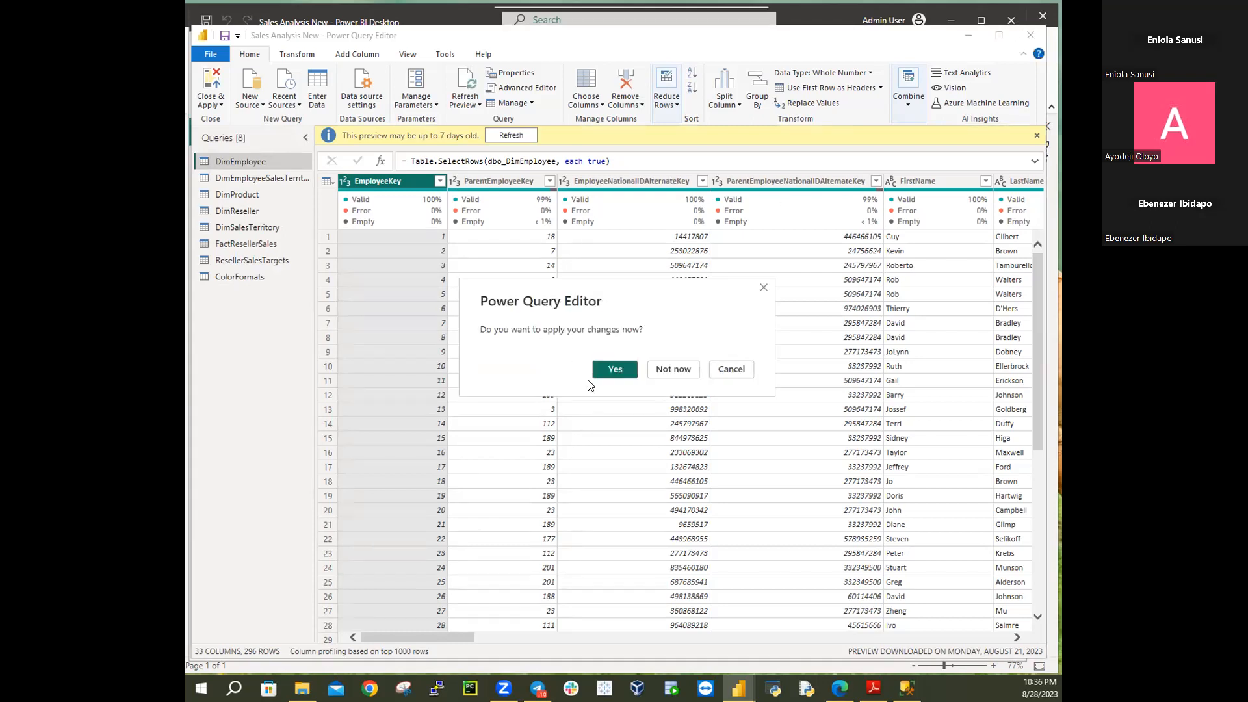
pyautogui.click(675, 368)
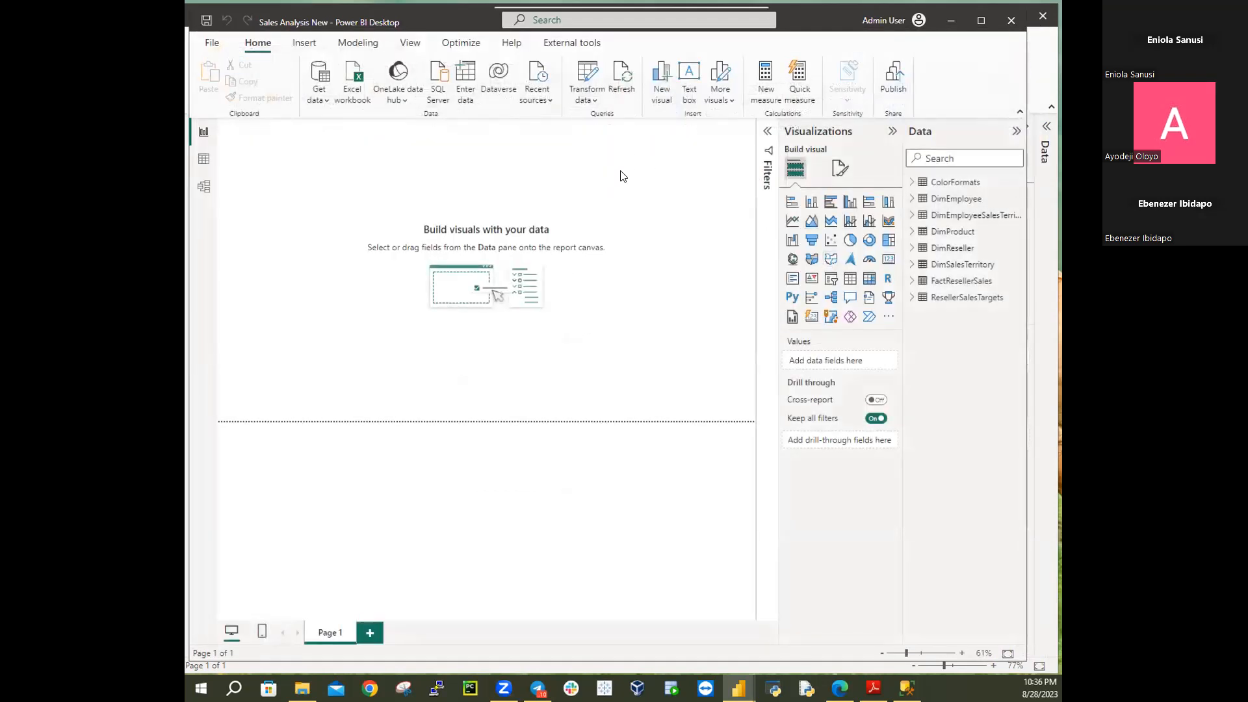
# Browse for a report file to open and go up from the MySolution folder to the PL-300 folder
pyautogui.click(211, 43)
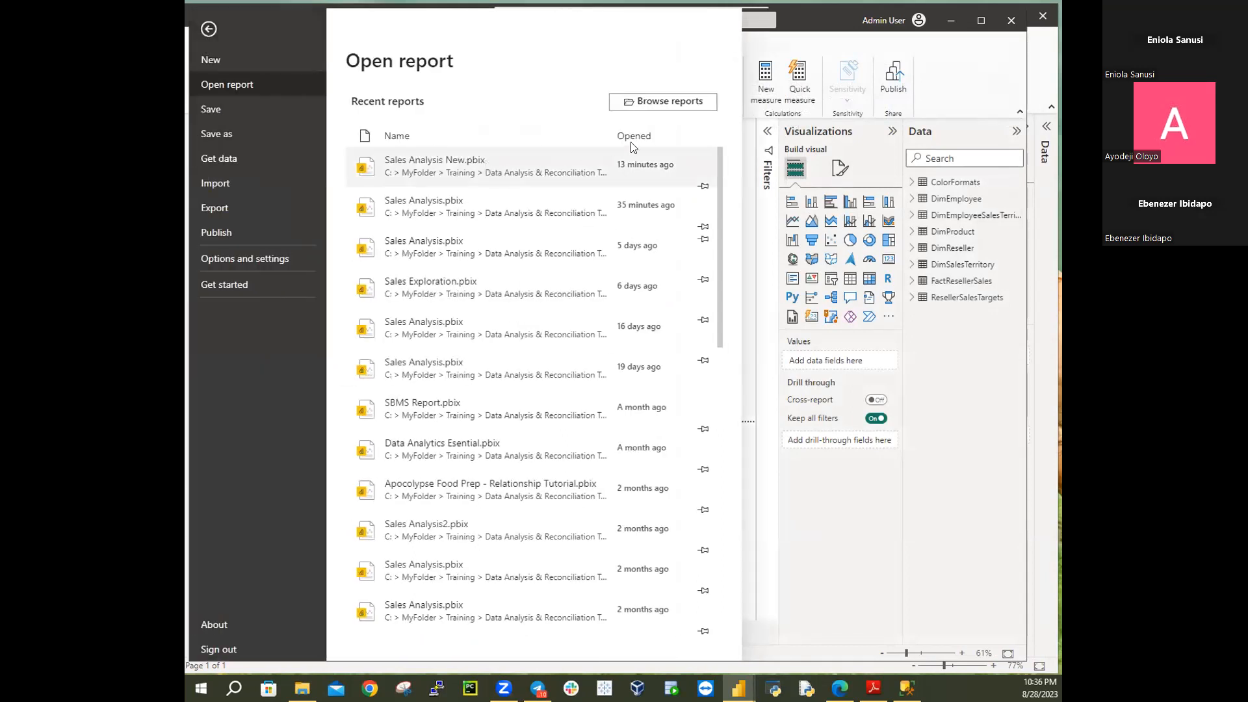
pyautogui.click(655, 103)
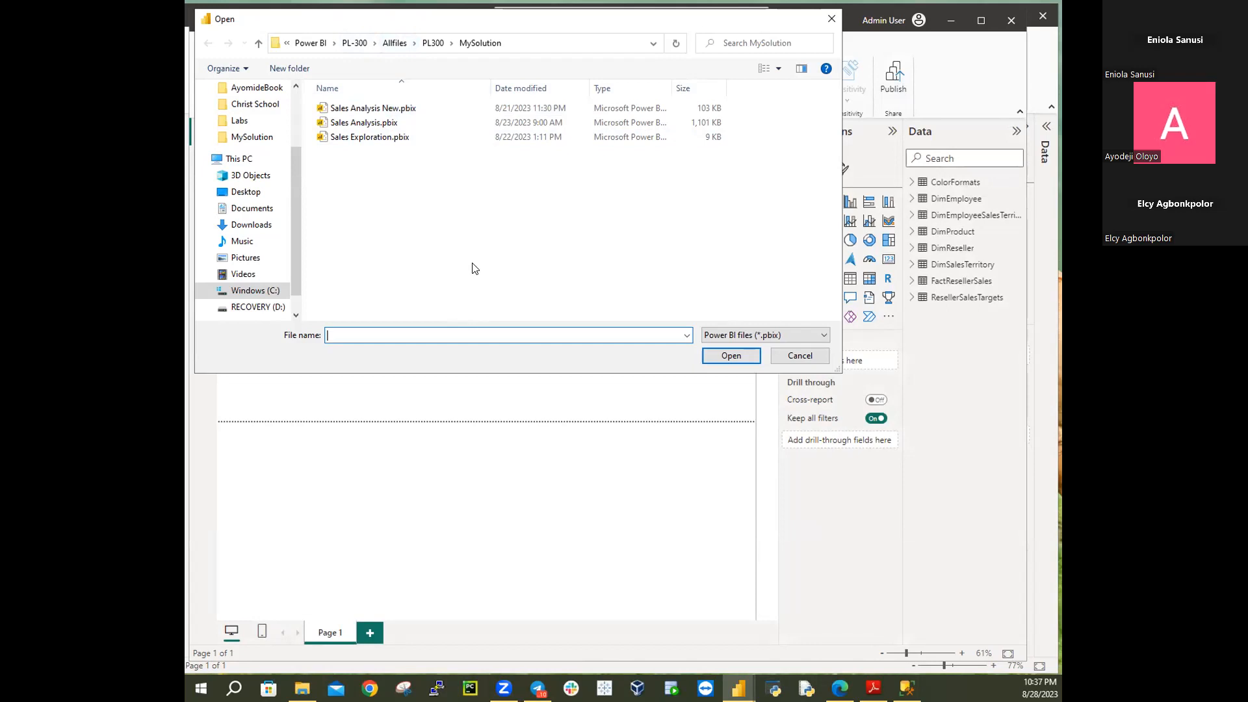
pyautogui.click(407, 47)
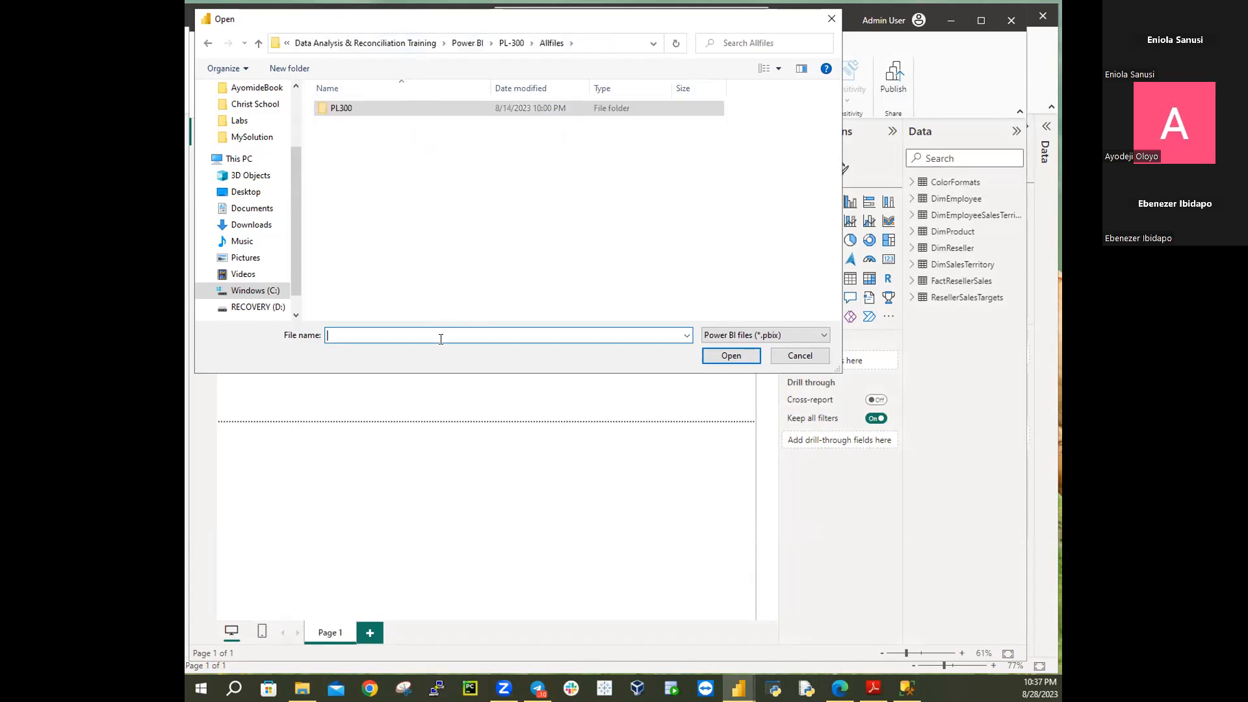
pyautogui.click(512, 43)
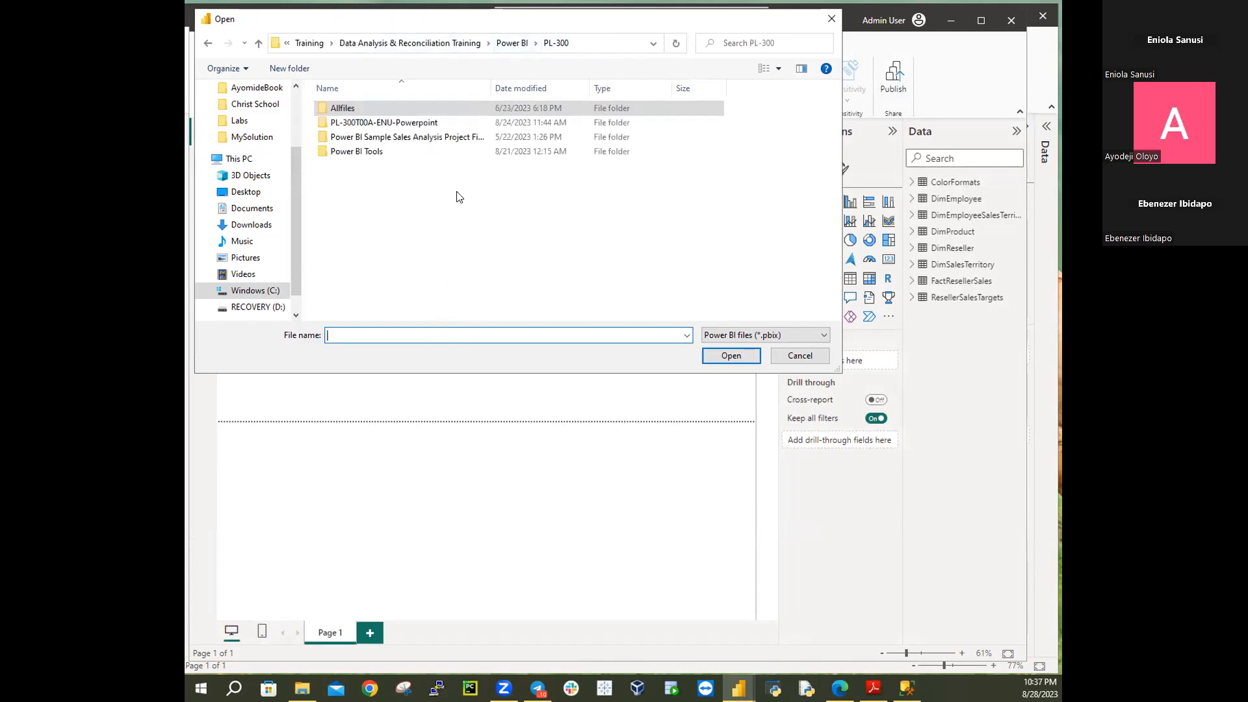
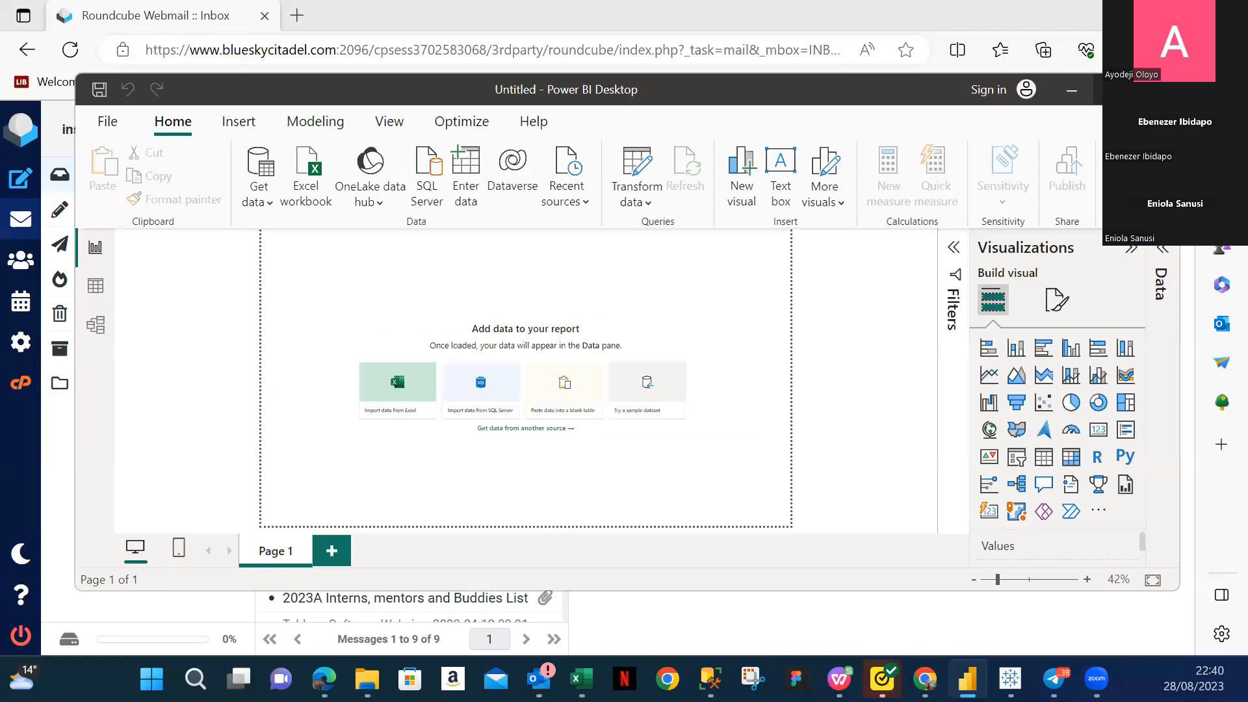
# Maximize the untitled report window and browse for a report file in Documents > POWER BI > SQLEXPR_x64_ENU
pyautogui.click(1115, 90)
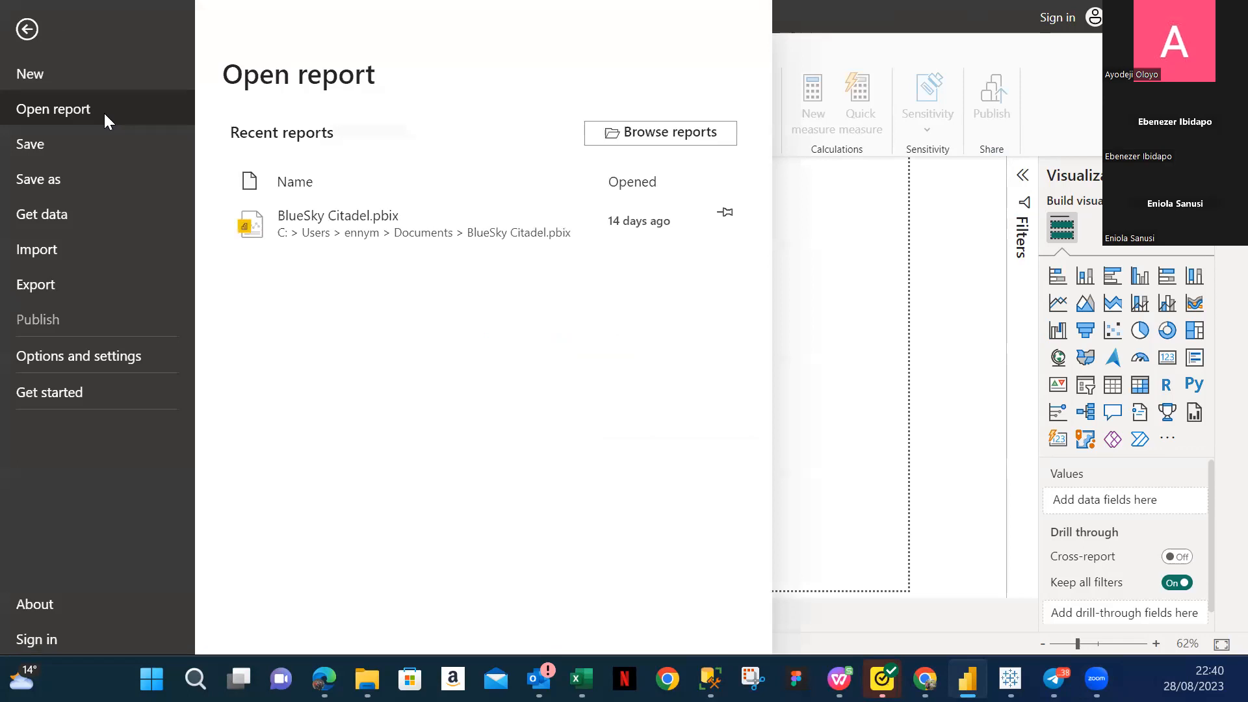
pyautogui.click(672, 132)
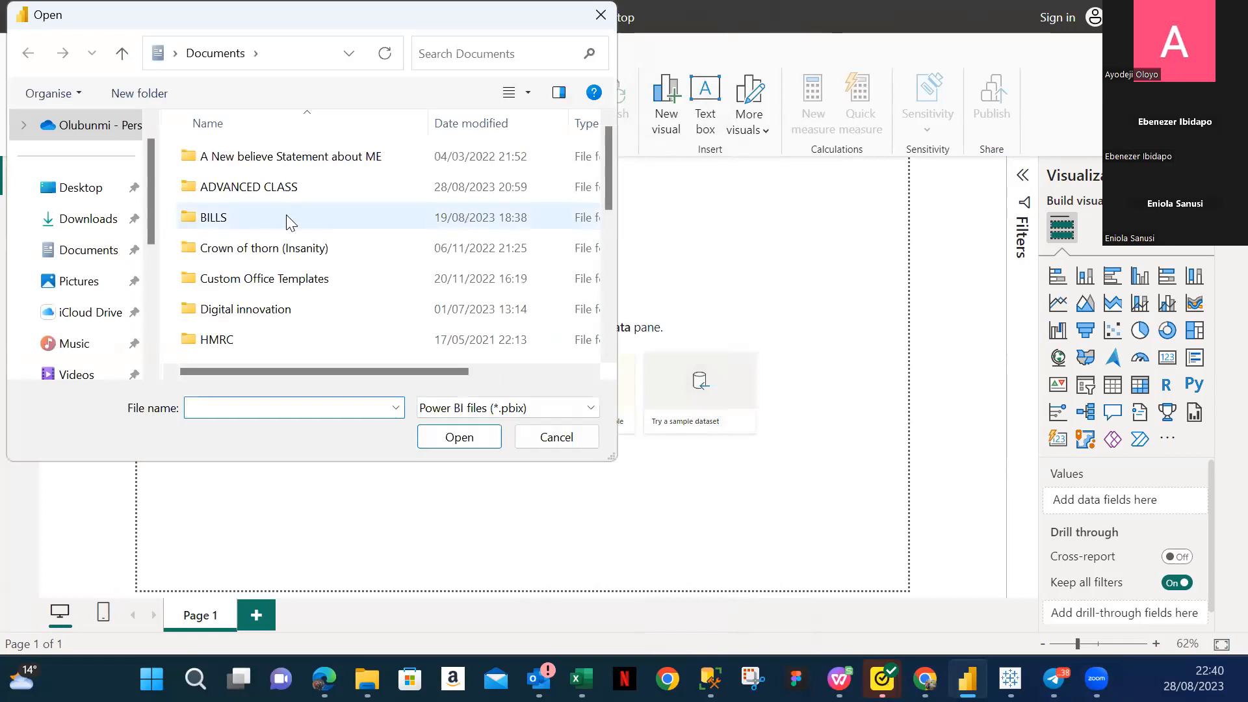
pyautogui.click(94, 250)
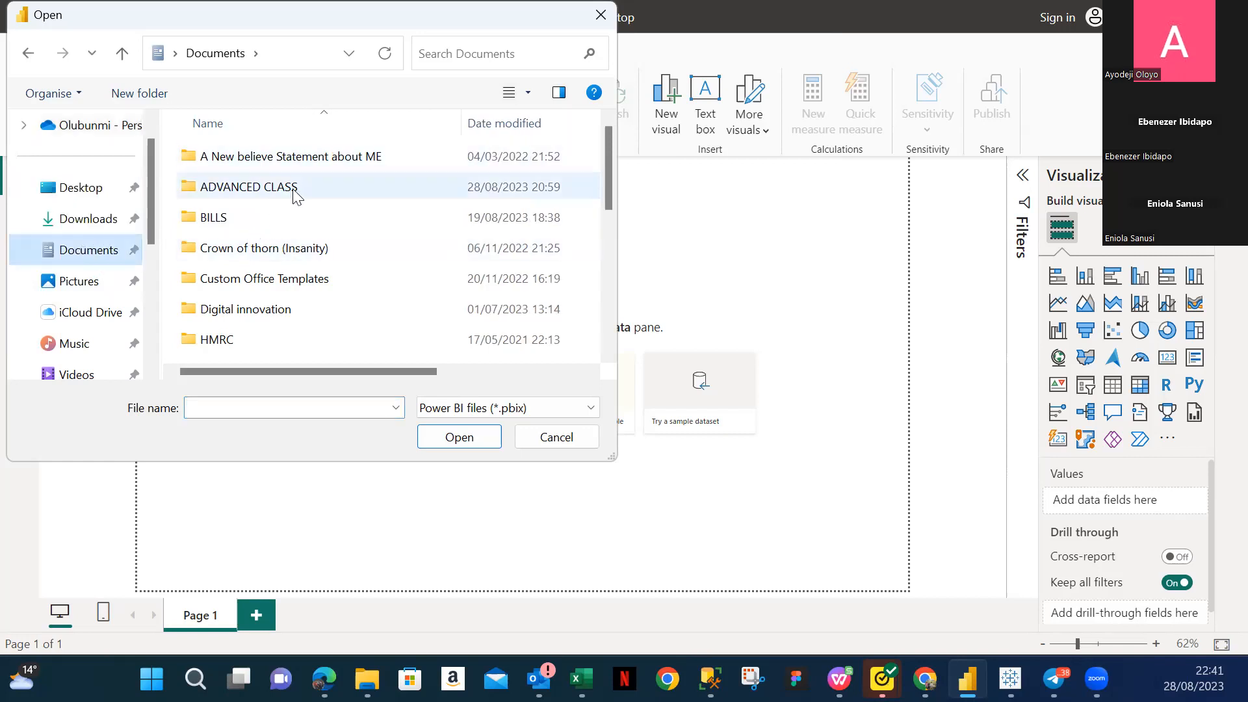
pyautogui.scroll(-2, 294, 193)
pyautogui.click(245, 320)
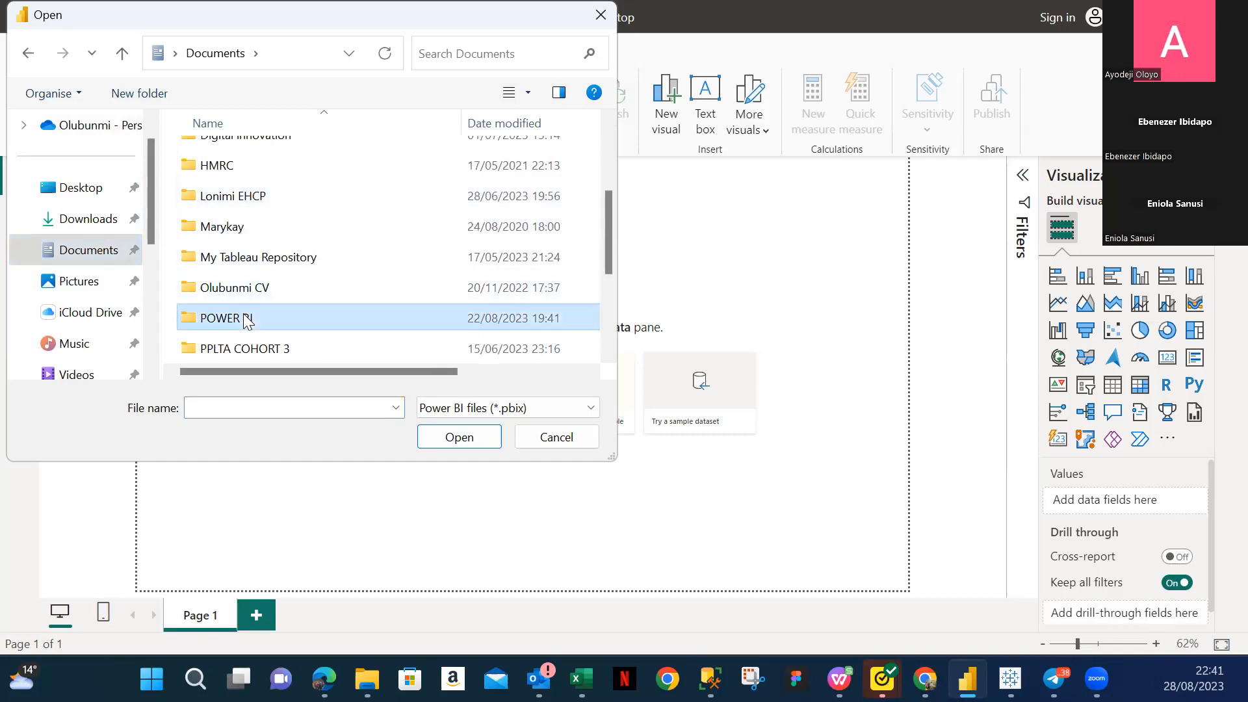
pyautogui.doubleClick(246, 320)
pyautogui.doubleClick(223, 163)
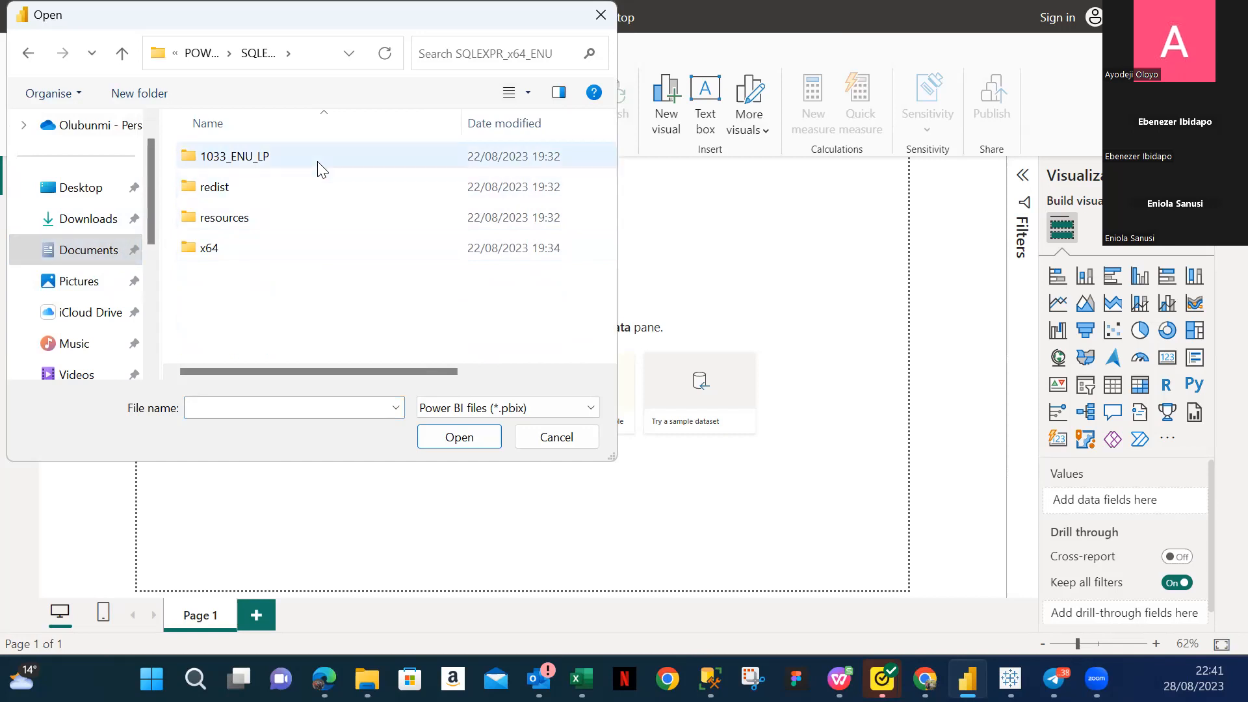
# Check Documents and the x64 and resources subfolders of SQLEXPR_x64_ENU for report files, and cancel opening a report
pyautogui.click(197, 55)
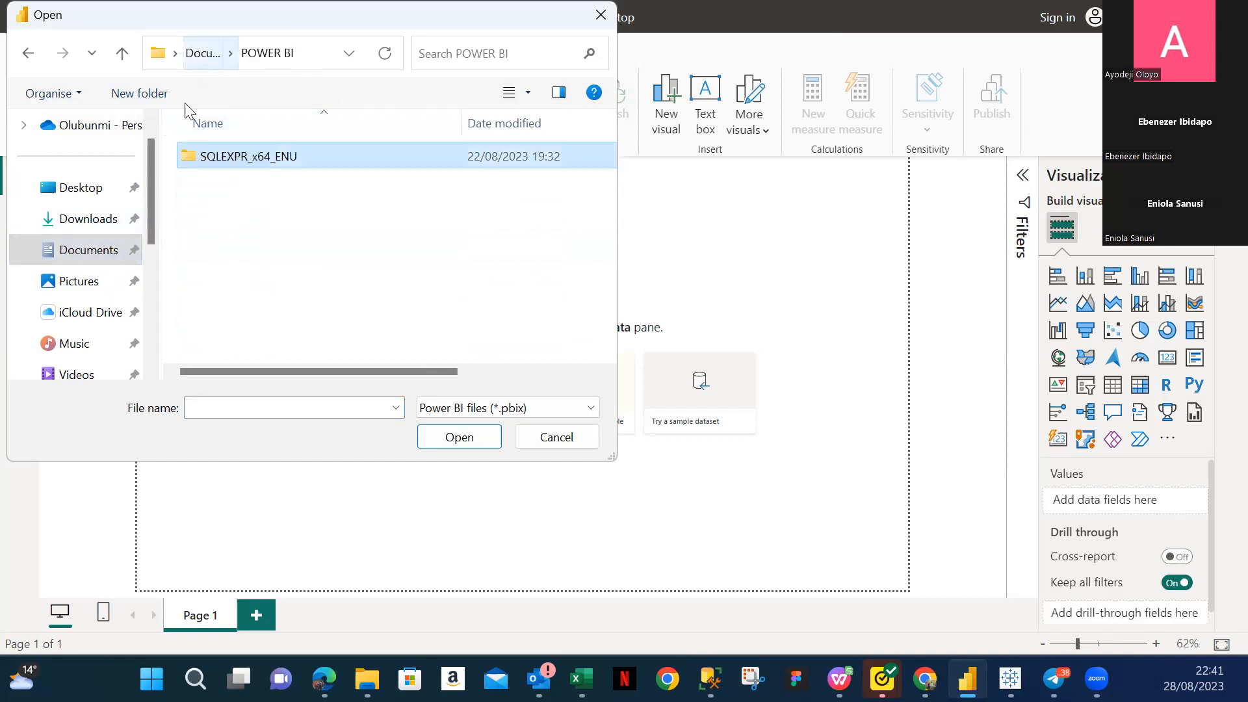
pyautogui.click(205, 53)
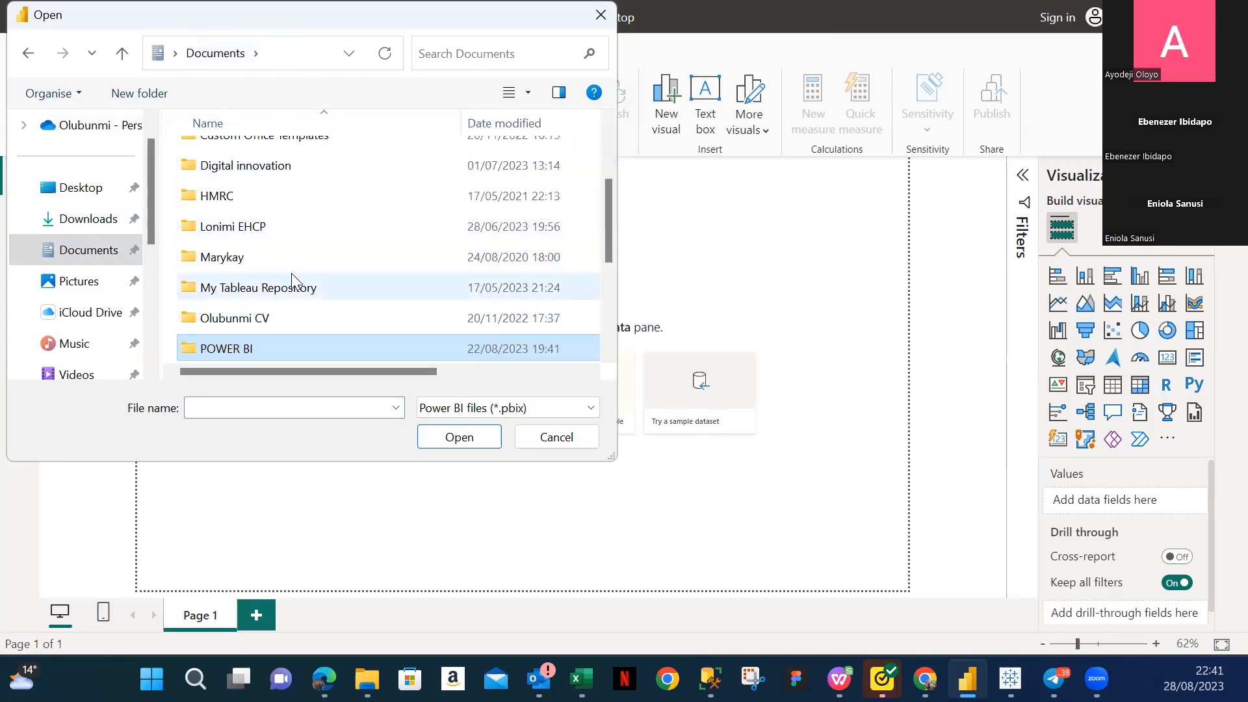
pyautogui.scroll(-3, 293, 273)
pyautogui.scroll(3, 85, 252)
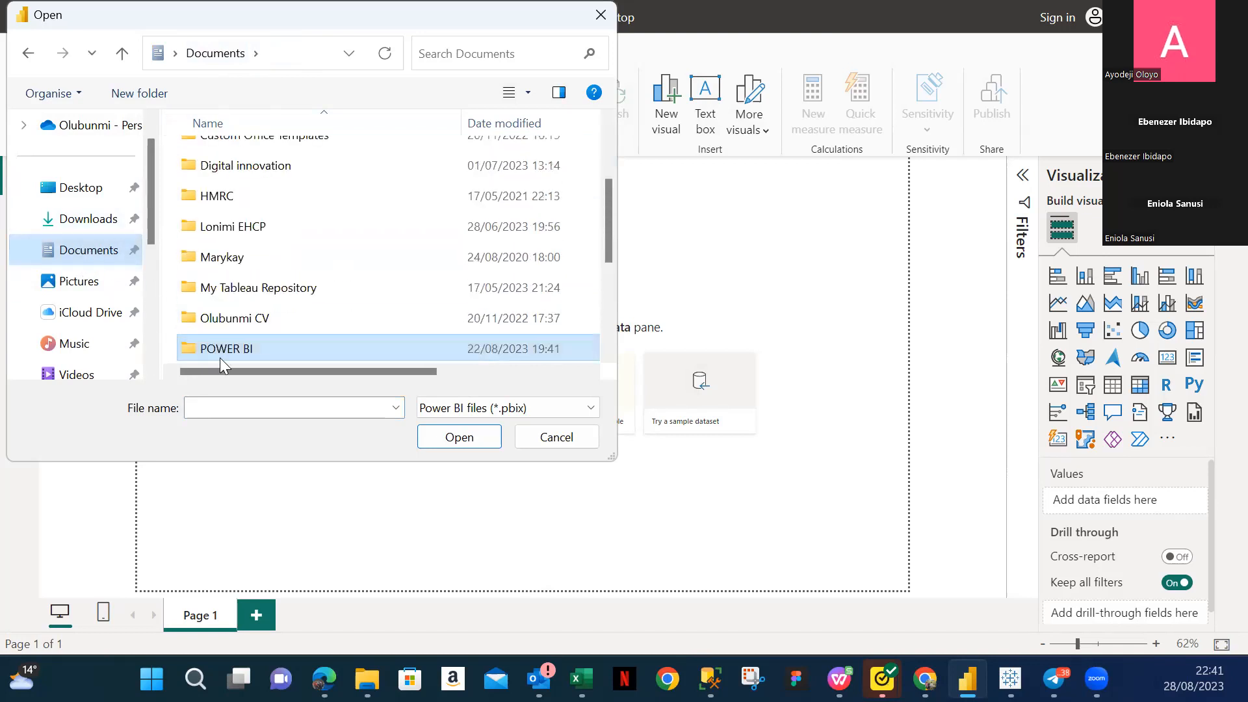
pyautogui.doubleClick(260, 349)
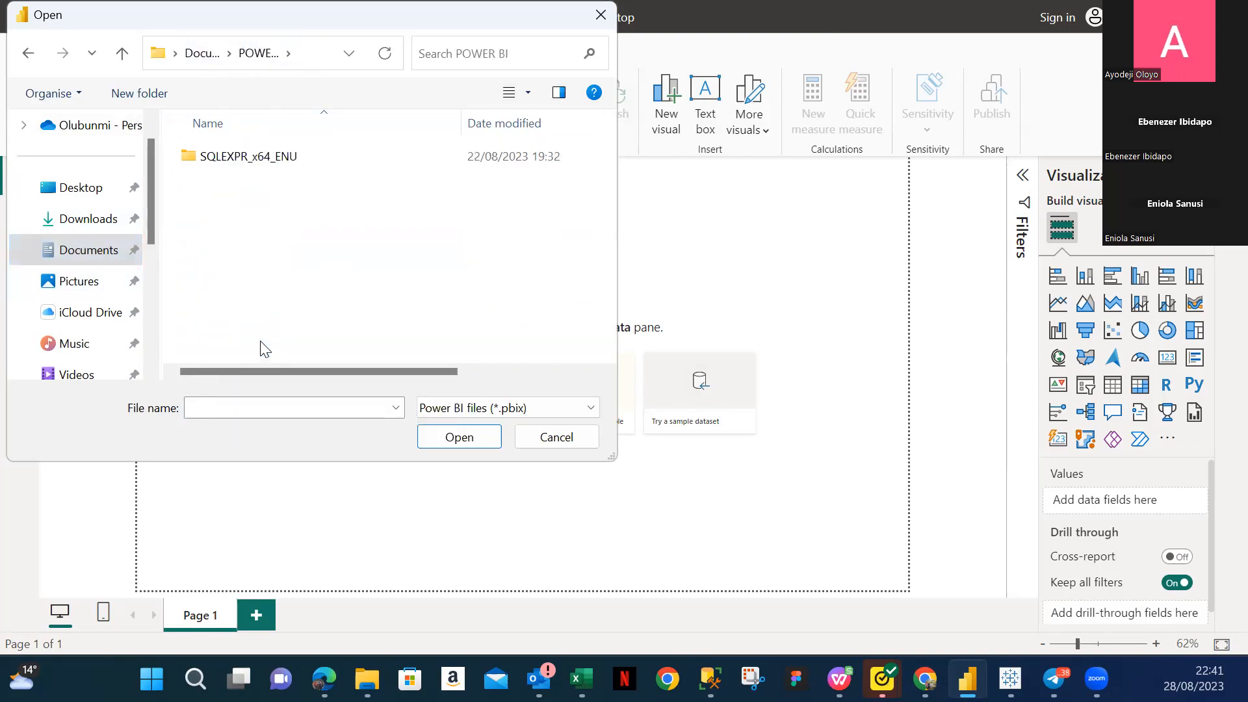
pyautogui.doubleClick(234, 163)
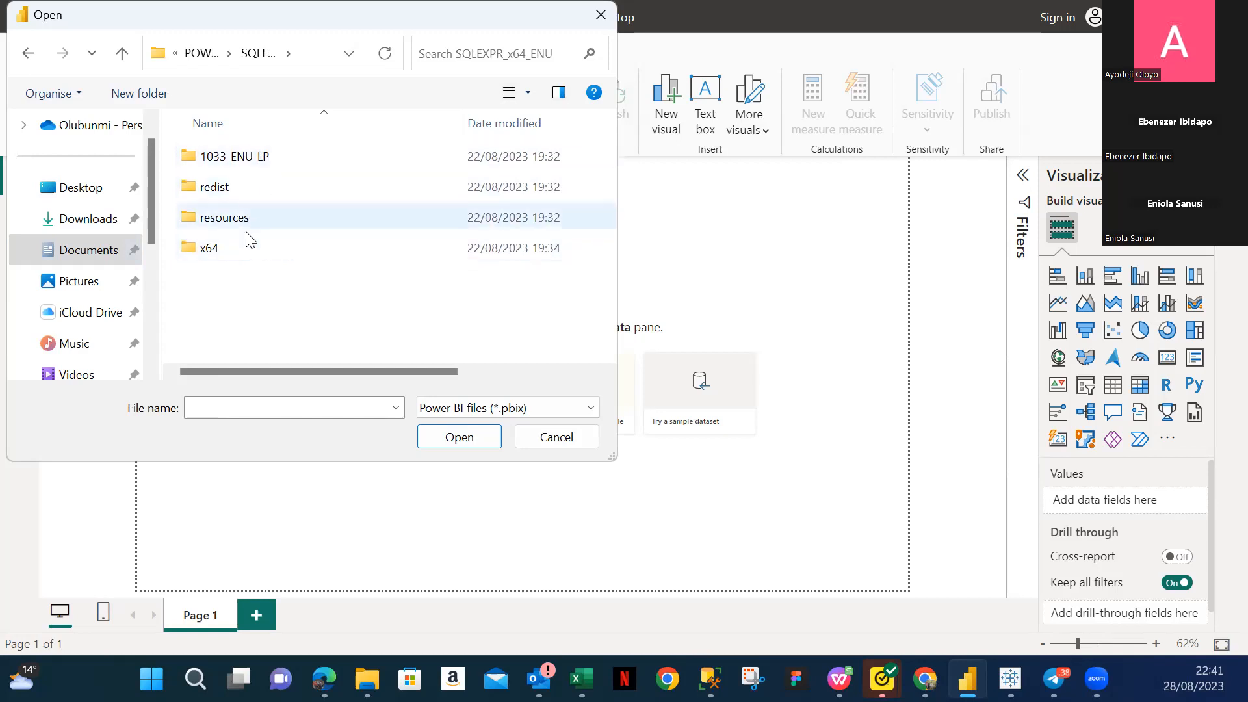
pyautogui.doubleClick(204, 247)
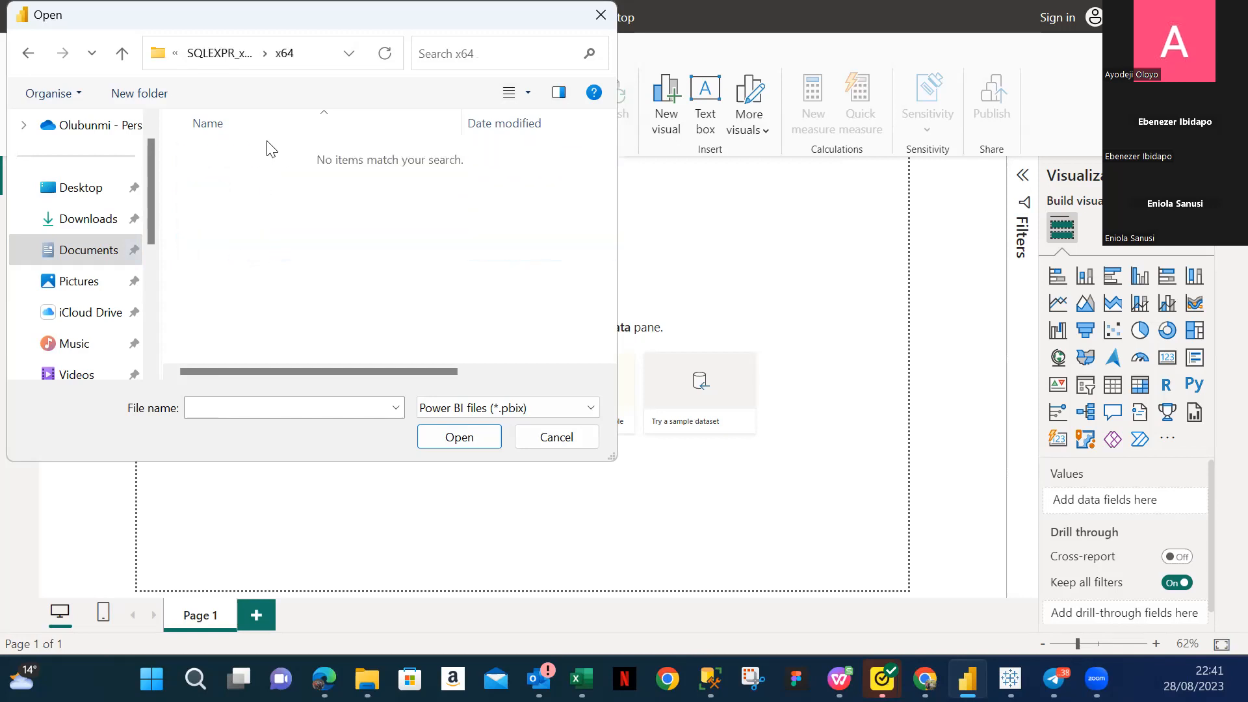
pyautogui.click(228, 57)
pyautogui.click(214, 220)
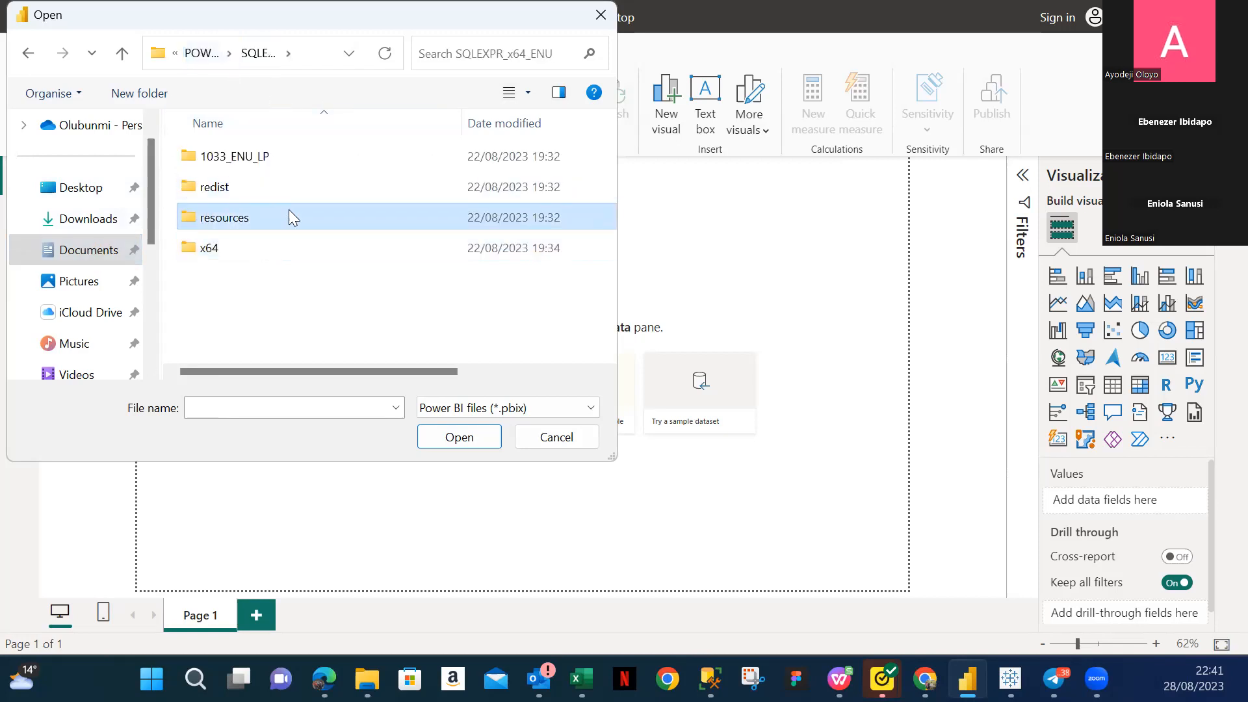
pyautogui.doubleClick(222, 214)
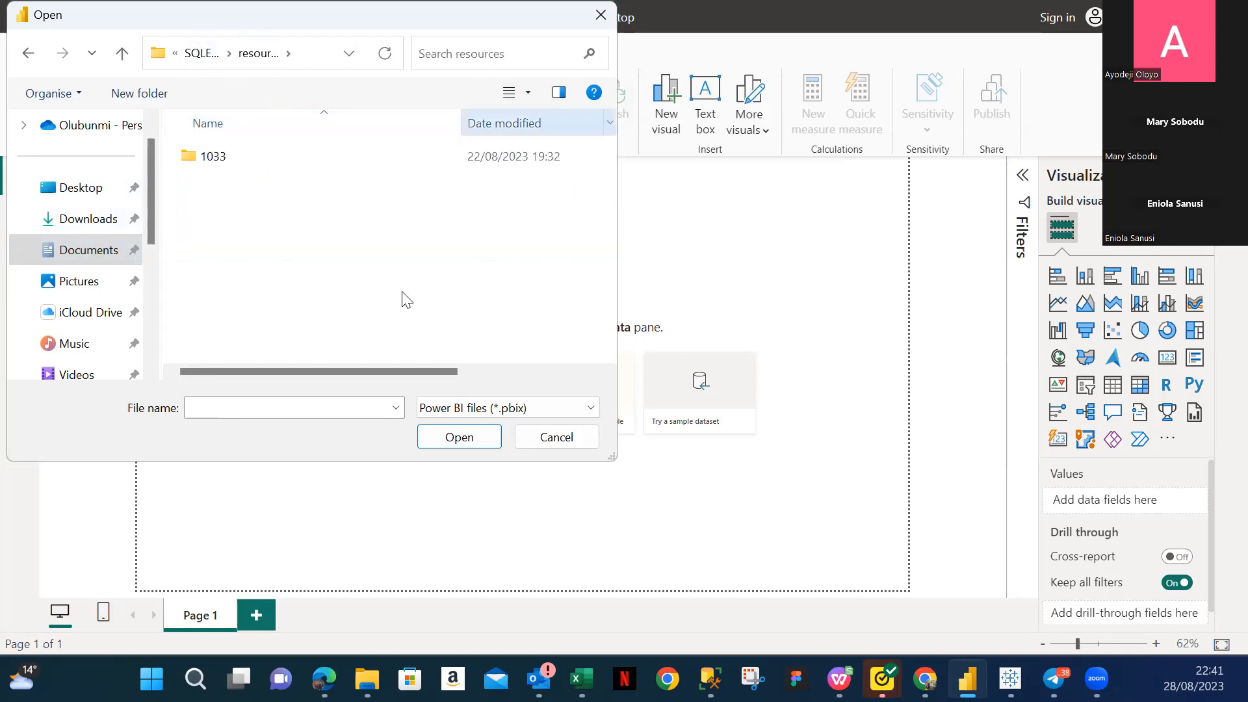
pyautogui.click(557, 437)
# Switch to File Explorer and open the POWER BI folder in Documents
pyautogui.moveTo(358, 673)
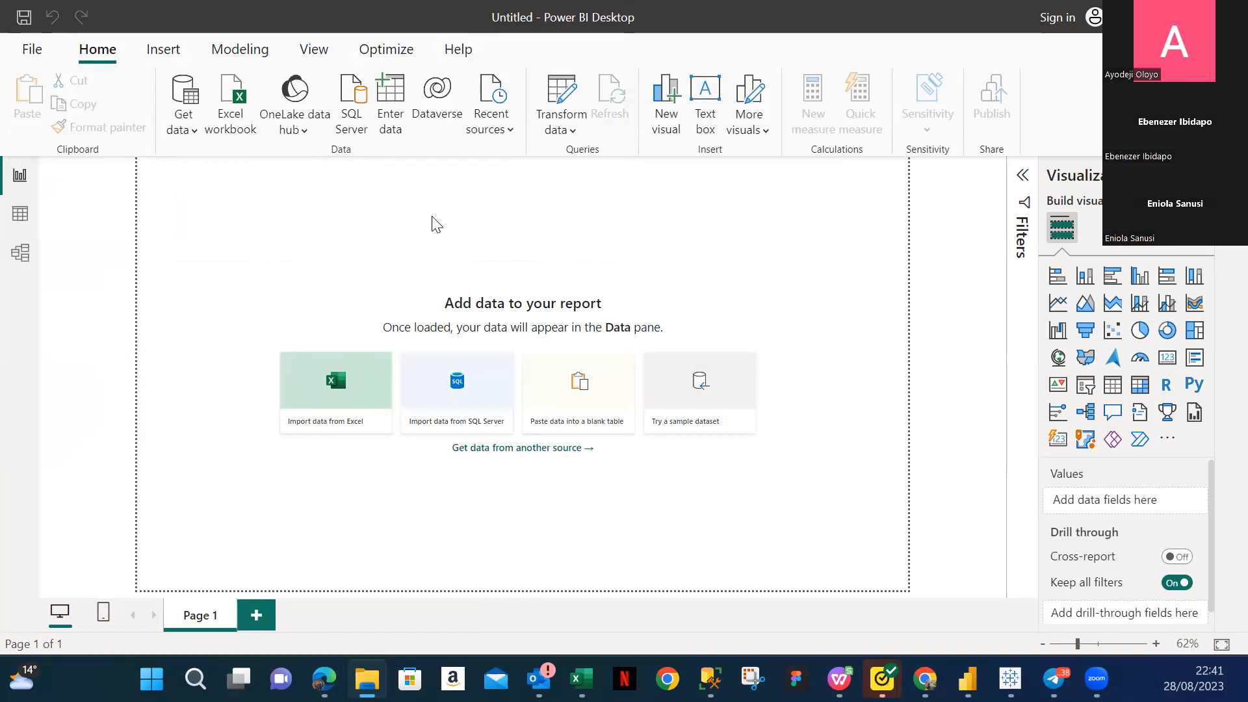
pyautogui.click(553, 207)
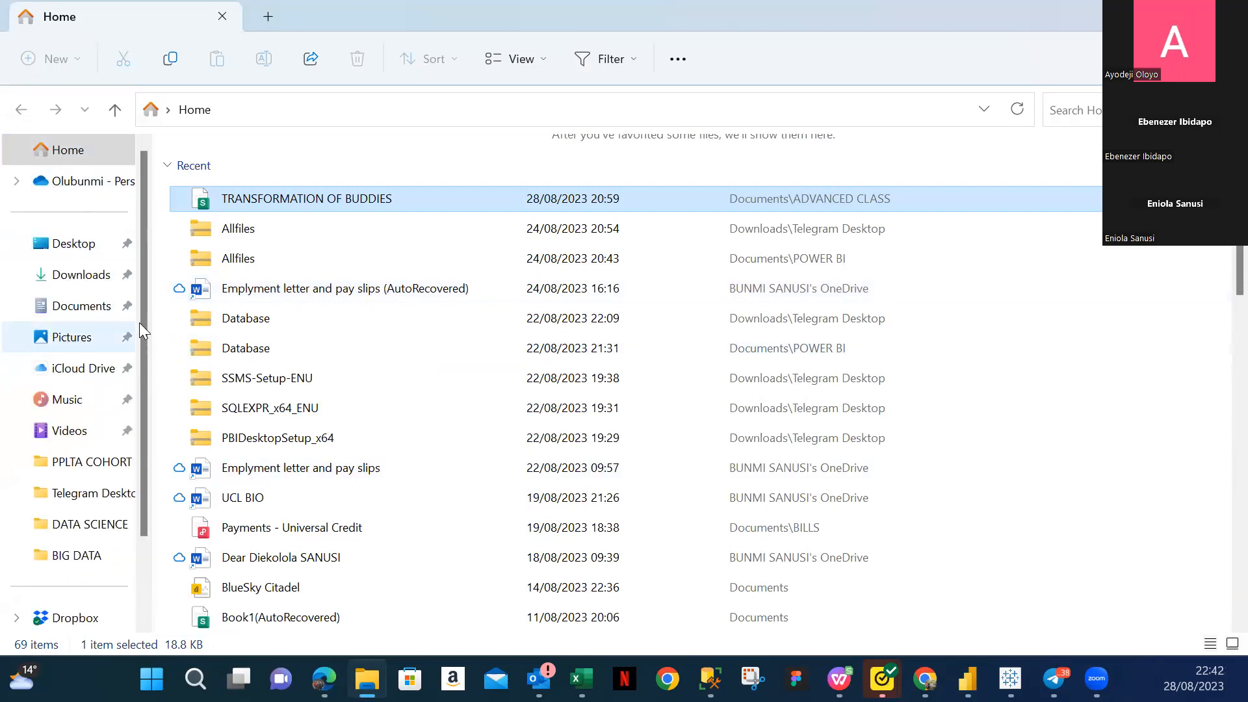
pyautogui.click(79, 306)
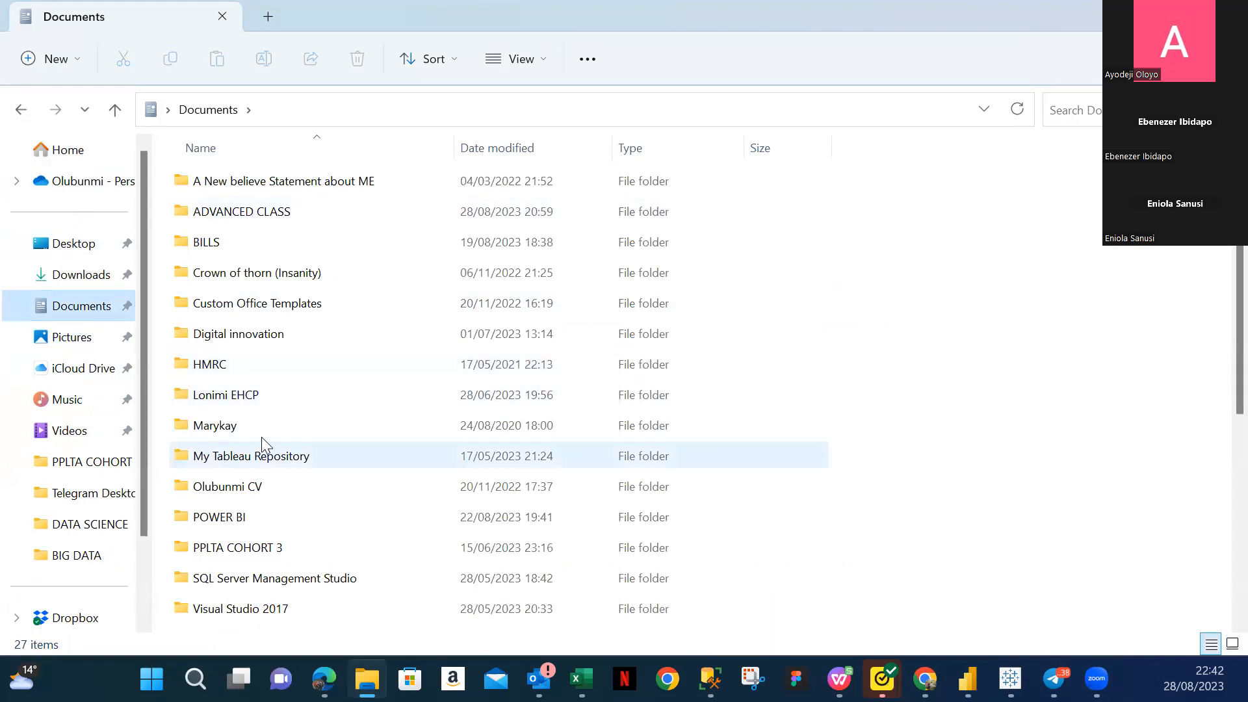
pyautogui.scroll(-3, 262, 437)
pyautogui.doubleClick(218, 346)
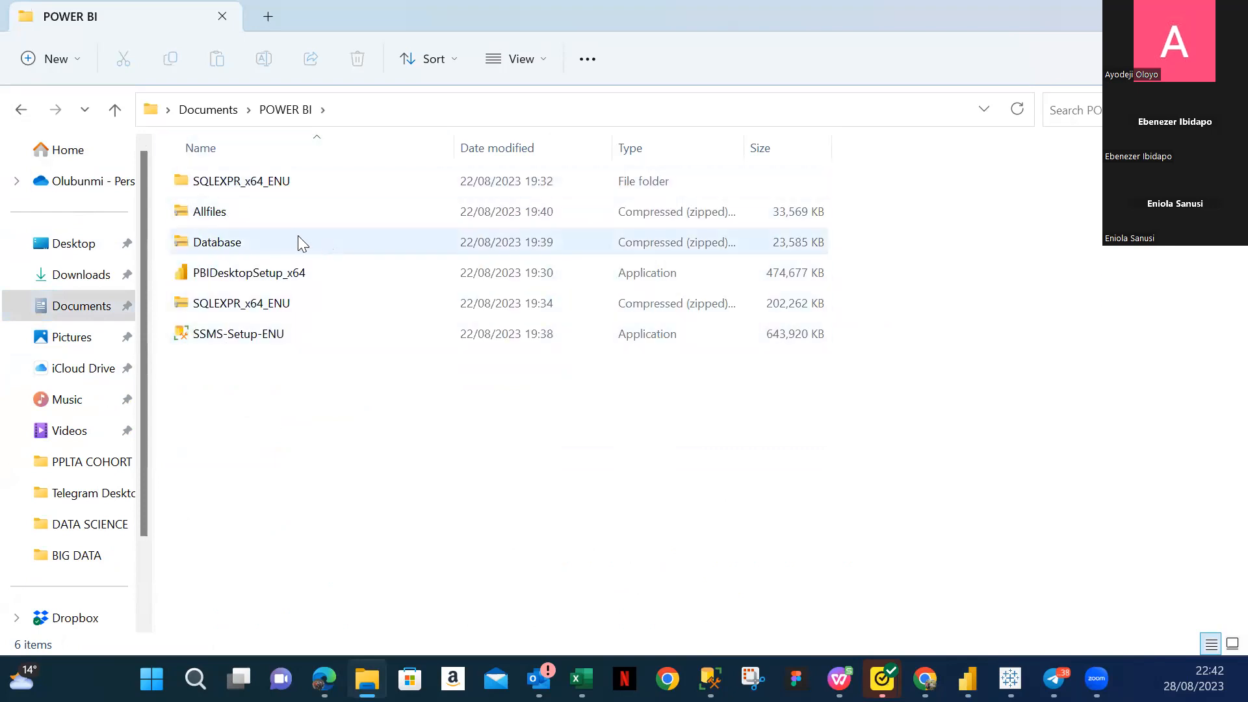
# Examine the PL300 folder inside the zipped Allfiles archive and return to the POWER BI folder
pyautogui.doubleClick(210, 215)
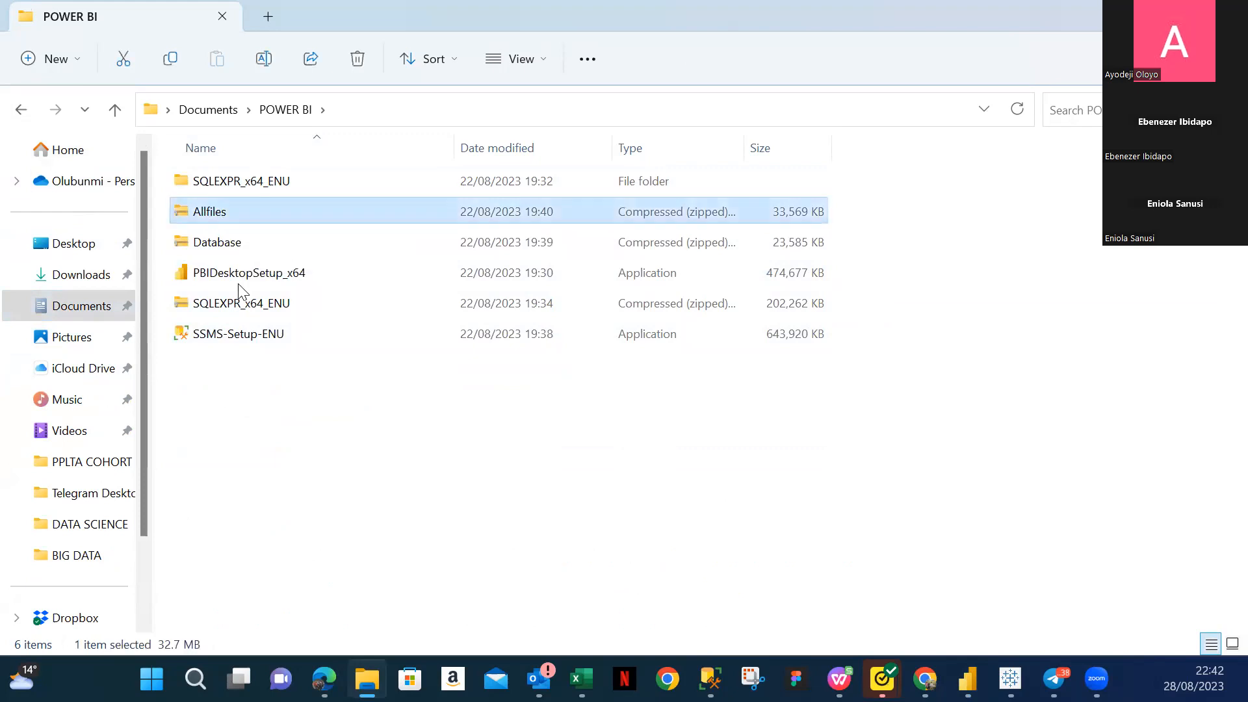
pyautogui.doubleClick(192, 185)
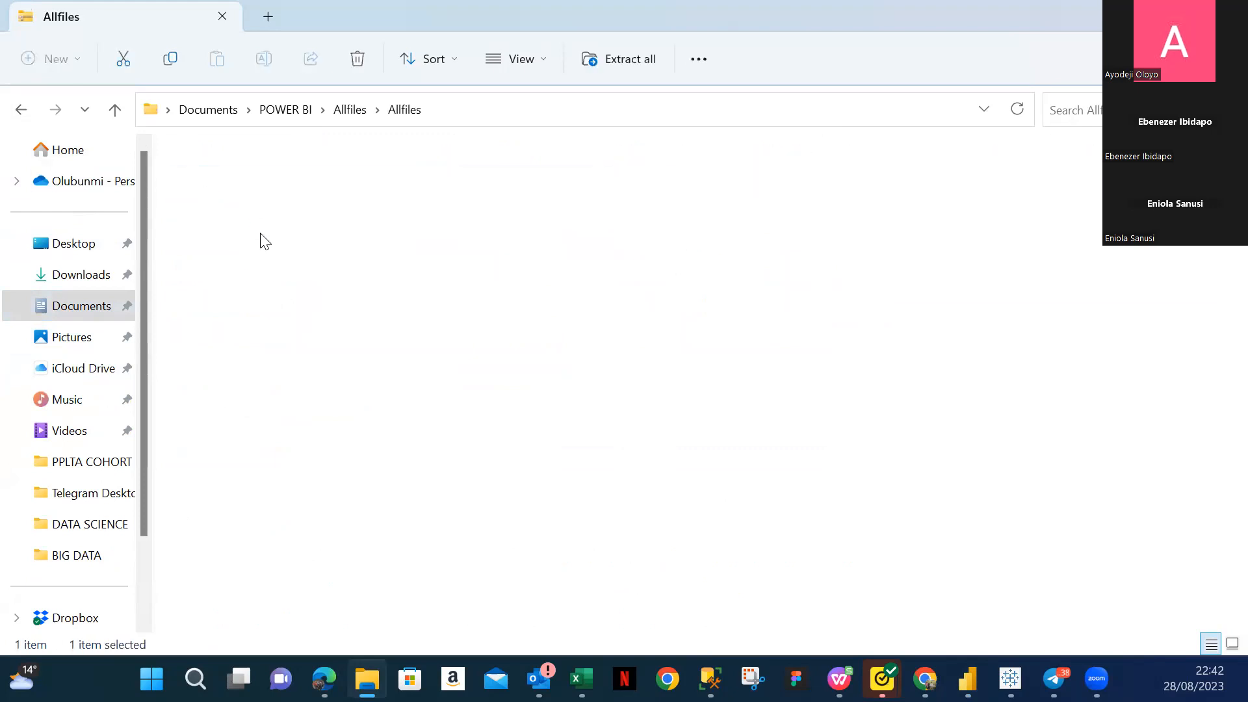
pyautogui.doubleClick(220, 186)
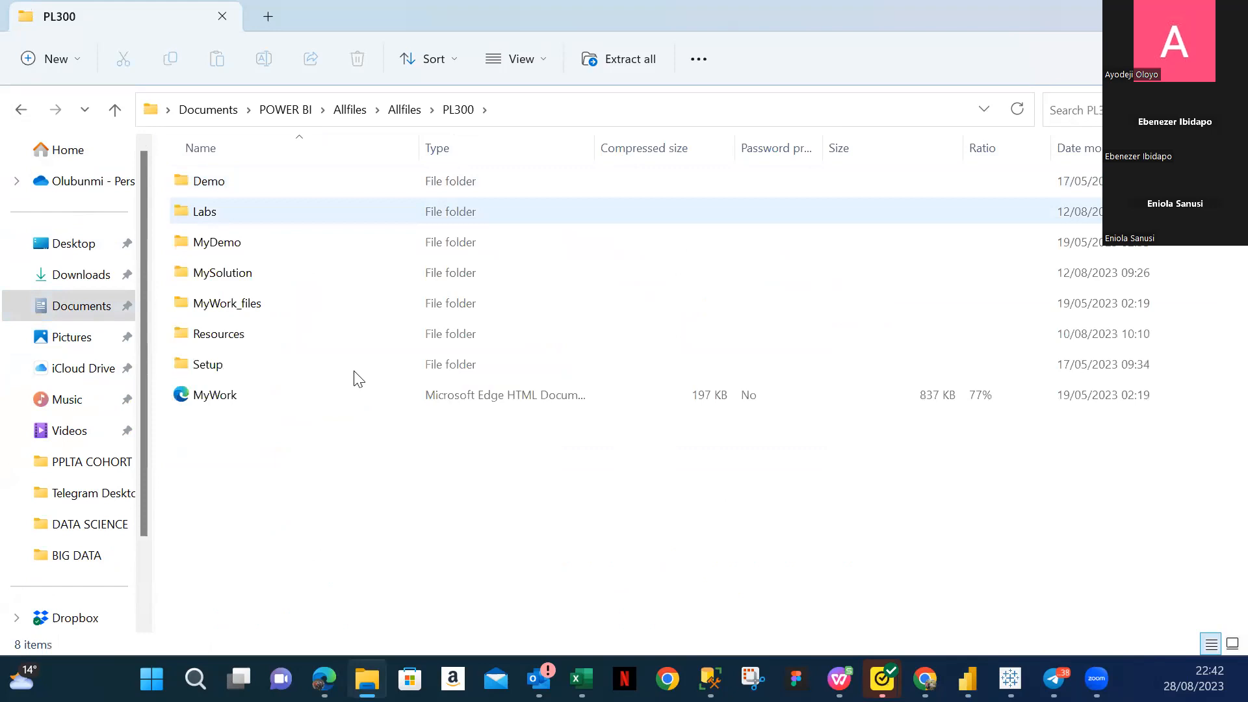
pyautogui.click(397, 112)
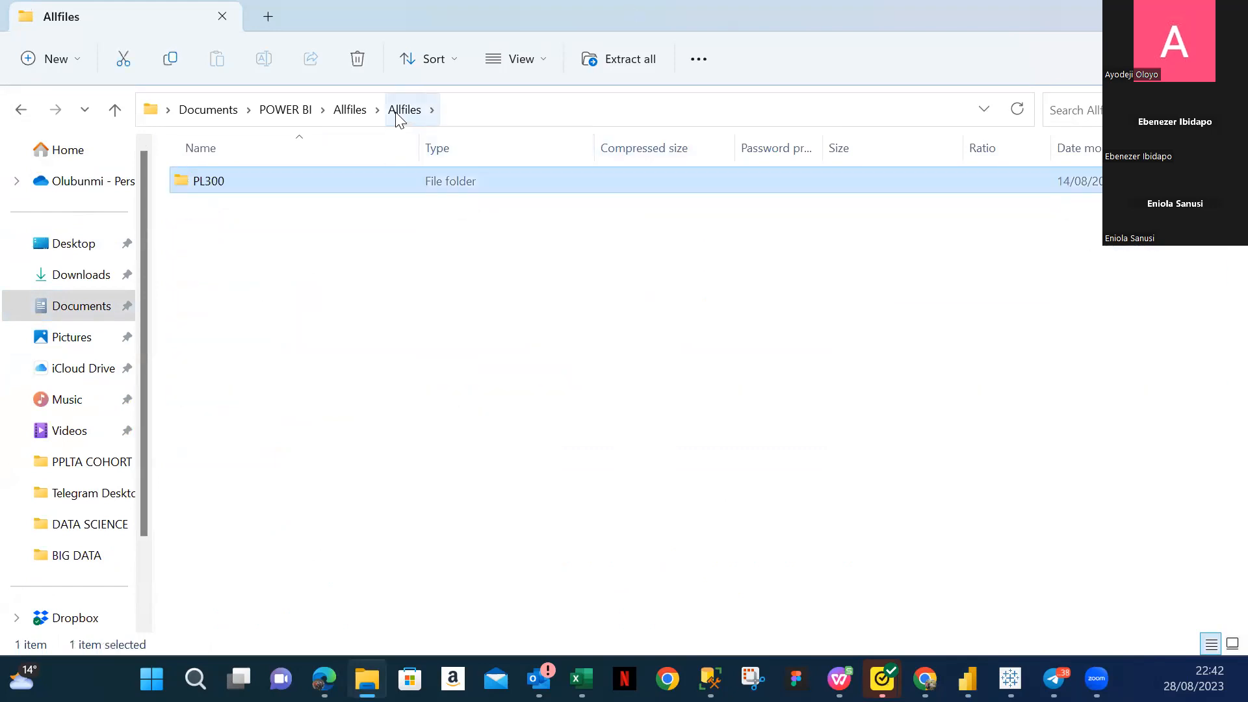
pyautogui.click(349, 111)
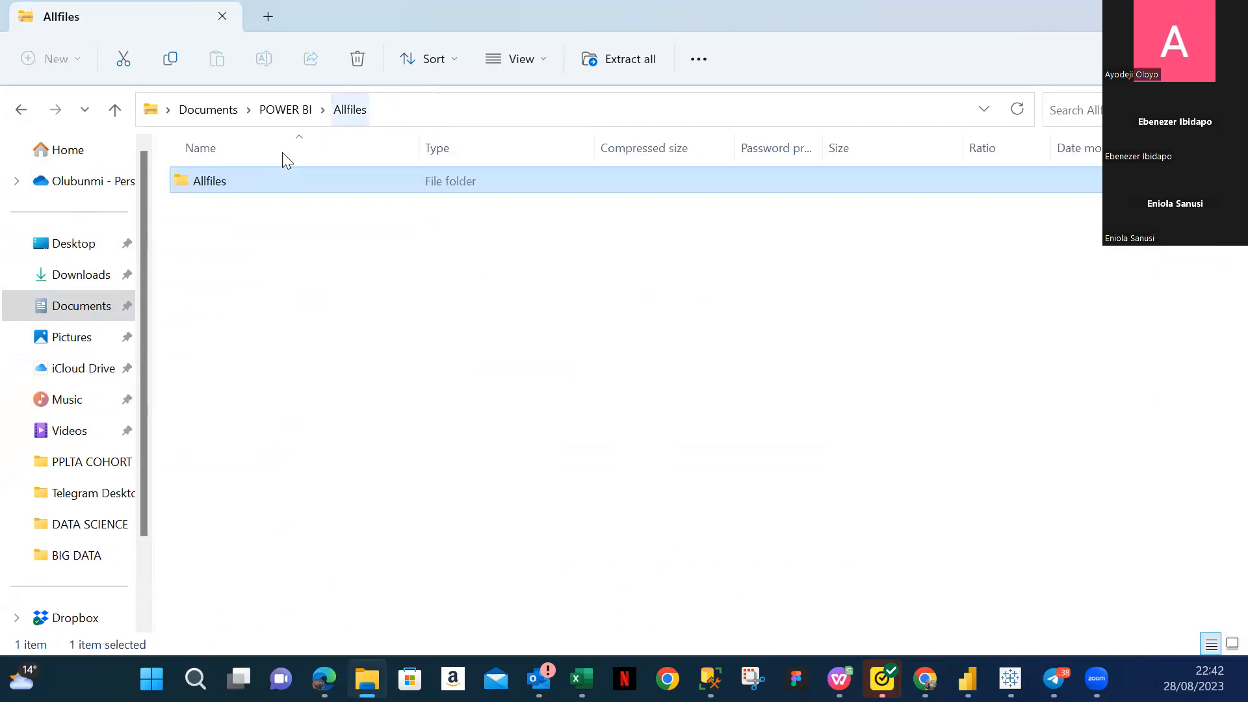
pyautogui.click(284, 109)
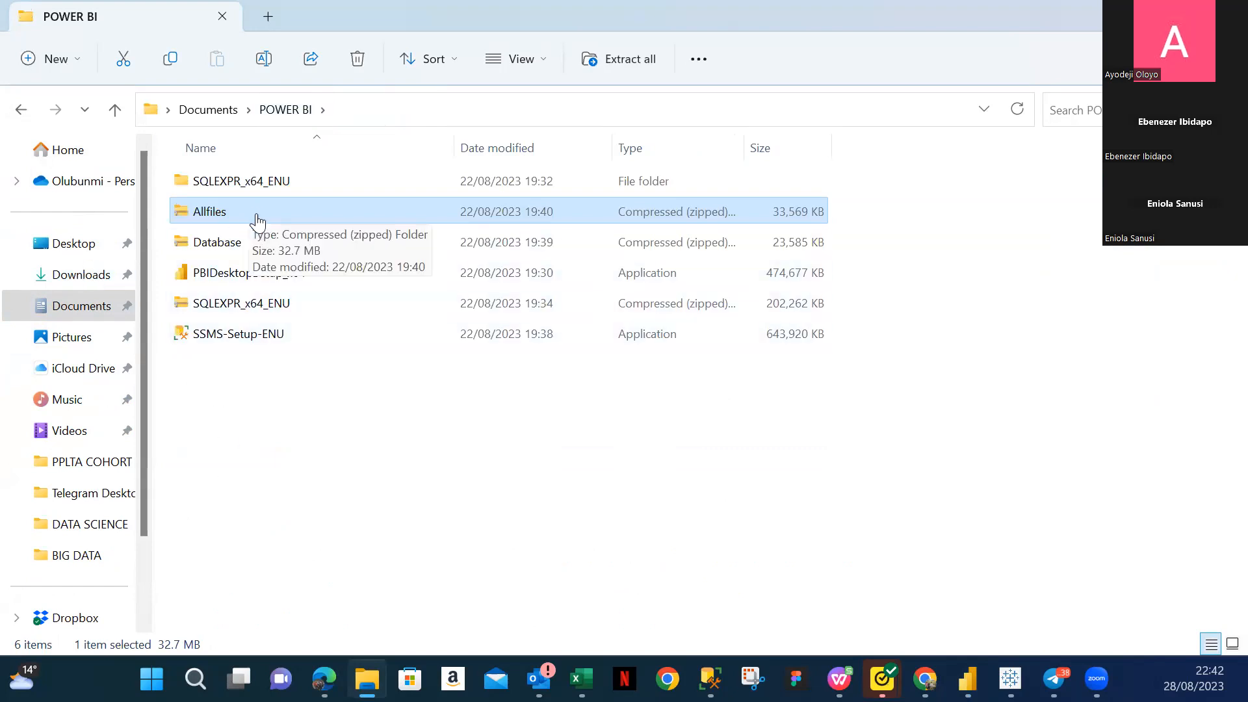
# Copy the Allfiles folder out of the zipped Allfiles archive and paste it into the POWER BI folder
pyautogui.doubleClick(240, 221)
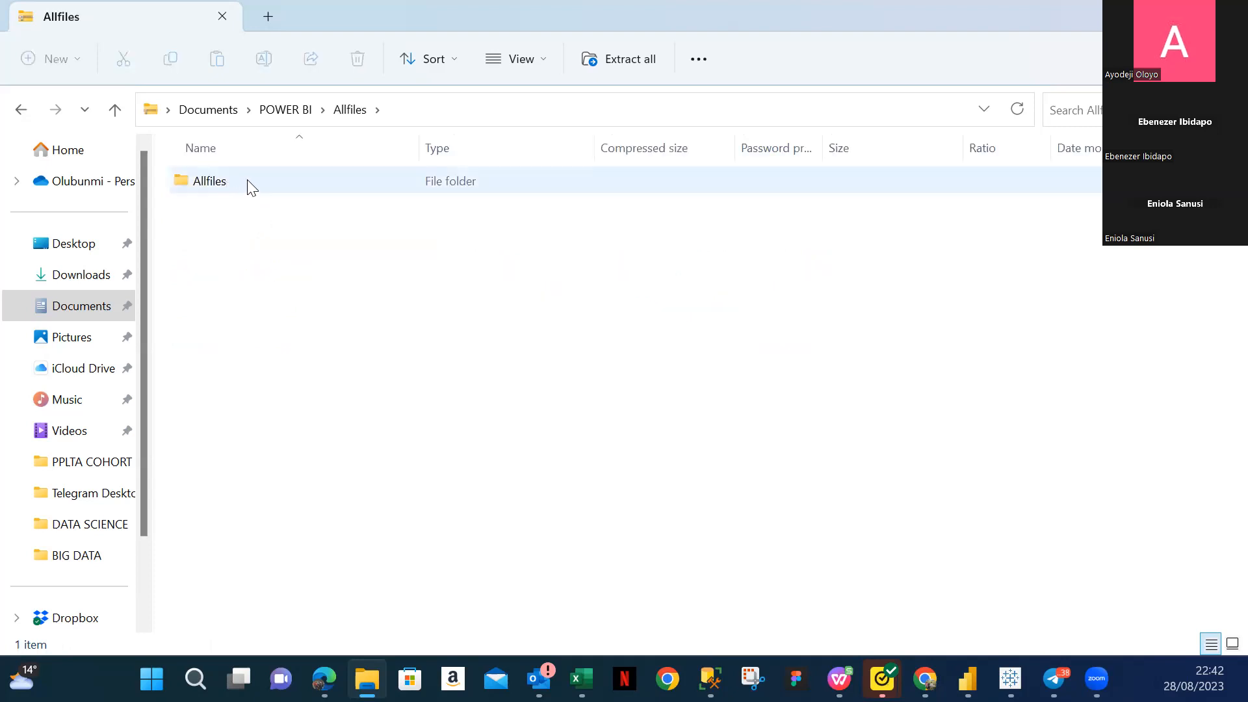
pyautogui.rightClick(248, 192)
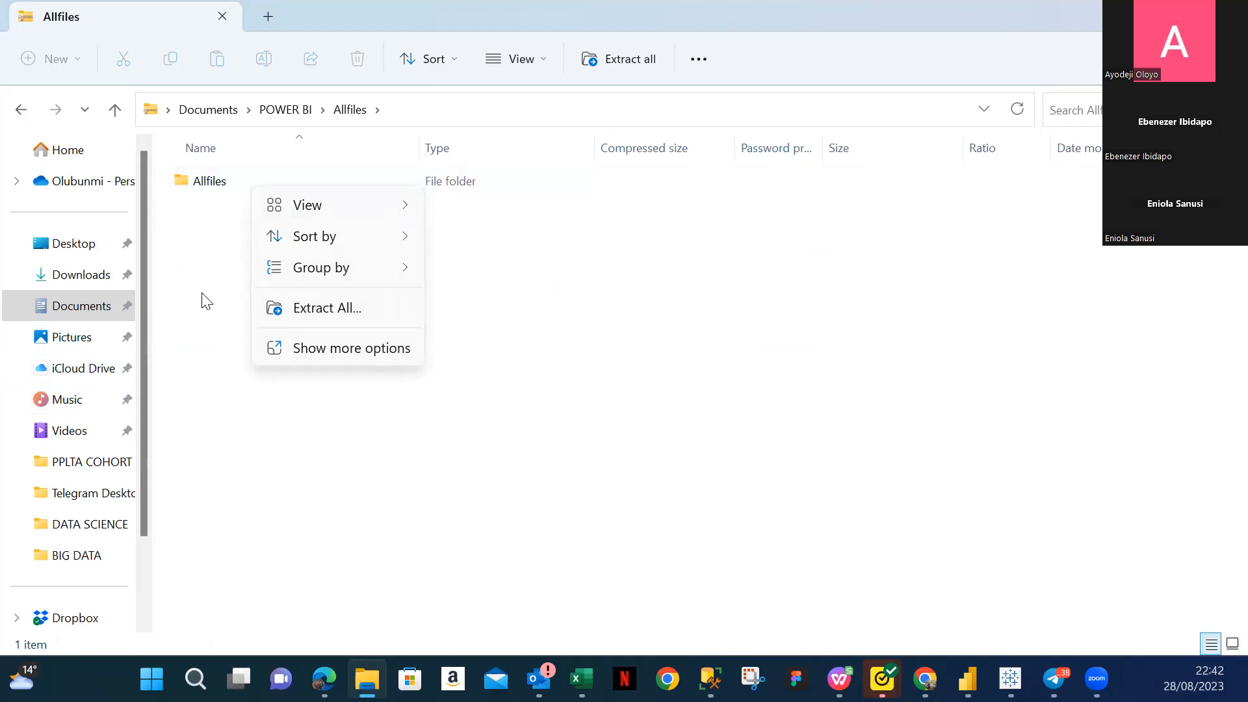
pyautogui.click(229, 195)
pyautogui.click(231, 193)
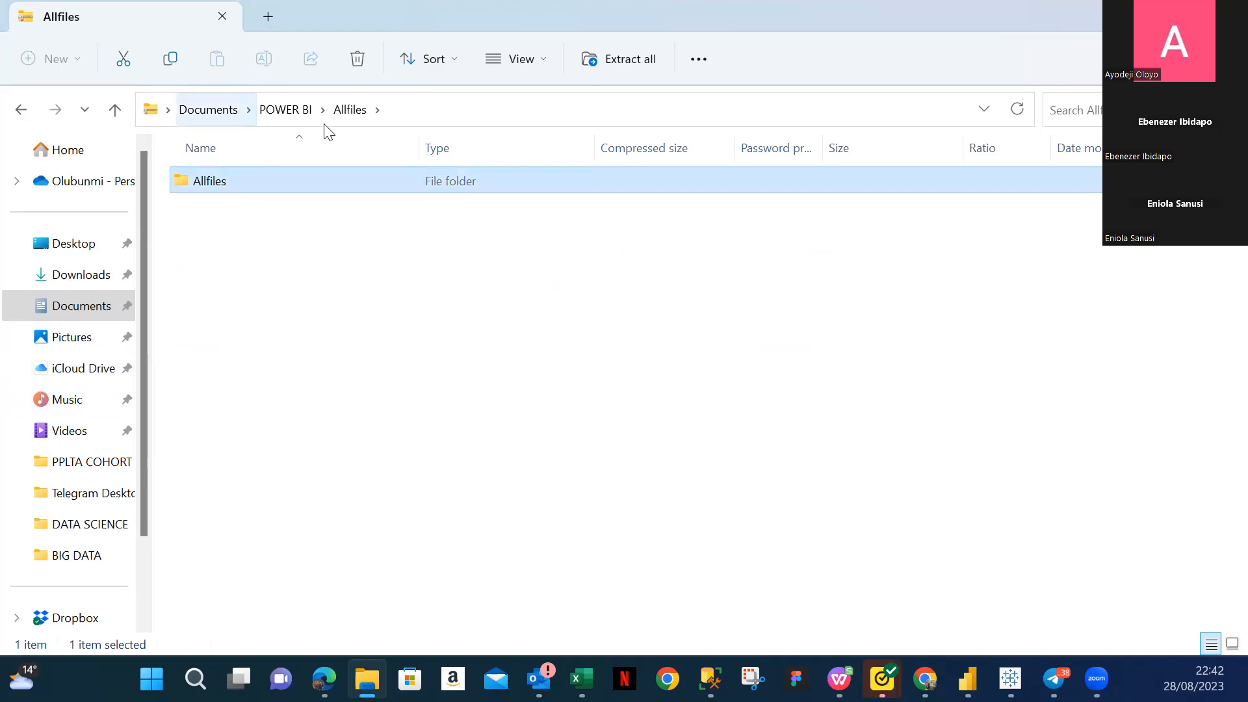
pyautogui.click(291, 112)
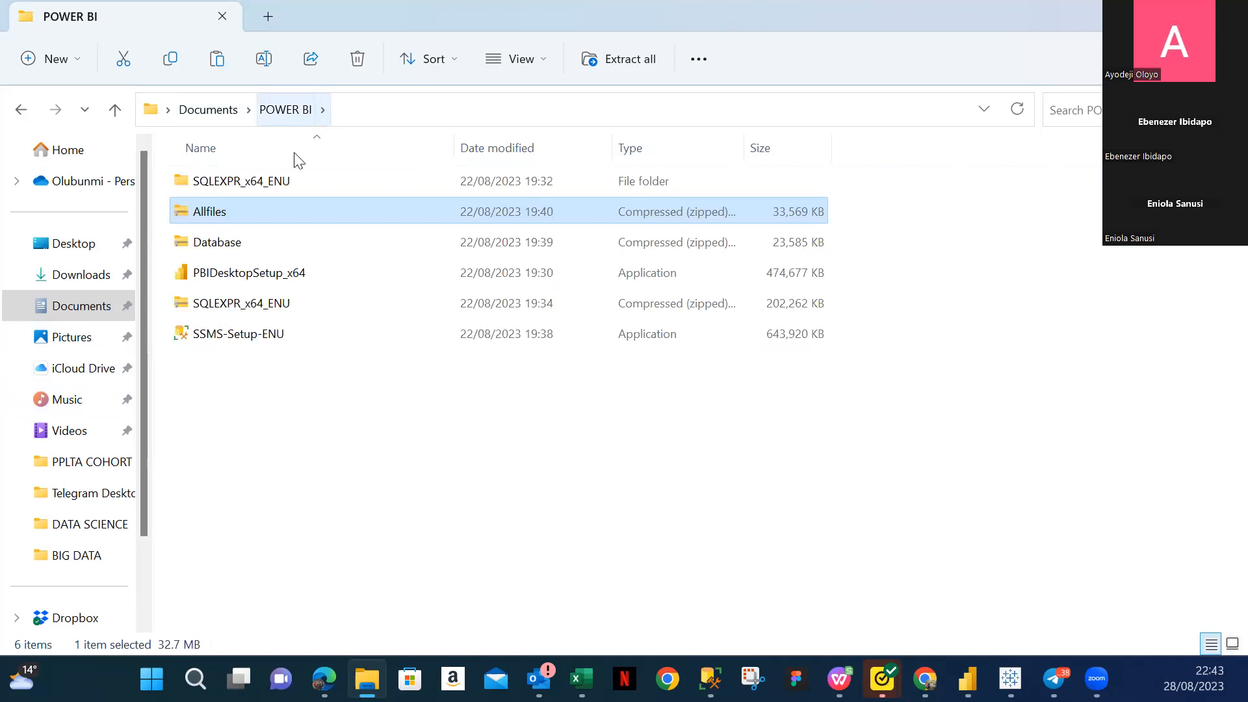
pyautogui.rightClick(185, 368)
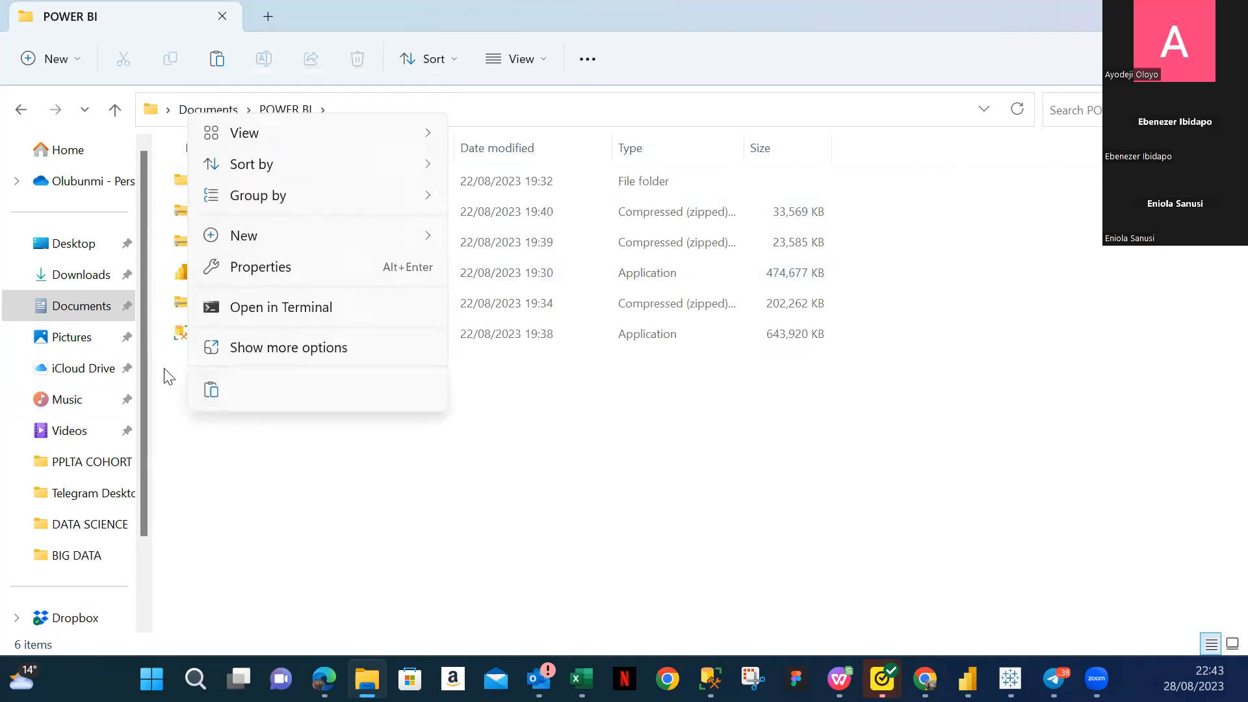
pyautogui.click(240, 418)
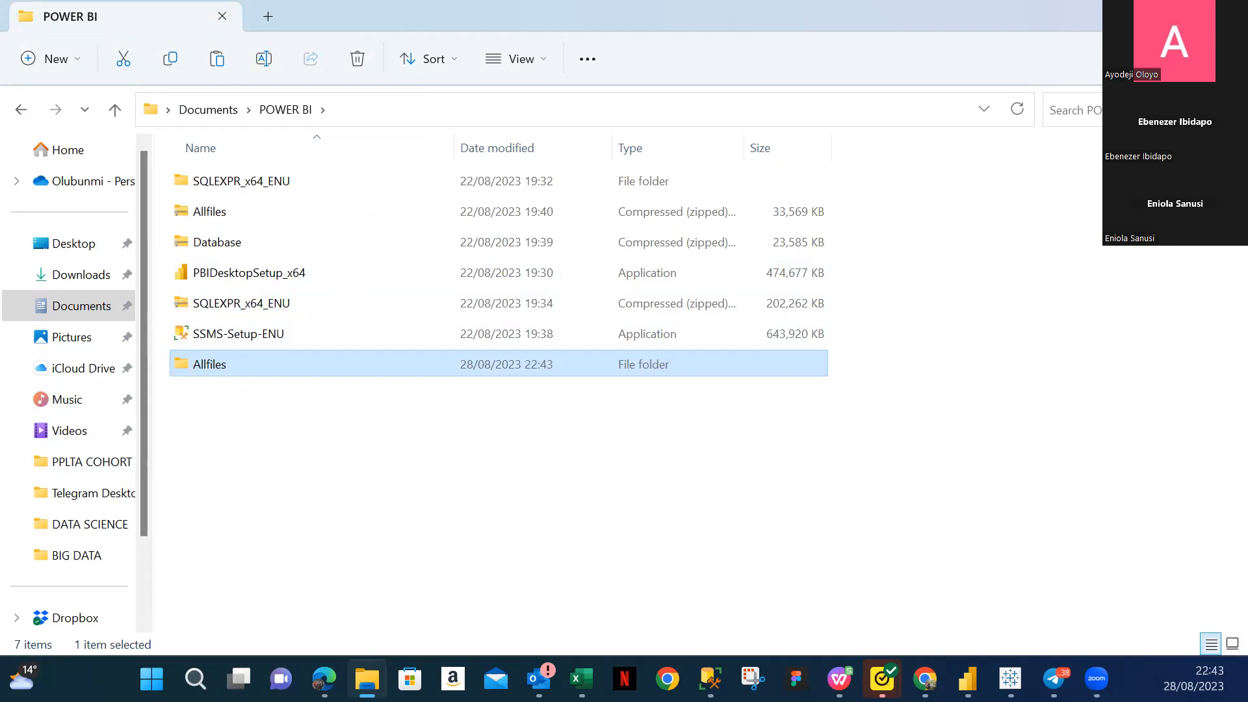
# Switch to Power BI Desktop and browse for a report in the PL300 folder of Documents > POWER BI > Allfiles
pyautogui.hotkey('alt', 'Tab')
pyautogui.click(31, 50)
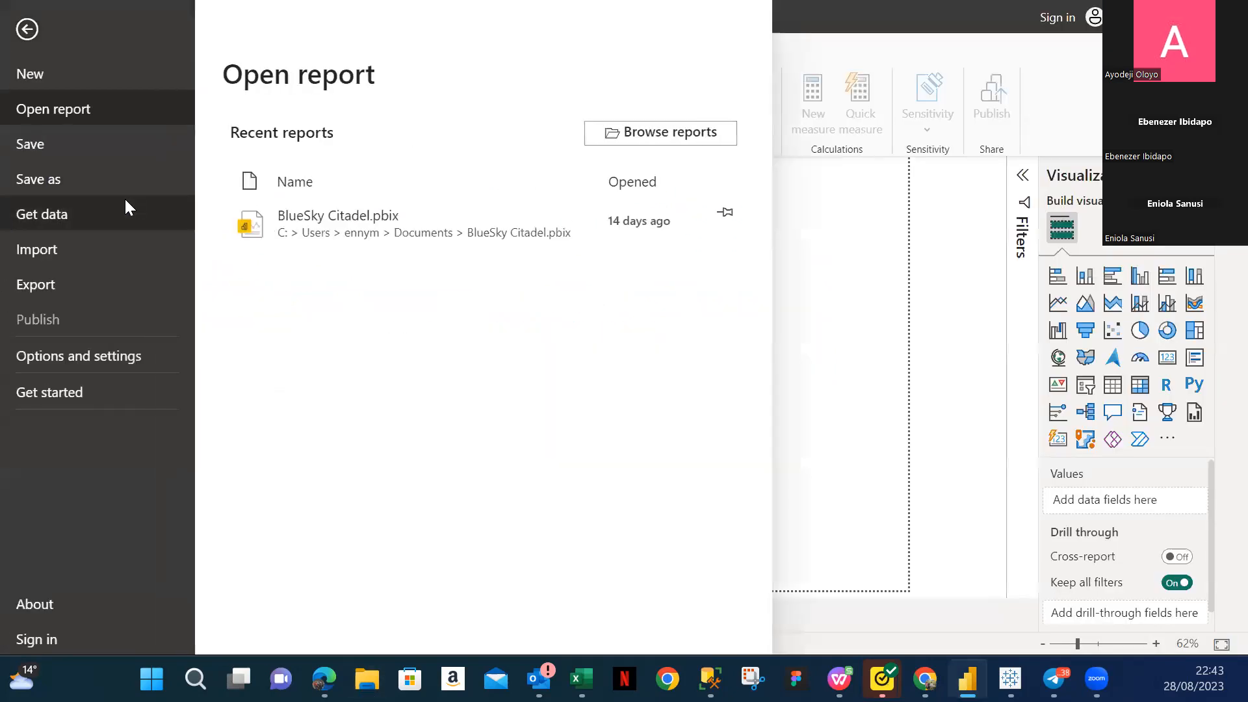
pyautogui.click(670, 136)
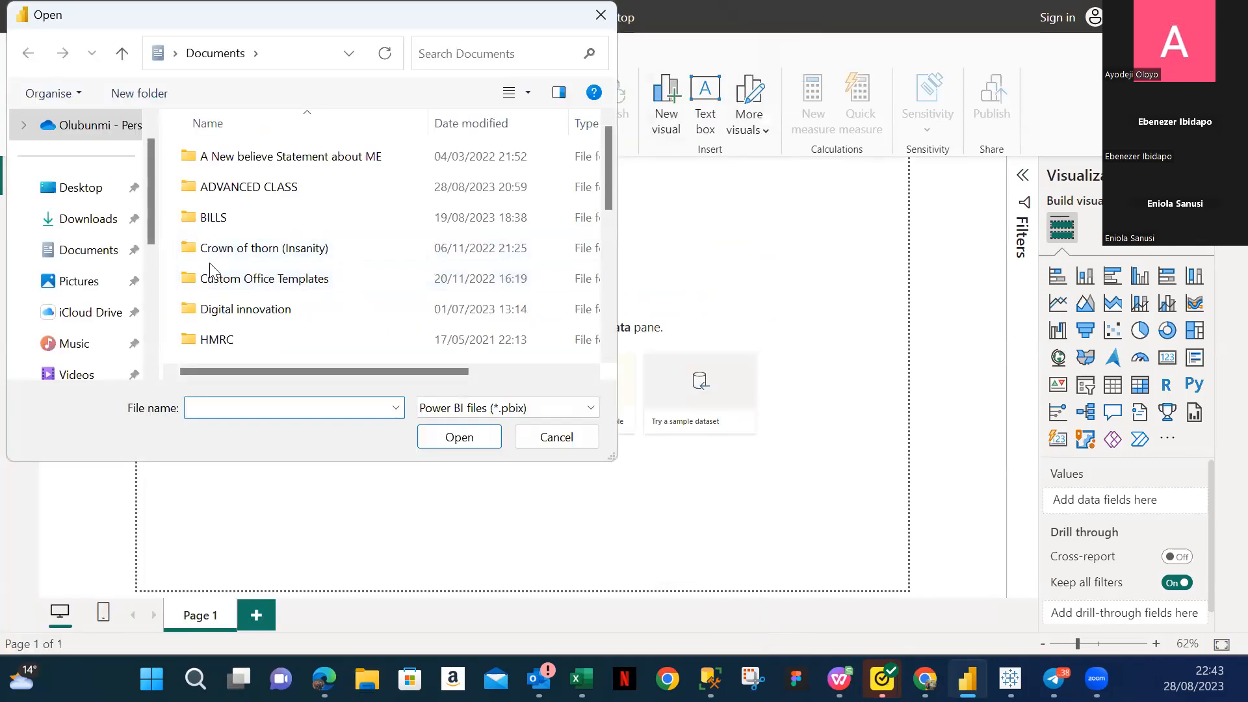
pyautogui.scroll(-2, 259, 252)
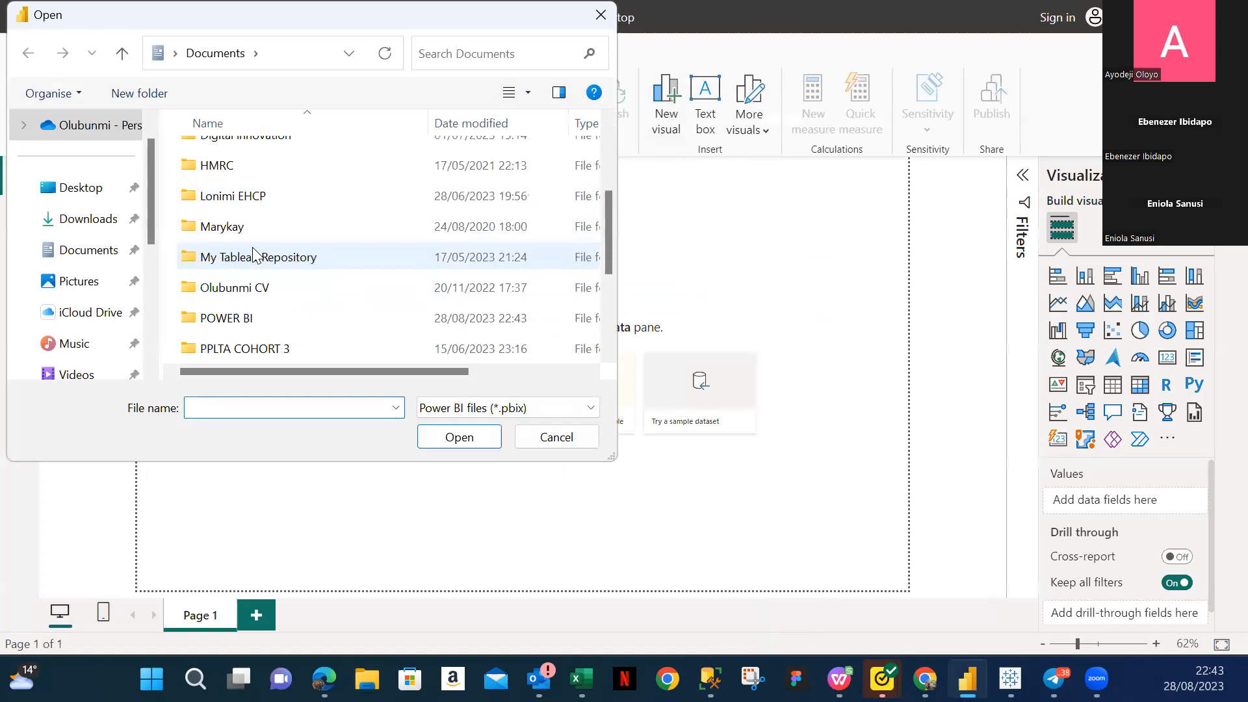
pyautogui.scroll(-1, 254, 255)
pyautogui.click(242, 230)
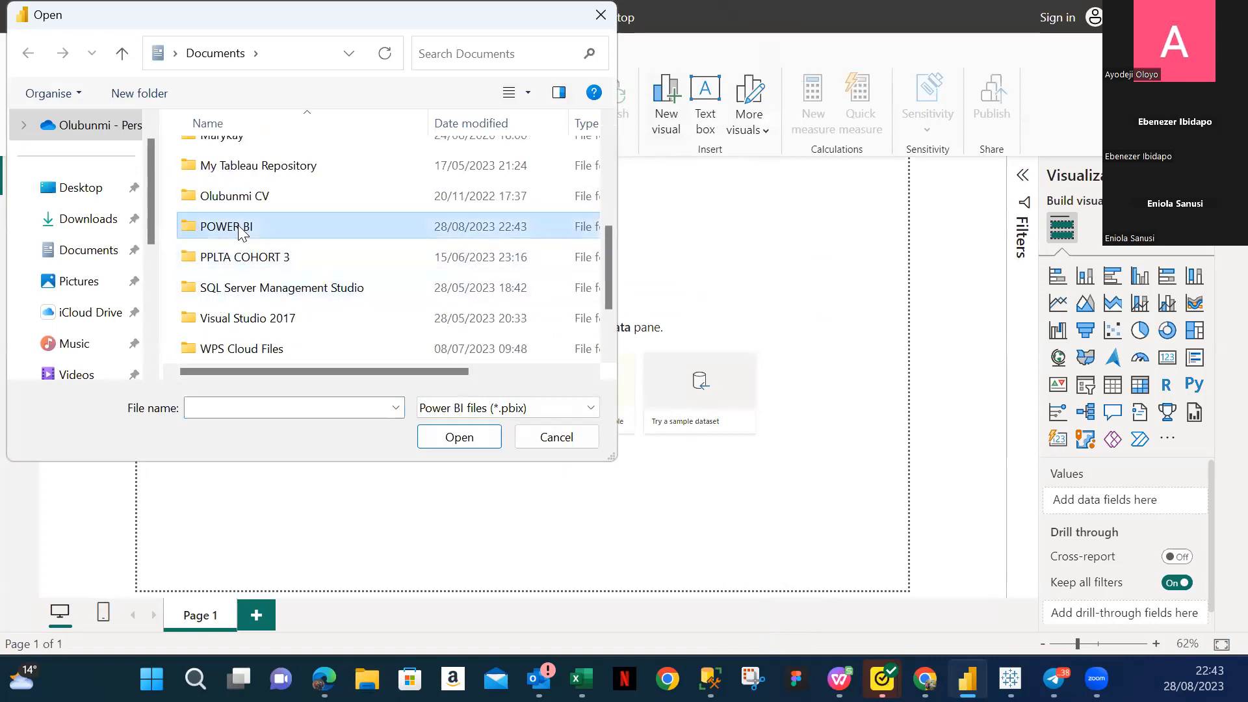
pyautogui.doubleClick(242, 227)
pyautogui.click(269, 182)
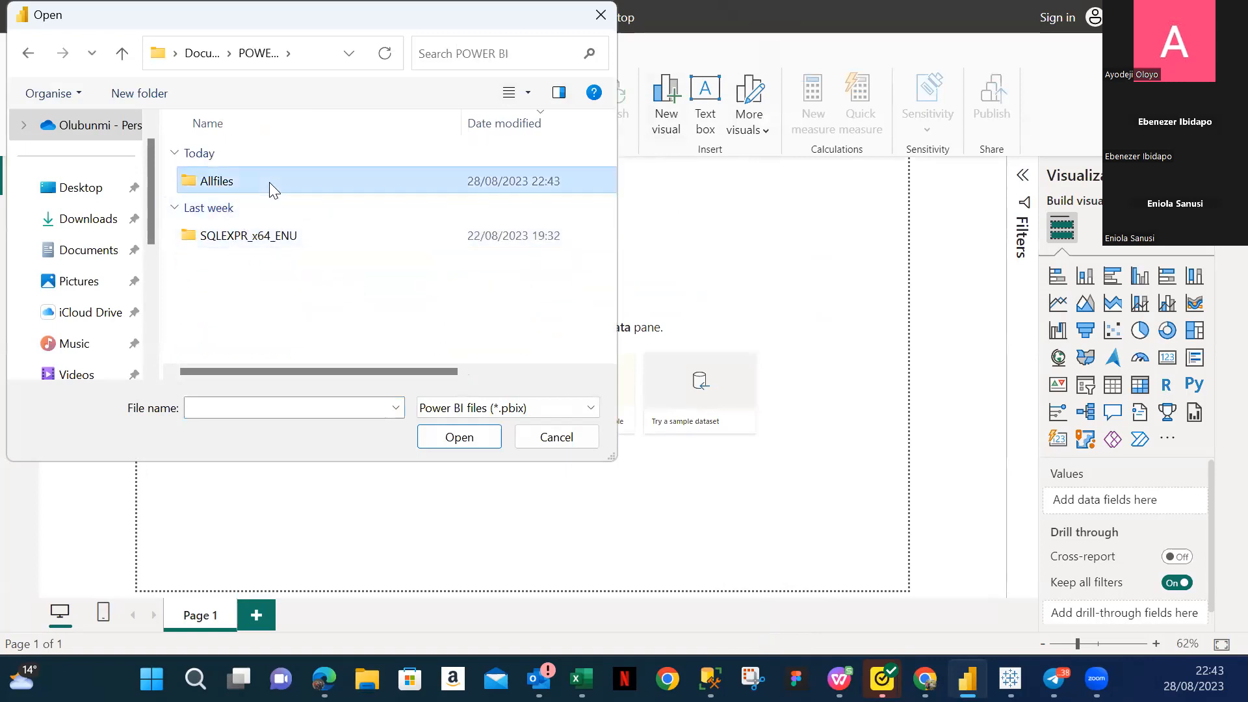
pyautogui.doubleClick(273, 186)
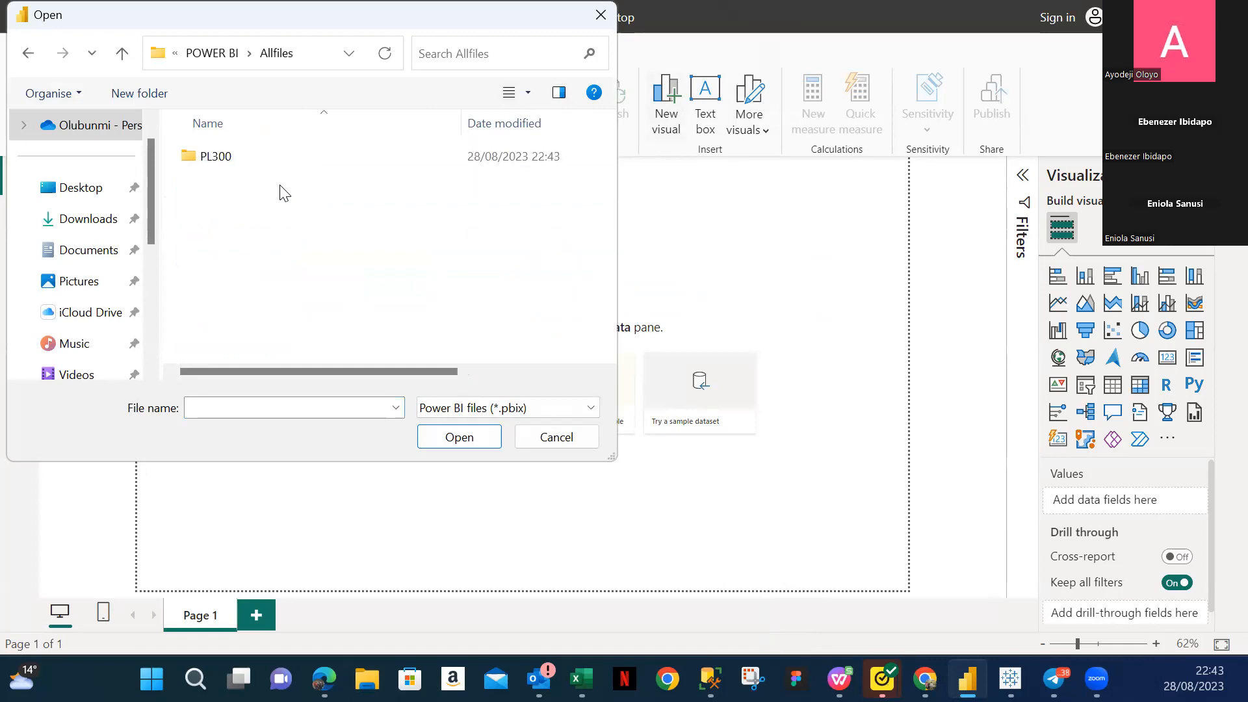
pyautogui.doubleClick(248, 158)
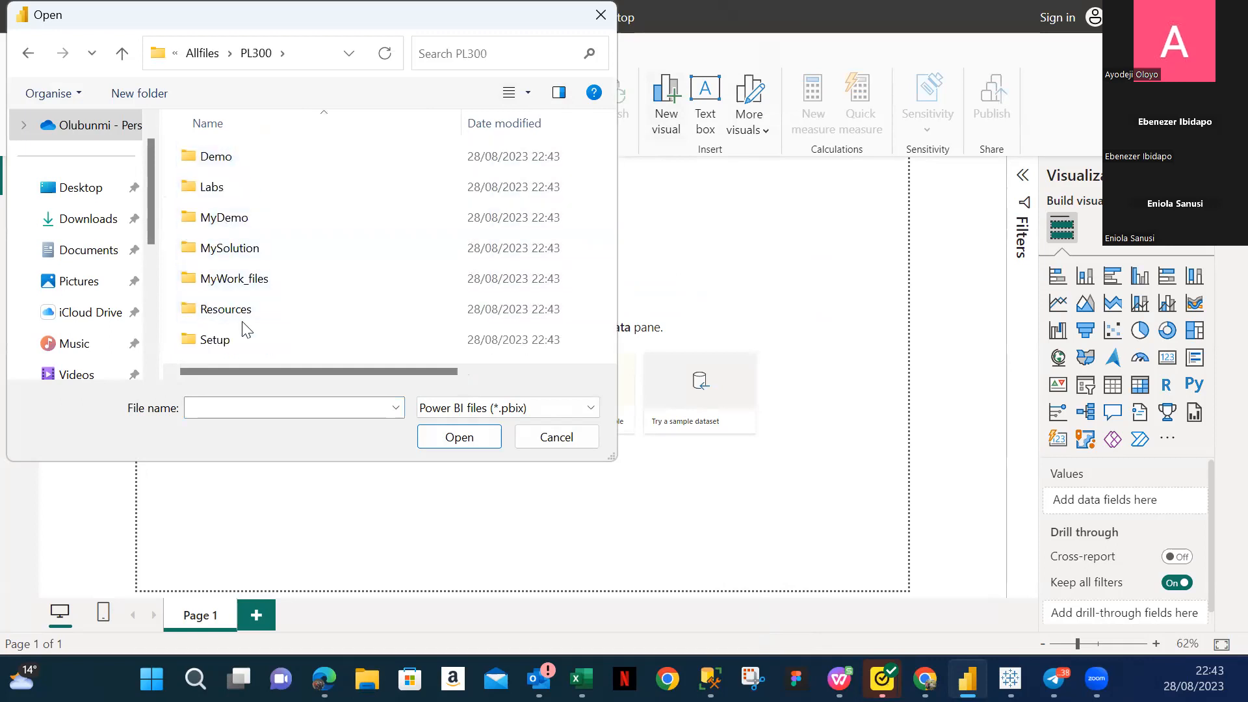
# Open the Sales Analysis report from the Starter folder of the first lab, 01-prepare-data-with-power-query, in Labs
pyautogui.click(247, 188)
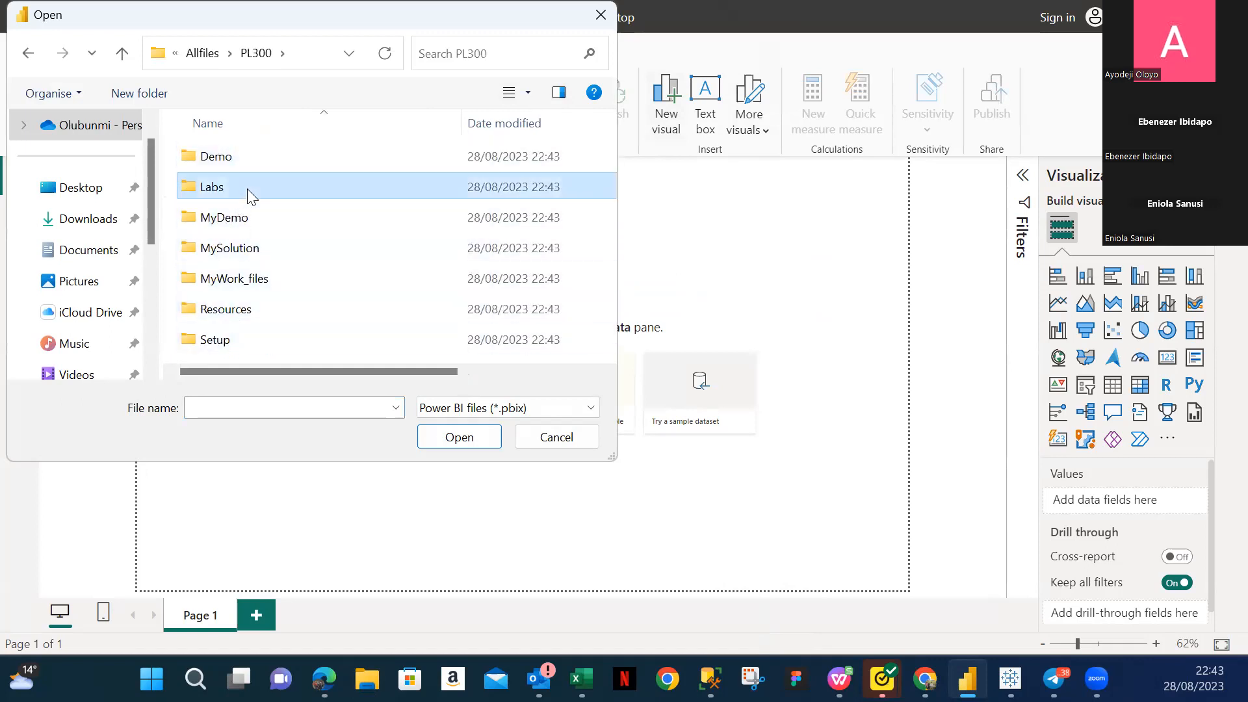
pyautogui.click(203, 187)
pyautogui.doubleClick(294, 186)
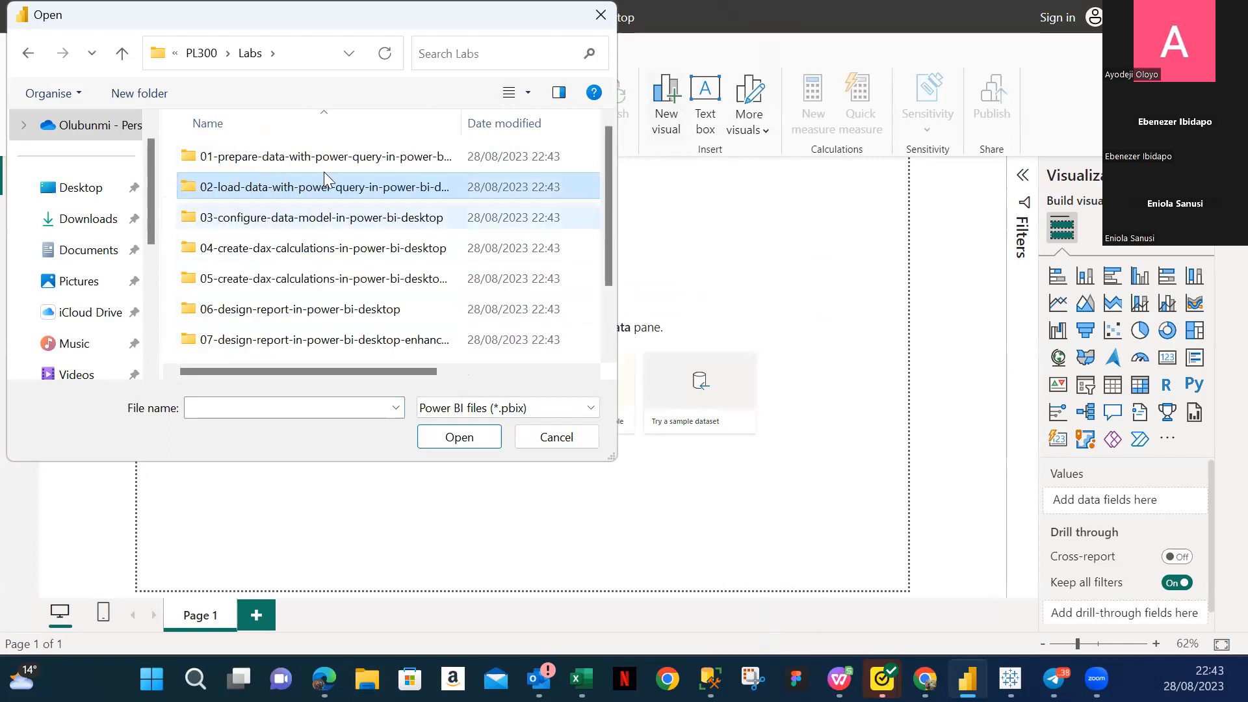
pyautogui.click(303, 163)
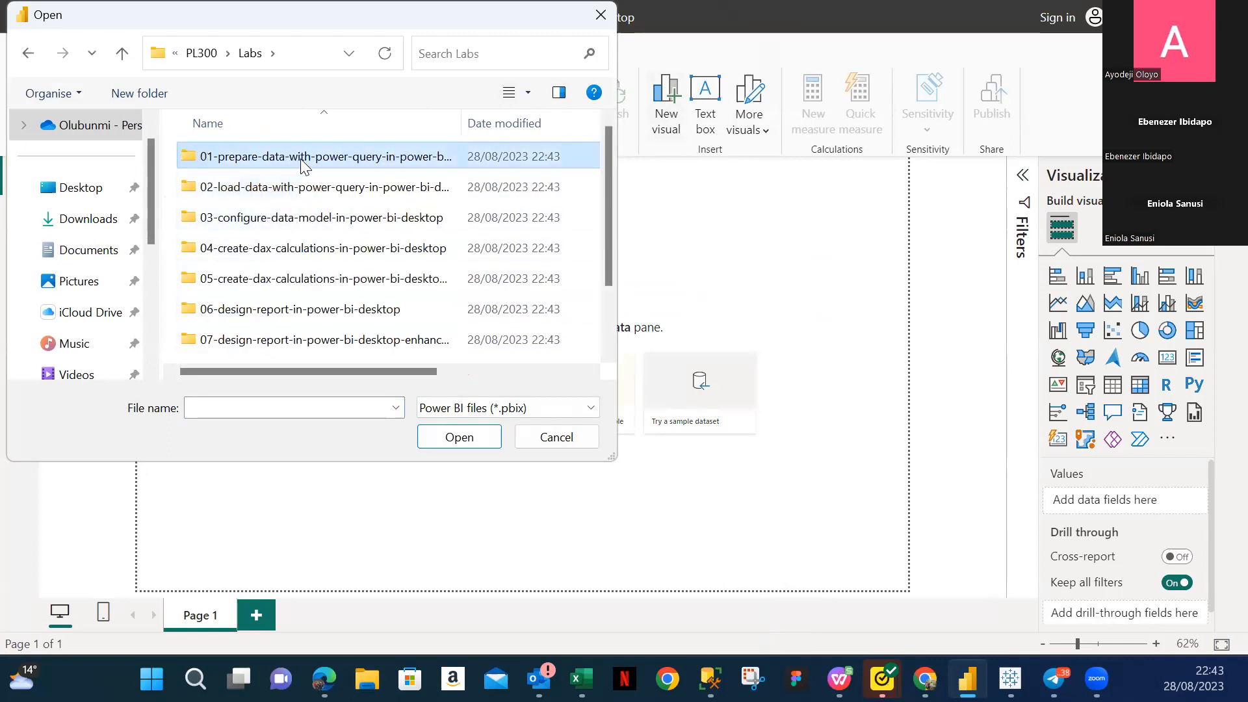
pyautogui.doubleClick(299, 160)
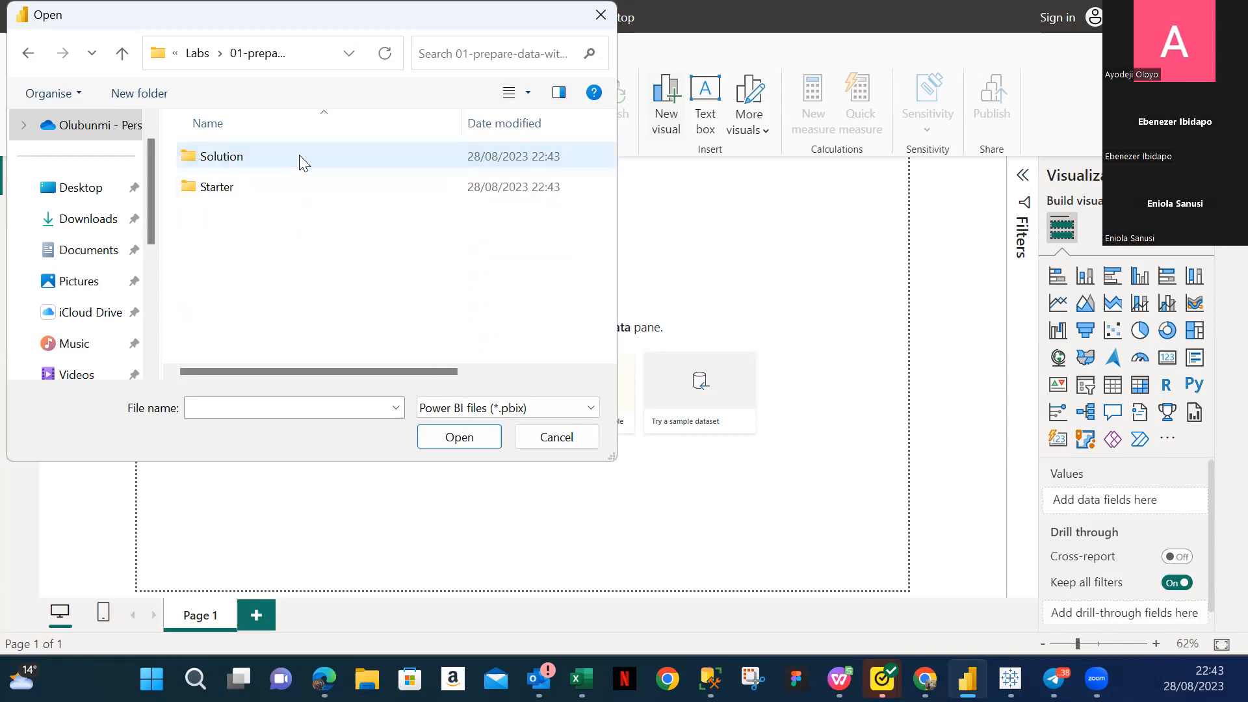
pyautogui.doubleClick(263, 189)
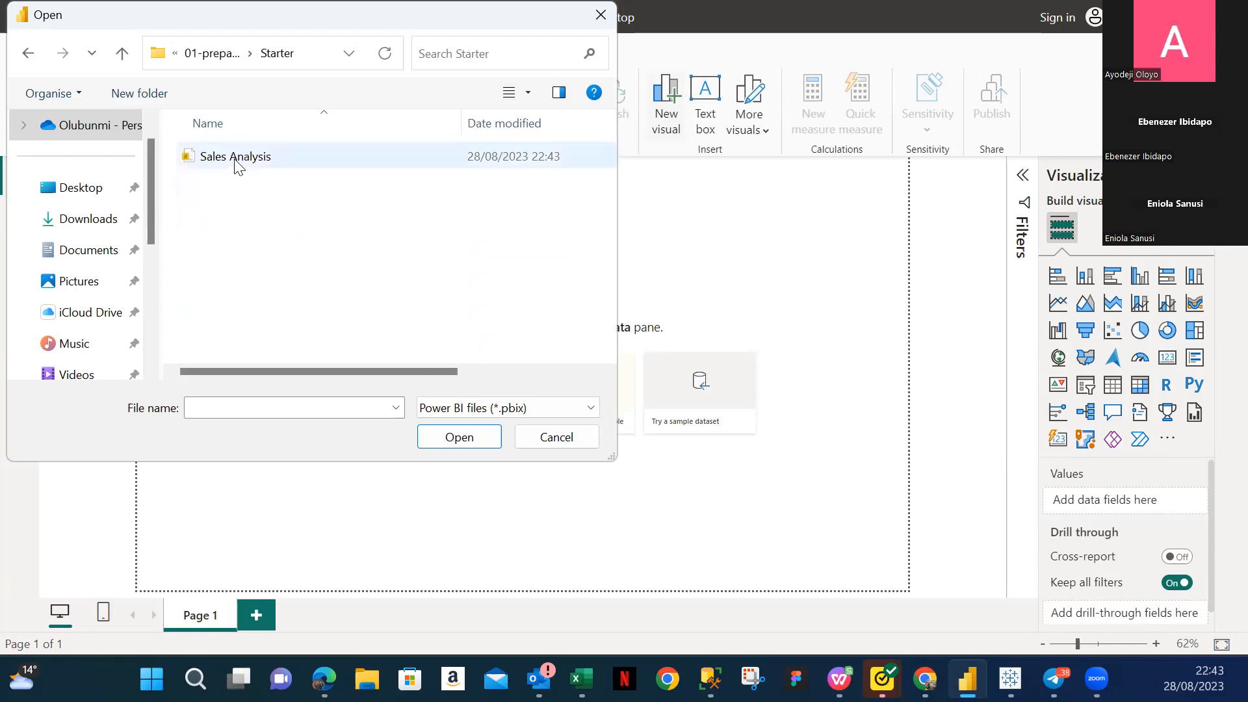
pyautogui.click(286, 164)
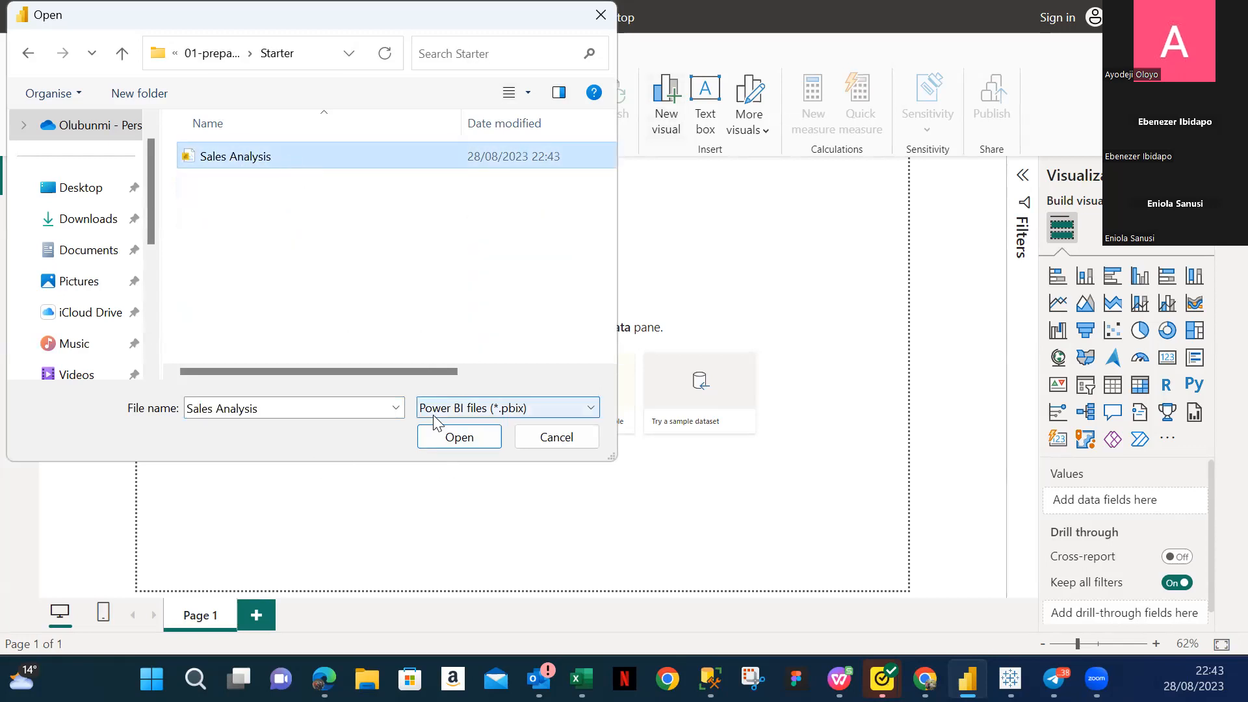
pyautogui.click(459, 438)
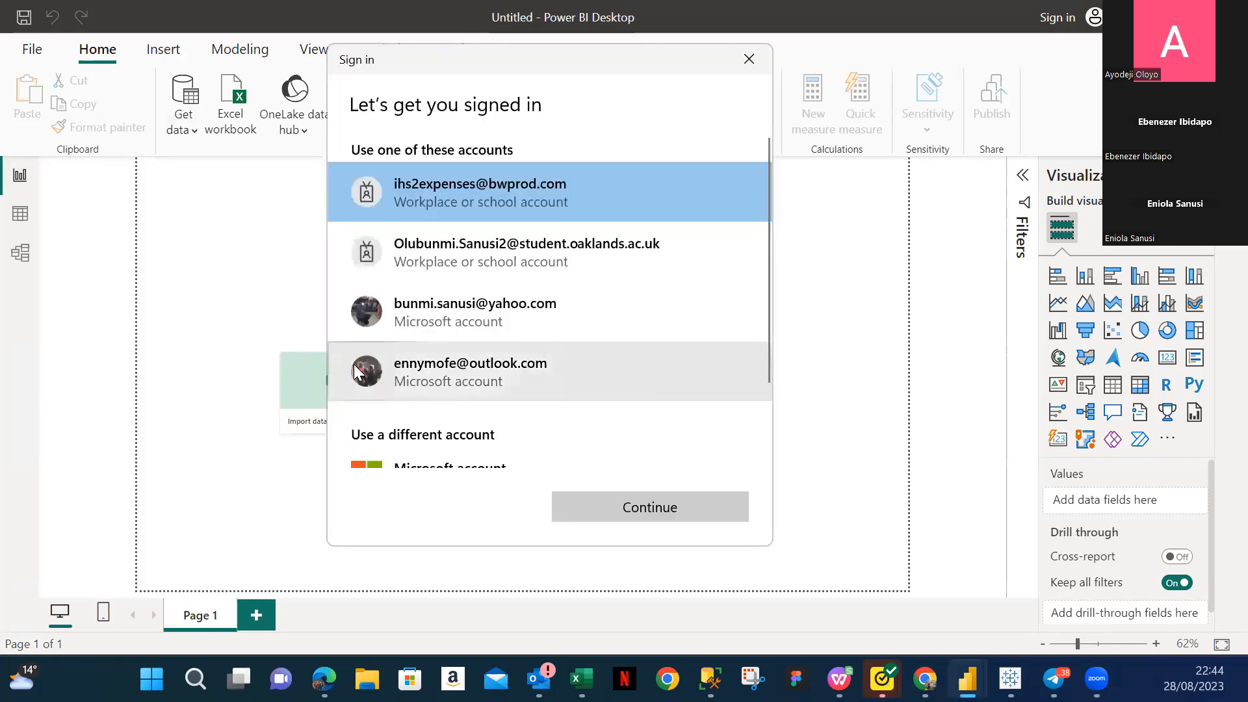
# Choose the Outlook Microsoft account for signing in and continue
pyautogui.click(467, 371)
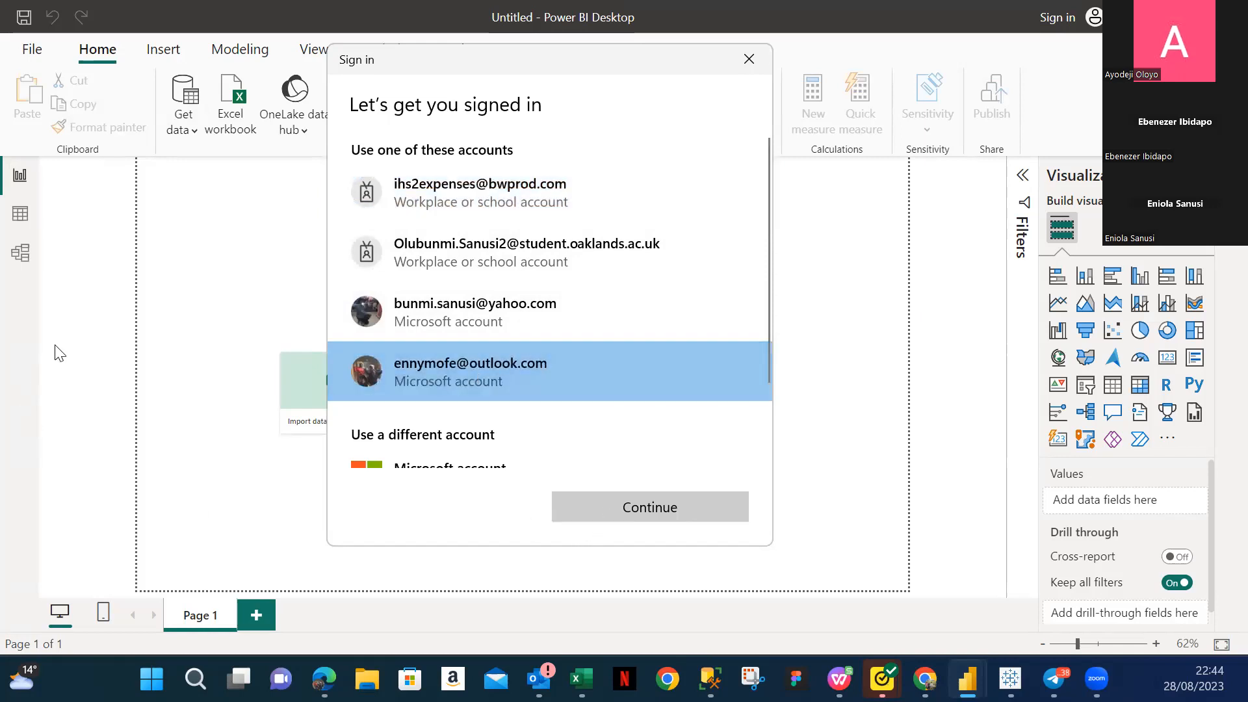
pyautogui.click(627, 512)
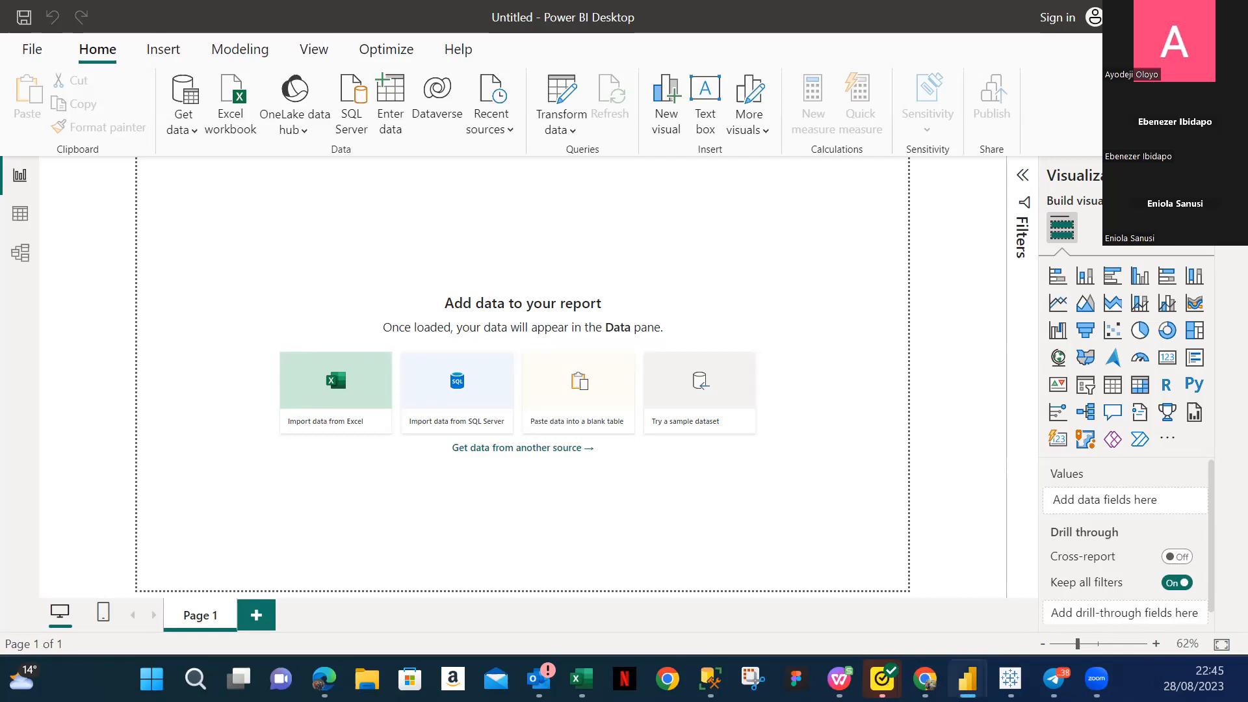
# Minimize the webmail window and try to bring Power BI Desktop back on screen
pyautogui.hotkey('alt', 'Tab')
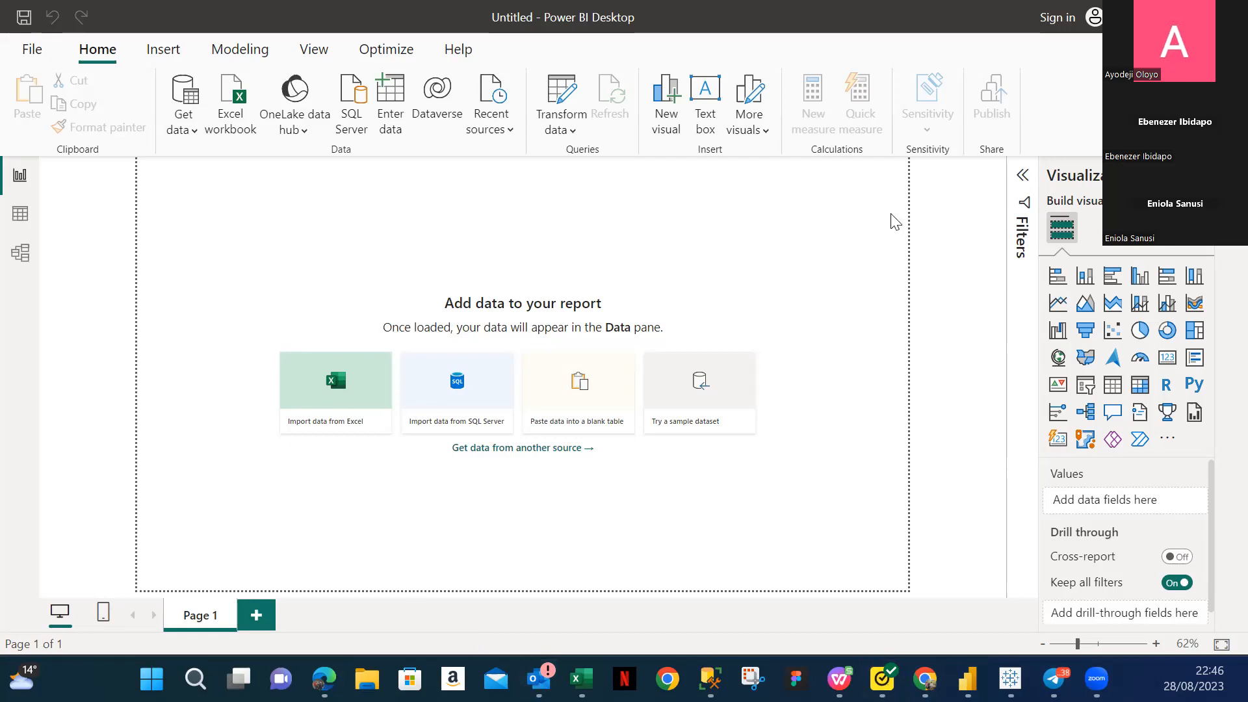
pyautogui.click(727, 25)
pyautogui.moveTo(219, 0); pyautogui.dragTo(250, 2)
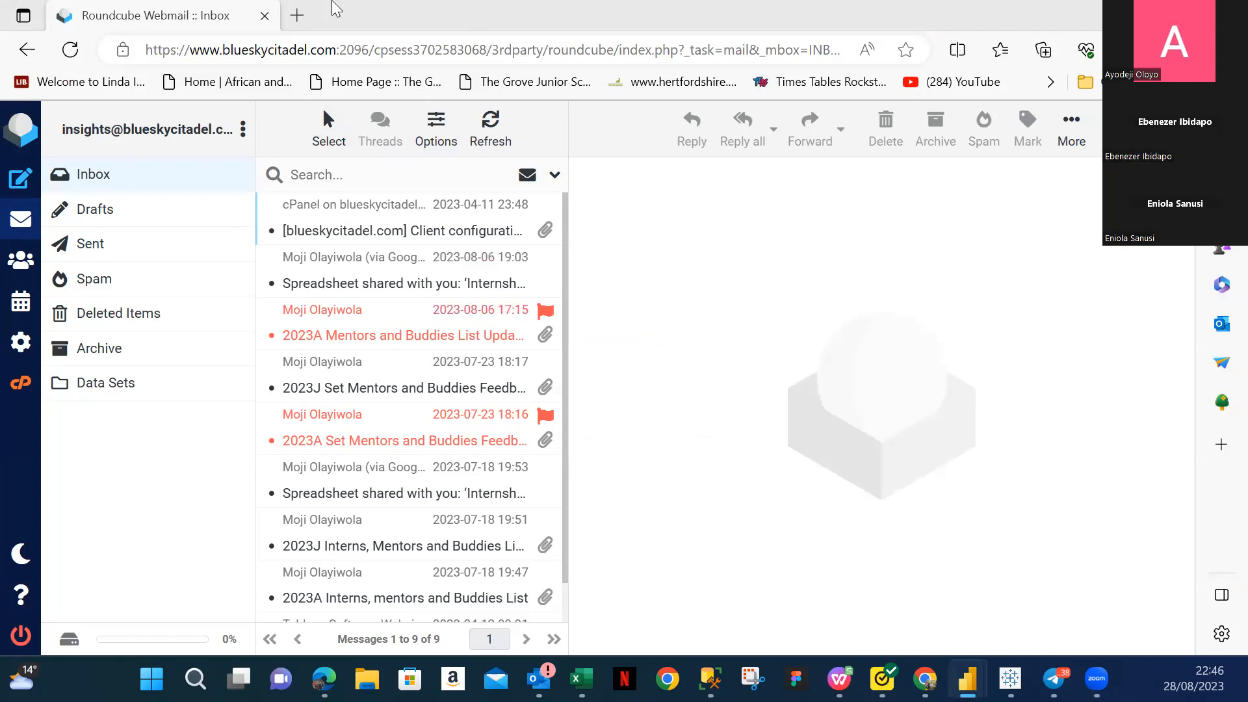
pyautogui.click(1135, 15)
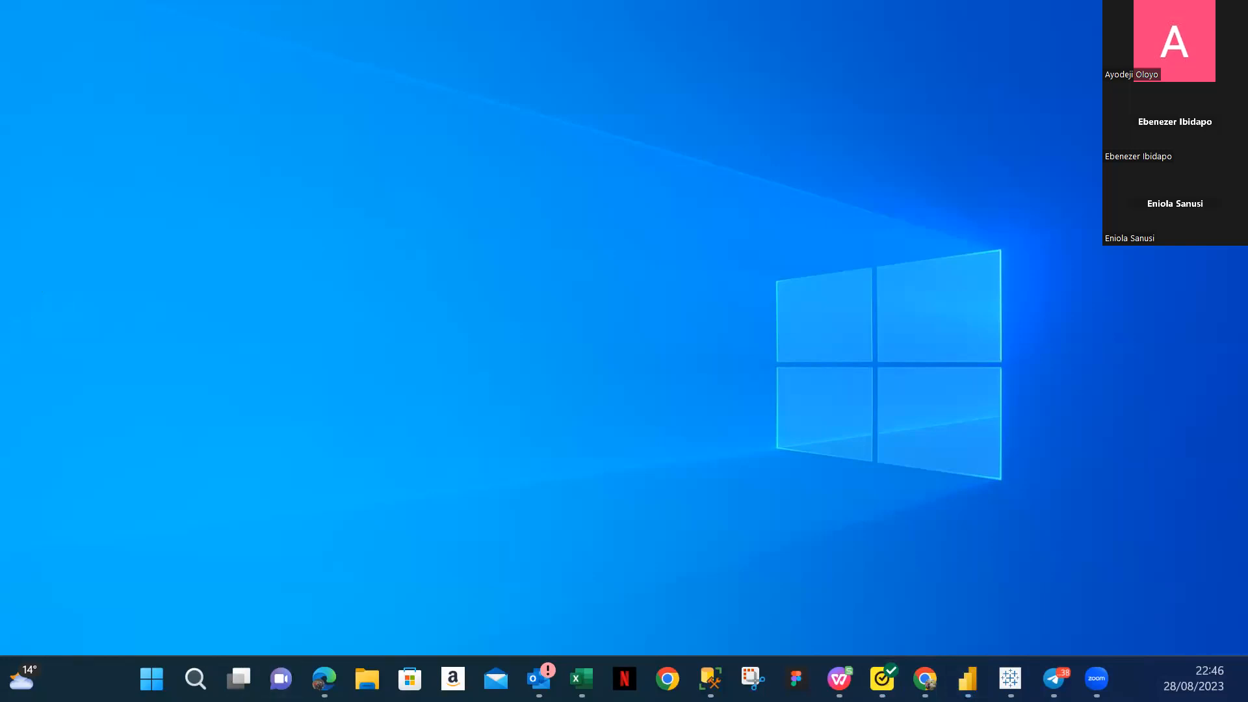
pyautogui.click(967, 679)
pyautogui.click(968, 679)
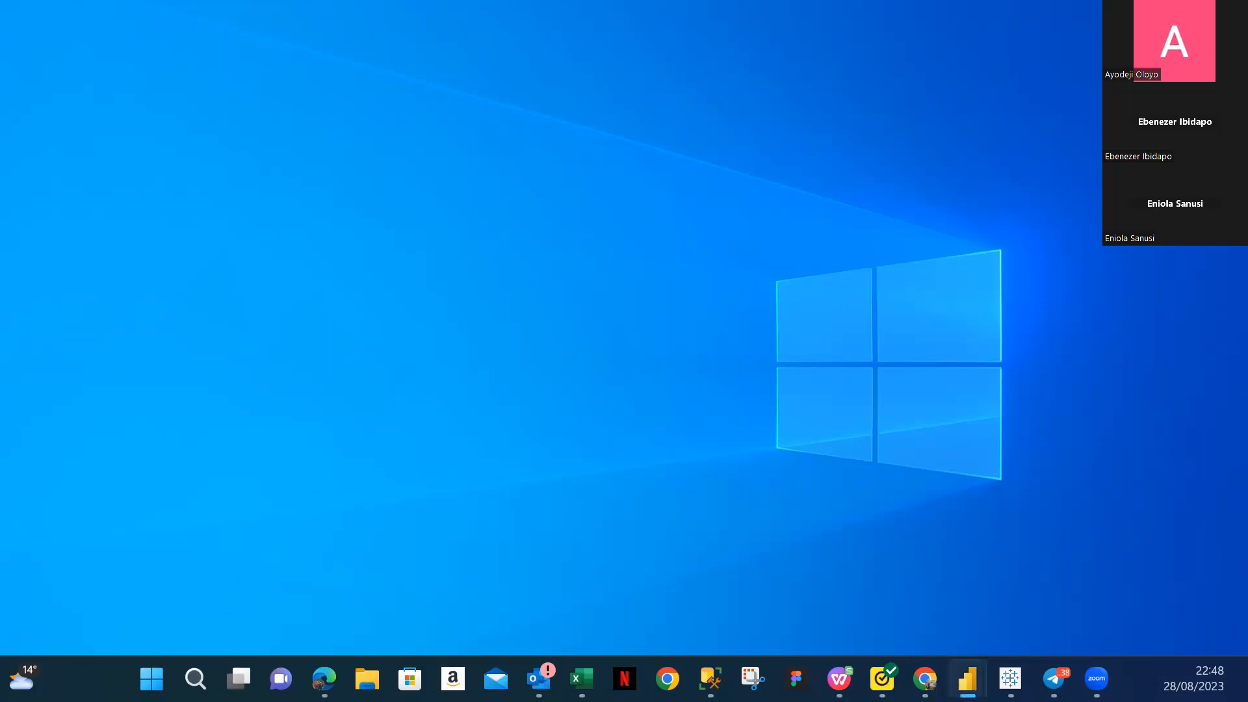
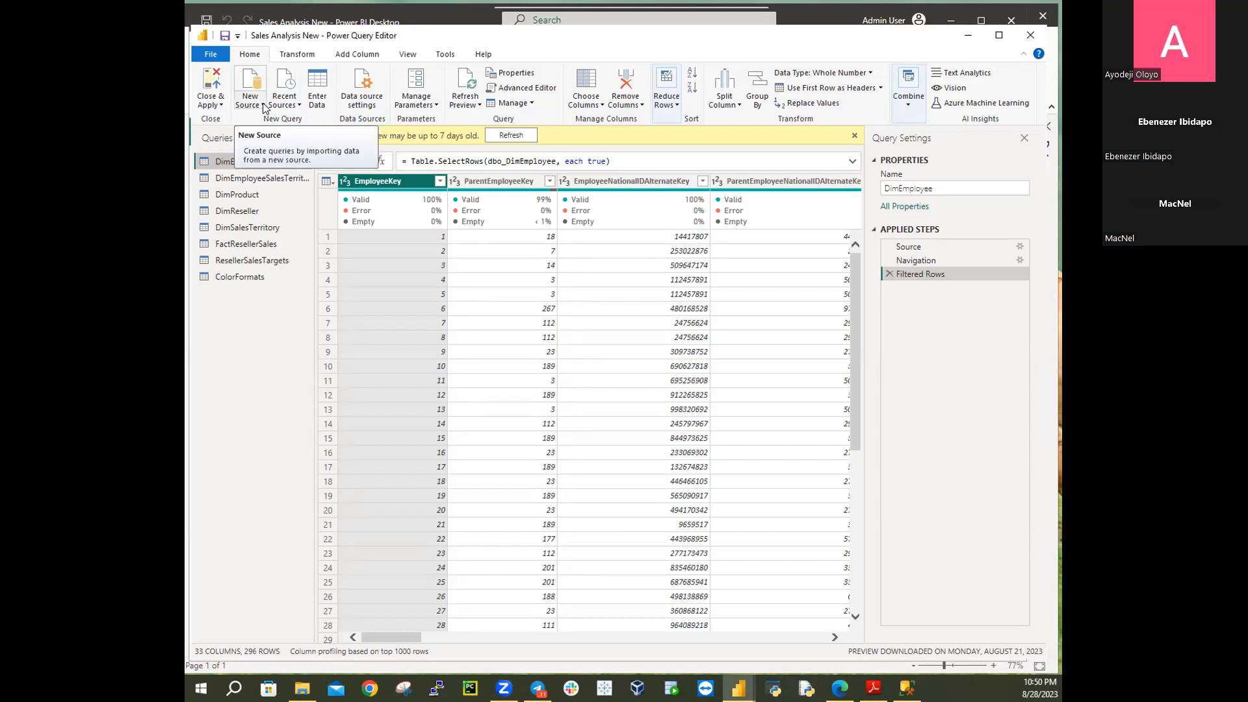
# Start a new Text/CSV source and browse to the Resources folder inside Allfiles > PL300
pyautogui.click(278, 232)
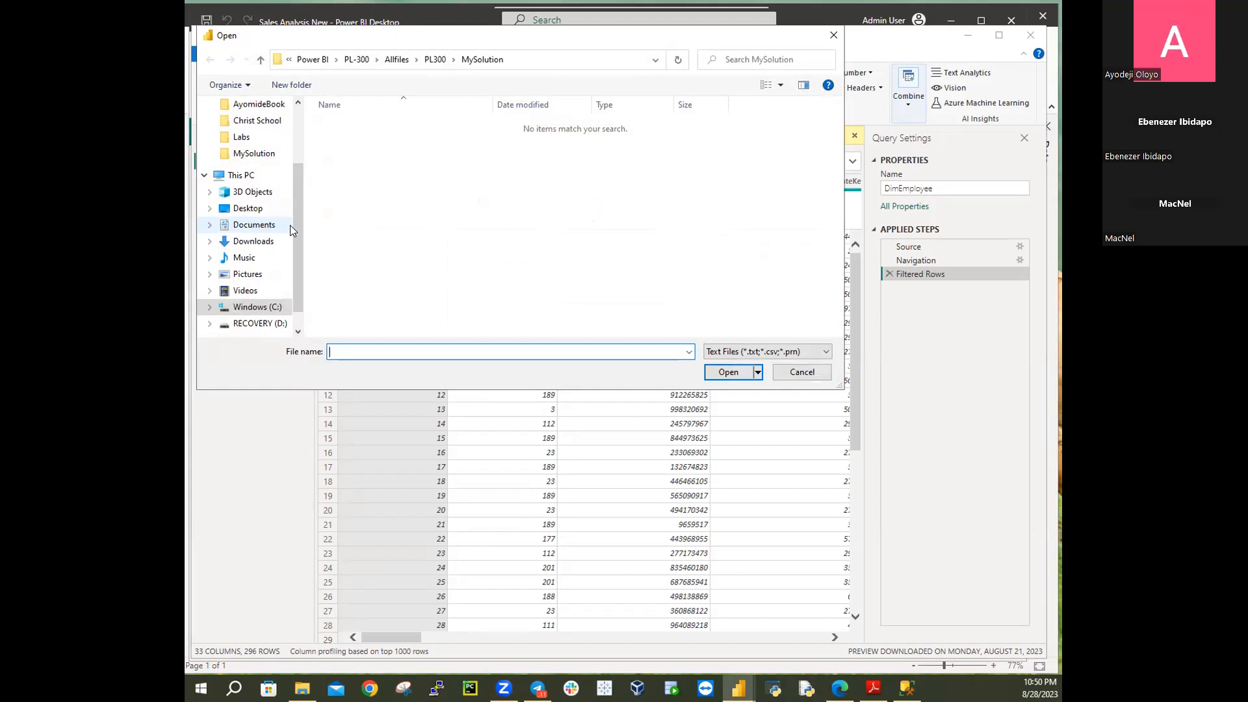
pyautogui.click(397, 60)
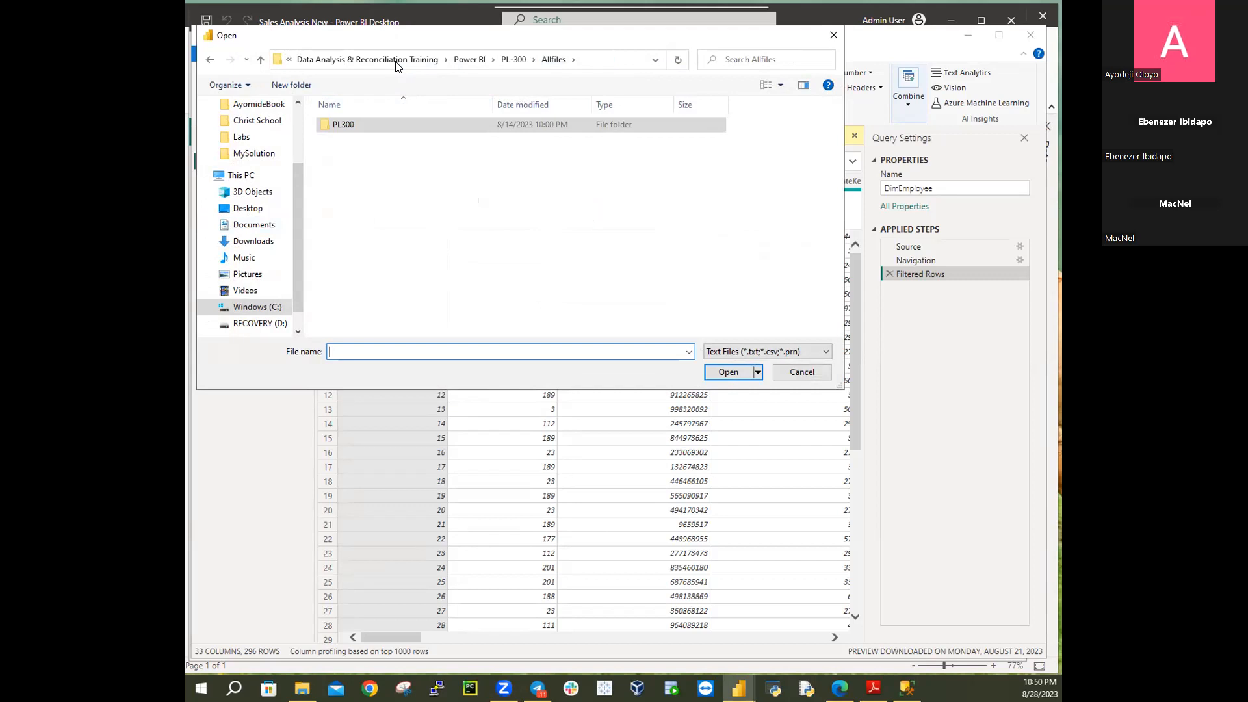
pyautogui.doubleClick(343, 125)
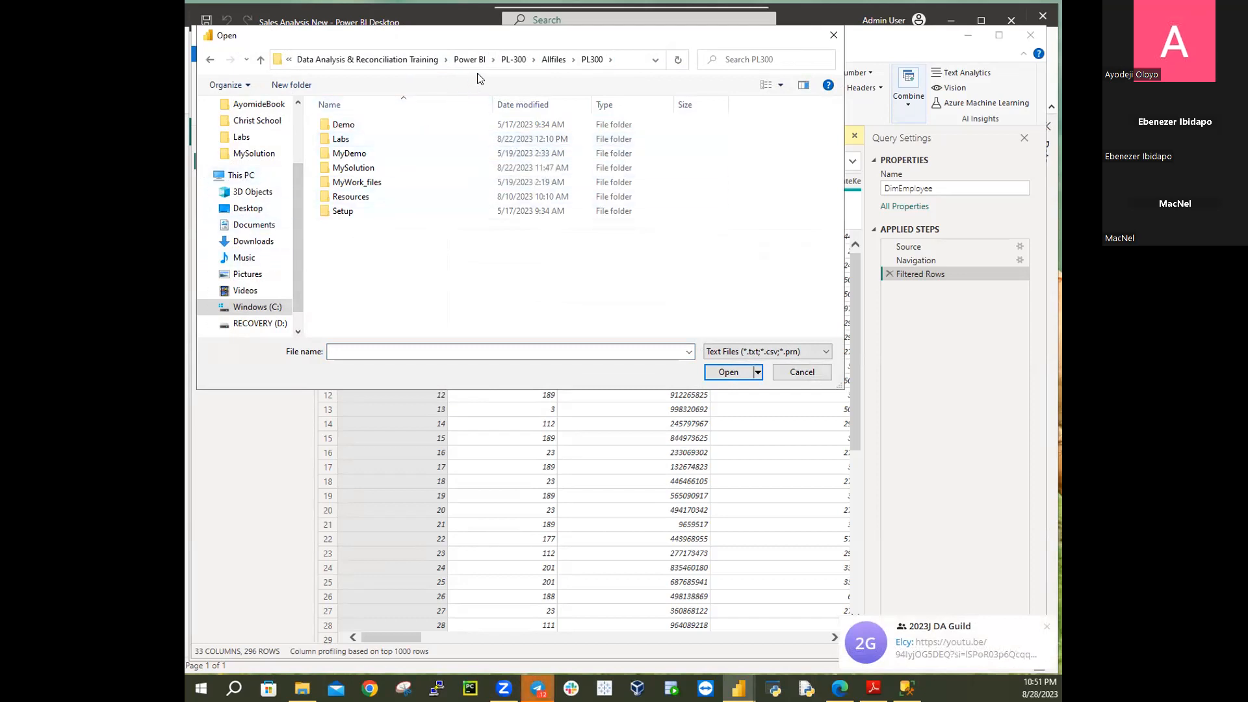
pyautogui.doubleClick(350, 197)
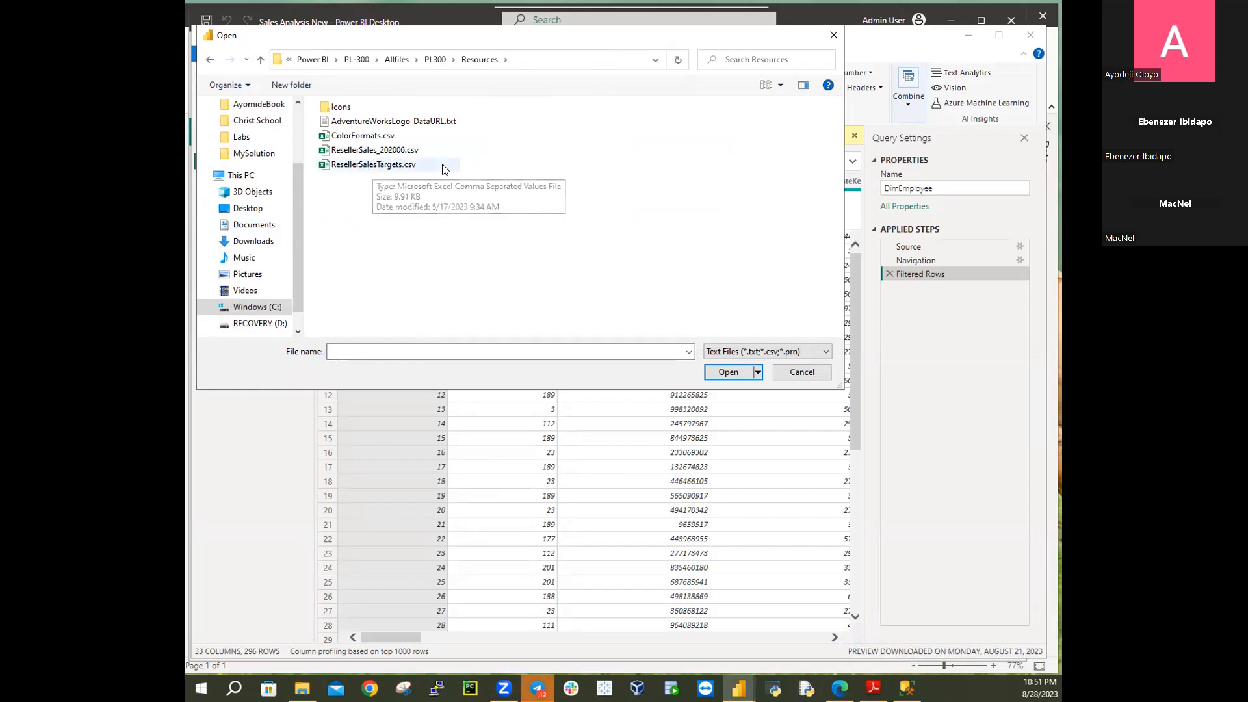
# Preview ResellerSalesTargets.csv from the Resources folder and cancel its import
pyautogui.click(360, 166)
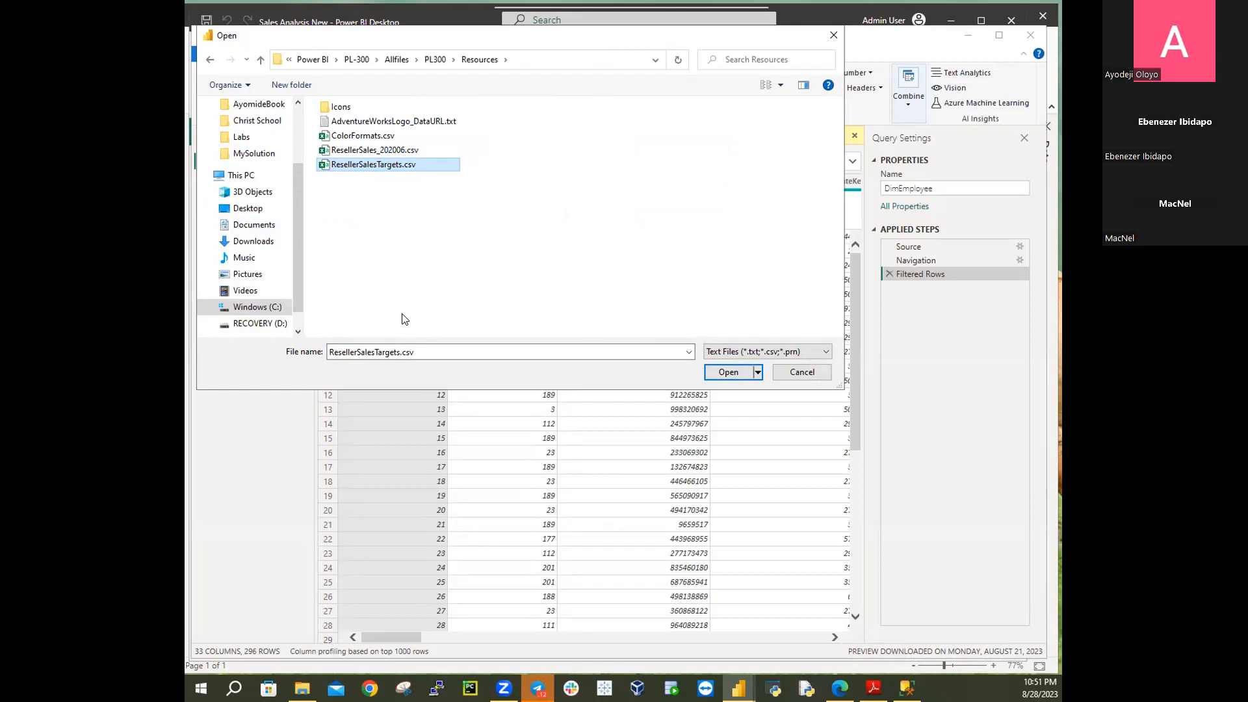
pyautogui.click(391, 171)
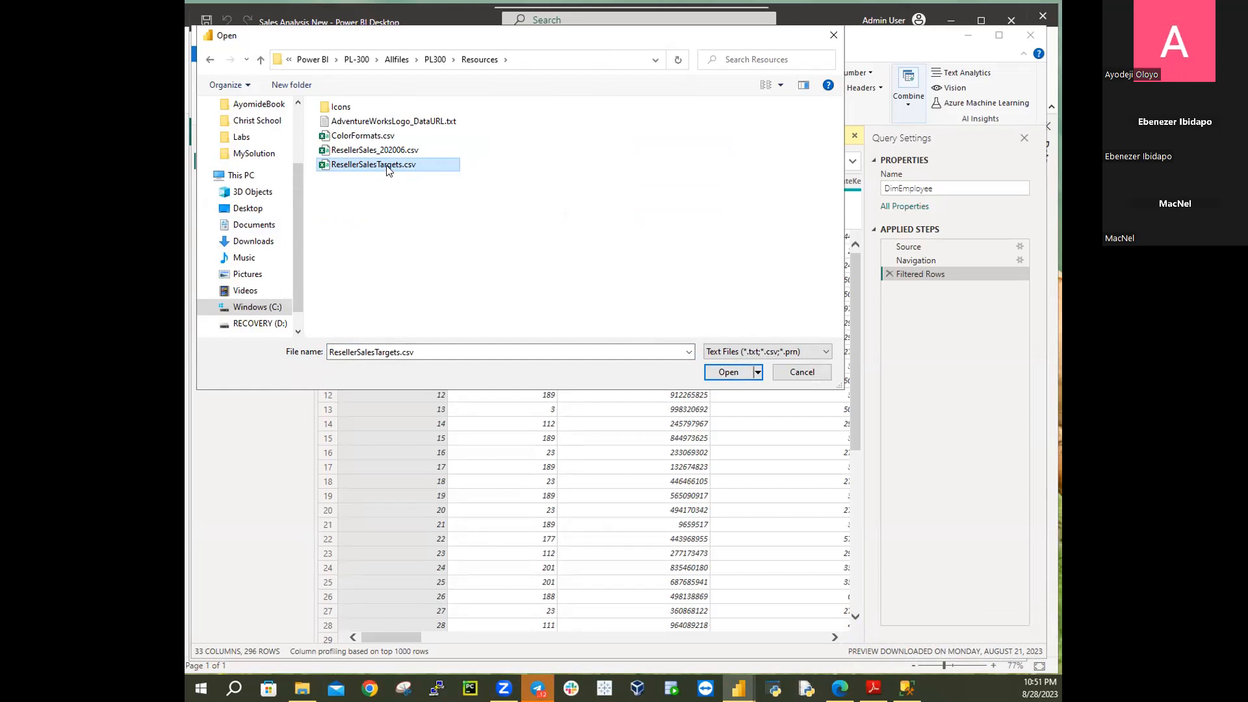
pyautogui.click(727, 373)
pyautogui.click(728, 373)
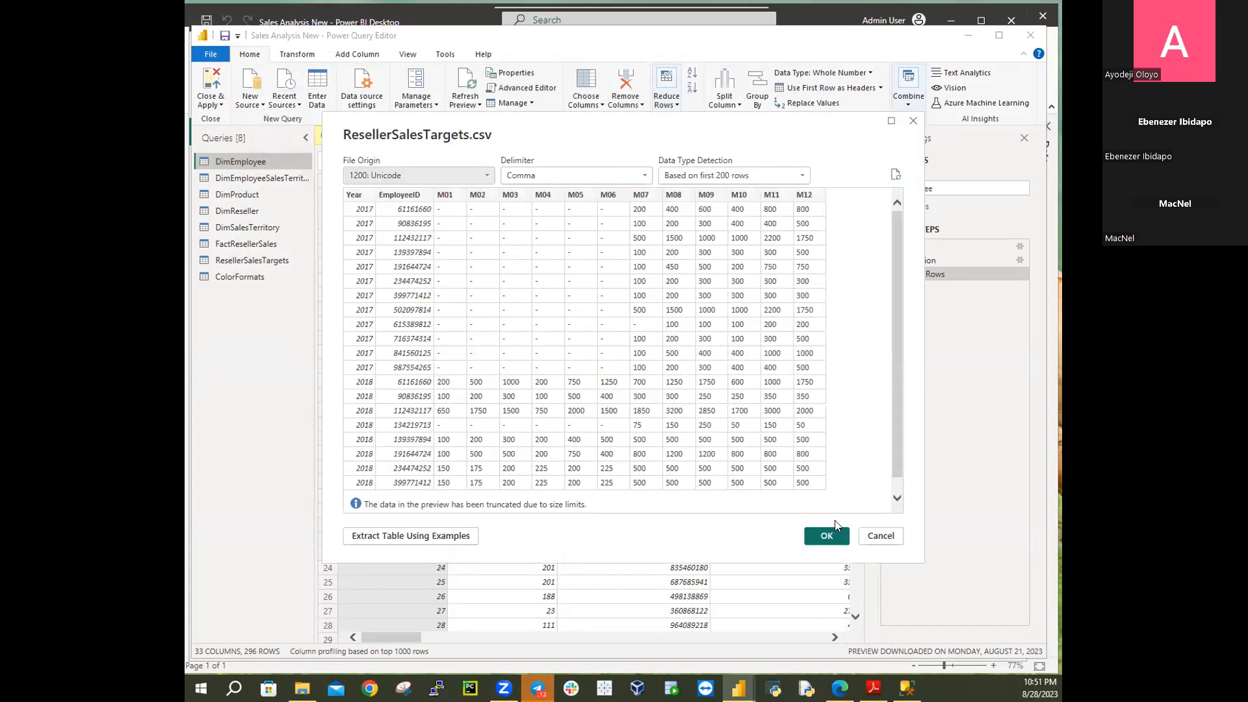
pyautogui.click(892, 537)
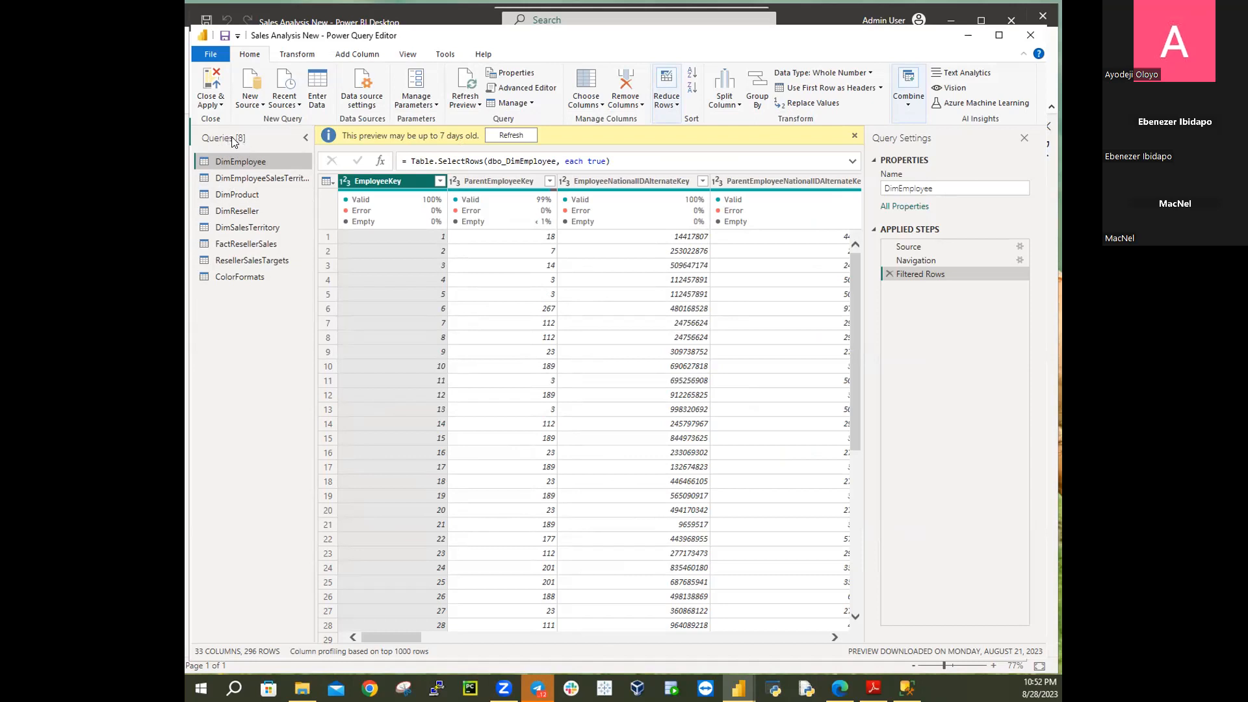
# Start another Text/CSV source, select ColorFormats.csv in the Resources folder, and cancel the import
pyautogui.click(263, 106)
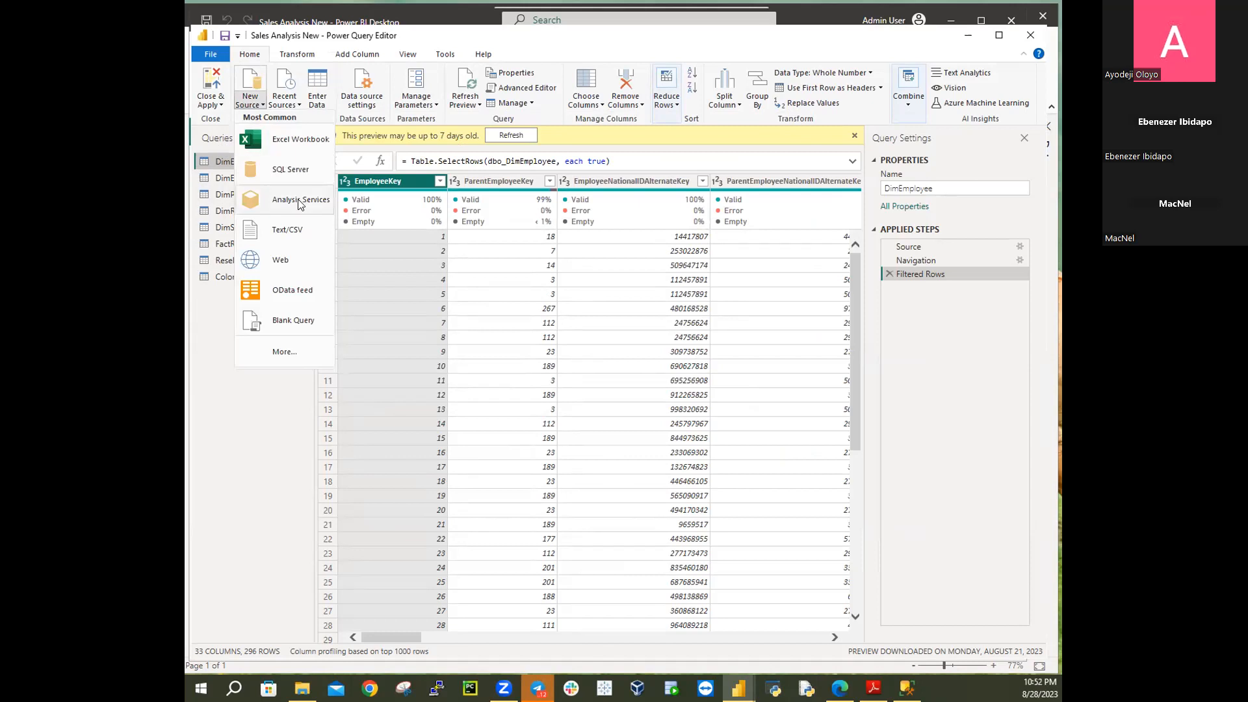
pyautogui.click(286, 229)
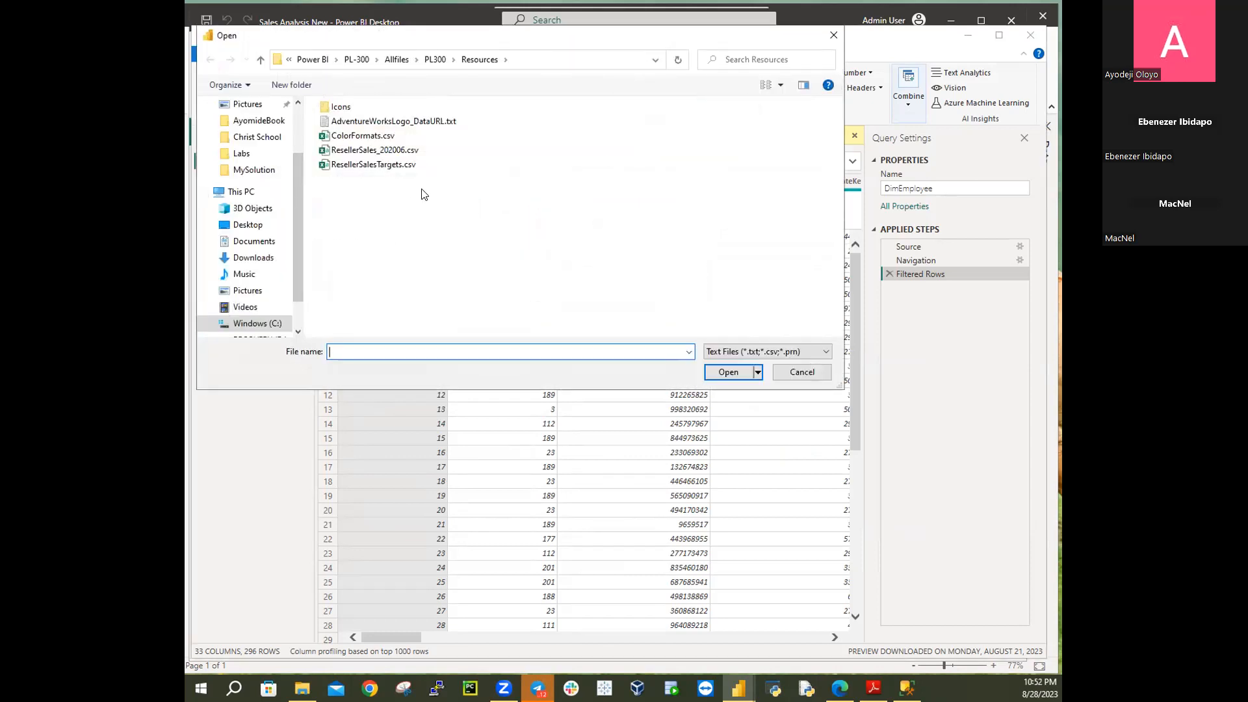
pyautogui.click(370, 137)
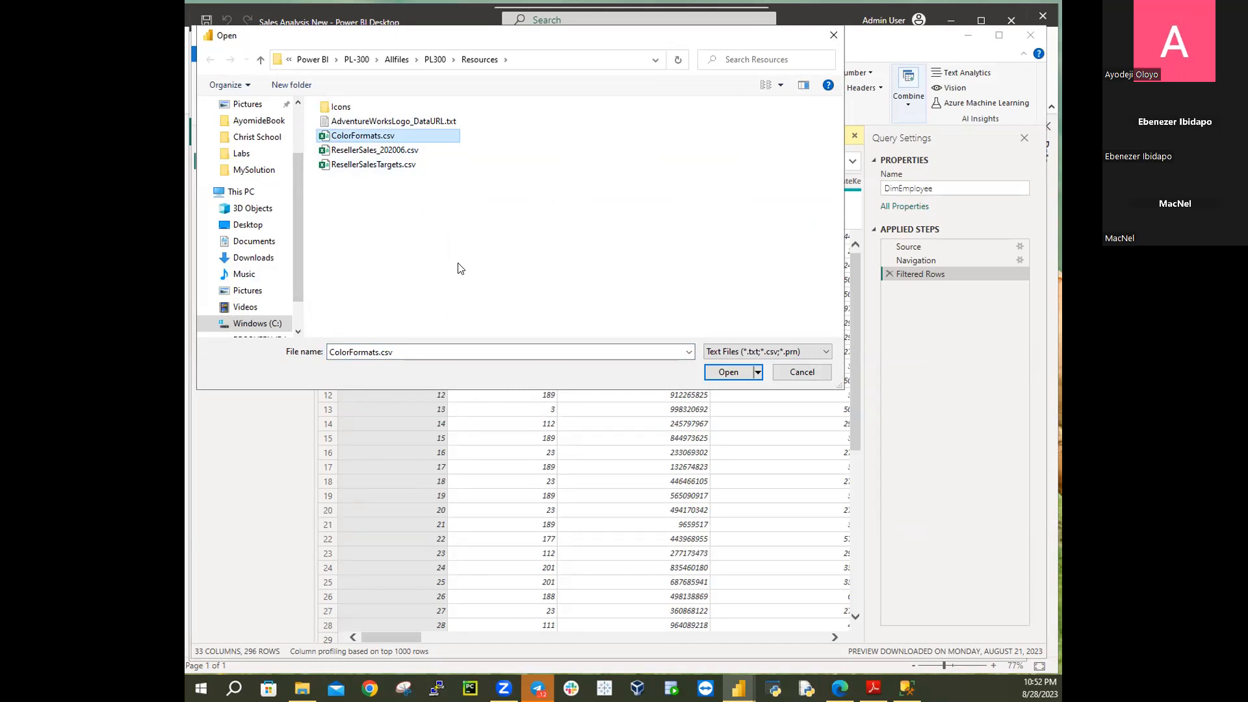
pyautogui.click(801, 372)
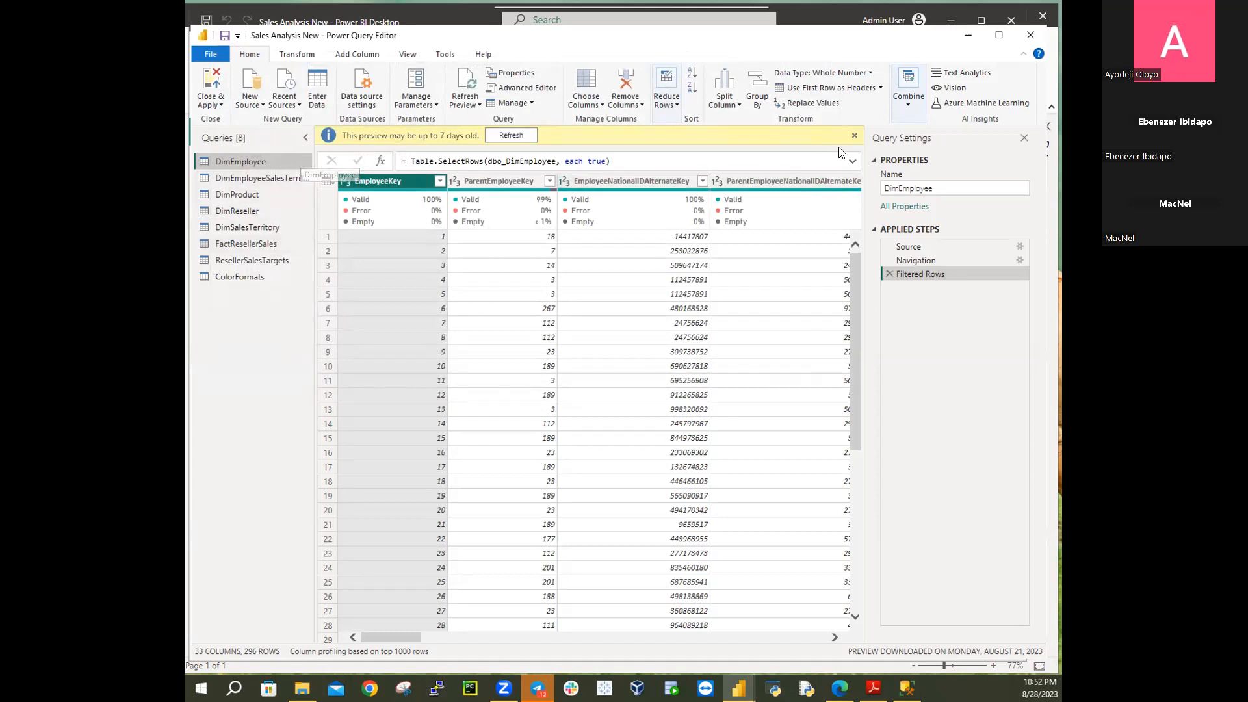
# Dismiss the preview age notice and rename the DimEmployee query as Salesperson
pyautogui.click(855, 135)
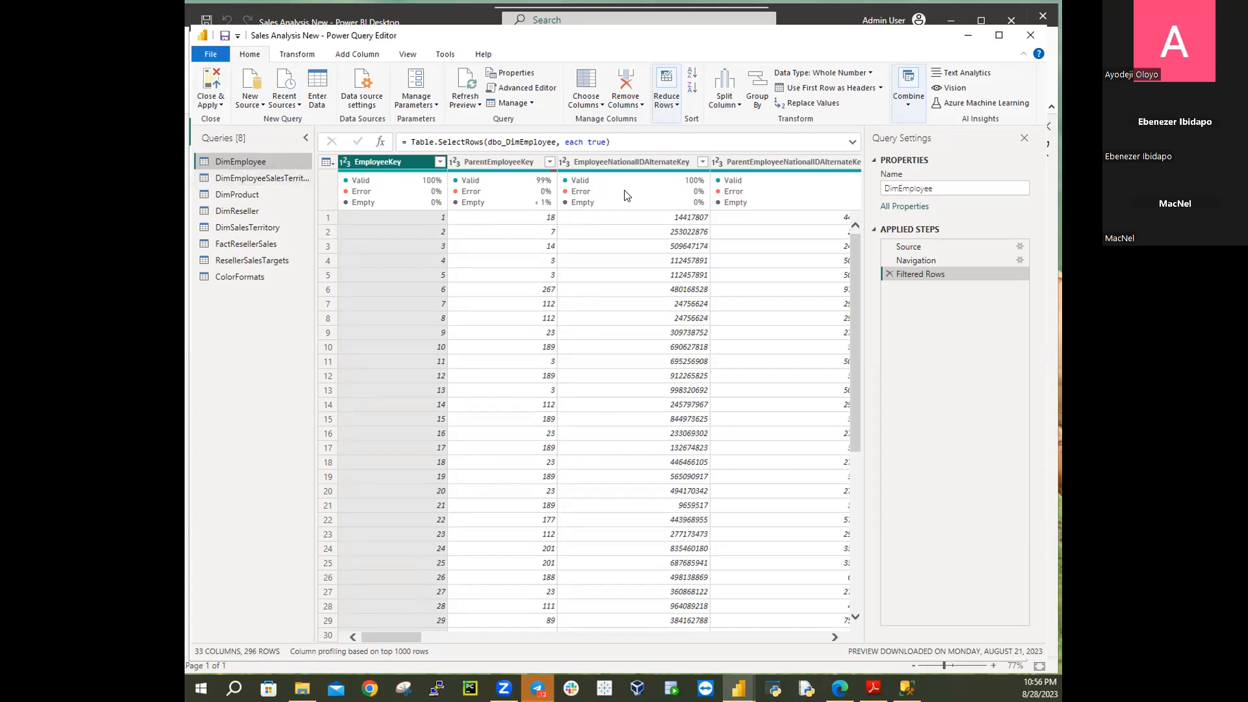
pyautogui.moveTo(618, 188)
pyautogui.doubleClick(935, 188)
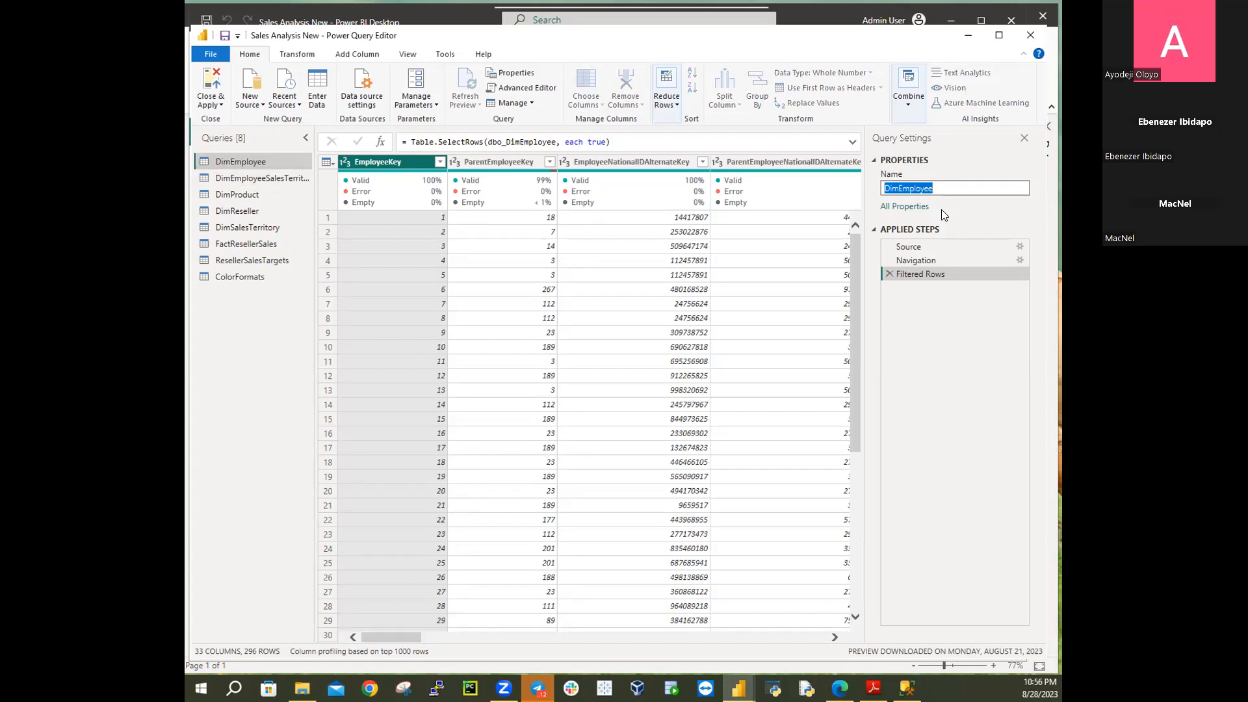
pyautogui.write('Salesperson')
pyautogui.press('Return')
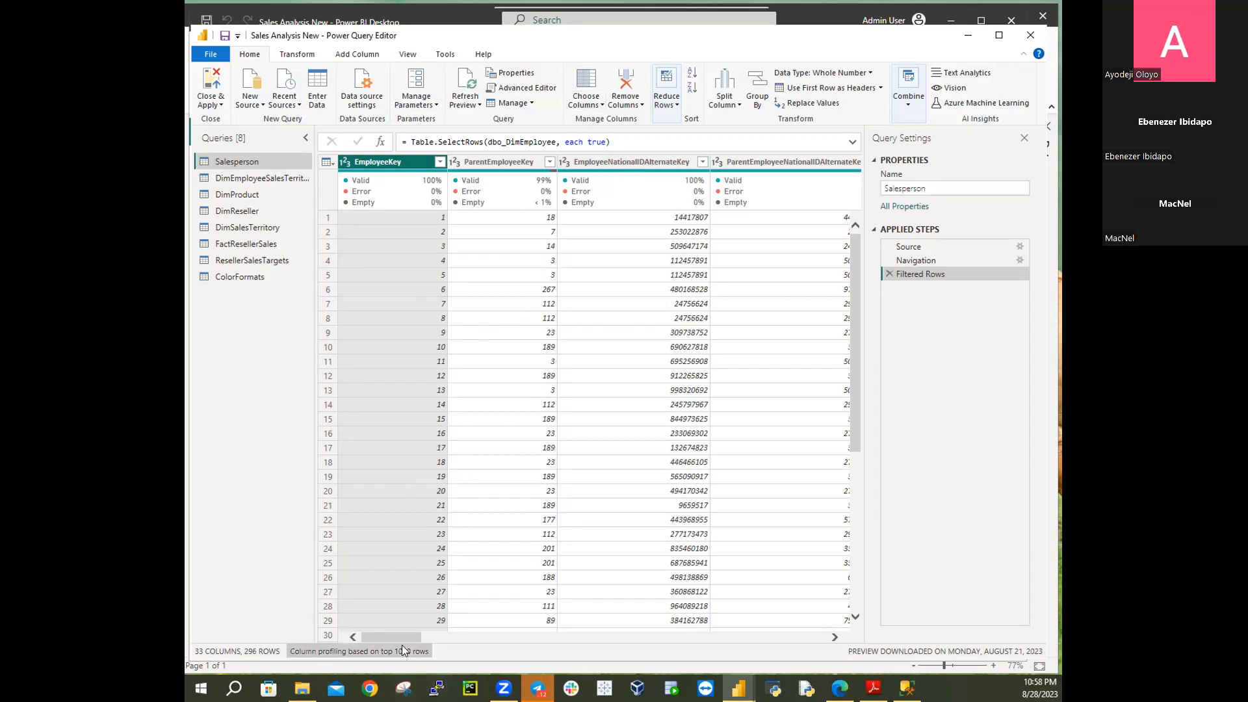
# Open the Go to Column list for the Salesperson query and sort its columns by Name
pyautogui.moveTo(401, 636)
pyautogui.mouseDown()
pyautogui.moveTo(818, 642)
pyautogui.moveTo(412, 637)
pyautogui.mouseUp()
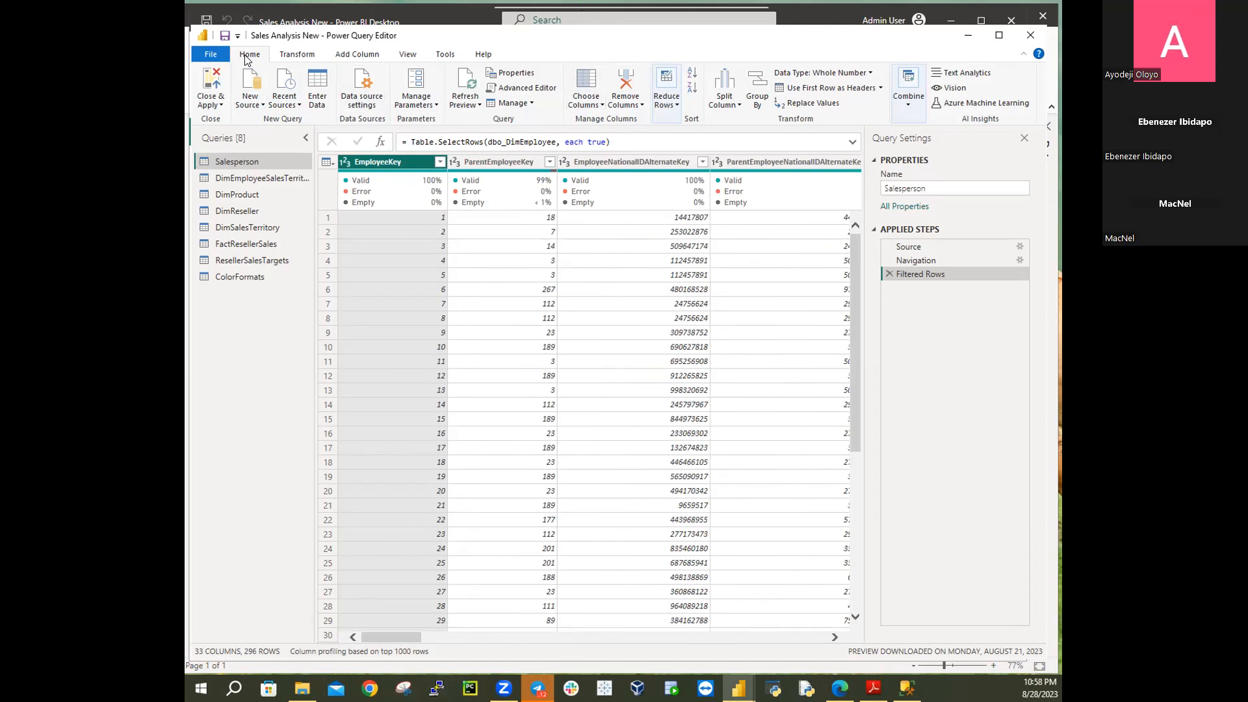
pyautogui.click(602, 106)
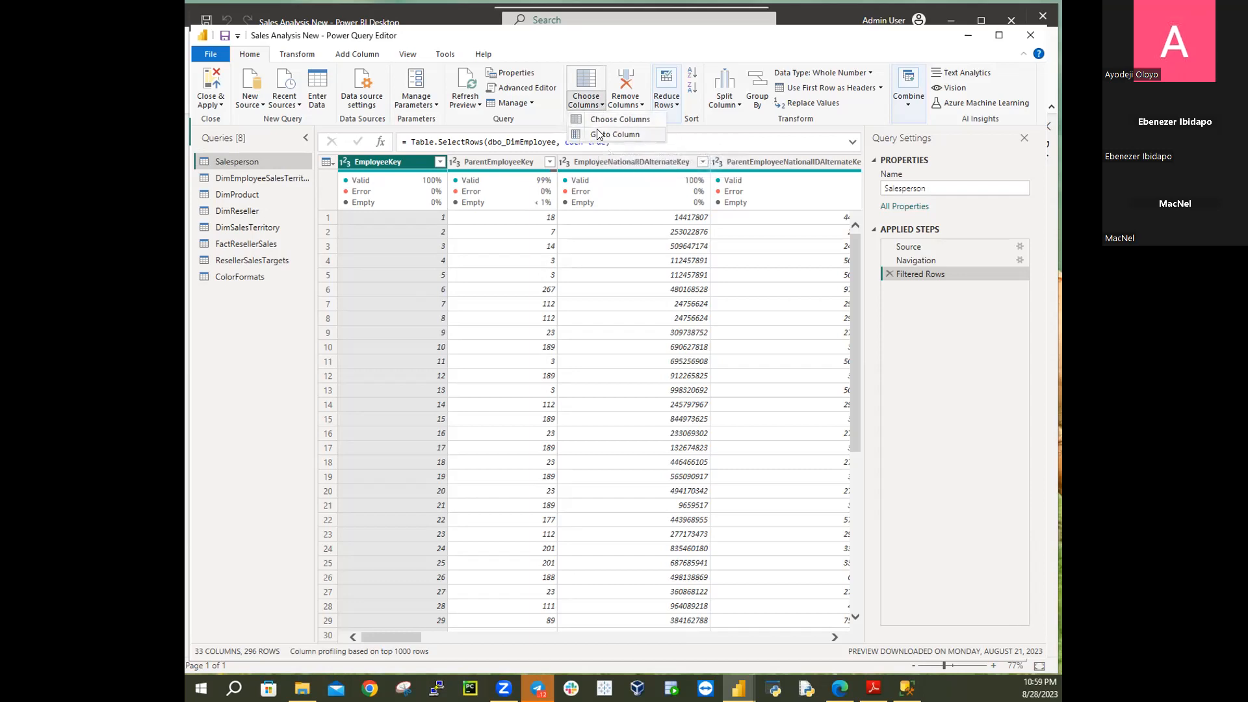
pyautogui.click(599, 134)
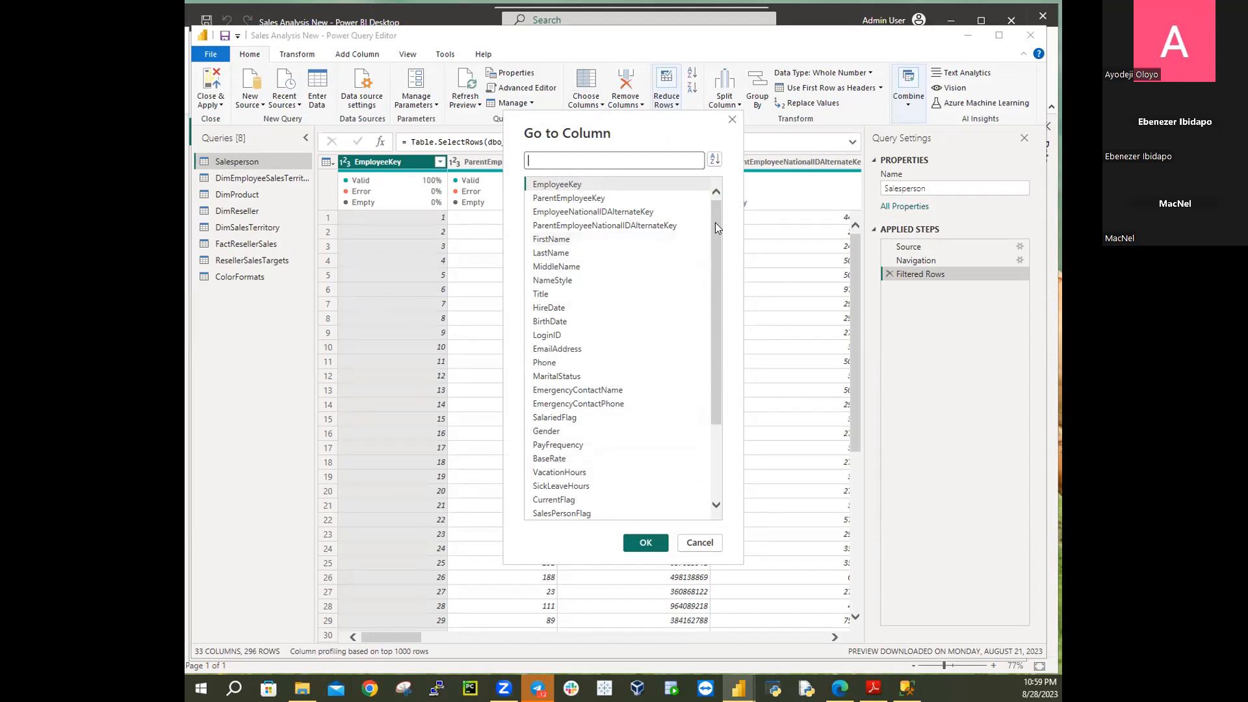
pyautogui.moveTo(716, 223); pyautogui.dragTo(715, 308)
pyautogui.moveTo(714, 401); pyautogui.dragTo(715, 195)
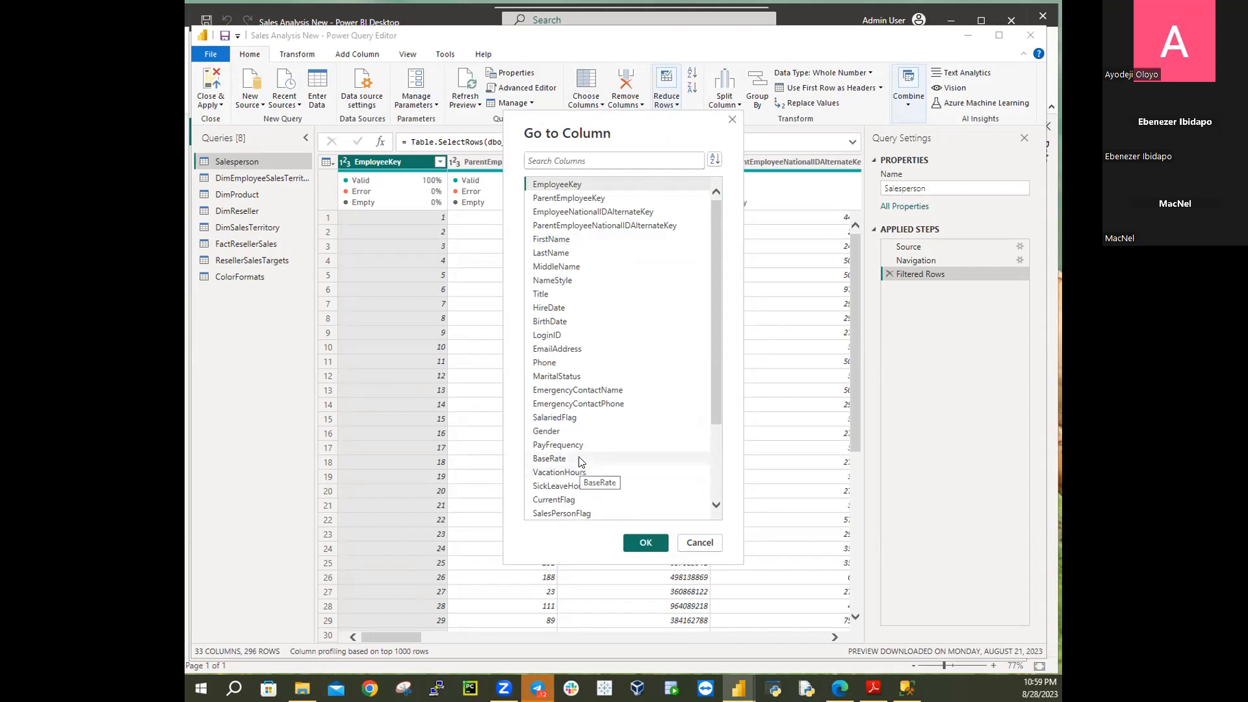
pyautogui.click(714, 161)
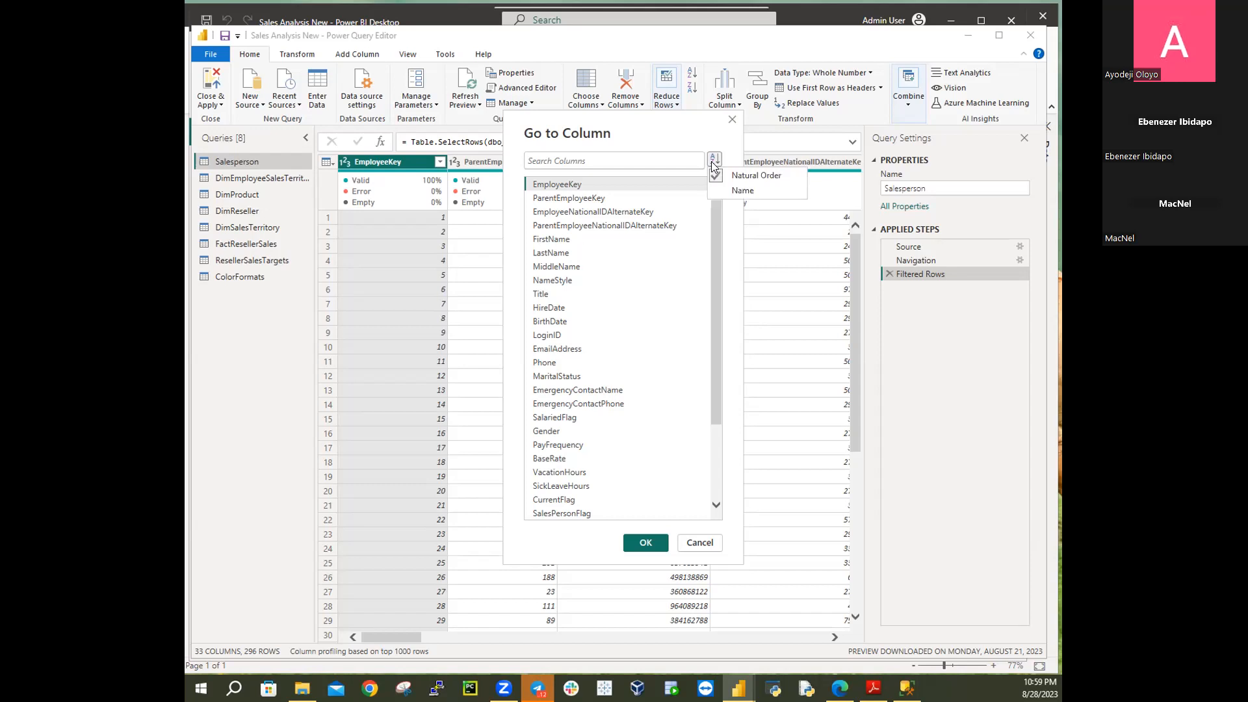
pyautogui.click(753, 189)
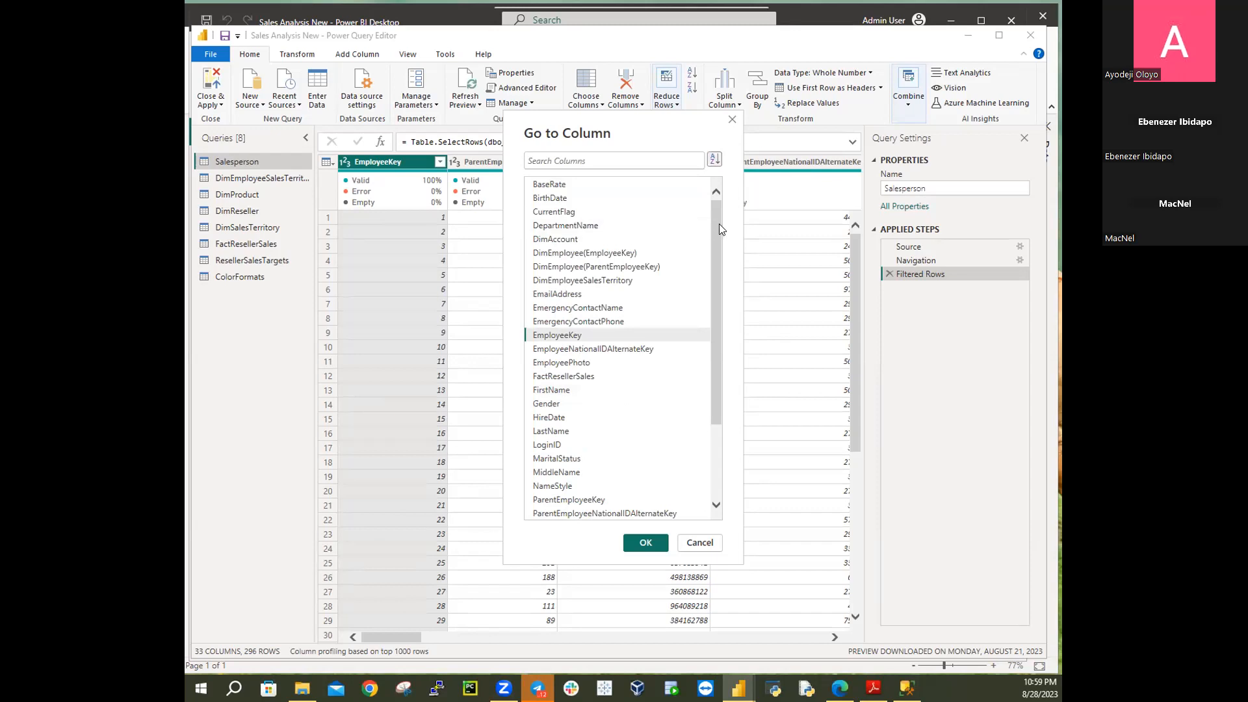
# Find SalesPersonFlag in the sorted column list and go to that column
pyautogui.moveTo(718, 228)
pyautogui.mouseDown()
pyautogui.moveTo(719, 335)
pyautogui.moveTo(715, 214)
pyautogui.mouseUp()
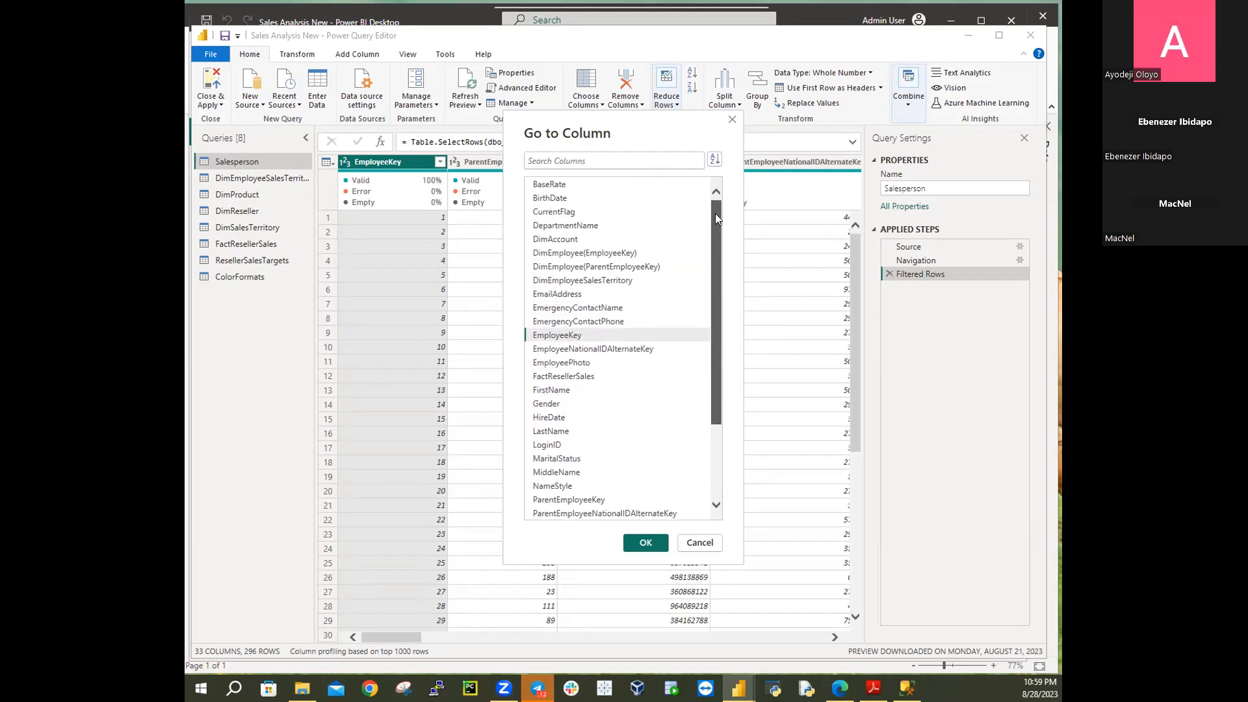
pyautogui.moveTo(715, 213); pyautogui.dragTo(716, 269)
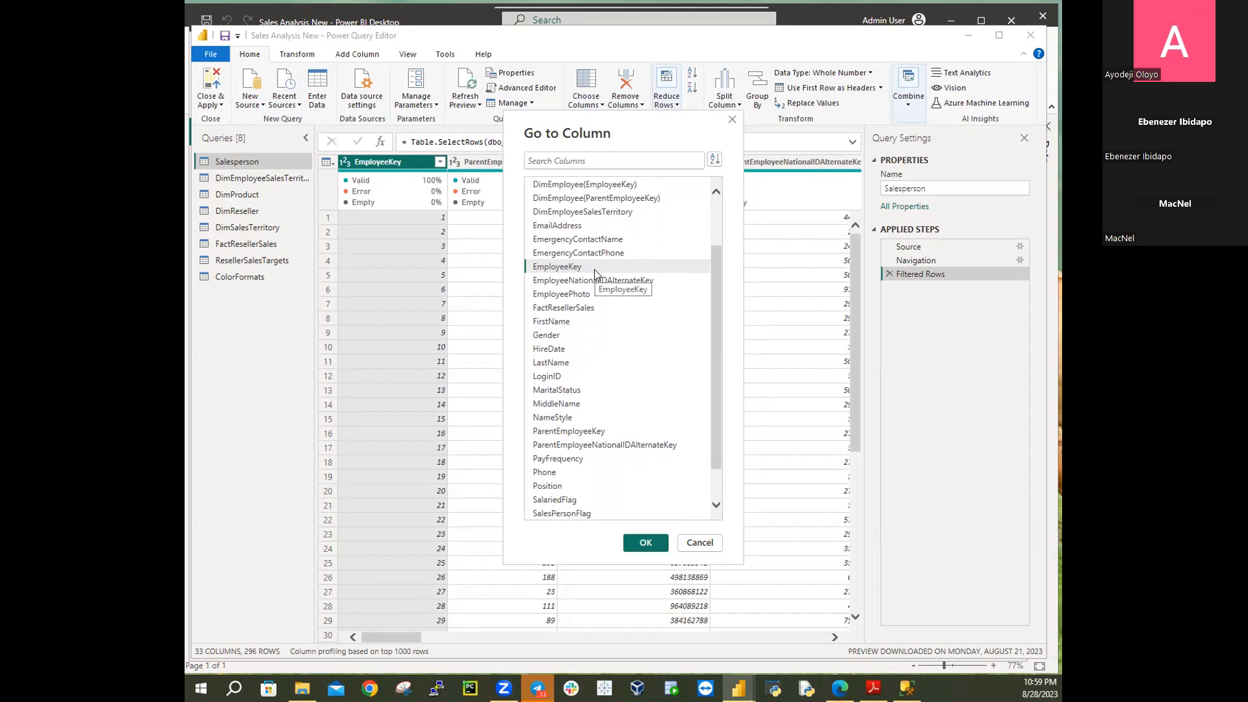
pyautogui.scroll(-1, 619, 320)
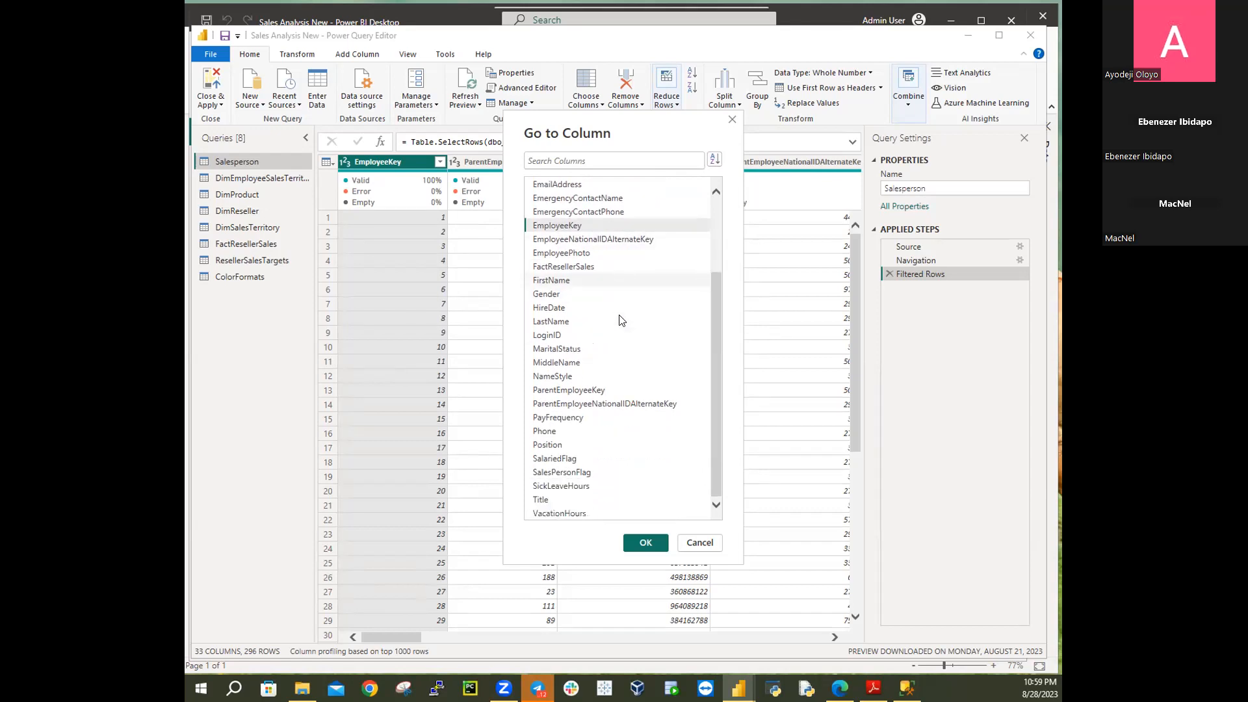
pyautogui.click(569, 474)
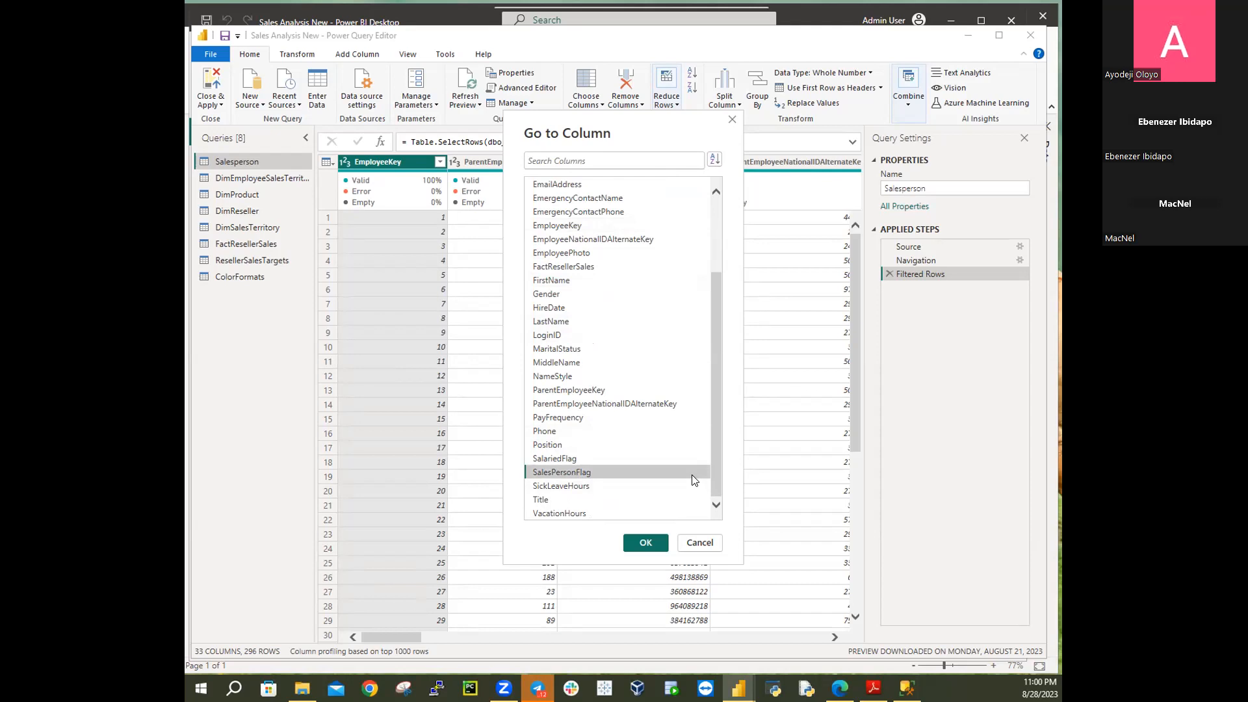
pyautogui.click(645, 544)
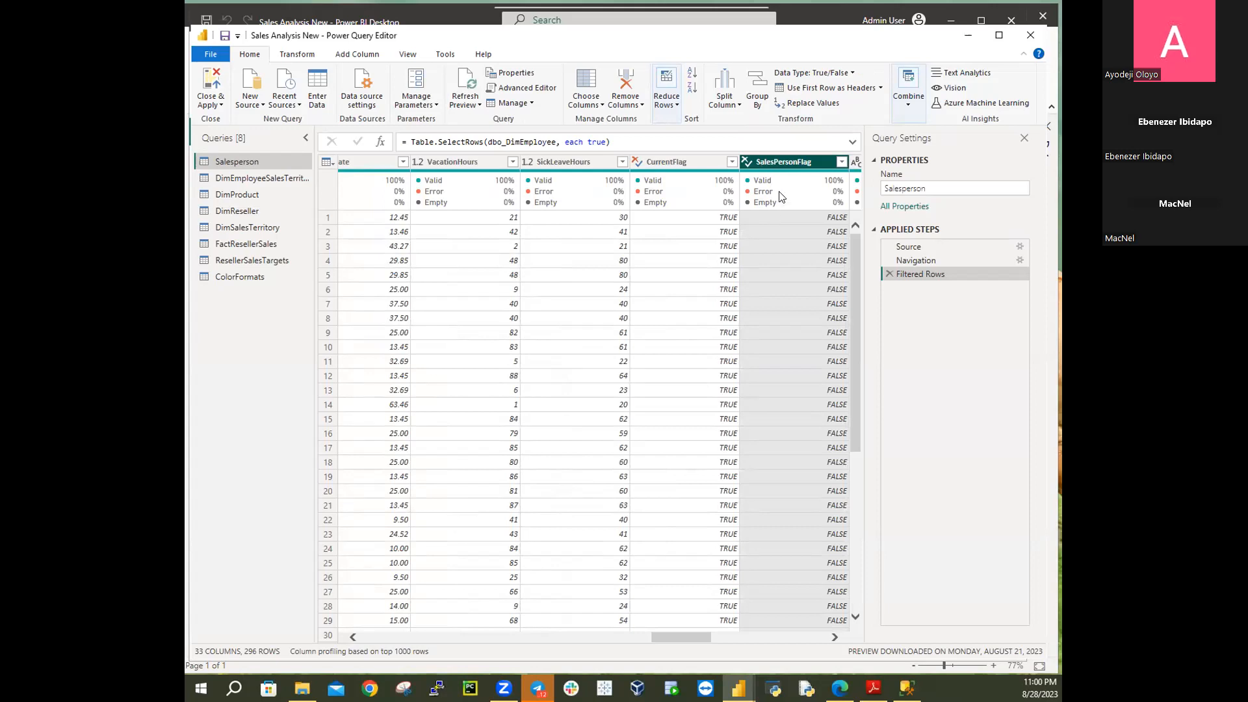
# Filter the SalesPersonFlag column to keep only TRUE rows
pyautogui.moveTo(839, 182)
pyautogui.click(841, 163)
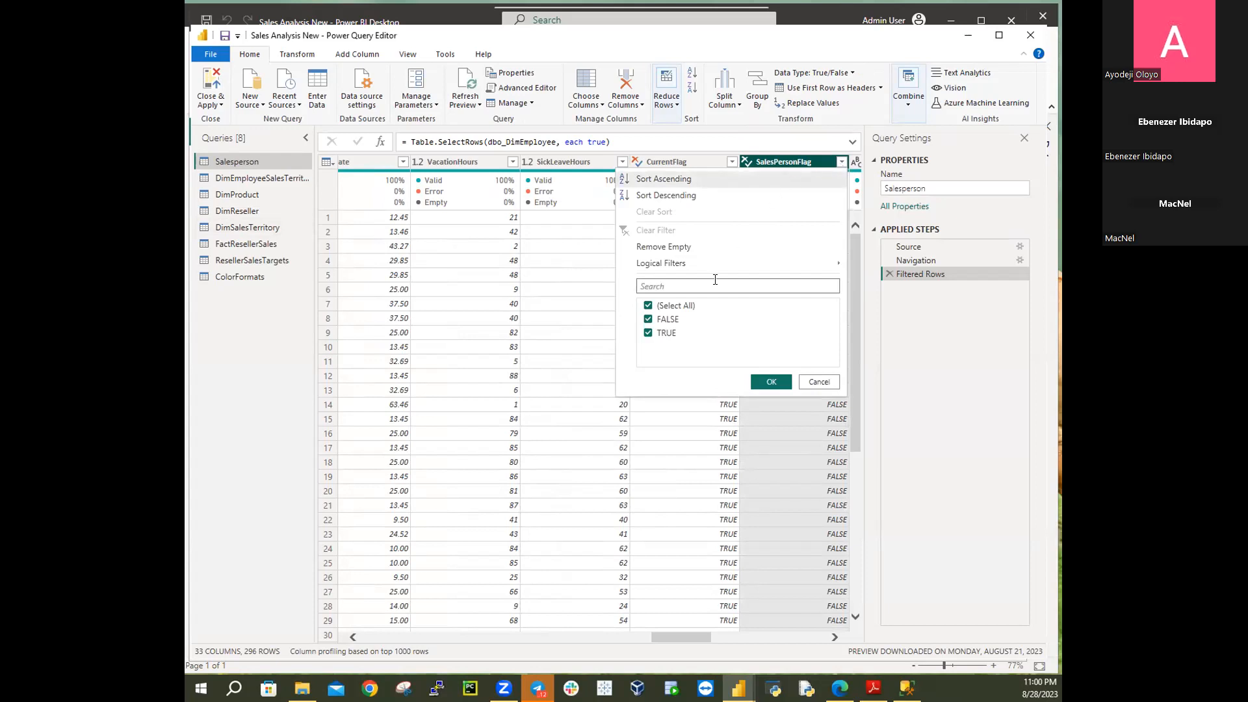
pyautogui.click(649, 306)
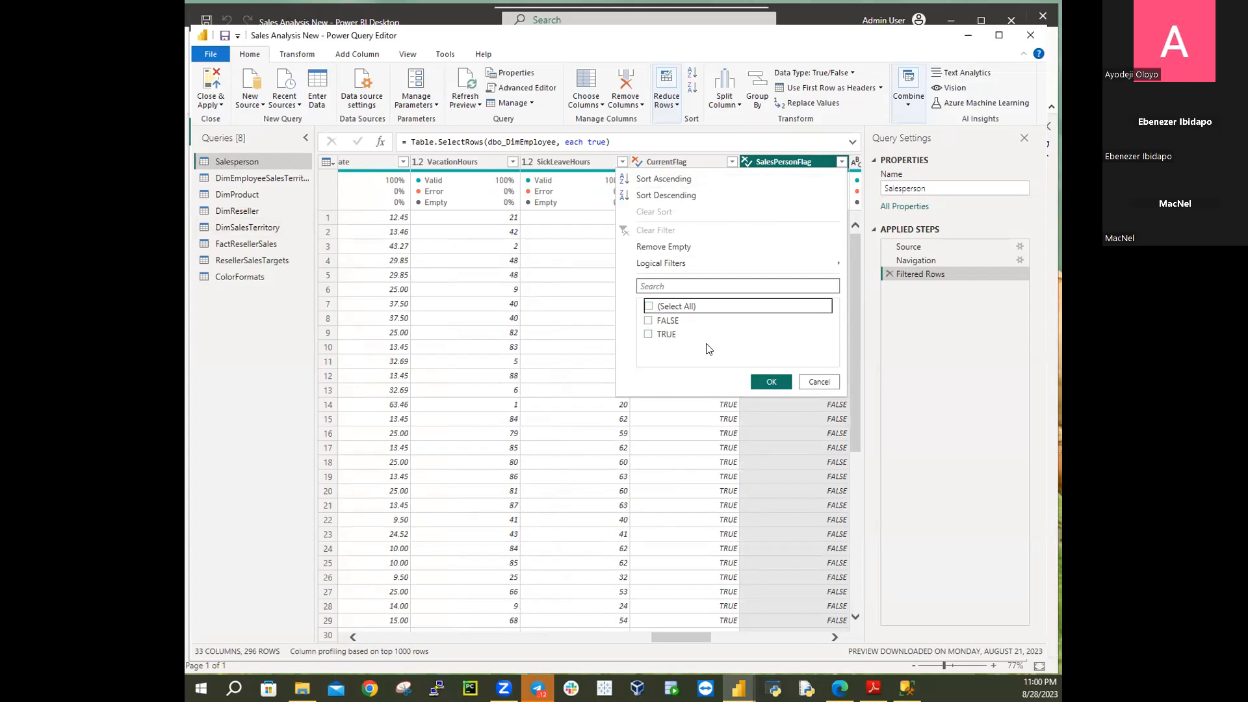
pyautogui.click(649, 335)
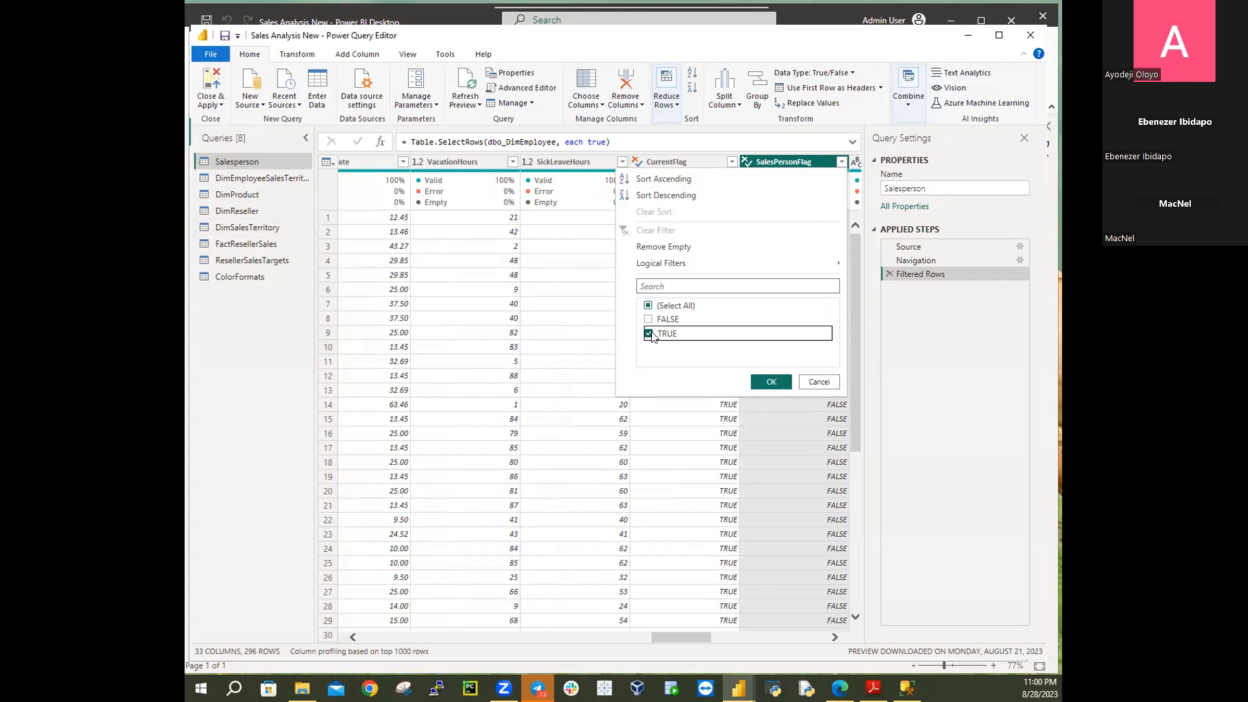
pyautogui.click(768, 384)
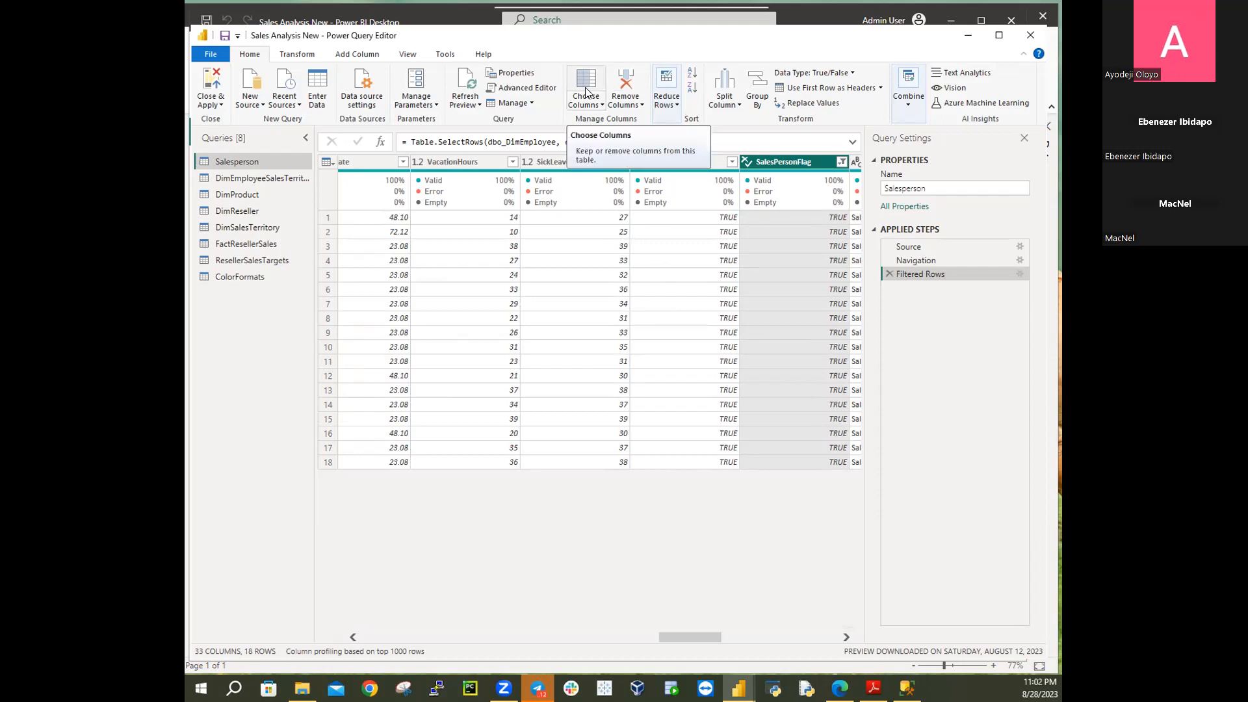
# Keep only the EmployeeKey, EmployeeNationalIDAlternateKey, FirstName, LastName, Title and EmailAddress columns in the Salesperson query
pyautogui.click(604, 105)
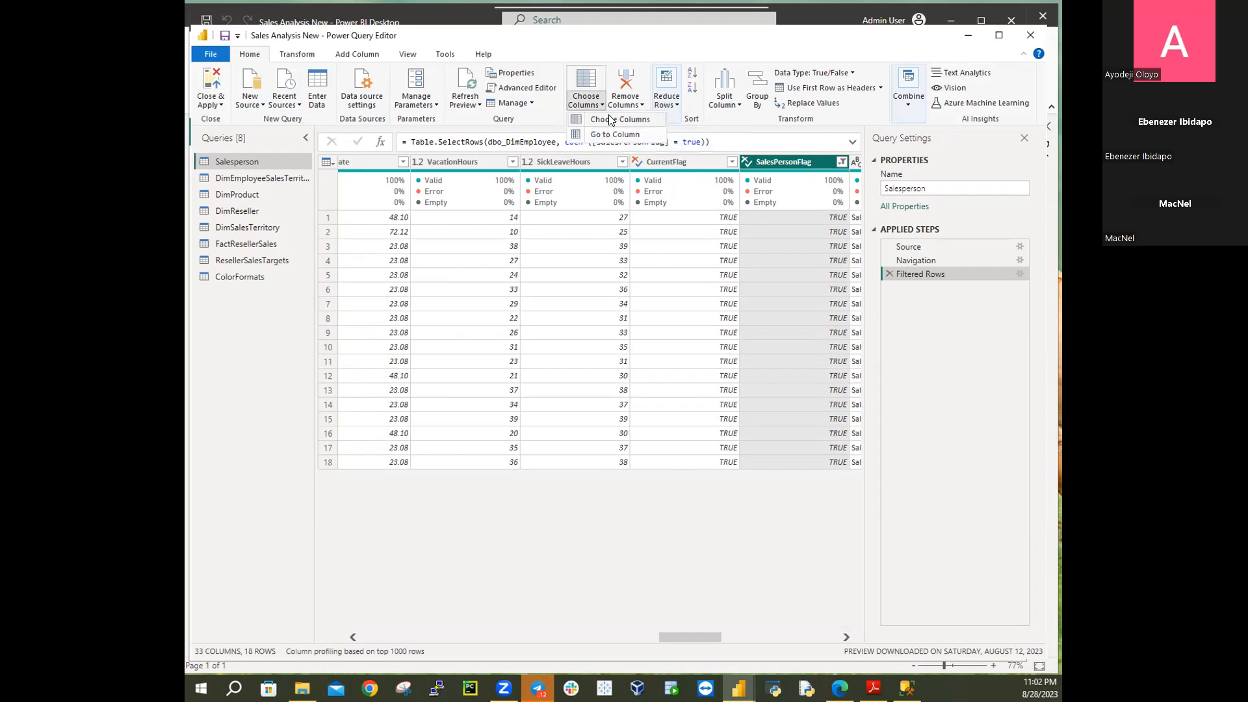
pyautogui.click(611, 120)
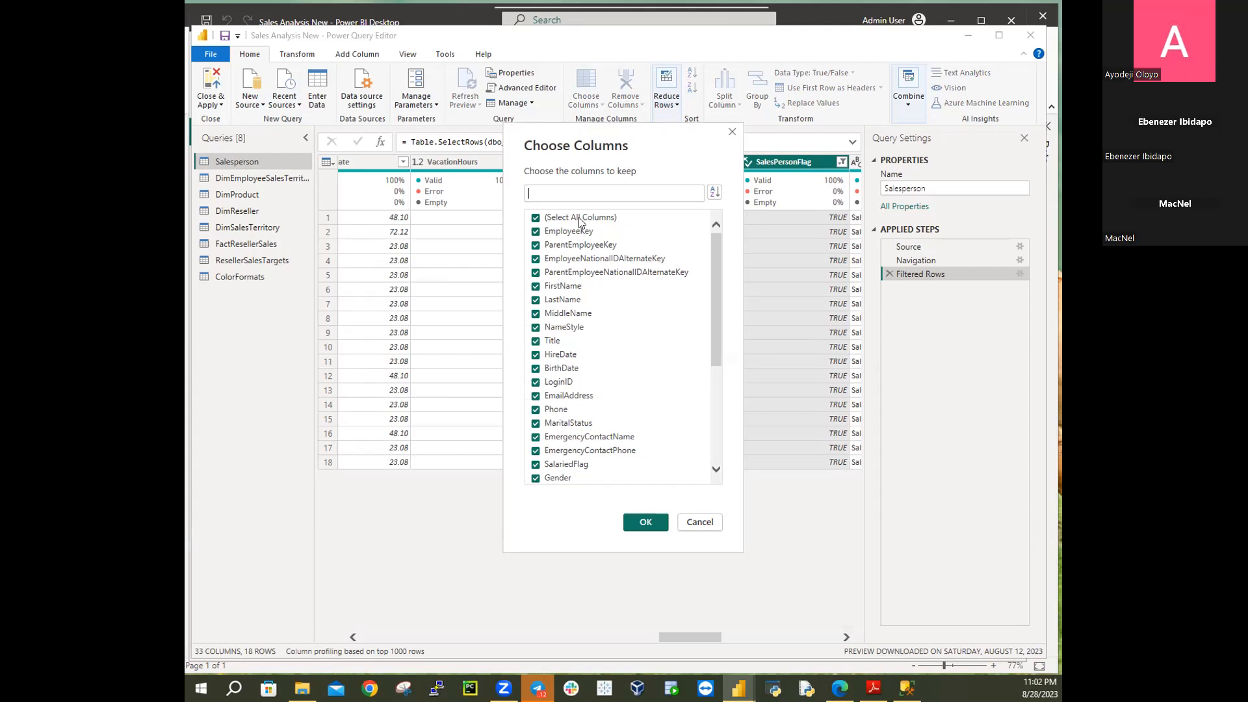
pyautogui.click(537, 221)
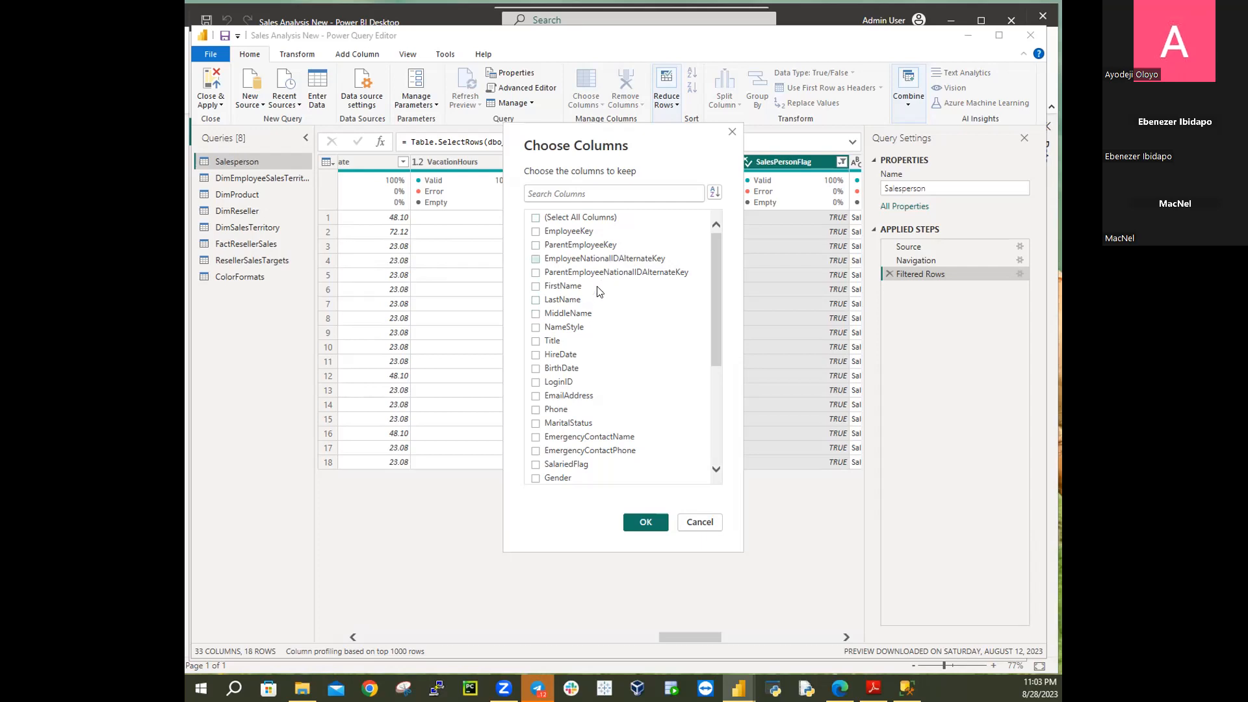
pyautogui.click(536, 233)
pyautogui.click(537, 288)
pyautogui.click(535, 300)
pyautogui.click(537, 396)
pyautogui.click(644, 522)
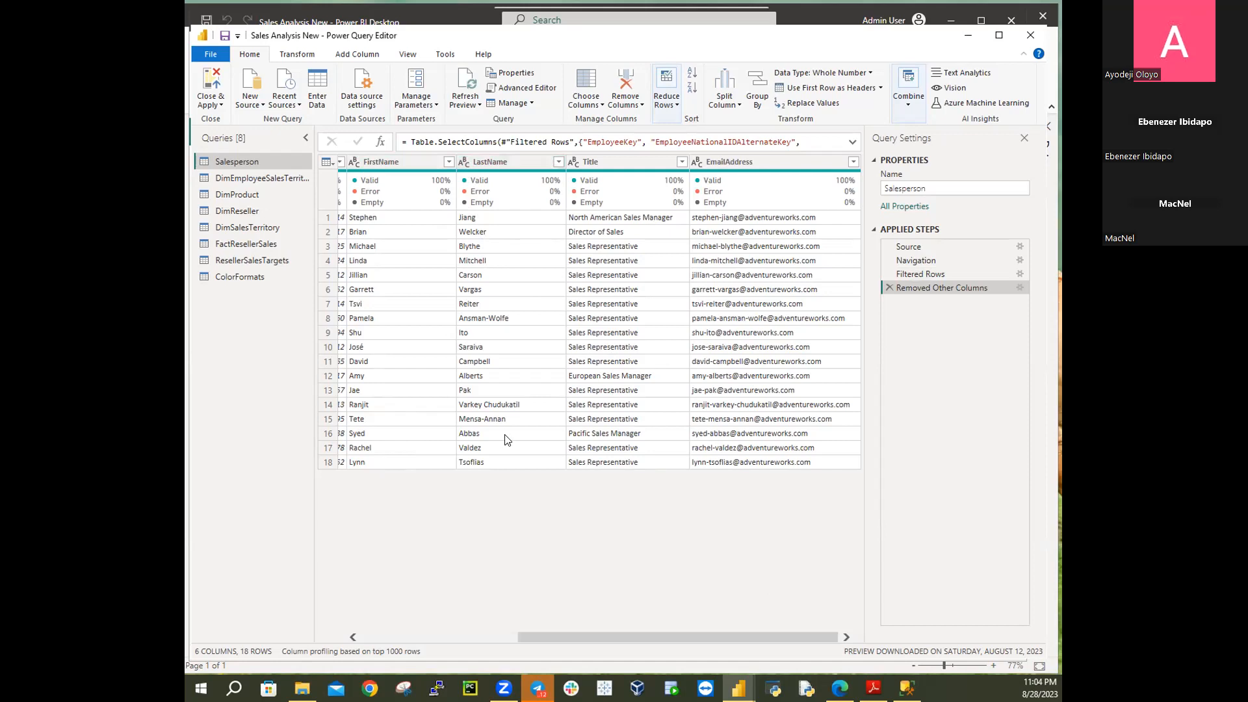
# Start merging the FirstName and LastName columns, in that order, with Space as the separator
pyautogui.moveTo(552, 635); pyautogui.dragTo(429, 611)
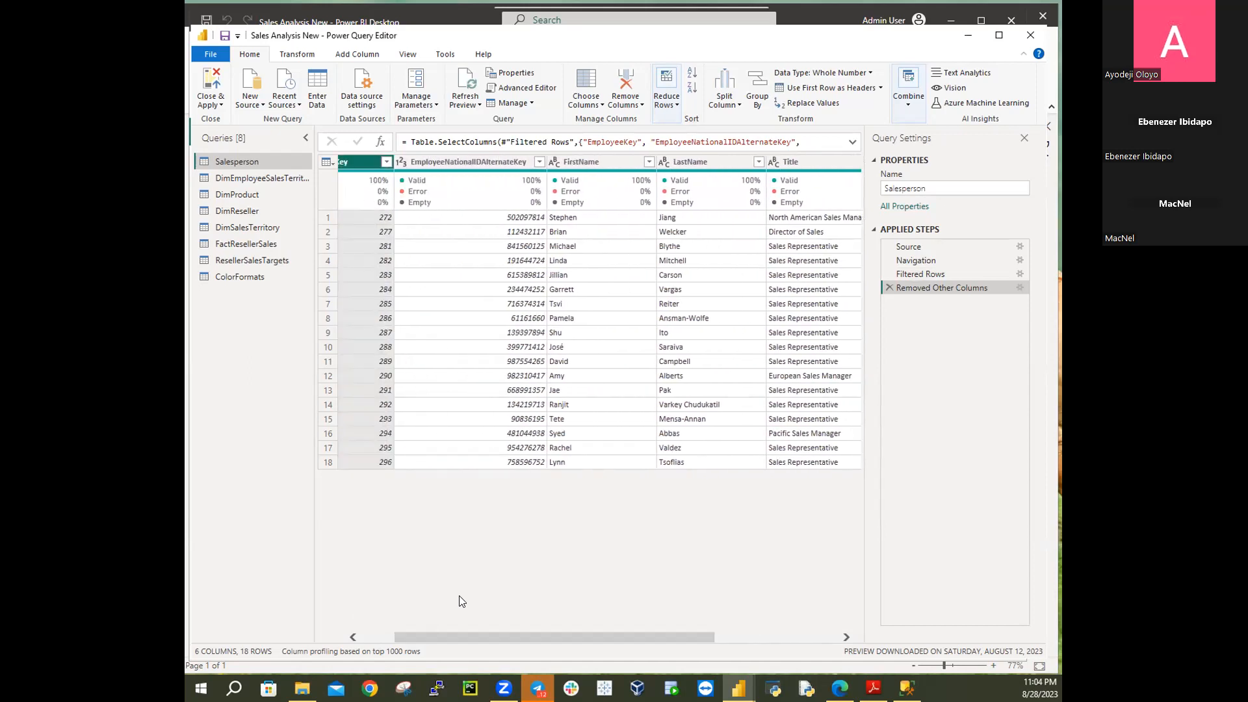
pyautogui.click(594, 162)
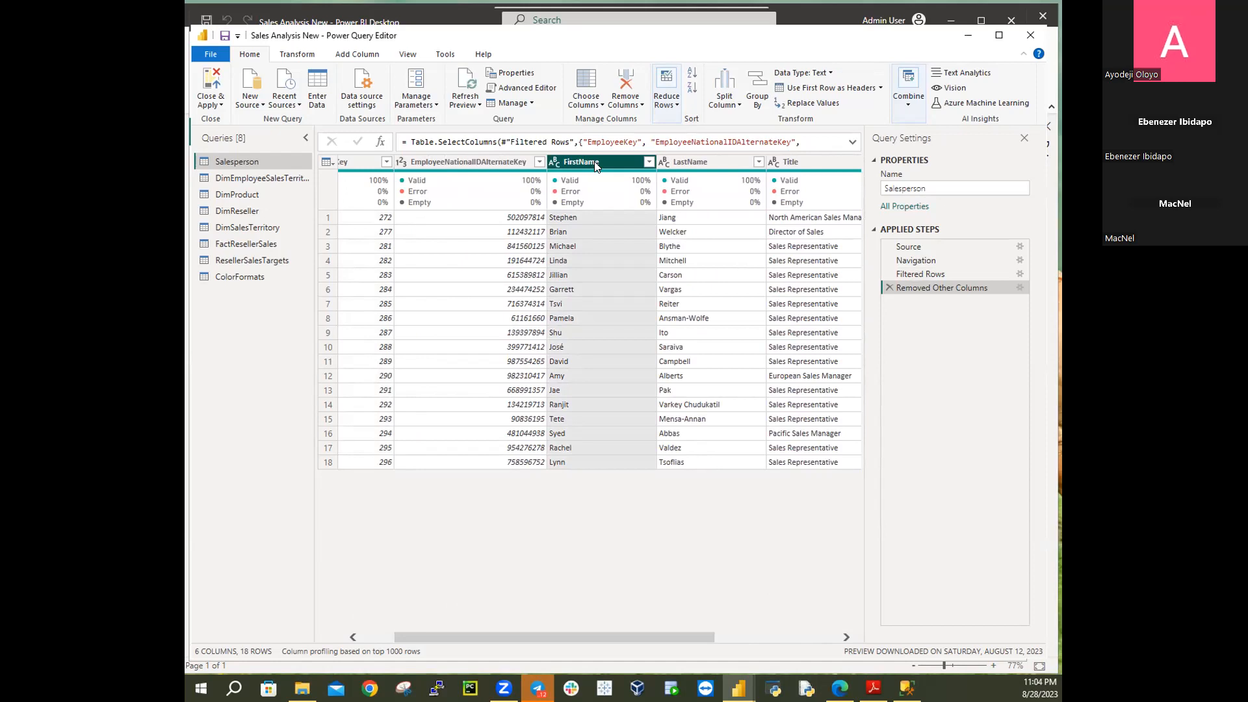
pyautogui.keyDown('ctrl'); pyautogui.click(715, 163); pyautogui.keyUp('ctrl')
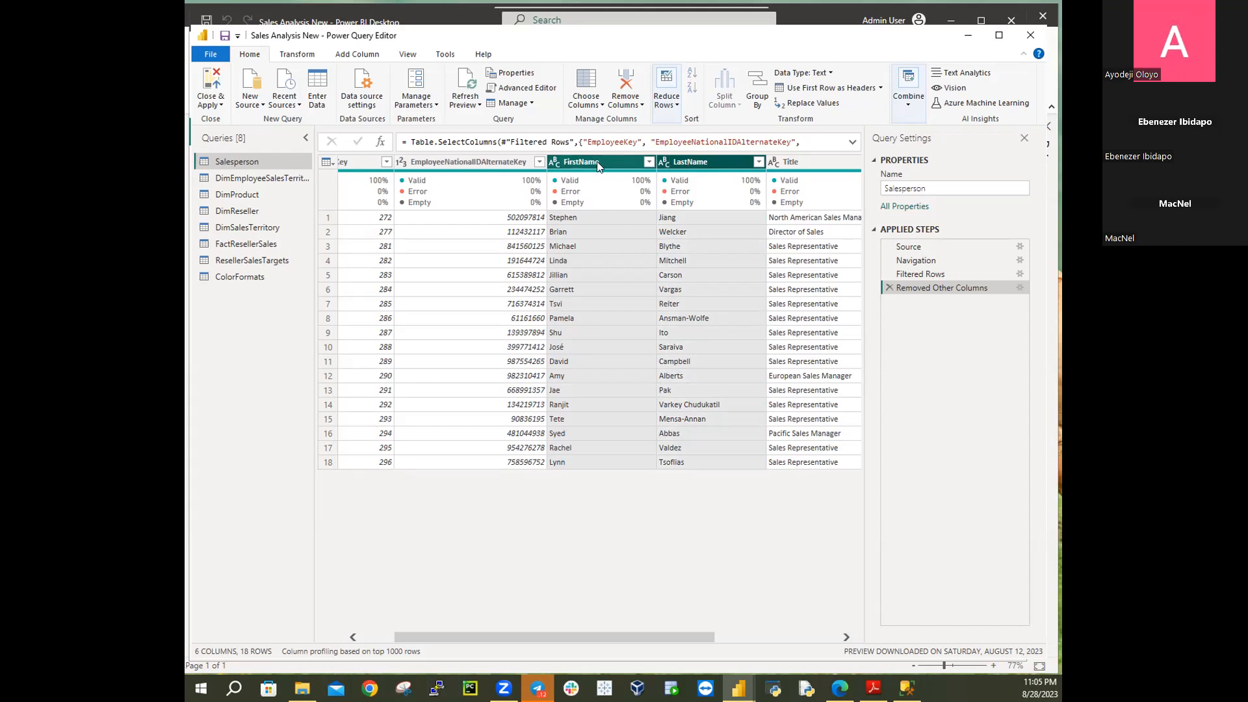
pyautogui.rightClick(697, 167)
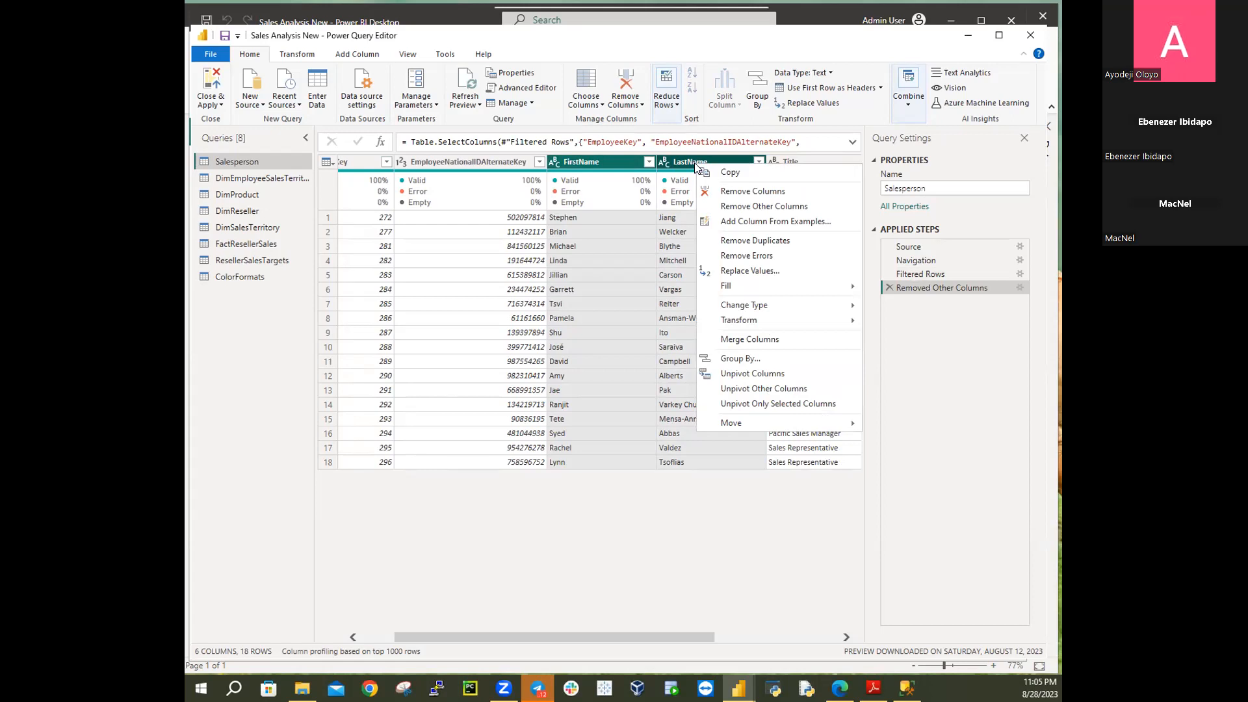
pyautogui.click(758, 340)
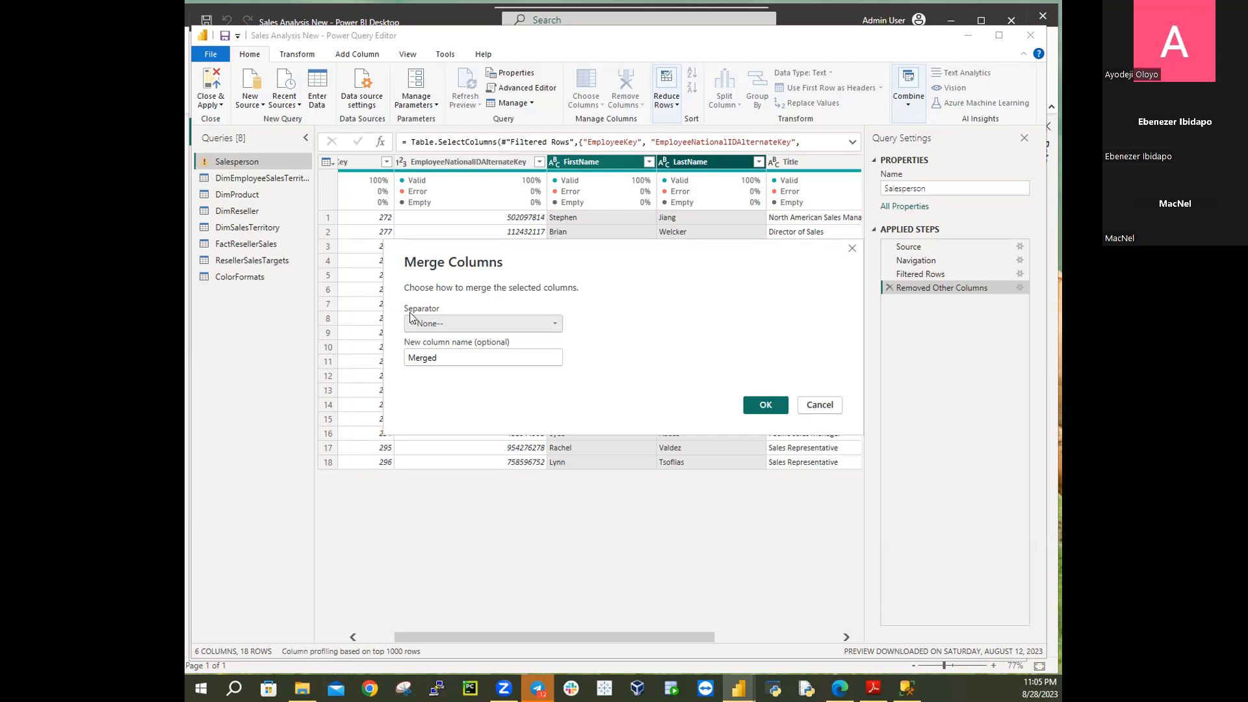
pyautogui.click(448, 325)
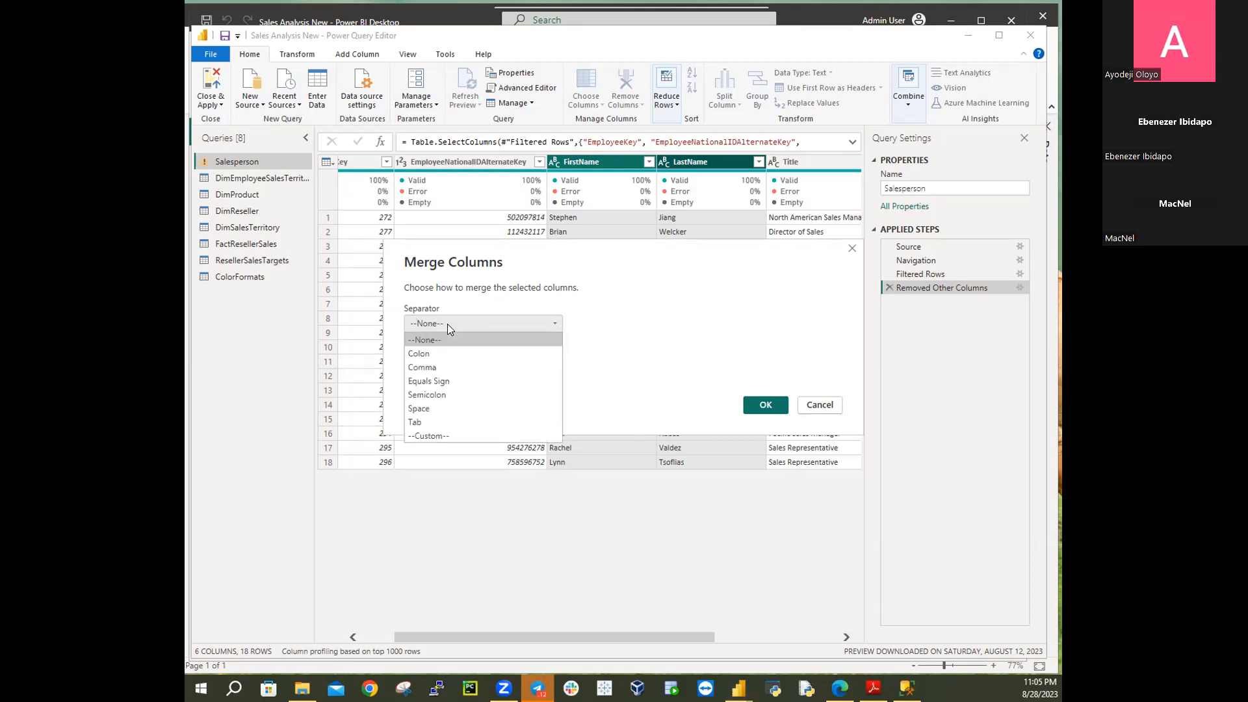
pyautogui.click(430, 410)
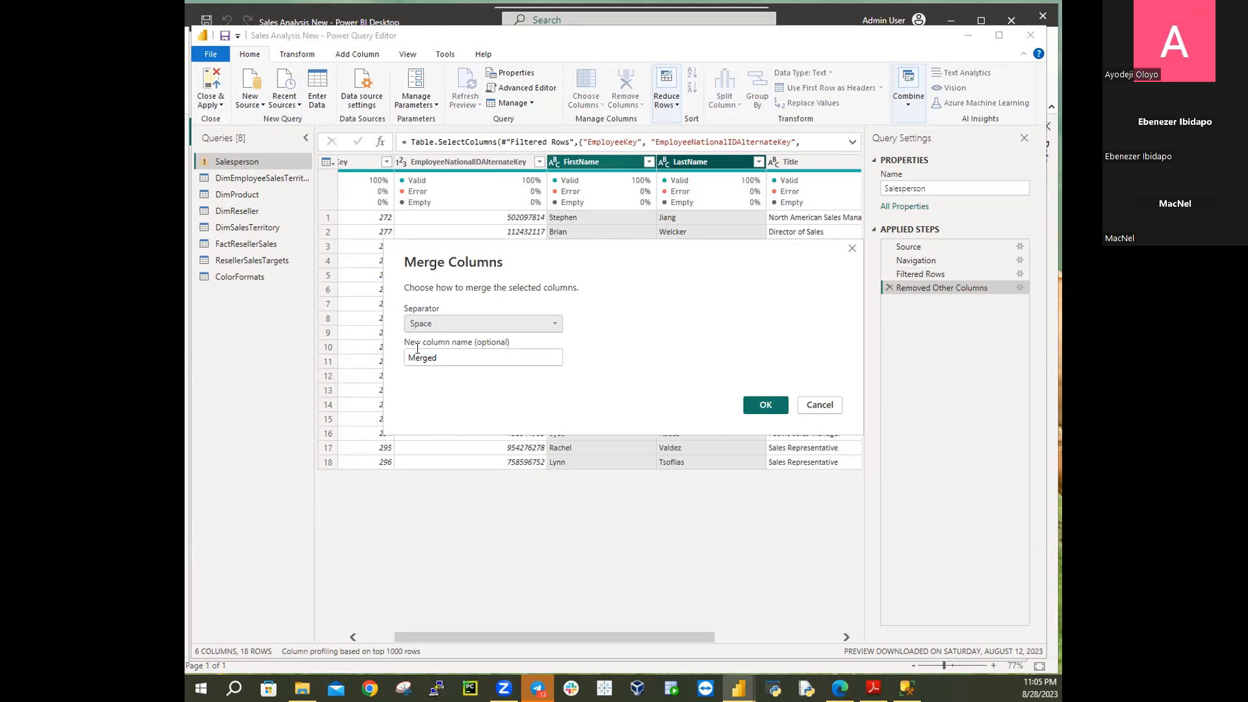
# Name the merged column Salesperson and apply the merge
pyautogui.click(452, 358)
pyautogui.press('BackSpace')
pyautogui.press('BackSpace')
pyautogui.press('BackSpace')
pyautogui.press('BackSpace')
pyautogui.press('BackSpace')
pyautogui.press('BackSpace')
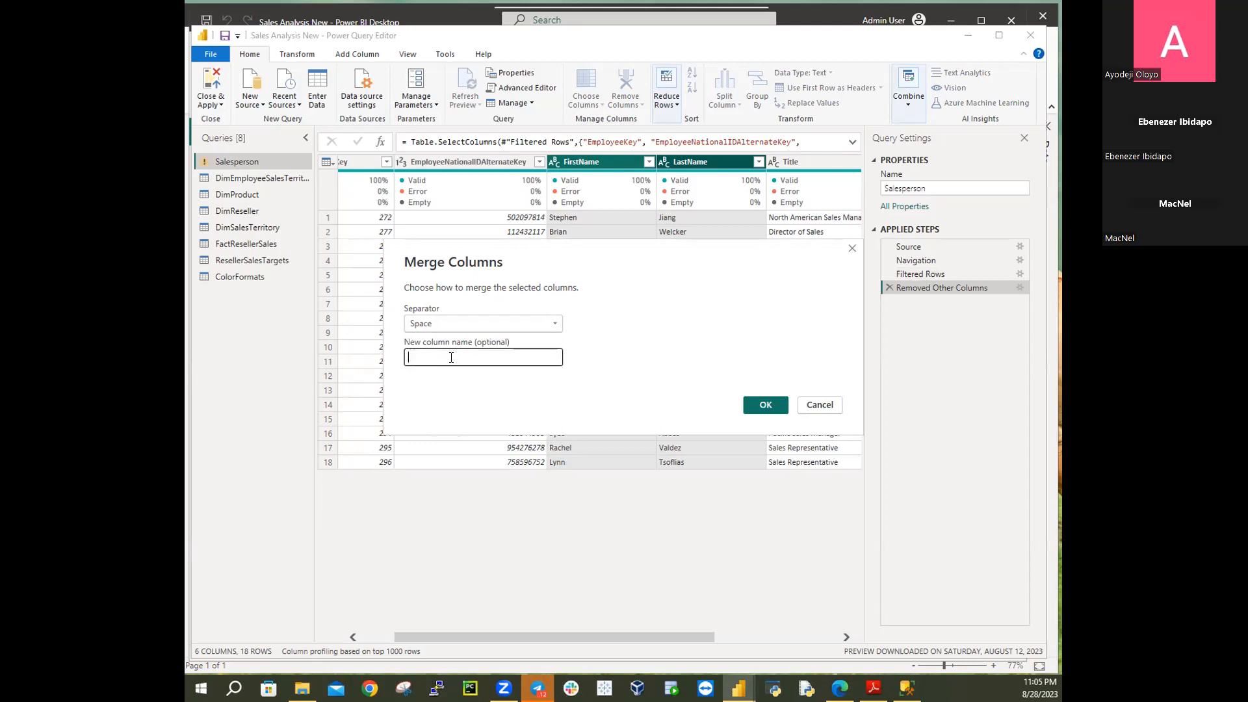
pyautogui.write('Salesperson')
pyautogui.click(764, 413)
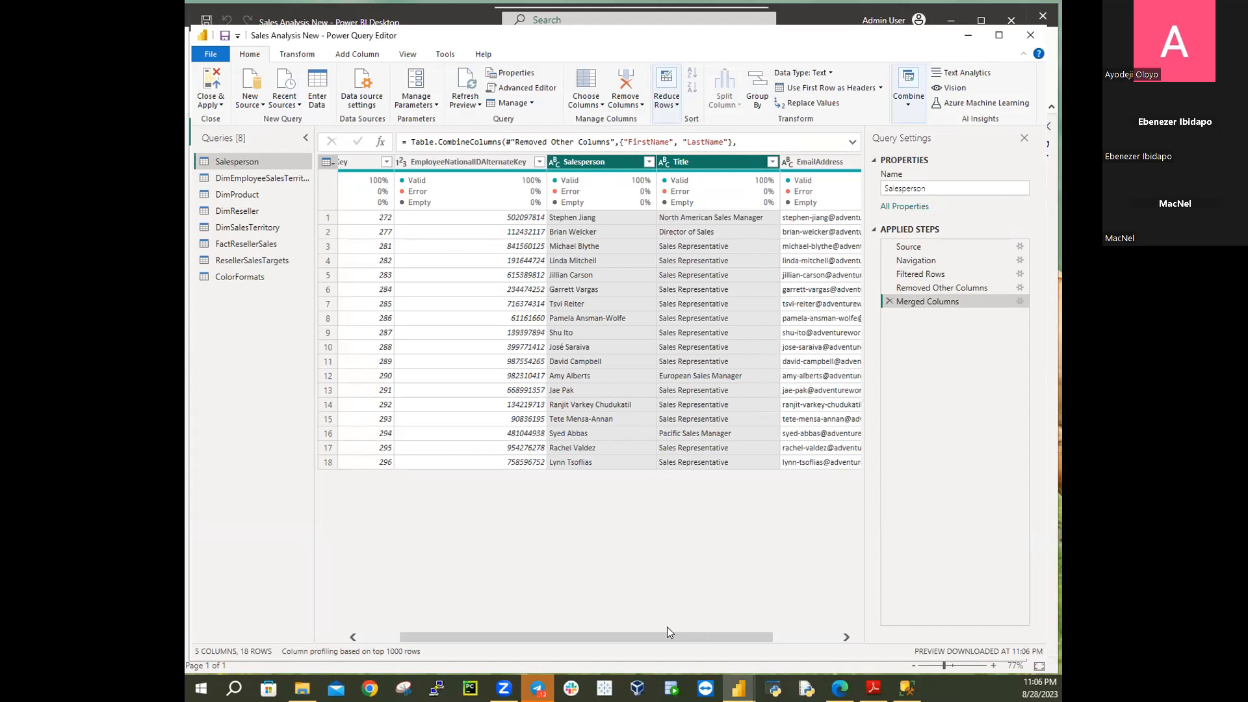
pyautogui.moveTo(672, 636); pyautogui.dragTo(597, 643)
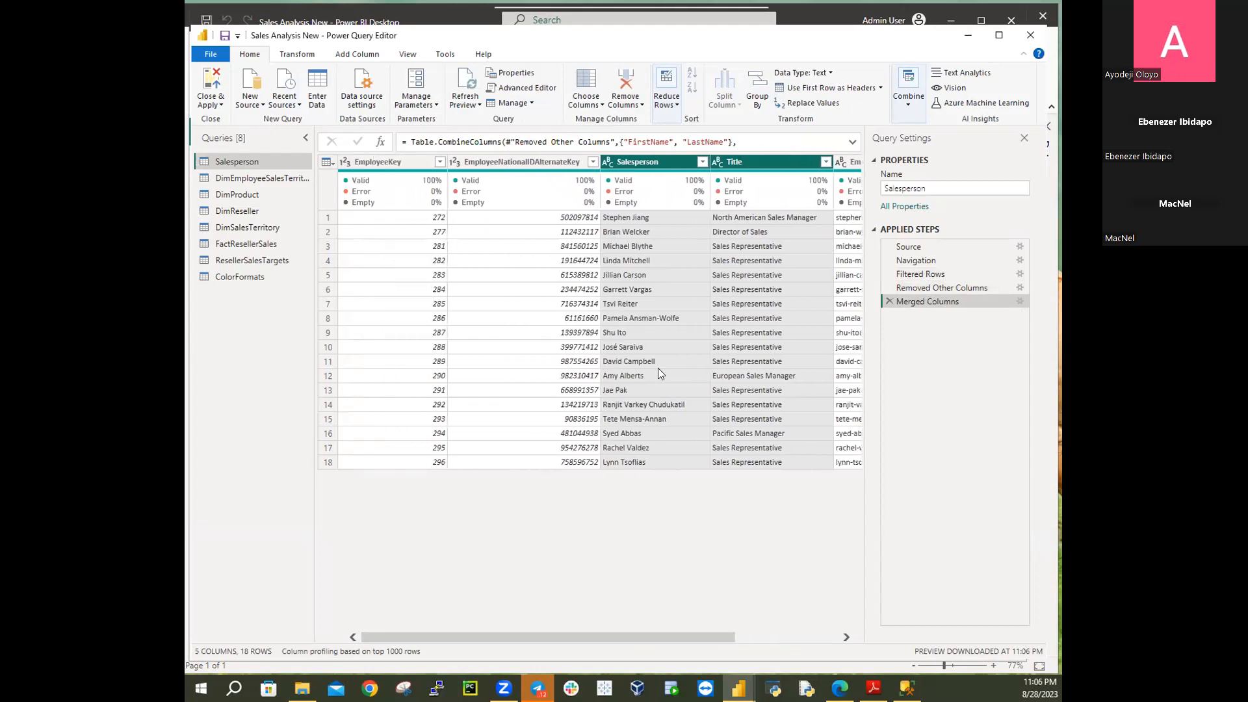
pyautogui.click(629, 162)
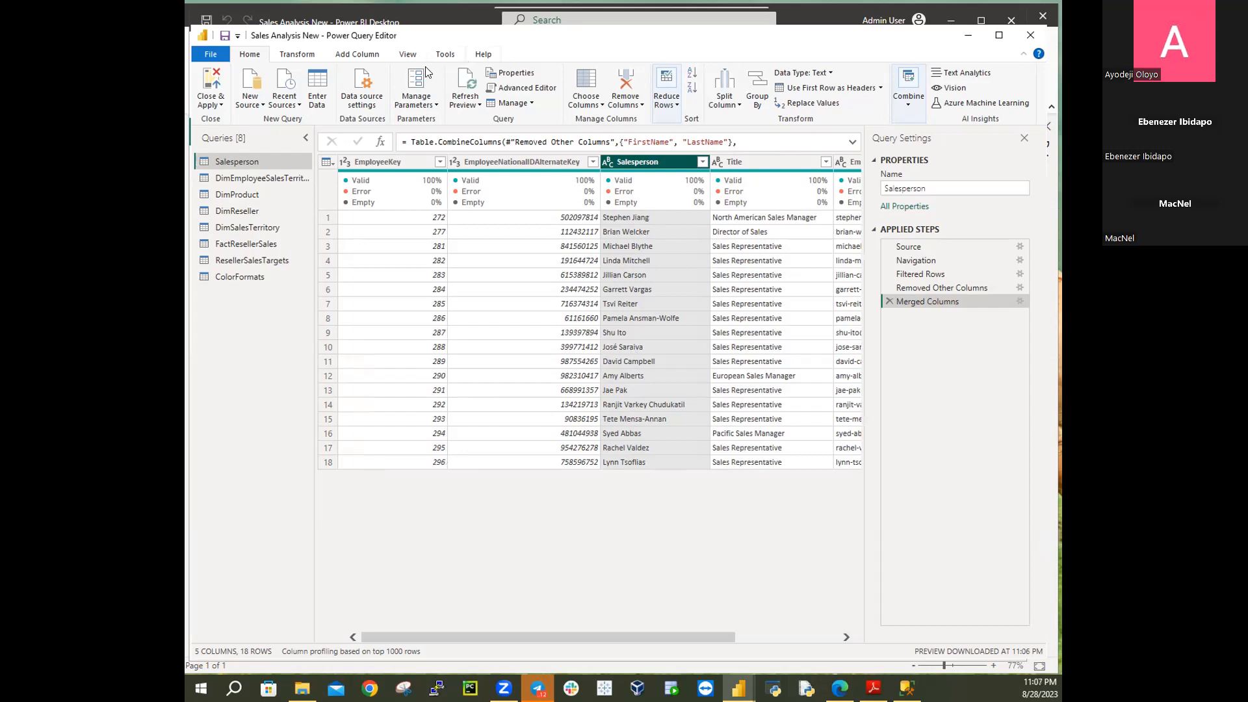
pyautogui.click(297, 55)
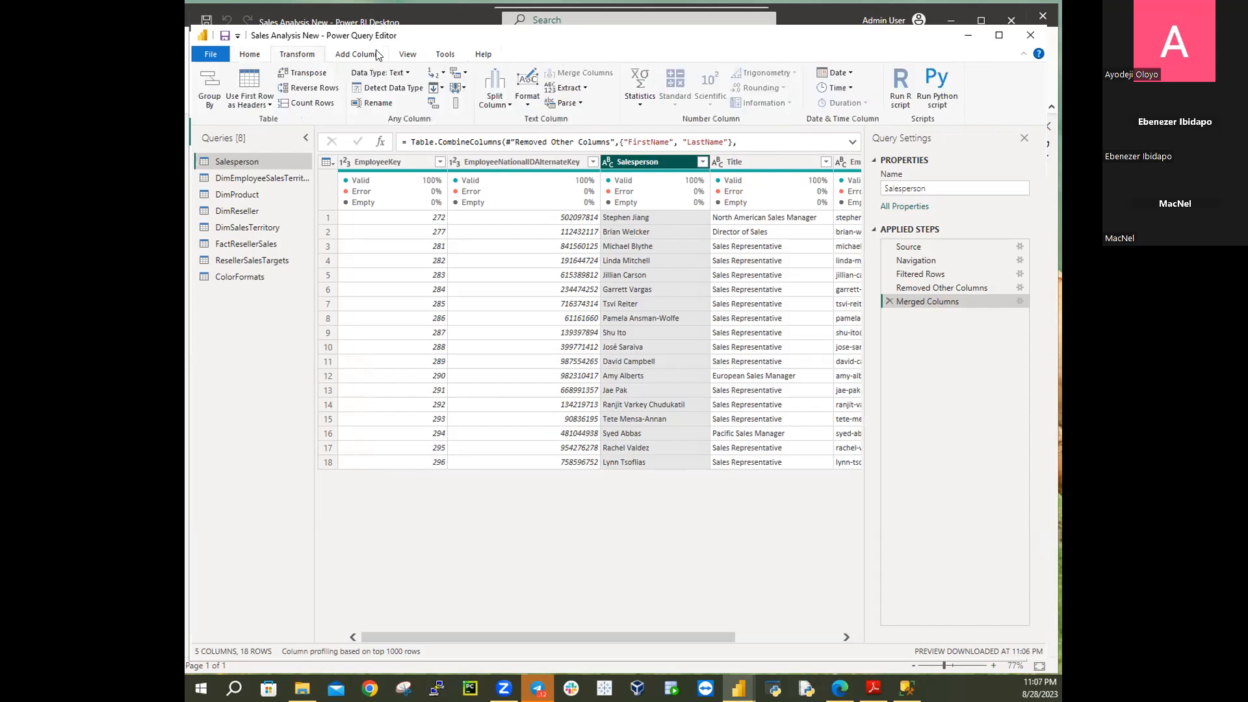
pyautogui.click(408, 58)
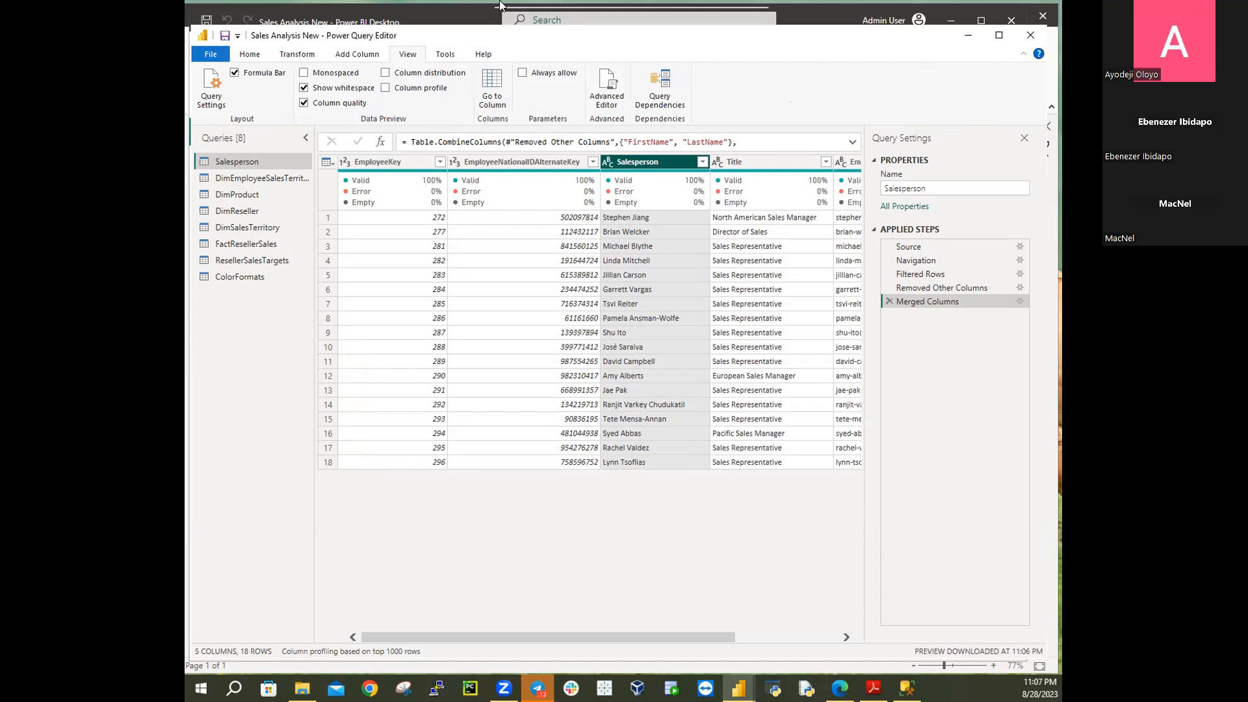
# Turn off the column quality display and delete the Merged Columns step from the Salesperson query
pyautogui.click(305, 103)
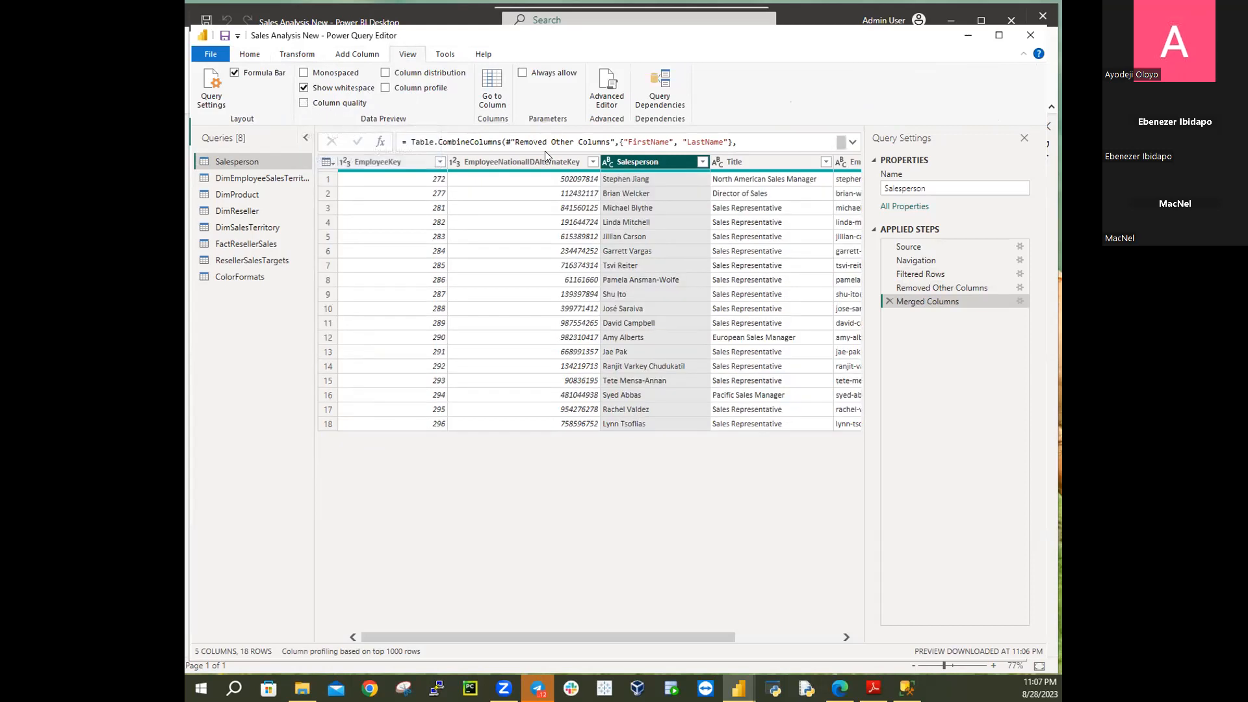
pyautogui.click(250, 55)
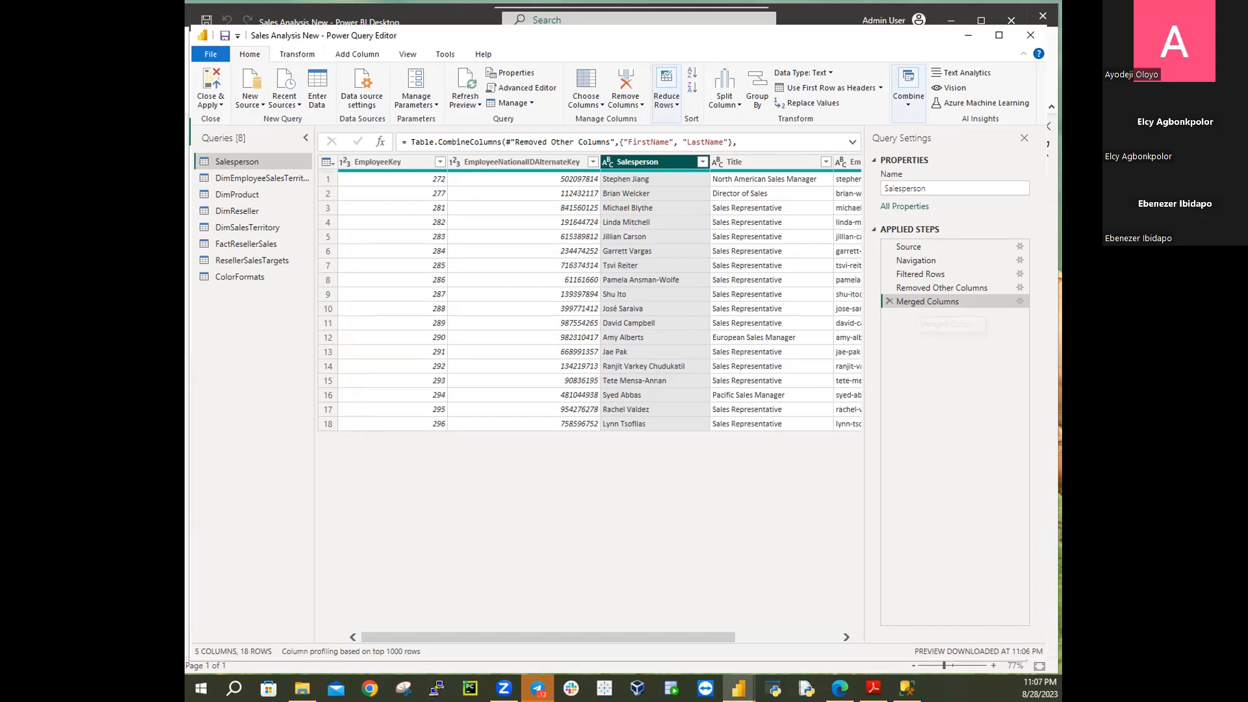
pyautogui.click(890, 301)
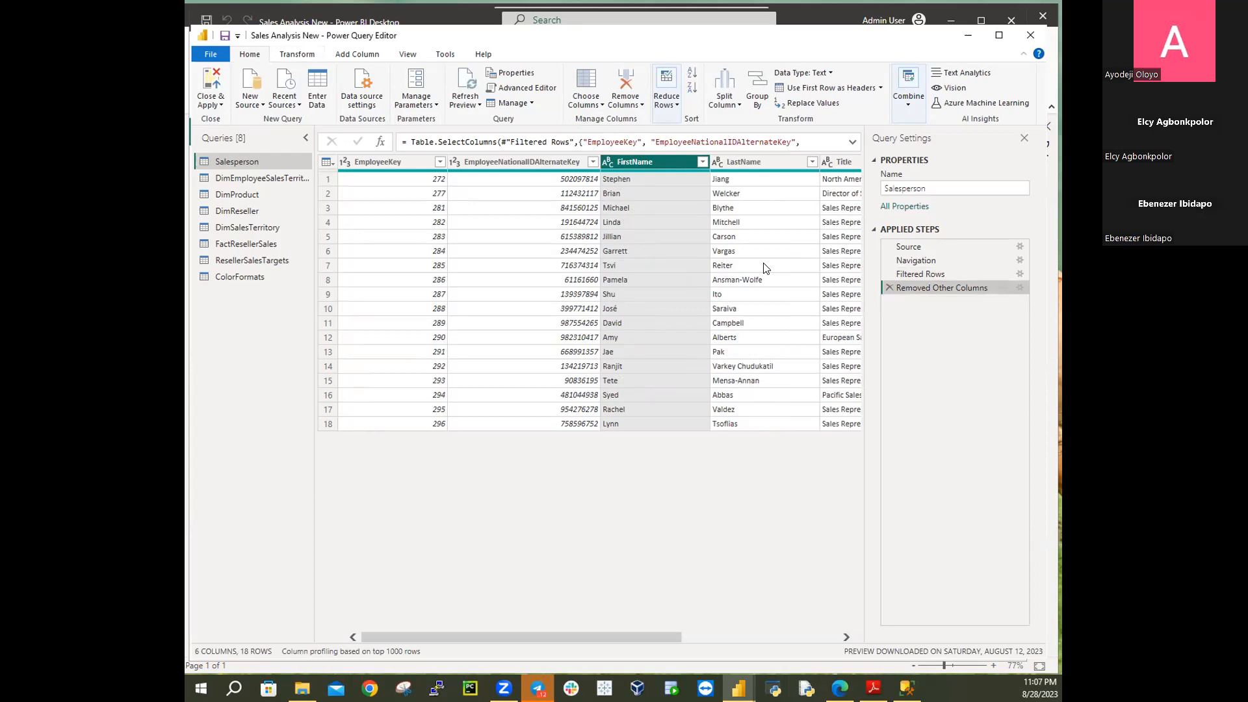
# Merge the FirstName and LastName columns, in that order, with a Space separator into a column named Salesperson
pyautogui.click(761, 193)
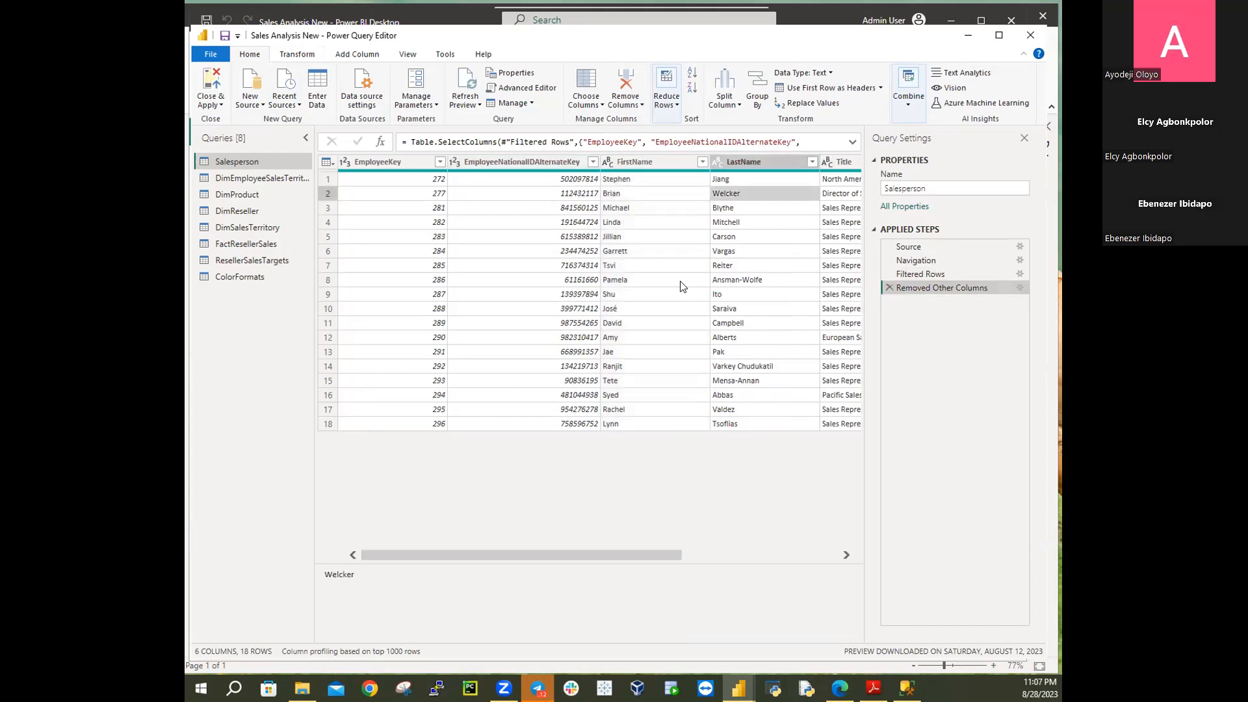
pyautogui.click(636, 161)
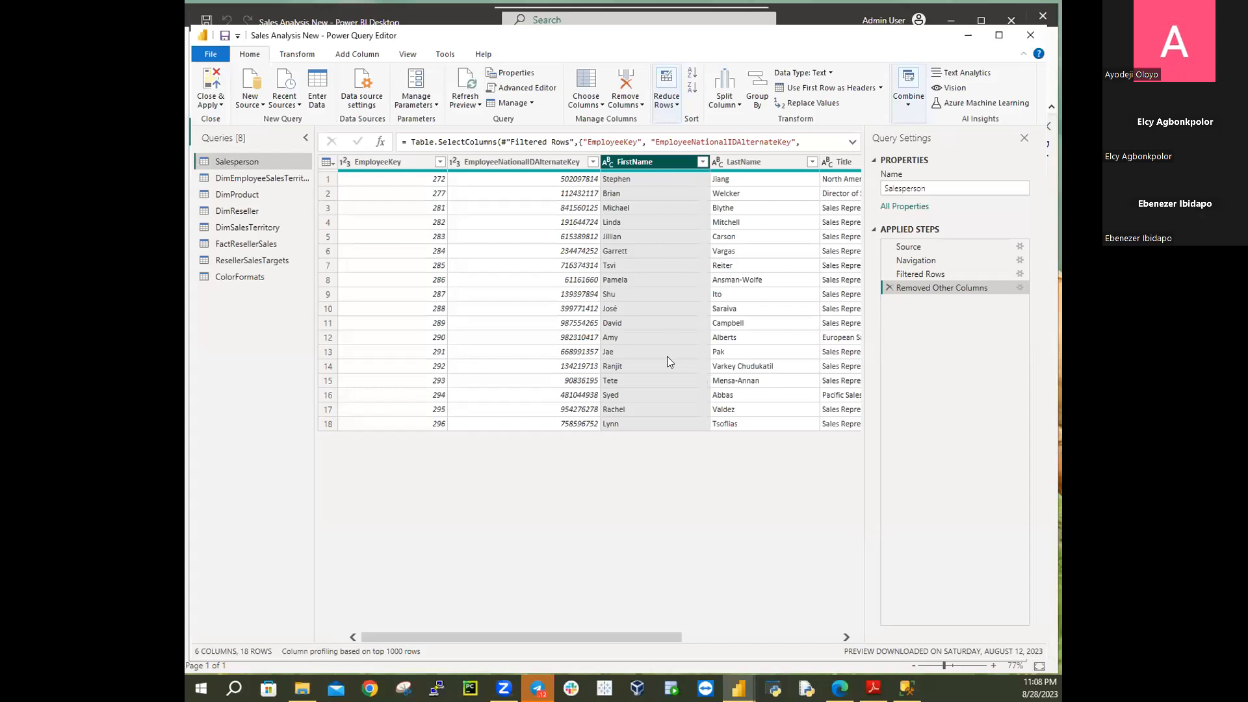
pyautogui.keyDown('ctrl'); pyautogui.click(748, 162); pyautogui.keyUp('ctrl')
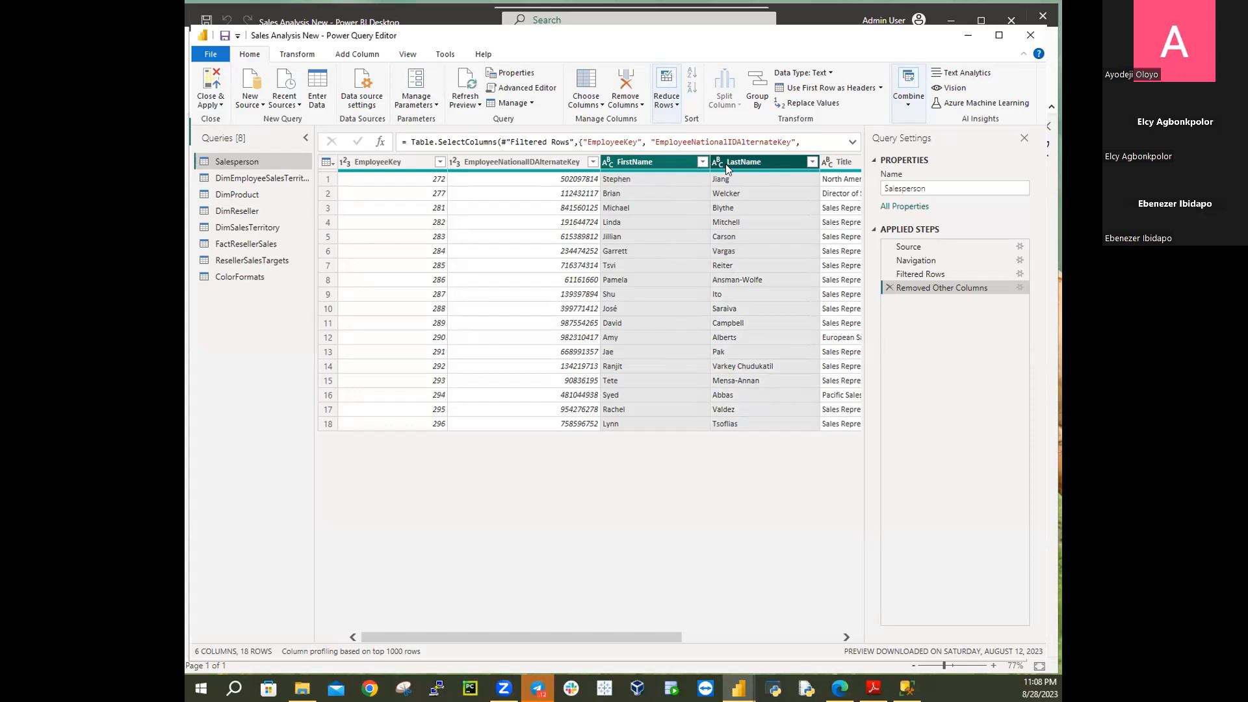
pyautogui.rightClick(767, 164)
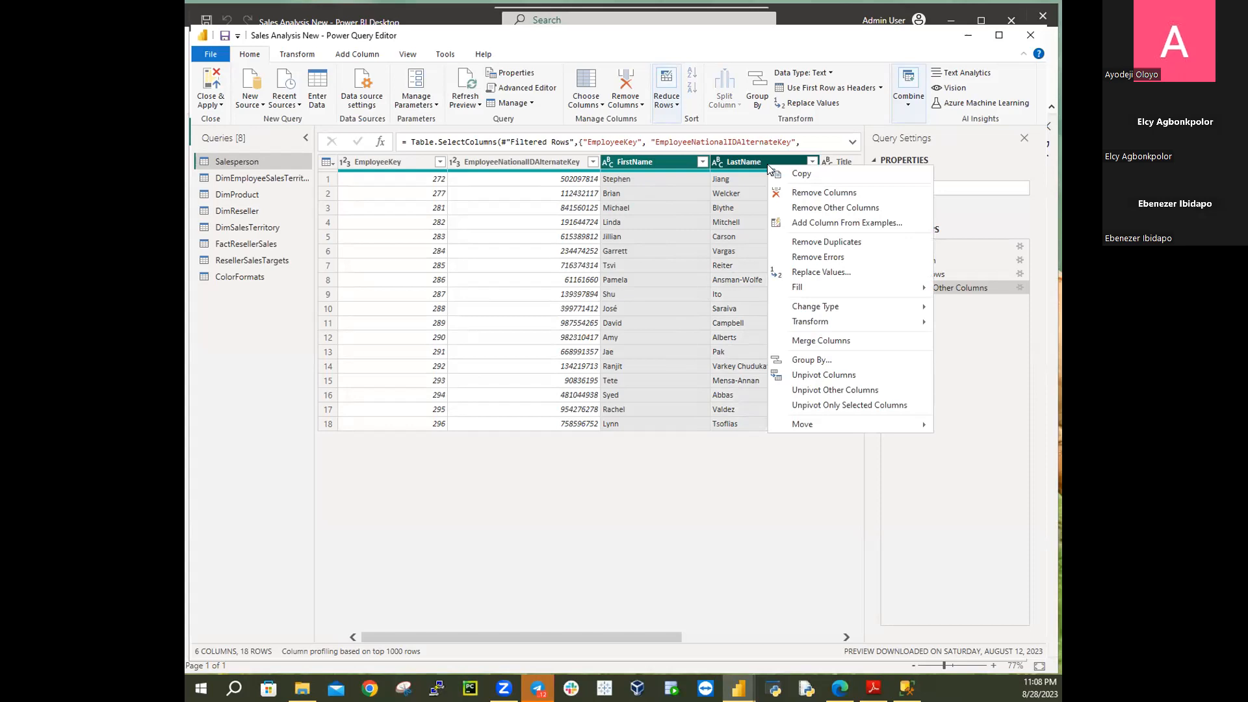
pyautogui.click(826, 341)
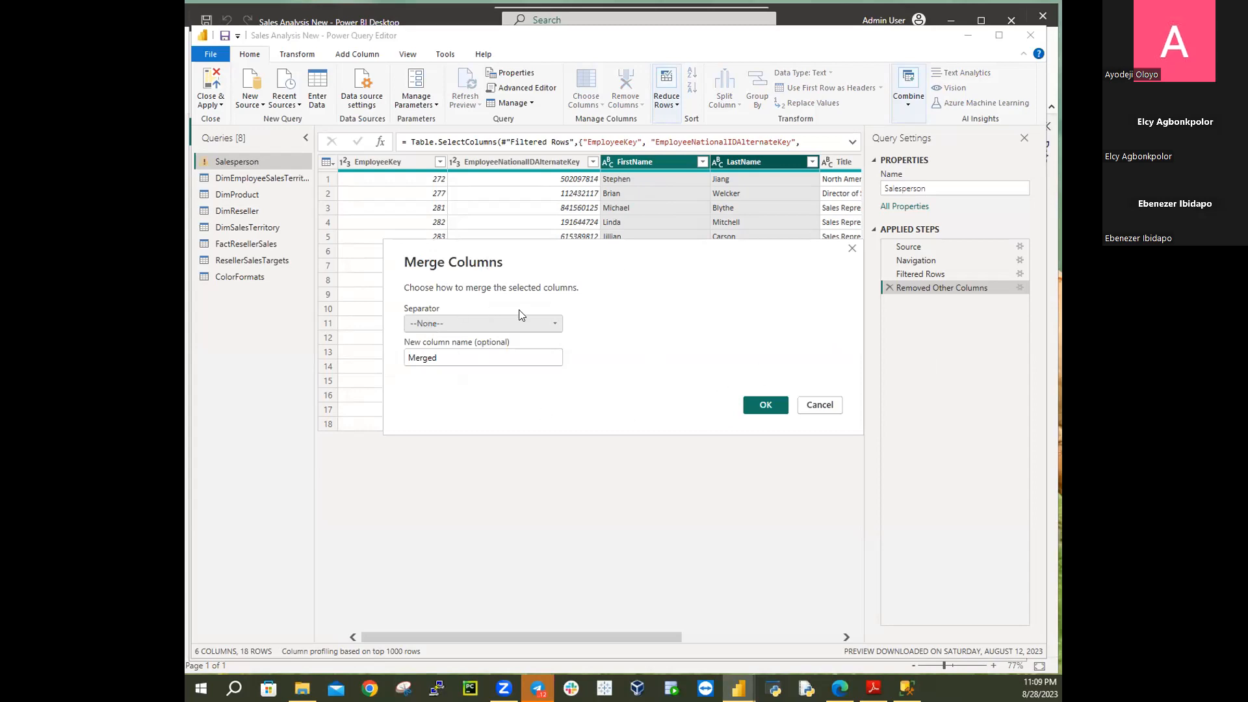
pyautogui.click(482, 324)
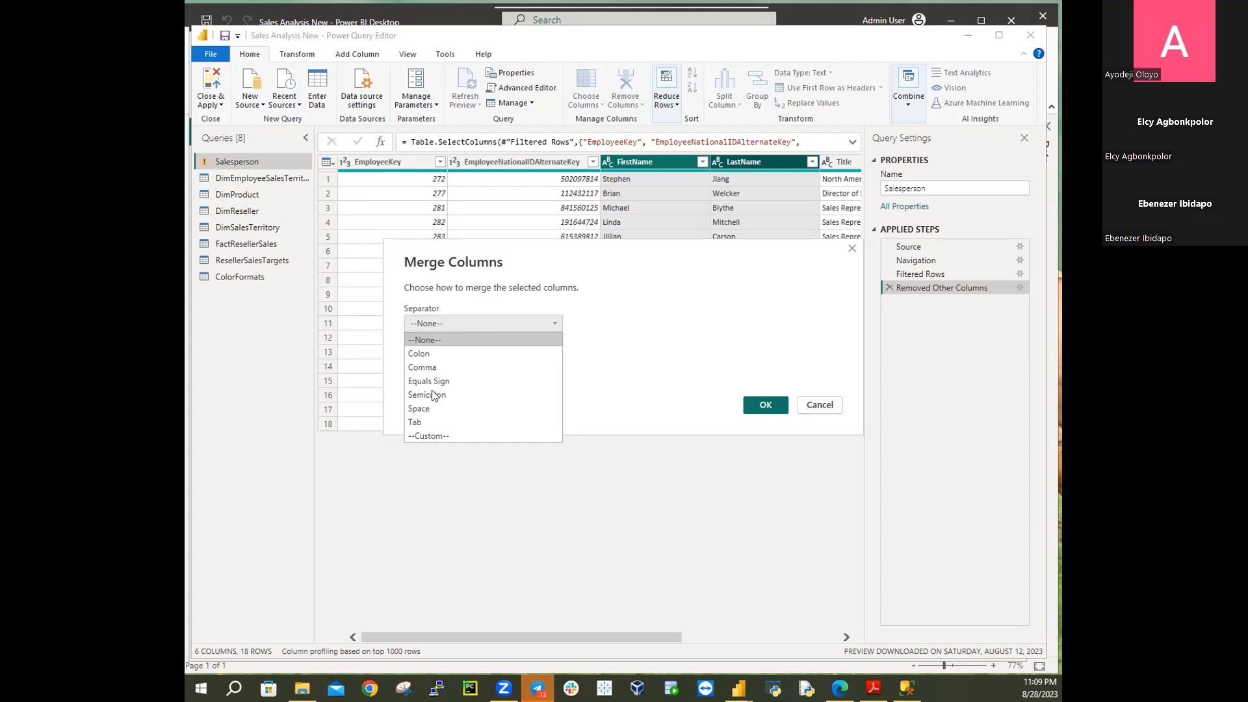
pyautogui.click(424, 409)
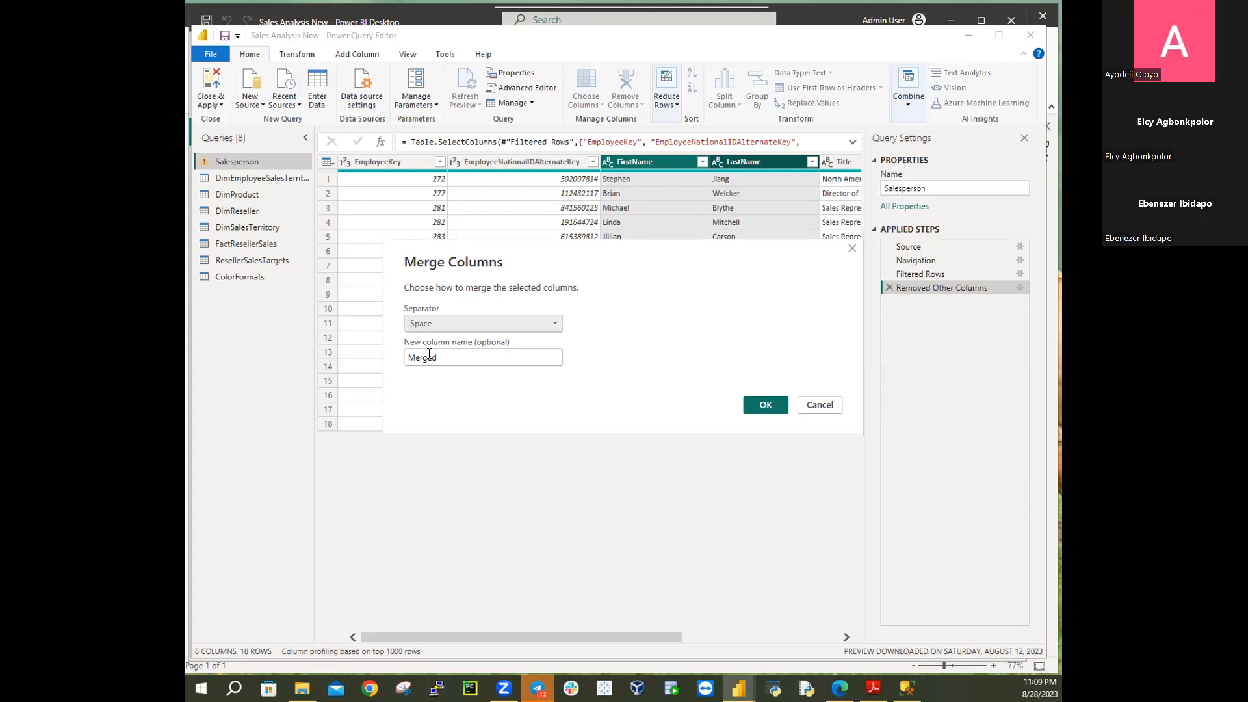
pyautogui.press('Tab')
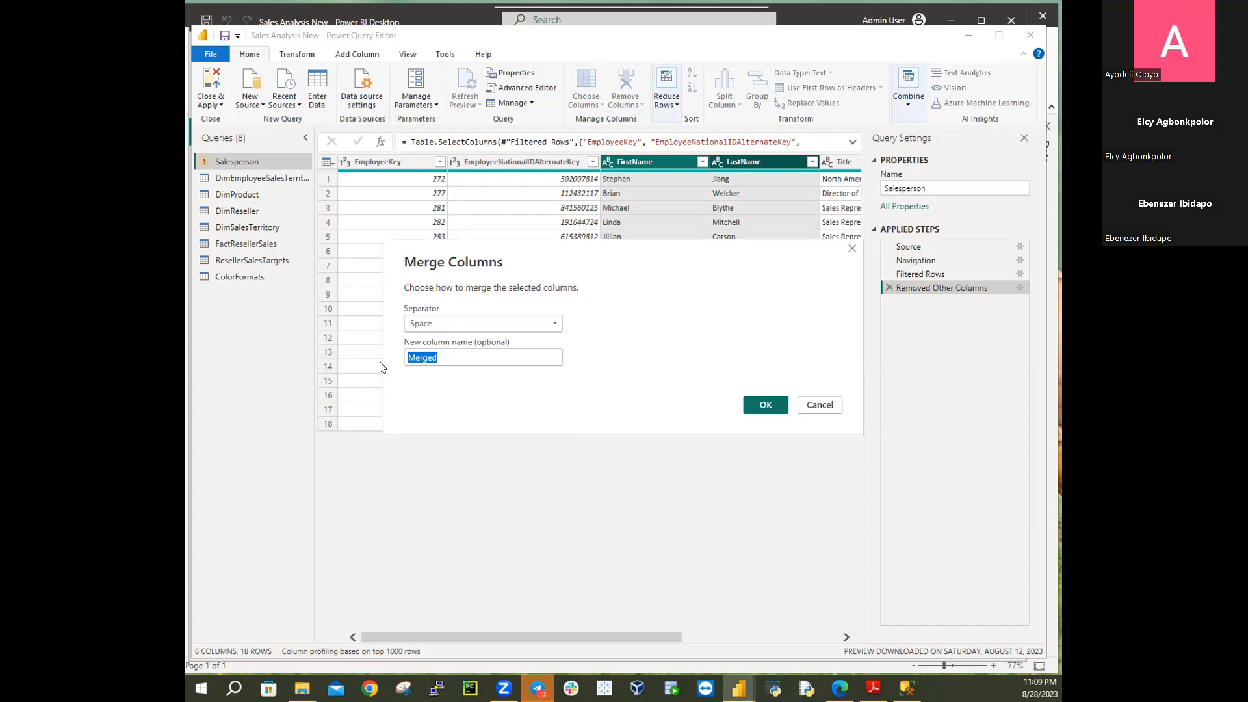
pyautogui.press('BackSpace')
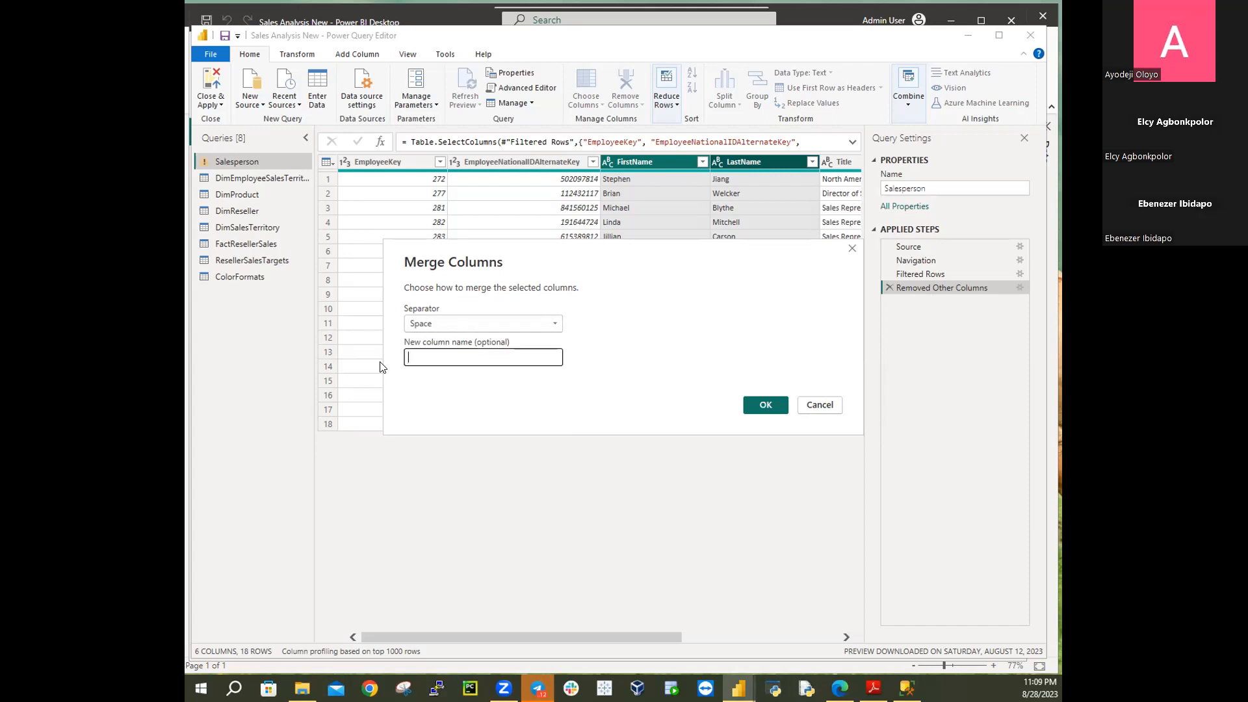
pyautogui.write('Salesperson')
pyautogui.click(767, 407)
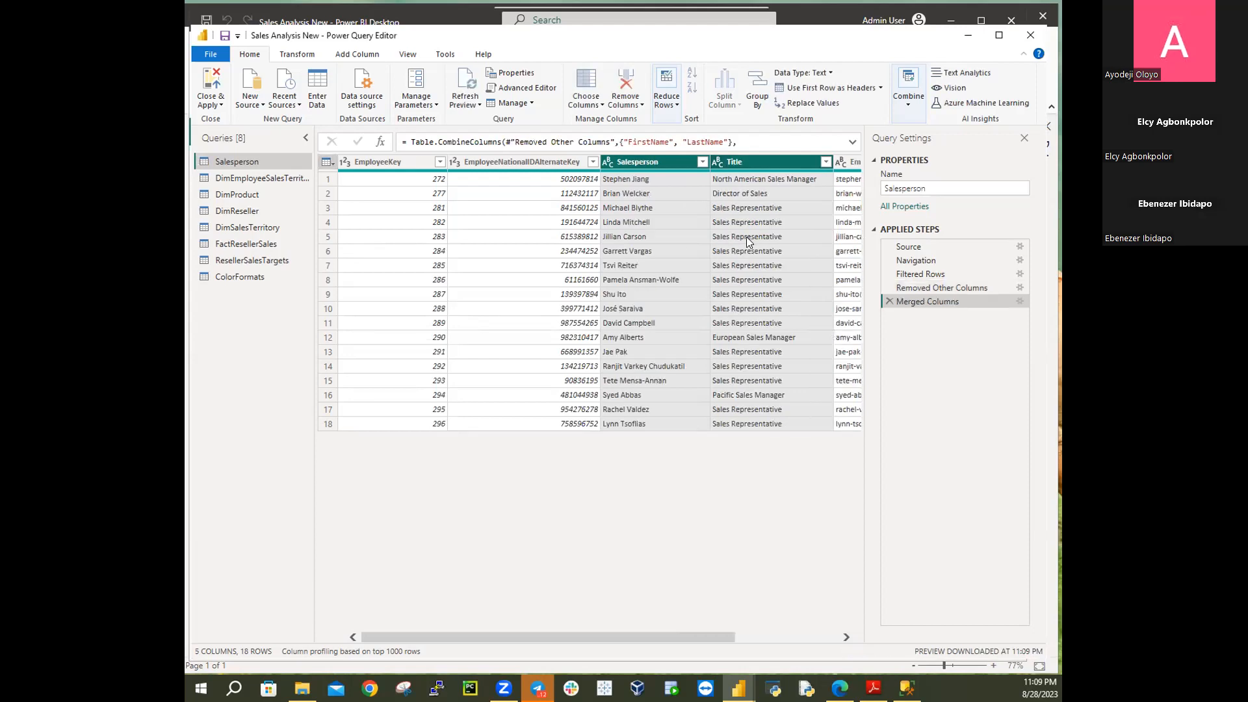
# Rename the EmployeeNationalIDAlternateKey column of the Salesperson query to EmployeeID
pyautogui.click(641, 162)
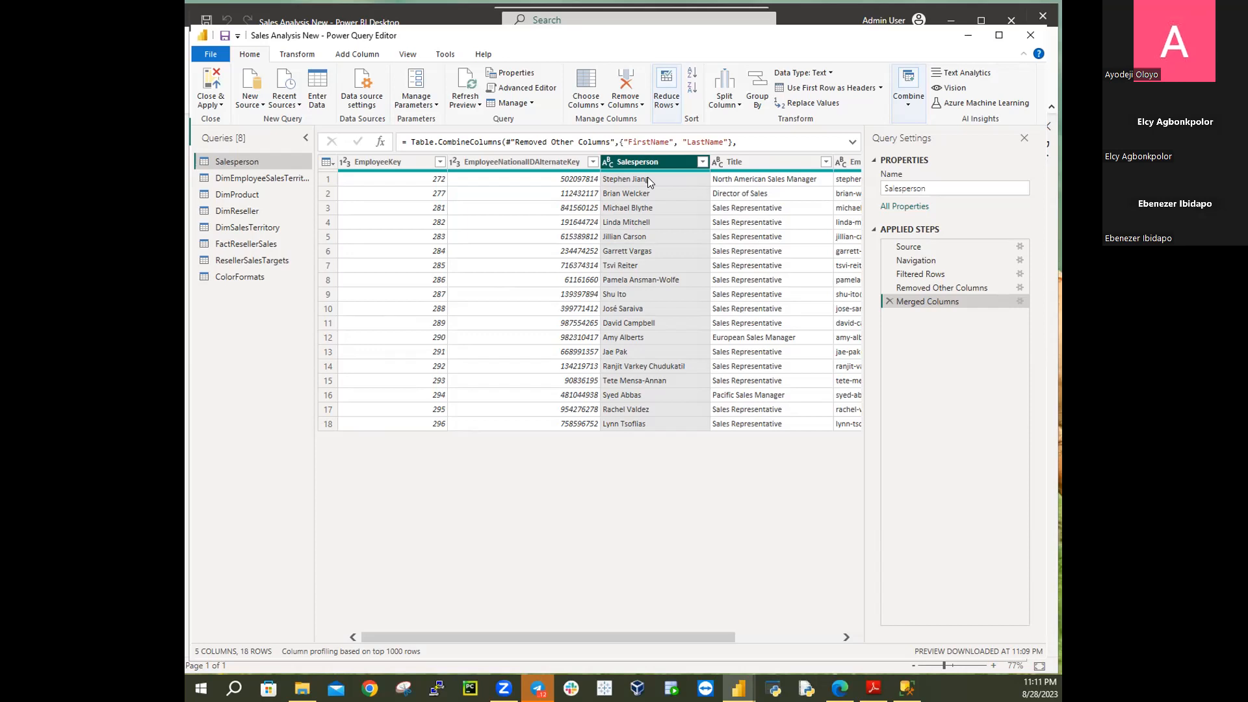
pyautogui.press('Right')
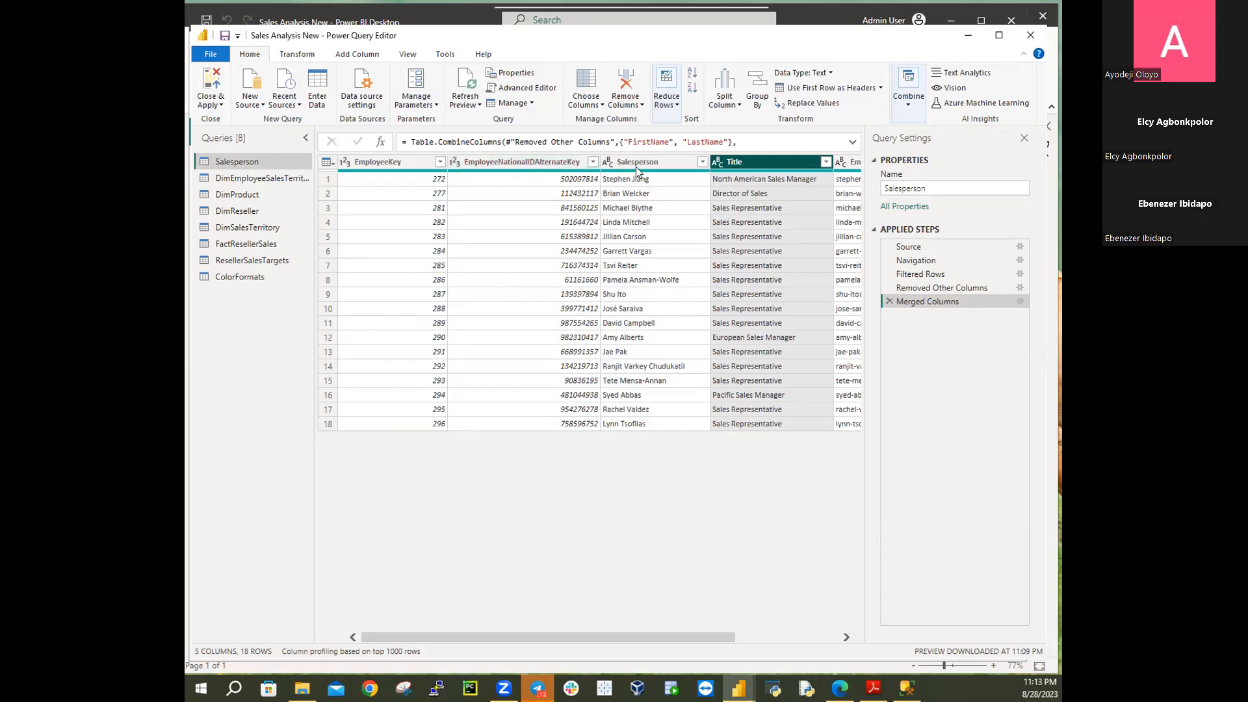
pyautogui.click(501, 161)
pyautogui.press('F2')
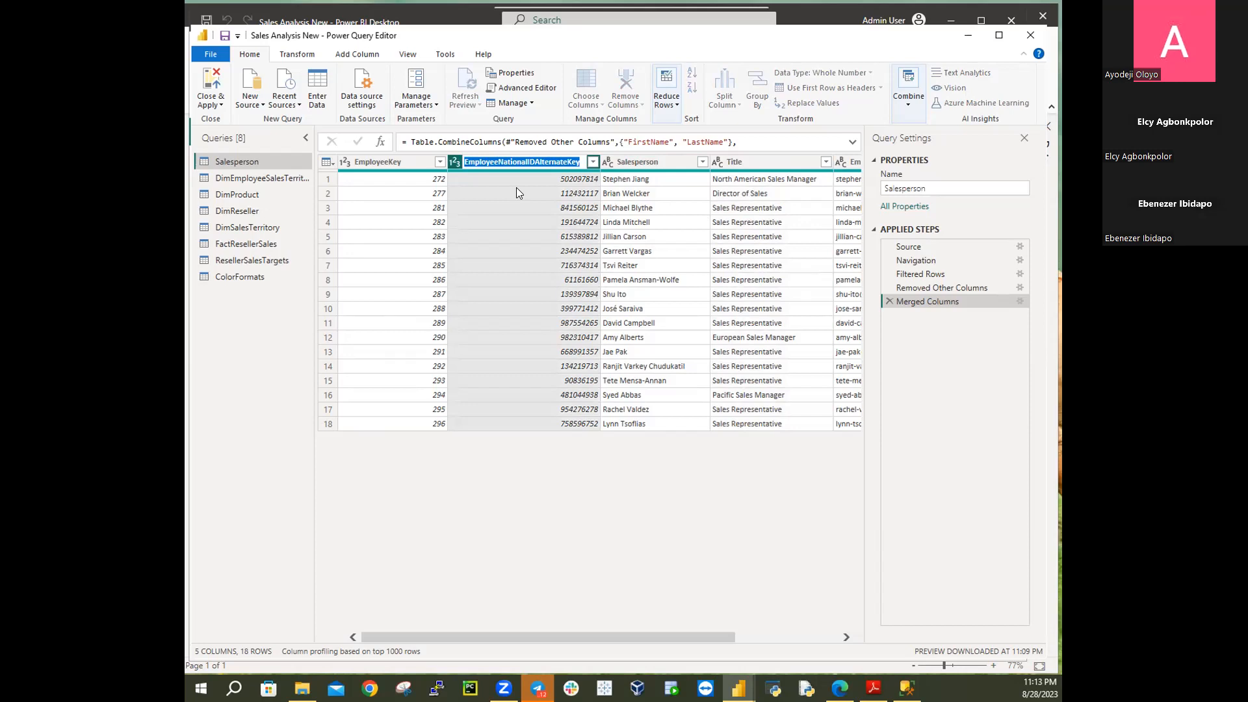
pyautogui.click(501, 162)
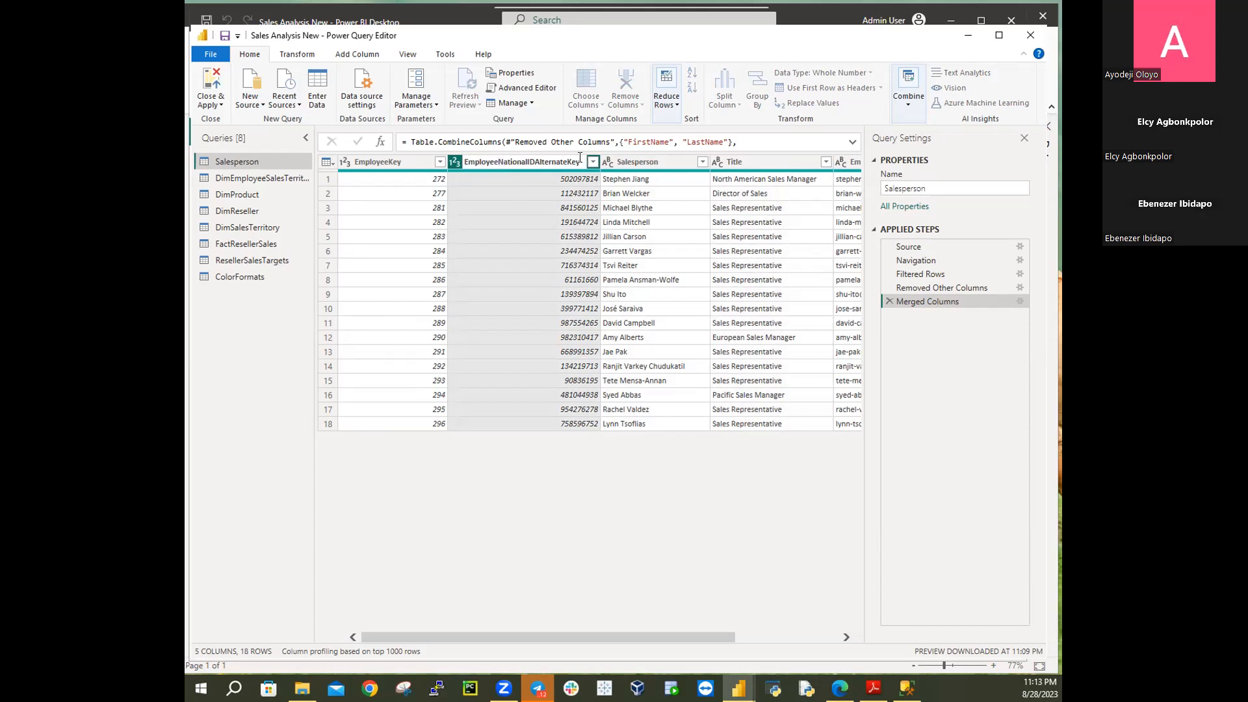
pyautogui.moveTo(581, 162); pyautogui.dragTo(450, 162)
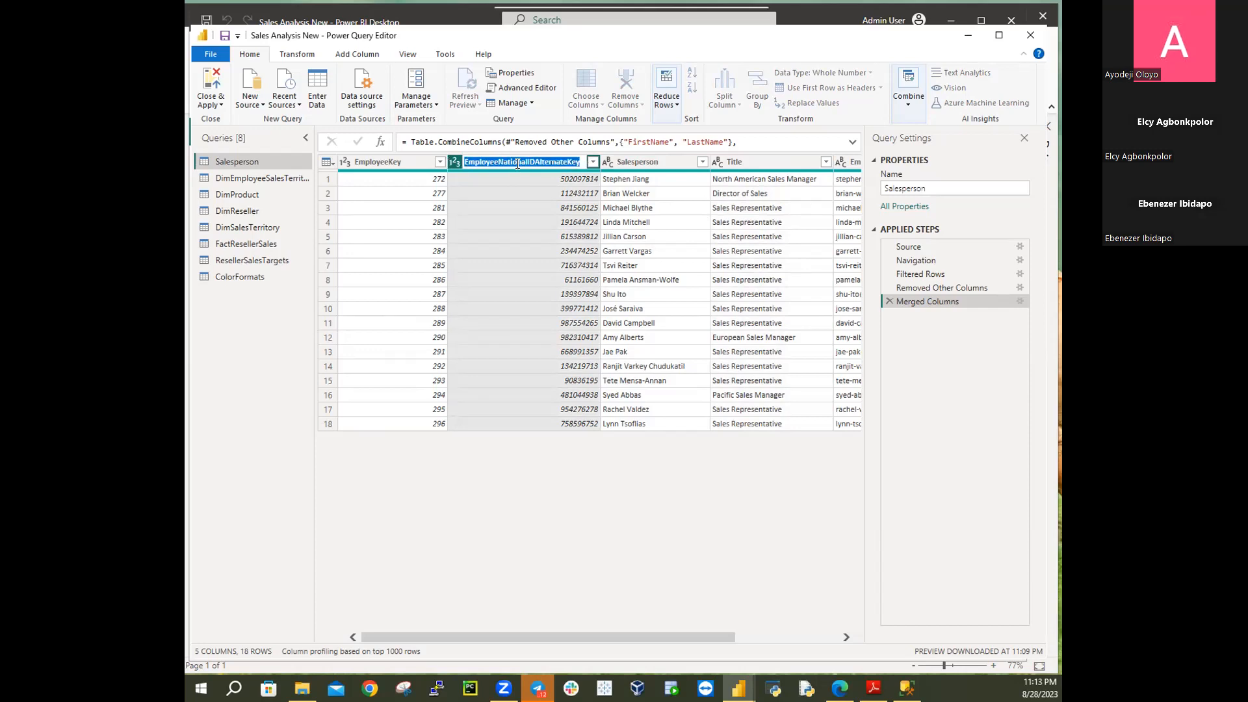
pyautogui.click(496, 161)
pyautogui.moveTo(514, 160); pyautogui.dragTo(529, 160)
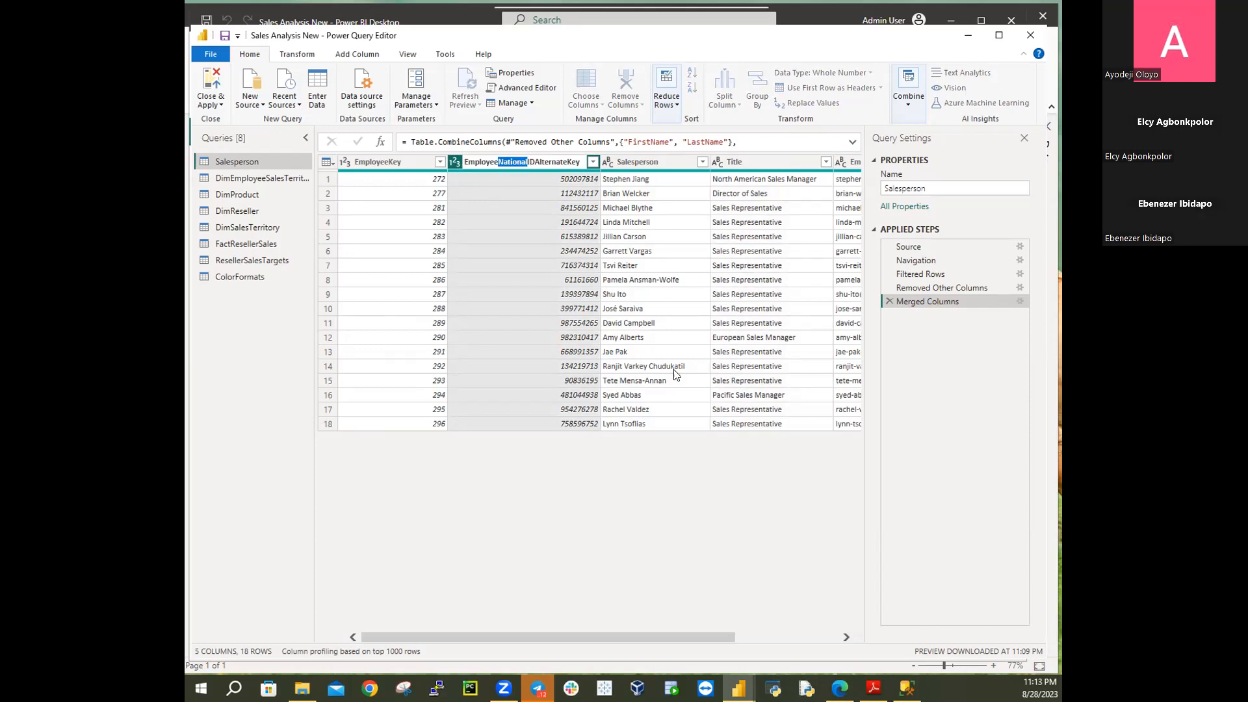
pyautogui.press('BackSpace')
pyautogui.moveTo(506, 162); pyautogui.dragTo(590, 163)
pyautogui.press('BackSpace')
pyautogui.press('Return')
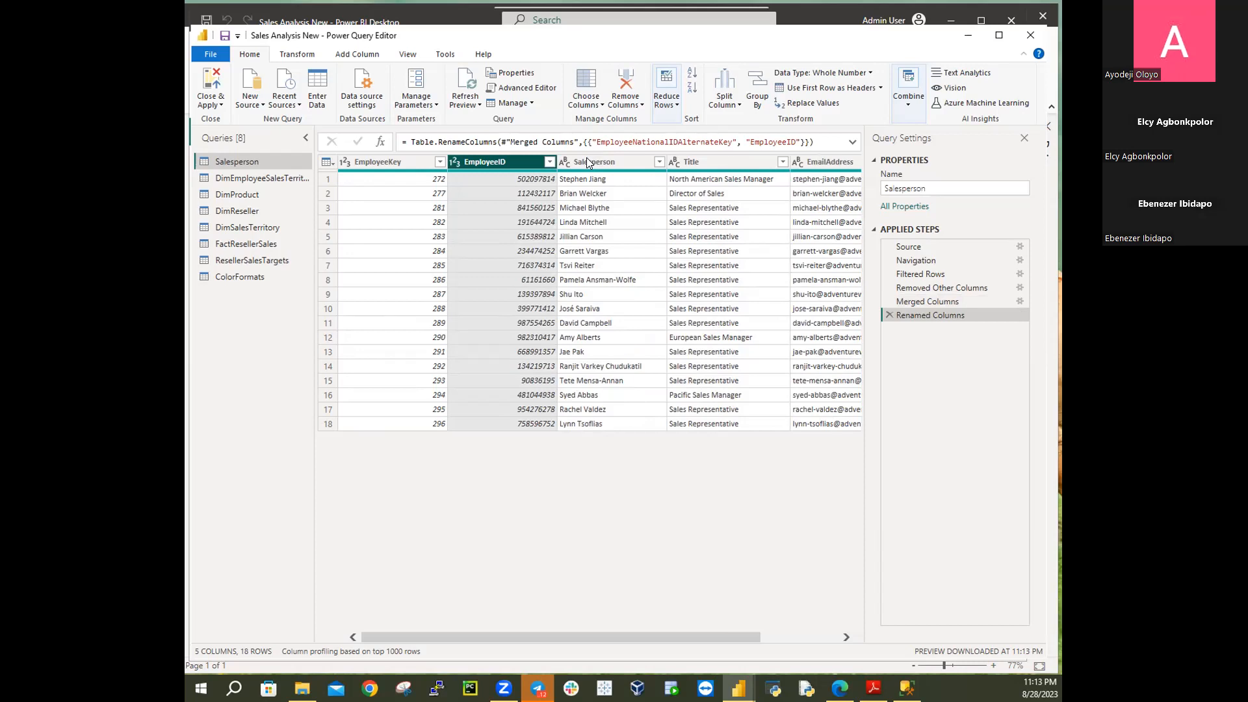
# Rename the EmailAddress column of the Salesperson query to UPN
pyautogui.click(829, 161)
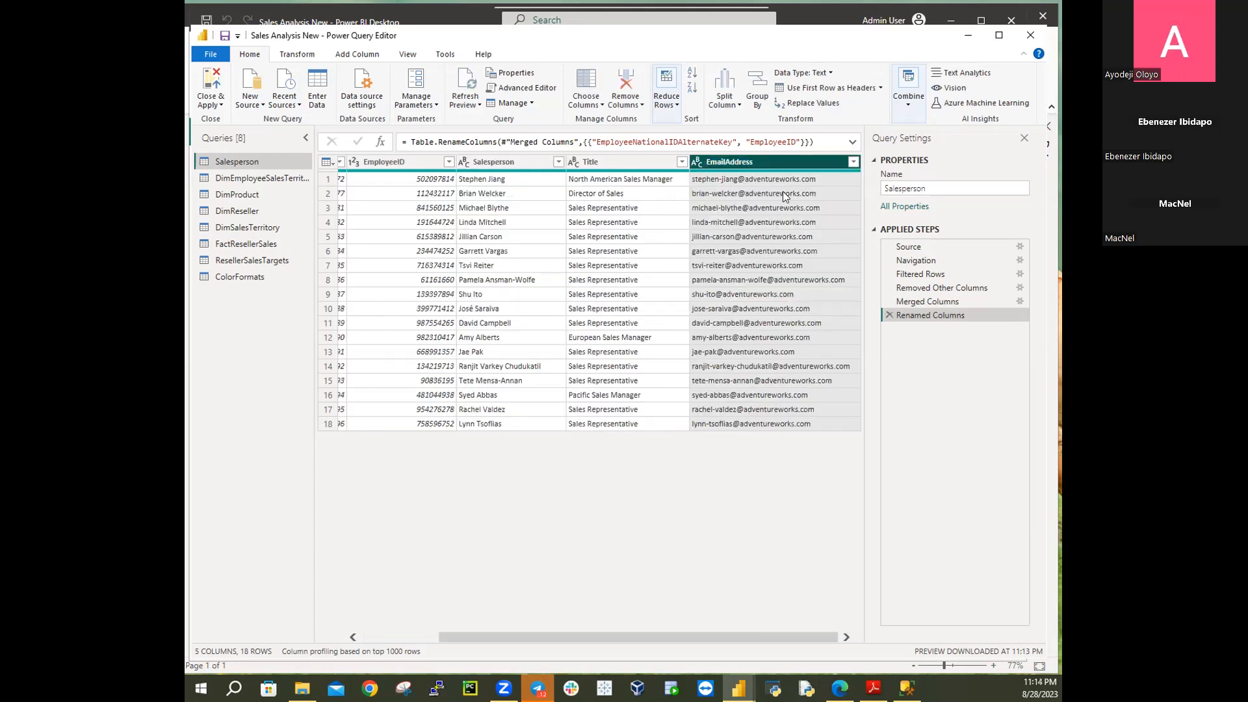
pyautogui.rightClick(733, 162)
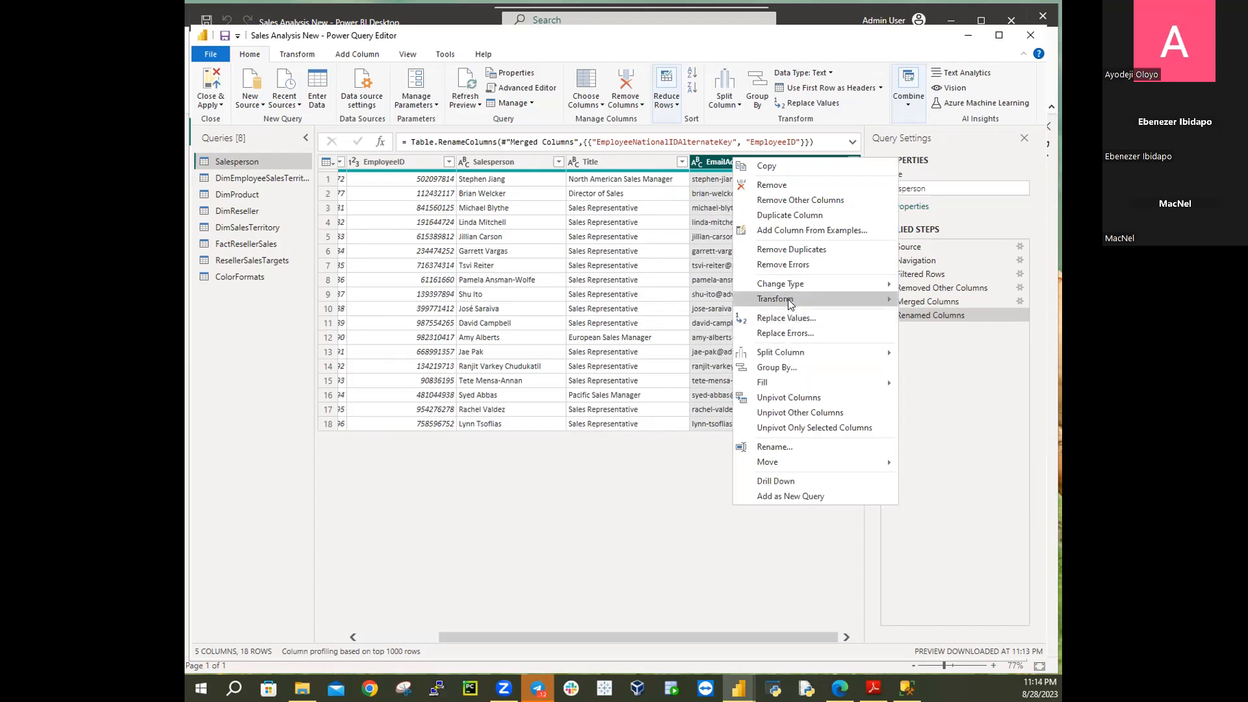
pyautogui.click(786, 447)
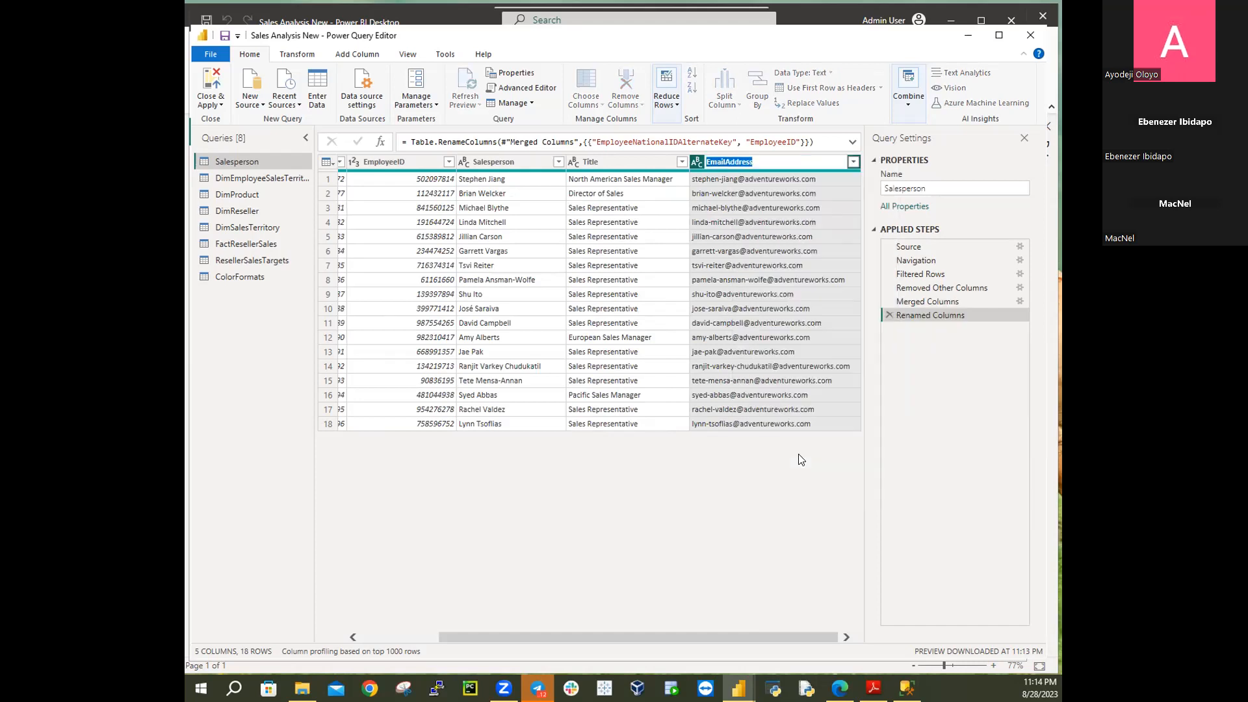
pyautogui.write('UPN')
pyautogui.press('Return')
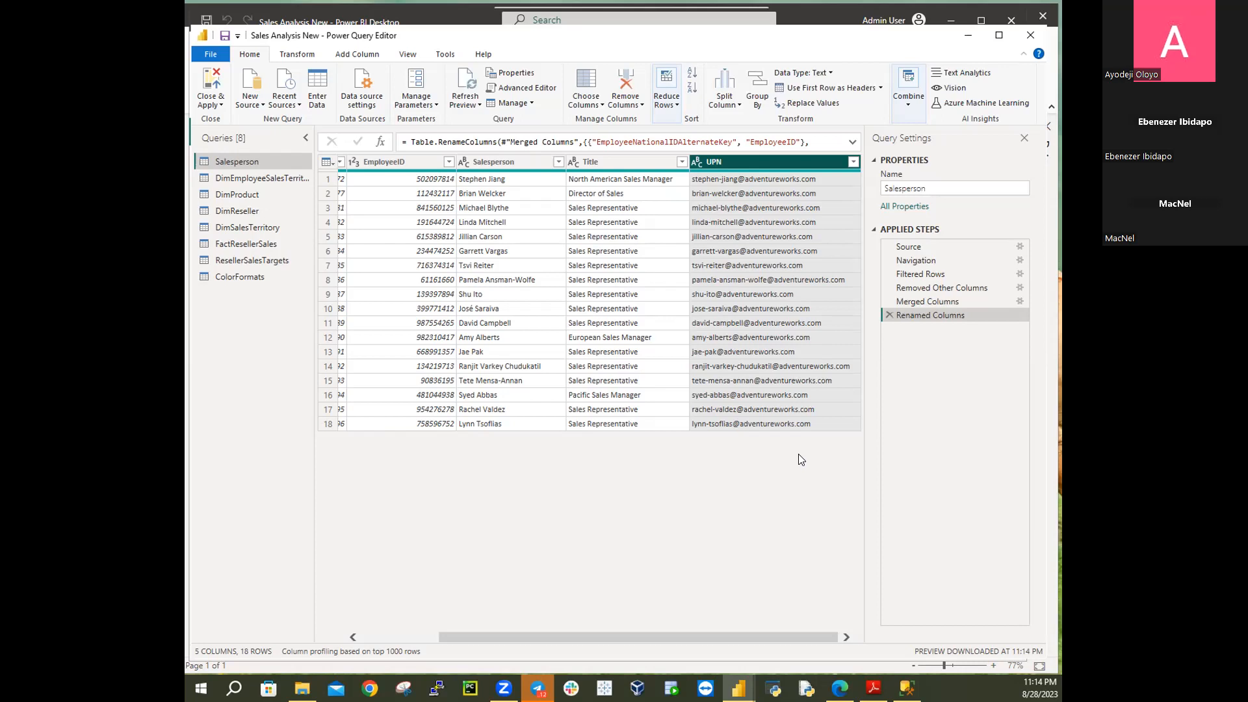
pyautogui.hscroll(-3, 802, 460)
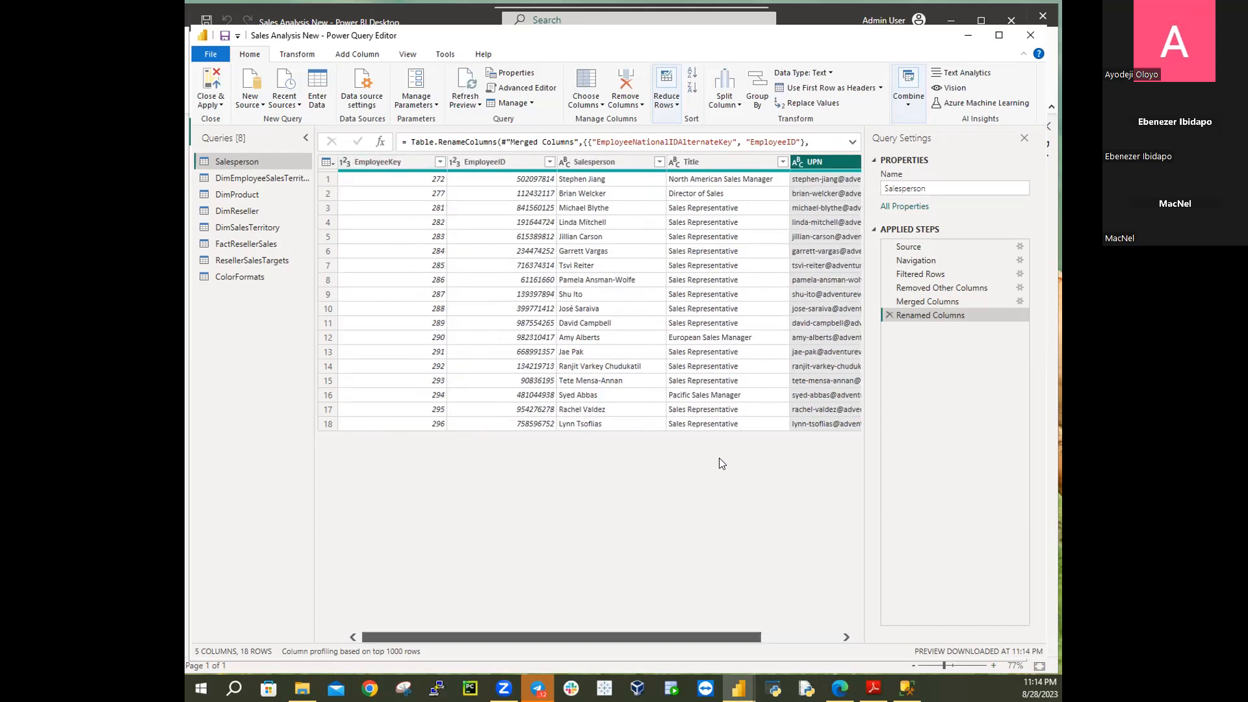
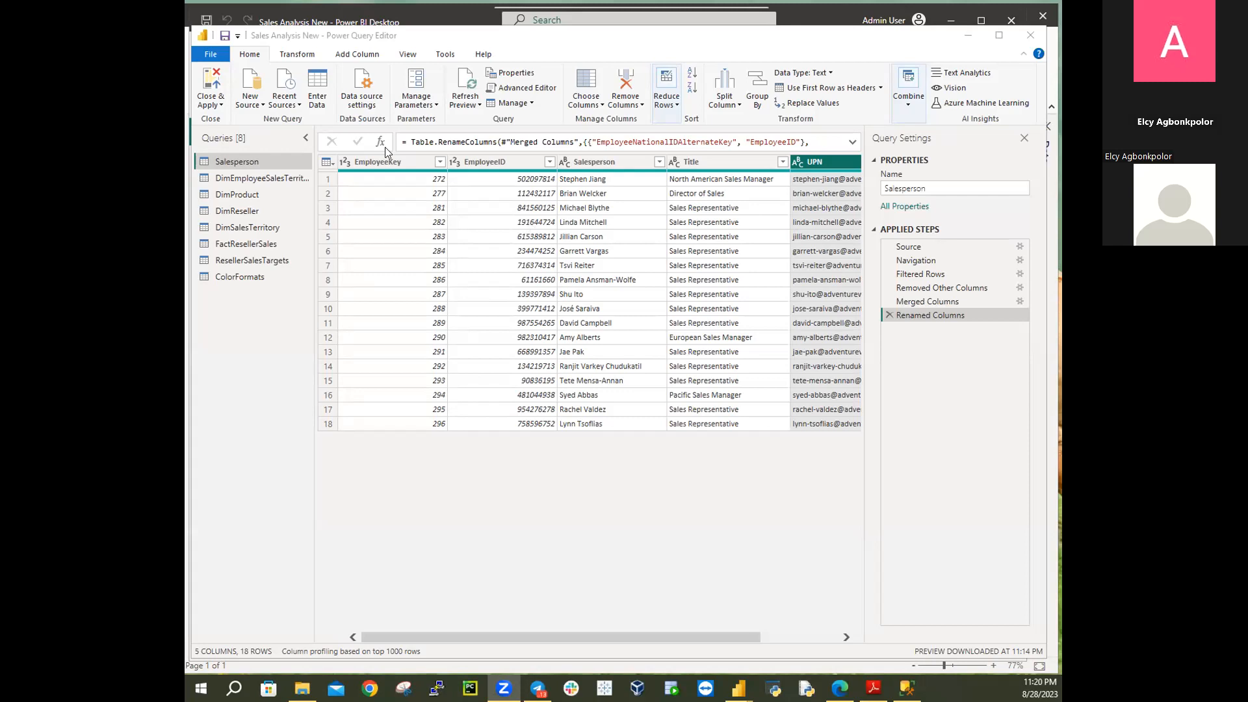
# Rename the DimEmployeeSalesTerritory query to SalespersonRegion
pyautogui.click(285, 177)
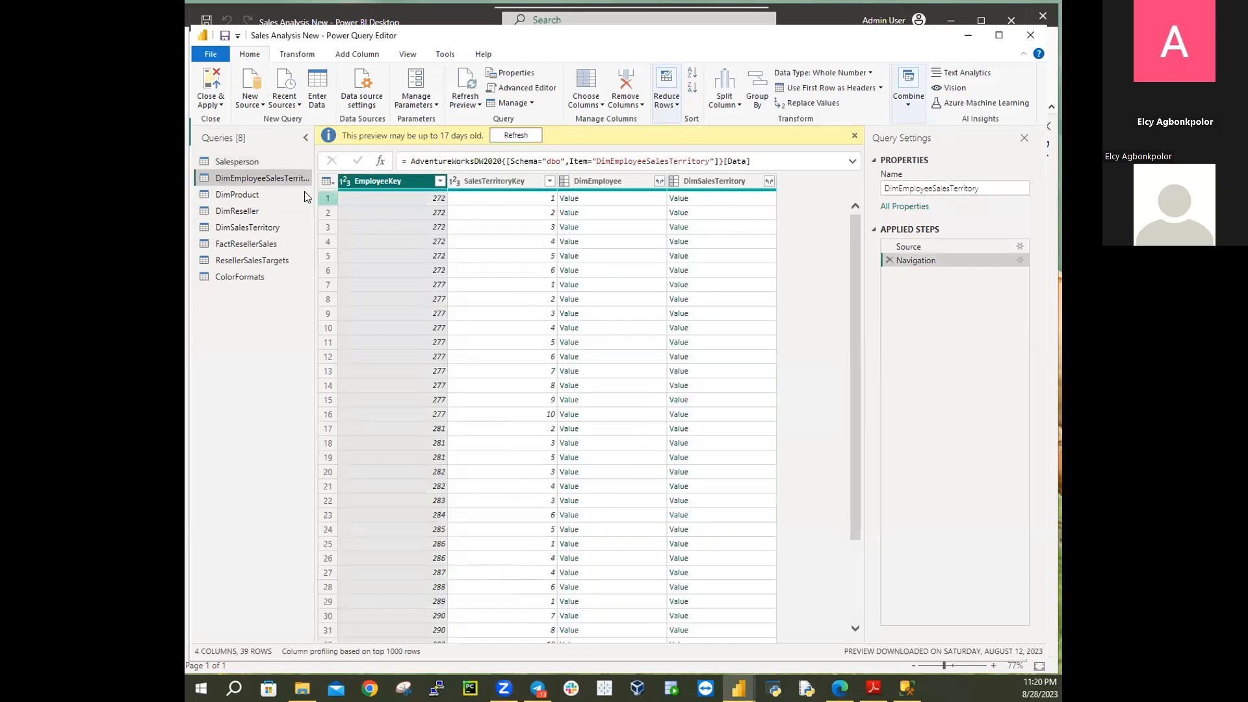
pyautogui.rightClick(274, 178)
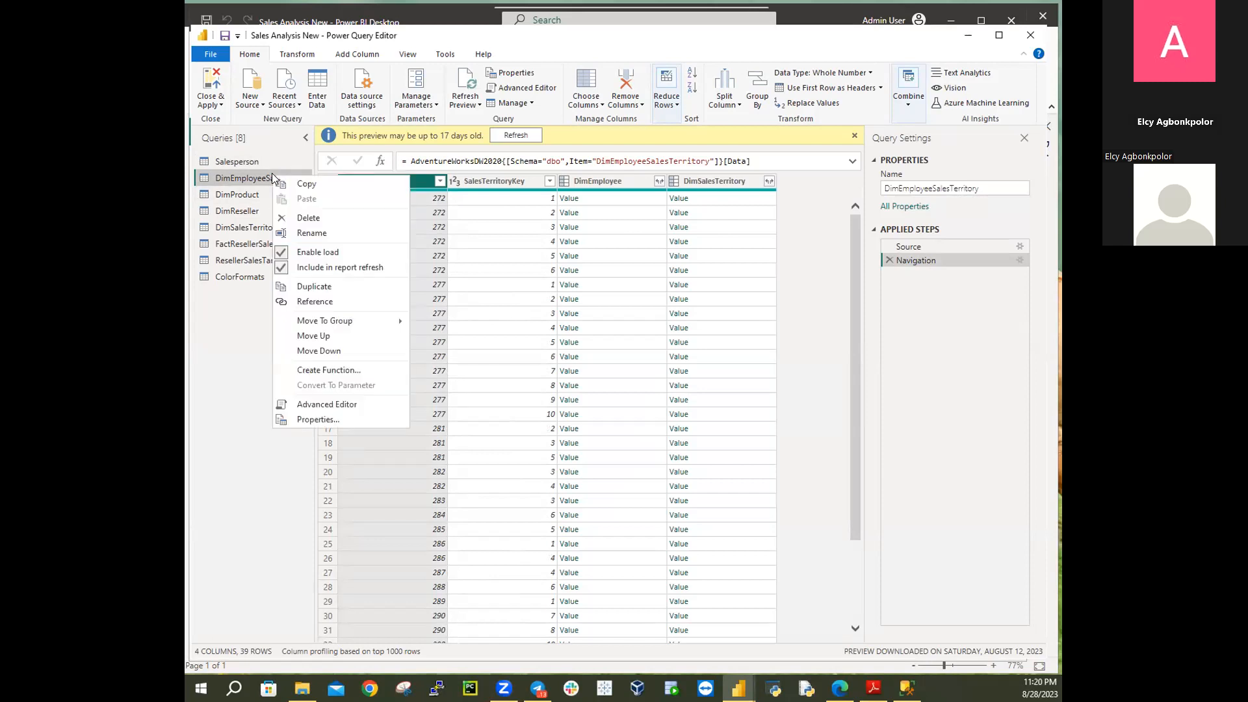
pyautogui.click(338, 233)
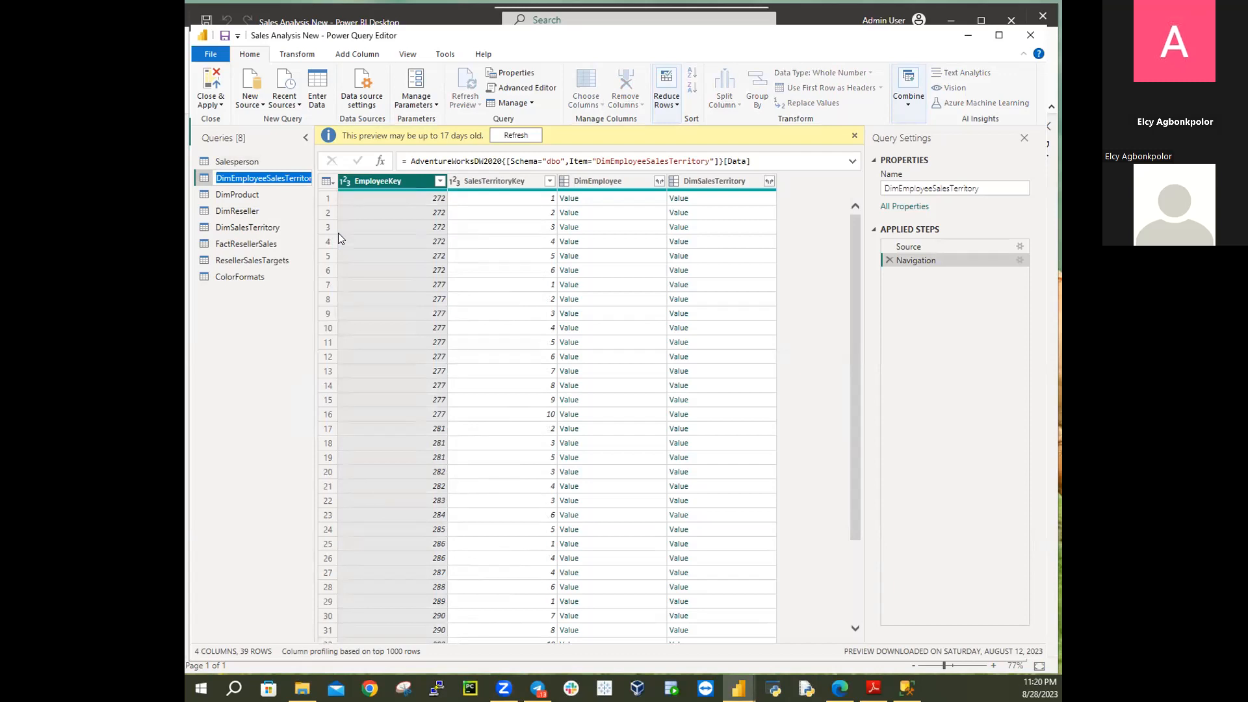
pyautogui.click(270, 178)
pyautogui.press('BackSpace')
pyautogui.press('BackSpace')
pyautogui.press('BackSpace')
pyautogui.press('BackSpace')
pyautogui.press('BackSpace')
pyautogui.press('BackSpace')
pyautogui.press('BackSpace')
pyautogui.press('BackSpace')
pyautogui.press('BackSpace')
pyautogui.press('BackSpace')
pyautogui.press('BackSpace')
pyautogui.press('BackSpace')
pyautogui.press('BackSpace')
pyautogui.press('BackSpace')
pyautogui.press('BackSpace')
pyautogui.press('BackSpace')
pyautogui.press('BackSpace')
pyautogui.press('BackSpace')
pyautogui.press('BackSpace')
pyautogui.write('personRegion')
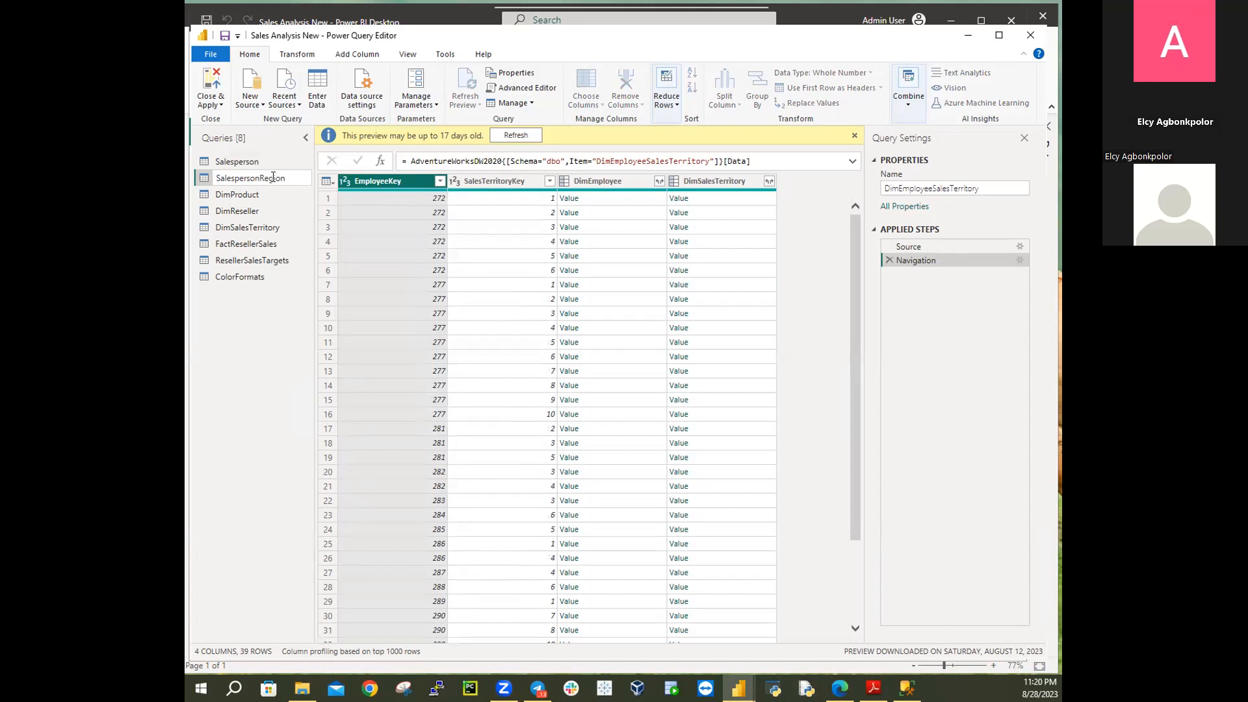
pyautogui.press('Return')
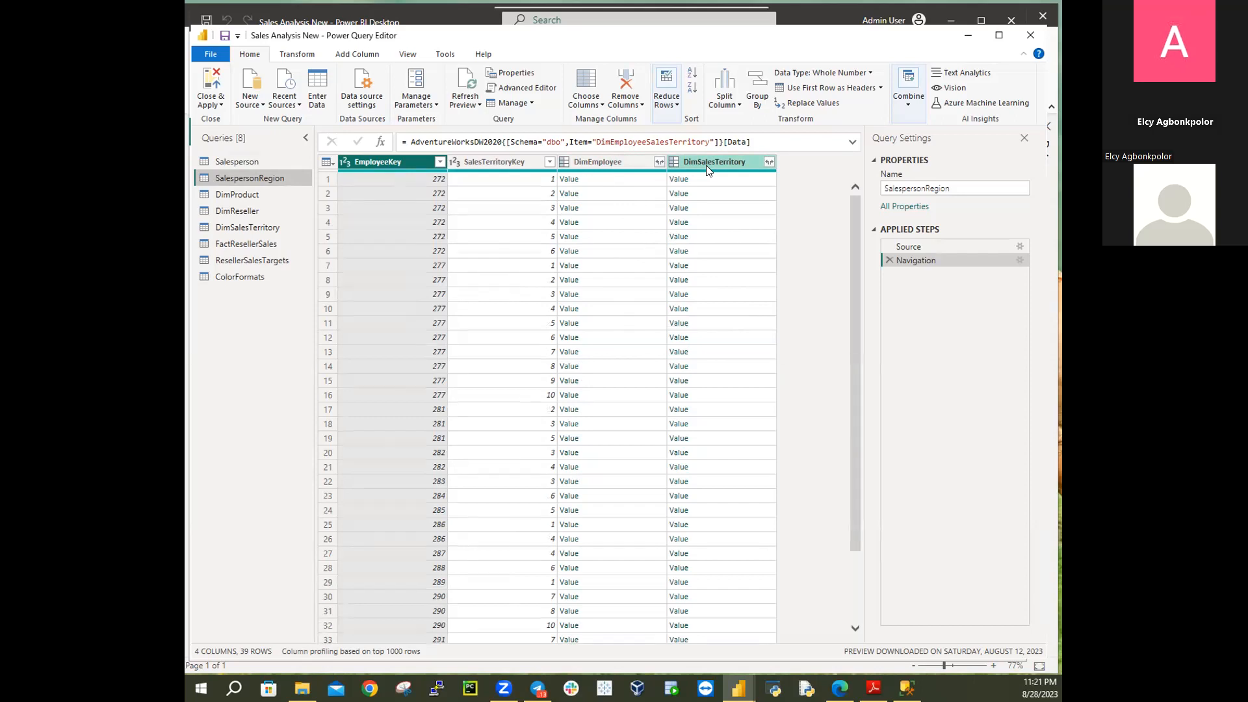
# Remove the DimEmployee and DimSalesTerritory columns from the SalespersonRegion query
pyautogui.click(594, 162)
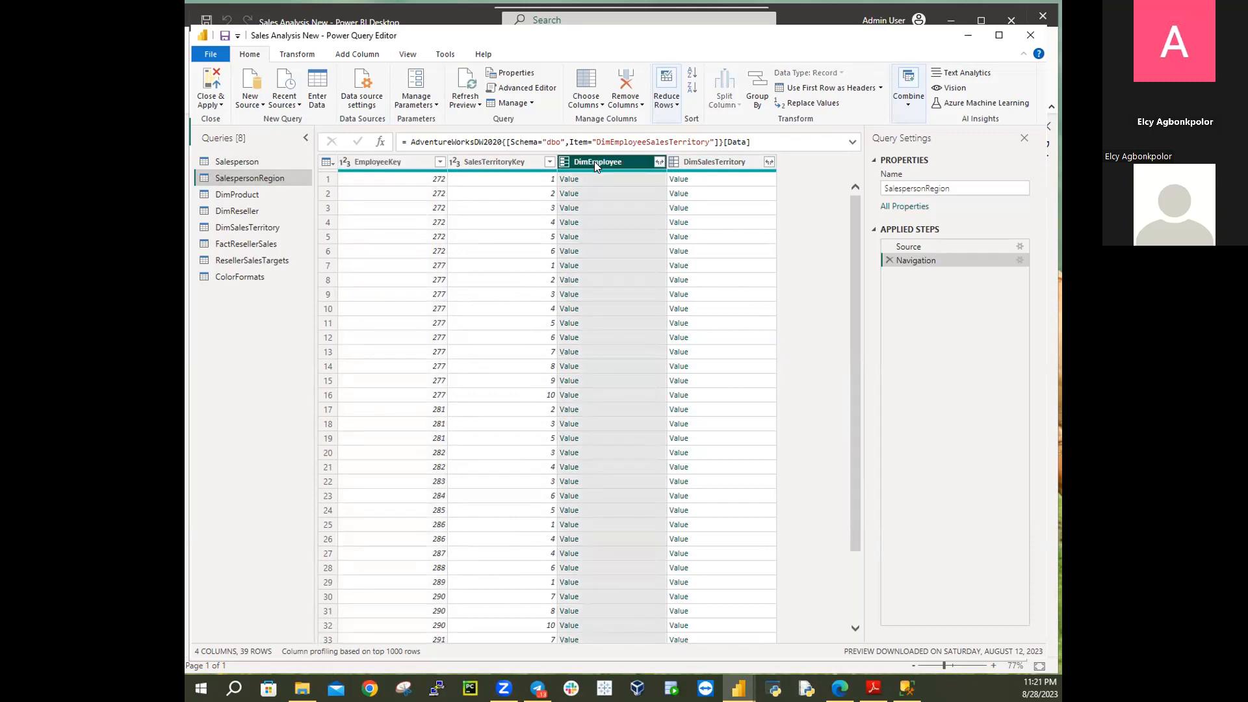
pyautogui.keyDown('ctrl'); pyautogui.click(703, 162); pyautogui.keyUp('ctrl')
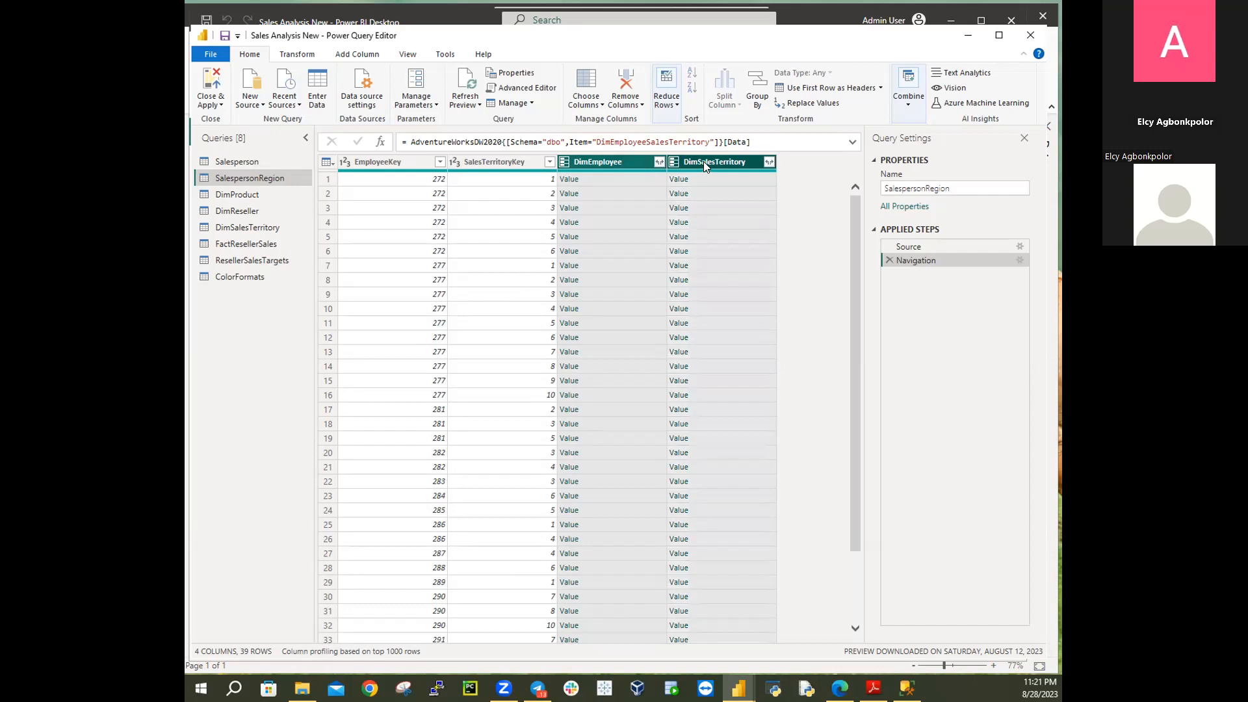
pyautogui.rightClick(704, 166)
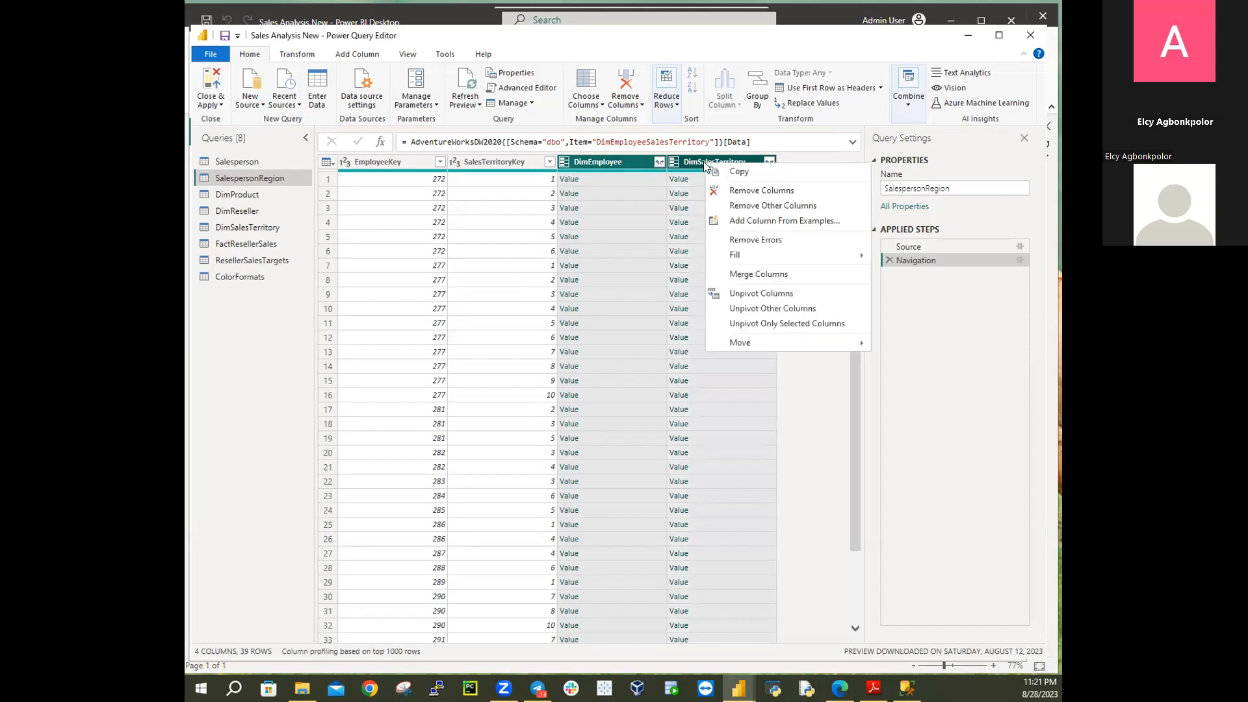
pyautogui.click(740, 192)
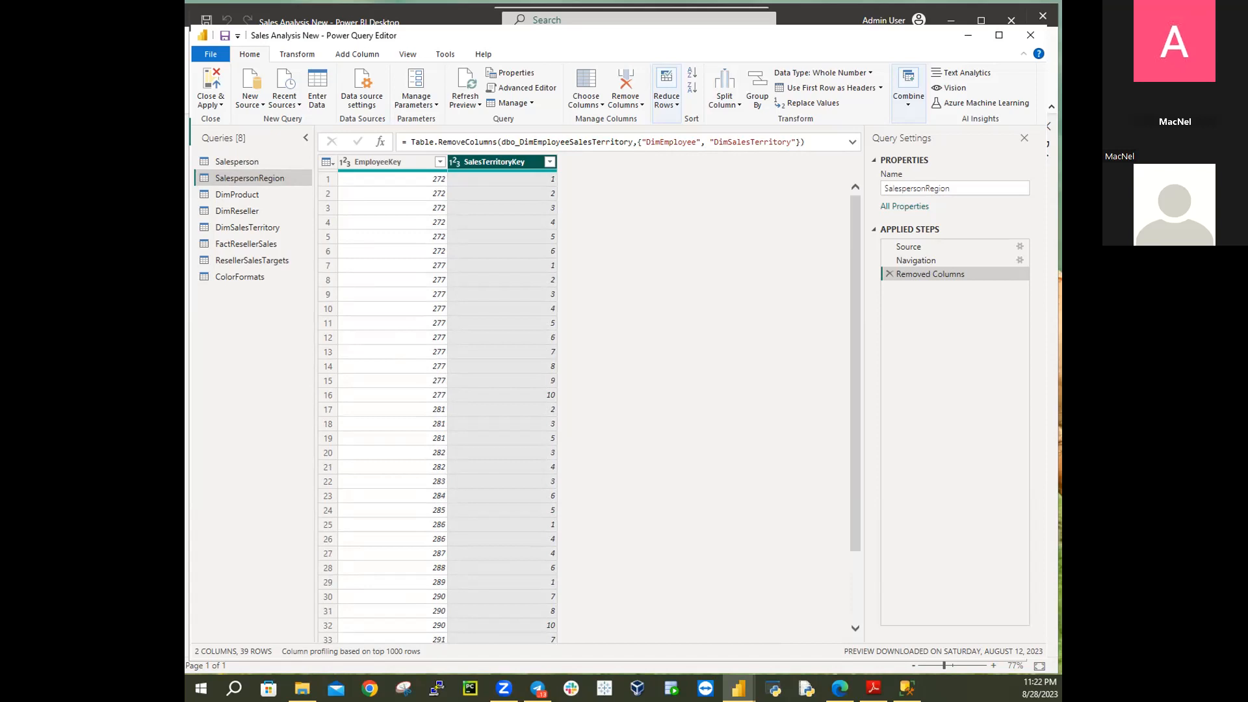
# Rename the DimProduct query to Product
pyautogui.click(249, 196)
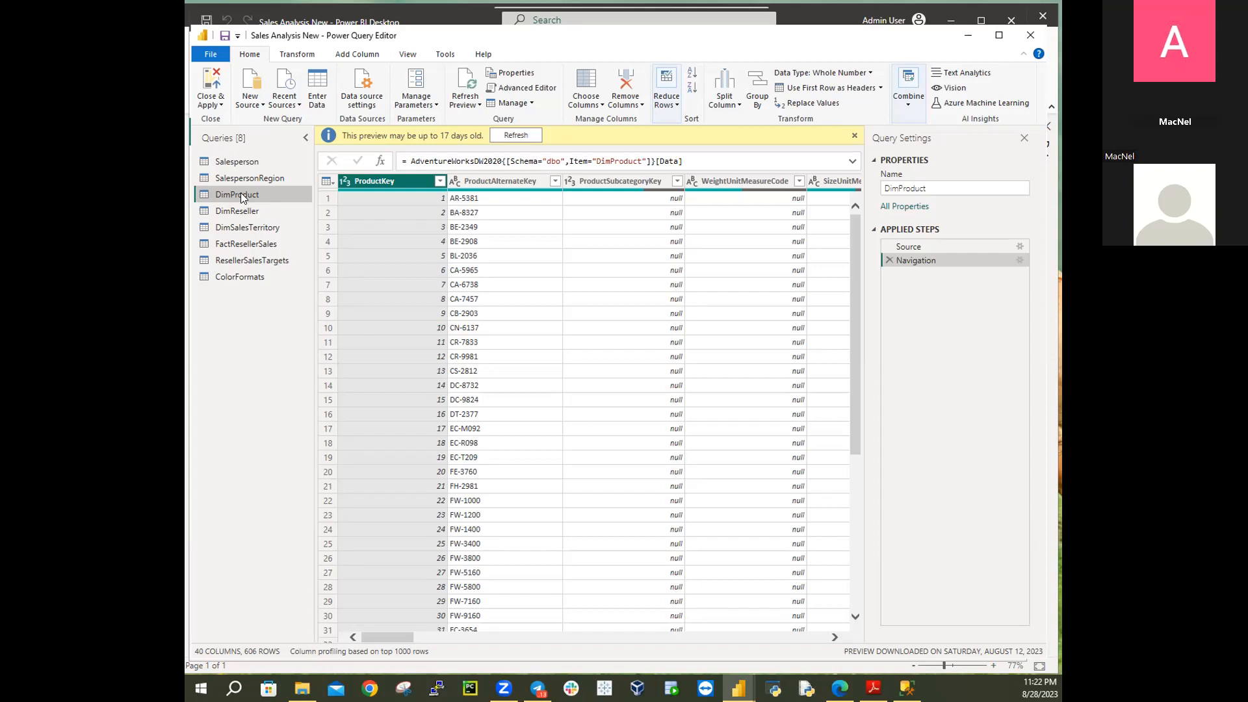
pyautogui.rightClick(240, 194)
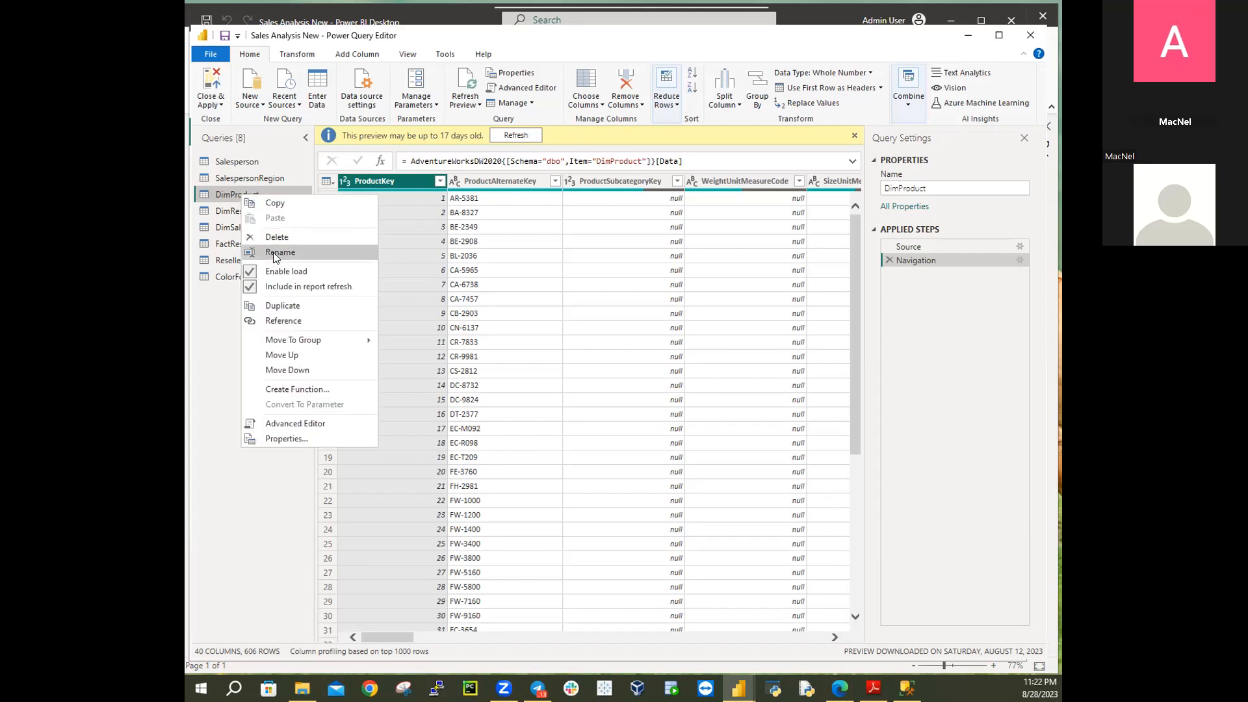
pyautogui.click(273, 252)
pyautogui.click(233, 194)
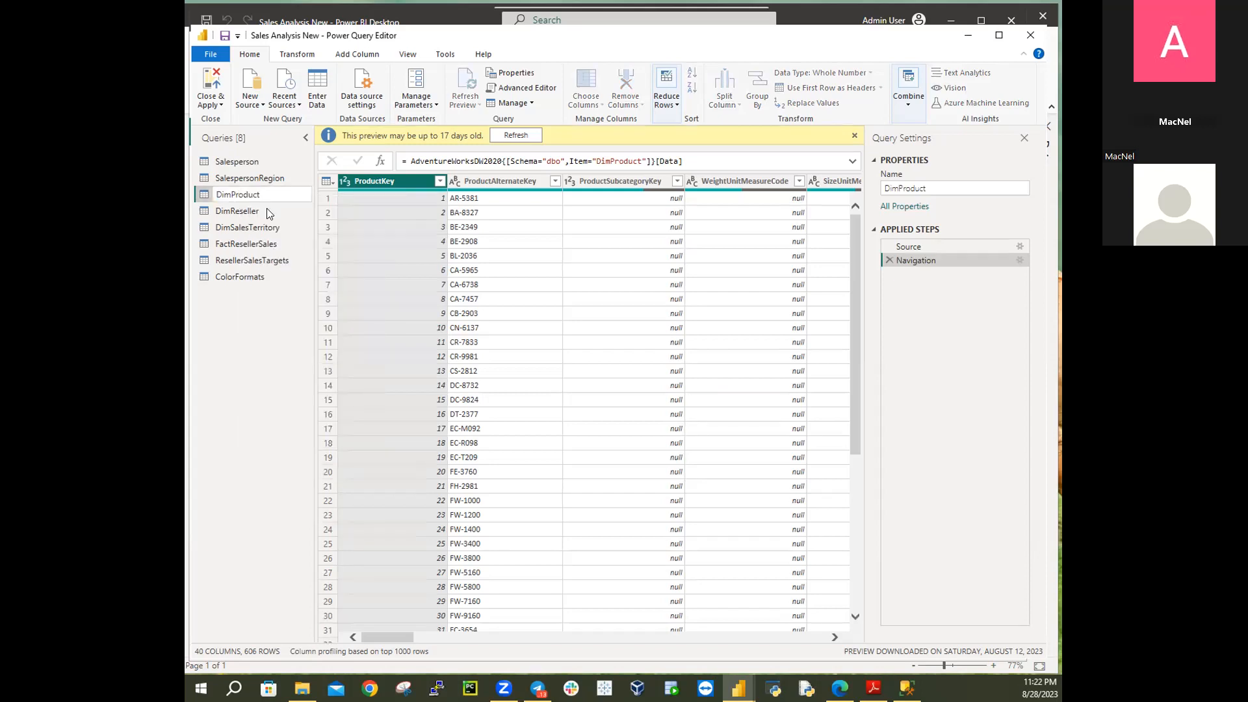
pyautogui.press('BackSpace')
pyautogui.press('BackSpace')
pyautogui.press('BackSpace')
pyautogui.press('Return')
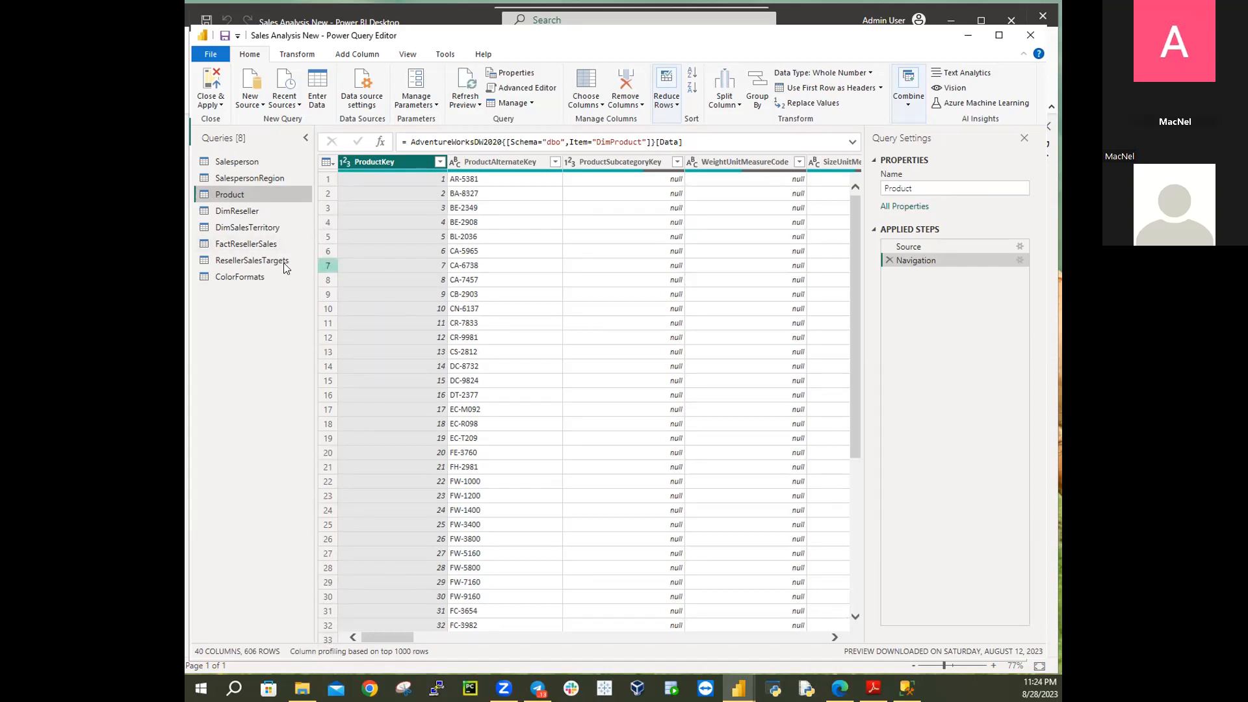
# Sort the Go to Column list by name and go to the FinishedGoodsFlag column of the Product query
pyautogui.click(602, 106)
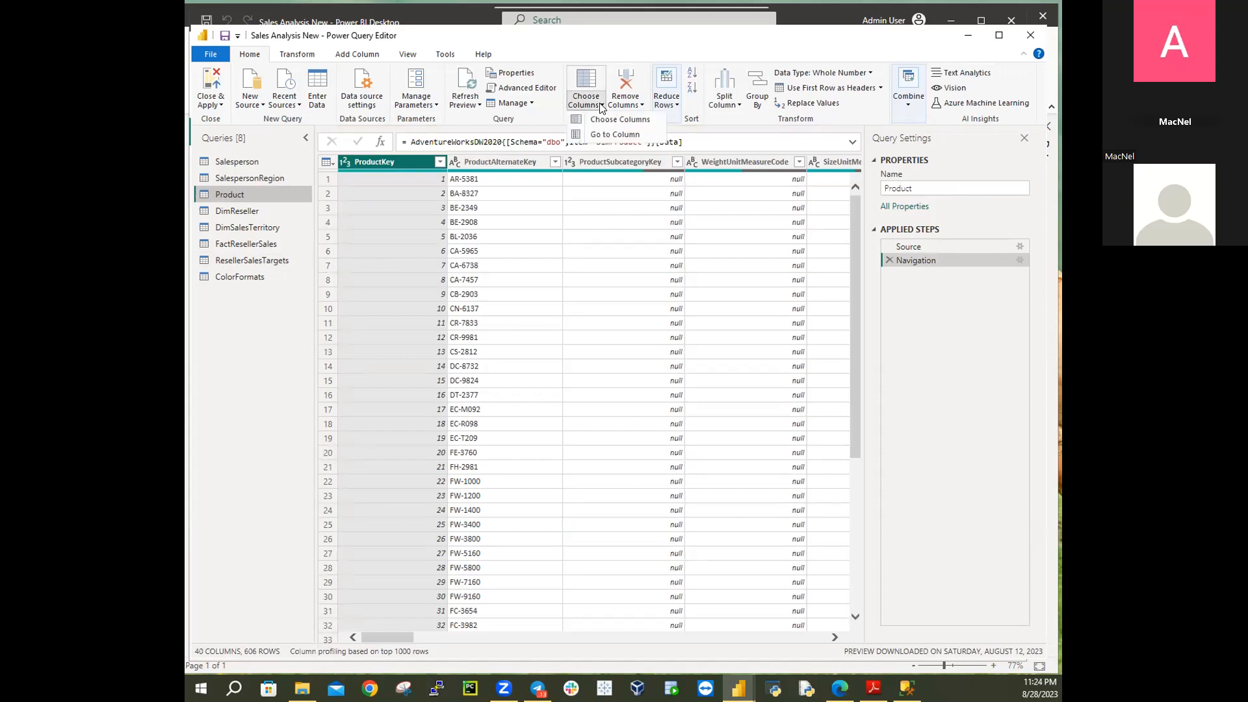
pyautogui.click(609, 134)
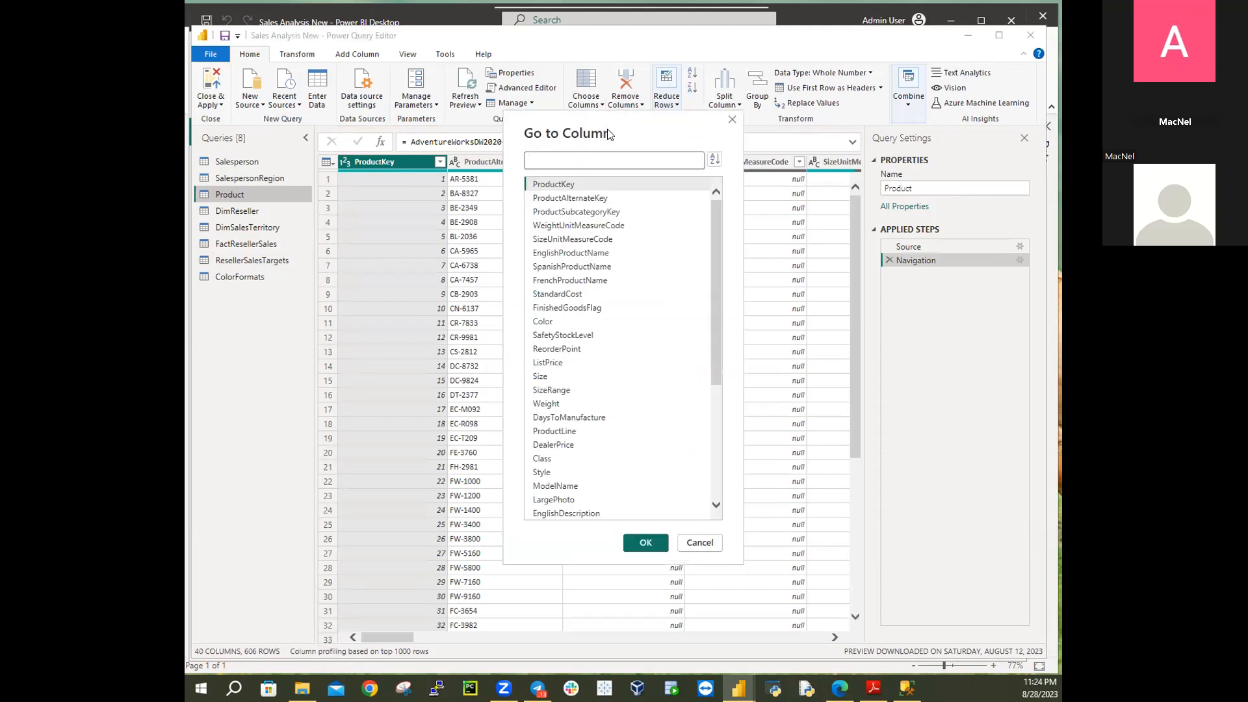
pyautogui.moveTo(714, 203); pyautogui.dragTo(724, 336)
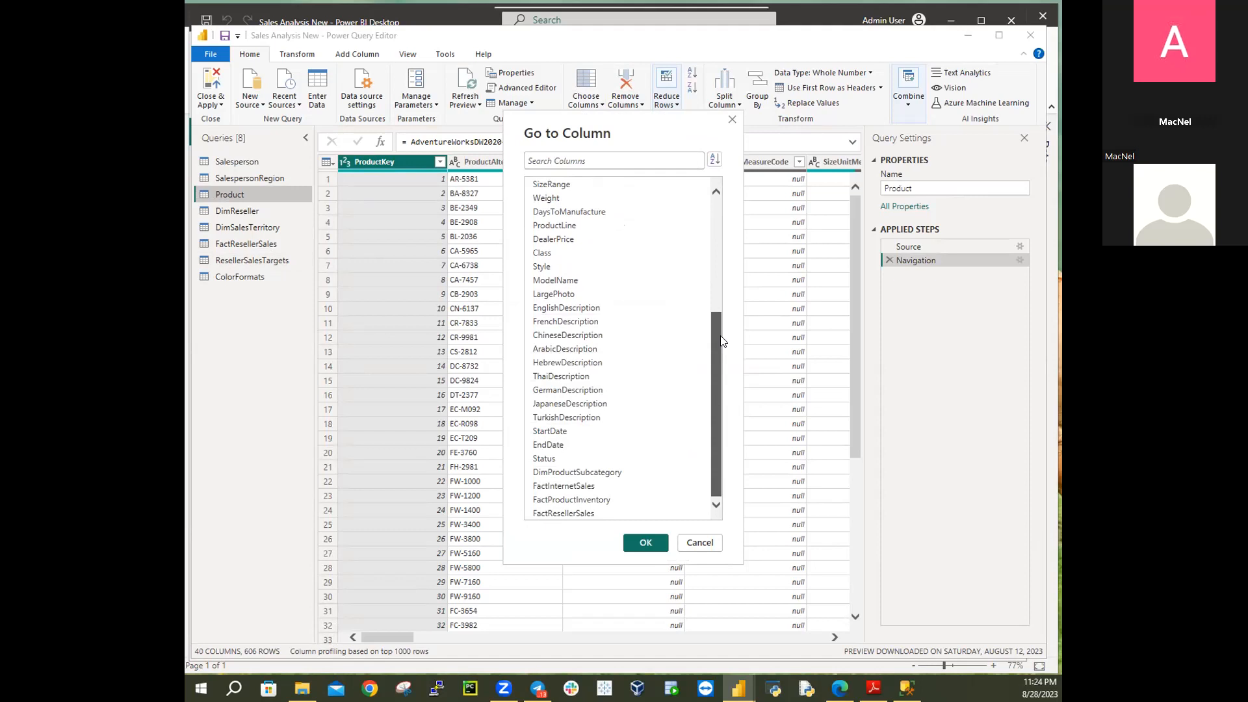
pyautogui.moveTo(722, 341); pyautogui.dragTo(729, 167)
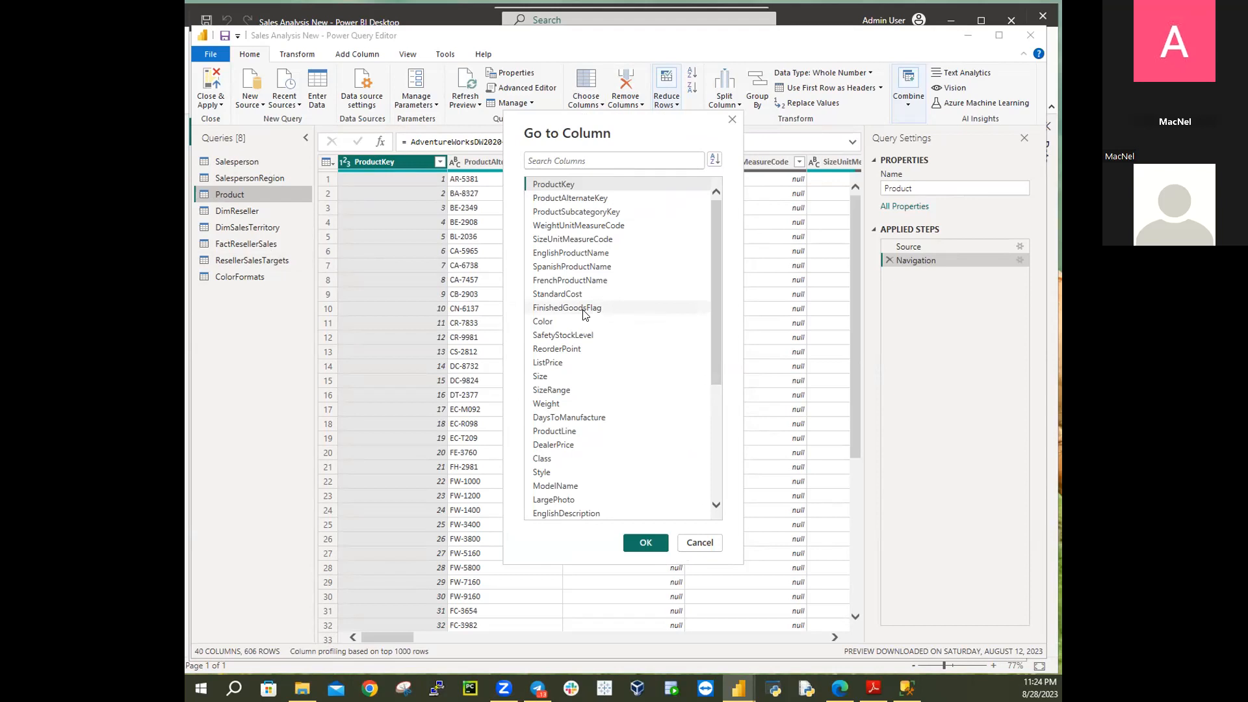
pyautogui.click(715, 159)
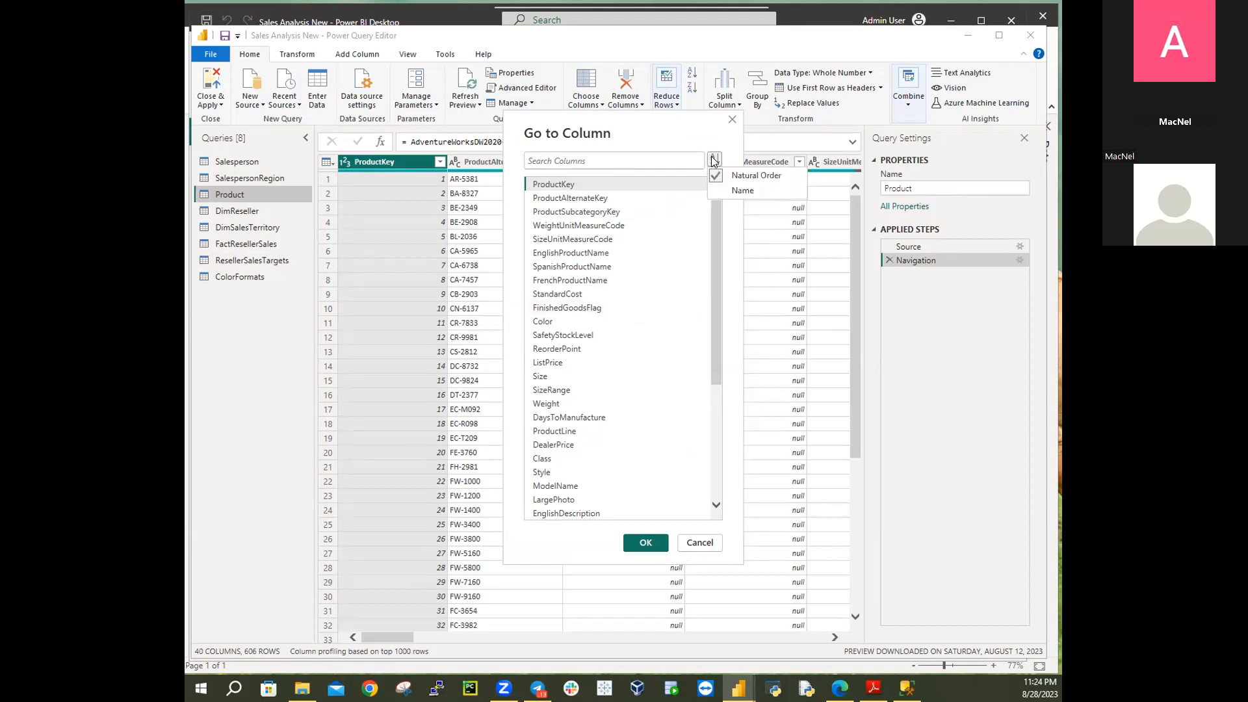
pyautogui.click(727, 188)
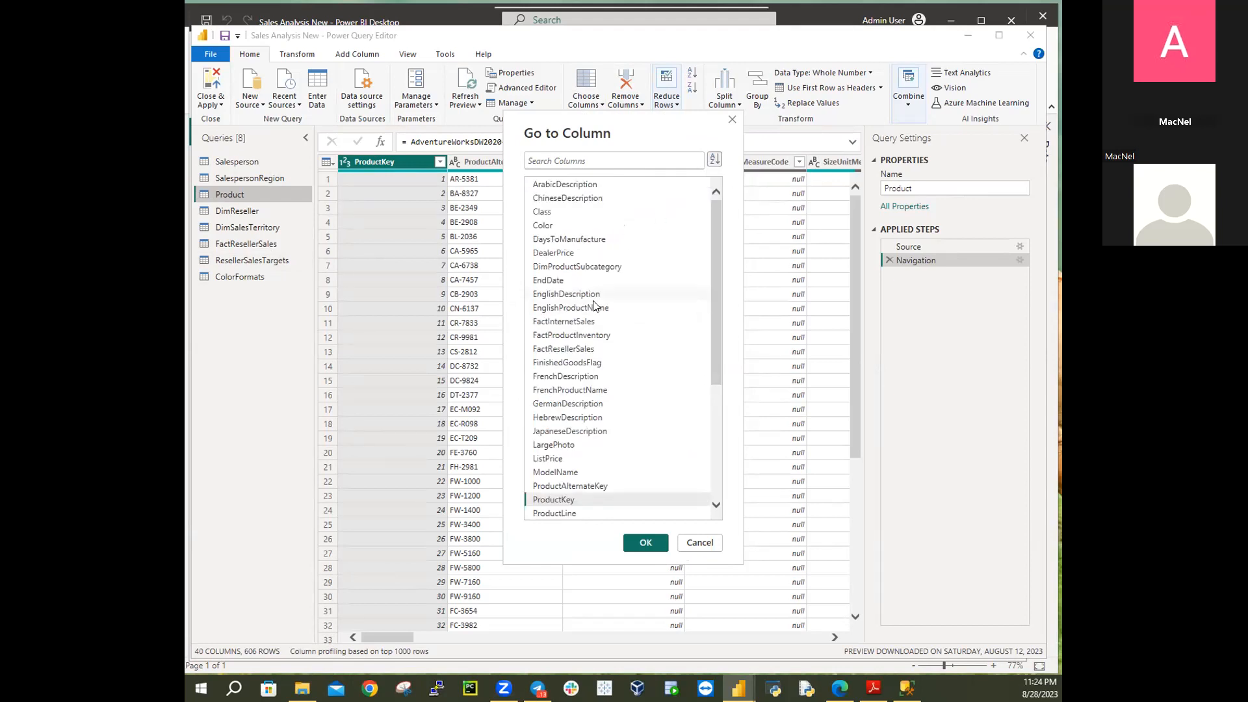
pyautogui.click(580, 365)
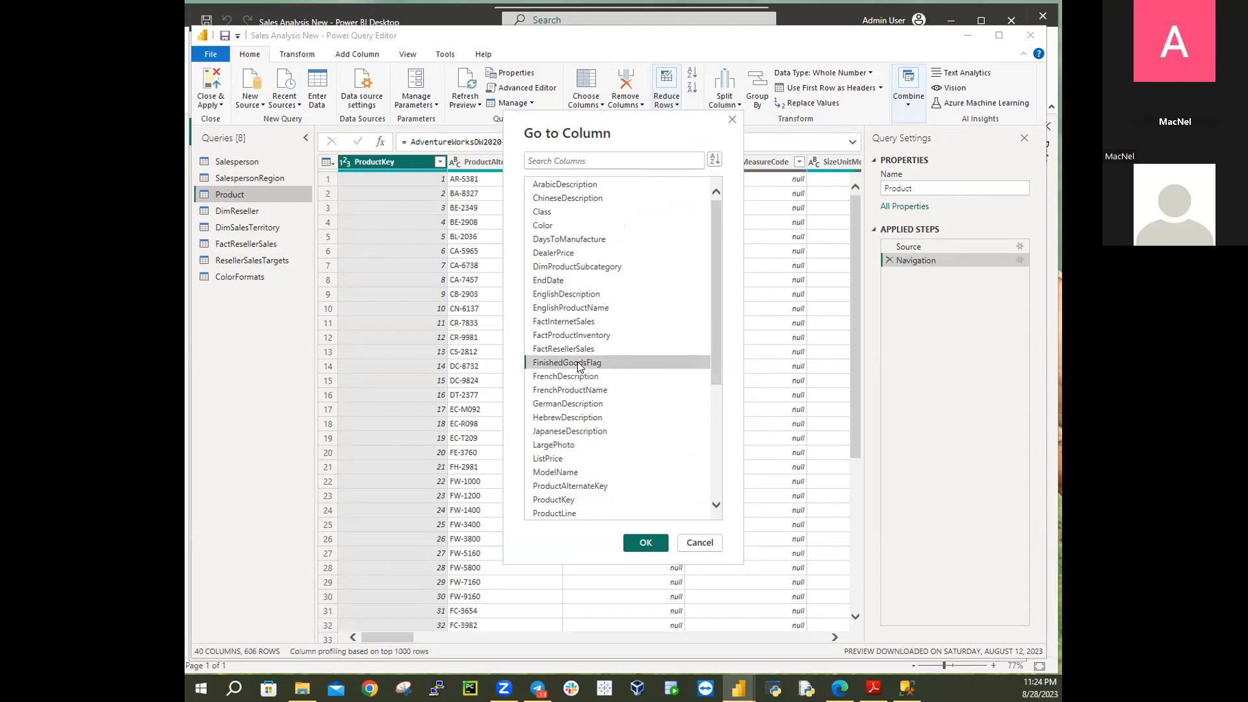
pyautogui.click(640, 544)
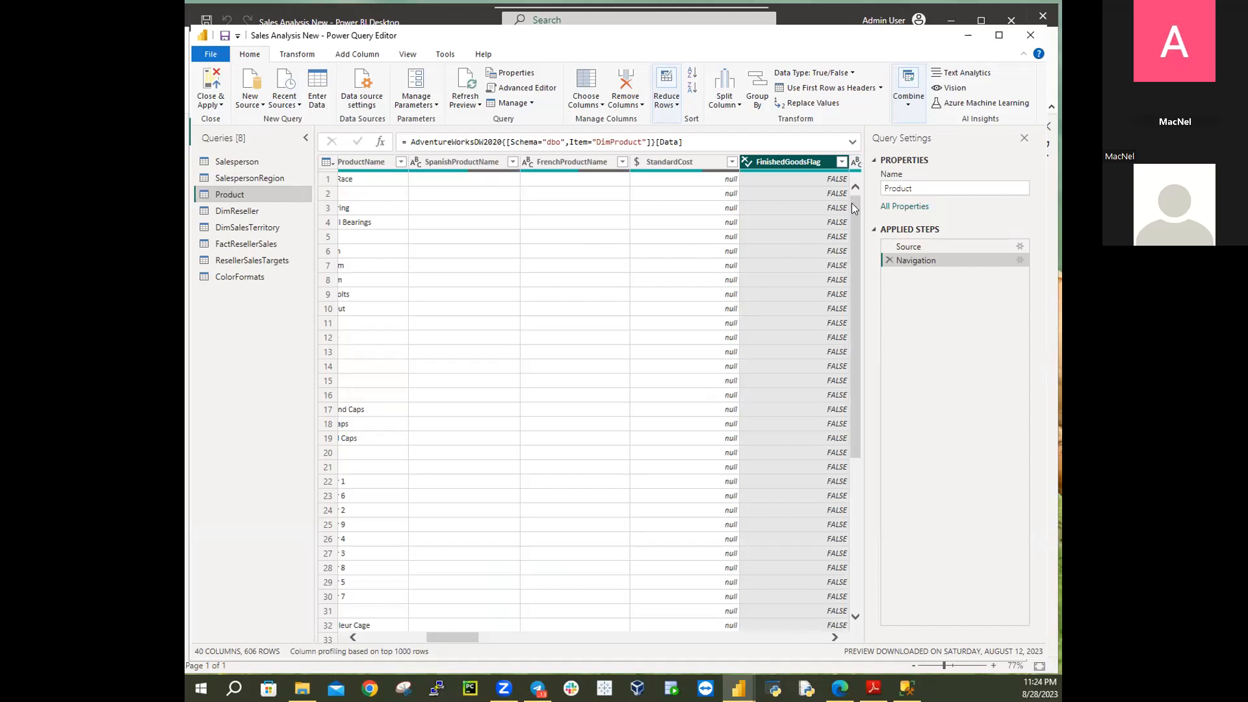
# Filter the FinishedGoodsFlag column of the Product query to keep only TRUE rows
pyautogui.moveTo(853, 344); pyautogui.dragTo(850, 641)
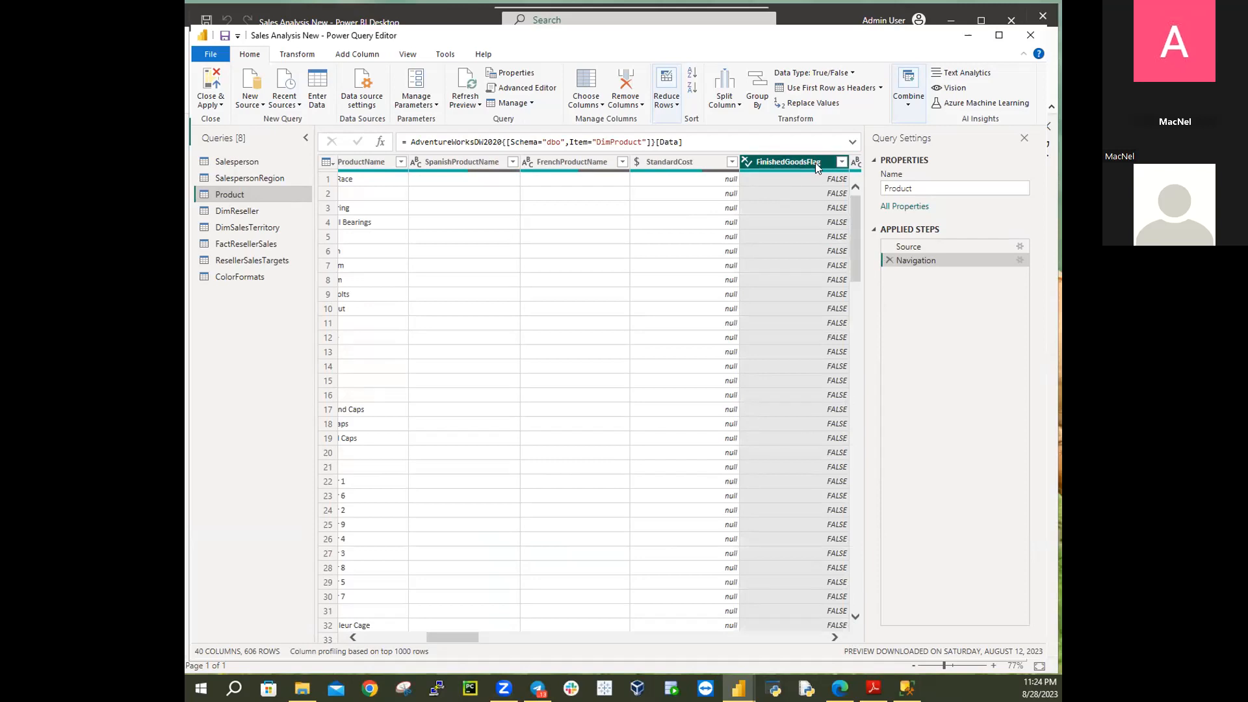
pyautogui.click(841, 162)
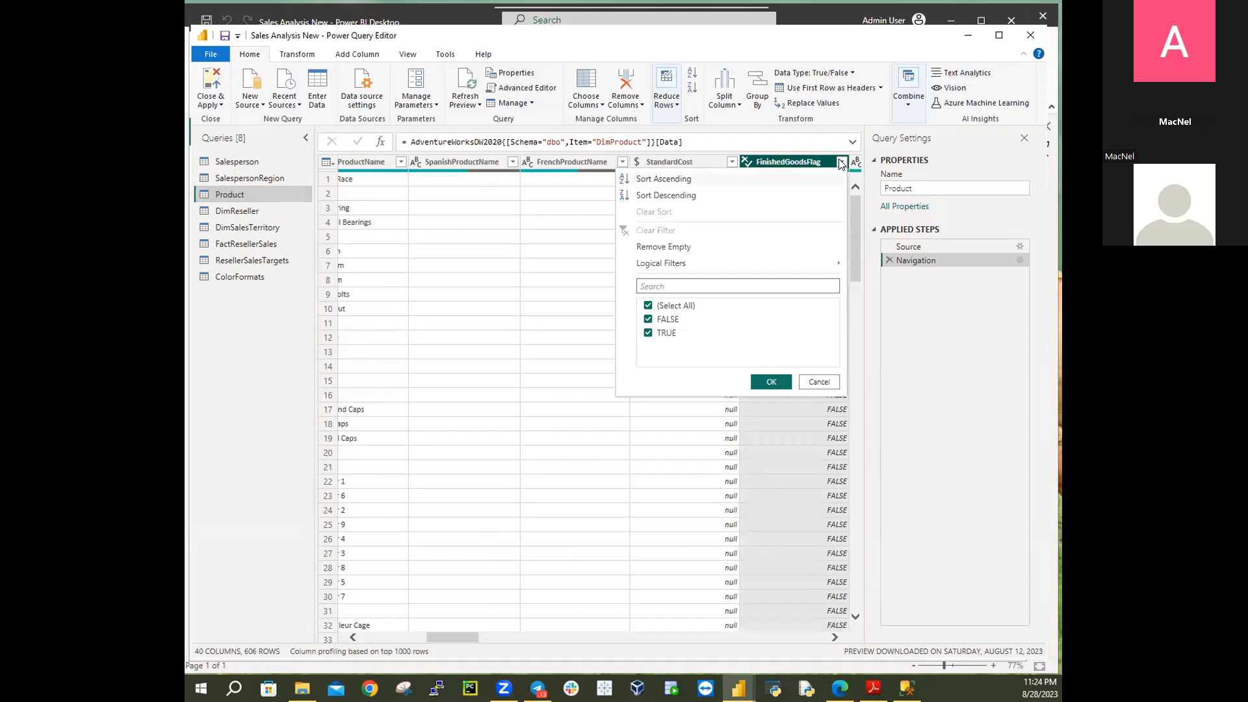
pyautogui.click(648, 306)
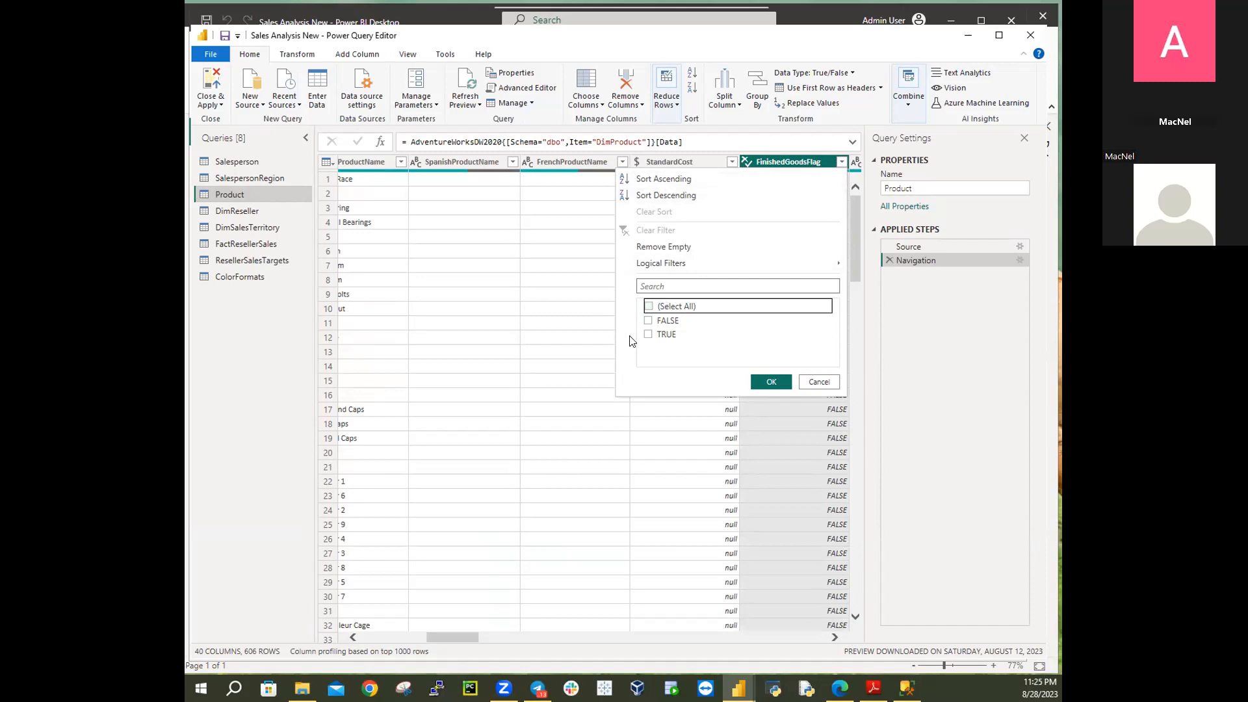
pyautogui.click(648, 334)
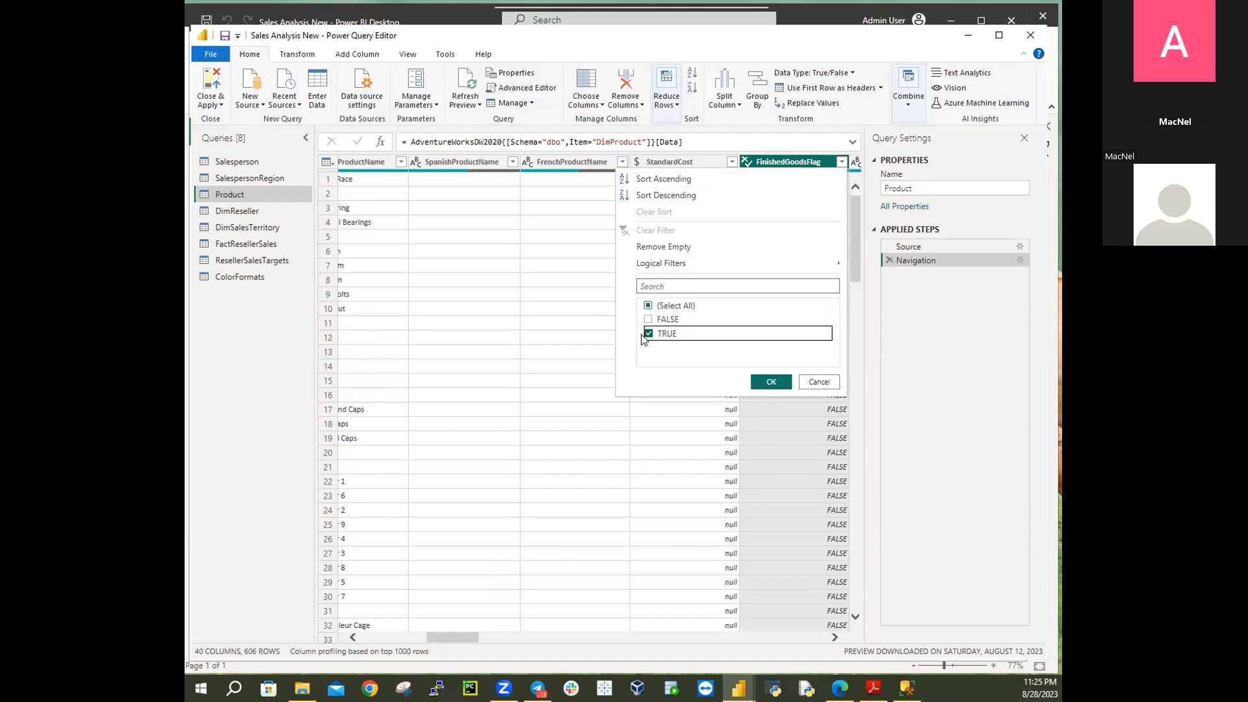
pyautogui.click(756, 380)
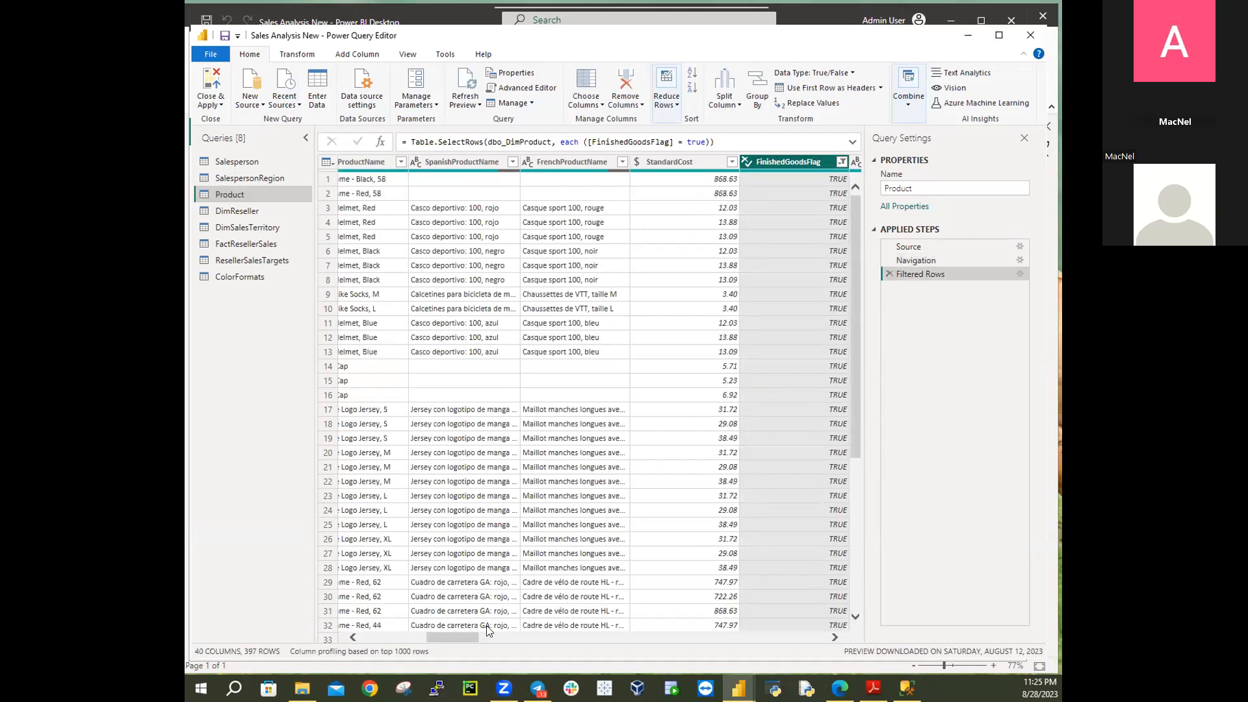
# Keep only the ProductKey, EnglishProductName, StandardCost, Color and DimProductSubcategory columns in the Product query
pyautogui.moveTo(463, 636); pyautogui.dragTo(355, 635)
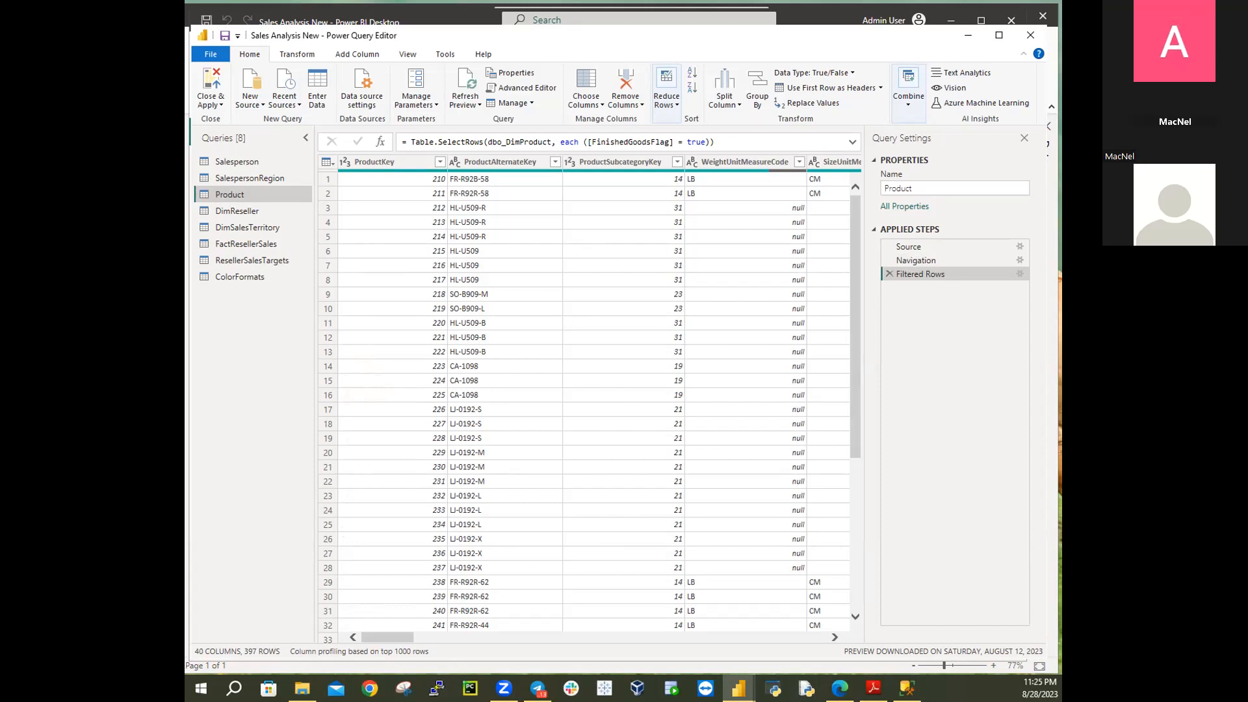
pyautogui.click(602, 107)
pyautogui.click(603, 117)
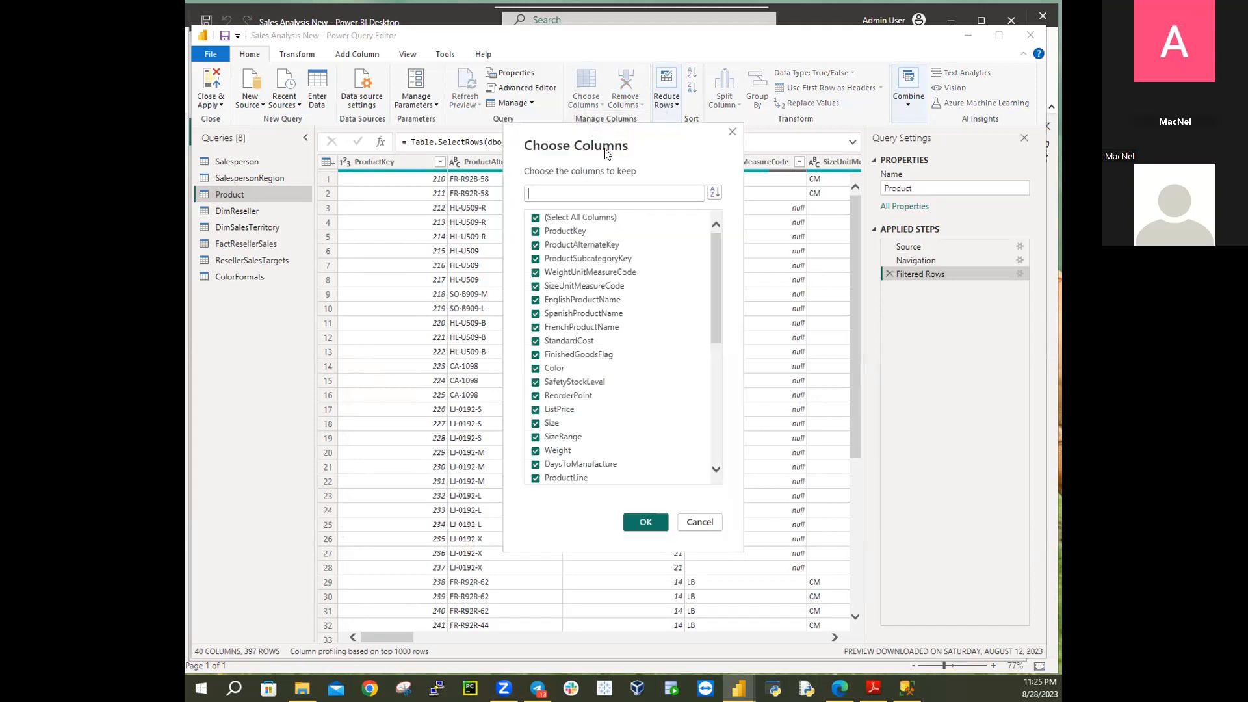
pyautogui.click(536, 218)
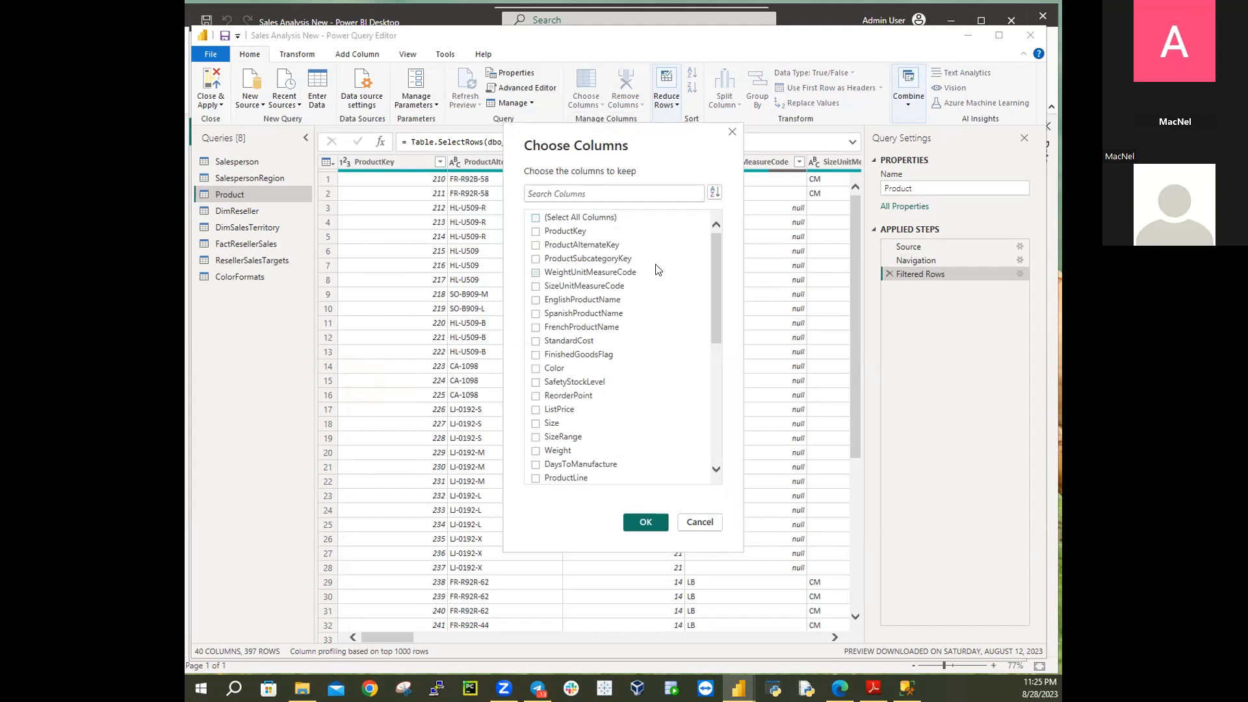
pyautogui.click(536, 233)
pyautogui.click(536, 368)
pyautogui.scroll(-2, 613, 449)
pyautogui.scroll(-1, 599, 435)
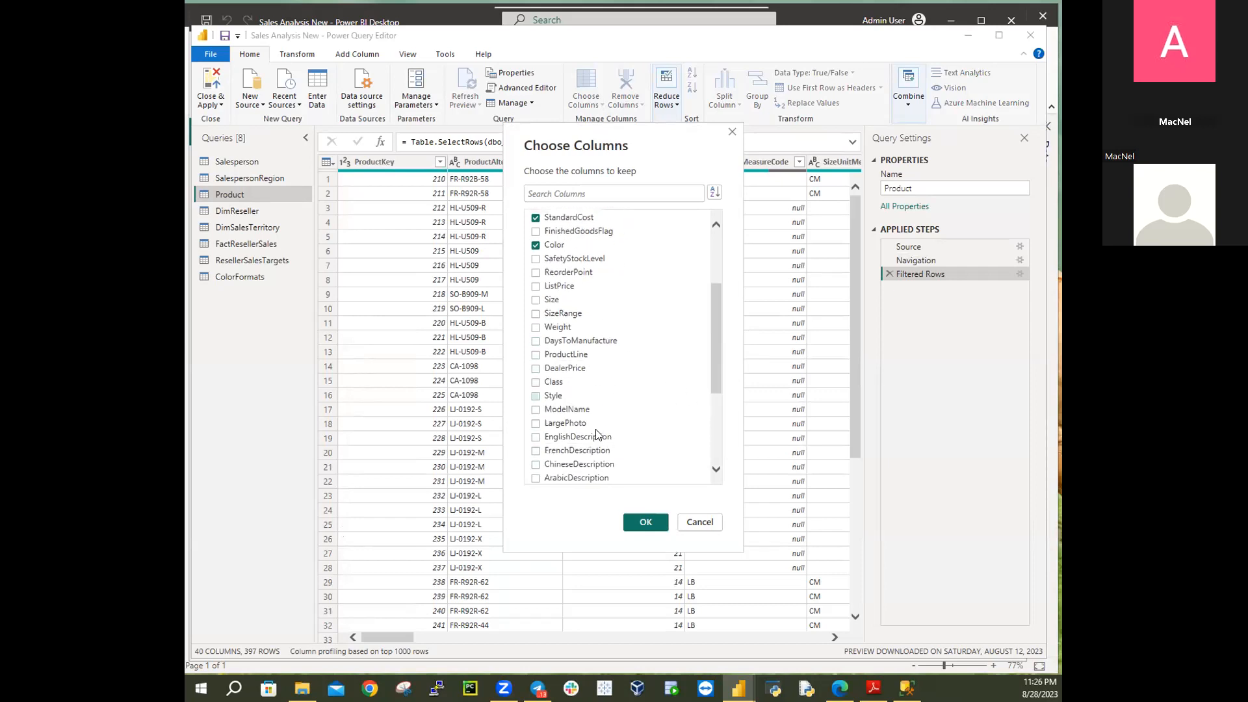
pyautogui.scroll(-2, 597, 434)
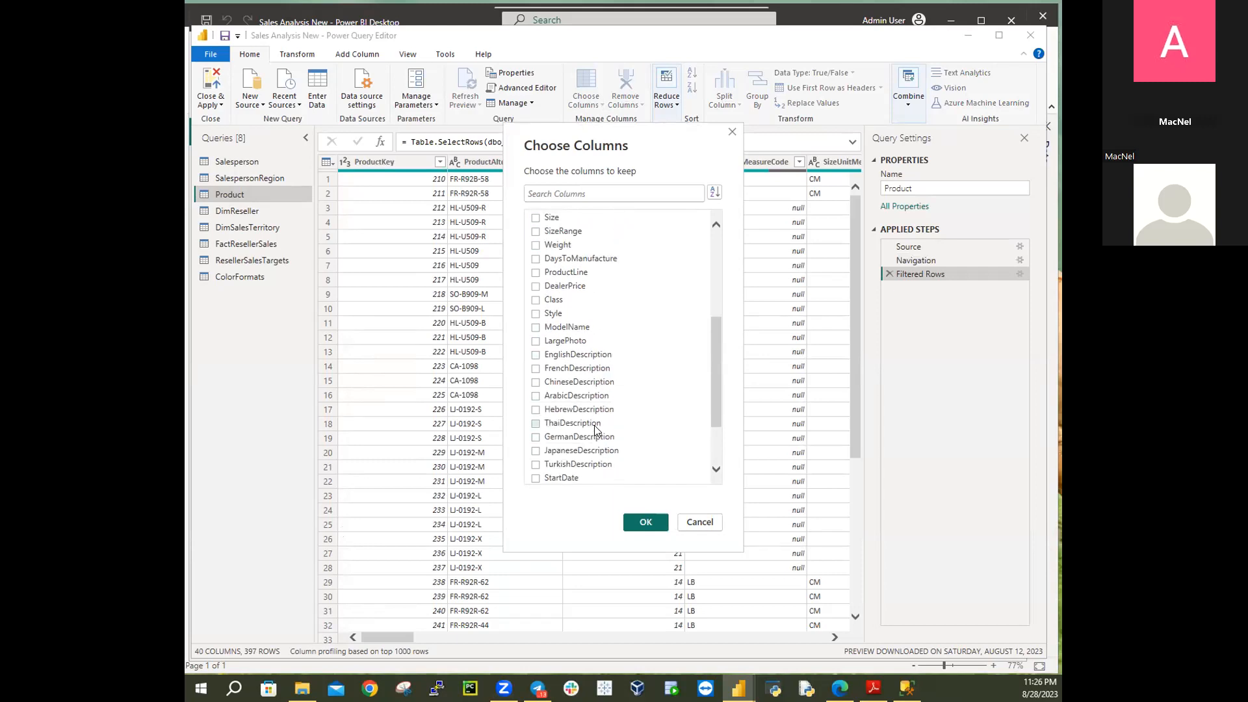
pyautogui.scroll(-2, 597, 433)
pyautogui.click(536, 437)
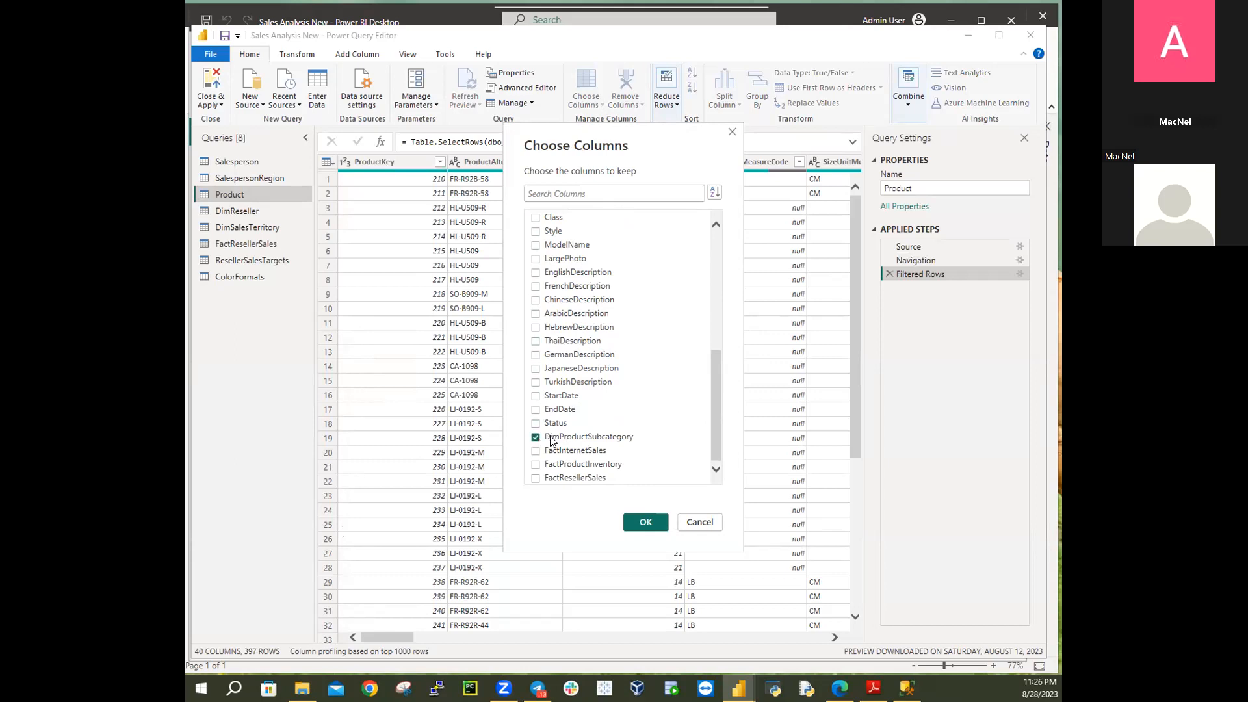
pyautogui.scroll(7, 572, 430)
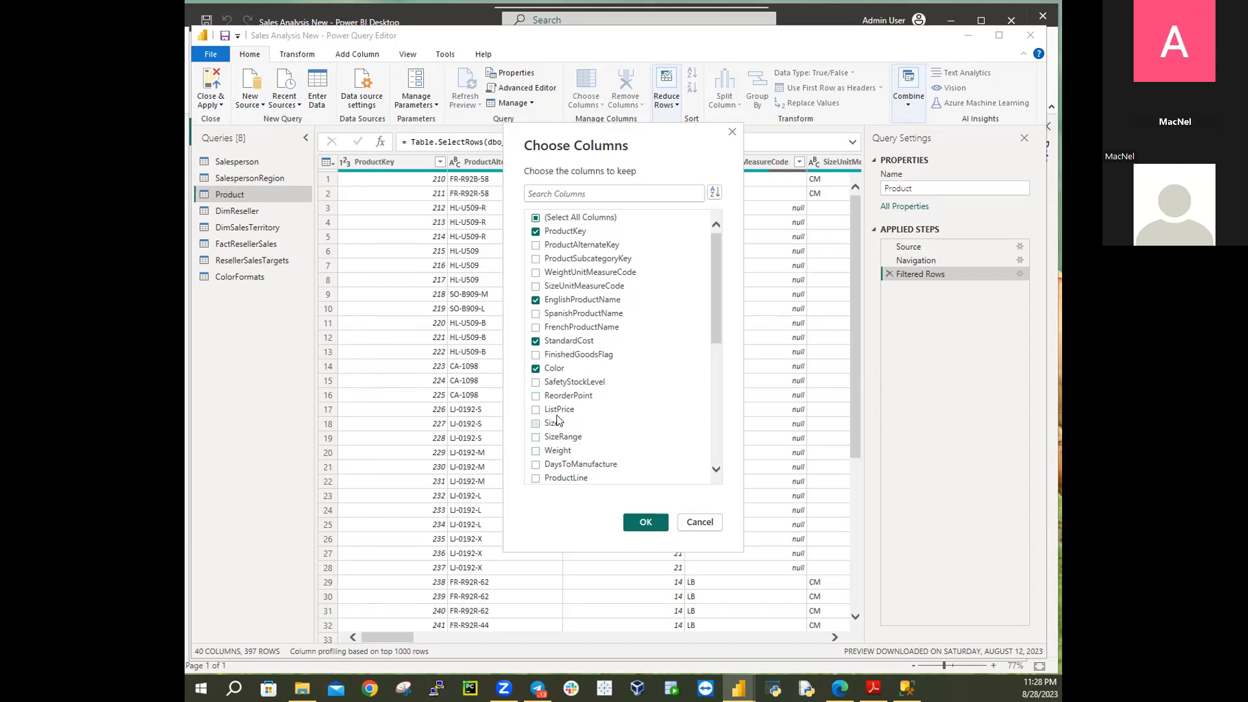
pyautogui.click(644, 523)
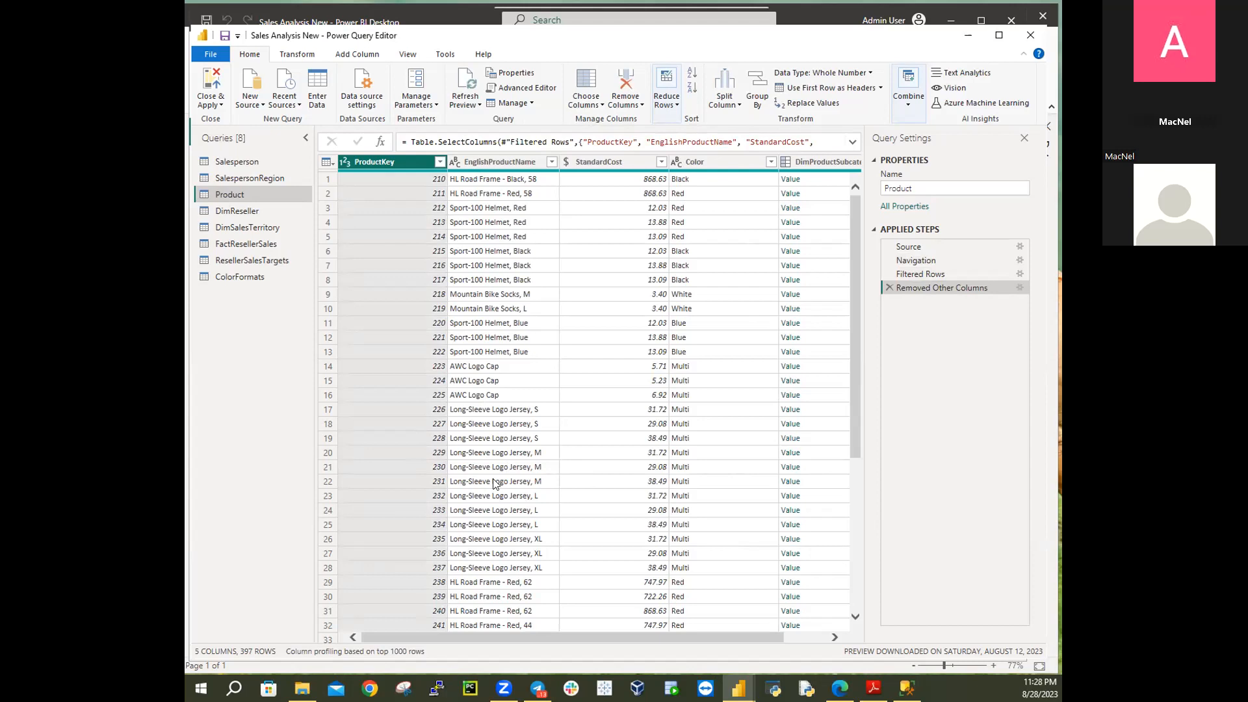
# Expand the DimProductSubcategory column into EnglishProductSubcategoryName and DimProductCategory, without using the original column name as prefix
pyautogui.moveTo(645, 636); pyautogui.dragTo(830, 648)
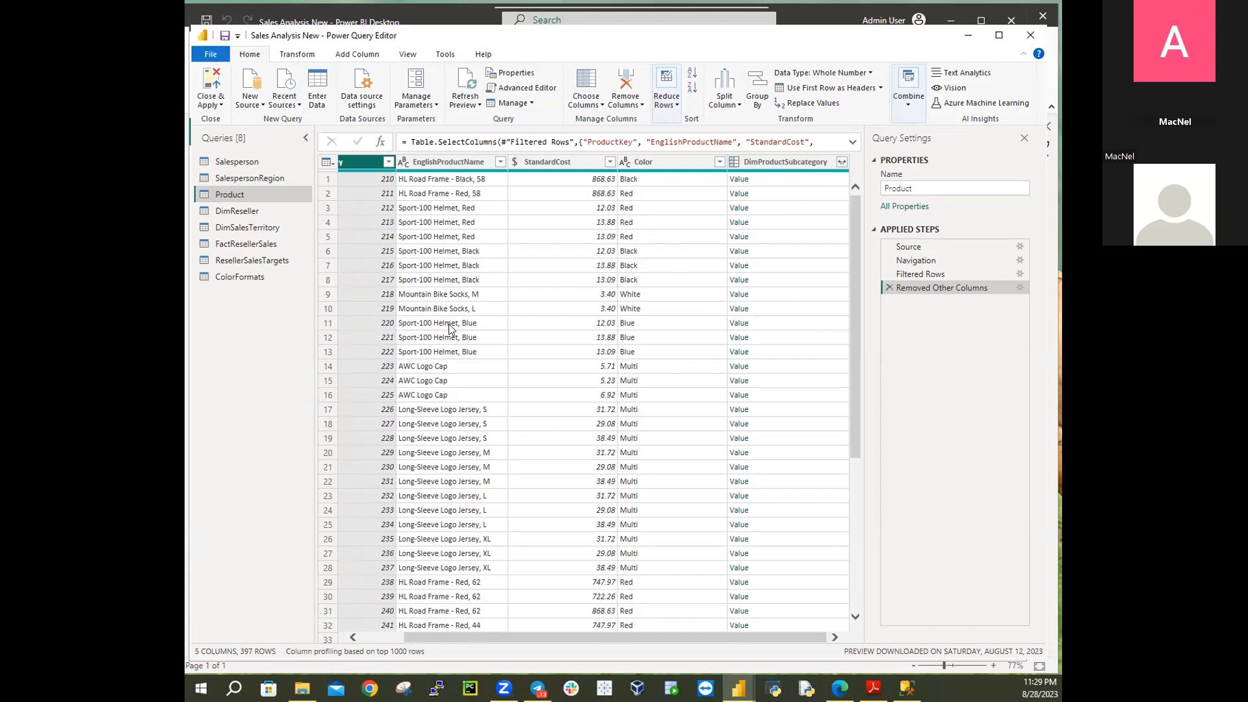
pyautogui.click(840, 161)
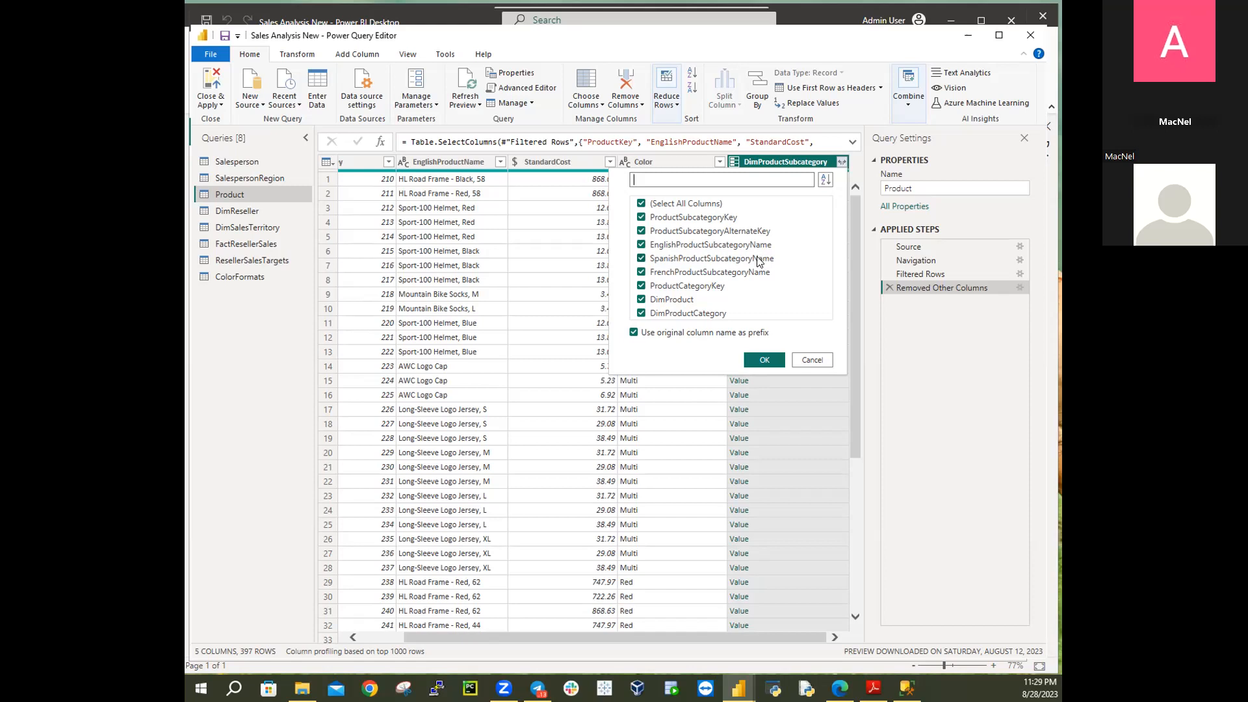
pyautogui.click(642, 205)
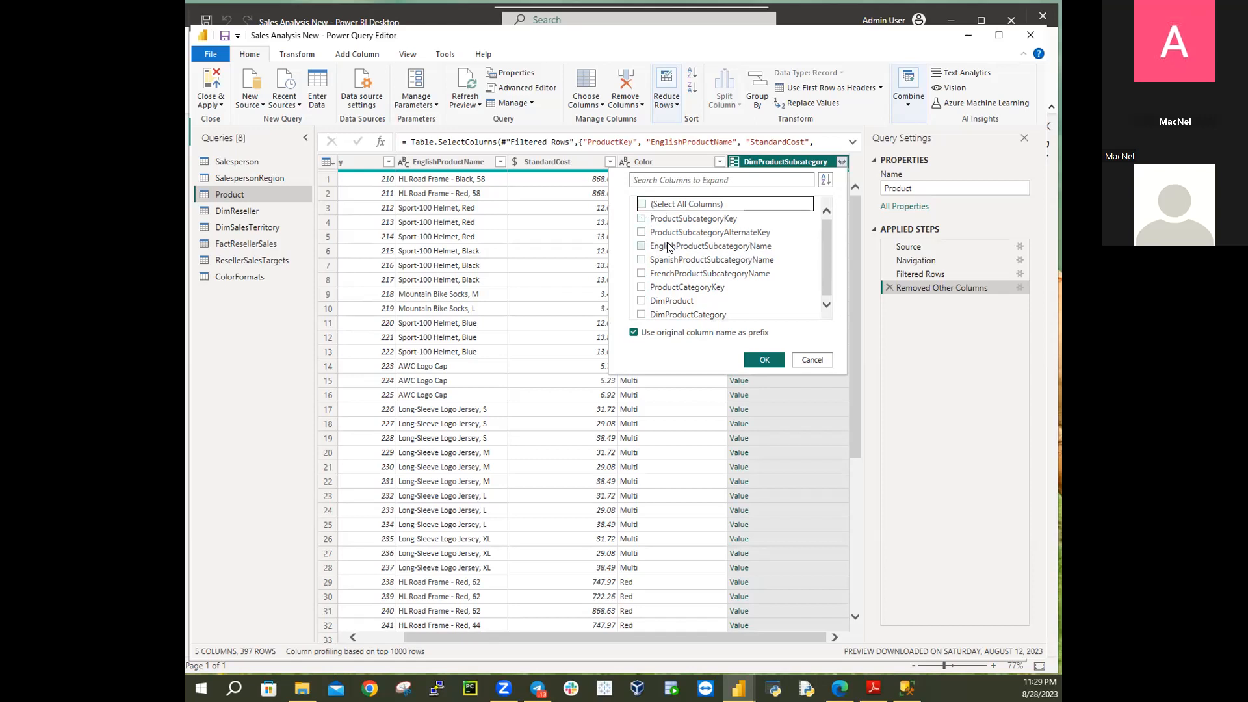
pyautogui.click(641, 245)
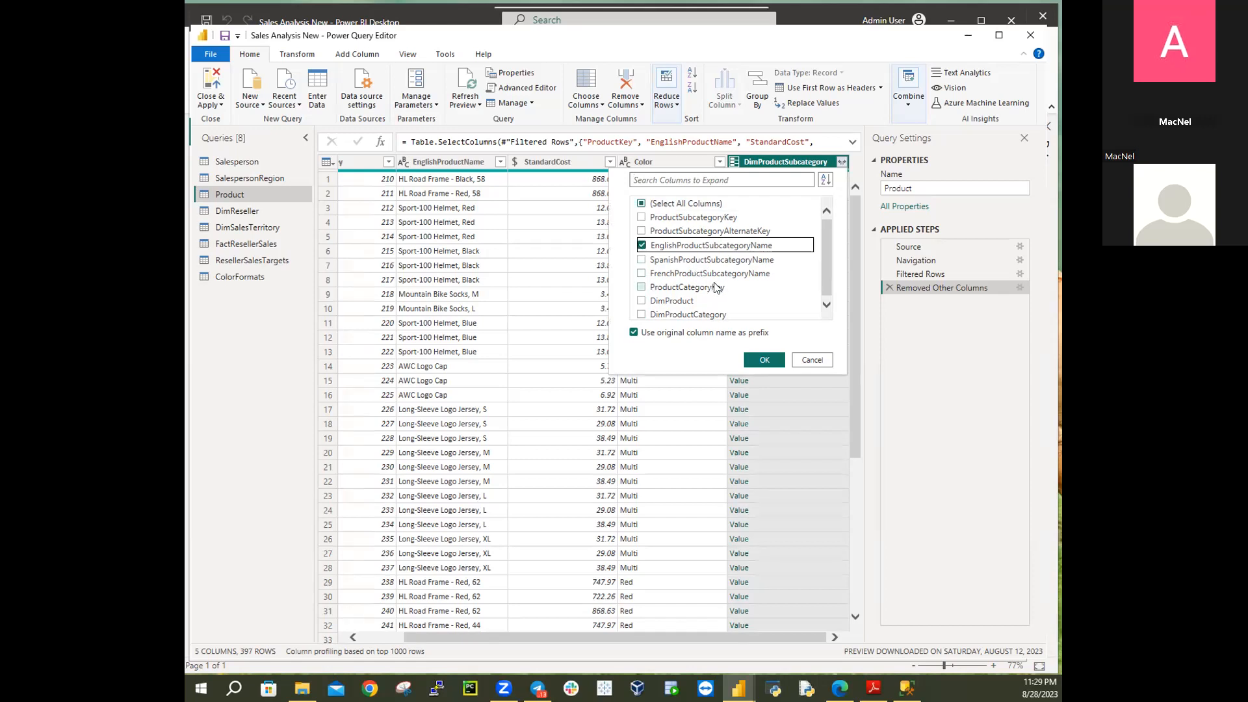
pyautogui.scroll(-1, 728, 271)
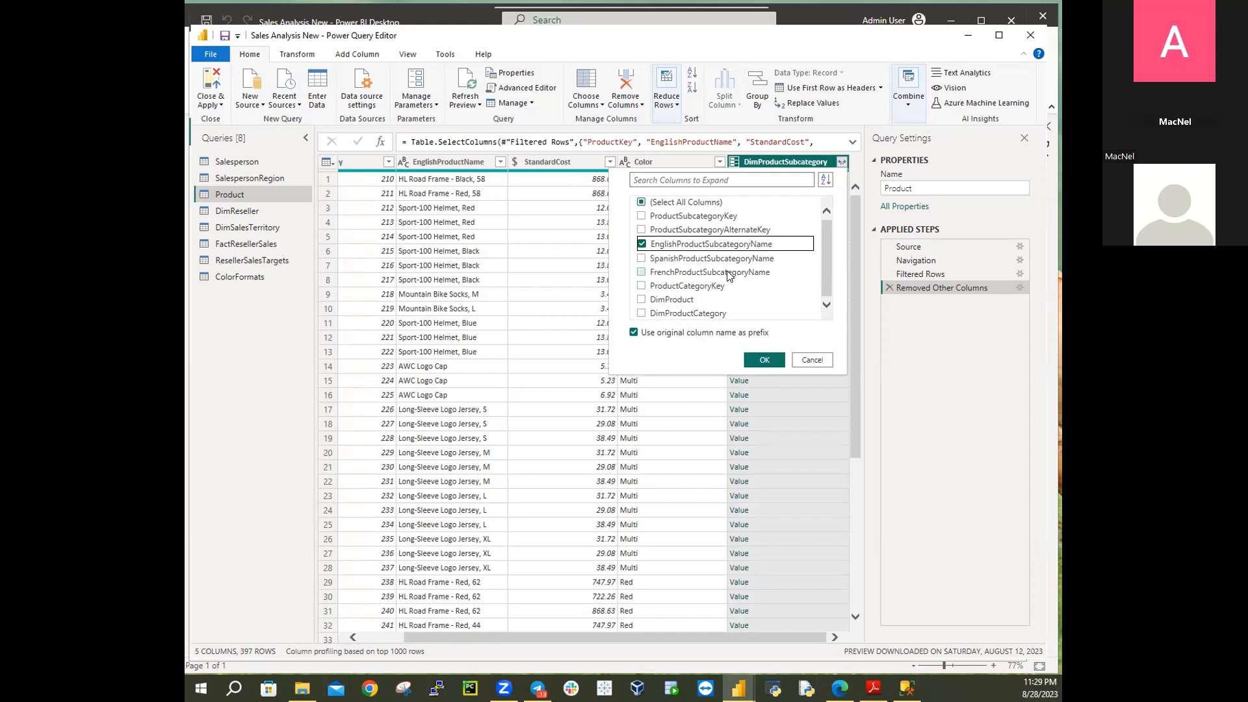
pyautogui.click(641, 313)
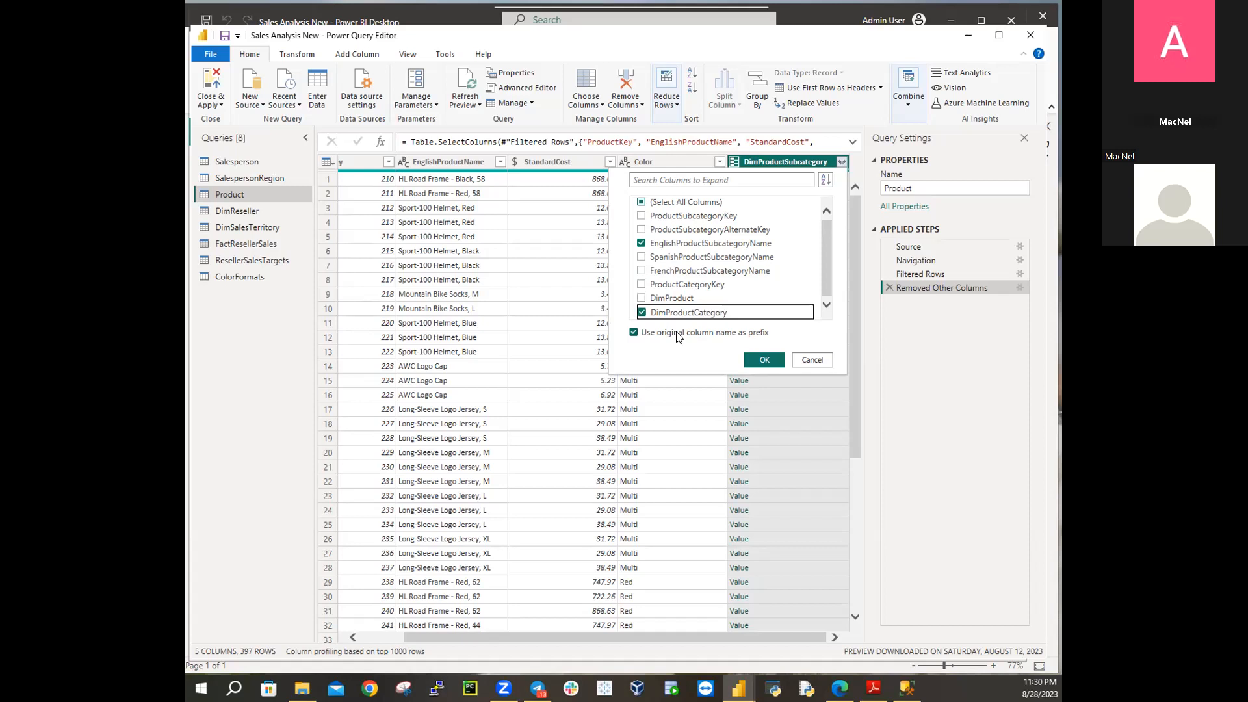
pyautogui.click(634, 334)
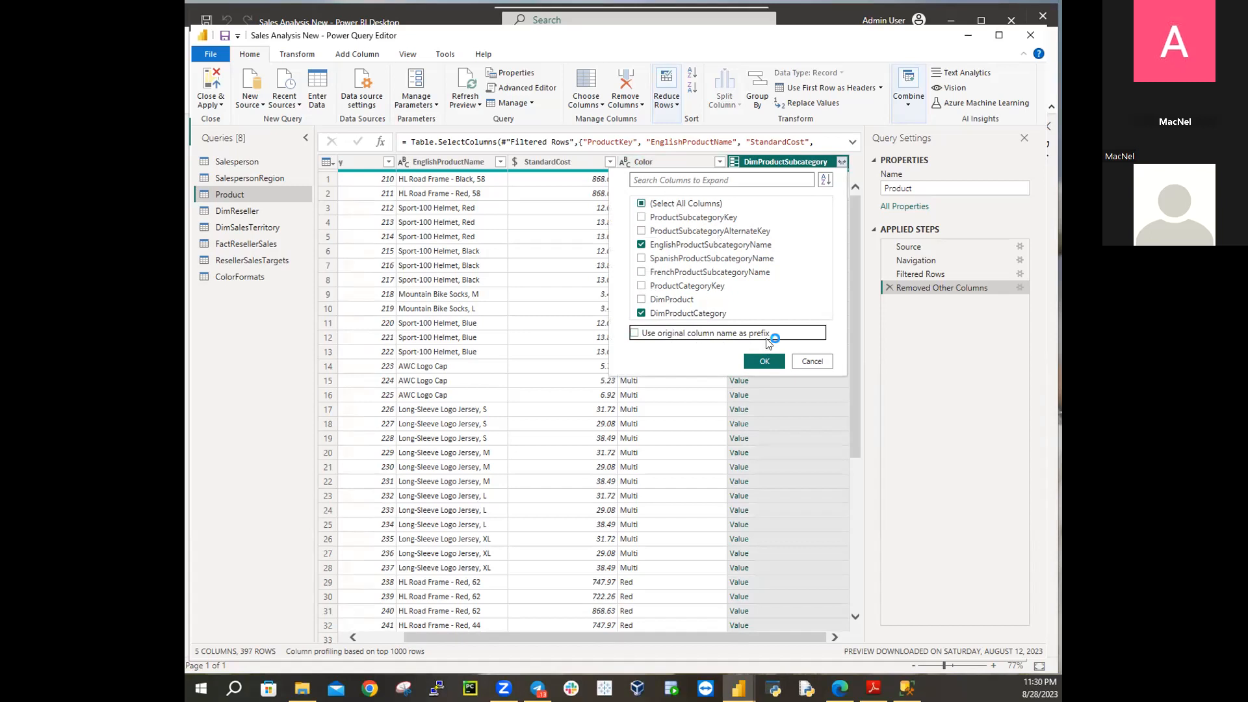
pyautogui.click(765, 360)
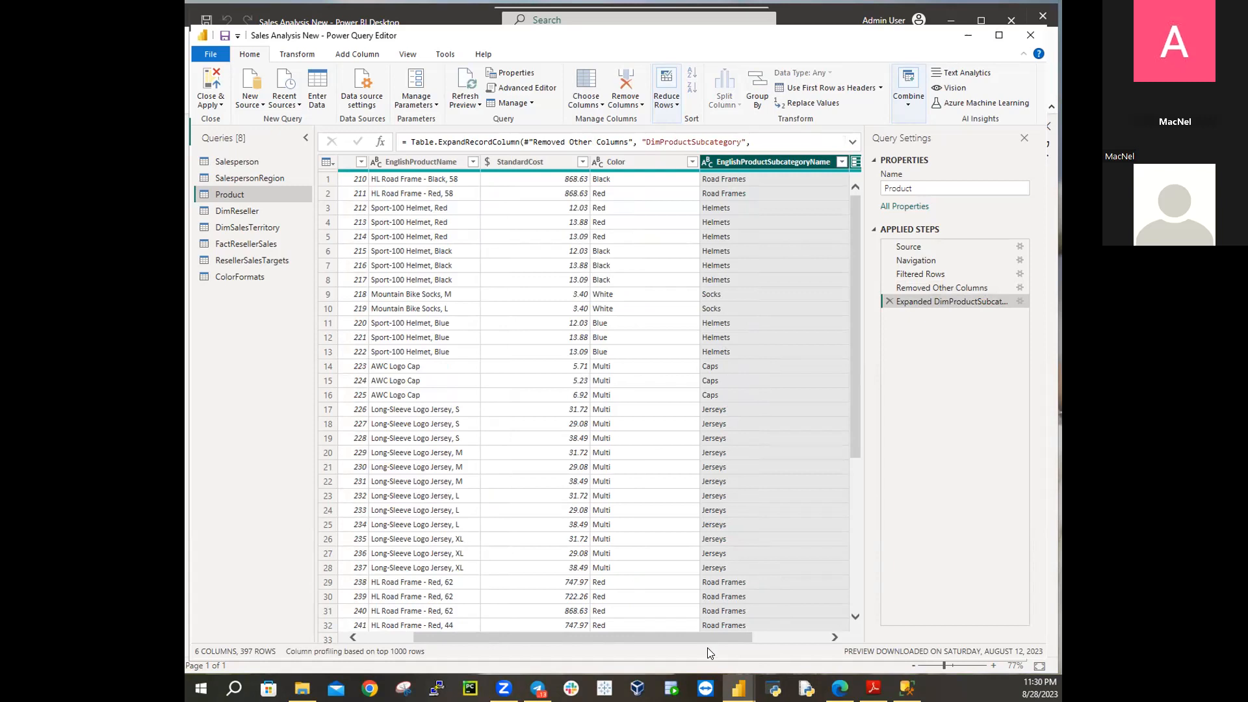
pyautogui.moveTo(712, 637); pyautogui.dragTo(792, 636)
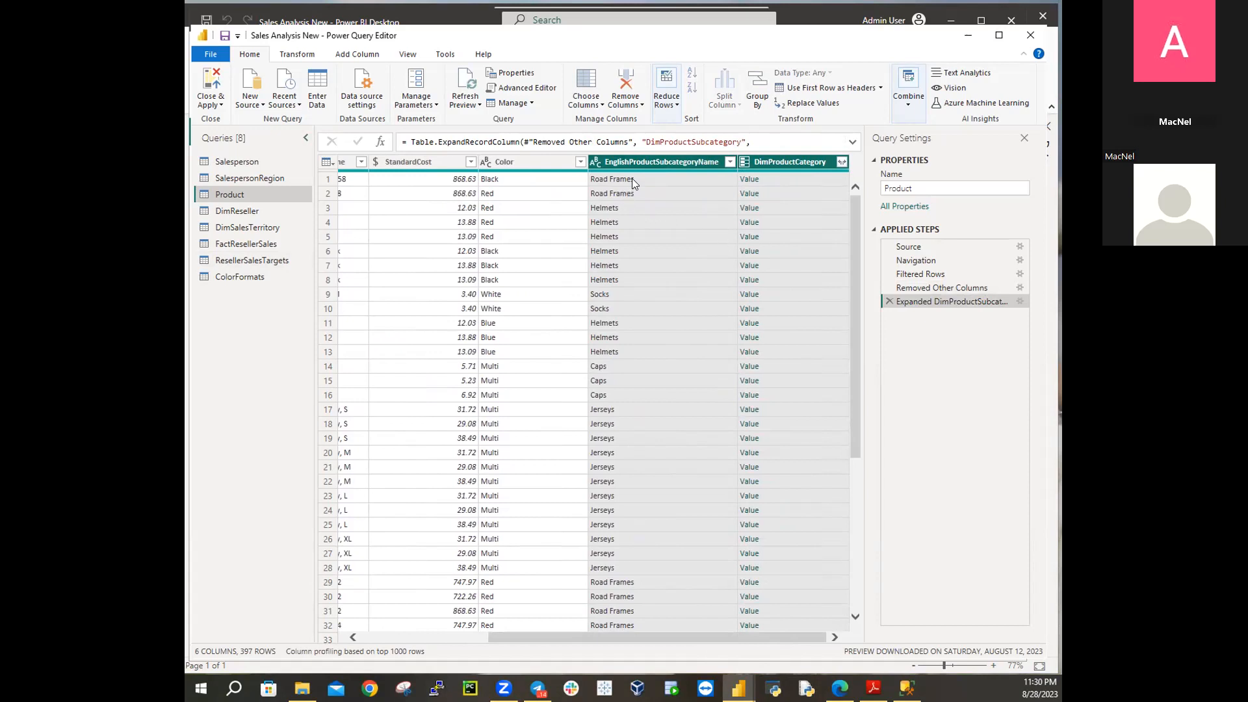
pyautogui.moveTo(654, 170)
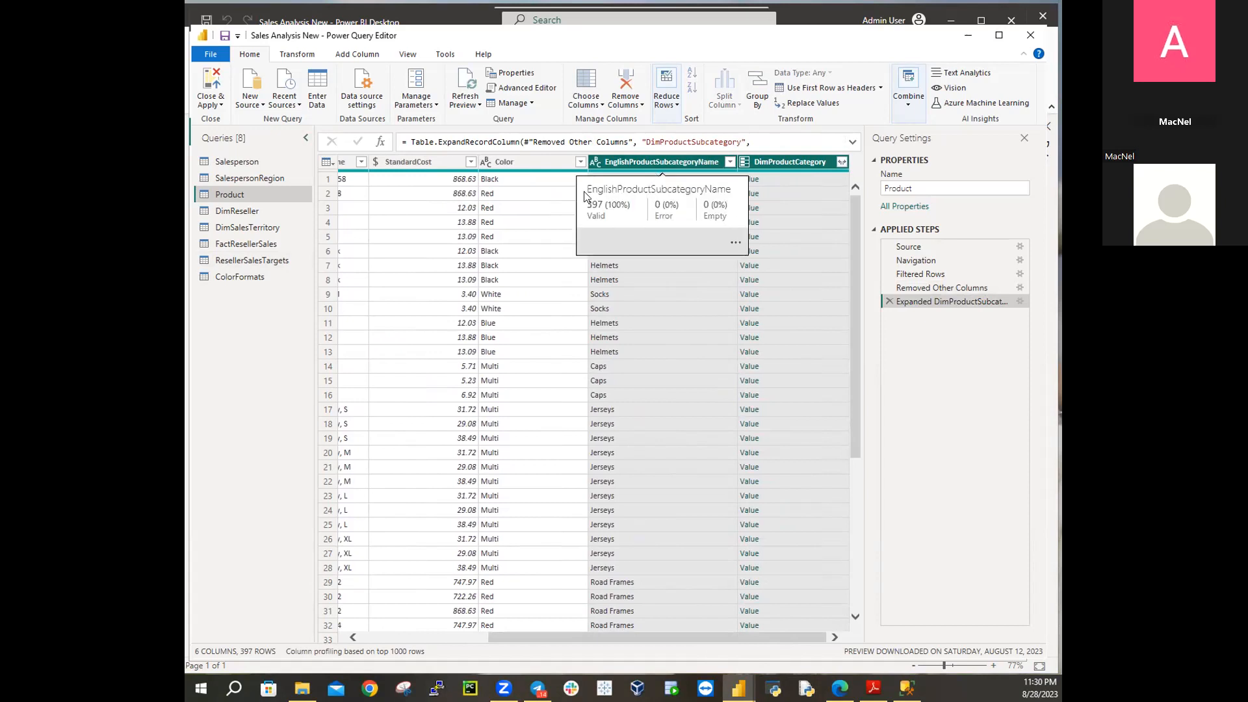
pyautogui.scroll(-10, 633, 304)
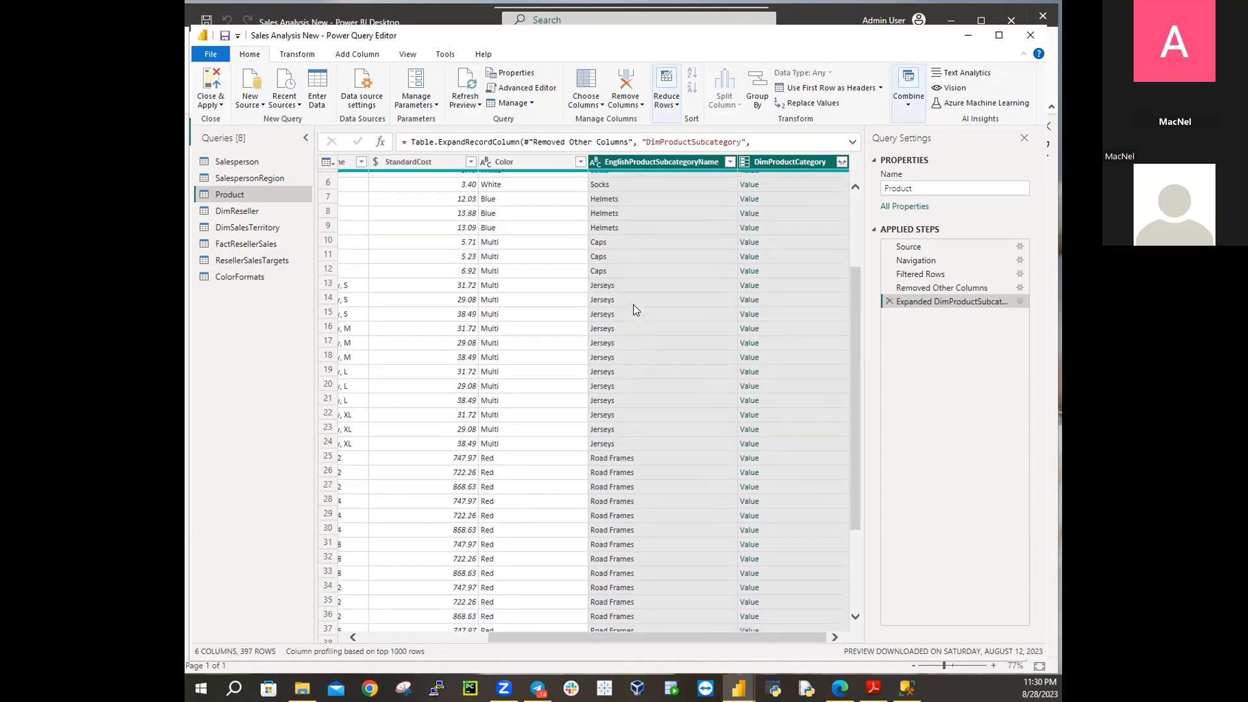
pyautogui.scroll(-20, 635, 304)
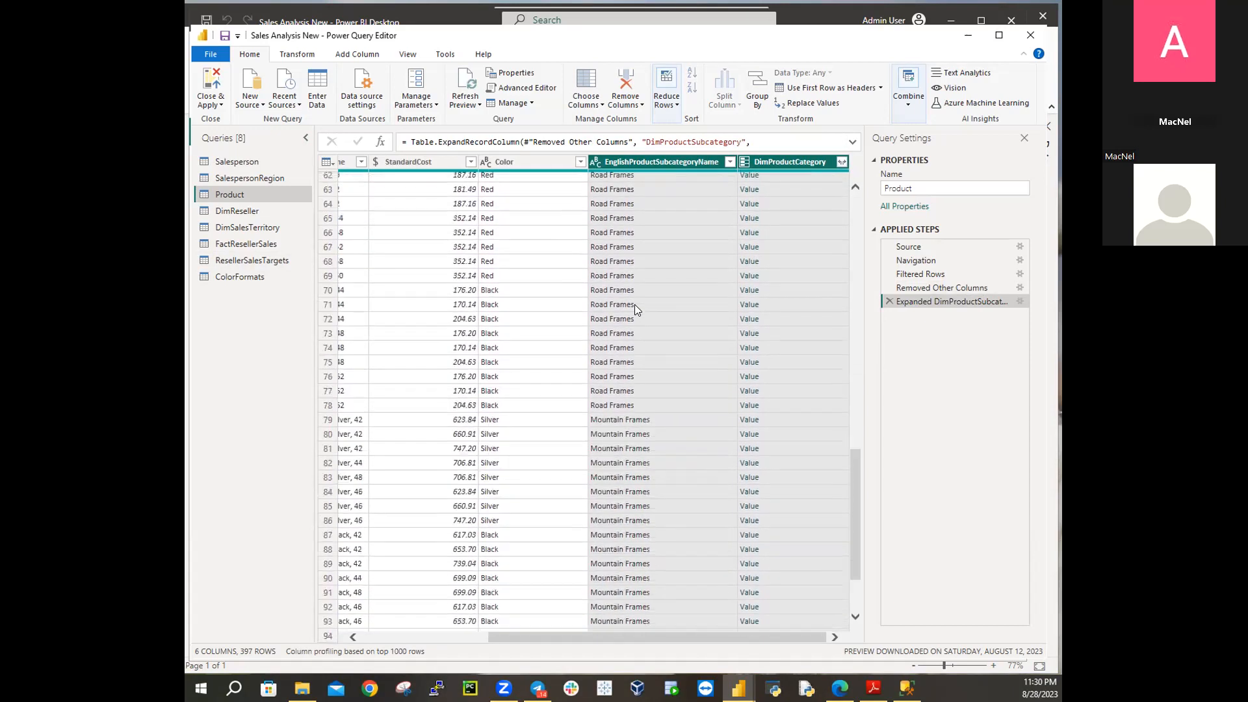
pyautogui.scroll(-20, 636, 307)
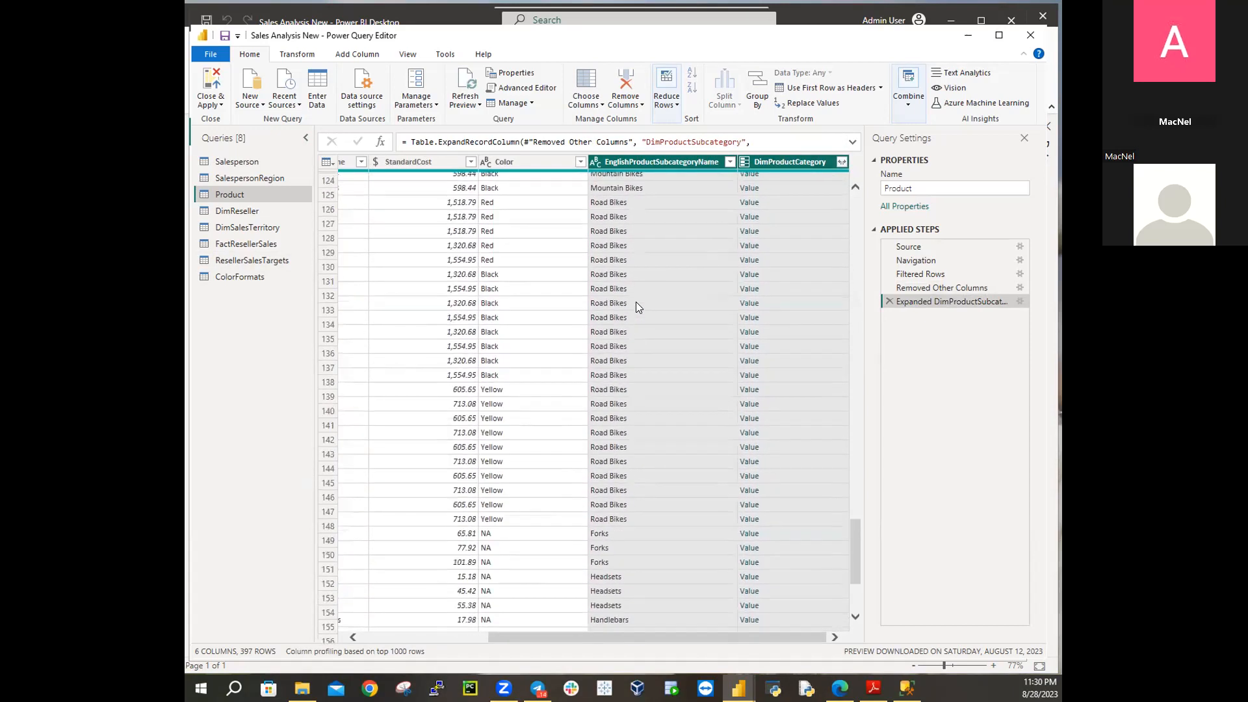
pyautogui.scroll(20, 637, 298)
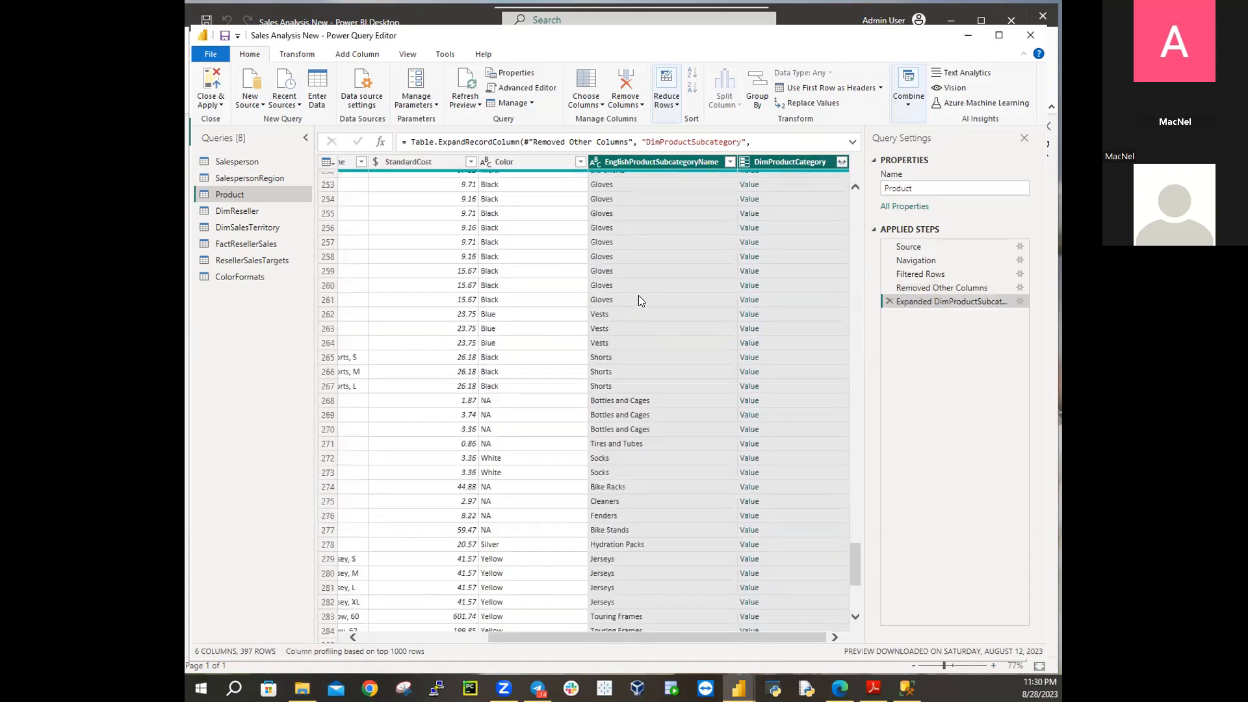
pyautogui.scroll(20, 639, 287)
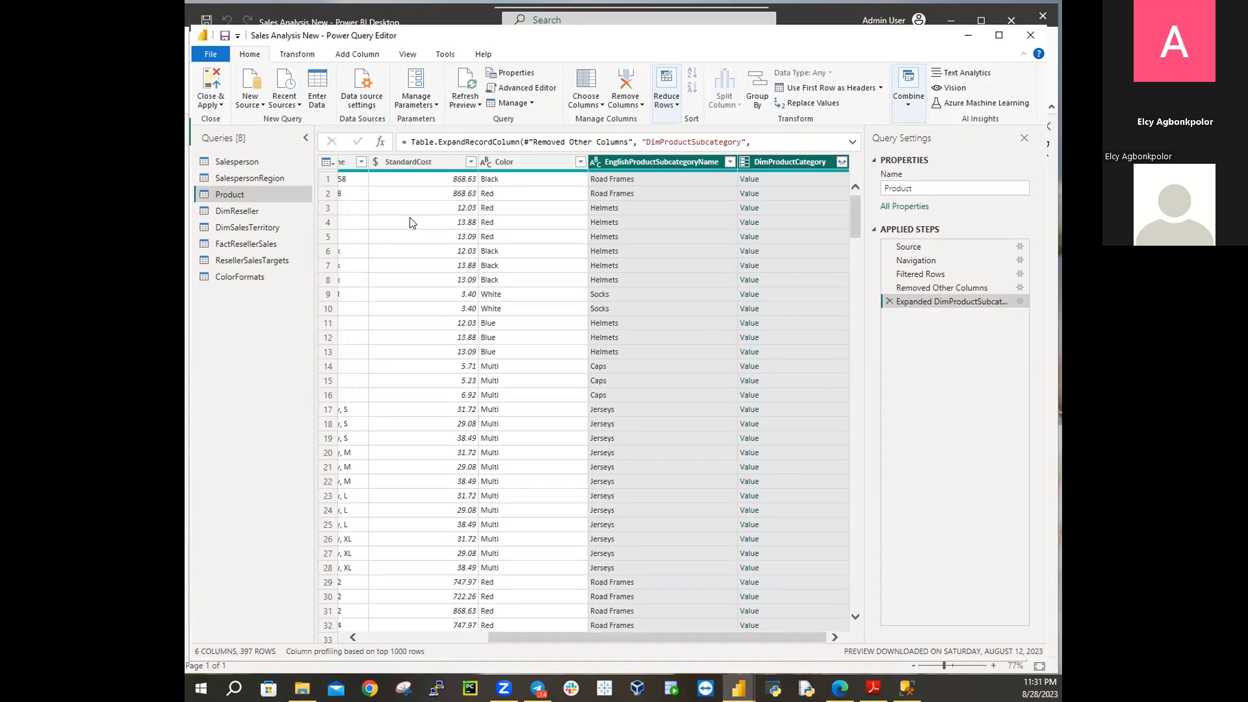
# Expand the DimProductCategory column of the Product query into EnglishProductCategoryName only, without using the original column name as prefix
pyautogui.click(792, 188)
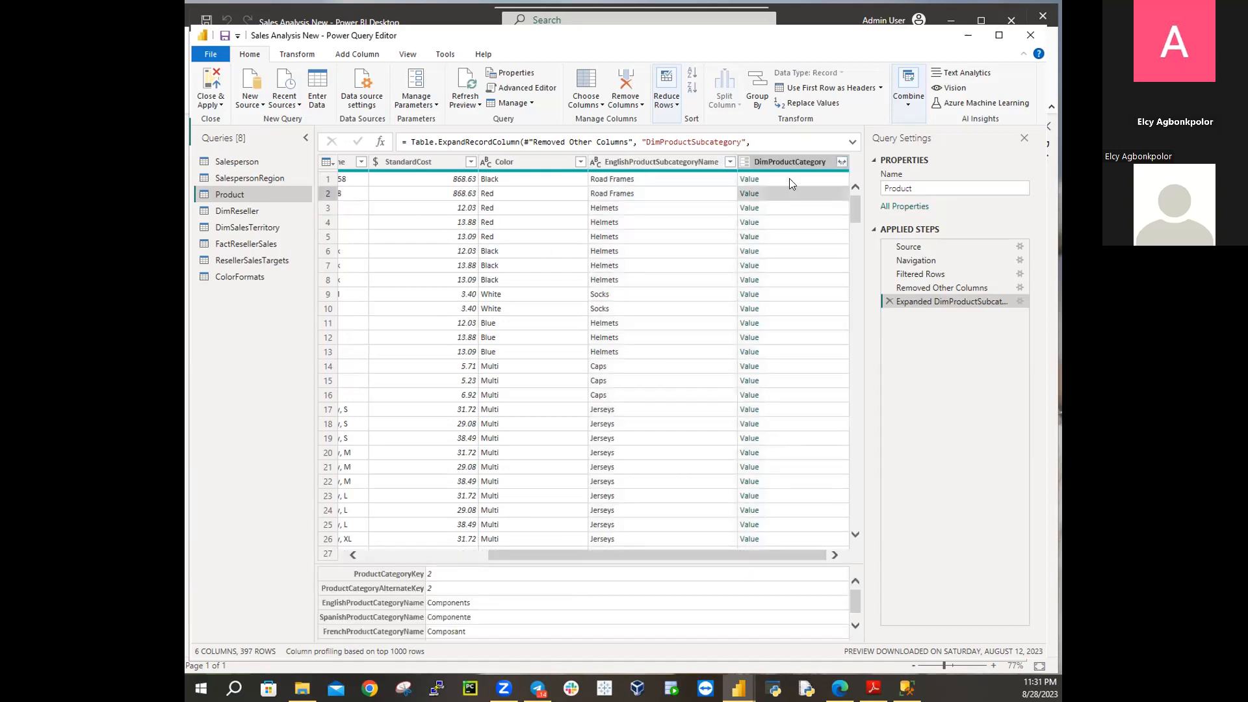
pyautogui.click(790, 162)
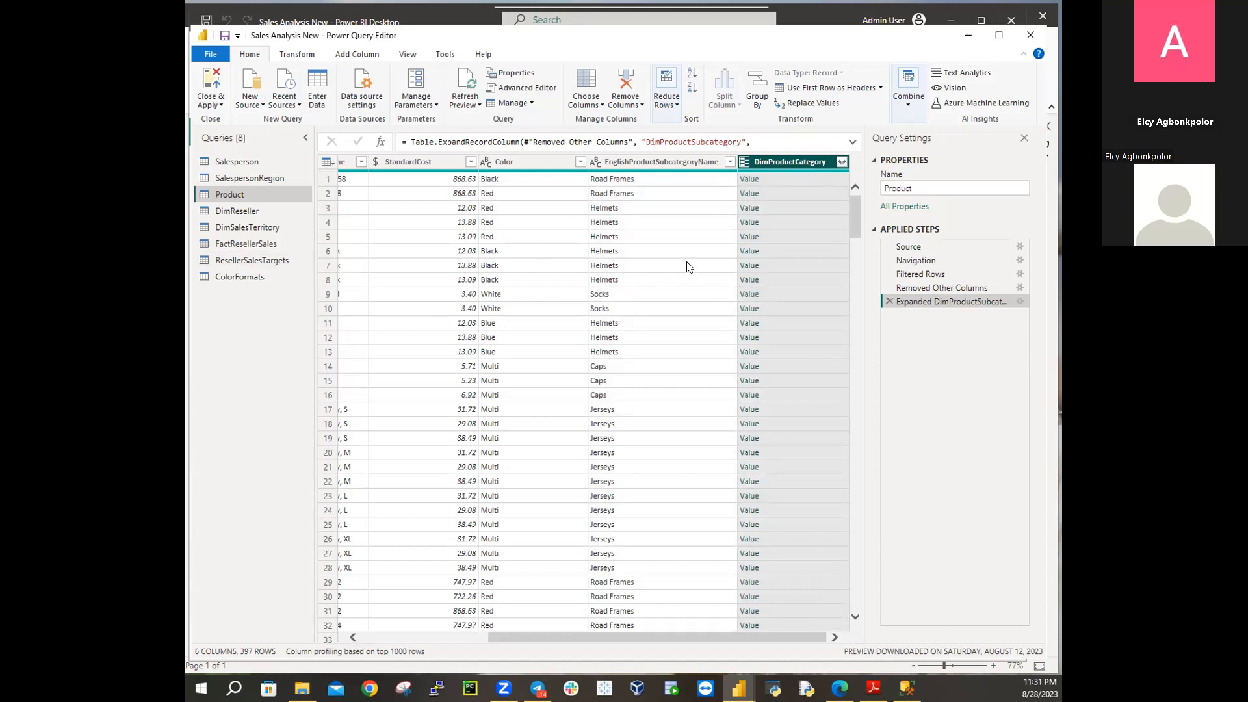
pyautogui.click(842, 163)
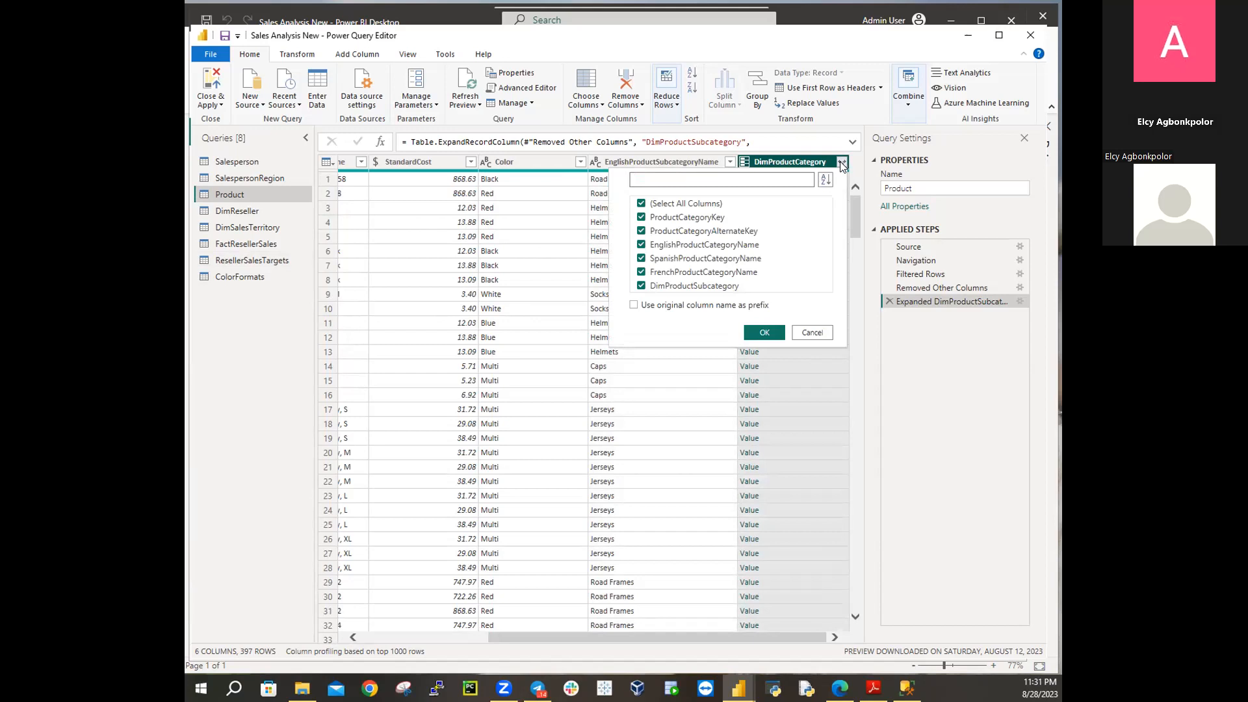
pyautogui.click(641, 204)
pyautogui.click(641, 204)
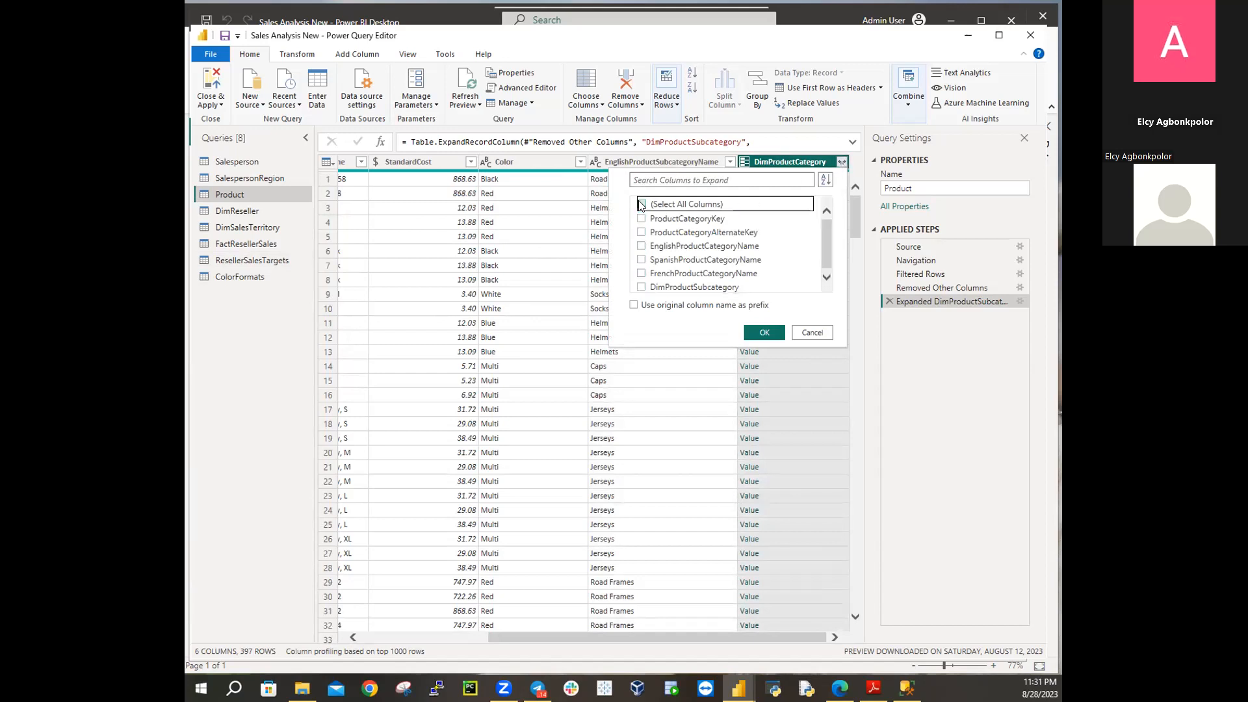
pyautogui.click(641, 247)
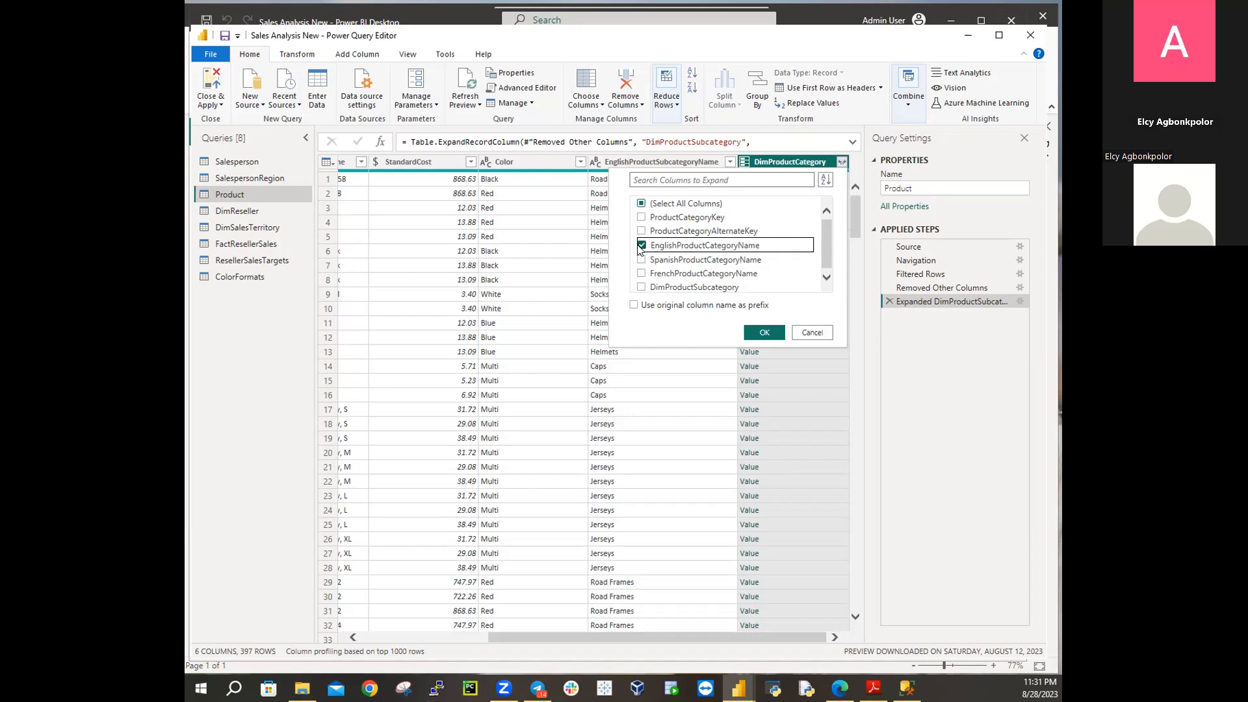
pyautogui.click(826, 246)
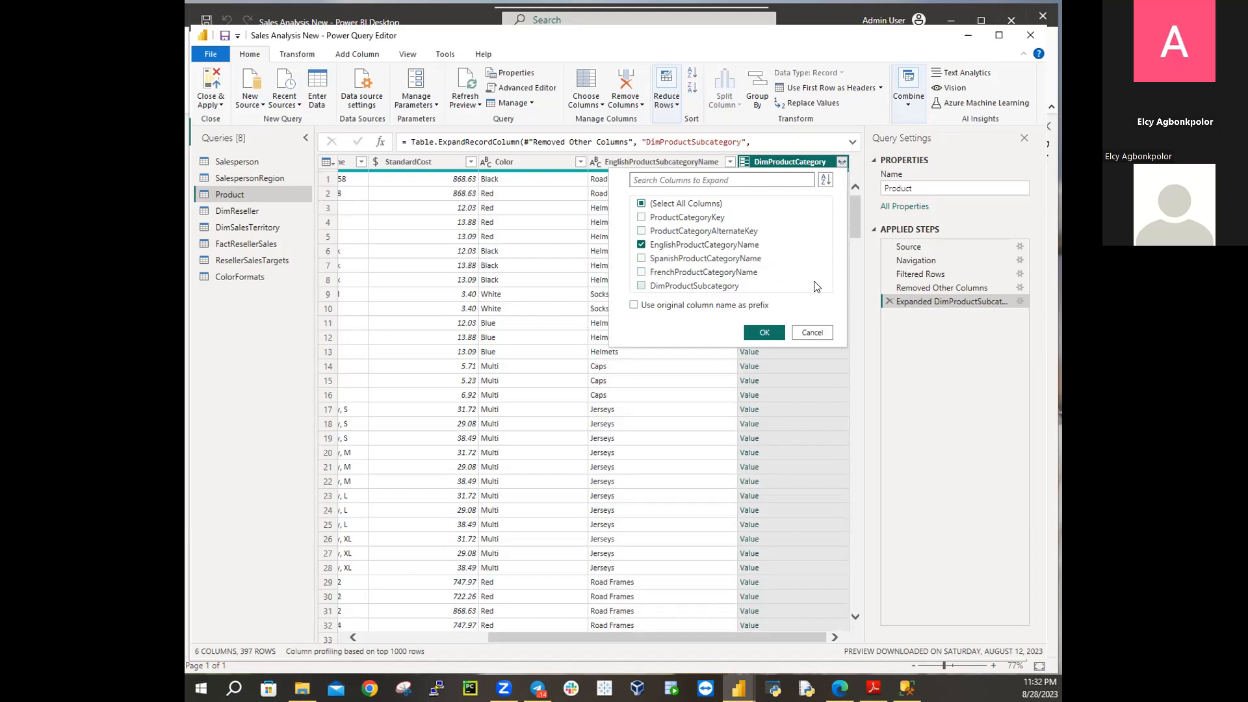
pyautogui.click(764, 333)
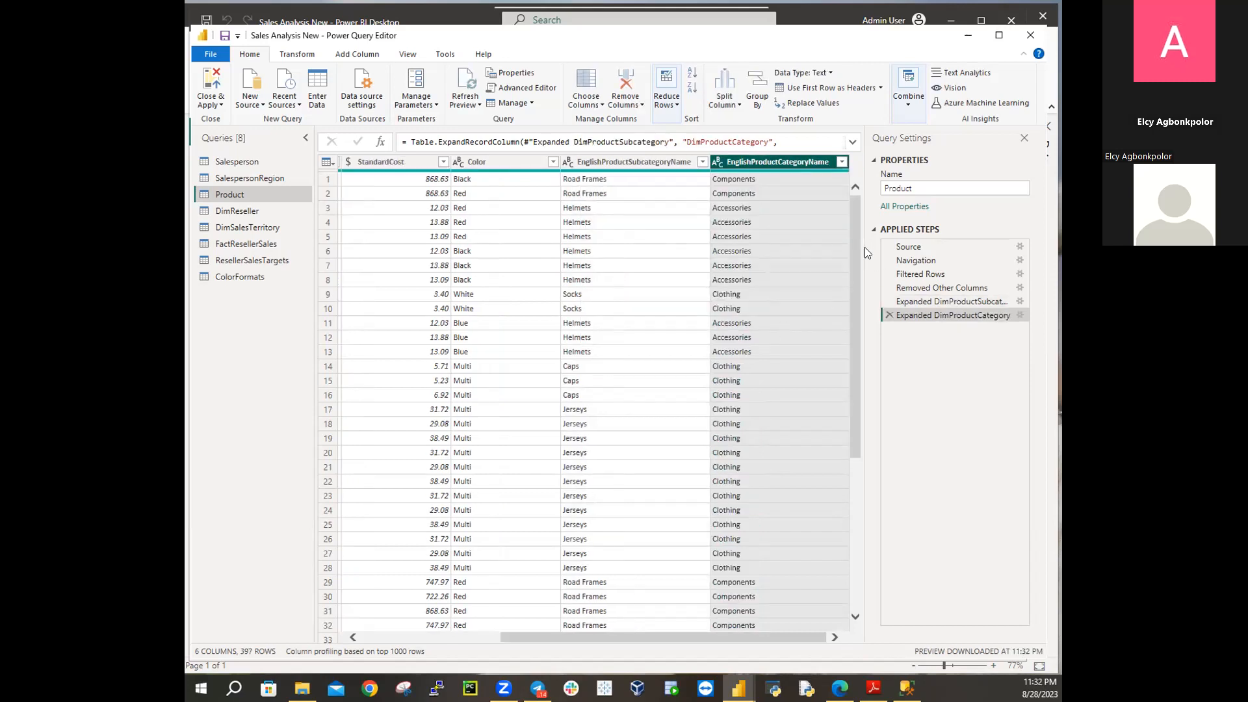
# Apply a filter on the EnglishProductCategoryName column with Accessories, Bikes, Clothing and Components all kept selected
pyautogui.moveTo(855, 222); pyautogui.dragTo(884, 218)
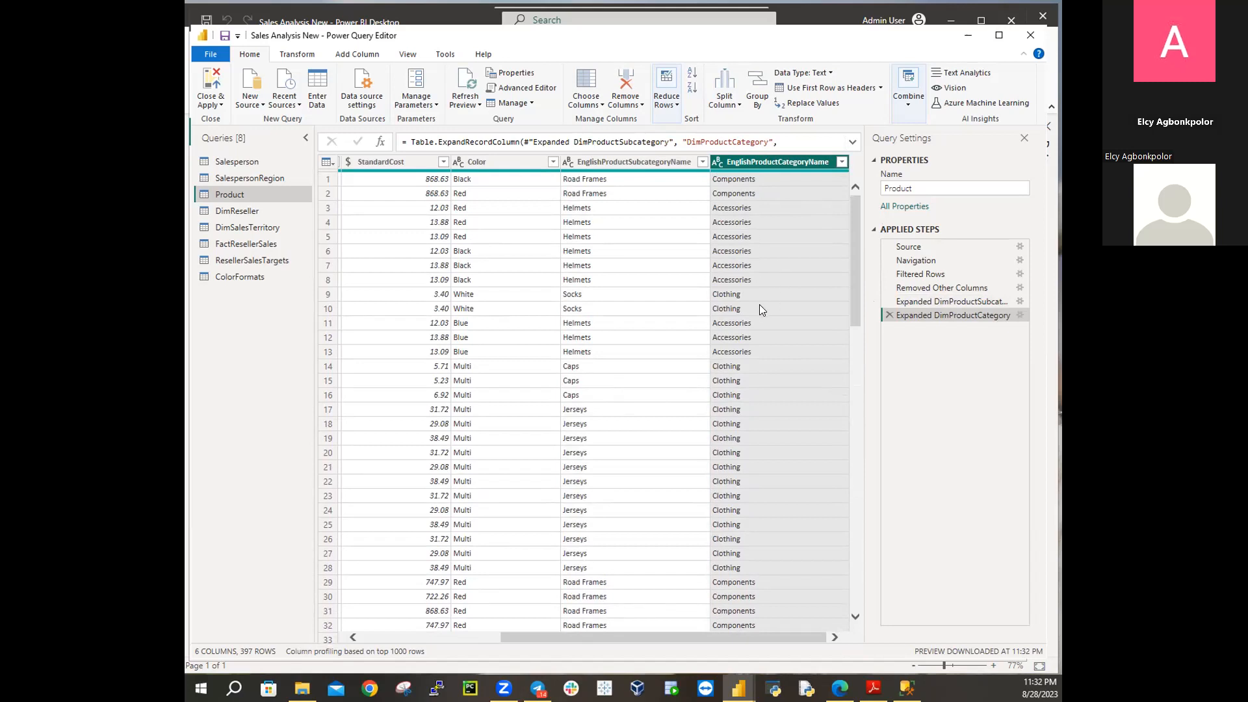
pyautogui.scroll(-14, 760, 304)
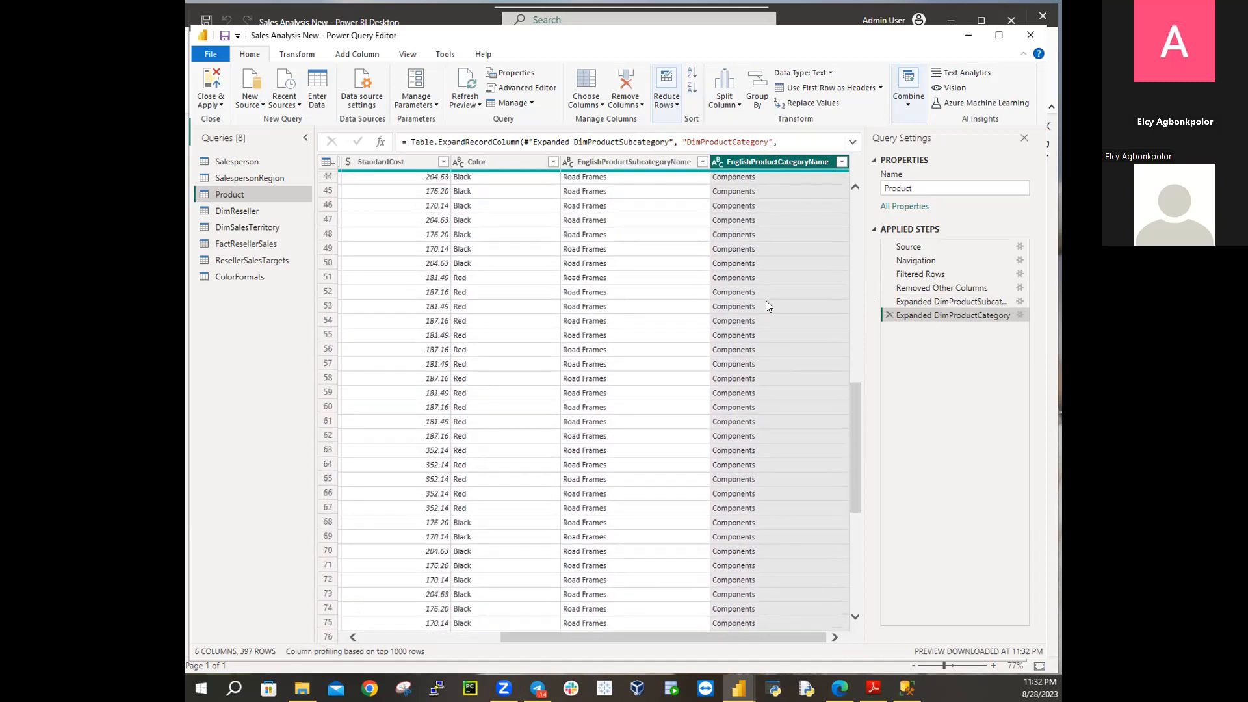
pyautogui.scroll(15, 770, 297)
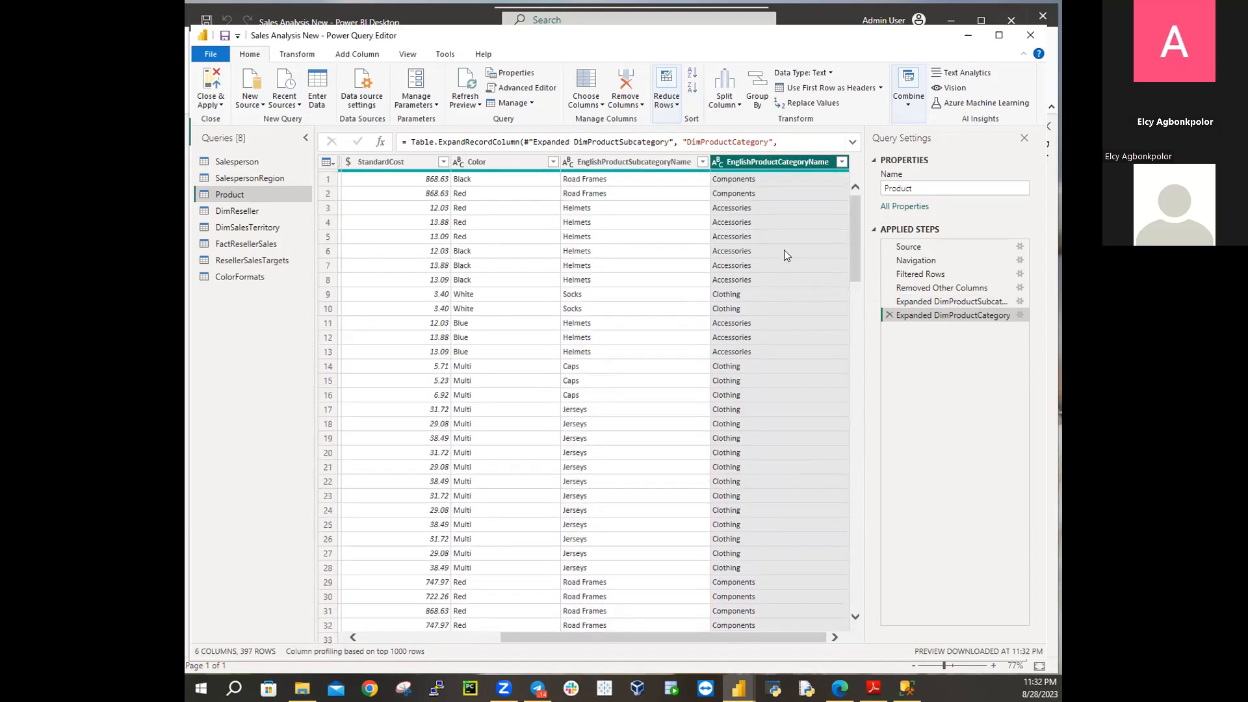
pyautogui.click(841, 162)
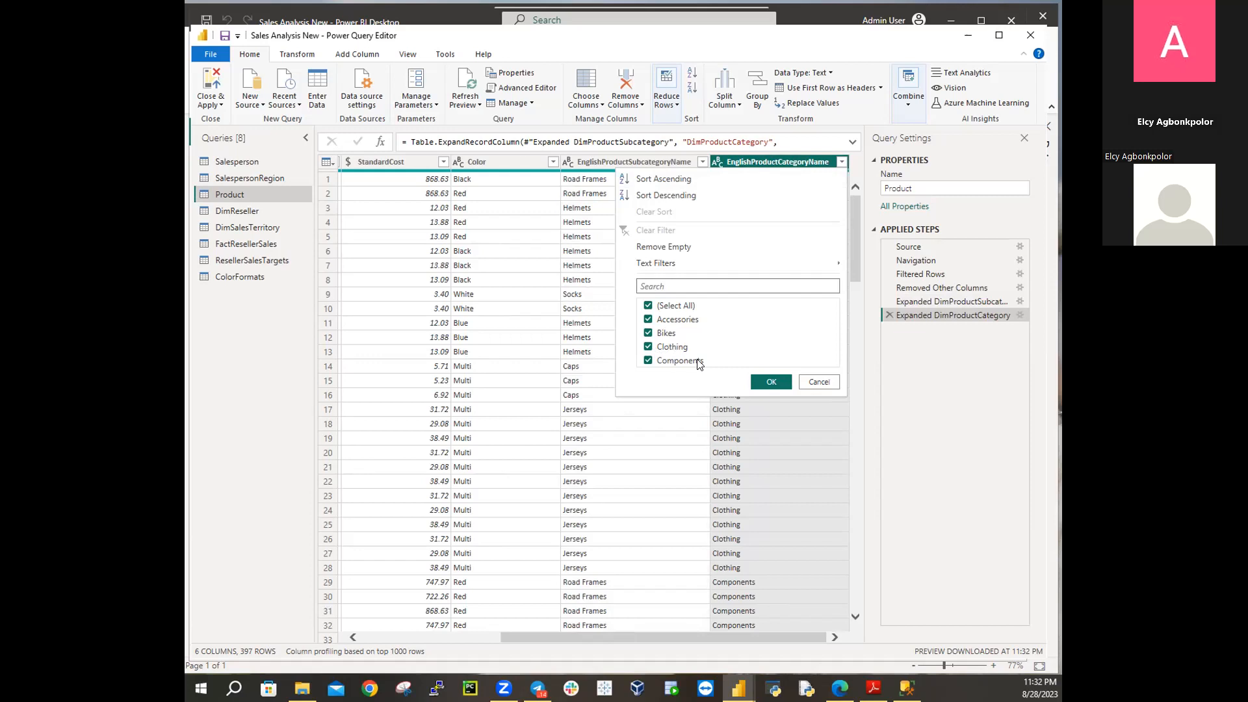
pyautogui.click(769, 382)
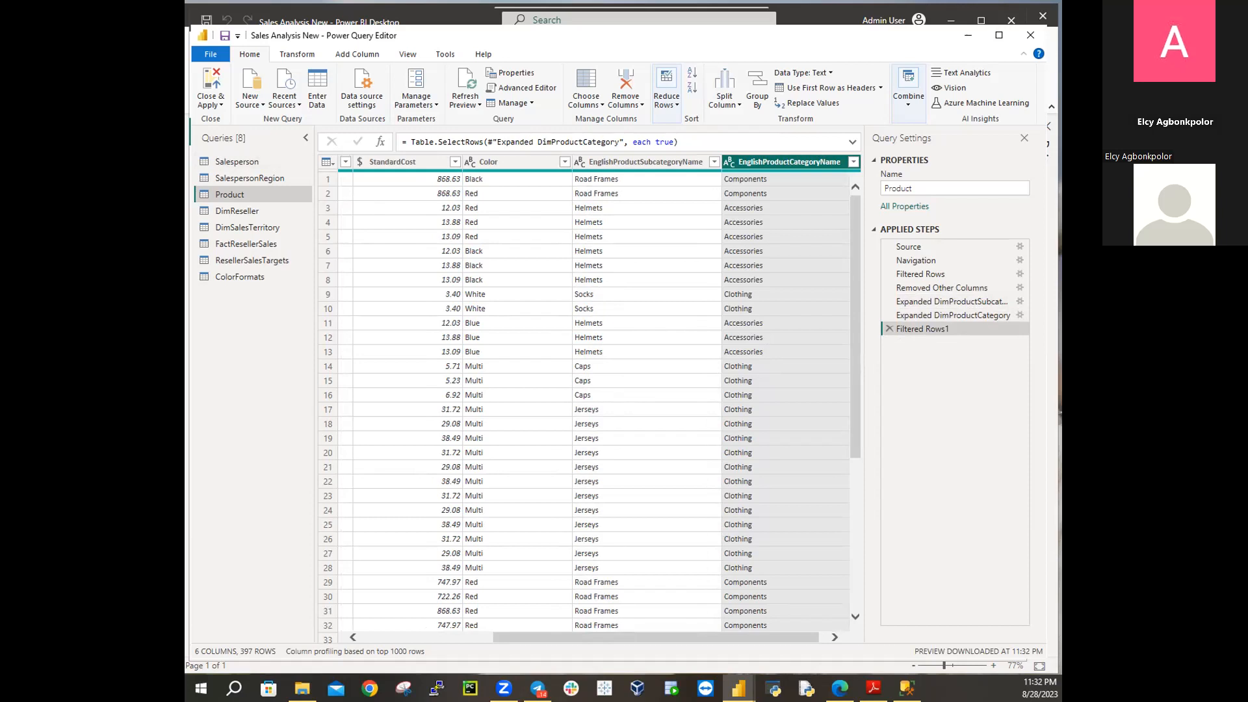
# Rename the EnglishProductName column to Product and the StandardCost column to Standard Cost in the Product query
pyautogui.moveTo(506, 638); pyautogui.dragTo(364, 632)
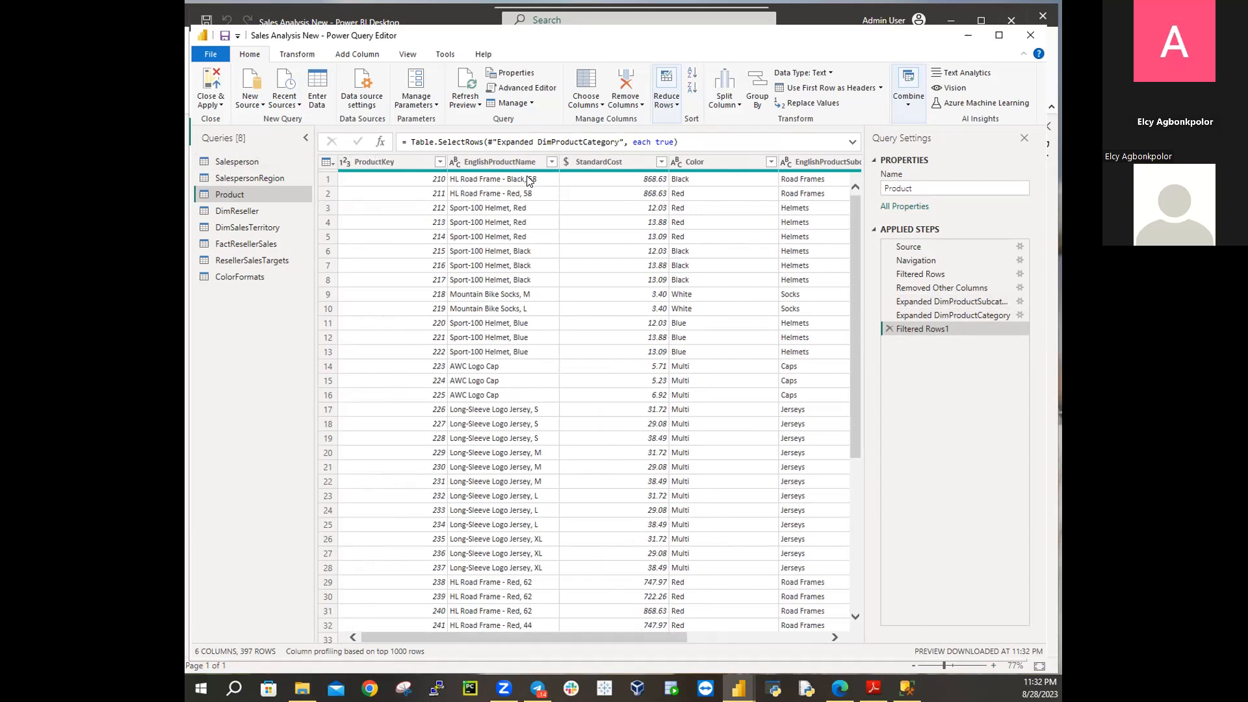
pyautogui.click(480, 164)
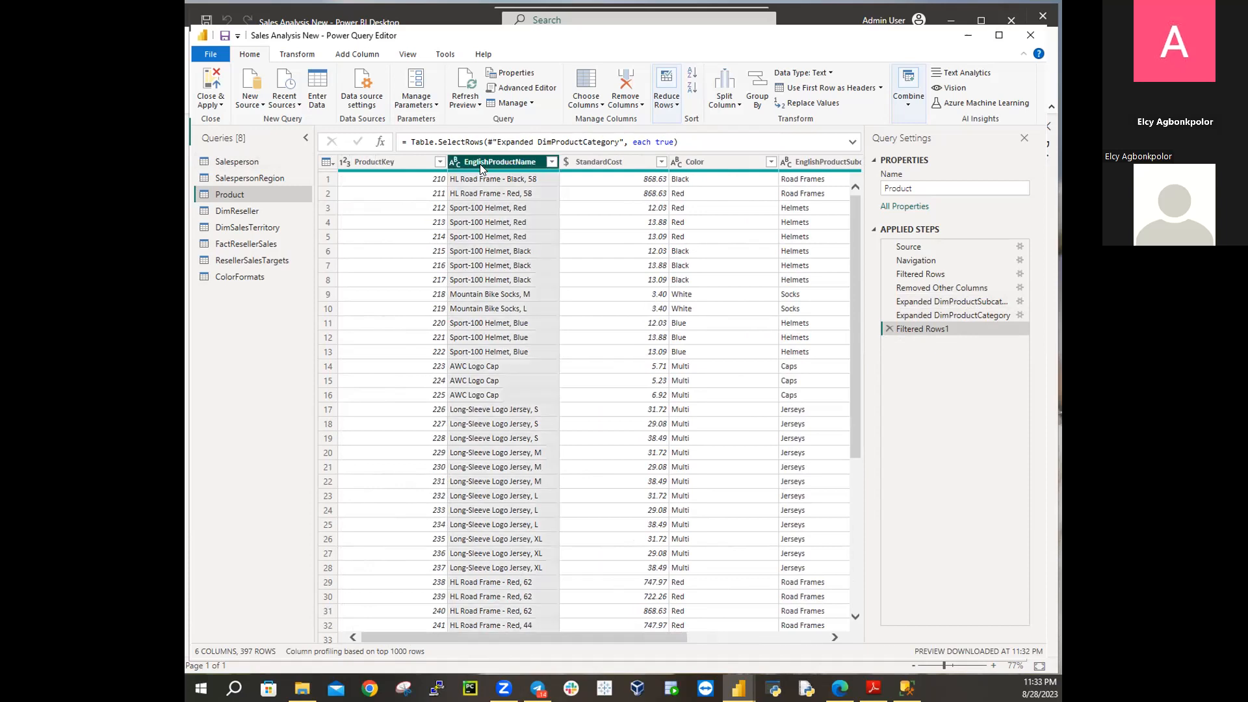
pyautogui.press('BackSpace')
pyautogui.press('BackSpace')
pyautogui.press('BackSpace')
pyautogui.press('BackSpace')
pyautogui.press('BackSpace')
pyautogui.press('BackSpace')
pyautogui.press('BackSpace')
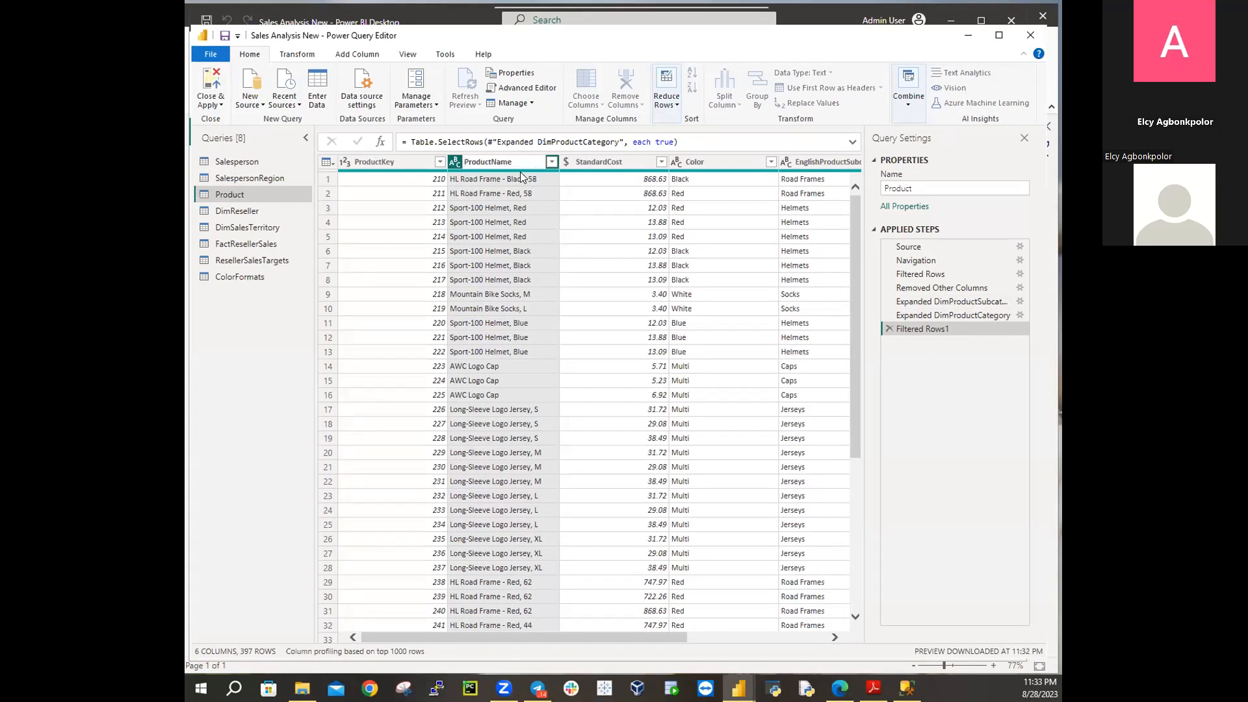
pyautogui.press('BackSpace')
pyautogui.press('BackSpace')
pyautogui.press('BackSpace')
pyautogui.press('BackSpace')
pyautogui.press('BackSpace')
pyautogui.write('t')
pyautogui.press('Return')
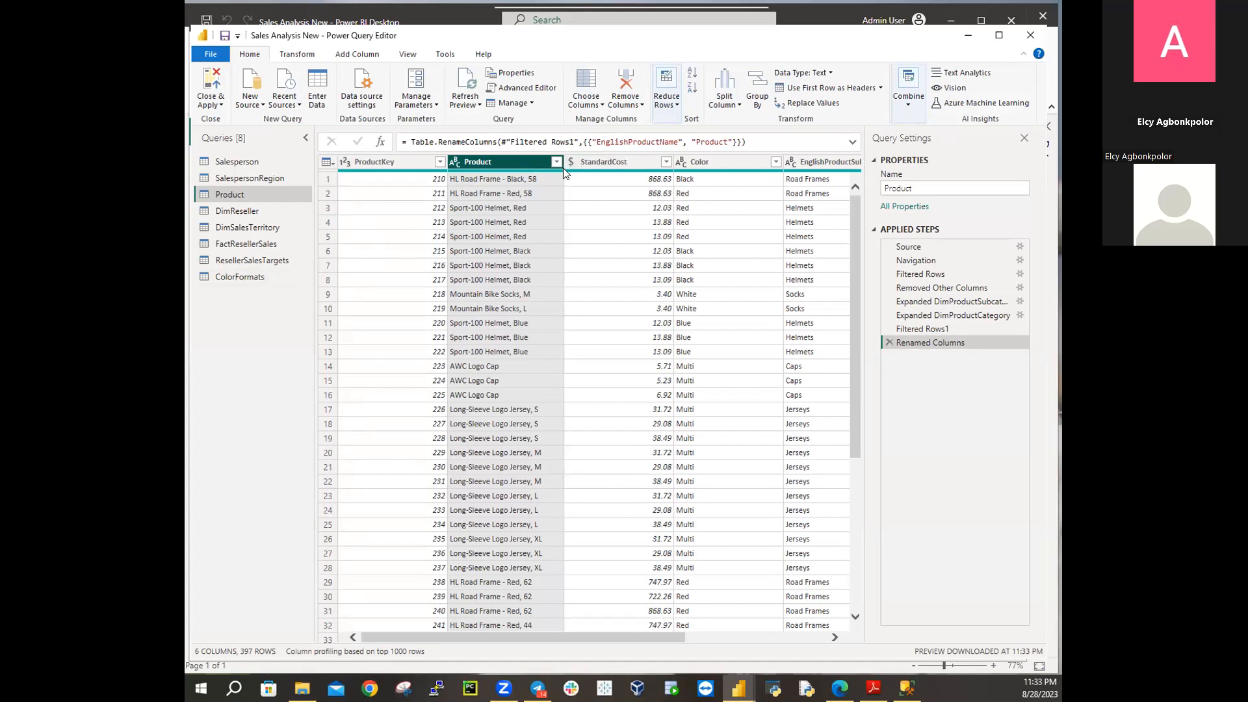
pyautogui.click(610, 160)
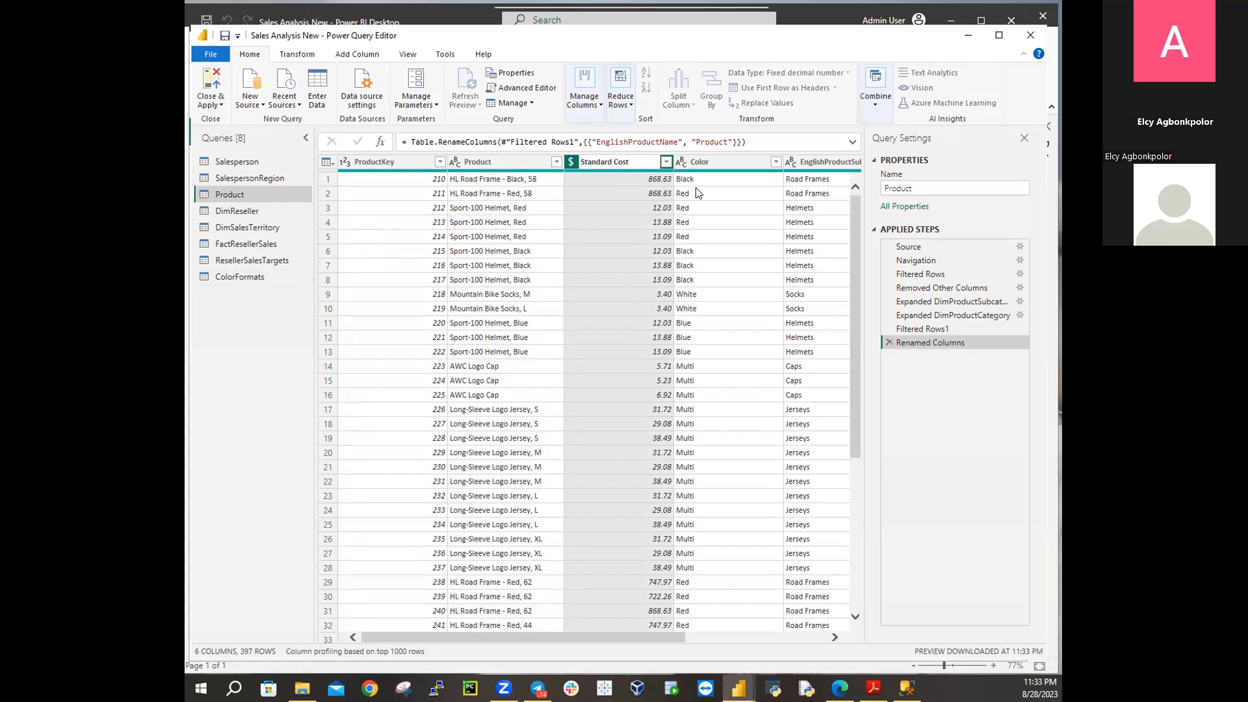
pyautogui.press('Return')
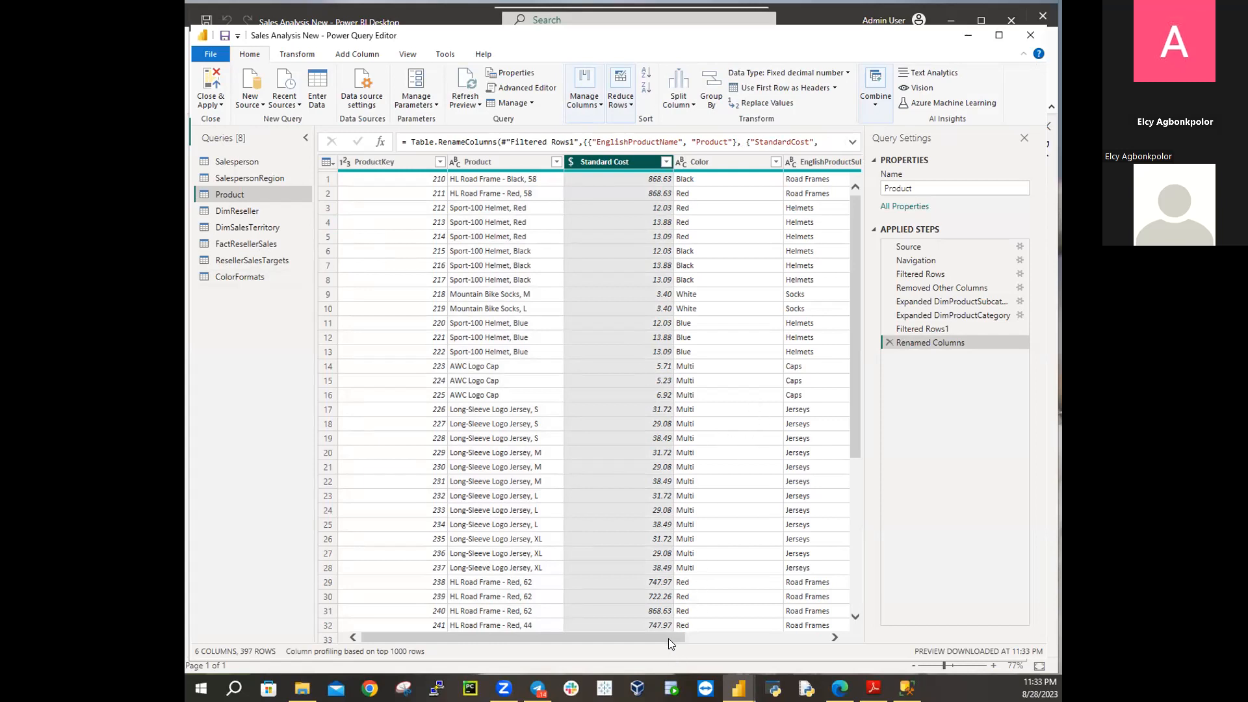
# Rename the EnglishProductSubcategoryName column of the Product query to Subcategory
pyautogui.moveTo(675, 638); pyautogui.dragTo(845, 632)
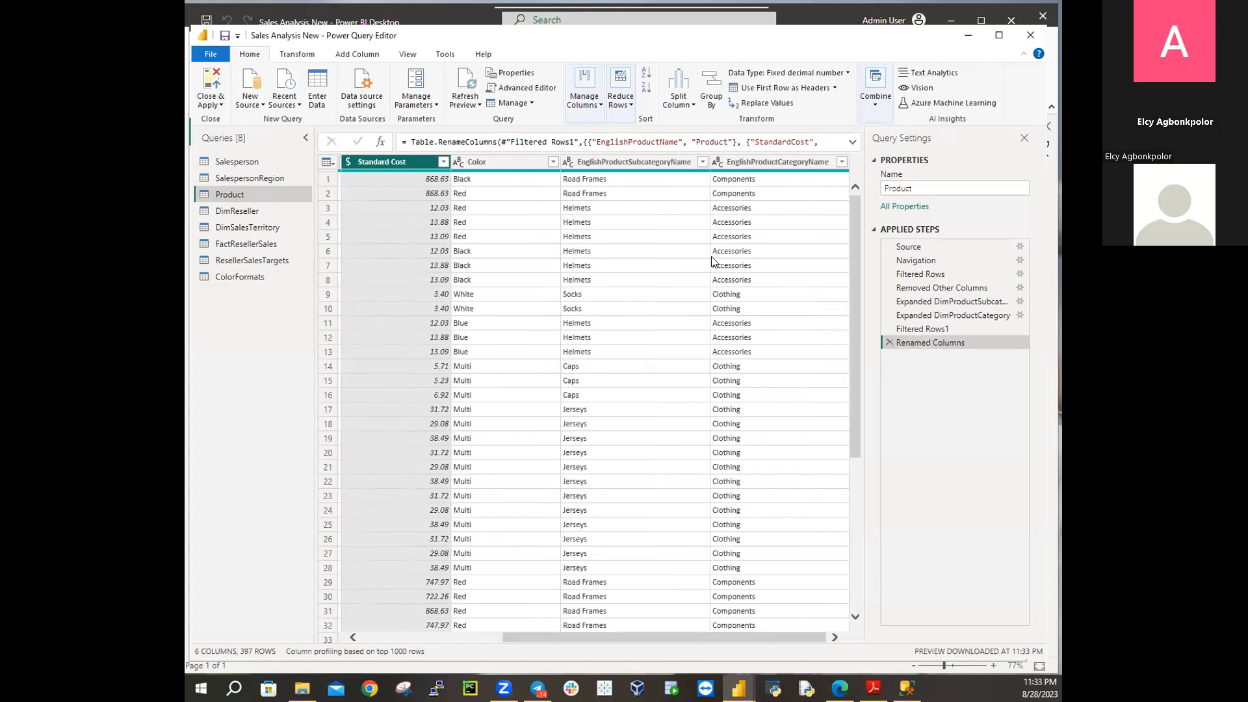
pyautogui.doubleClick(630, 162)
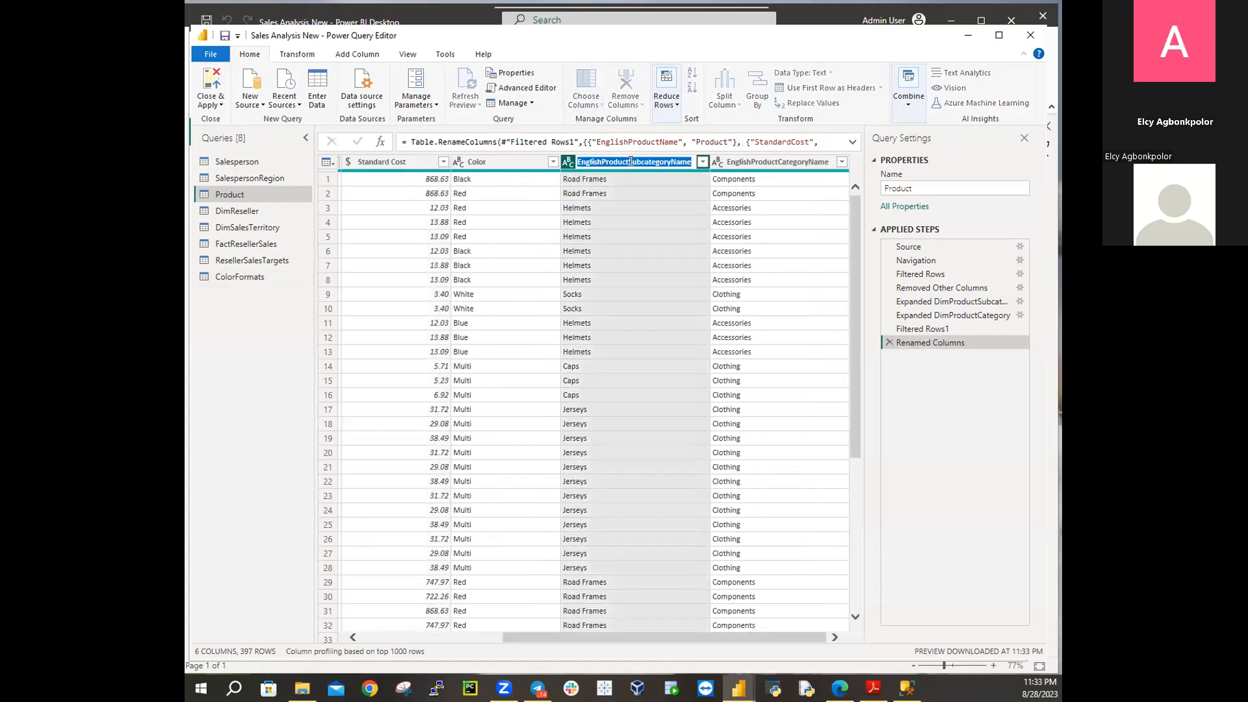
pyautogui.click(629, 161)
pyautogui.press('BackSpace')
pyautogui.press('BackSpace')
pyautogui.press('BackSpace')
pyautogui.press('BackSpace')
pyautogui.press('BackSpace')
pyautogui.press('BackSpace')
pyautogui.press('BackSpace')
pyautogui.press('BackSpace')
pyautogui.press('BackSpace')
pyautogui.press('BackSpace')
pyautogui.press('BackSpace')
pyautogui.press('BackSpace')
pyautogui.press('BackSpace')
pyautogui.press('BackSpace')
pyautogui.click(658, 165)
pyautogui.press('BackSpace')
pyautogui.press('BackSpace')
pyautogui.press('BackSpace')
pyautogui.press('BackSpace')
pyautogui.press('Return')
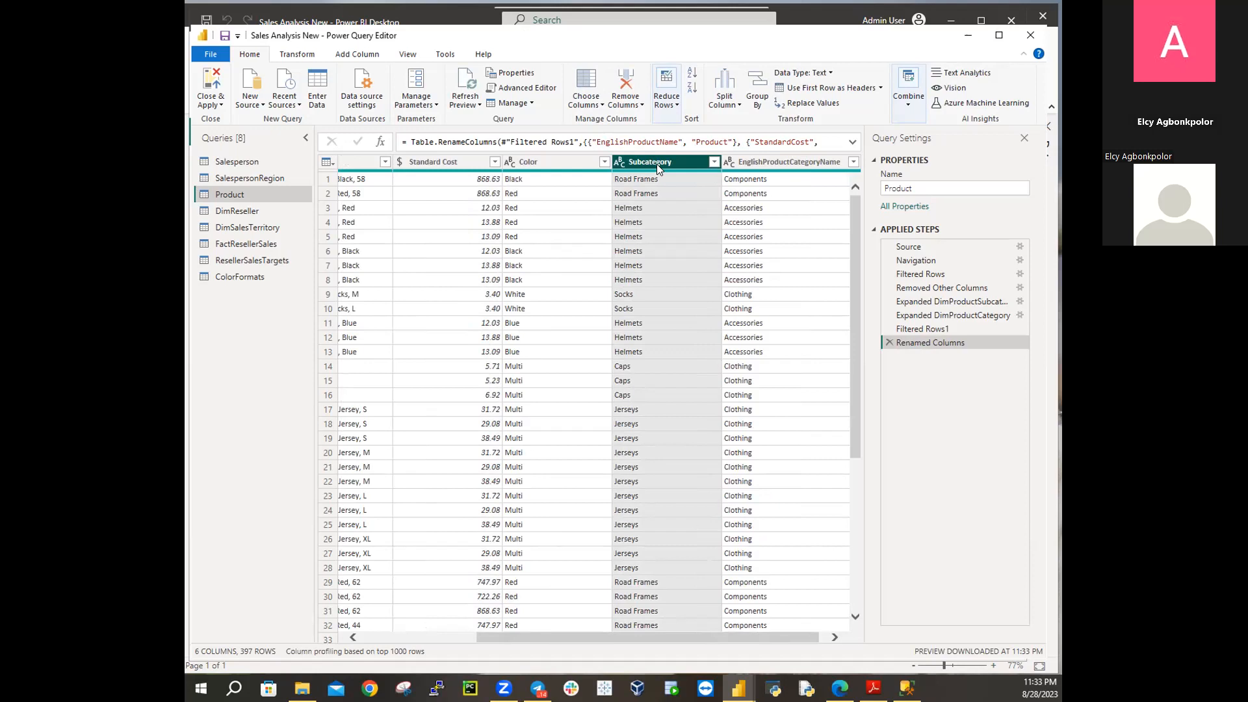
# Rename the EnglishProductCategoryName column of the Product query to Category
pyautogui.click(785, 163)
pyautogui.doubleClick(788, 164)
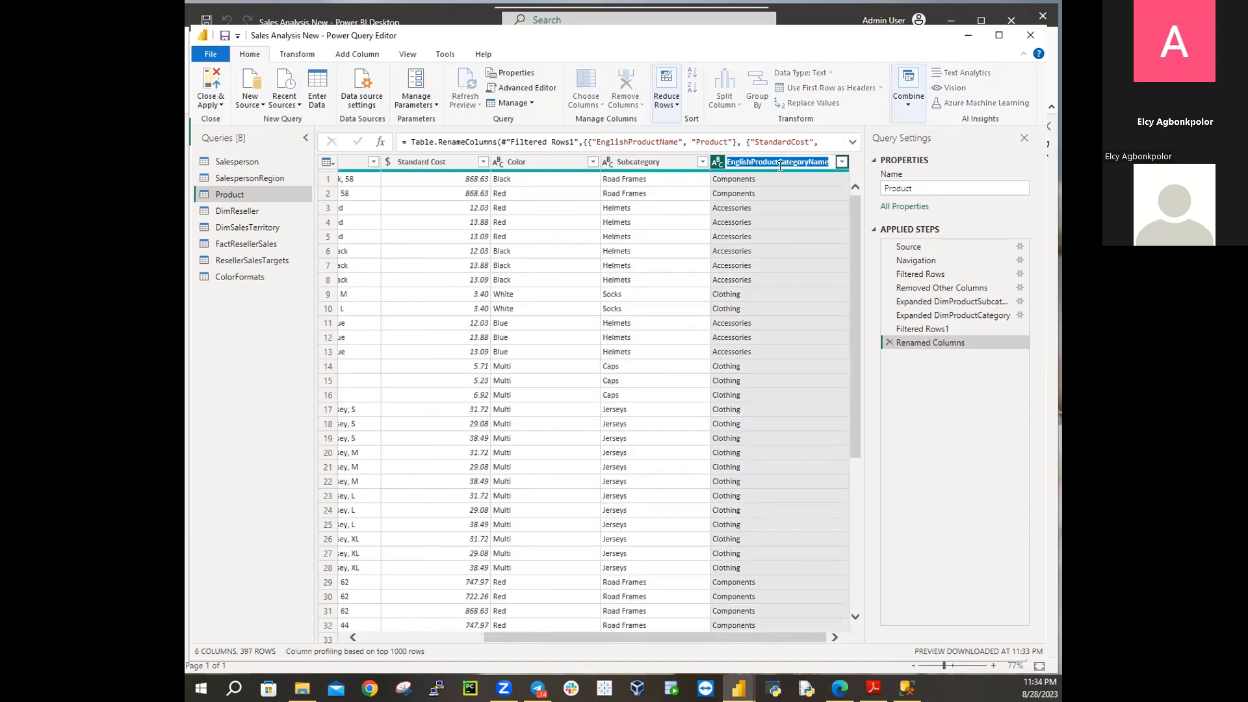
pyautogui.click(777, 164)
pyautogui.press('BackSpace')
pyautogui.press('BackSpace')
pyautogui.press('BackSpace')
pyautogui.press('BackSpace')
pyautogui.press('BackSpace')
pyautogui.press('BackSpace')
pyautogui.press('BackSpace')
pyautogui.press('BackSpace')
pyautogui.press('BackSpace')
pyautogui.press('BackSpace')
pyautogui.press('BackSpace')
pyautogui.press('BackSpace')
pyautogui.press('BackSpace')
pyautogui.press('End')
pyautogui.press('BackSpace')
pyautogui.press('BackSpace')
pyautogui.press('BackSpace')
pyautogui.press('BackSpace')
pyautogui.press('Return')
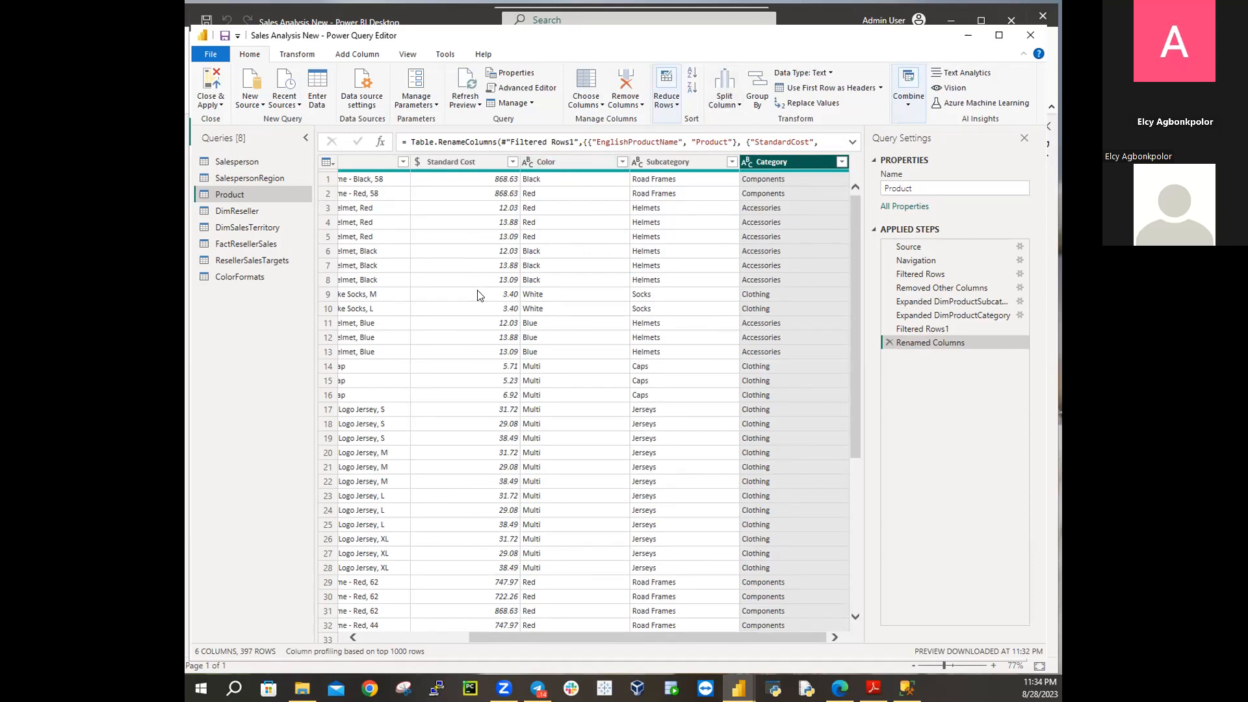
pyautogui.scroll(-5, 537, 341)
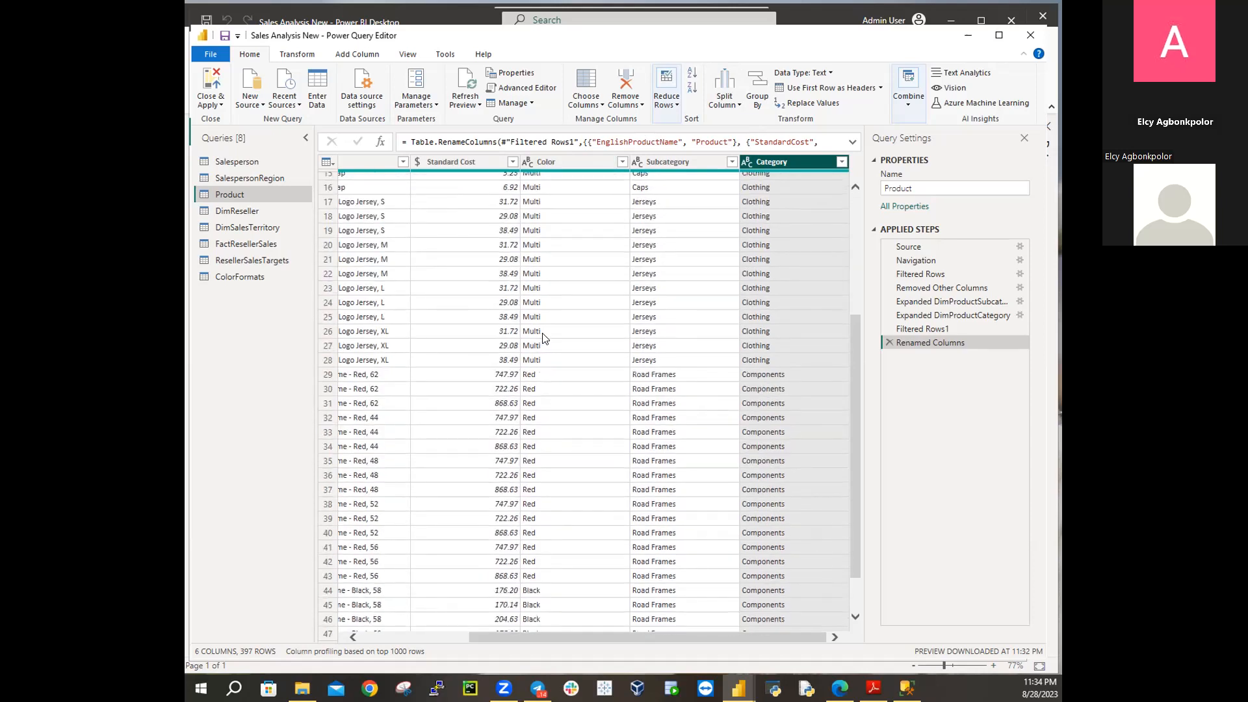
pyautogui.scroll(-5, 545, 330)
pyautogui.scroll(7, 546, 325)
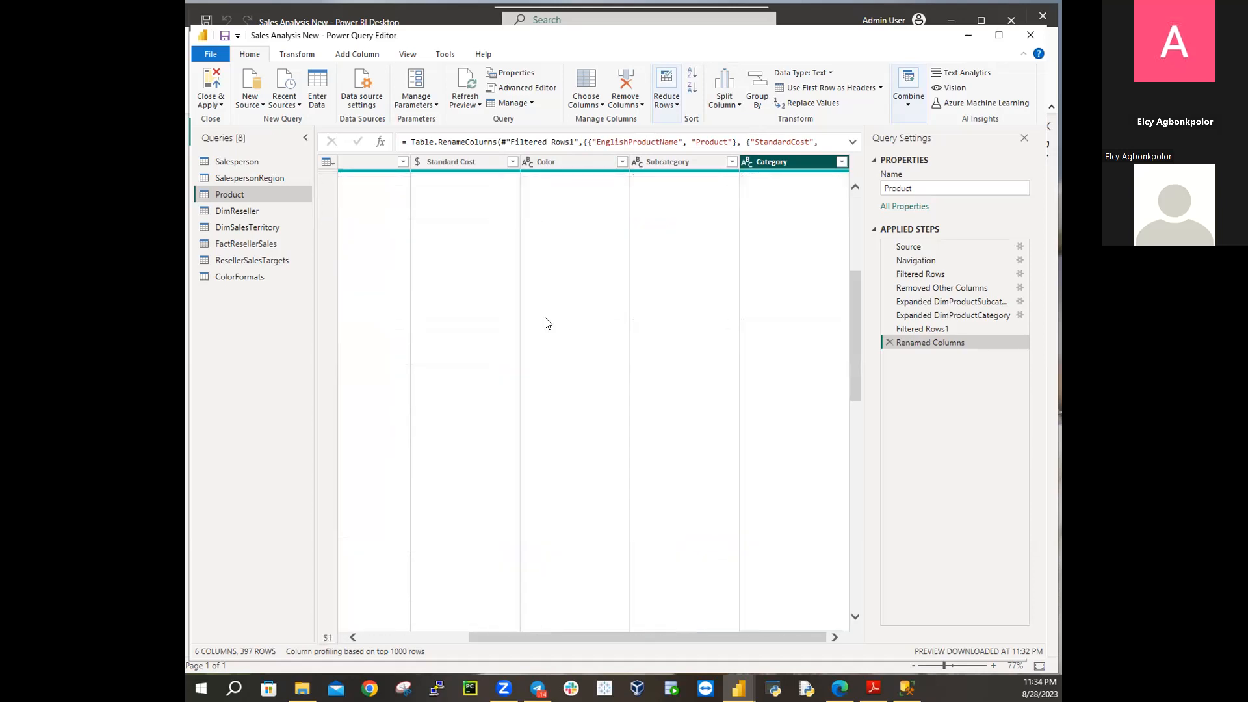
pyautogui.scroll(3, 546, 318)
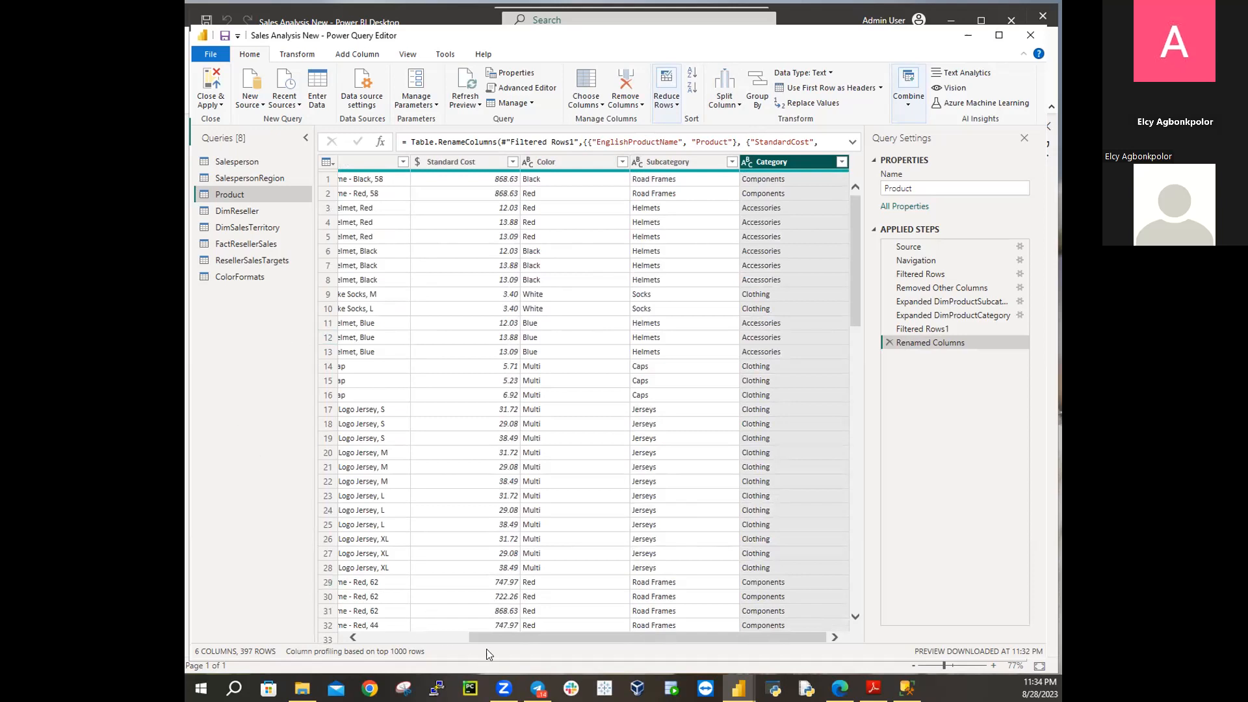
pyautogui.moveTo(489, 636); pyautogui.dragTo(382, 637)
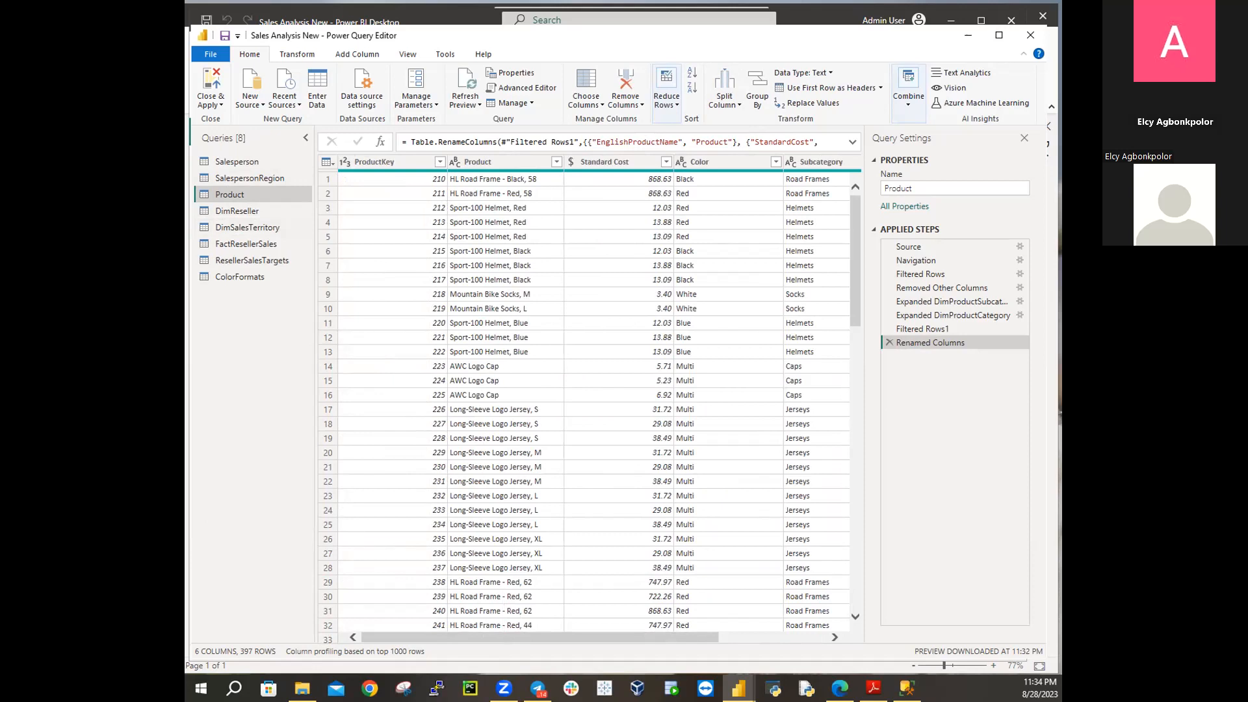
# Select the DimReseller query, leaving its context options unused
pyautogui.rightClick(252, 217)
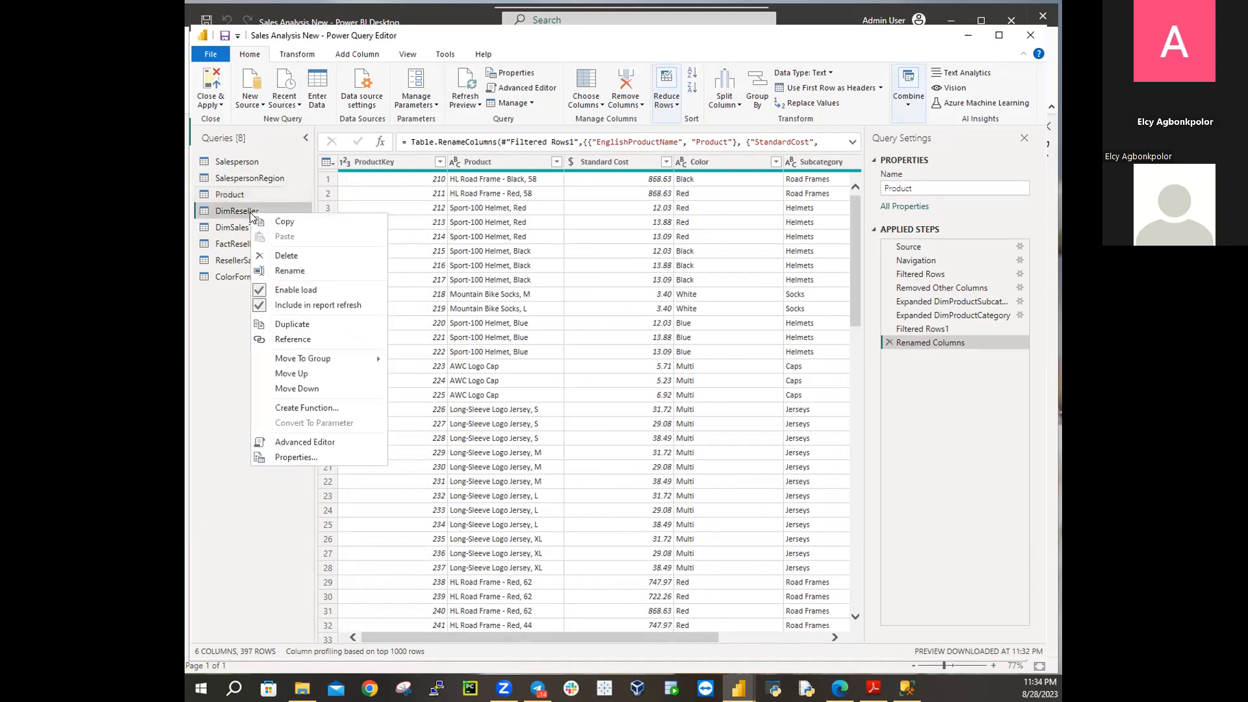
pyautogui.click(200, 380)
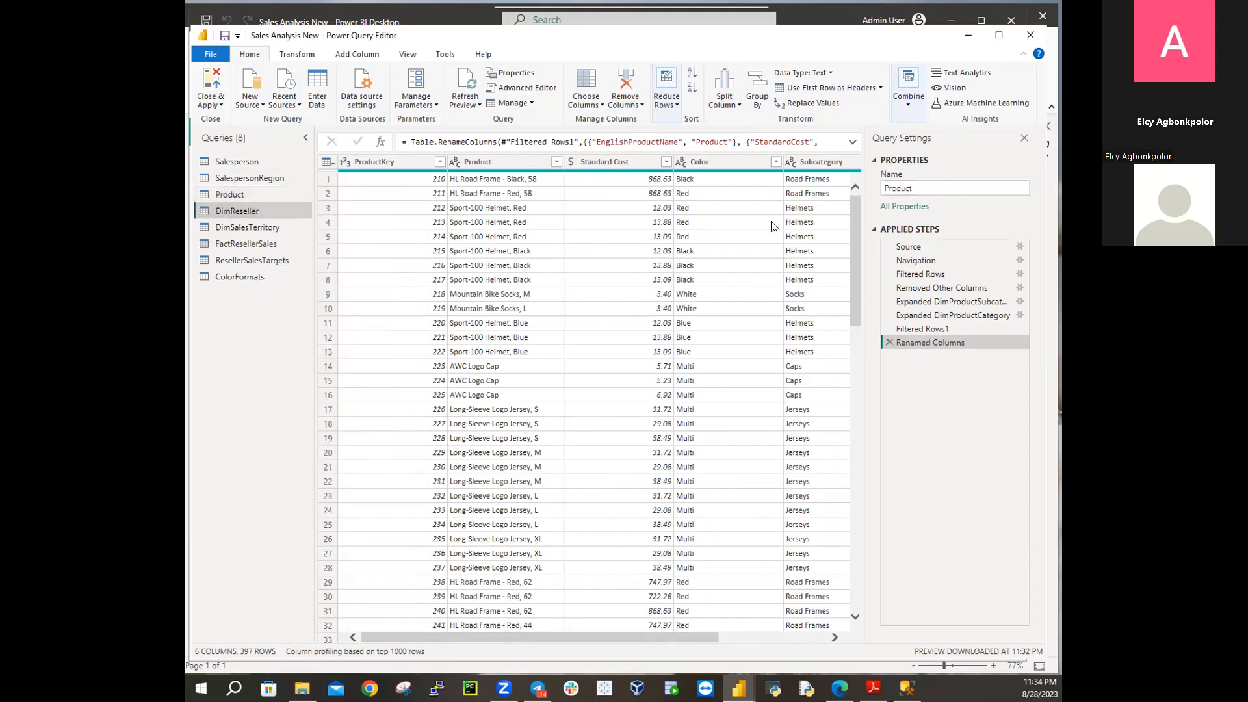
# Rename the DimReseller query as Reseller
pyautogui.click(272, 212)
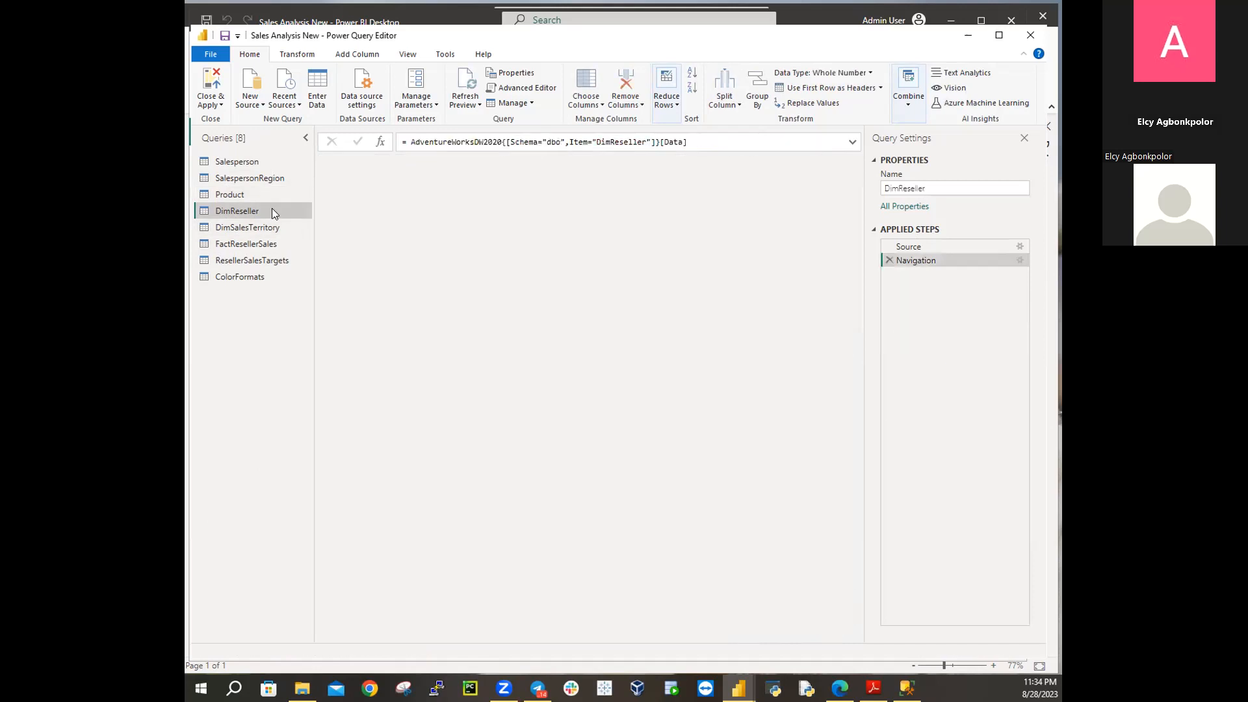
pyautogui.click(900, 189)
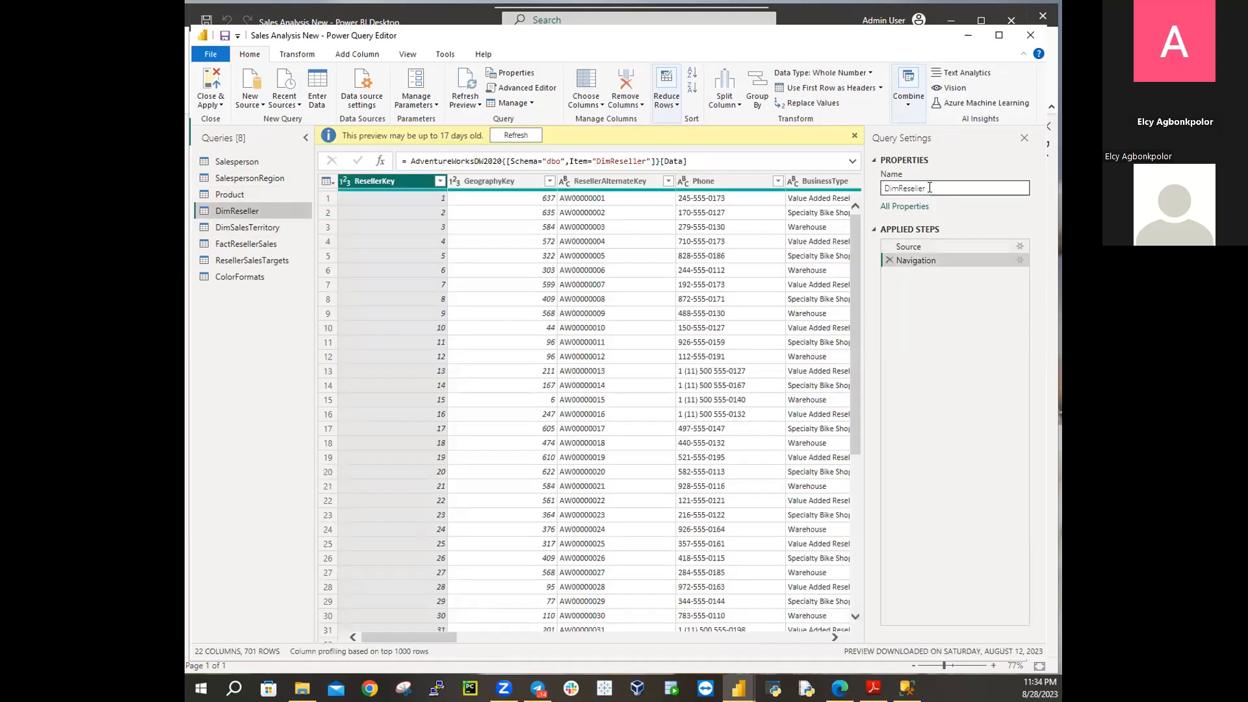
pyautogui.click(900, 188)
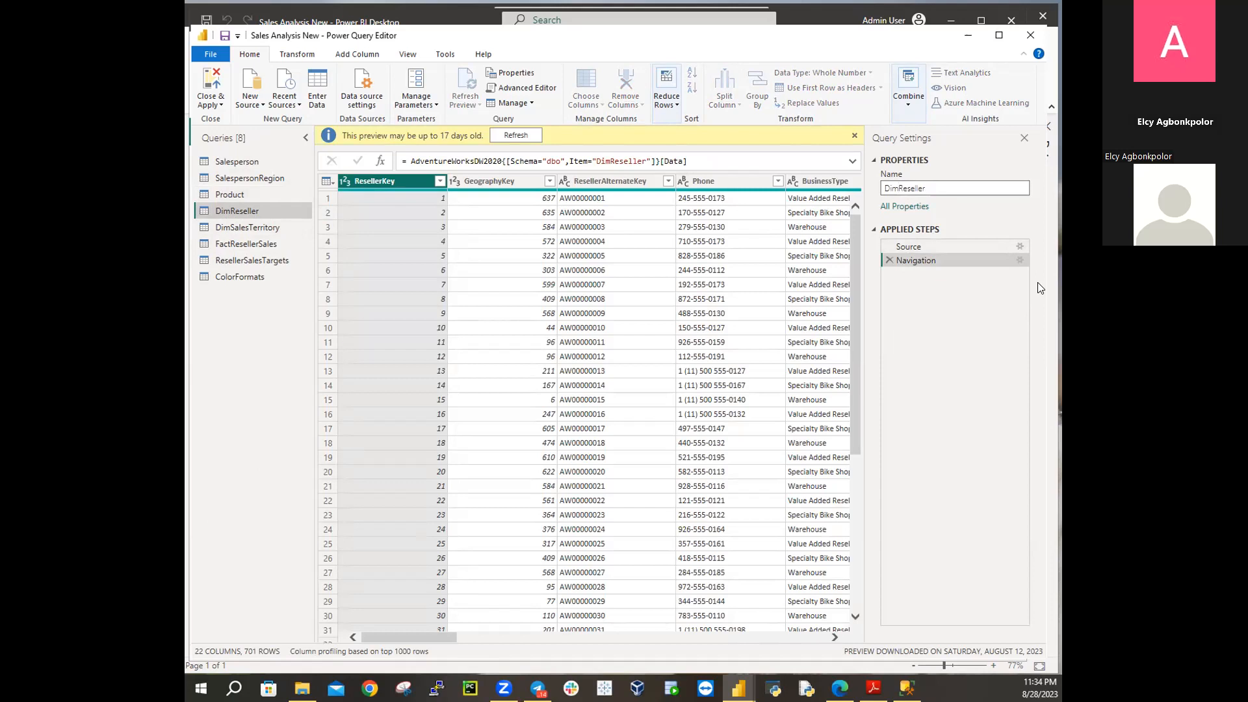
pyautogui.press('BackSpace')
pyautogui.press('BackSpace')
pyautogui.press('BackSpace')
pyautogui.press('Return')
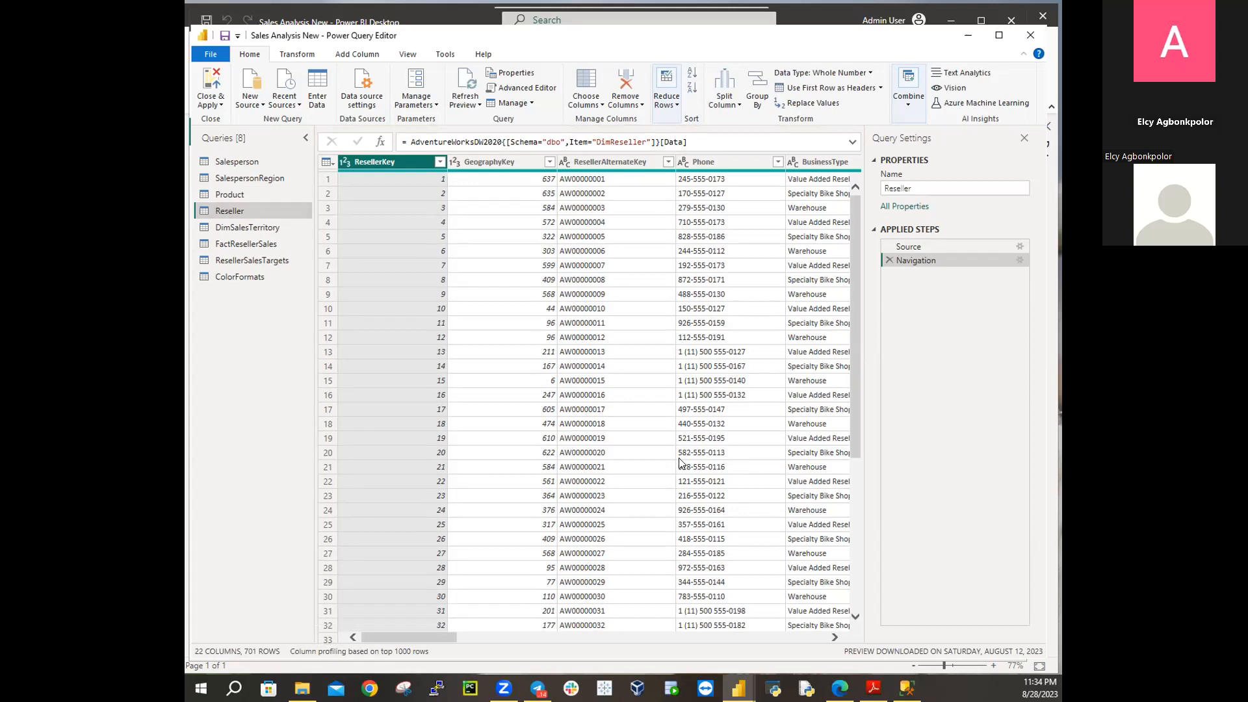
# Keep only the ResellerKey, BusinessType, ResellerName and DimGeography columns in the Reseller query
pyautogui.scroll(-6, 693, 420)
pyautogui.scroll(6, 693, 421)
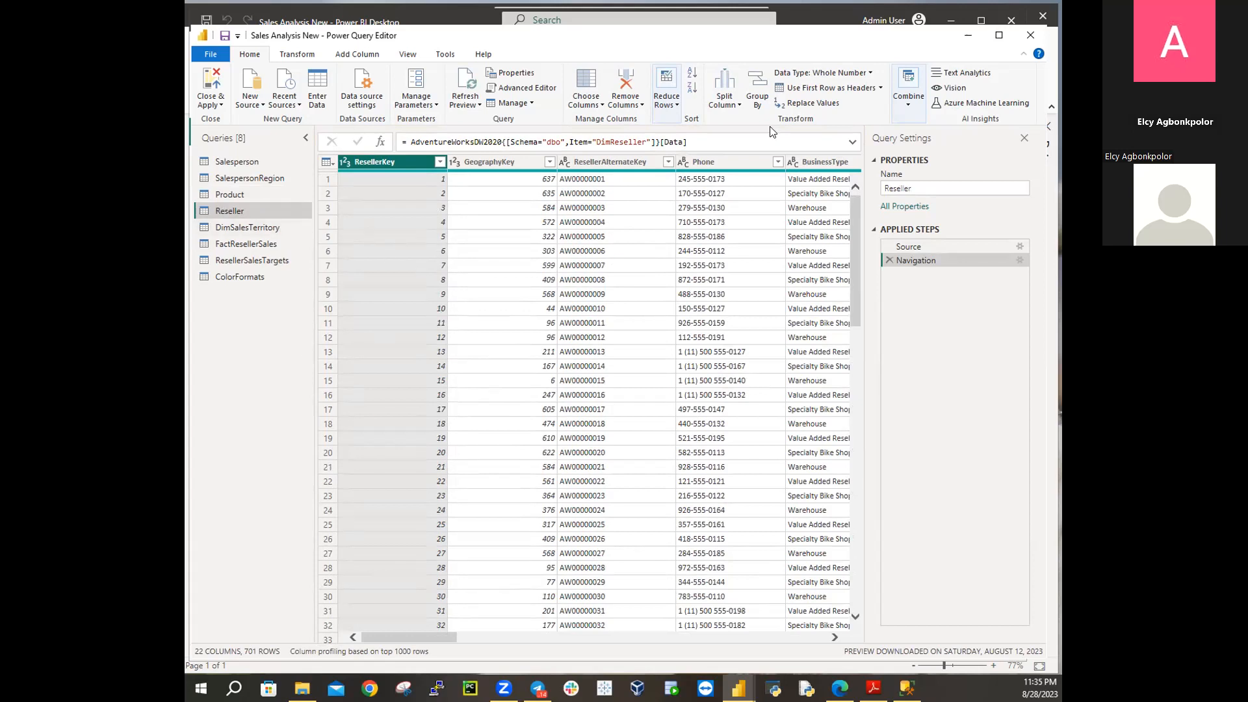
pyautogui.click(600, 105)
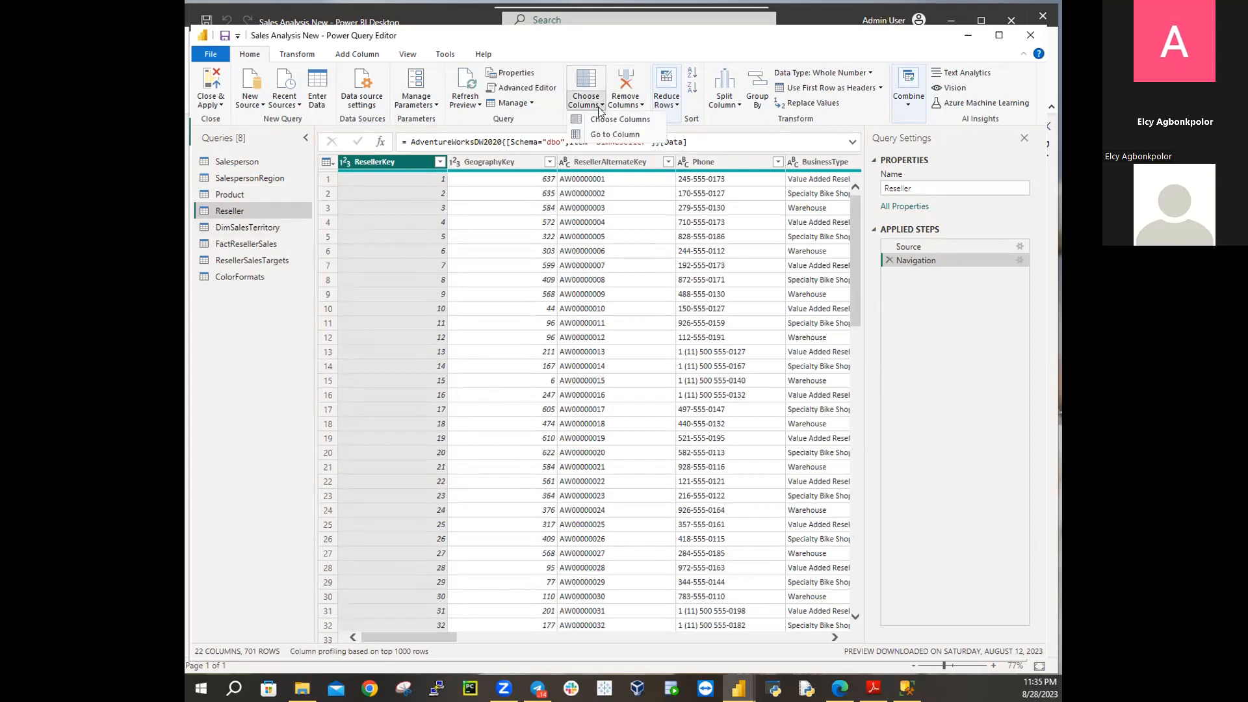
pyautogui.click(602, 119)
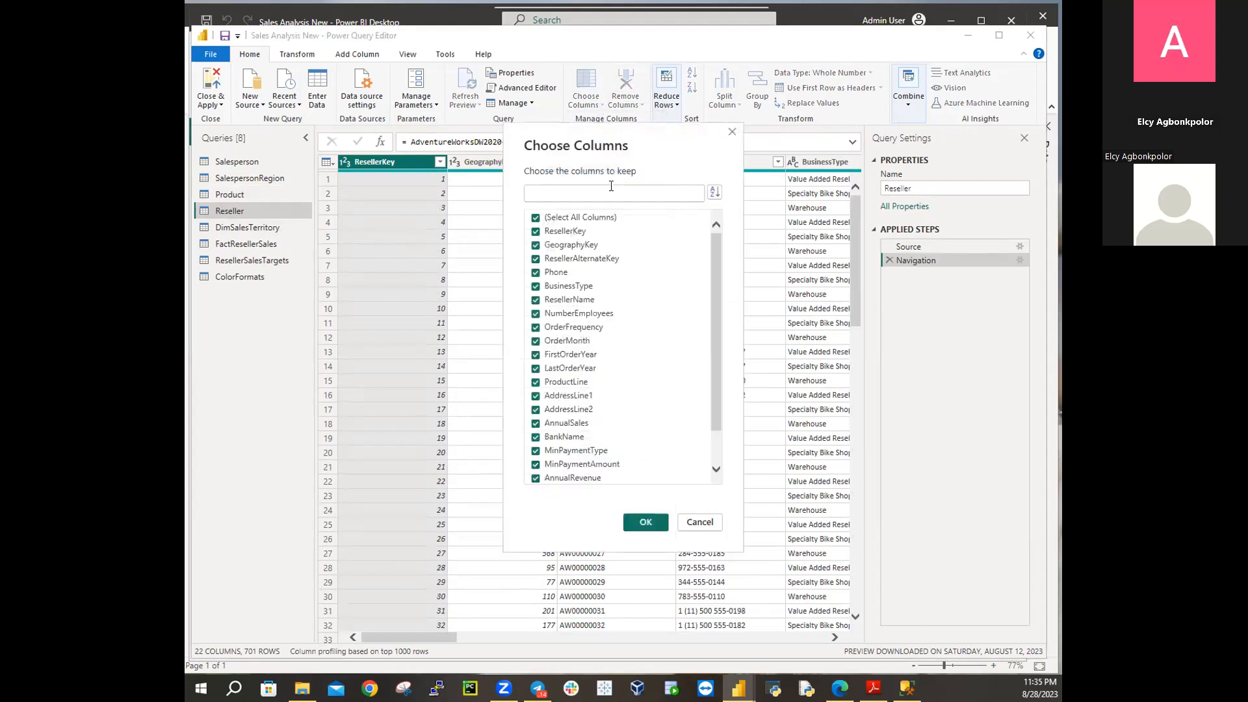
pyautogui.click(540, 217)
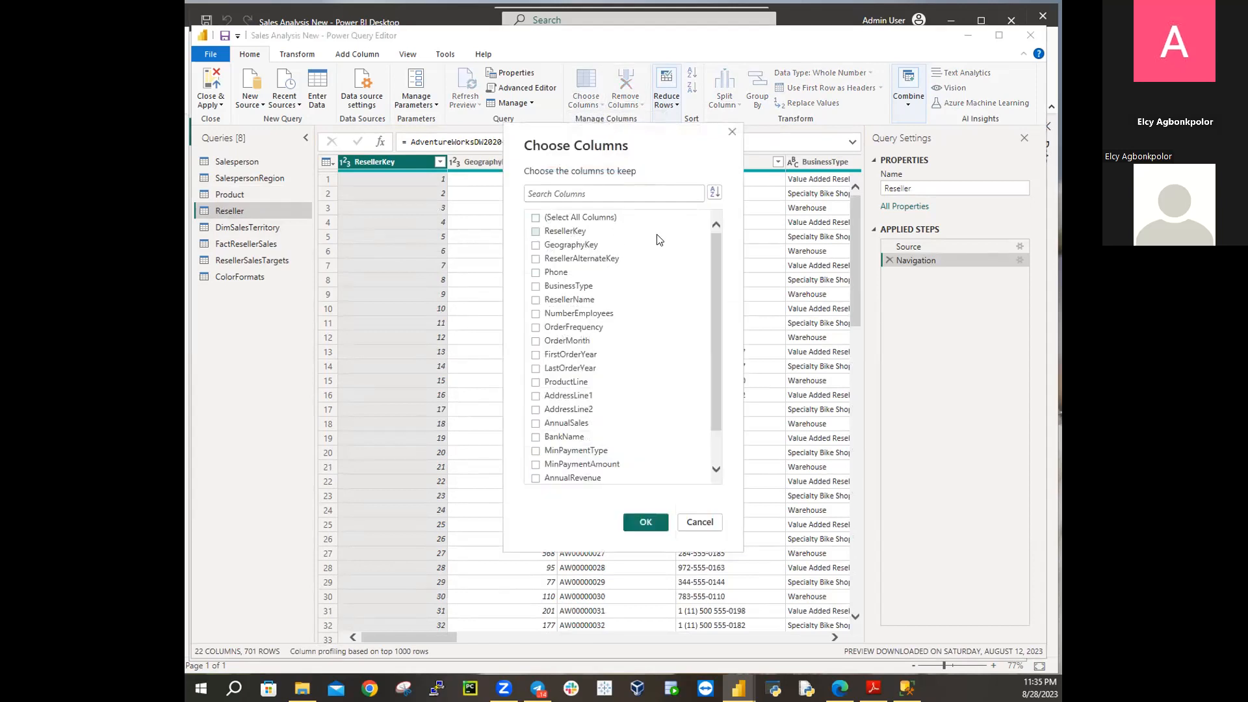
pyautogui.click(536, 233)
pyautogui.click(536, 287)
pyautogui.click(534, 300)
pyautogui.scroll(-1, 611, 362)
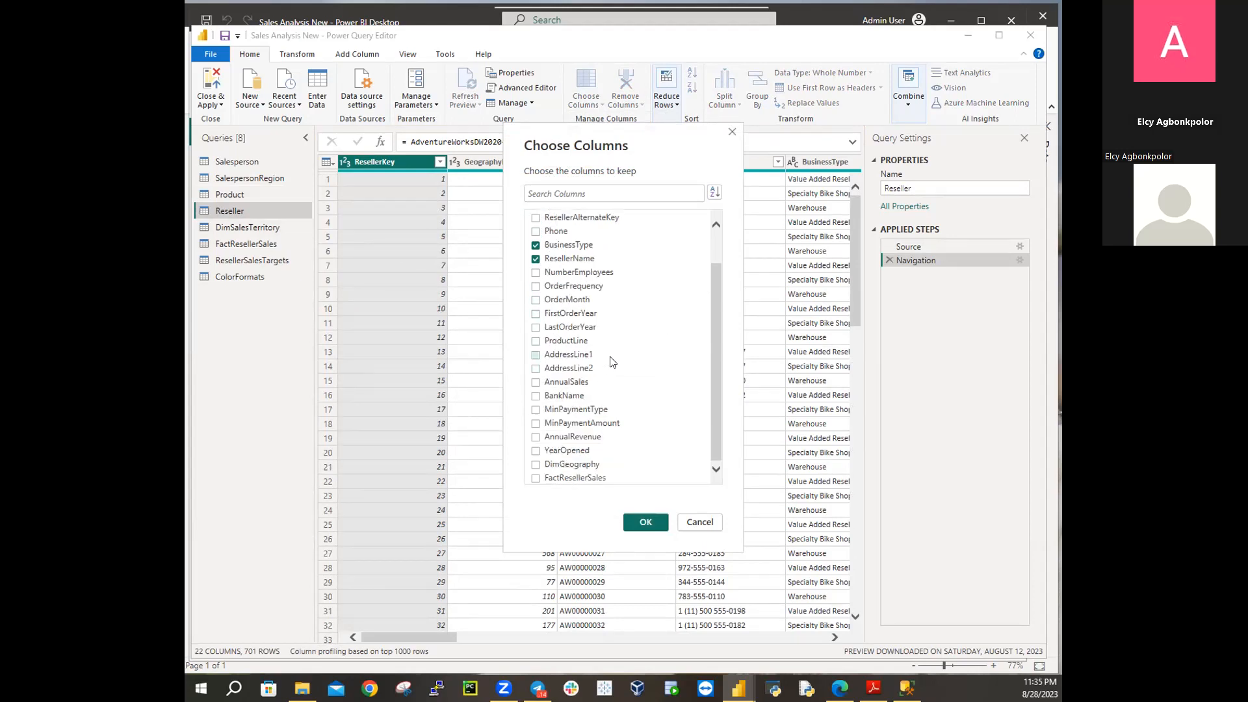
pyautogui.click(539, 469)
pyautogui.click(645, 522)
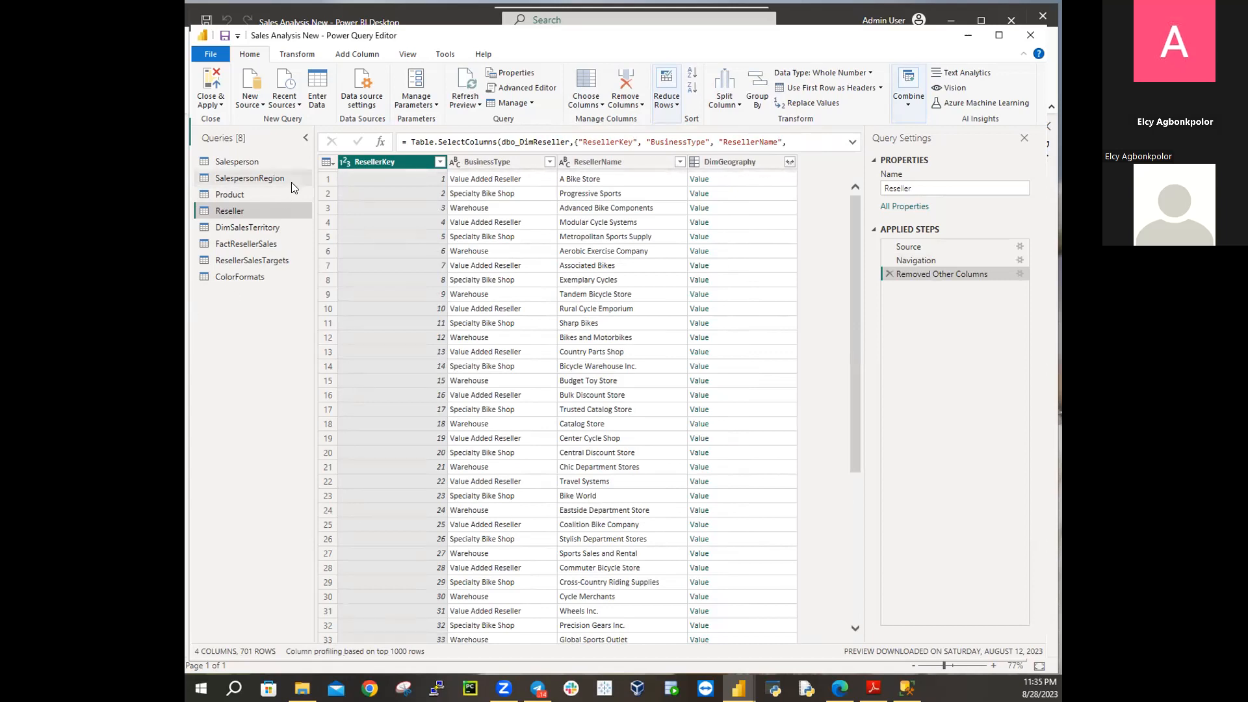
# Expand the DimGeography column to City, StateProvinceName and EnglishCountryRegionName, without the original column name as prefix
pyautogui.click(790, 162)
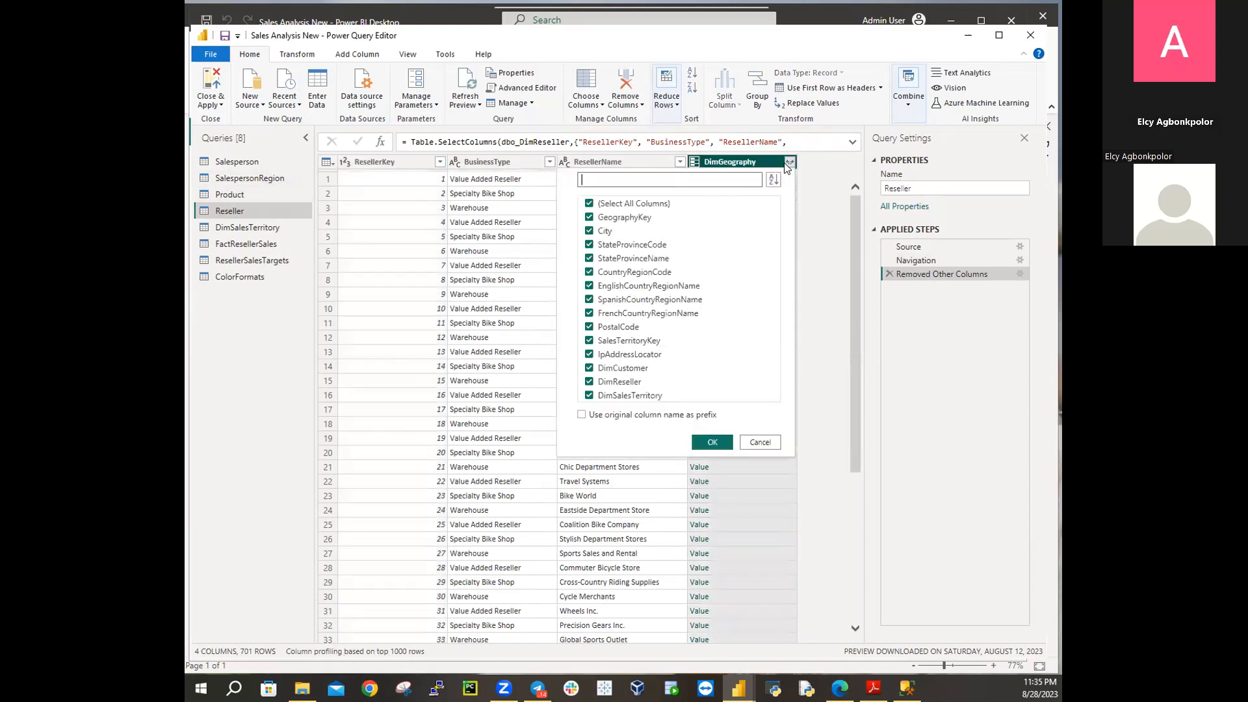
pyautogui.click(589, 204)
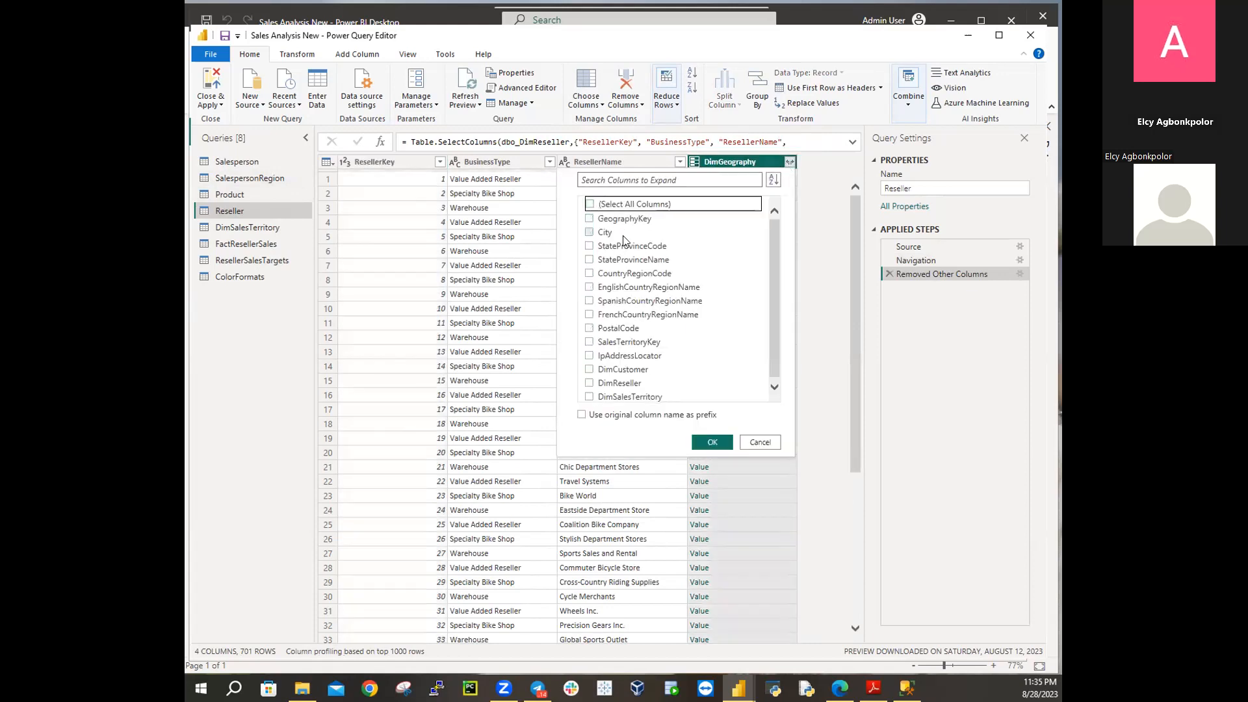
pyautogui.click(589, 236)
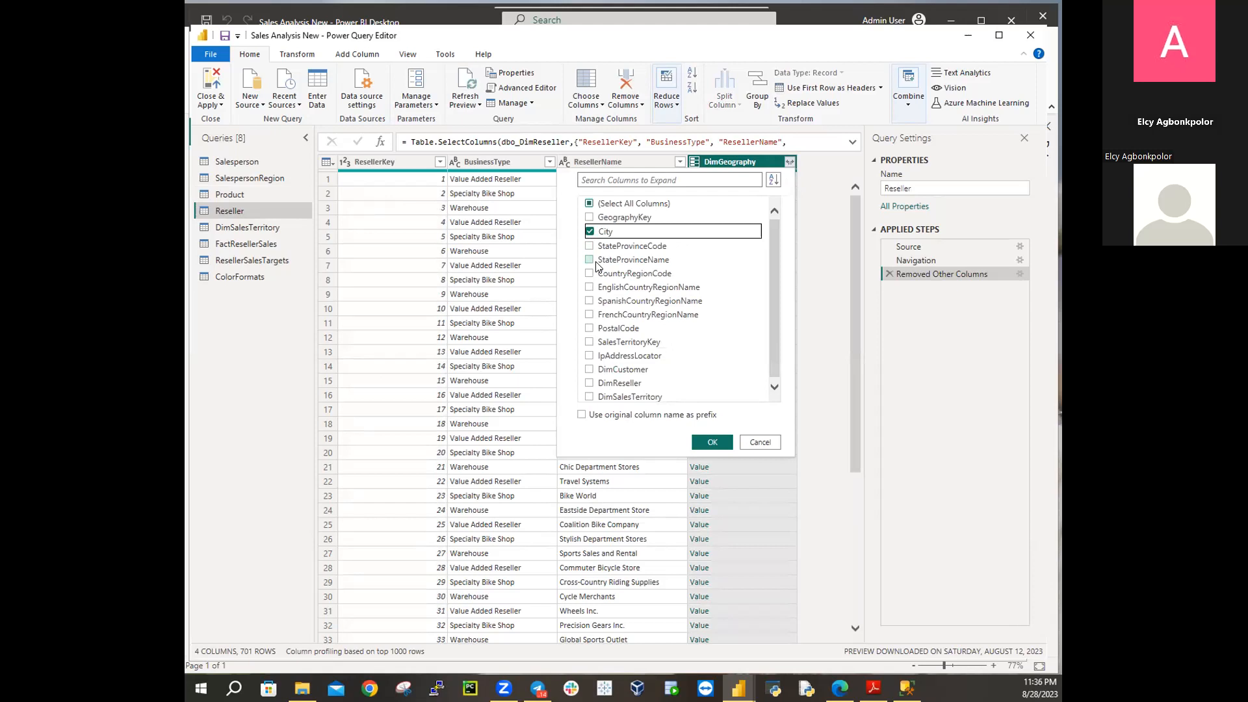
pyautogui.click(590, 260)
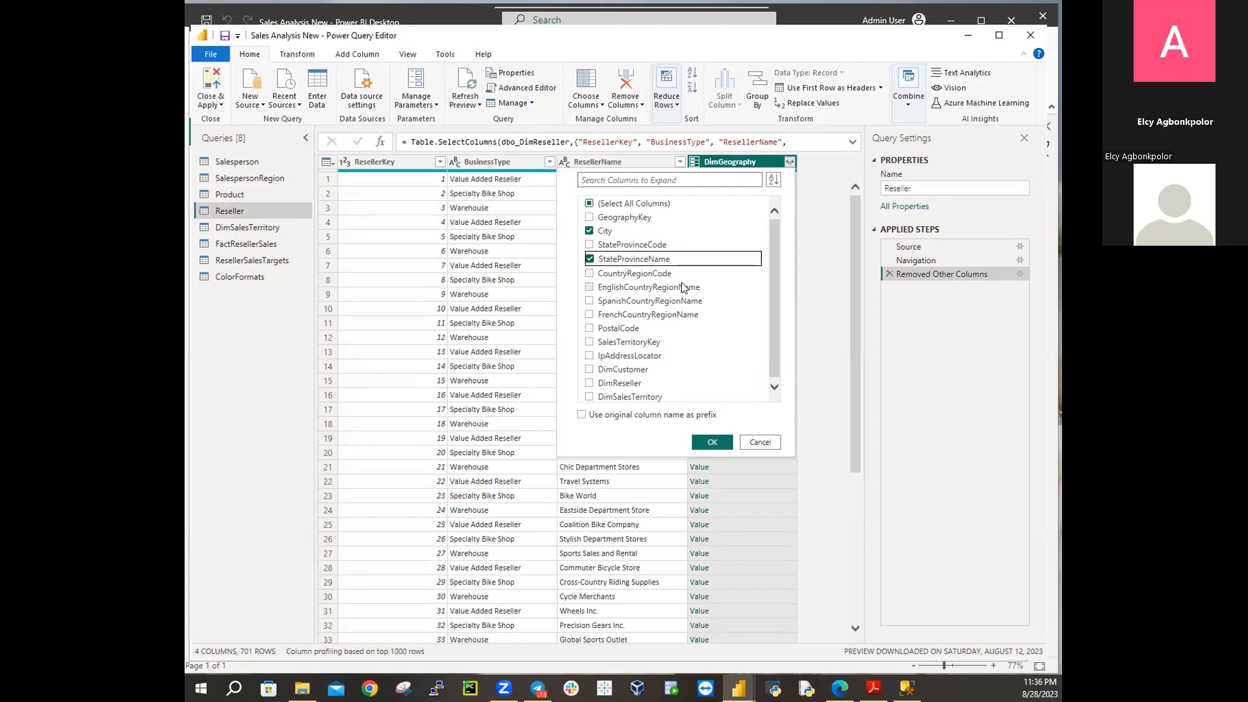
pyautogui.click(589, 288)
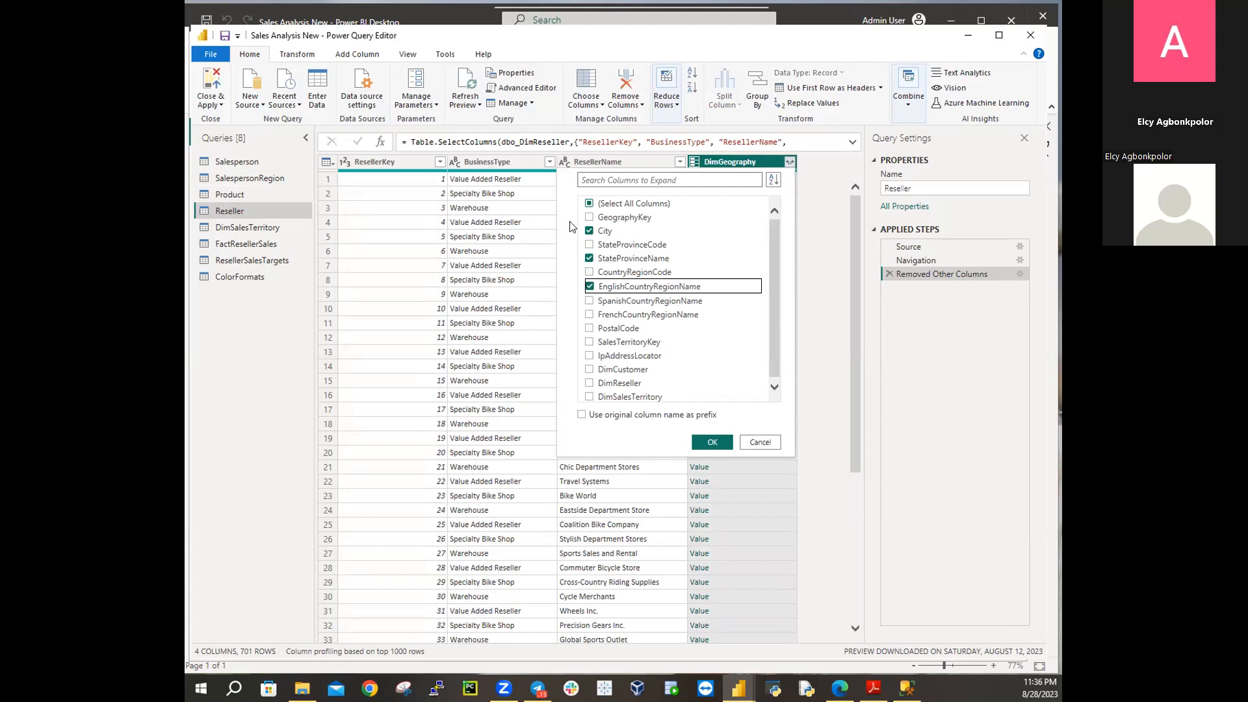
pyautogui.click(721, 443)
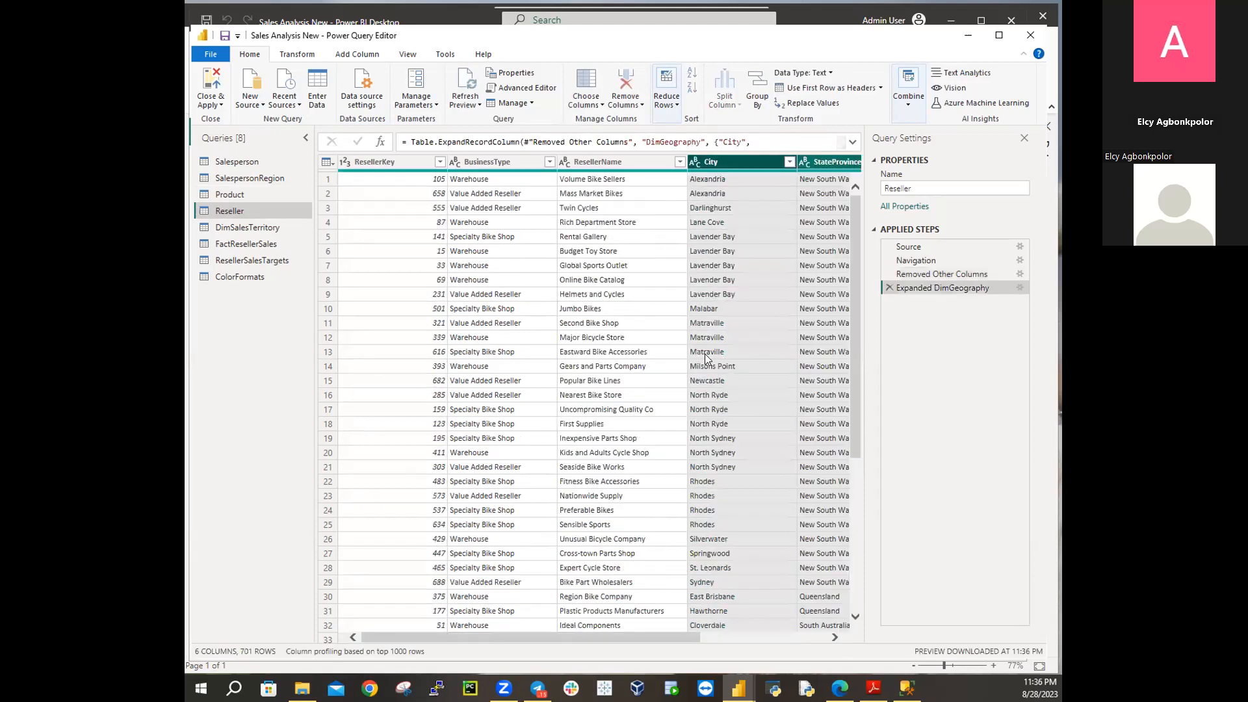
# Rename the BusinessType column as "Business Type" and review its distinct values in the filter list without filtering
pyautogui.moveTo(674, 635); pyautogui.dragTo(395, 611)
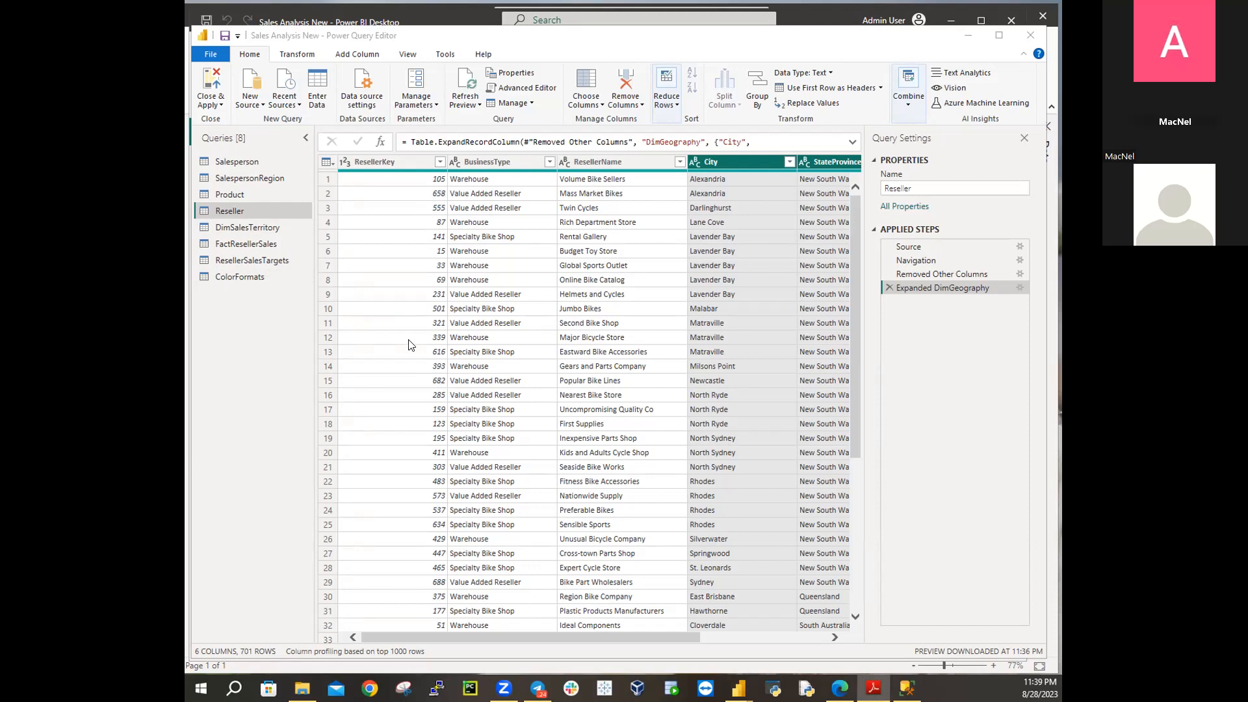
pyautogui.doubleClick(489, 161)
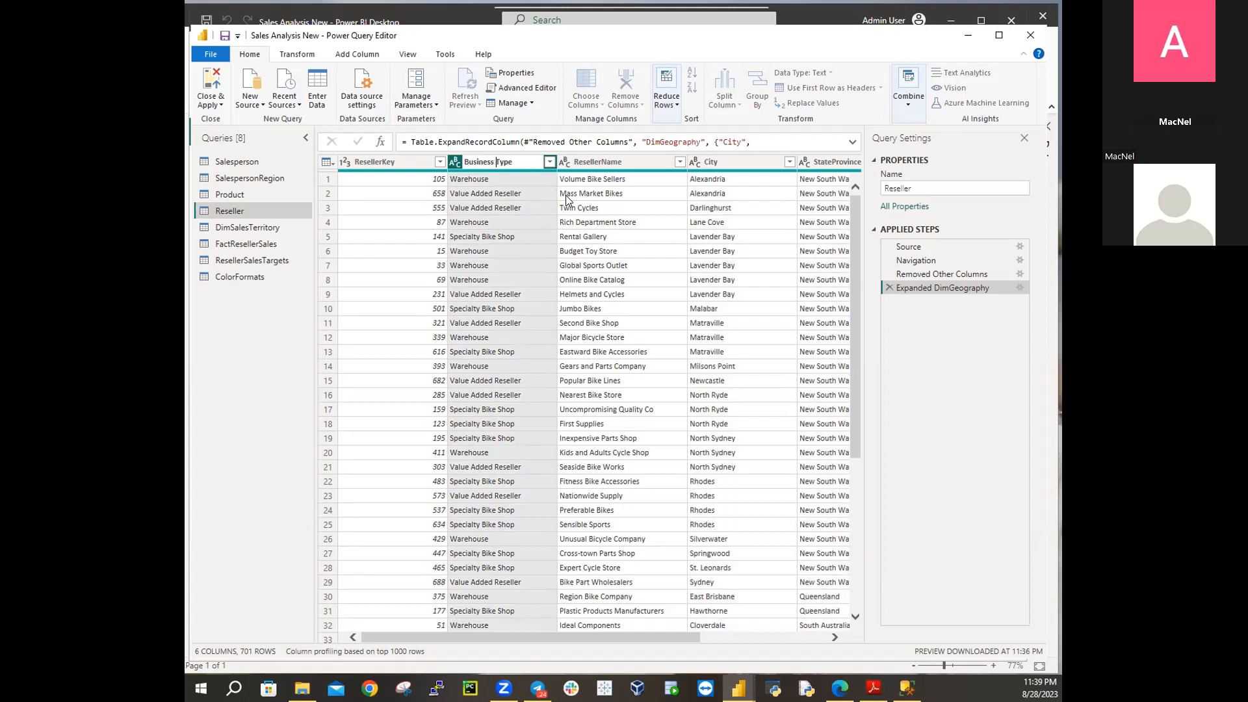
pyautogui.press('Return')
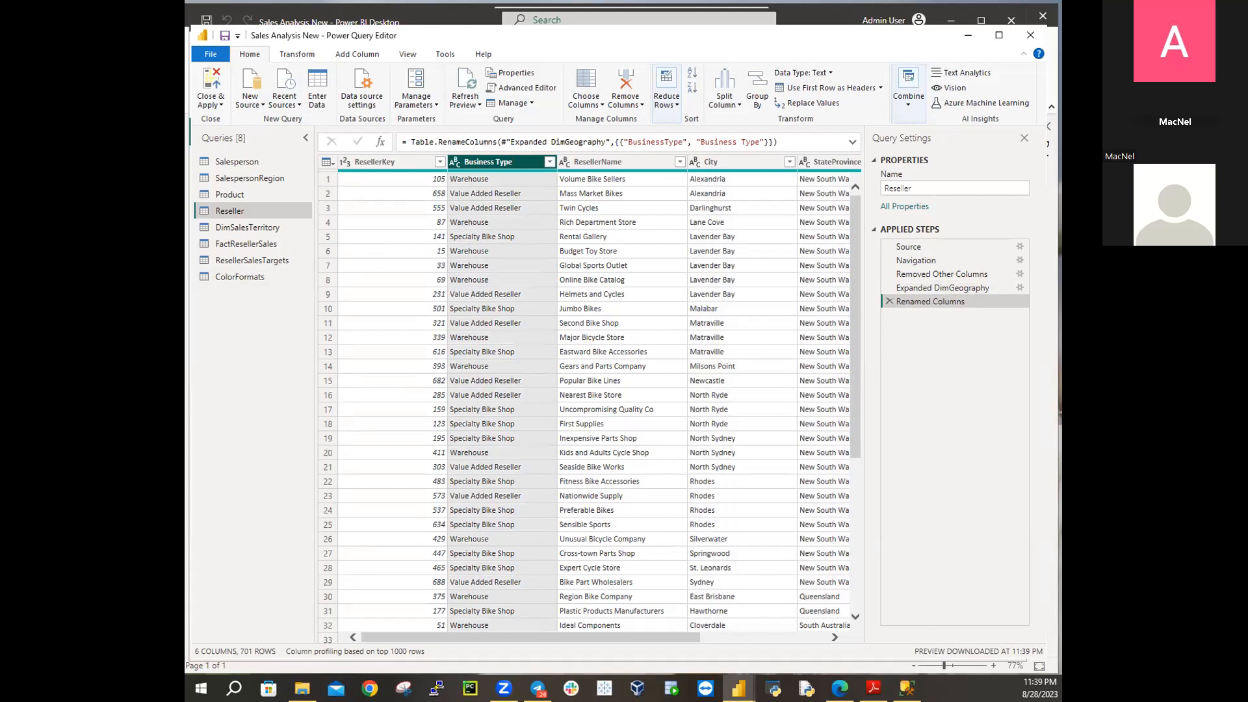
pyautogui.click(548, 164)
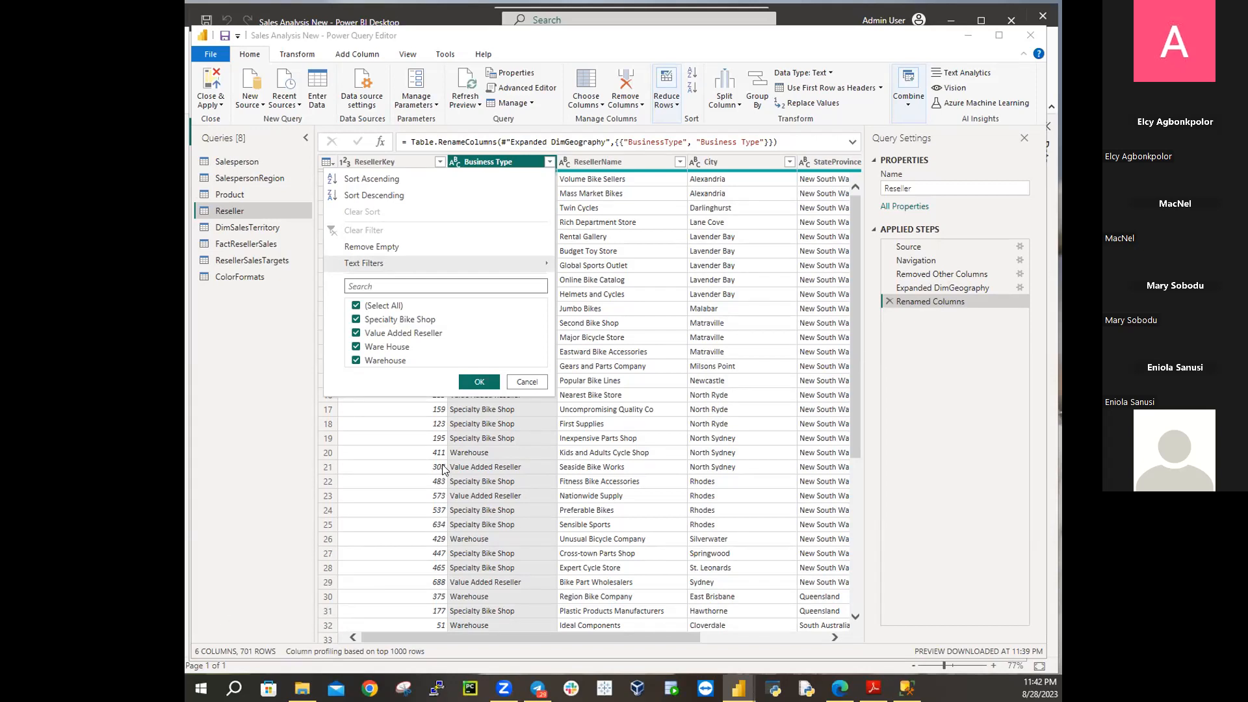
pyautogui.click(524, 384)
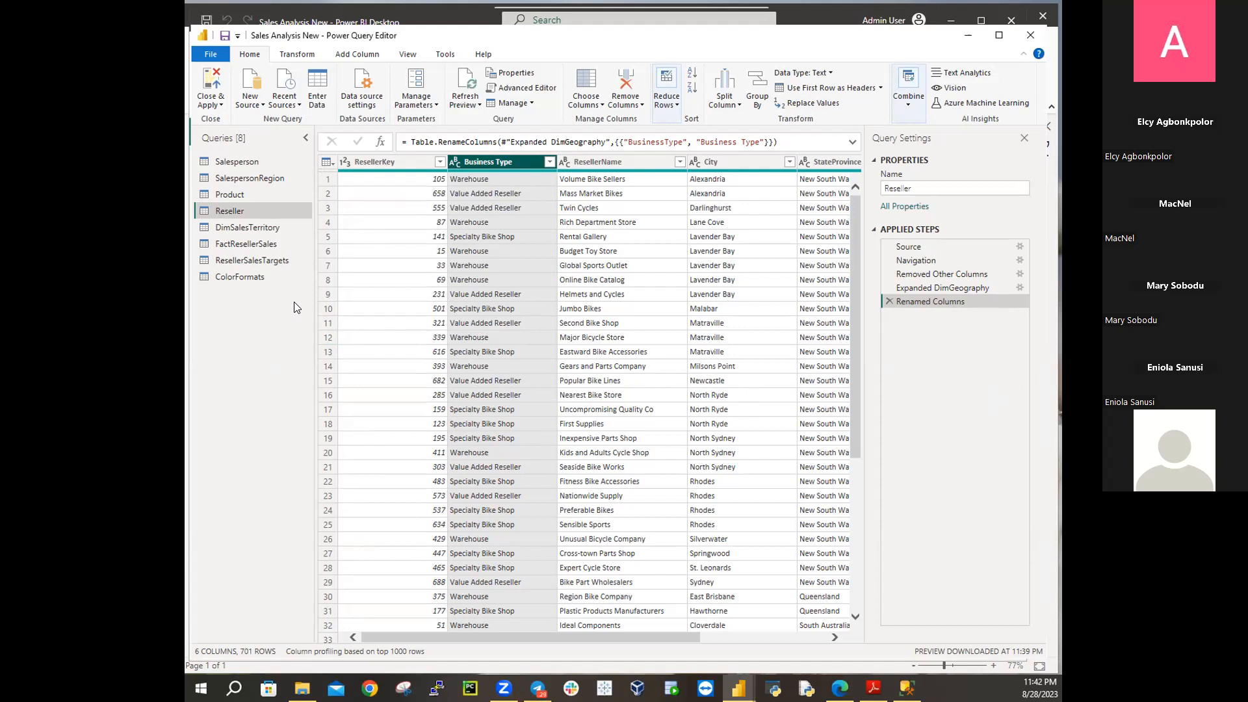
# Delete the Renamed Columns, Expanded DimGeography and Removed Other Columns steps from the Reseller query
pyautogui.click(889, 300)
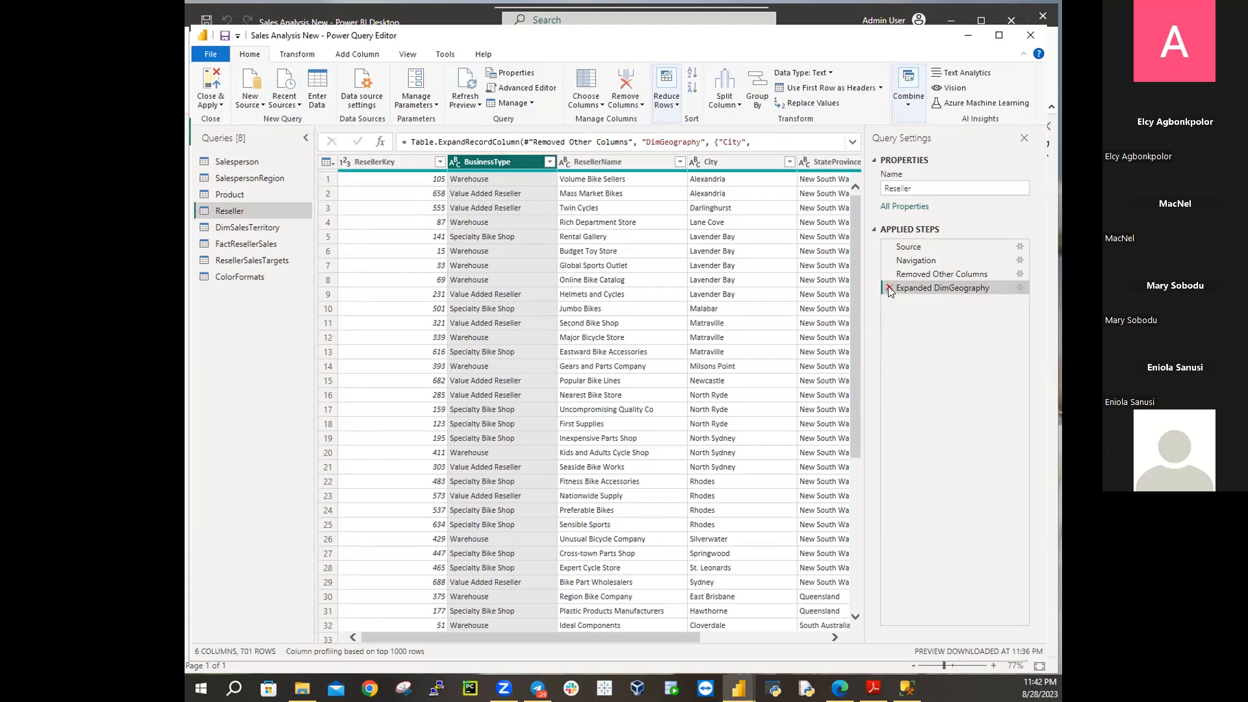
pyautogui.click(889, 288)
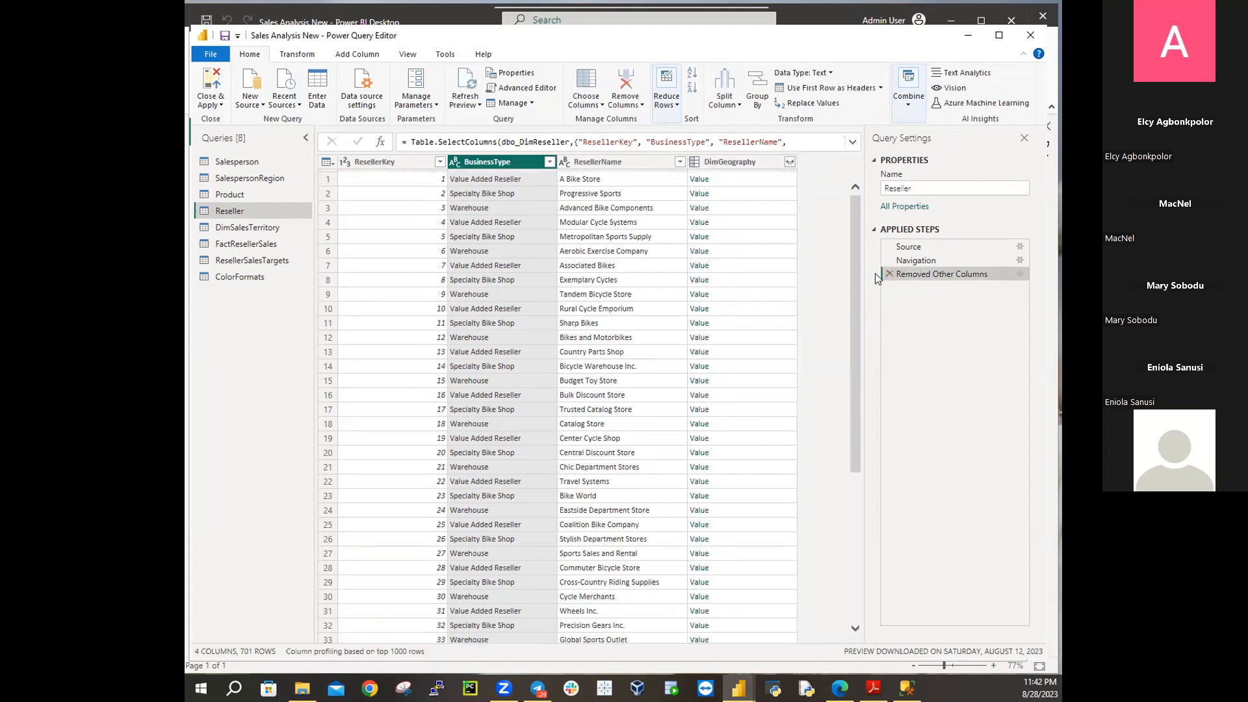
pyautogui.click(889, 274)
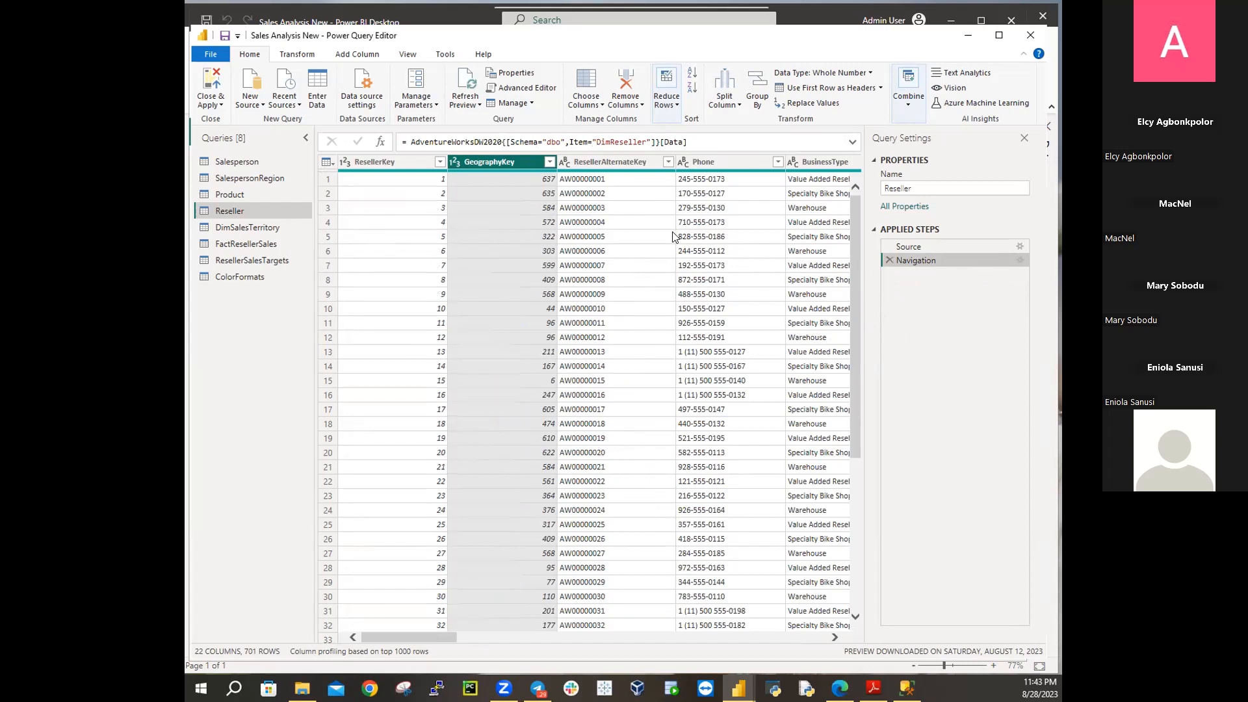
# Choose only ResellerKey, BusinessType, ResellerName and DimGeography as the columns to keep in the Reseller query
pyautogui.moveTo(432, 637); pyautogui.dragTo(324, 619)
pyautogui.click(603, 106)
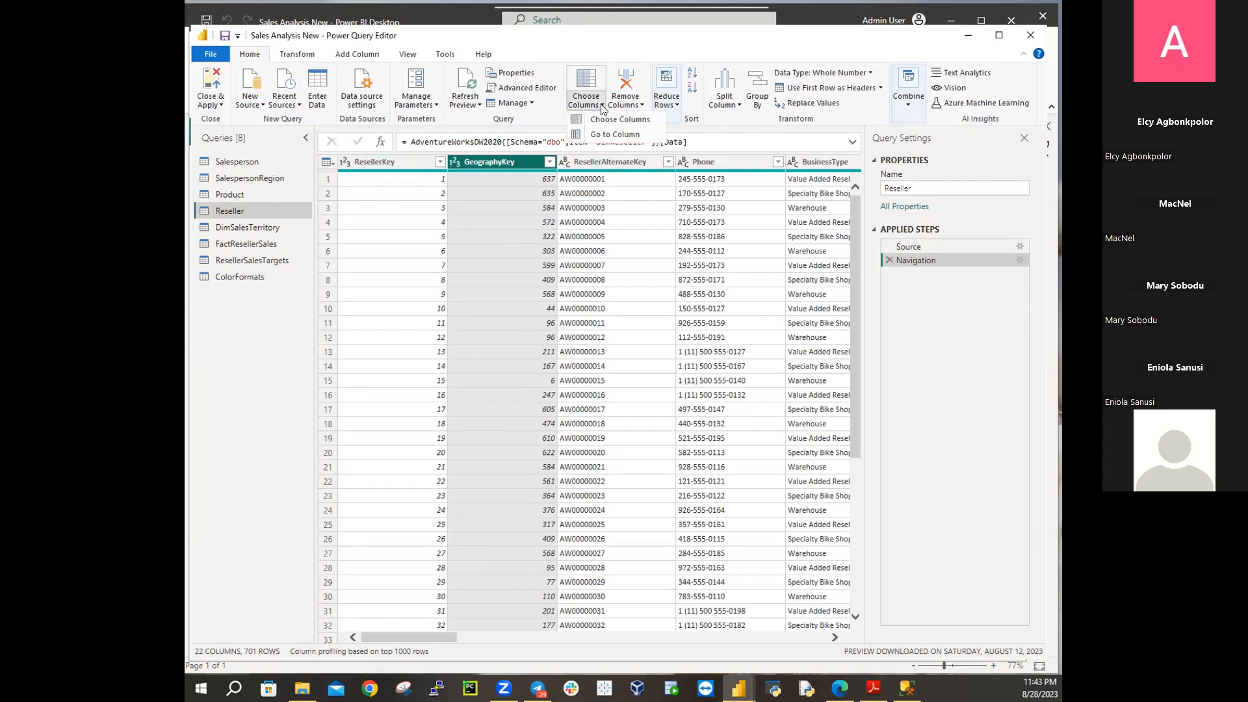
pyautogui.click(601, 118)
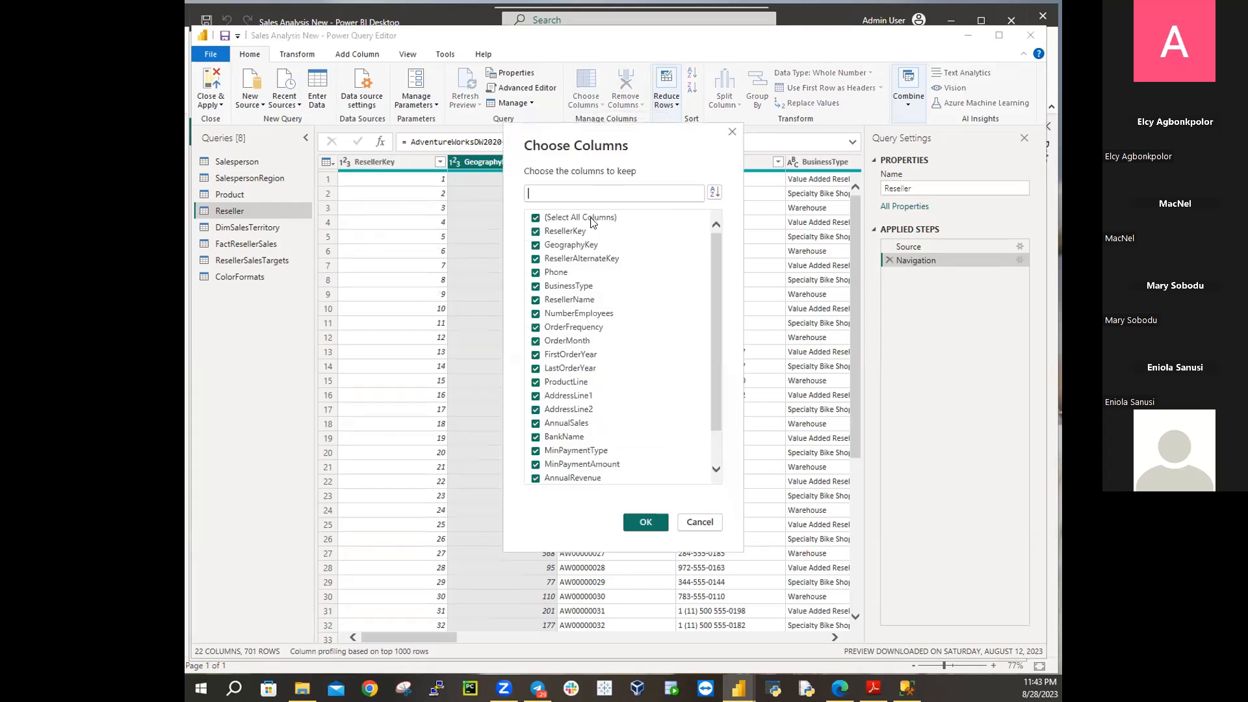
pyautogui.click(536, 219)
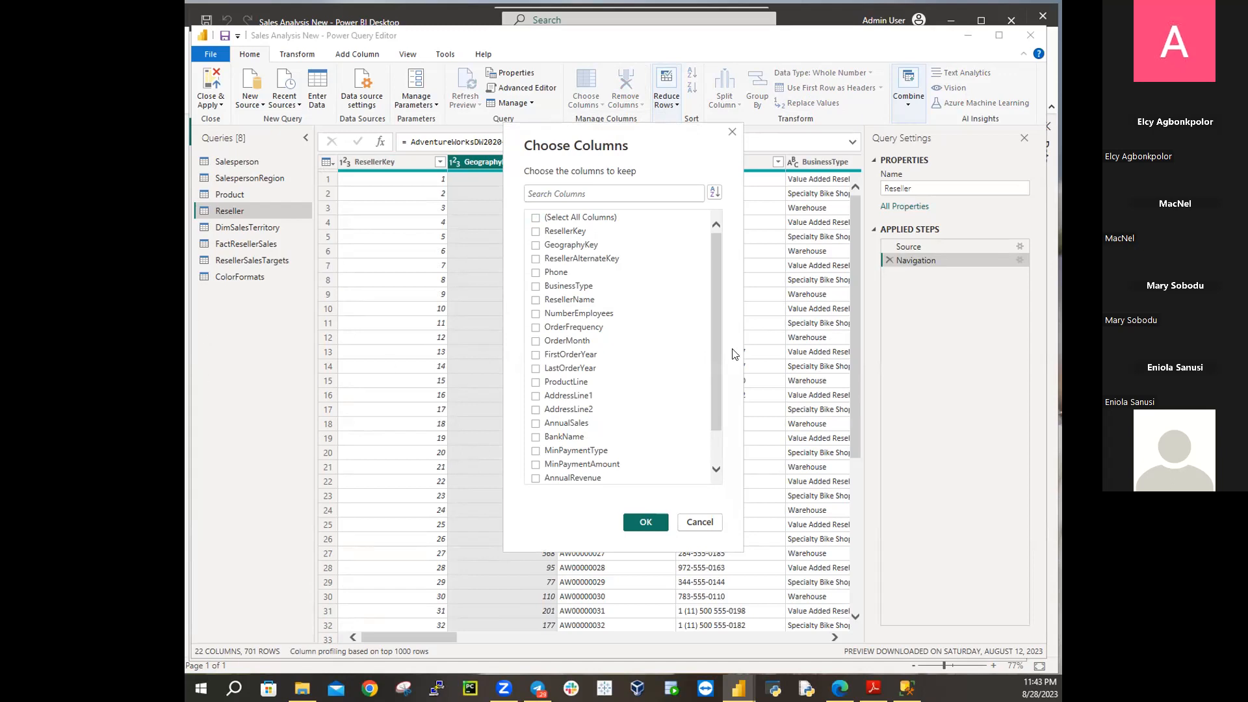
pyautogui.click(536, 232)
pyautogui.click(536, 286)
pyautogui.click(536, 300)
pyautogui.scroll(-1, 654, 321)
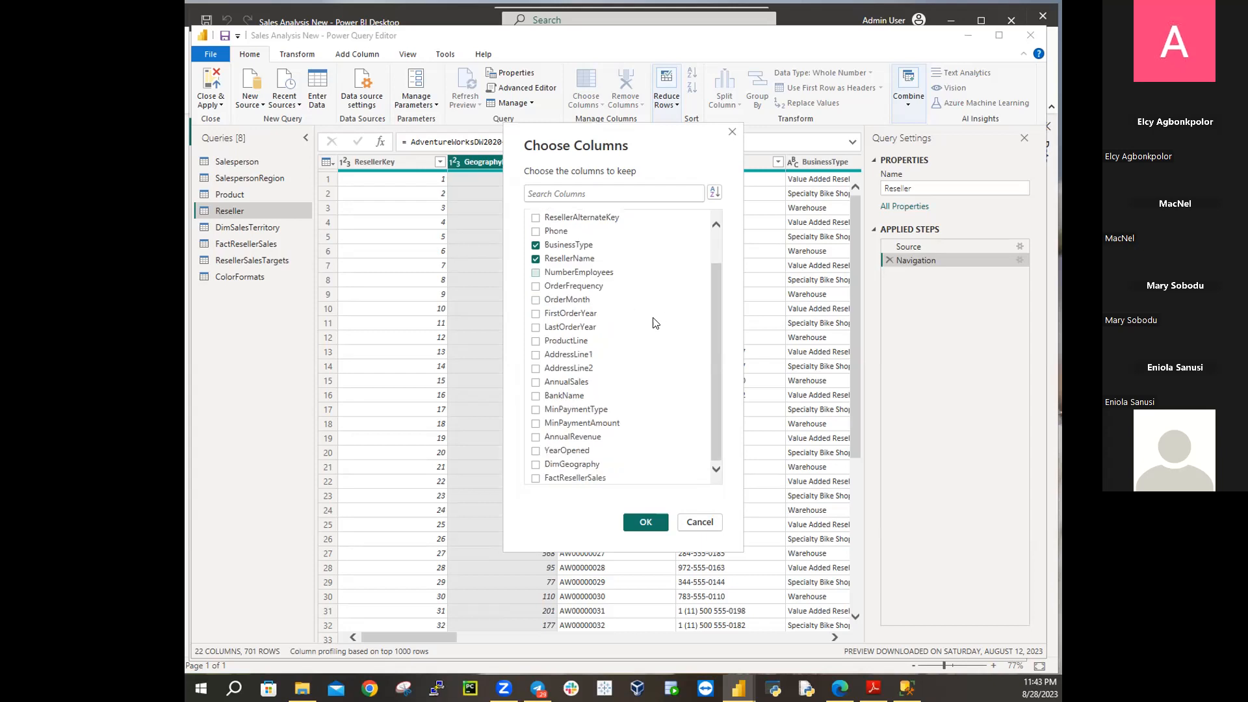
pyautogui.click(537, 465)
pyautogui.click(633, 520)
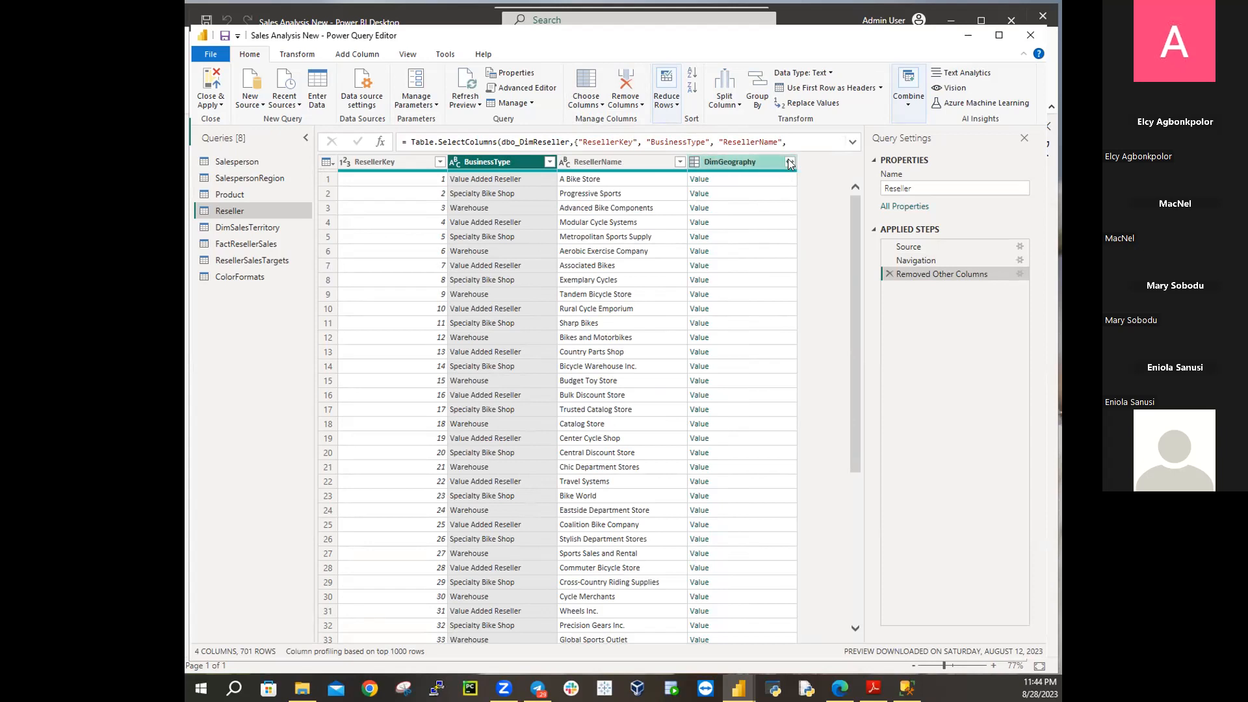
# Expand DimGeography in the Reseller query, including only City, StateProvinceName and EnglishCountryRegionName, with no column name prefix
pyautogui.click(790, 161)
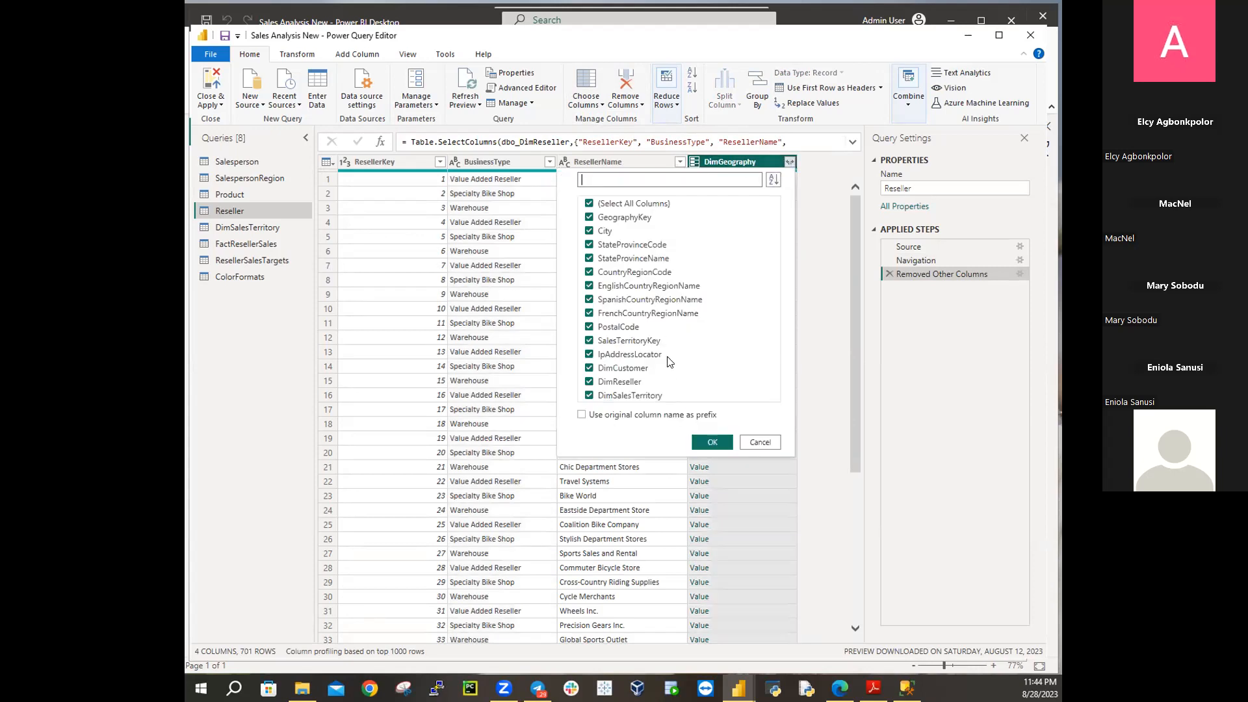
pyautogui.click(590, 205)
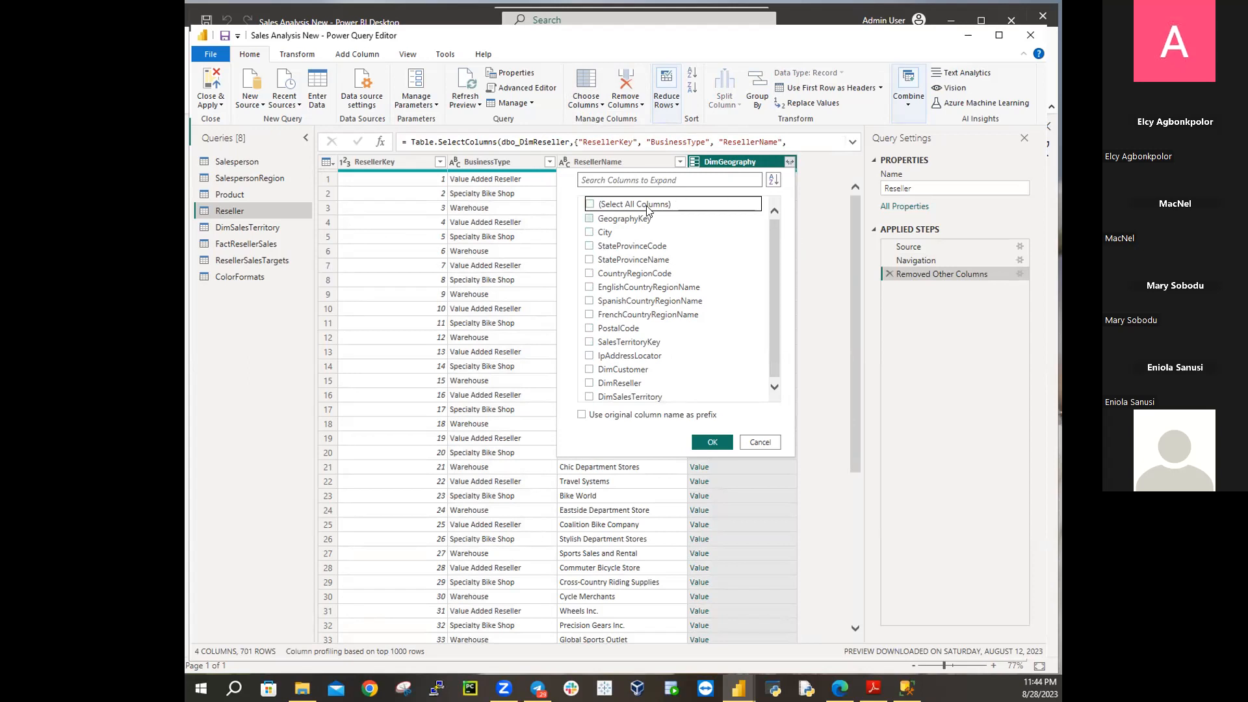
pyautogui.click(590, 232)
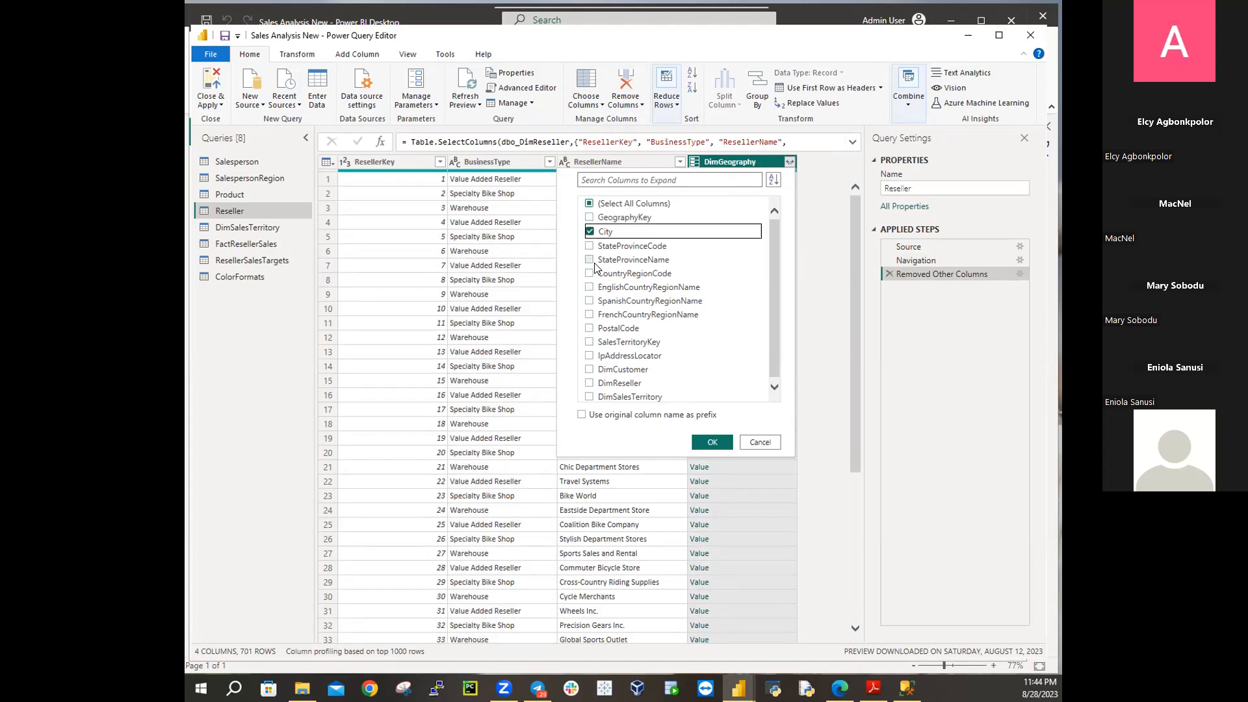
pyautogui.click(589, 260)
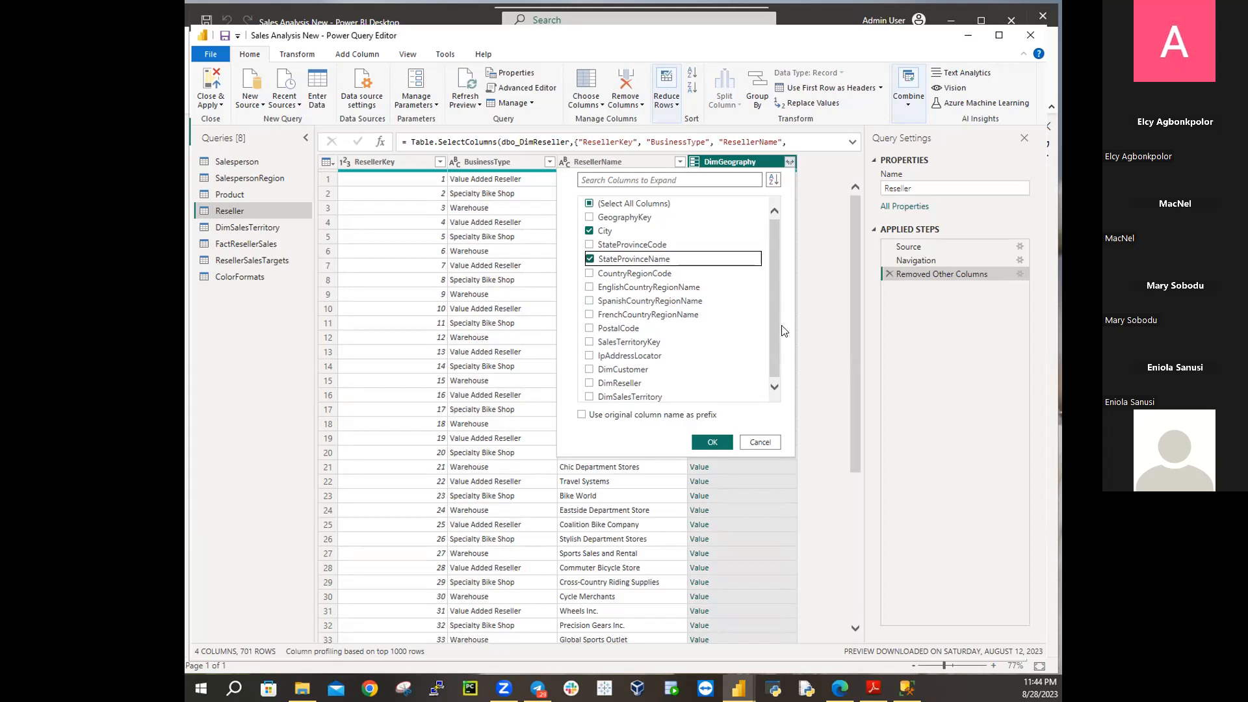
pyautogui.click(590, 287)
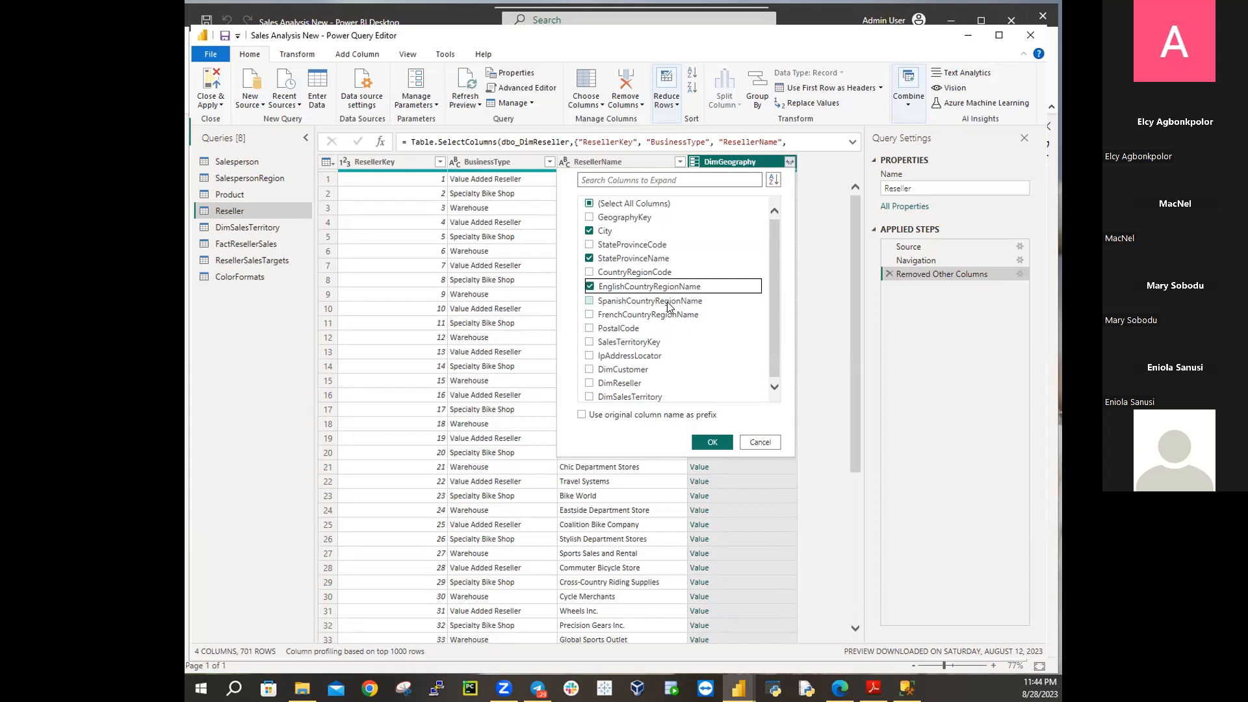
pyautogui.click(716, 444)
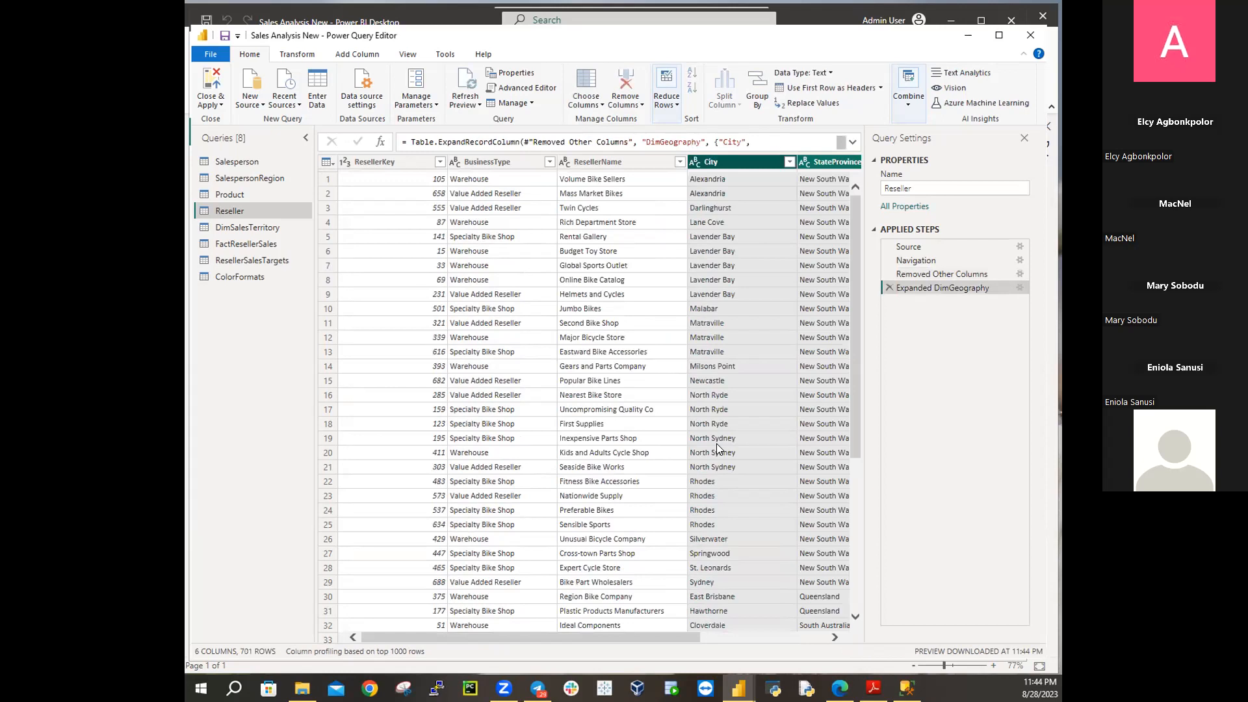
# Examine the distinct BusinessType values of the Reseller query in the column's filter list without applying a filter
pyautogui.moveTo(578, 633); pyautogui.dragTo(767, 625)
pyautogui.moveTo(684, 626); pyautogui.dragTo(412, 610)
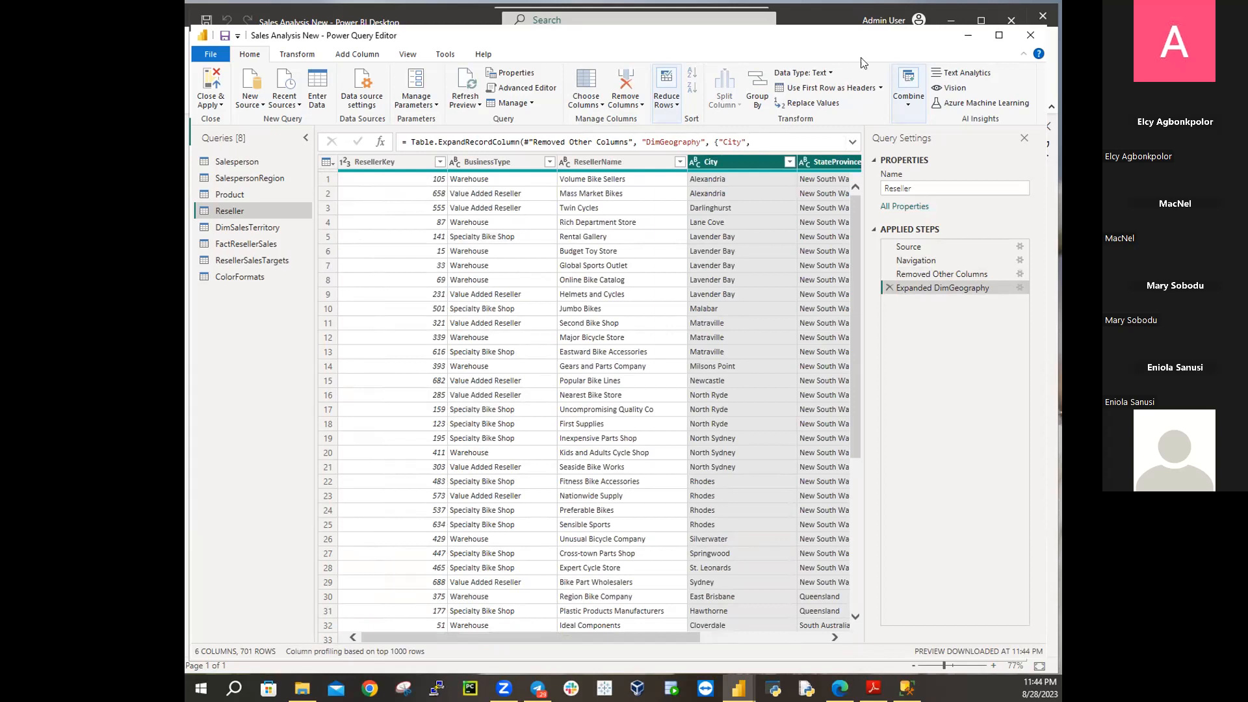
pyautogui.click(550, 161)
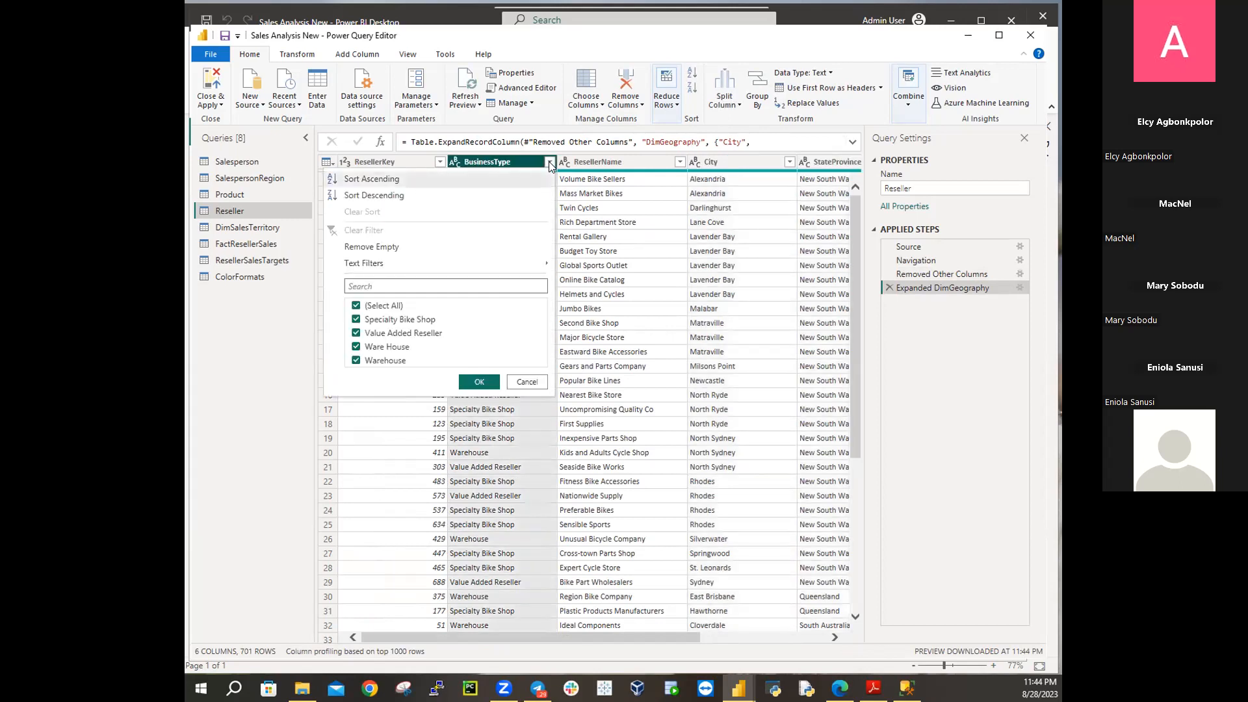
pyautogui.click(549, 161)
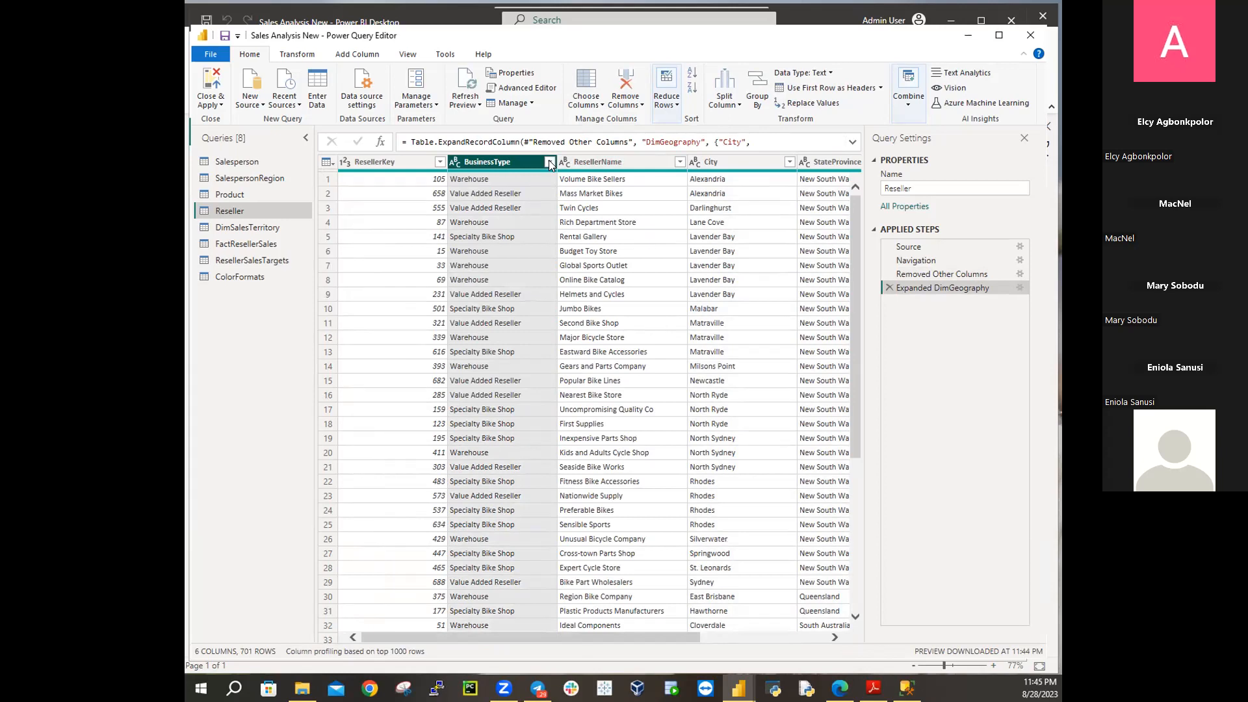
pyautogui.click(549, 162)
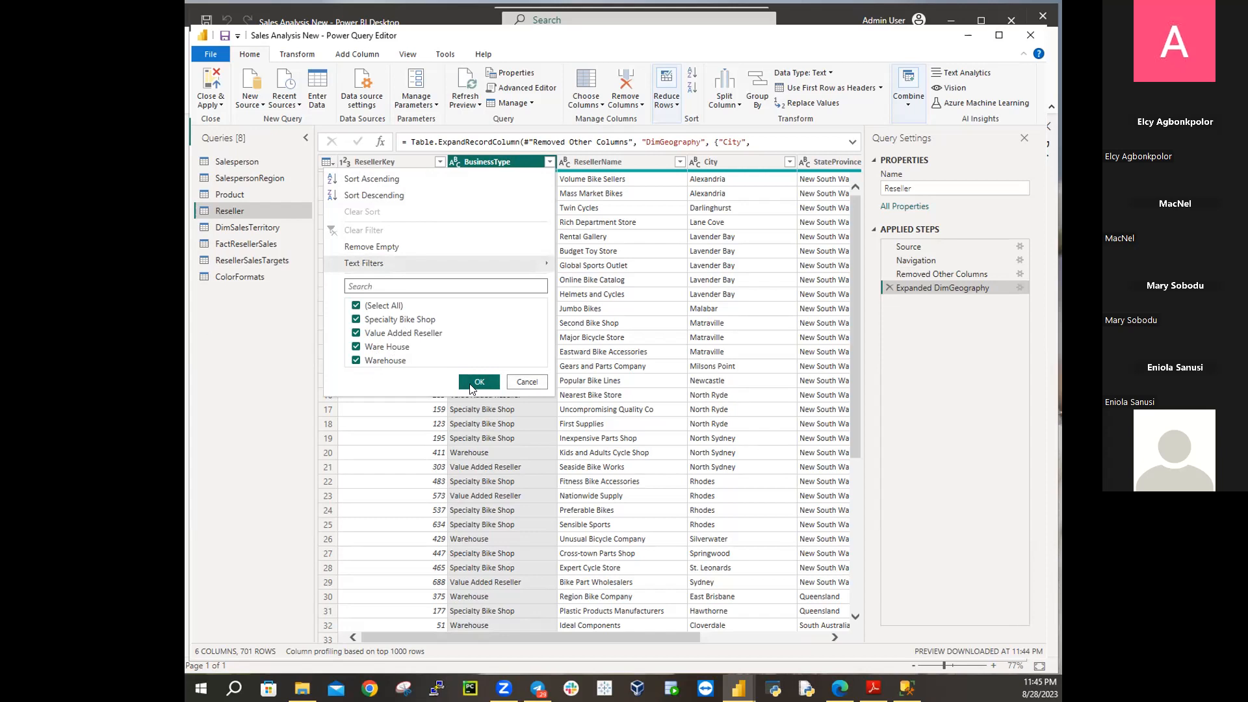
pyautogui.click(523, 385)
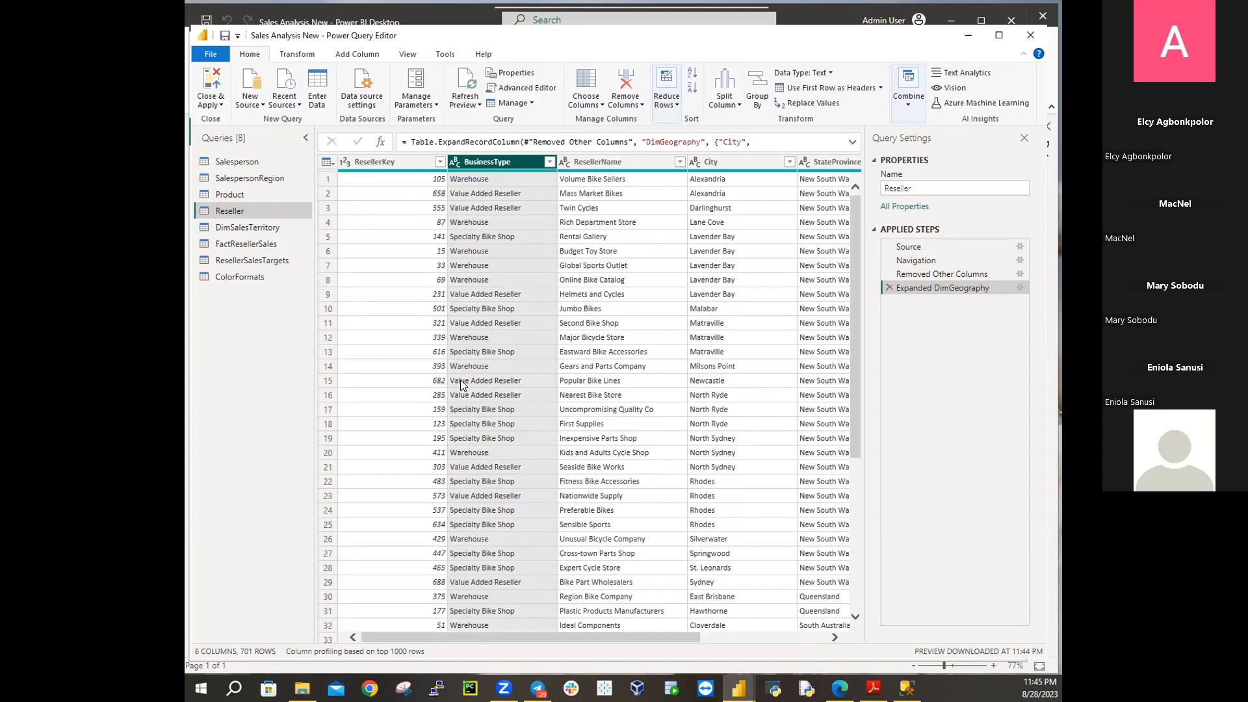
# Try replacing the value "Ware House" with "Warehouse" in the BusinessType column of the Reseller query
pyautogui.rightClick(470, 163)
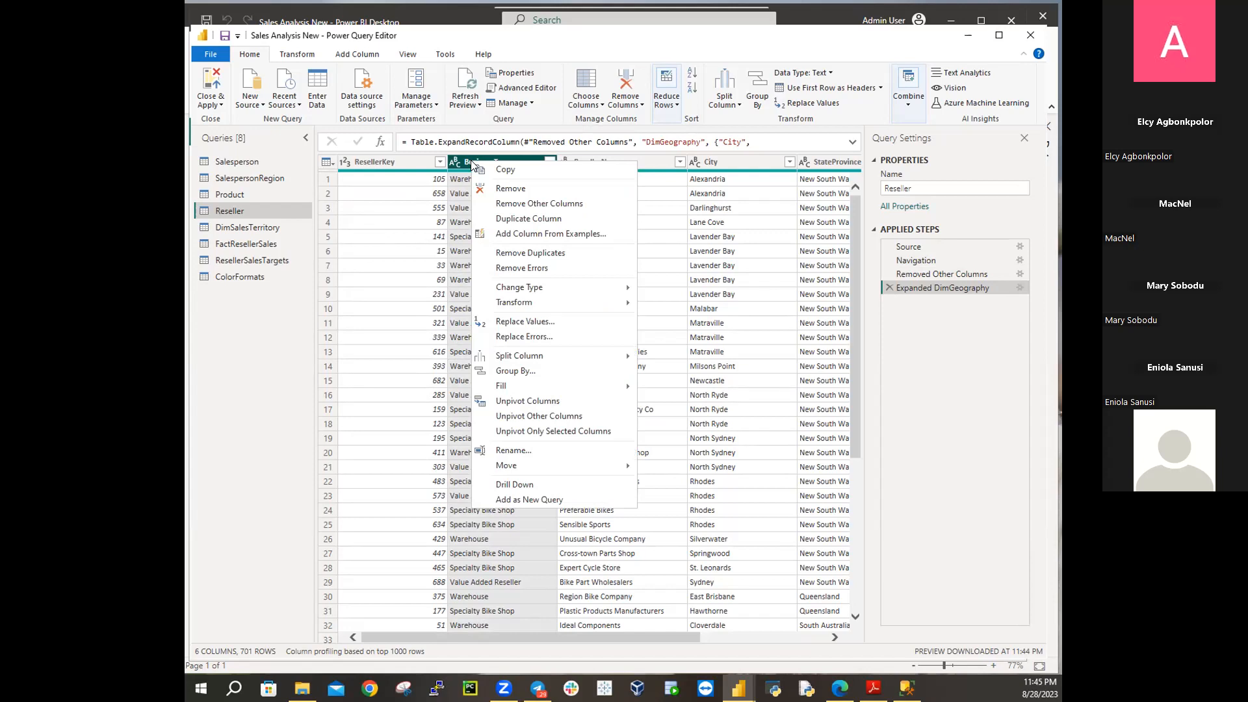
pyautogui.click(519, 327)
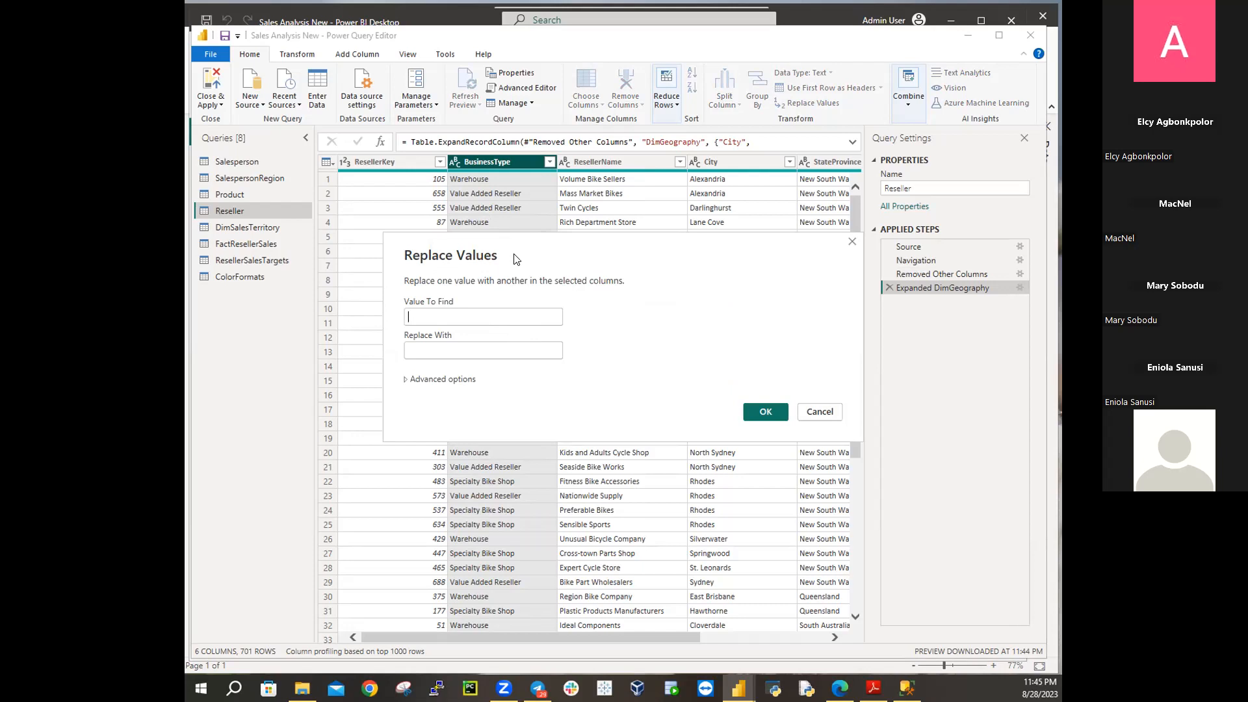
pyautogui.moveTo(517, 259); pyautogui.dragTo(687, 312)
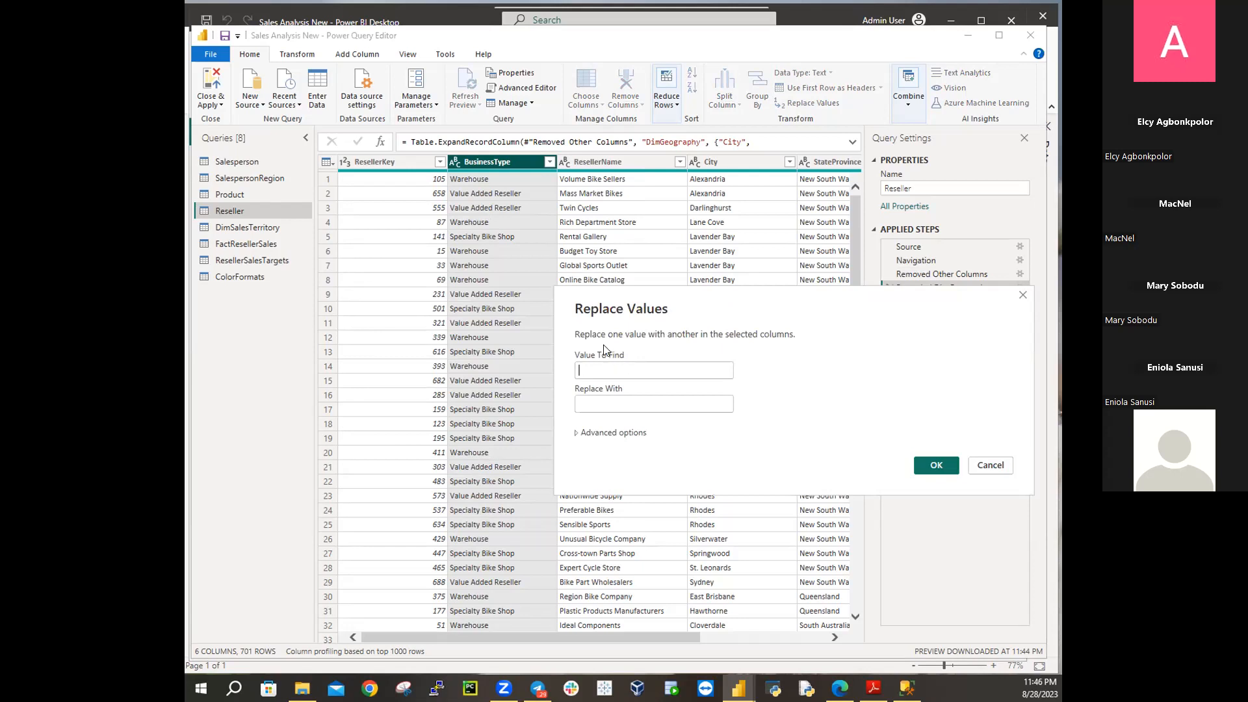
pyautogui.write('Ware')
pyautogui.write(' H')
pyautogui.write('ou')
pyautogui.write('tse')
pyautogui.press('BackSpace')
pyautogui.press('BackSpace')
pyautogui.press('BackSpace')
pyautogui.write('se')
pyautogui.click(569, 367)
pyautogui.write('Warehouse')
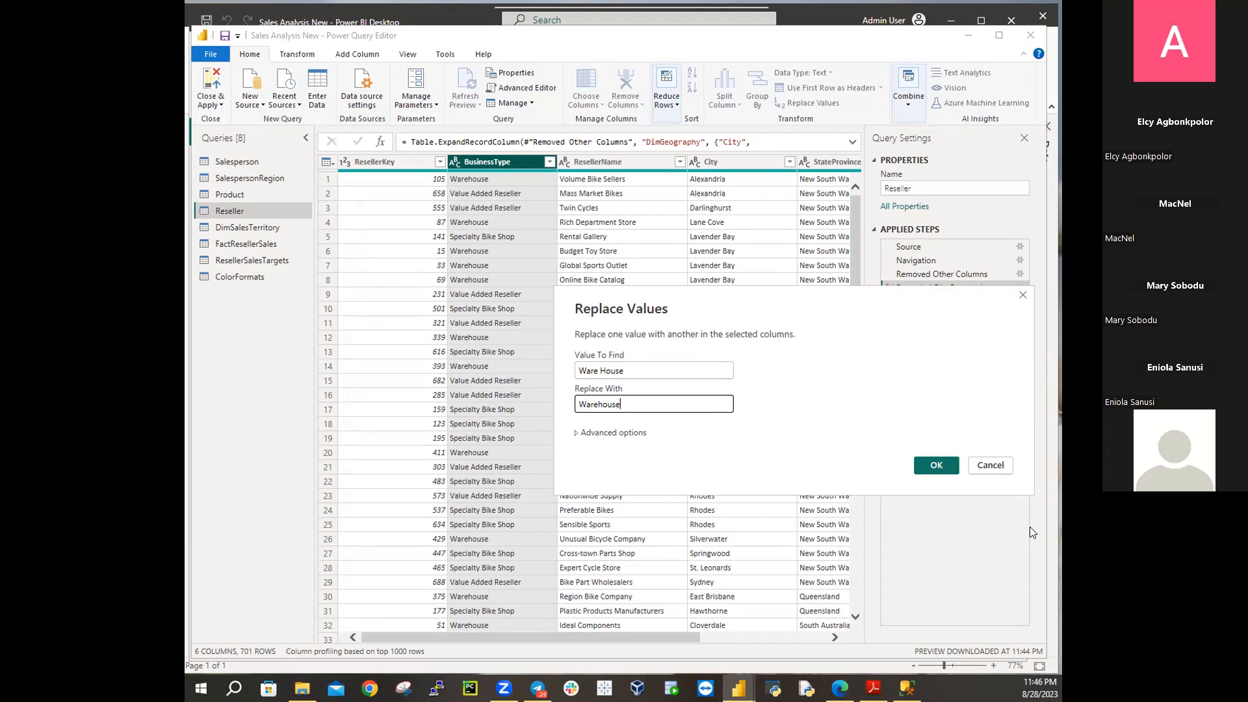
pyautogui.click(939, 466)
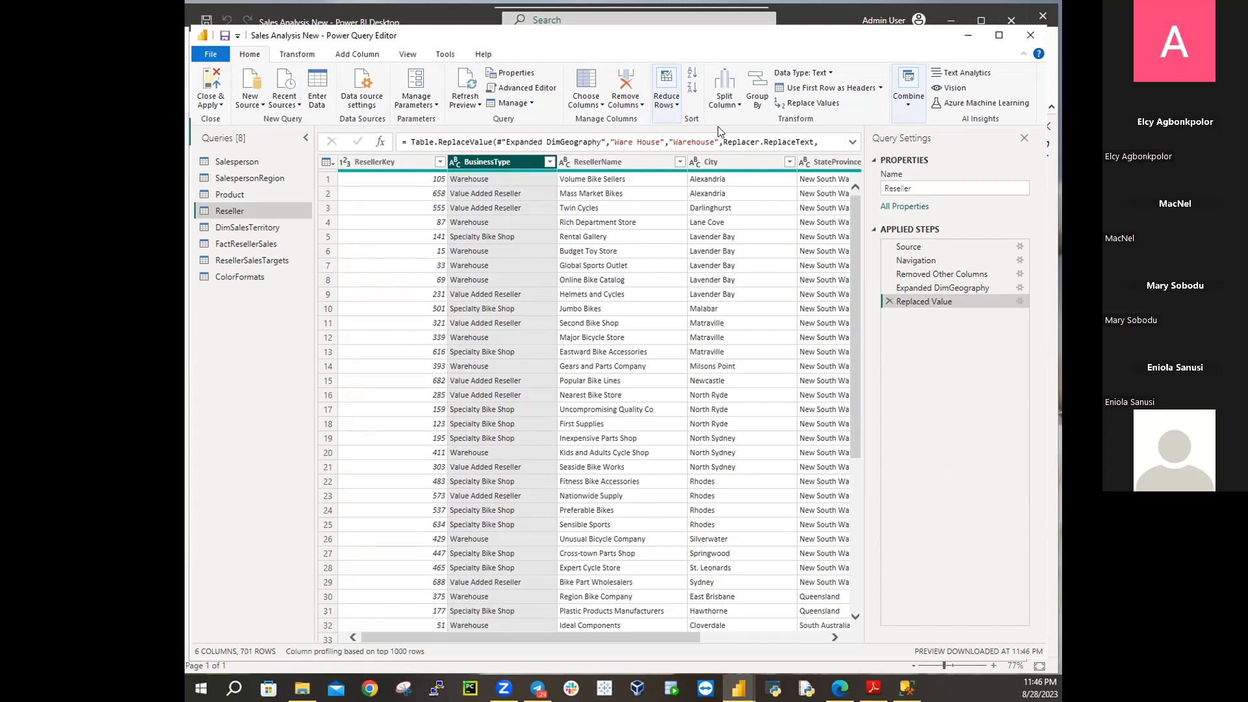
# Check the BusinessType filter list without filtering and delete the Replaced Value step from the Reseller query
pyautogui.click(549, 163)
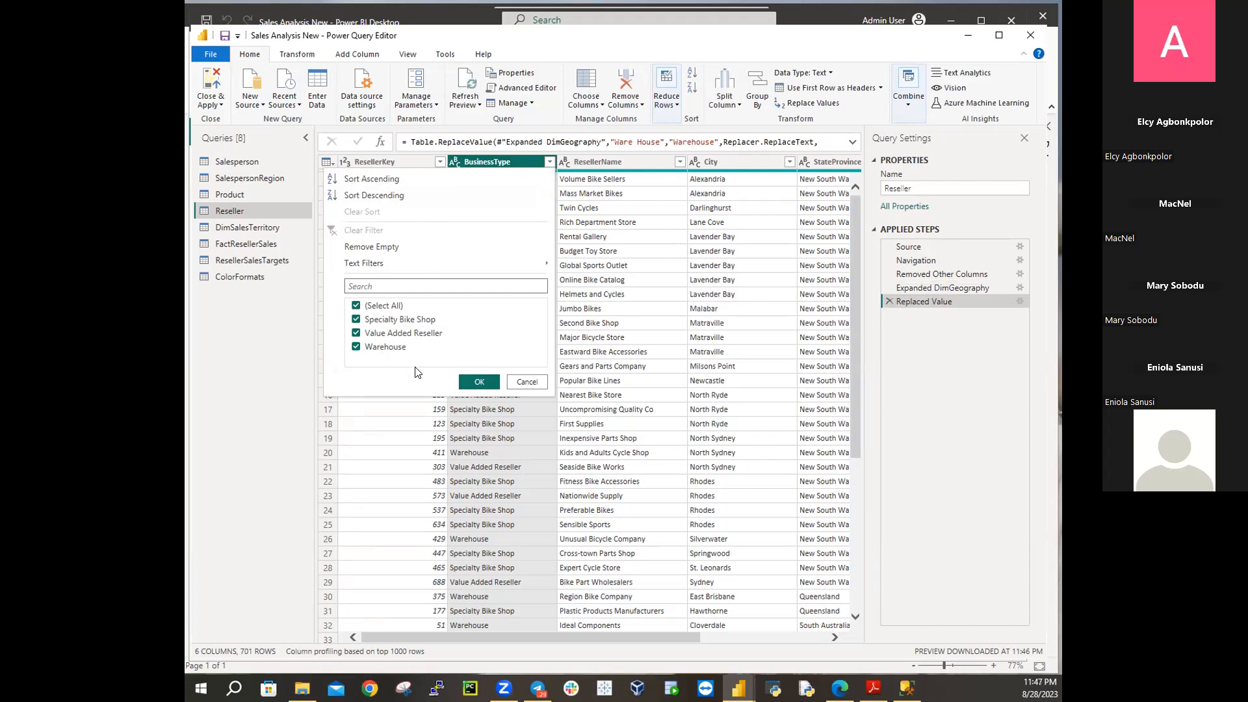
pyautogui.click(525, 385)
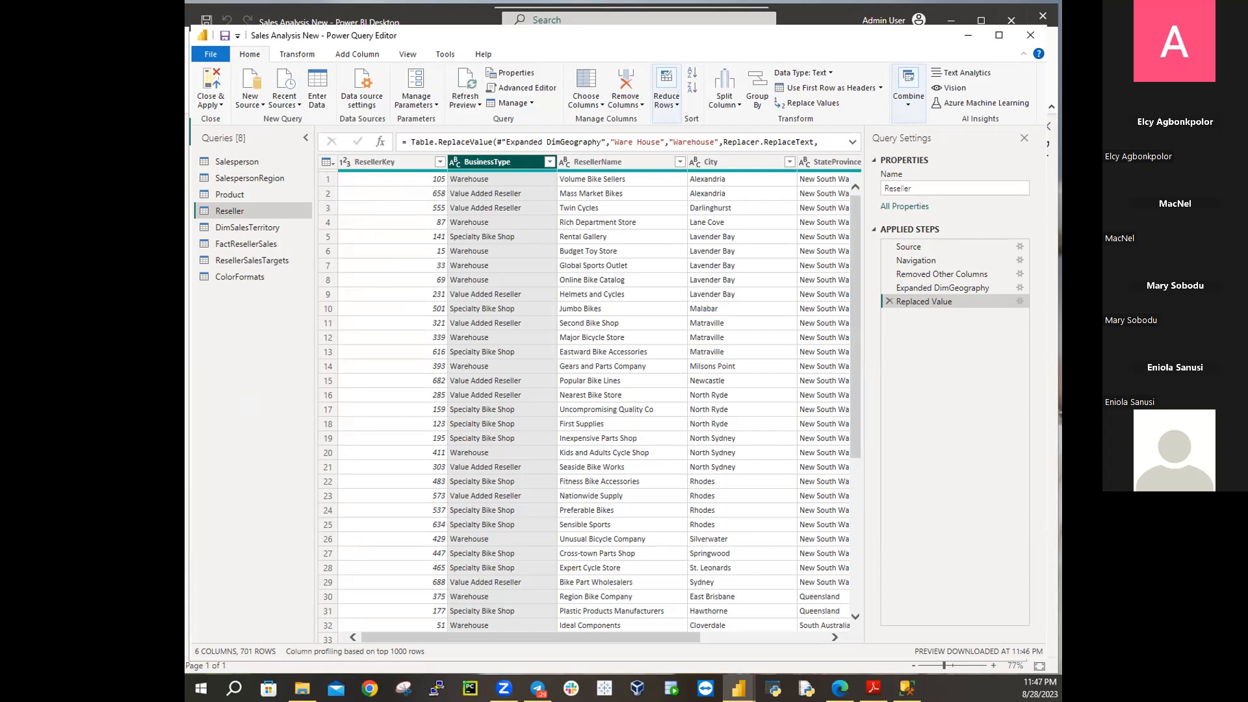
pyautogui.click(889, 301)
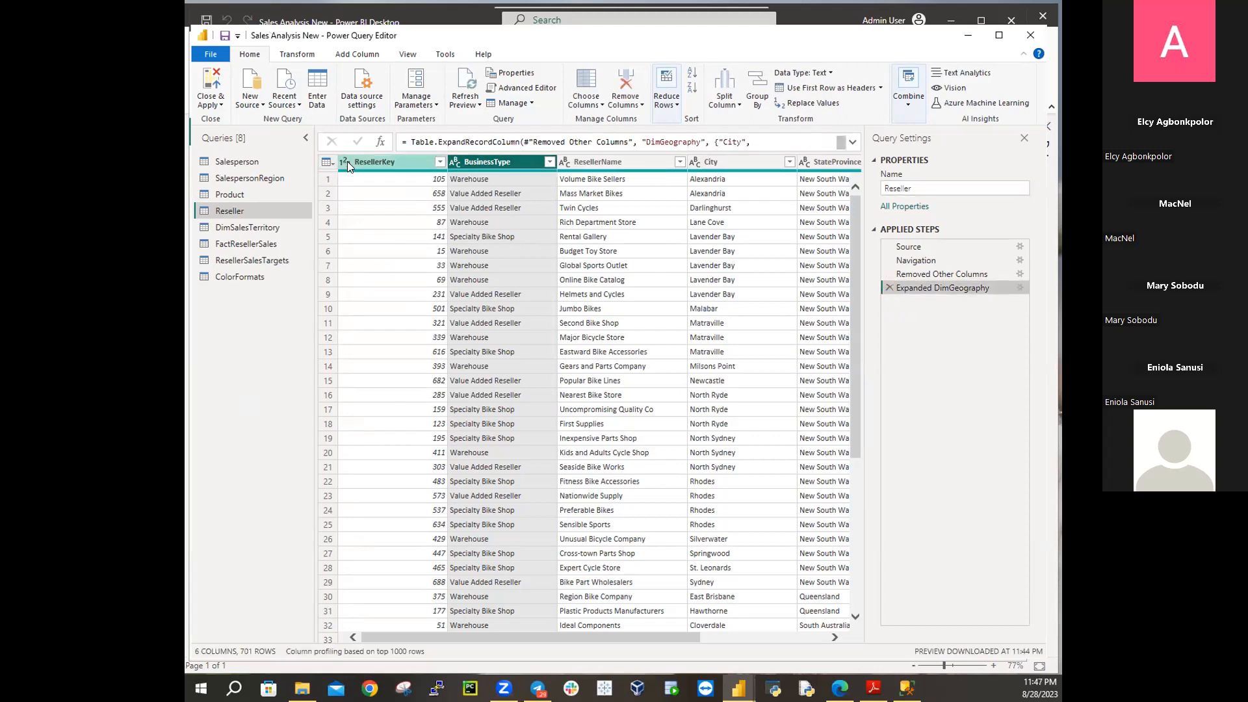
# Examine the BusinessType values with the column distribution and the column profile, switching each display off again after viewing
pyautogui.click(407, 58)
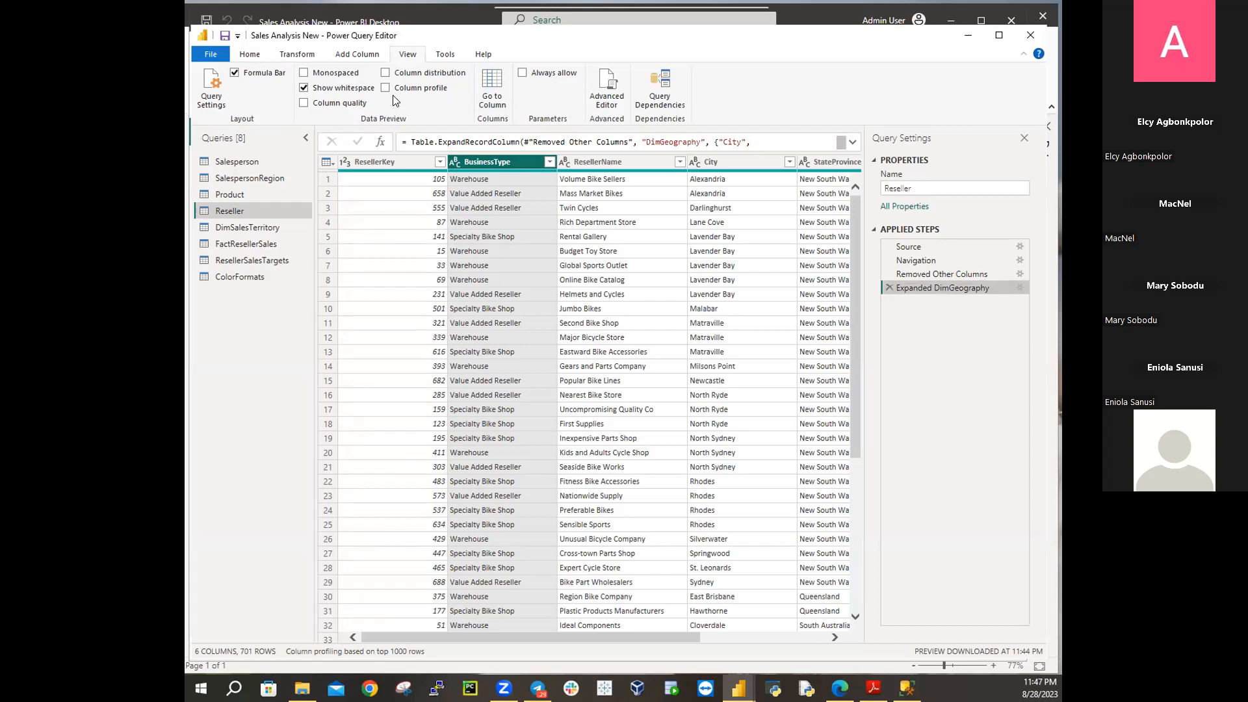
pyautogui.click(386, 73)
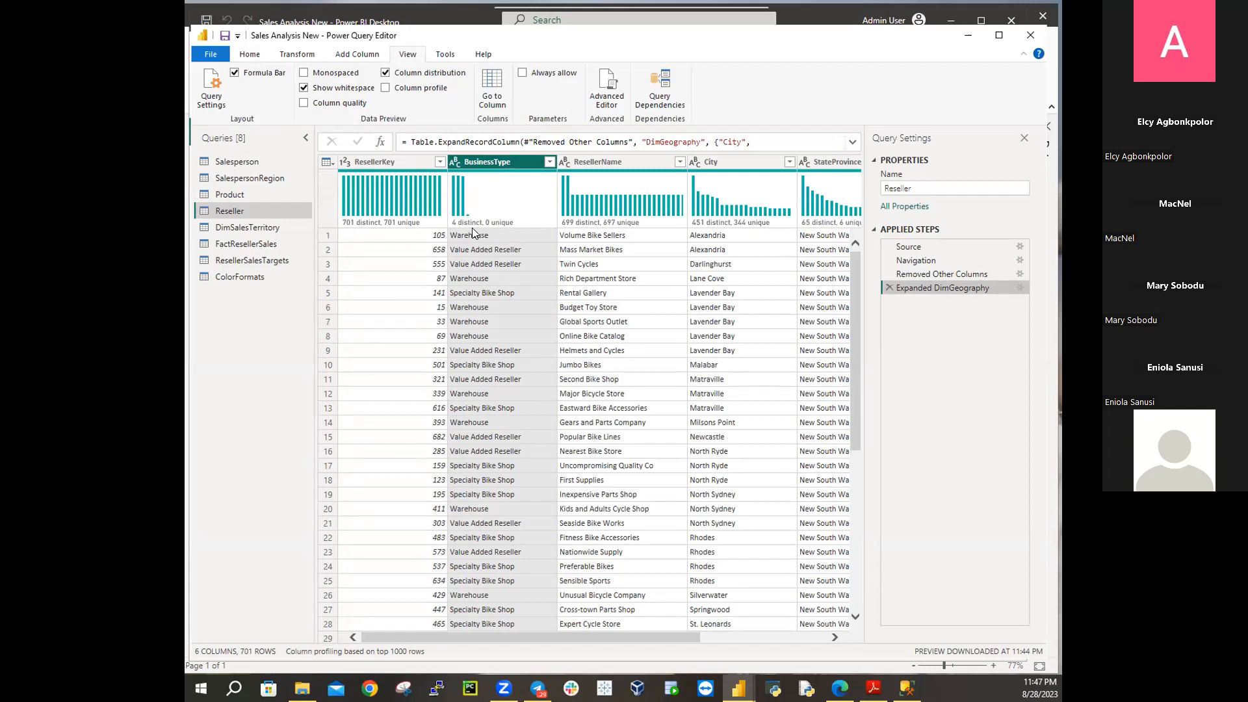
pyautogui.moveTo(468, 226)
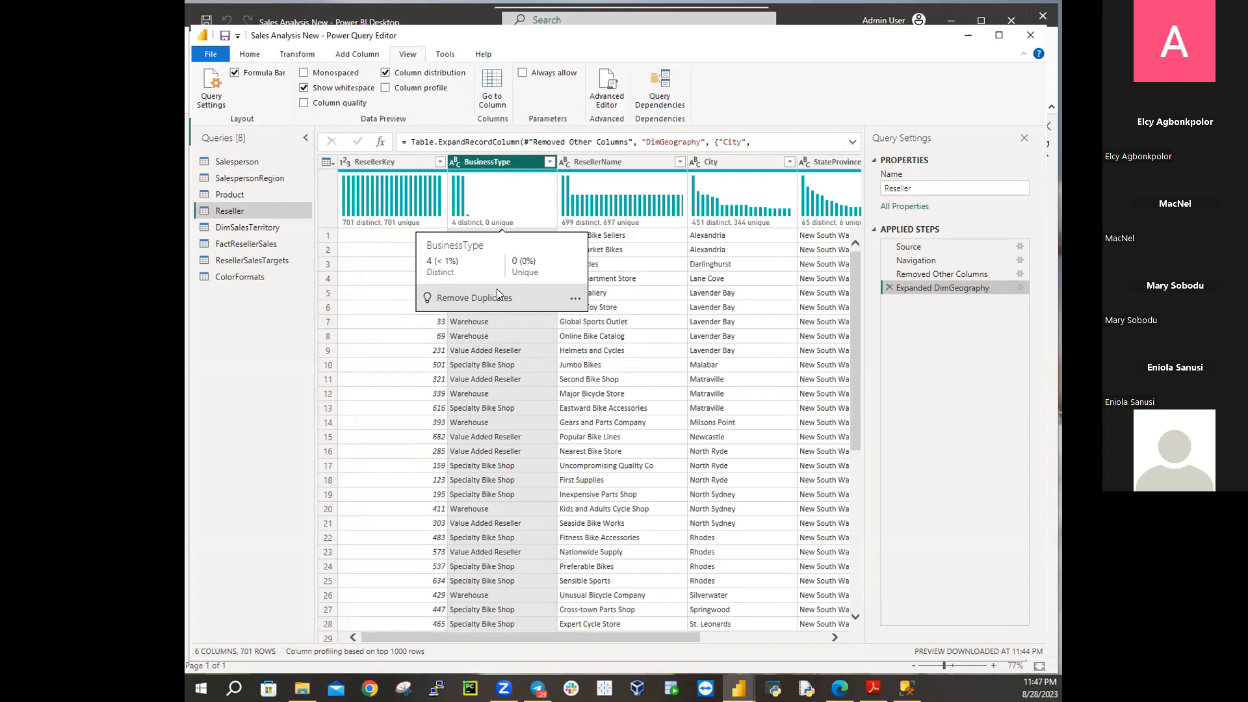
pyautogui.click(386, 72)
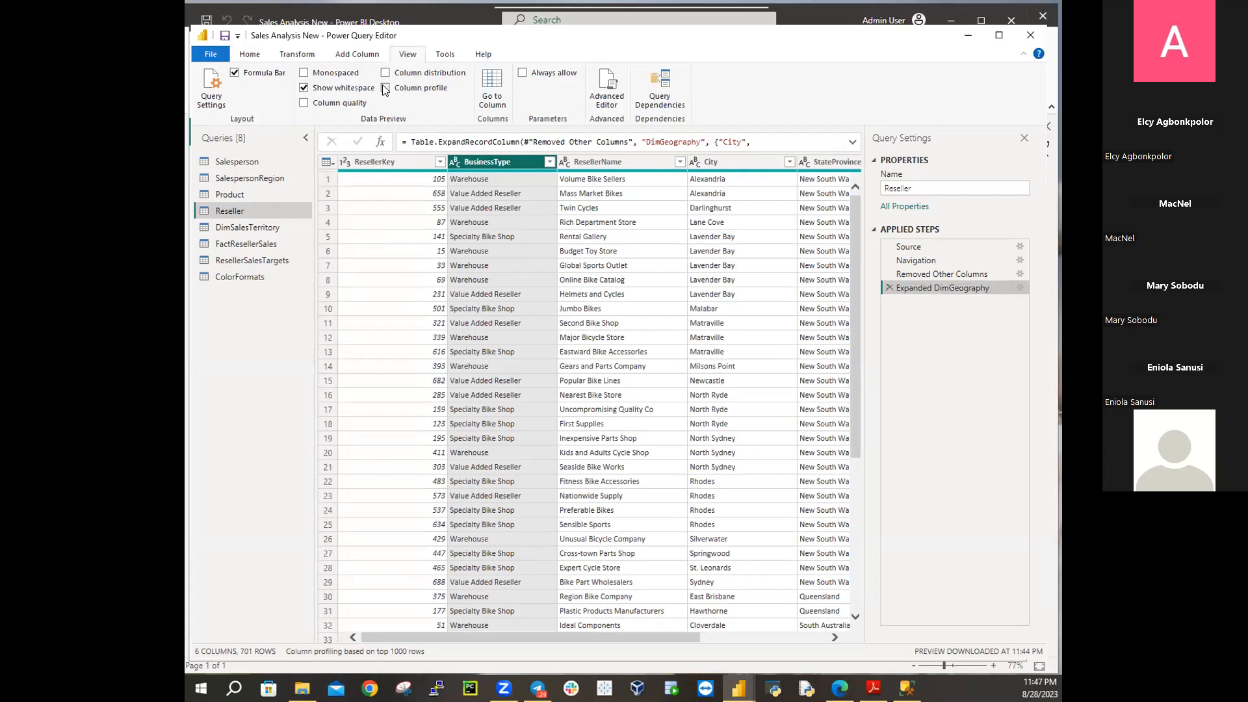
pyautogui.click(385, 88)
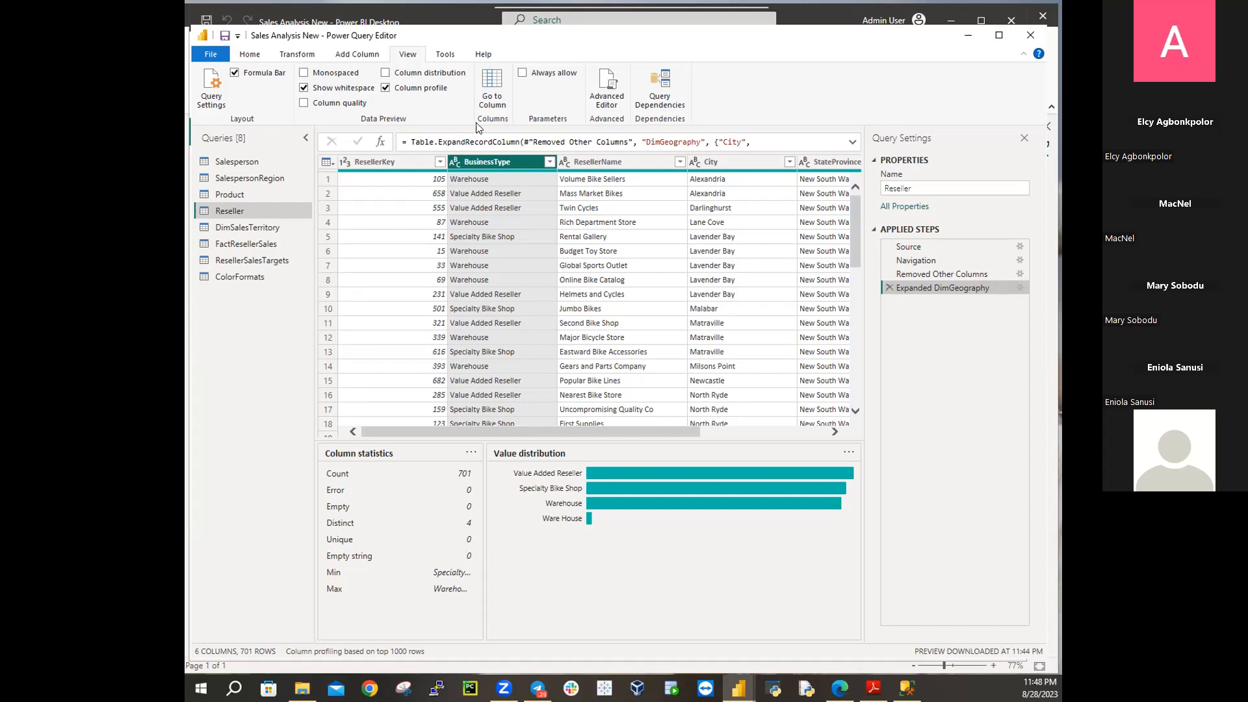
pyautogui.click(416, 162)
pyautogui.click(481, 161)
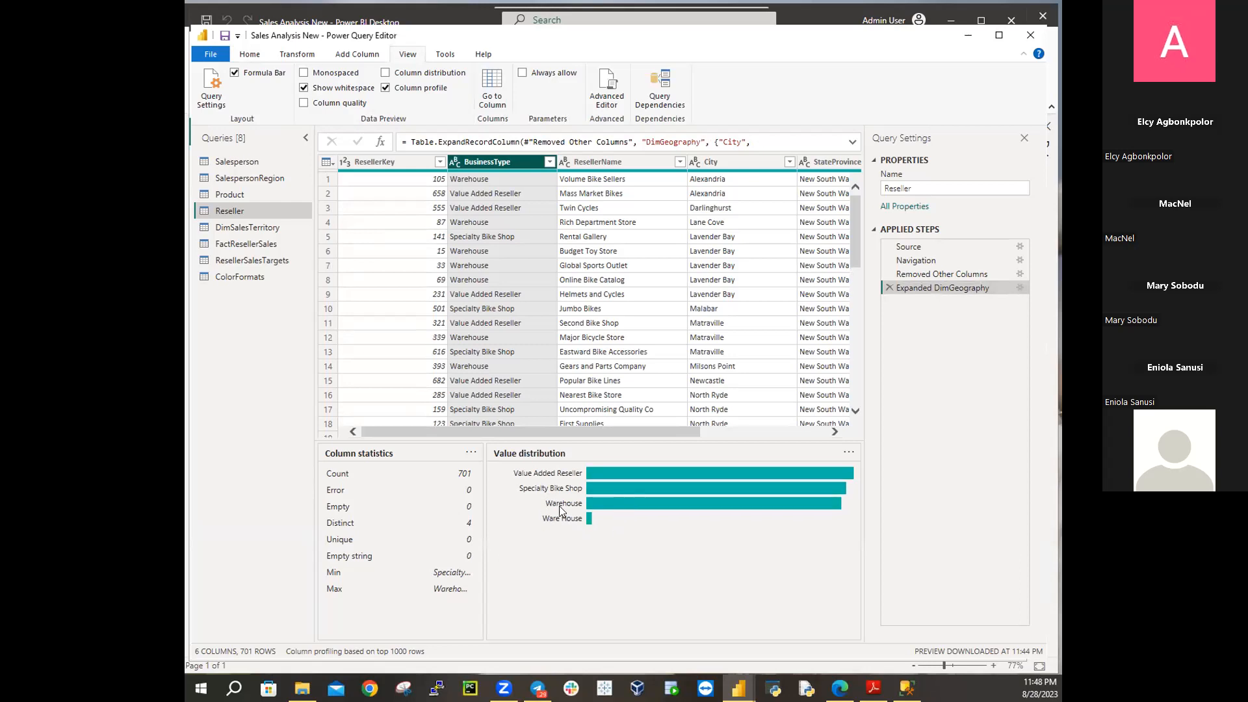
pyautogui.click(385, 87)
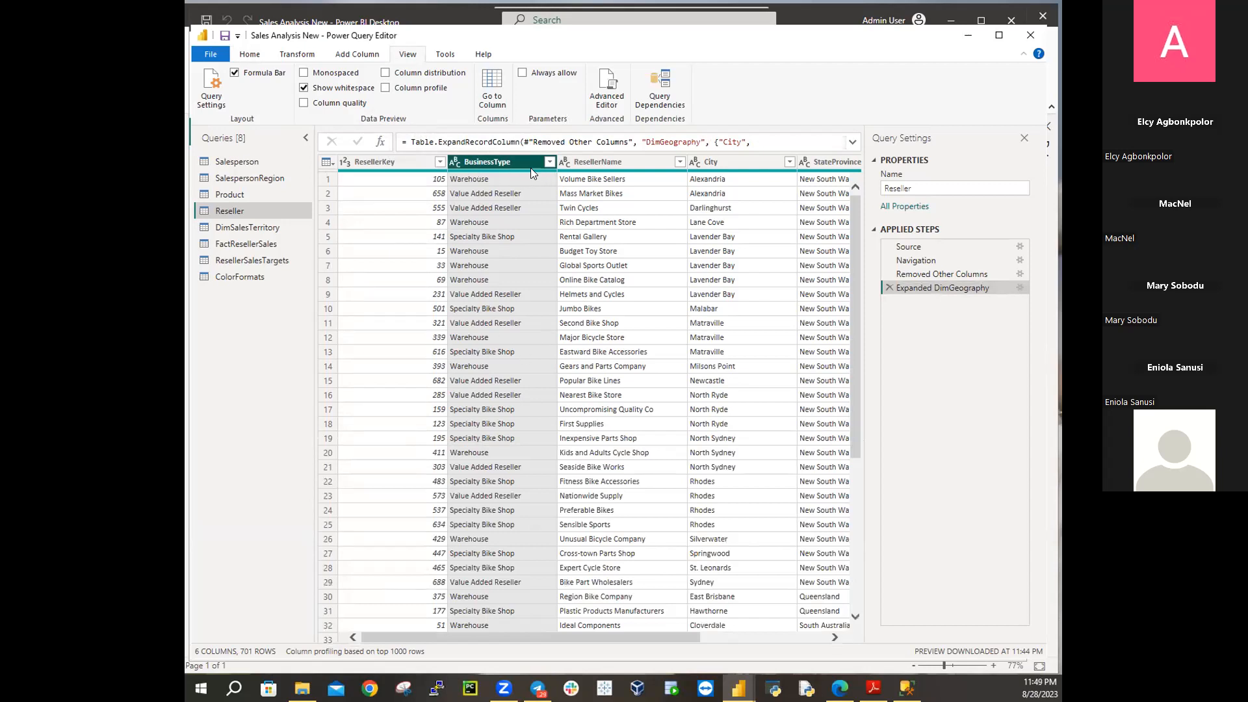
# Replace "Ware House" with "Warehouse" in the BusinessType column of the Reseller query
pyautogui.rightClick(483, 164)
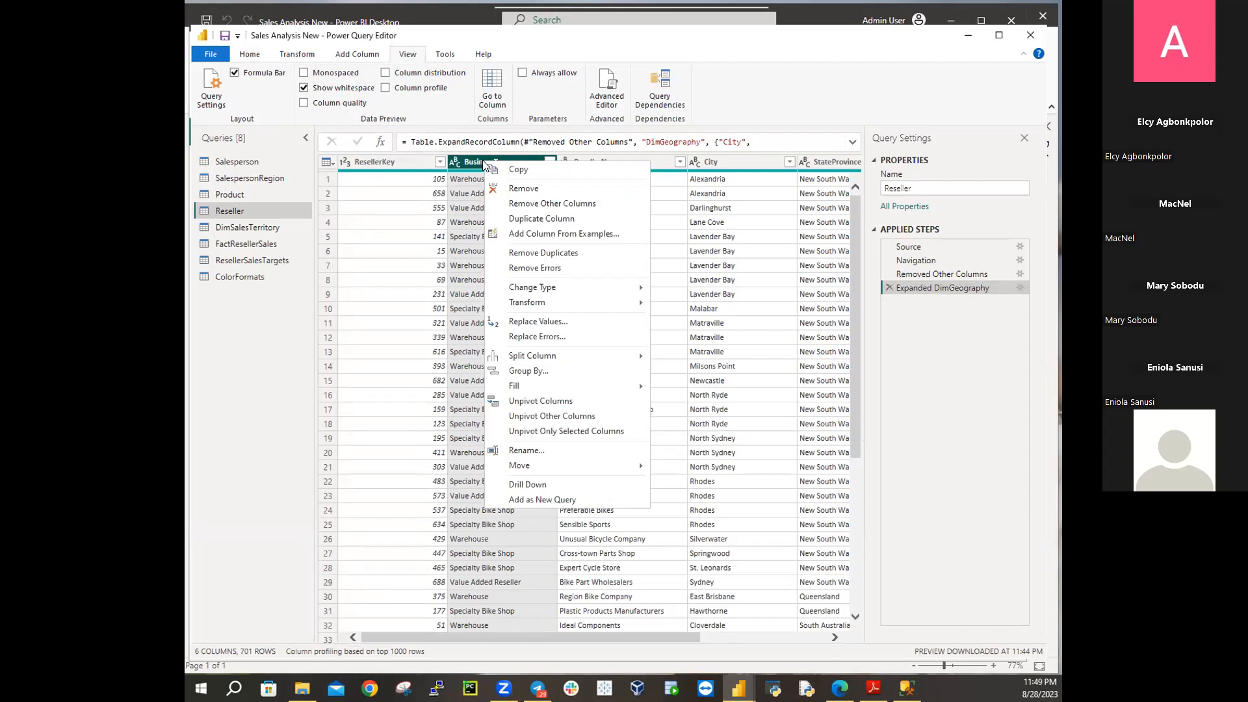
pyautogui.click(540, 321)
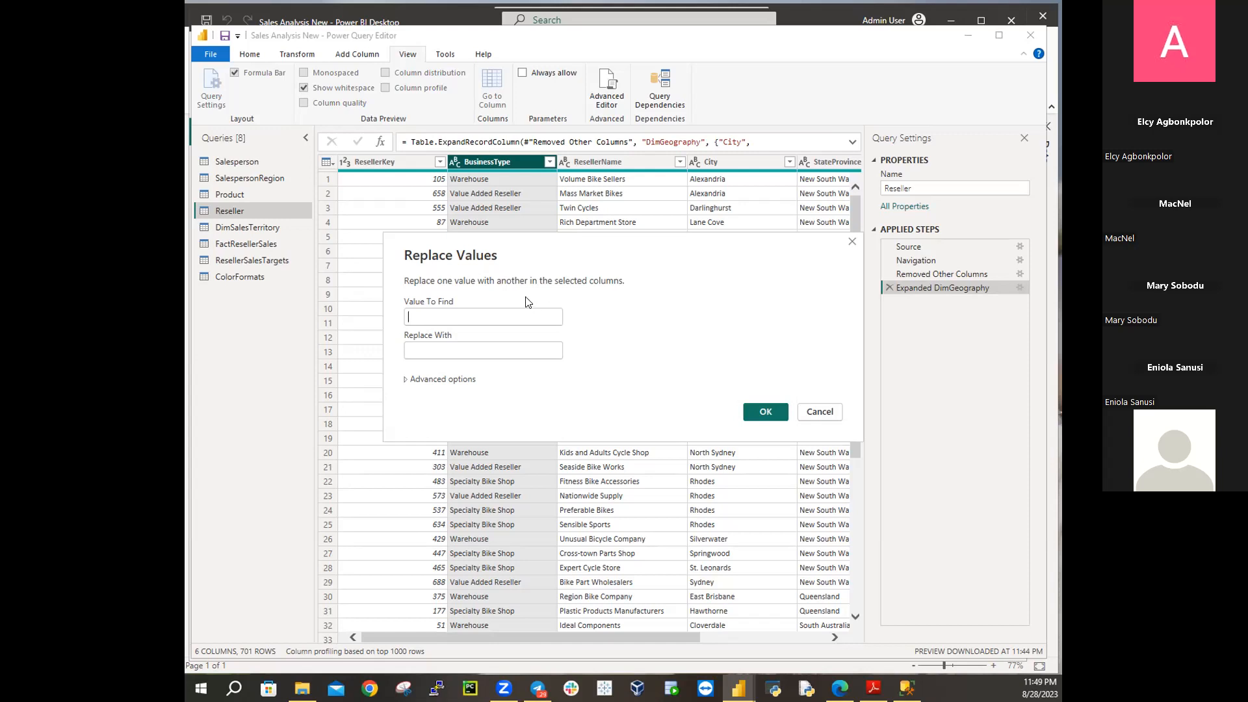
pyautogui.write('Ware House')
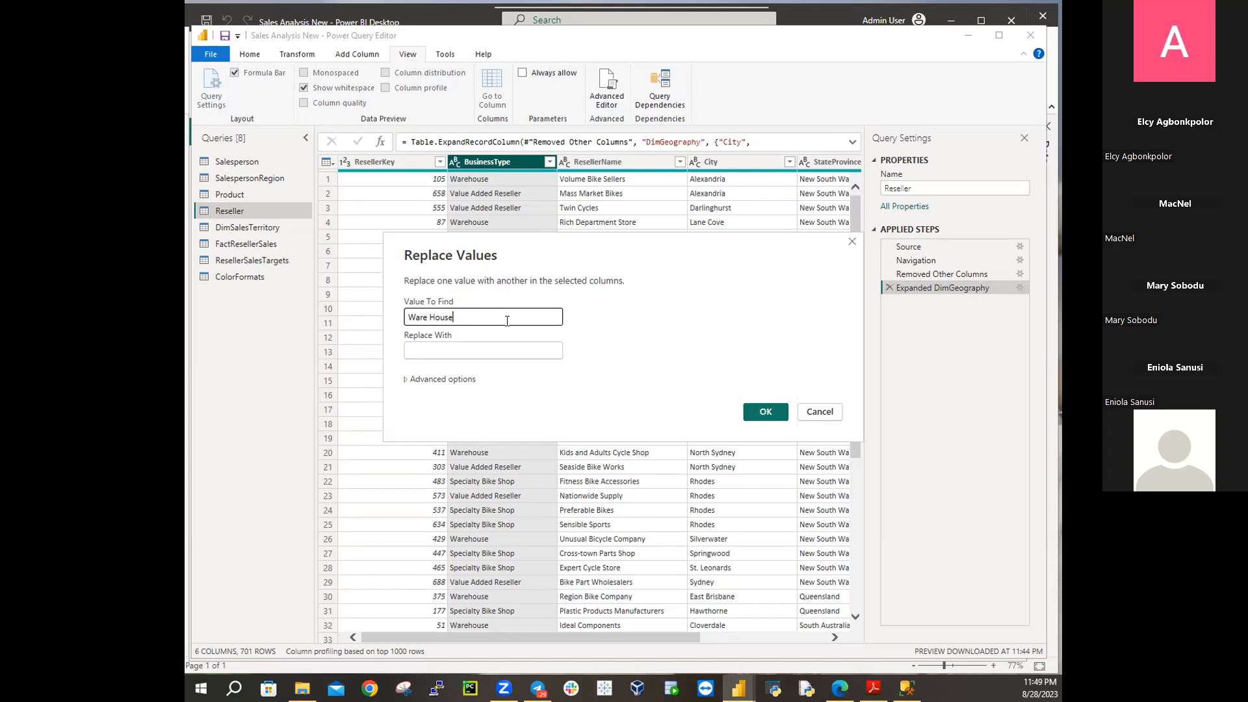
pyautogui.click(462, 352)
pyautogui.write('Wareh')
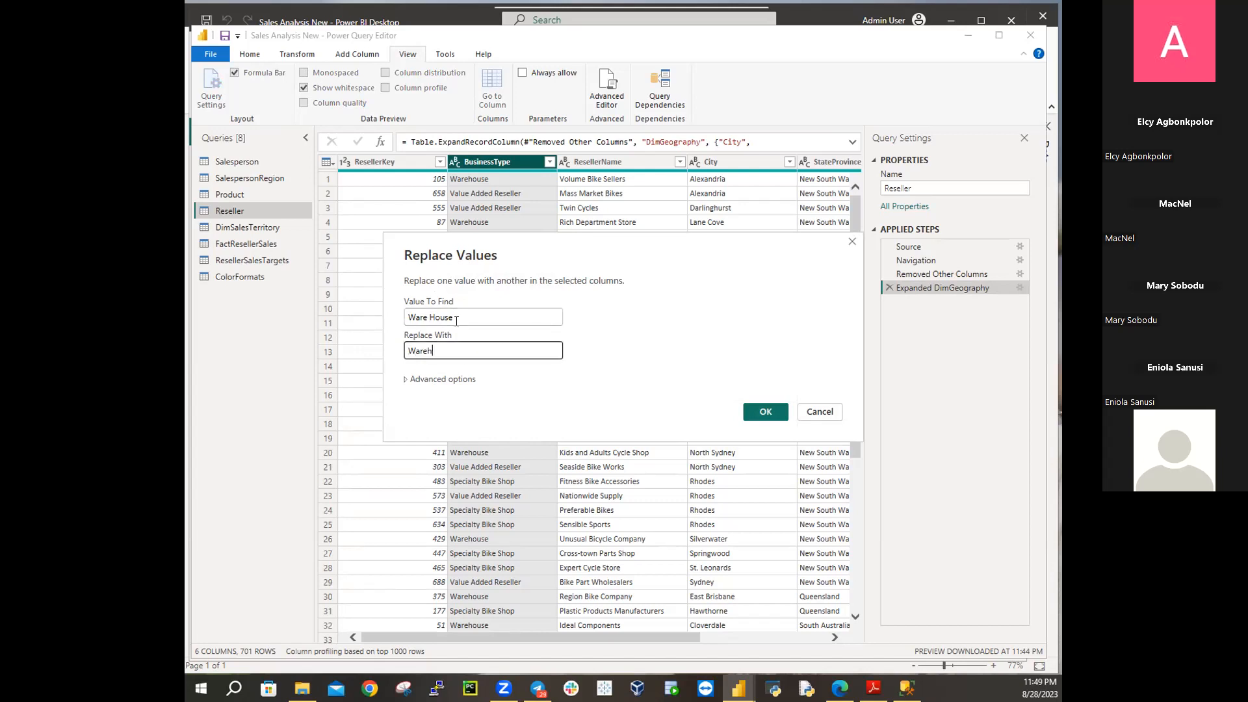
pyautogui.write('ouse')
pyautogui.click(761, 411)
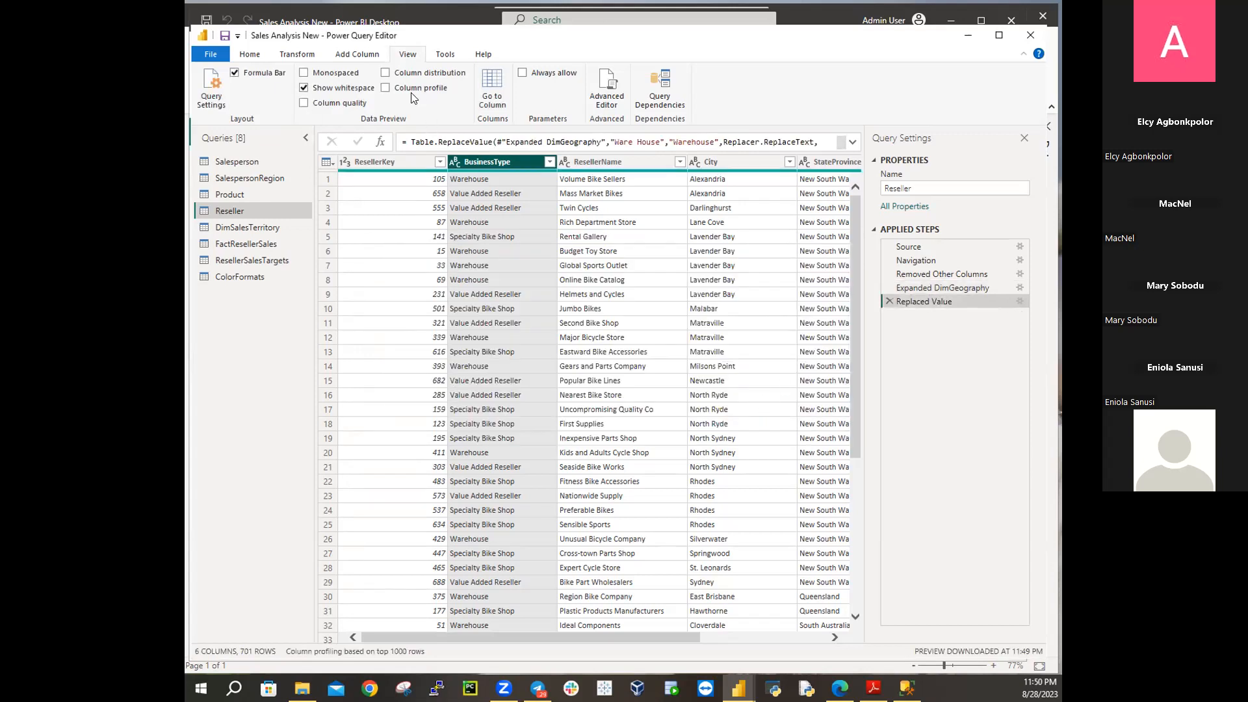
# Verify the distinct BusinessType values in the column profile and in the filter list, leaving the column unfiltered
pyautogui.click(386, 88)
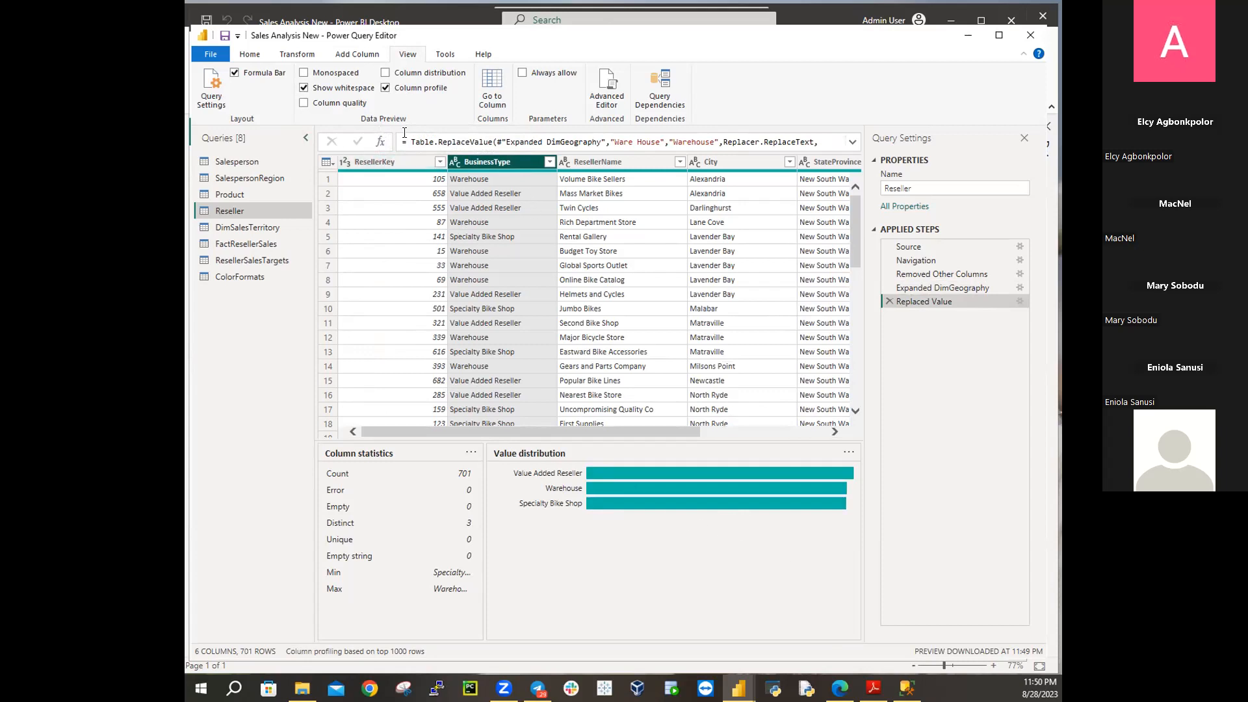
pyautogui.click(386, 89)
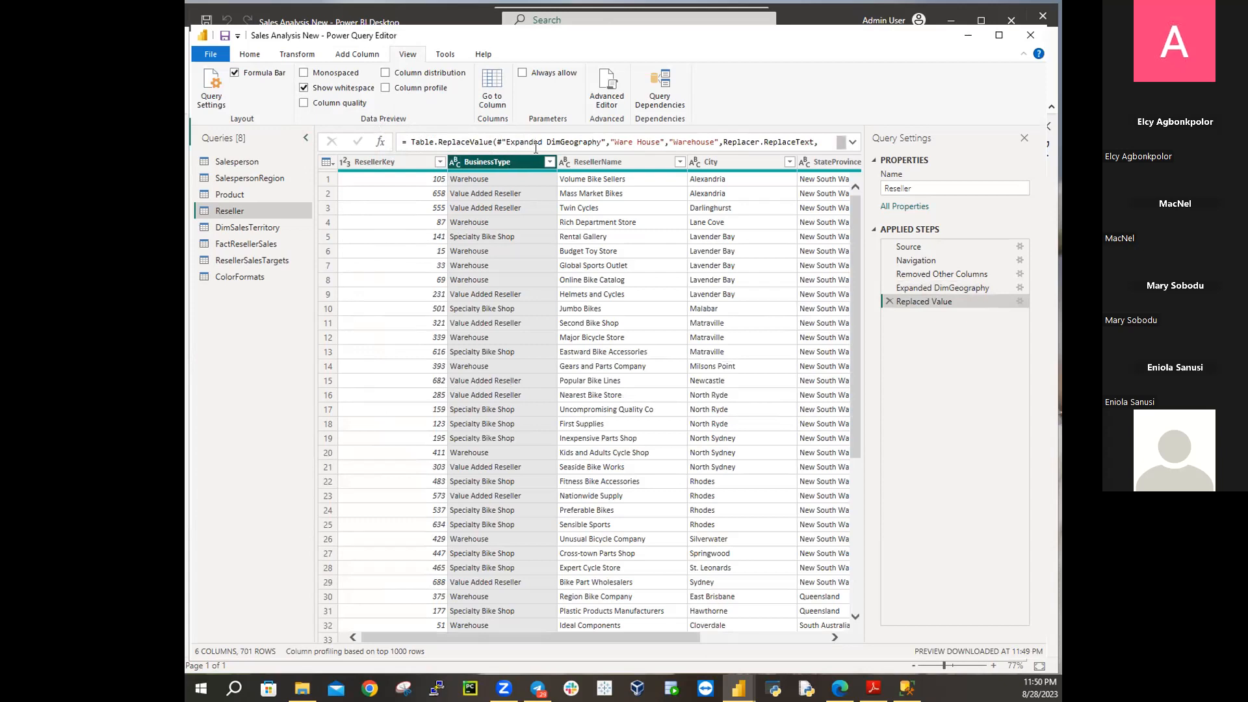
pyautogui.click(550, 162)
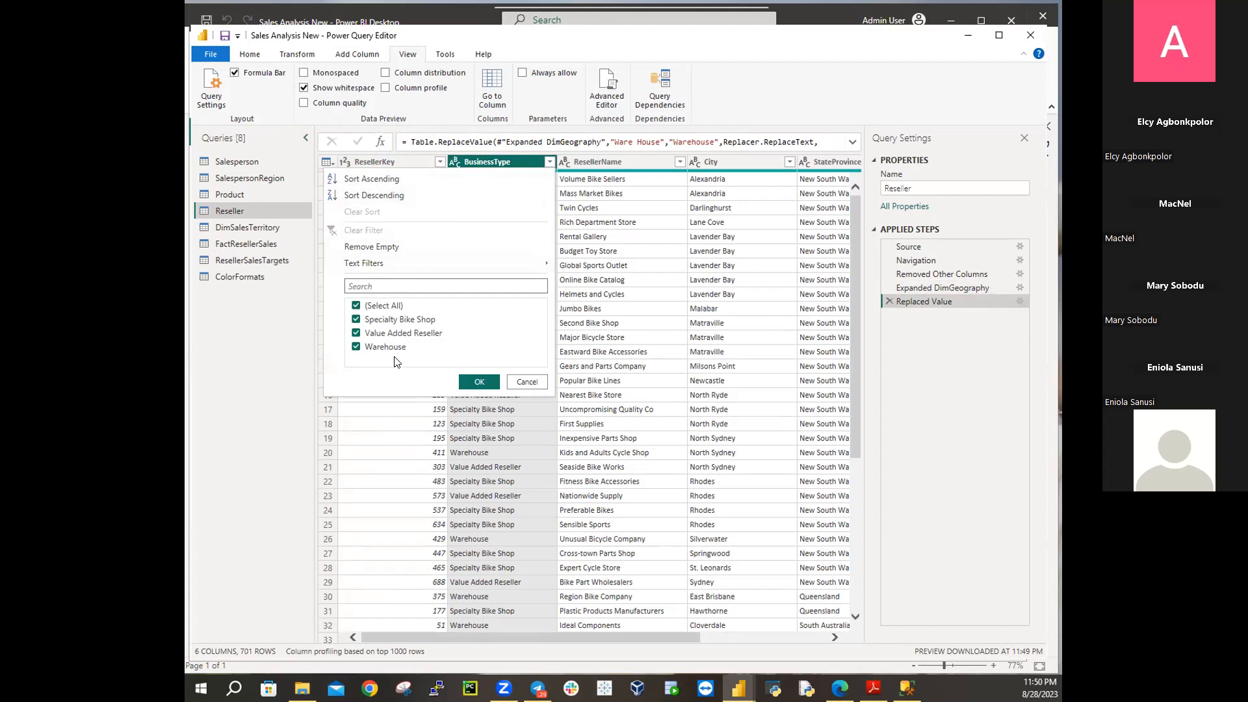
pyautogui.click(528, 382)
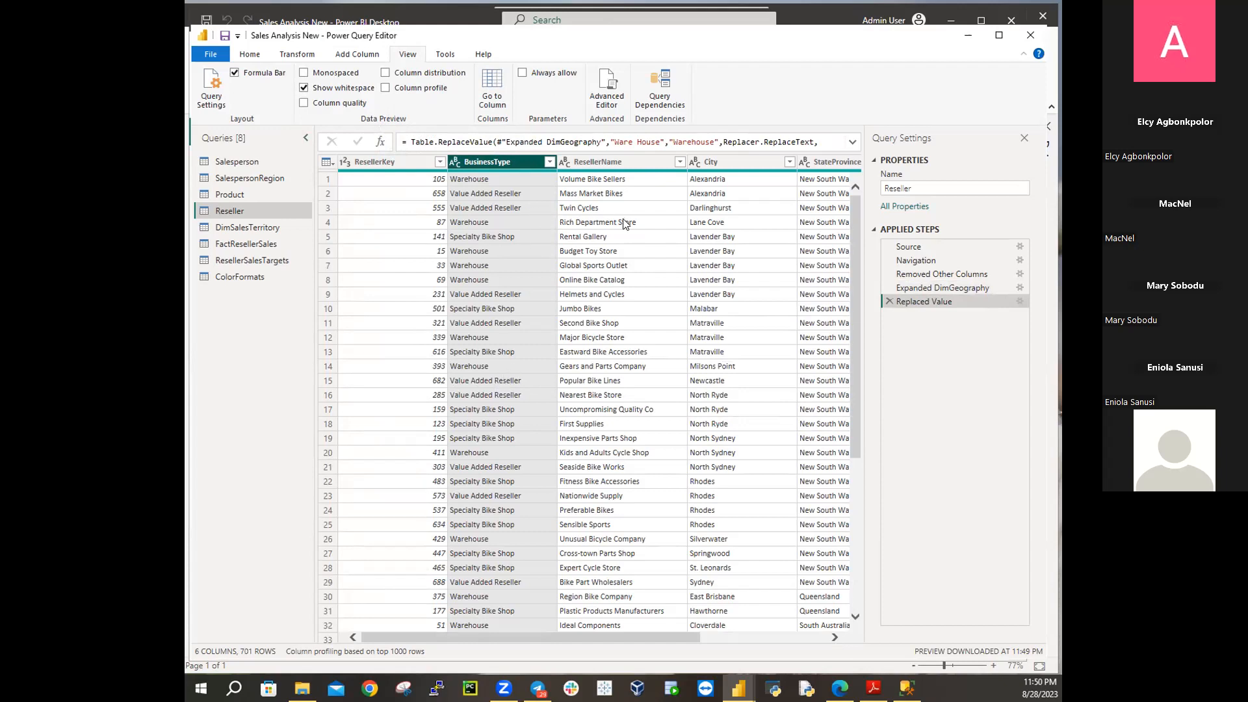
# Rename the BusinessType column as "Business Type" and the ResellerName column as "Reseller" in the Reseller query
pyautogui.moveTo(516, 632); pyautogui.dragTo(455, 634)
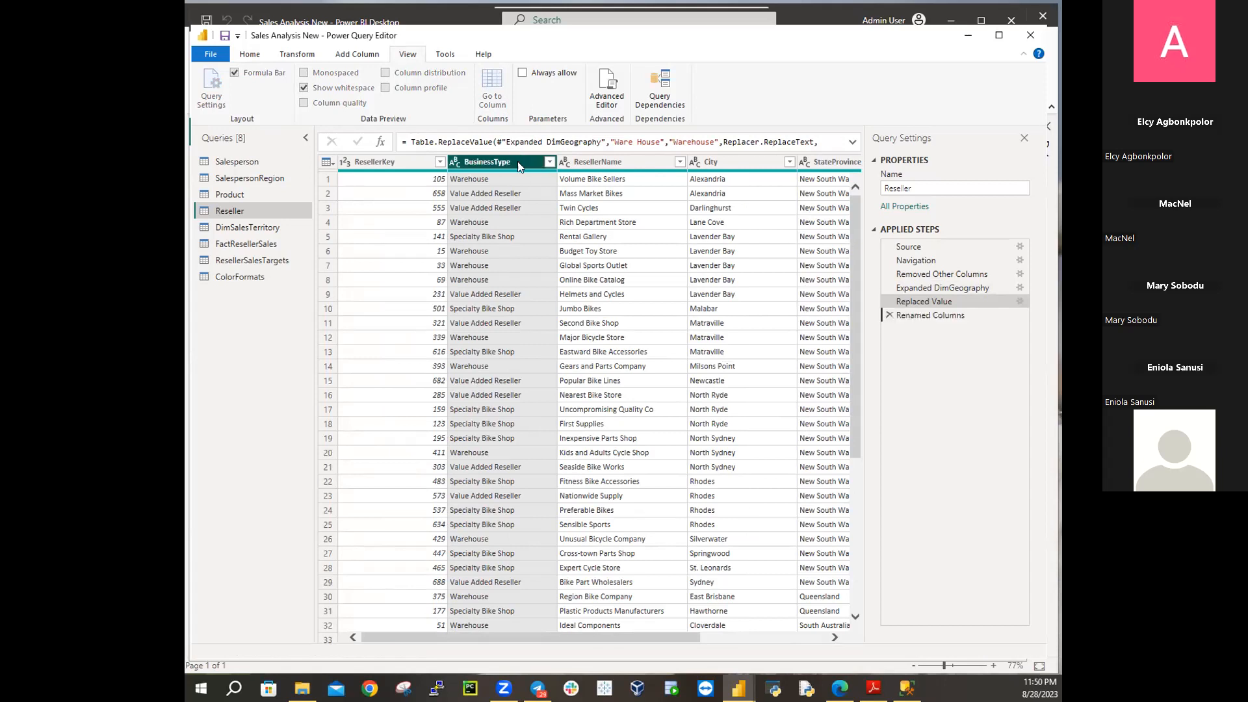
pyautogui.press('Return')
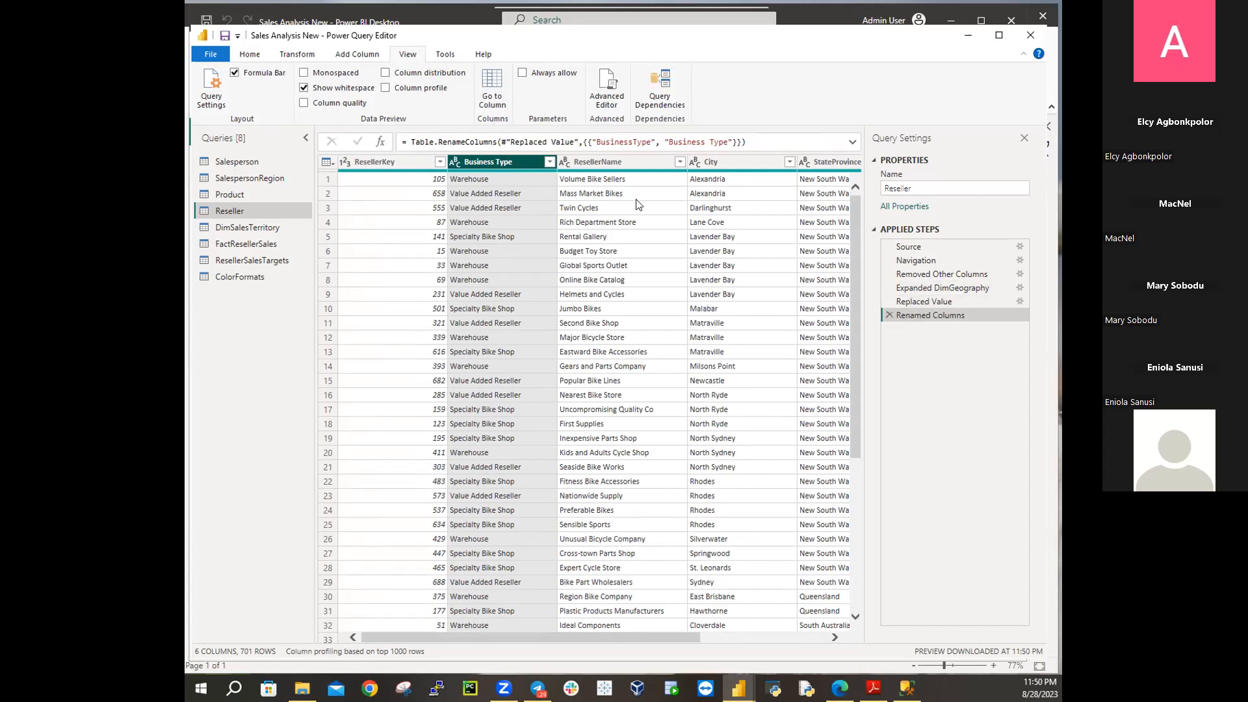
pyautogui.click(622, 162)
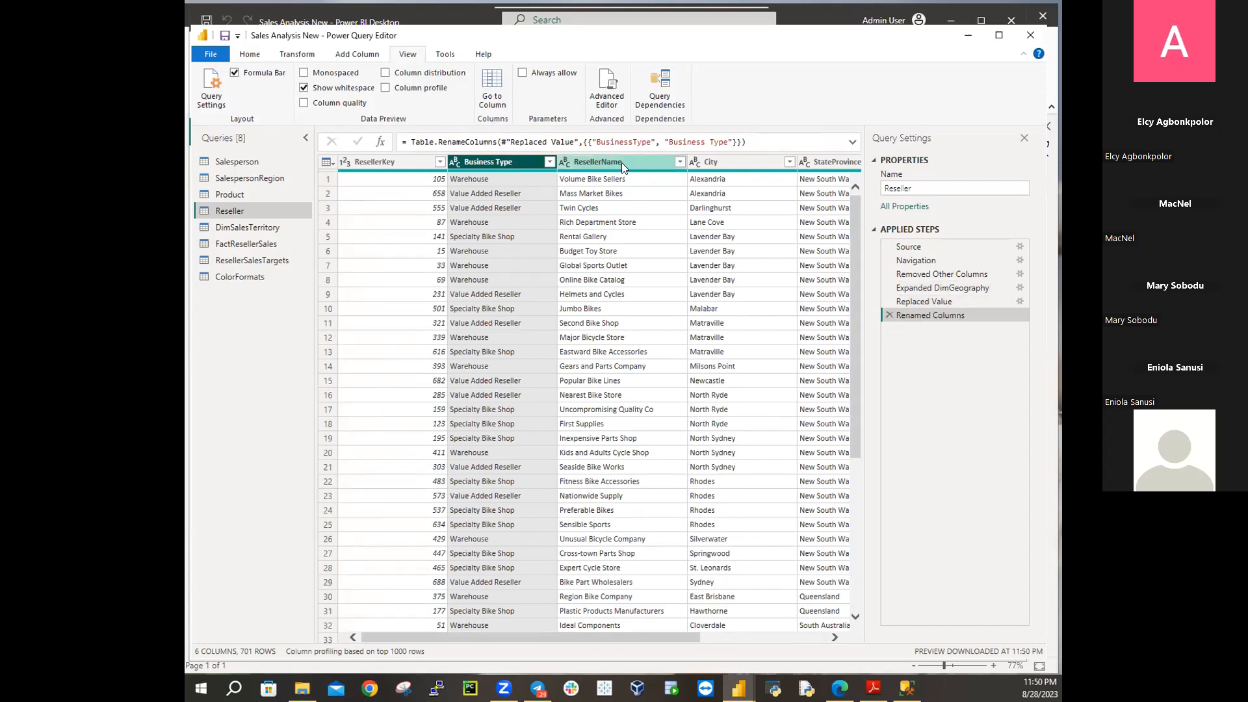
pyautogui.doubleClick(634, 162)
pyautogui.press('Escape')
pyautogui.press('BackSpace')
pyautogui.press('BackSpace')
pyautogui.press('BackSpace')
pyautogui.press('BackSpace')
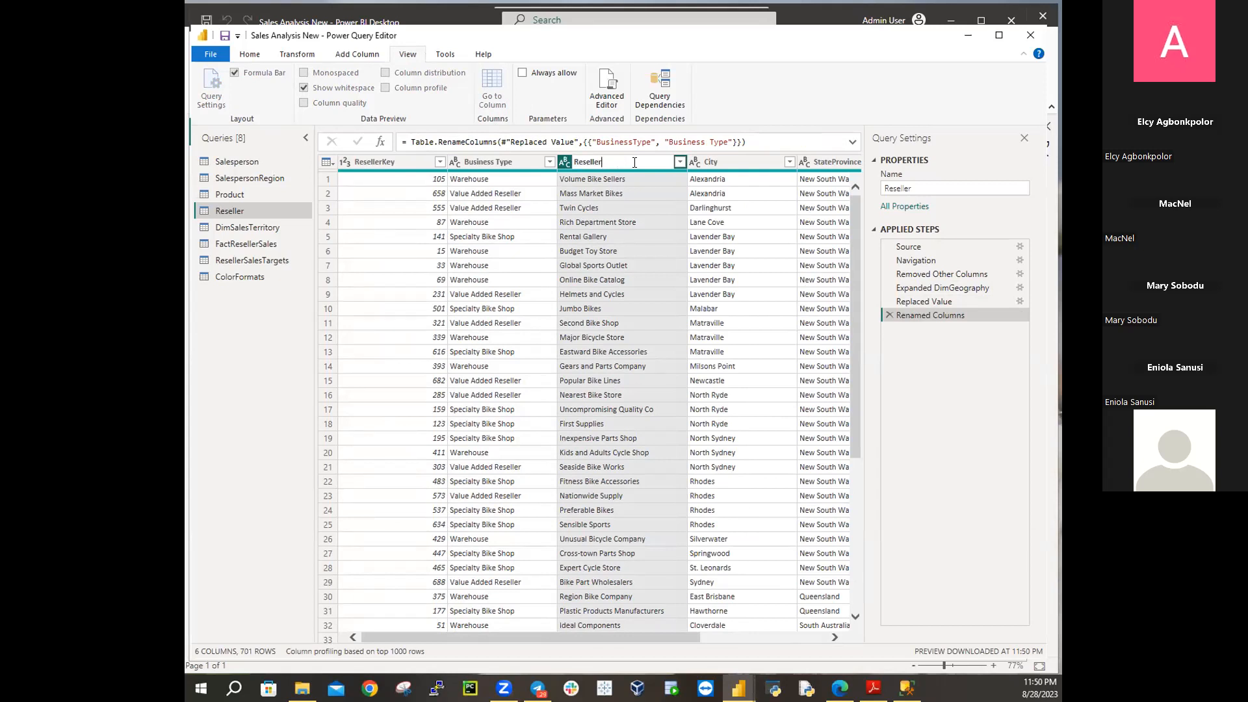
pyautogui.press('Return')
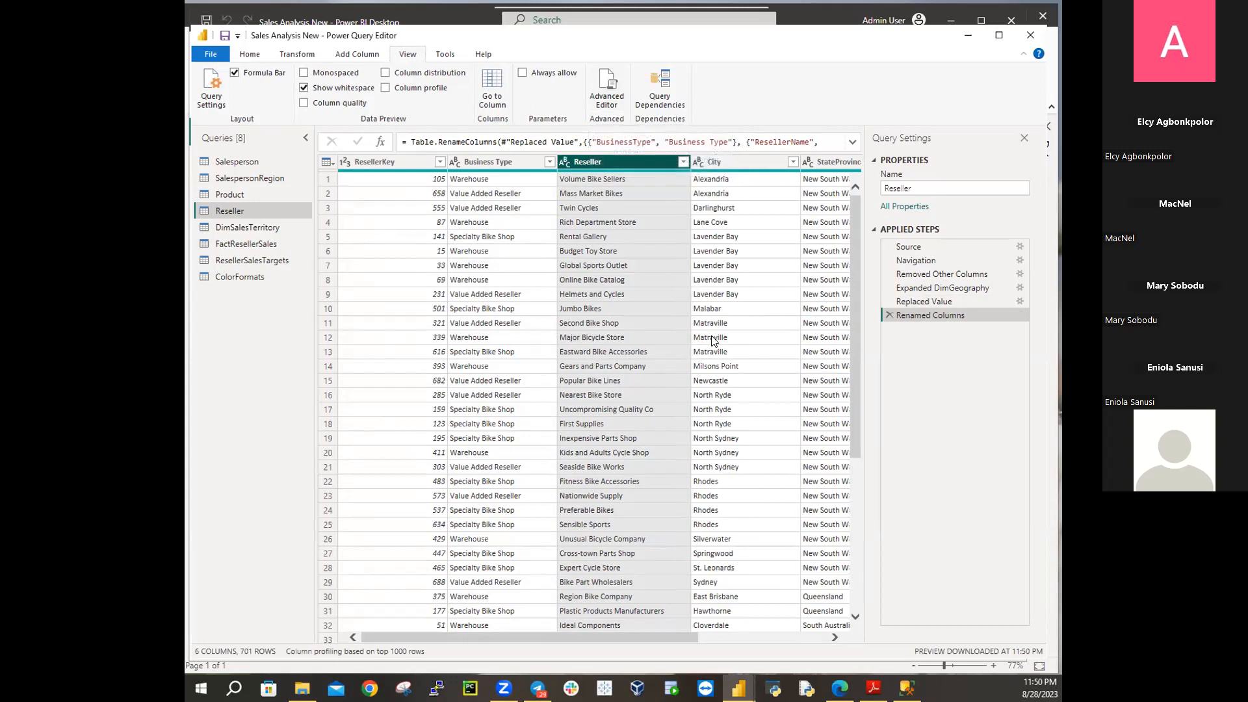
pyautogui.moveTo(692, 636); pyautogui.dragTo(807, 640)
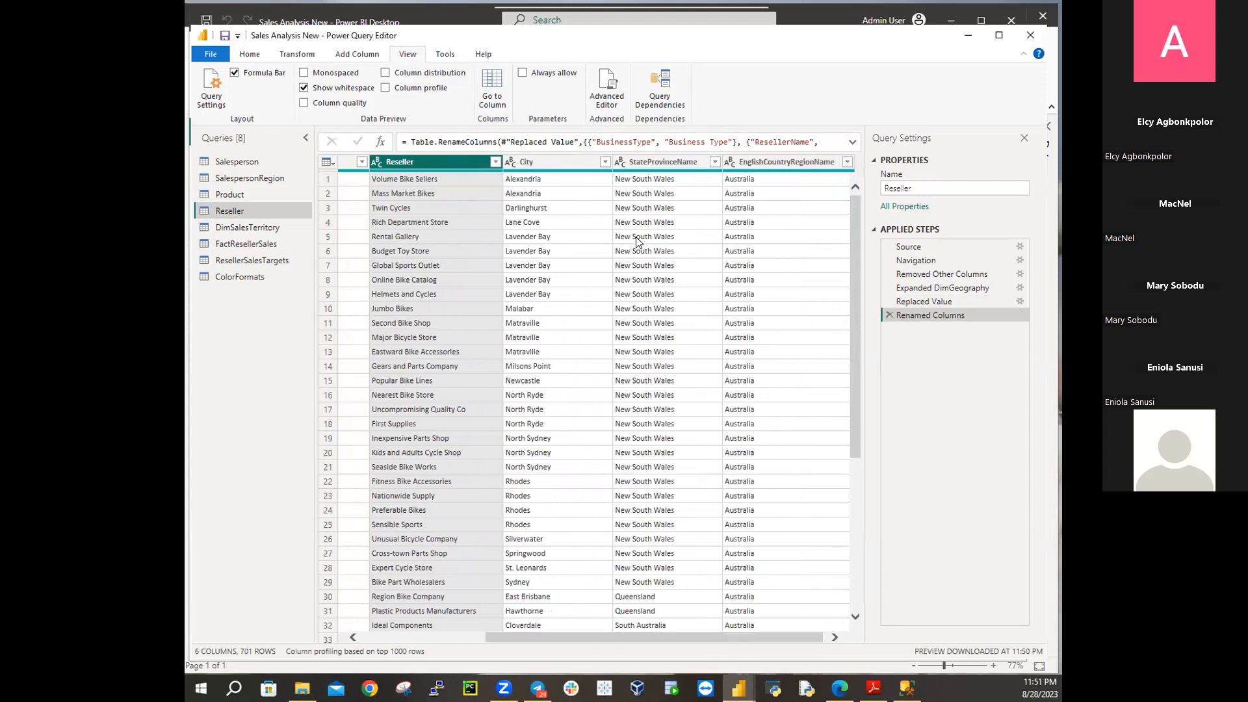
# Rename the StateProvinceName column as "State-Province" in the Reseller query
pyautogui.click(685, 162)
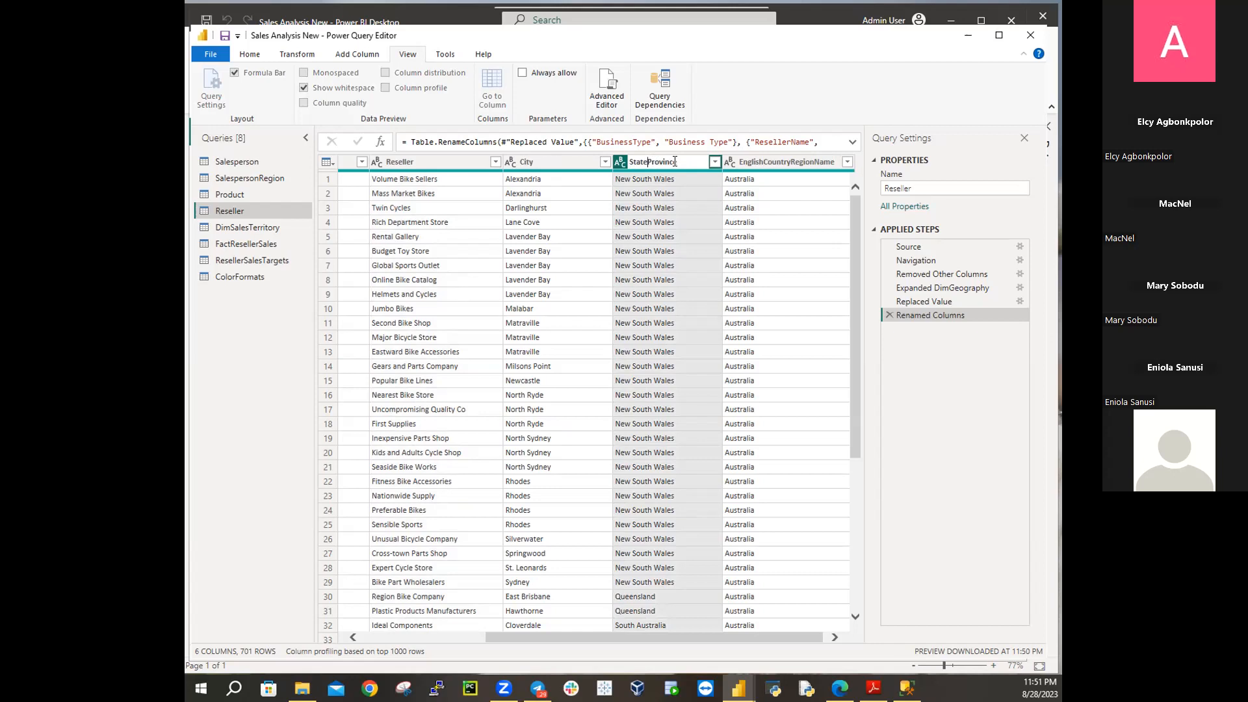
pyautogui.write('-')
pyautogui.press('Return')
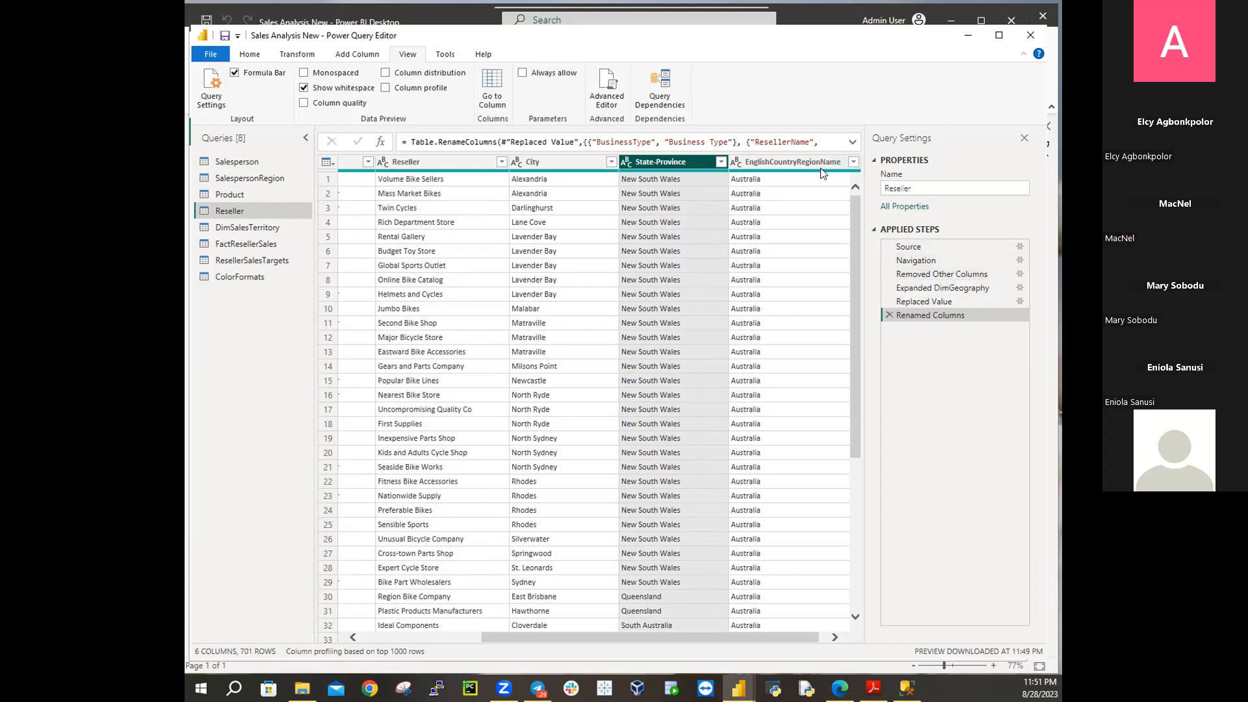
# Rename the EnglishCountryRegionName column as "Country-Region" in the Reseller query
pyautogui.doubleClick(794, 164)
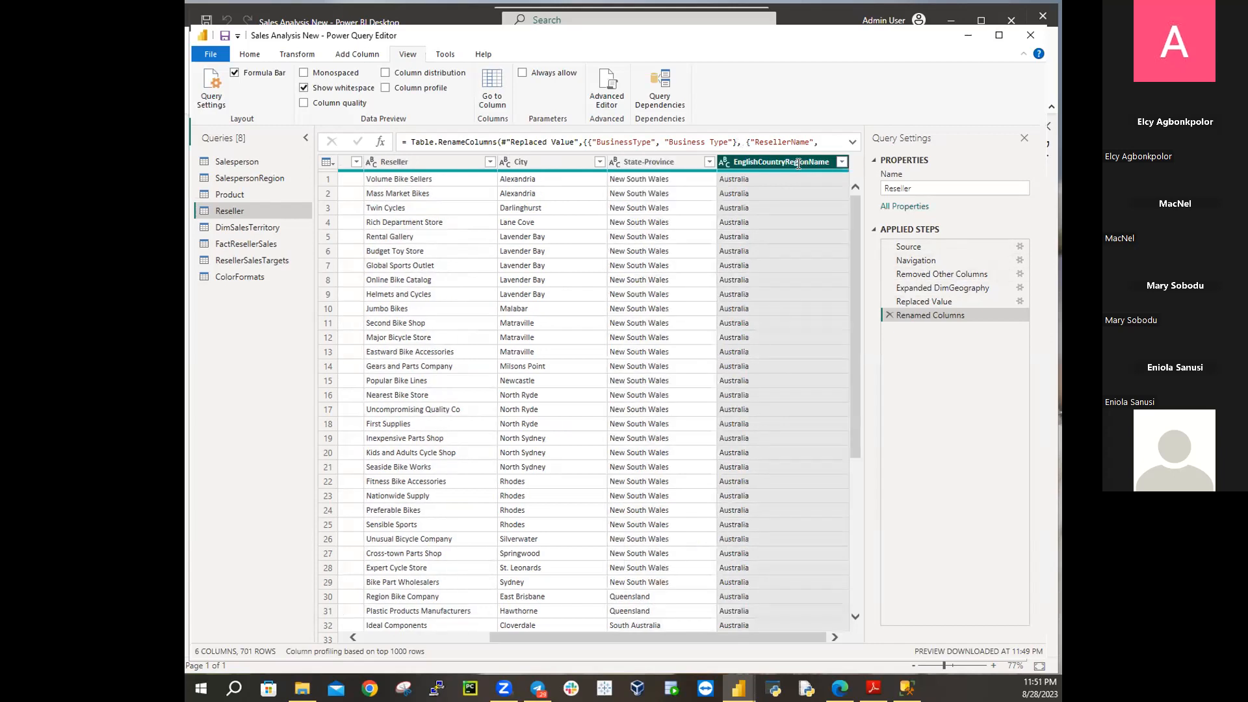
pyautogui.click(760, 162)
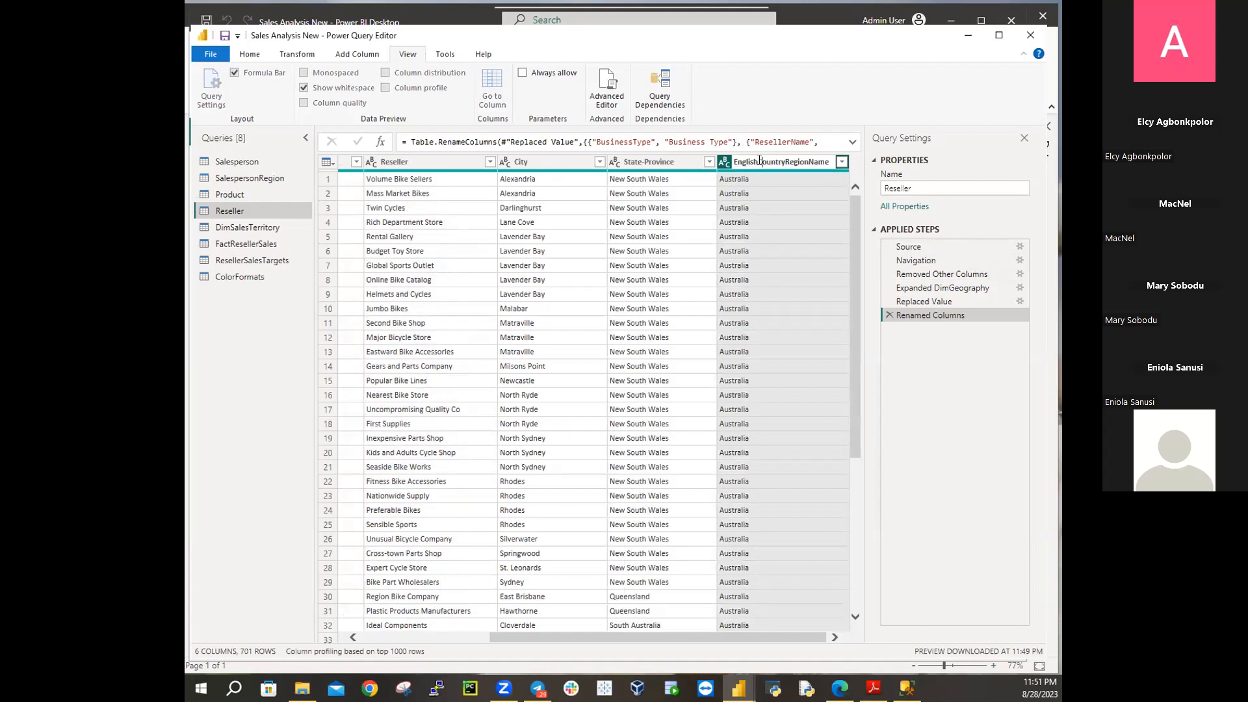
pyautogui.press('BackSpace')
pyautogui.press('BackSpace')
pyautogui.press('BackSpace')
pyautogui.press('BackSpace')
pyautogui.press('BackSpace')
pyautogui.press('BackSpace')
pyautogui.press('BackSpace')
pyautogui.click(813, 162)
pyautogui.press('BackSpace')
pyautogui.write('-')
pyautogui.press('Return')
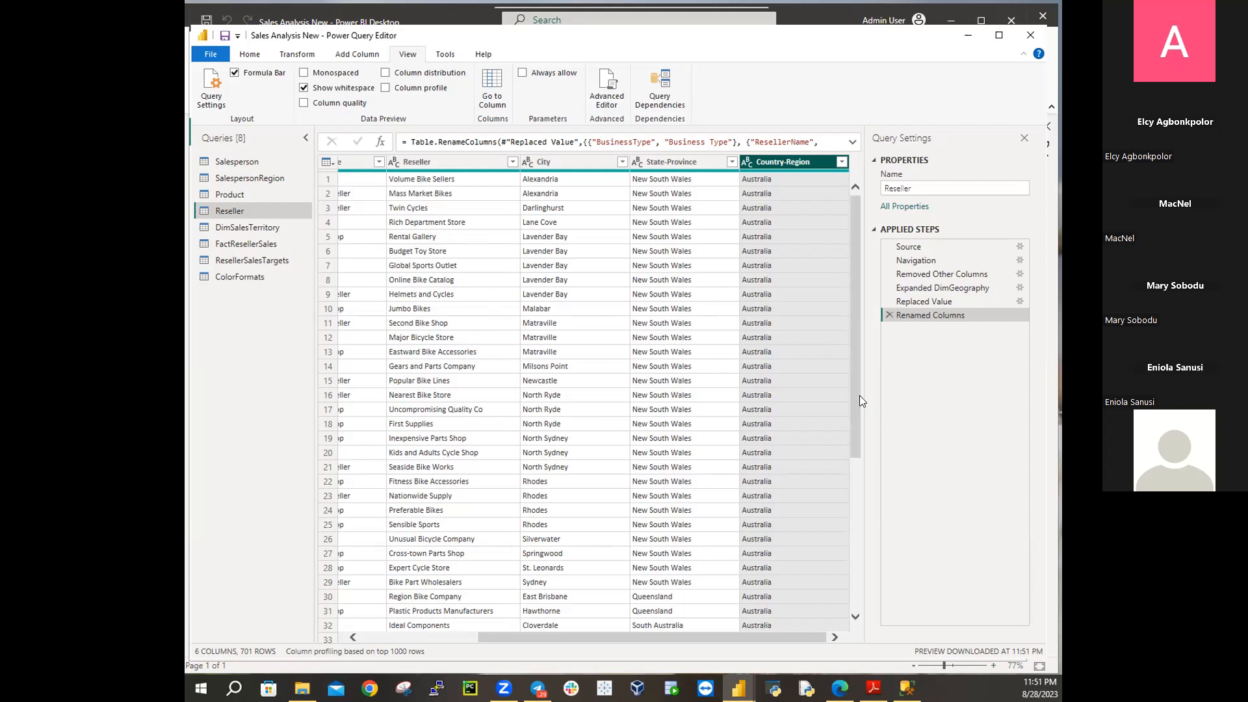
pyautogui.moveTo(859, 435); pyautogui.dragTo(912, 255)
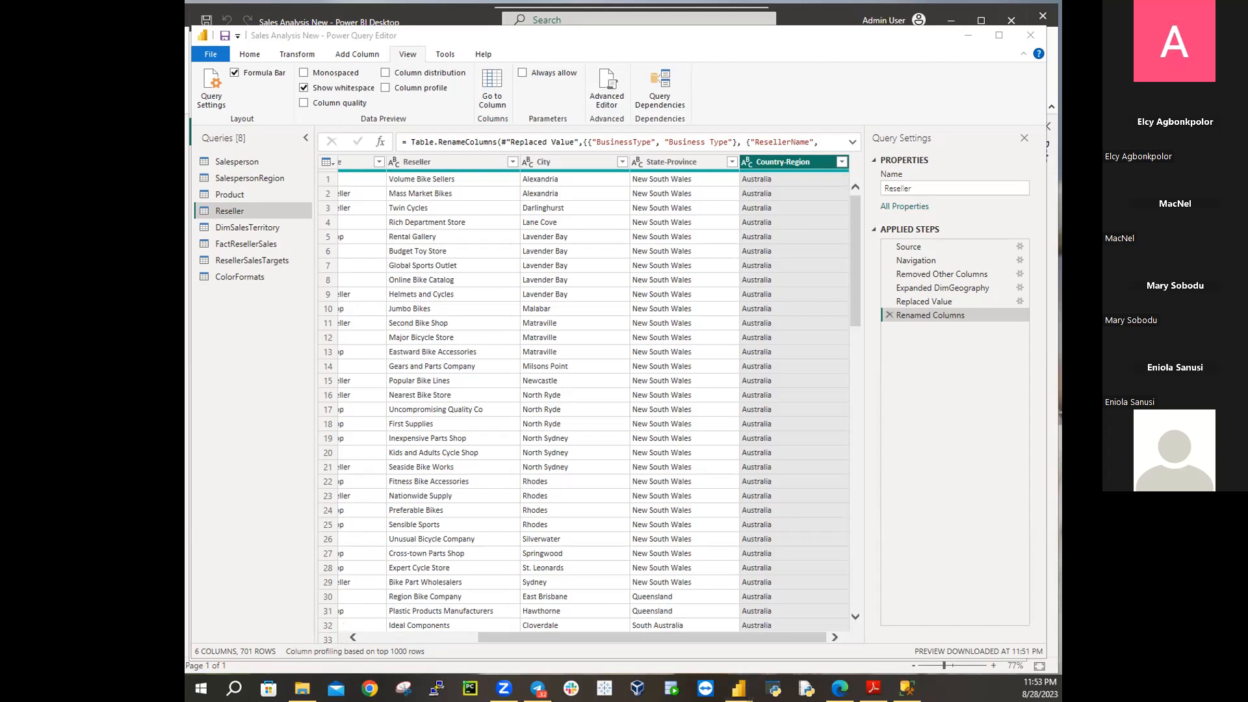
pyautogui.press('Return')
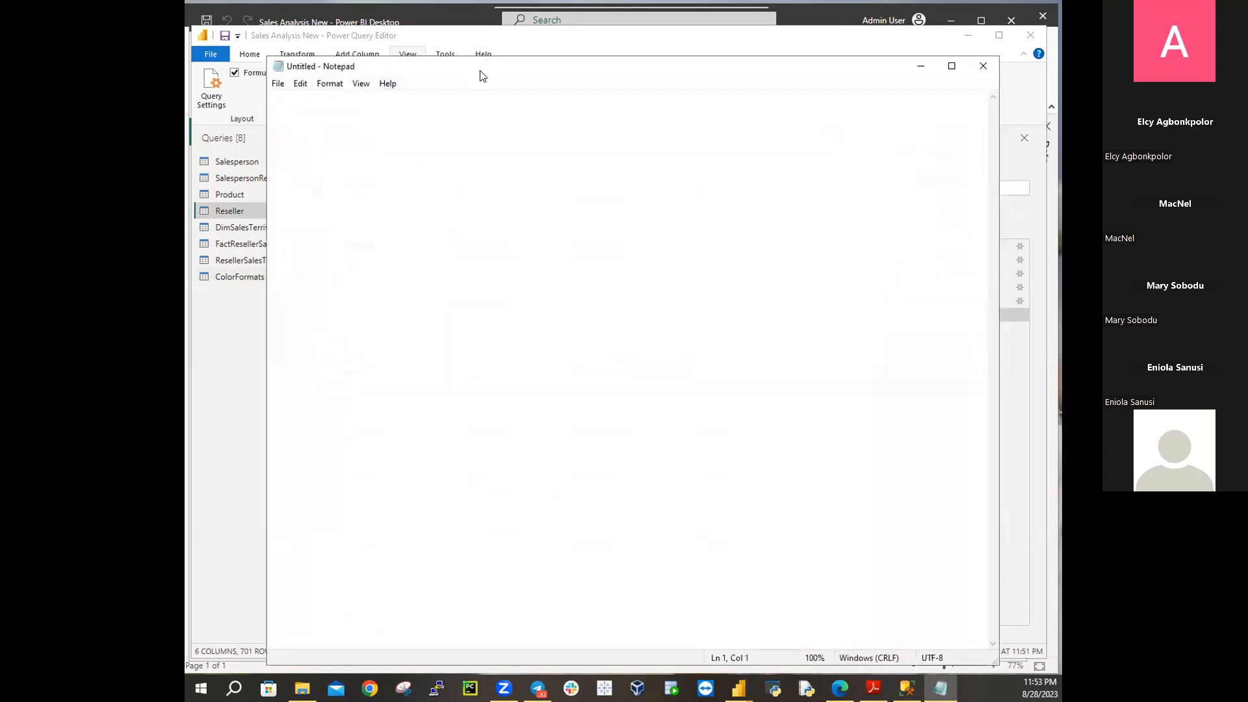
pyautogui.moveTo(480, 70); pyautogui.dragTo(597, 108)
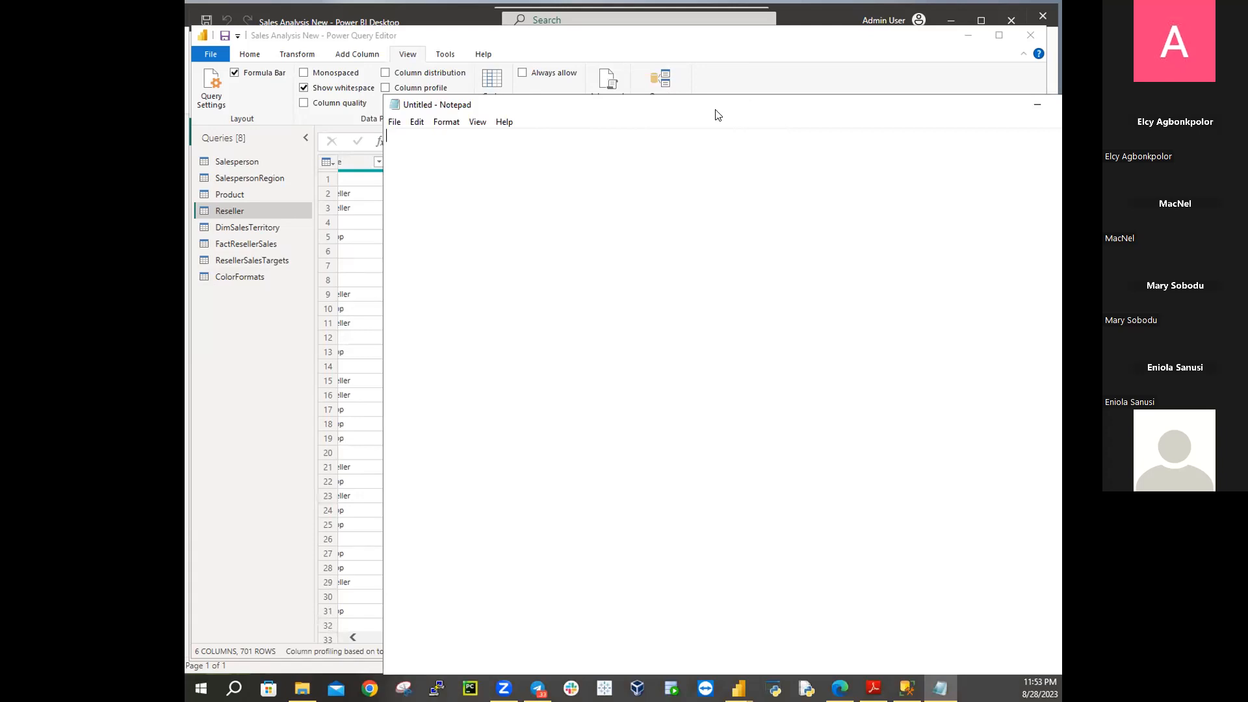
pyautogui.moveTo(716, 110); pyautogui.dragTo(1062, 110)
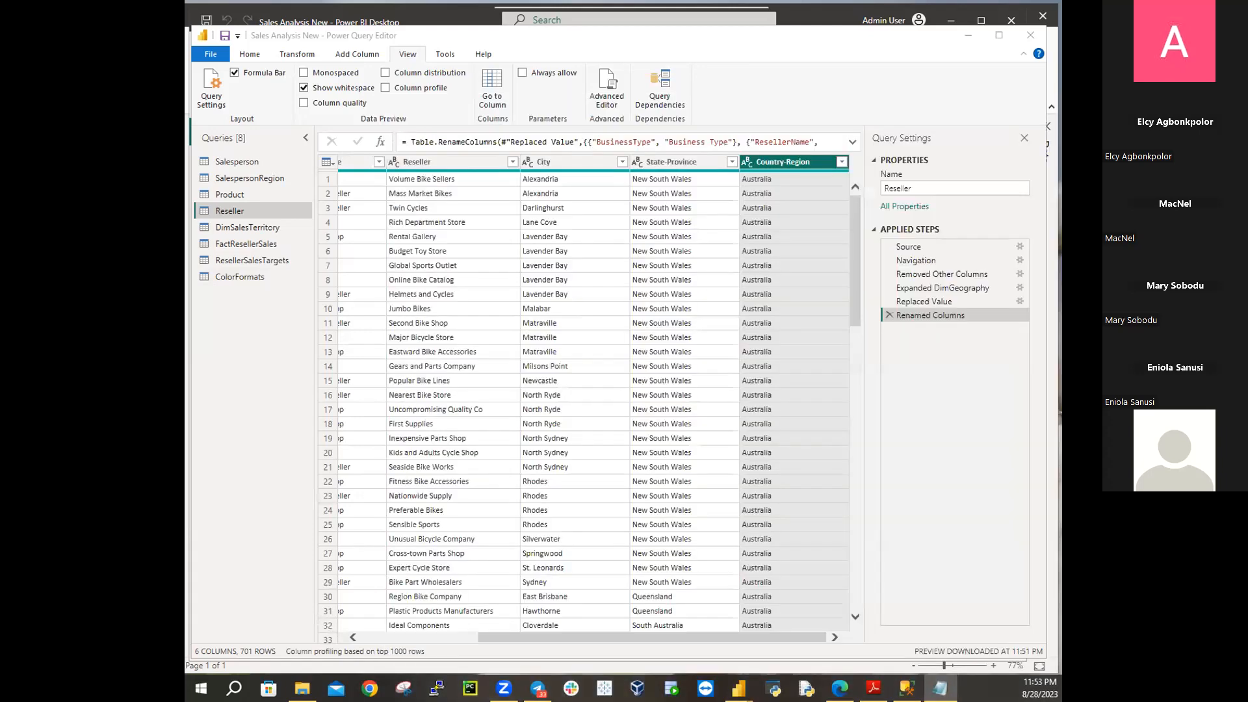
pyautogui.click(745, 137)
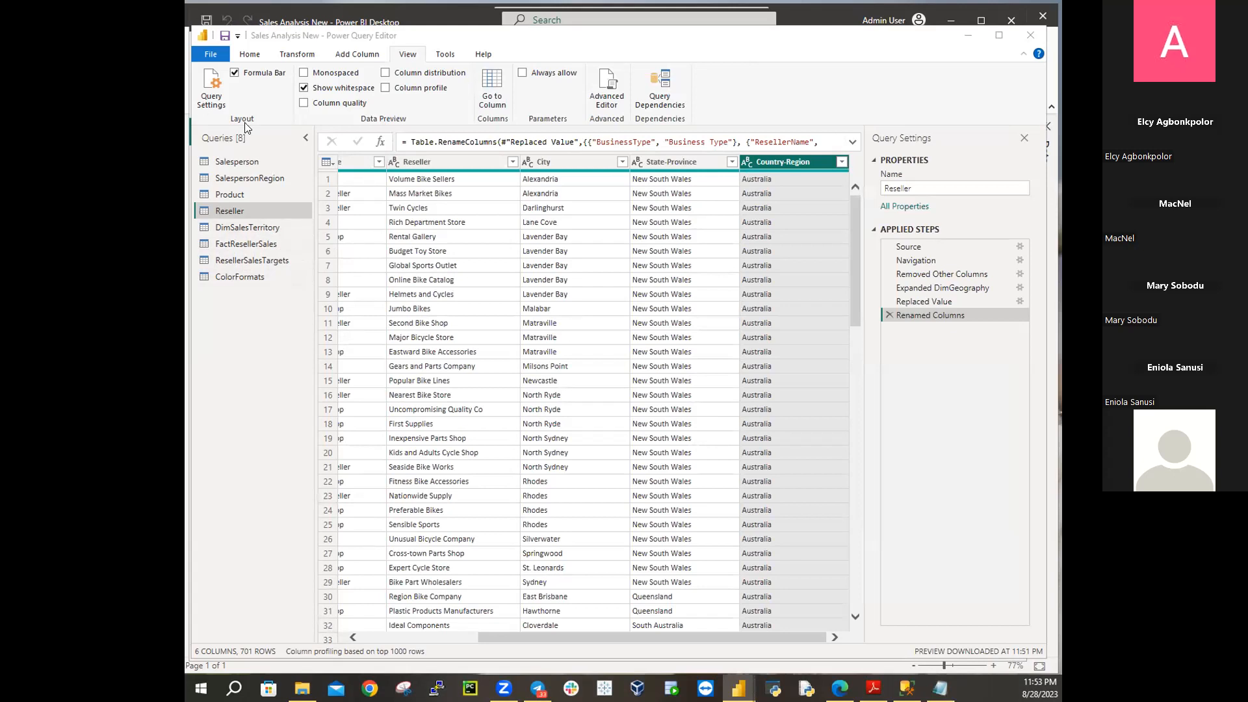
# Rename the DimSalesTerritory query as "Region"
pyautogui.rightClick(250, 228)
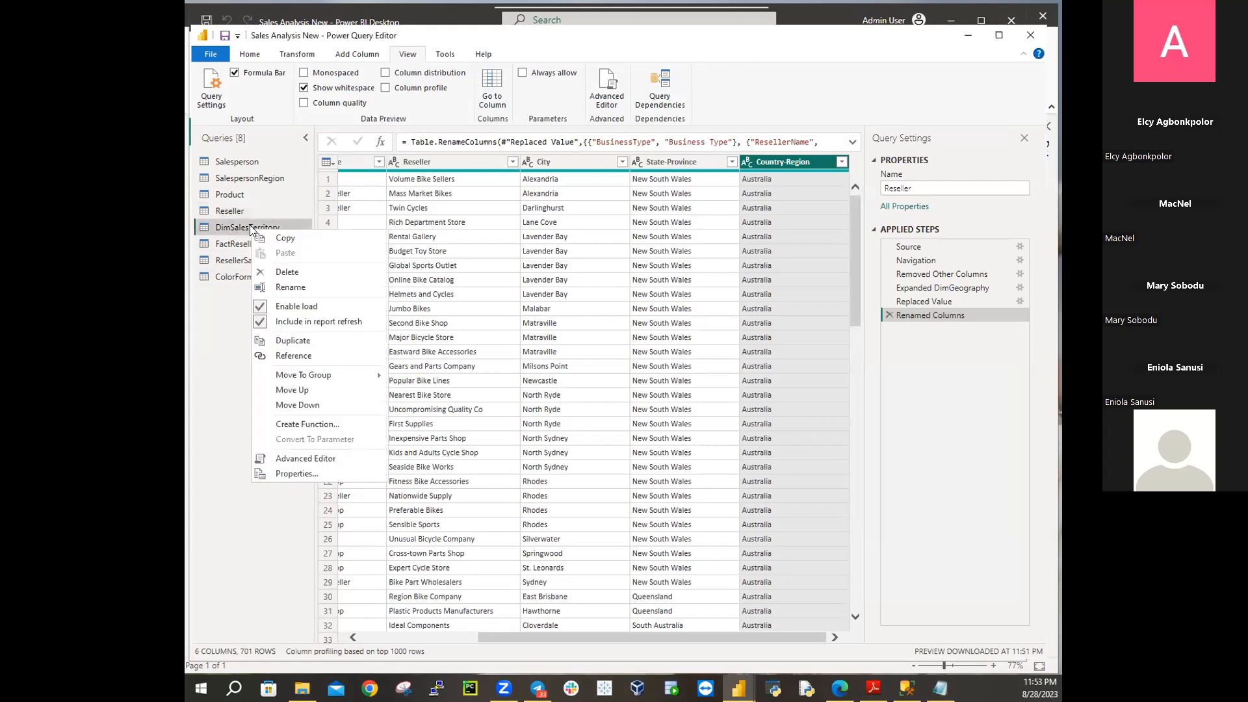
pyautogui.click(287, 286)
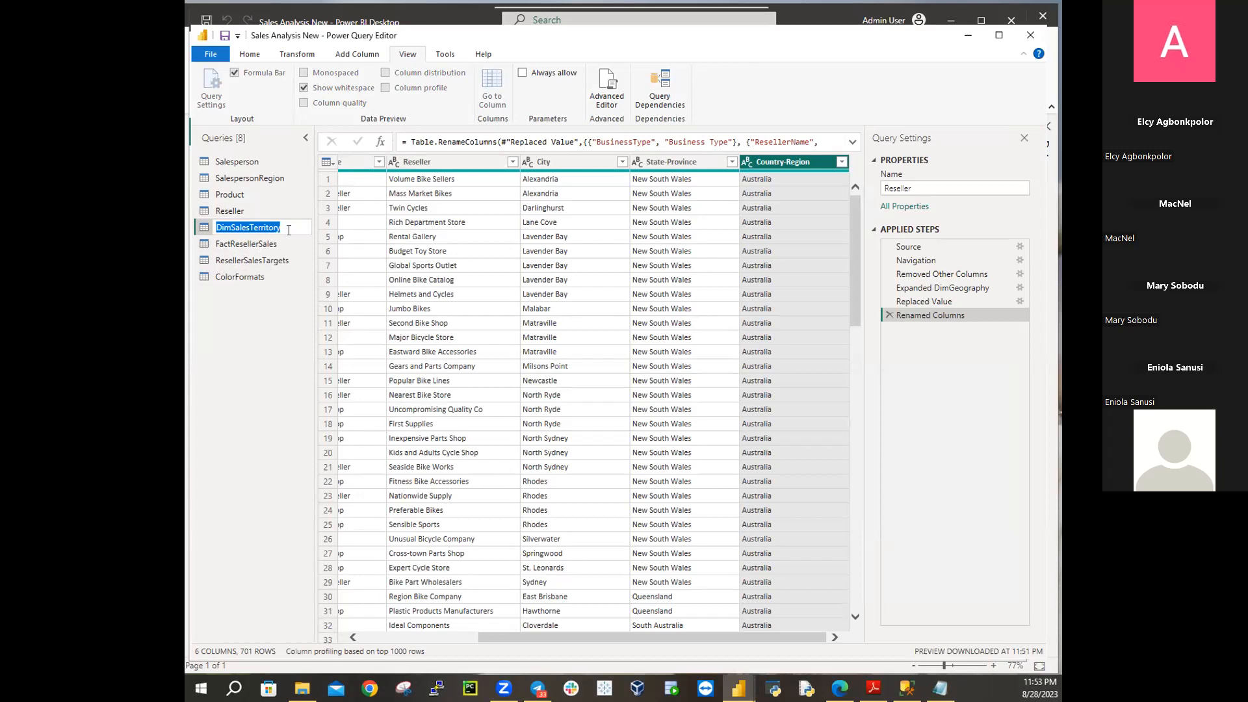
pyautogui.write('Reg')
pyautogui.write('on')
pyautogui.press('BackSpace')
pyautogui.press('BackSpace')
pyautogui.write('ion')
pyautogui.press('Return')
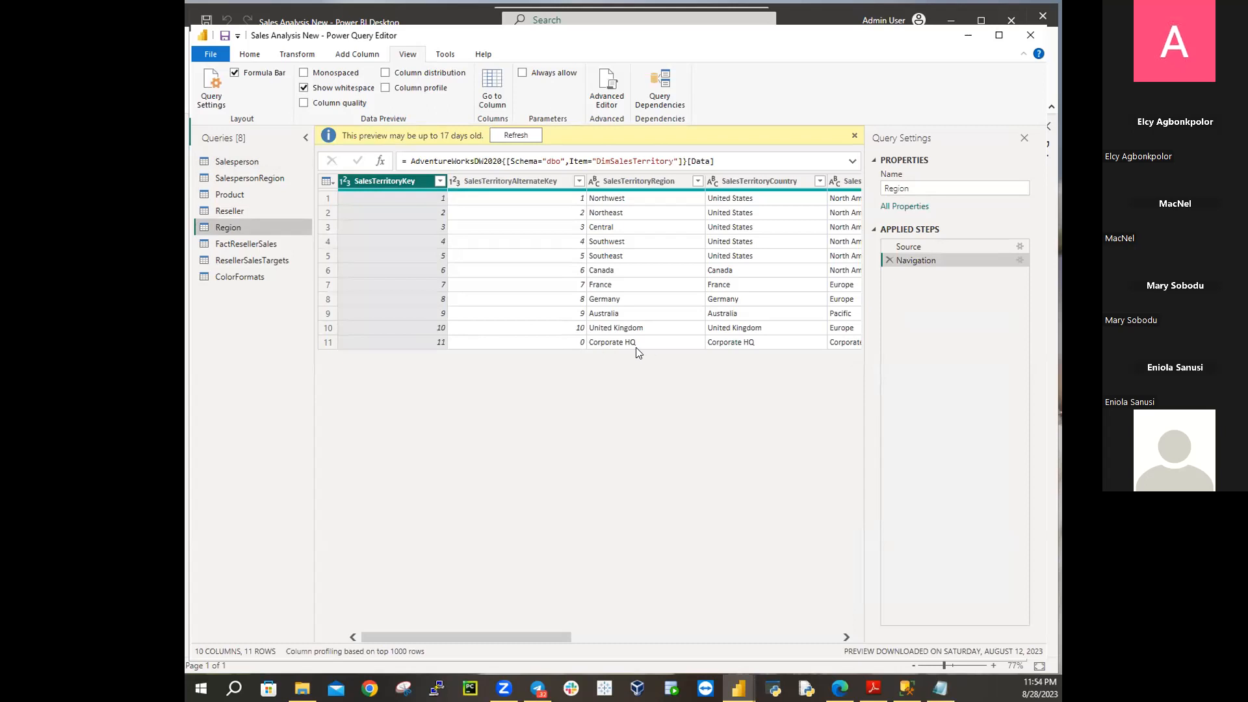
# Filter the SalesTerritoryAlternateKey column of the Region query to exclude the value 0, and check the filter list
pyautogui.click(493, 184)
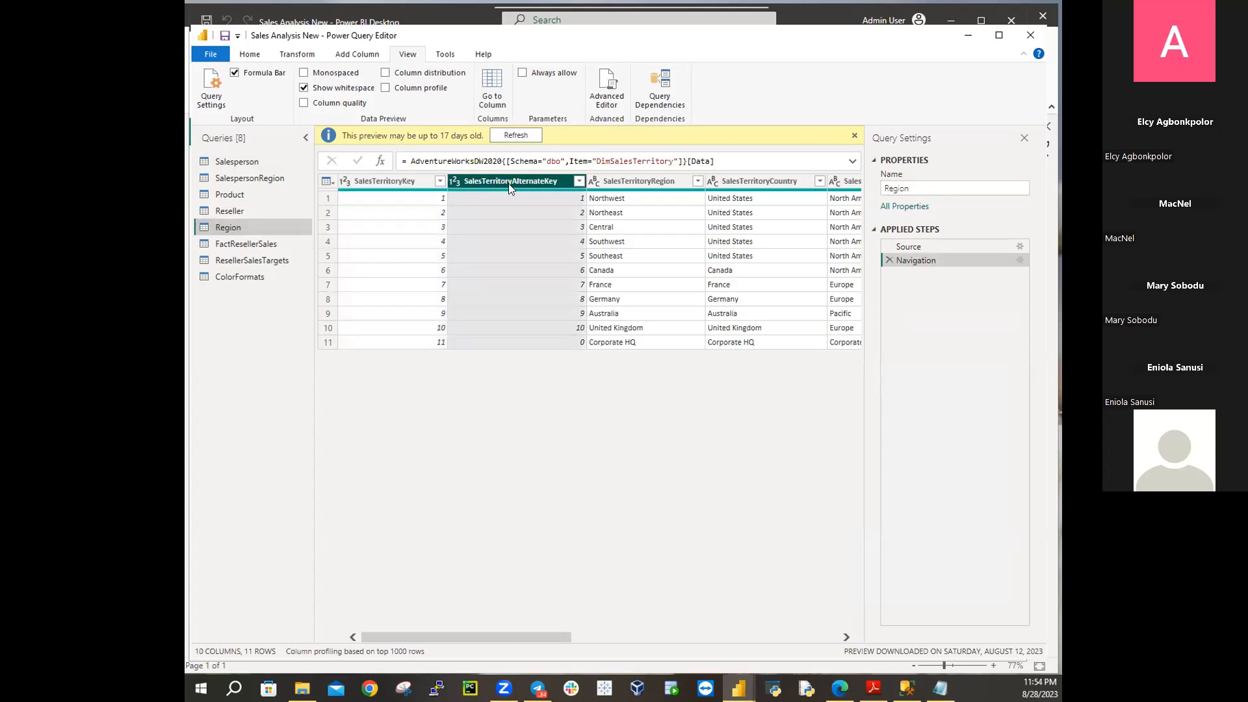
pyautogui.click(580, 181)
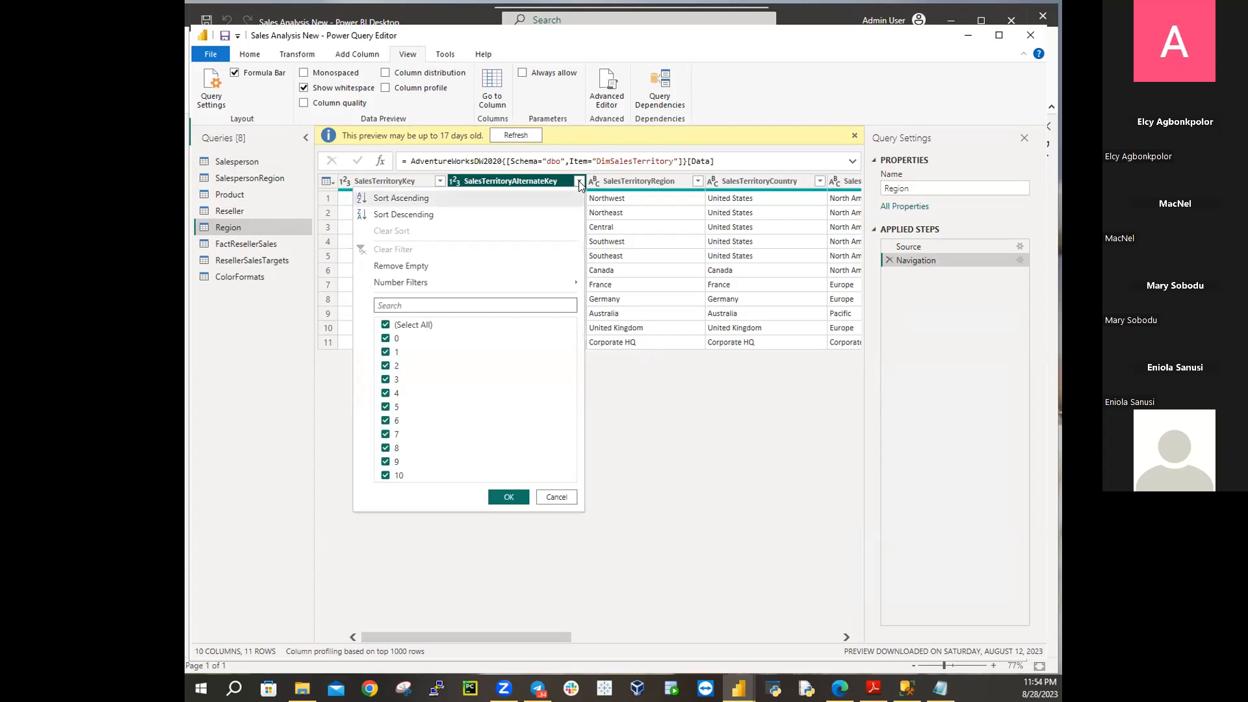
pyautogui.click(386, 339)
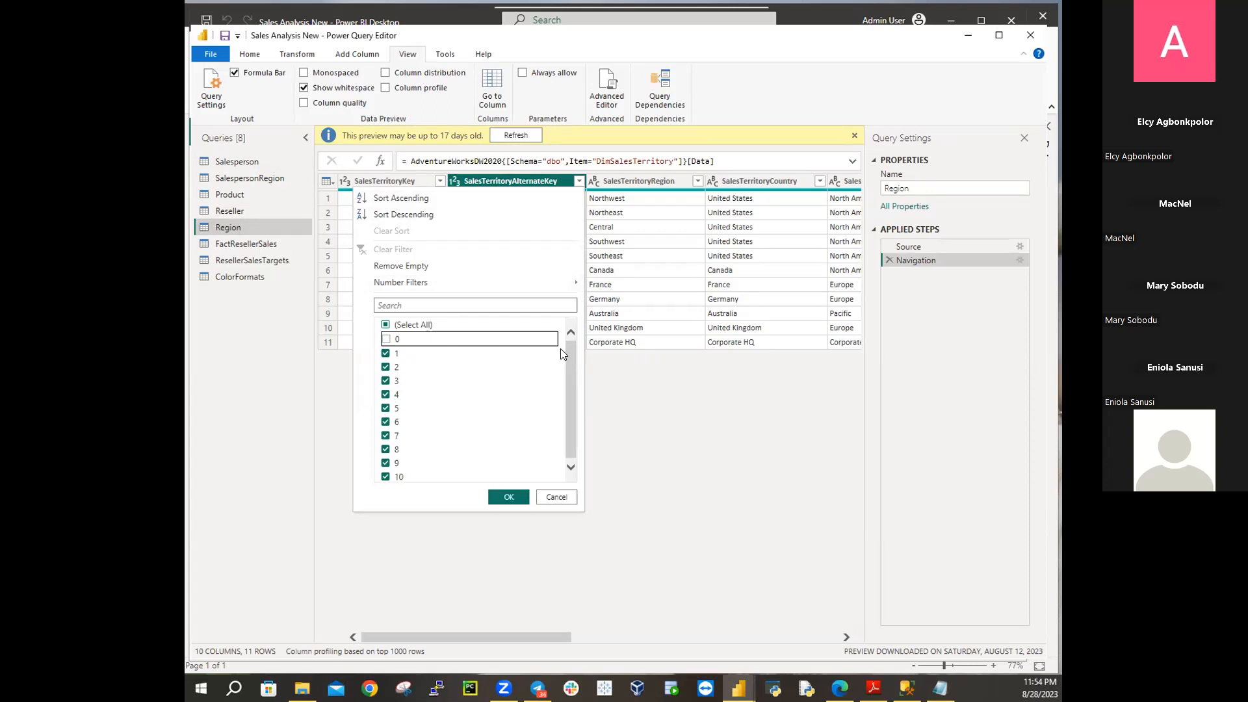
pyautogui.click(508, 498)
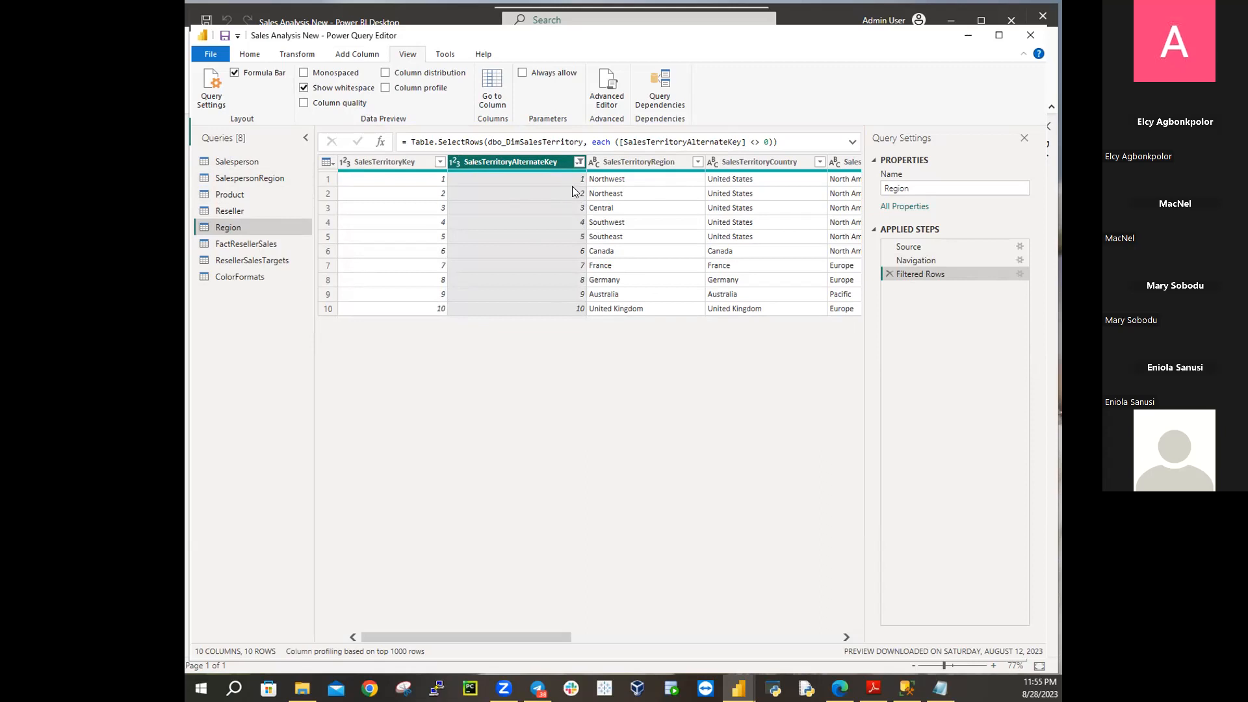
pyautogui.click(578, 162)
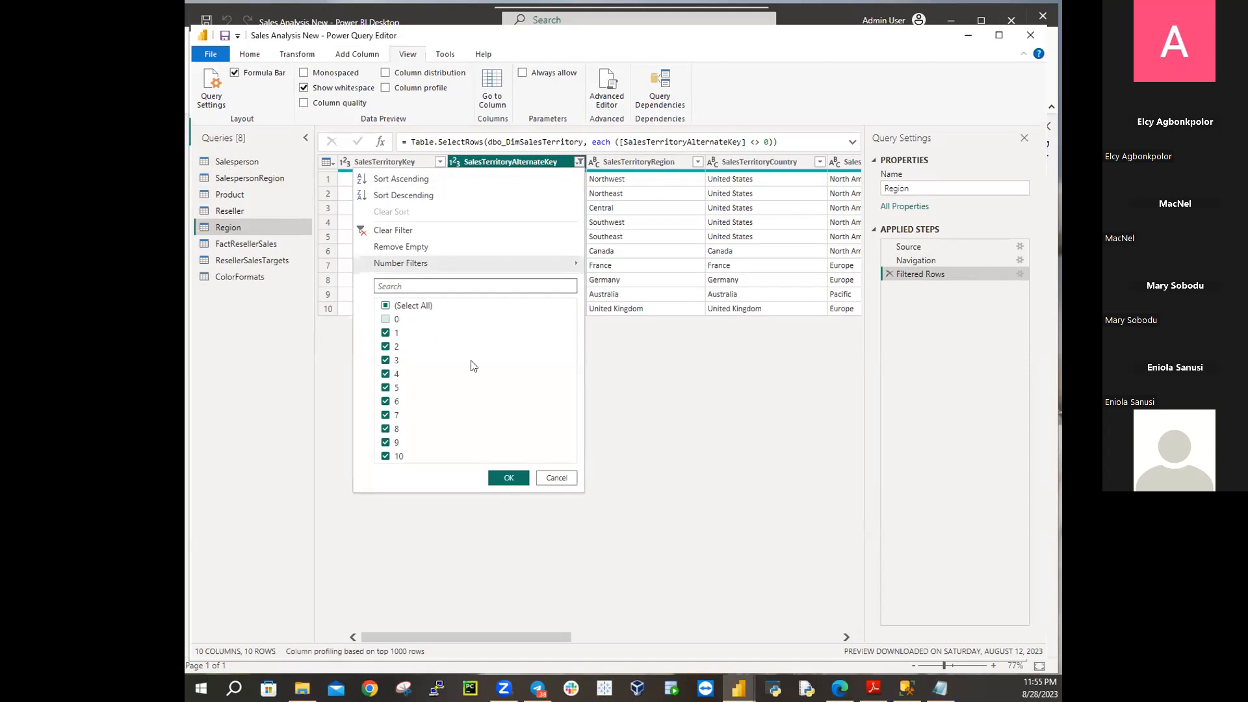
pyautogui.click(507, 479)
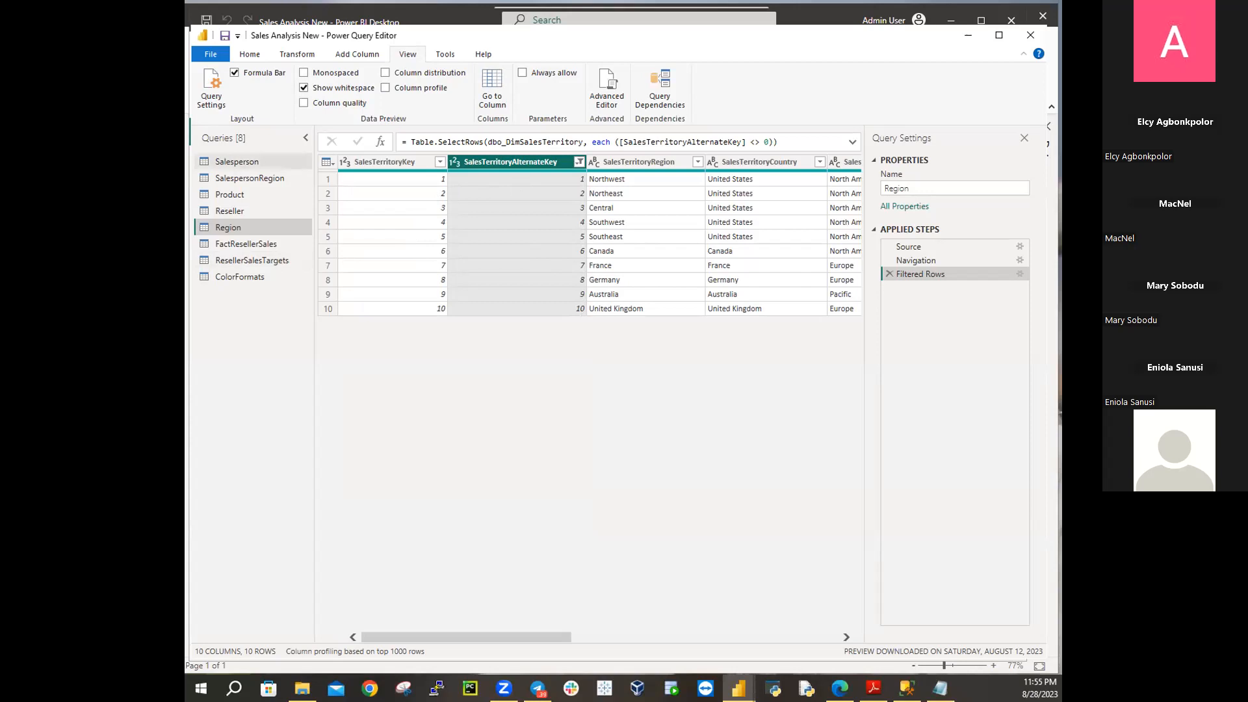
# Keep only the SalesTerritoryKey, SalesTerritoryRegion, SalesTerritoryCountry and SalesTerritoryGroup columns in the Region query
pyautogui.click(251, 56)
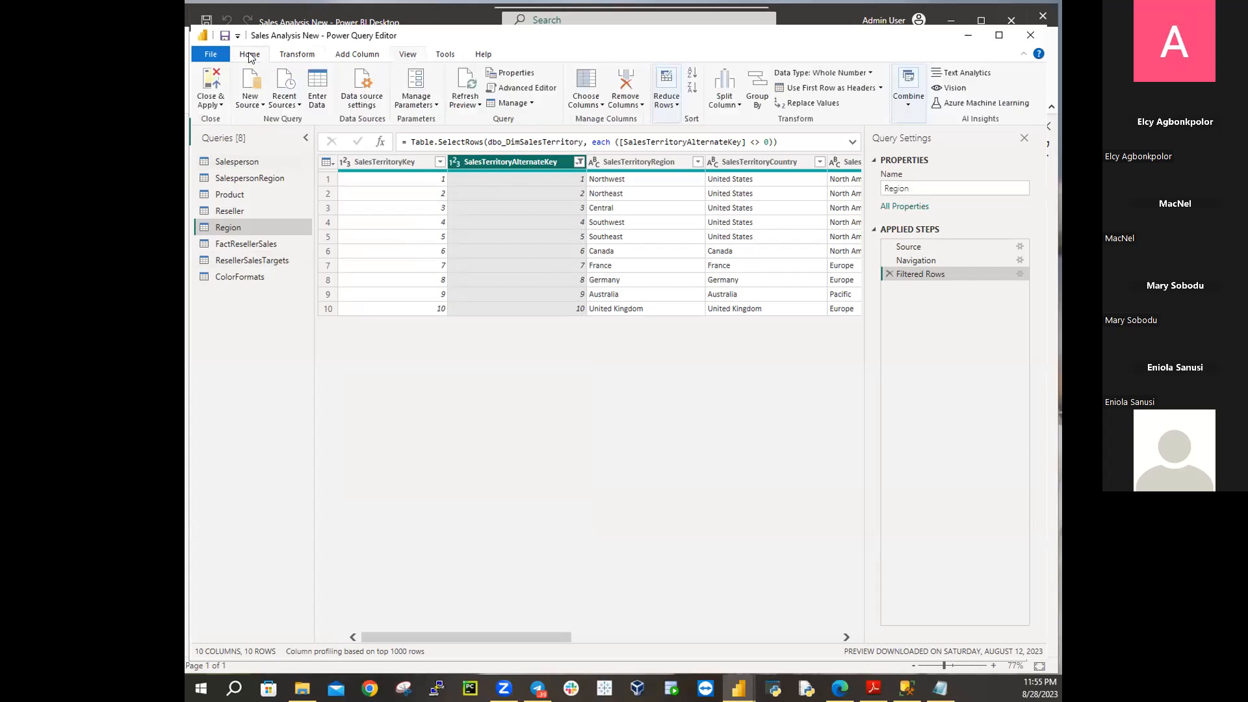
pyautogui.click(587, 82)
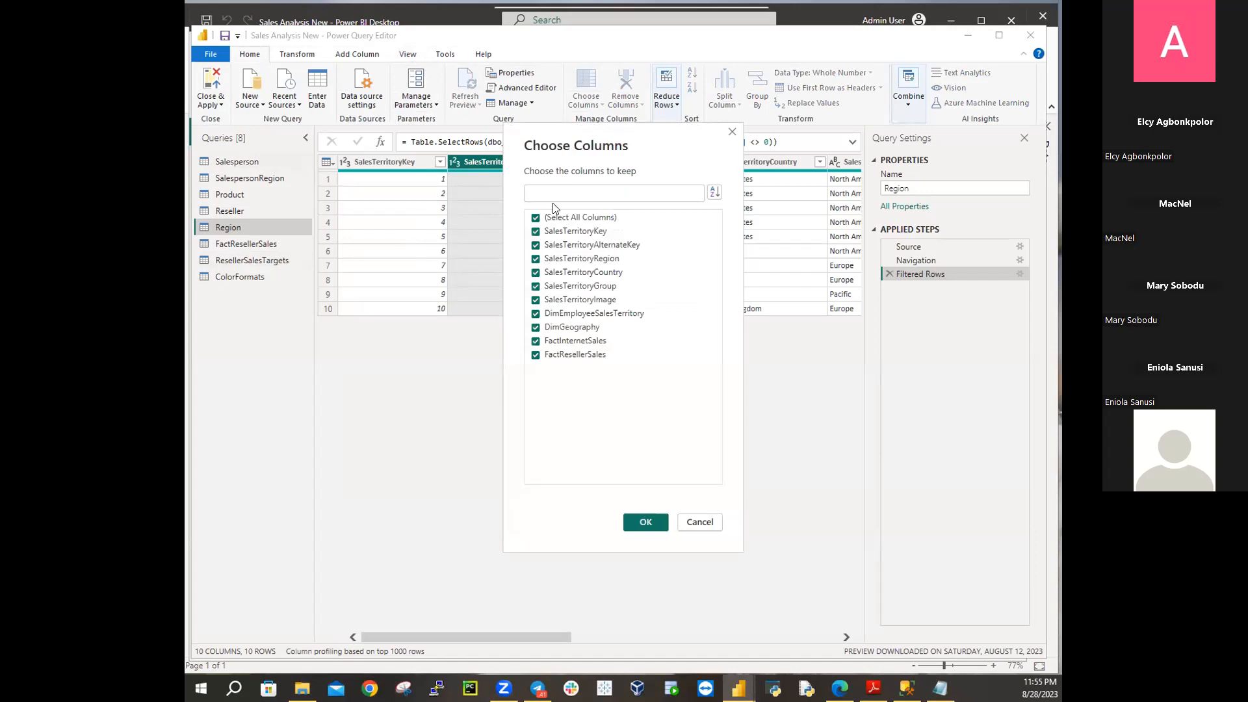
pyautogui.click(537, 219)
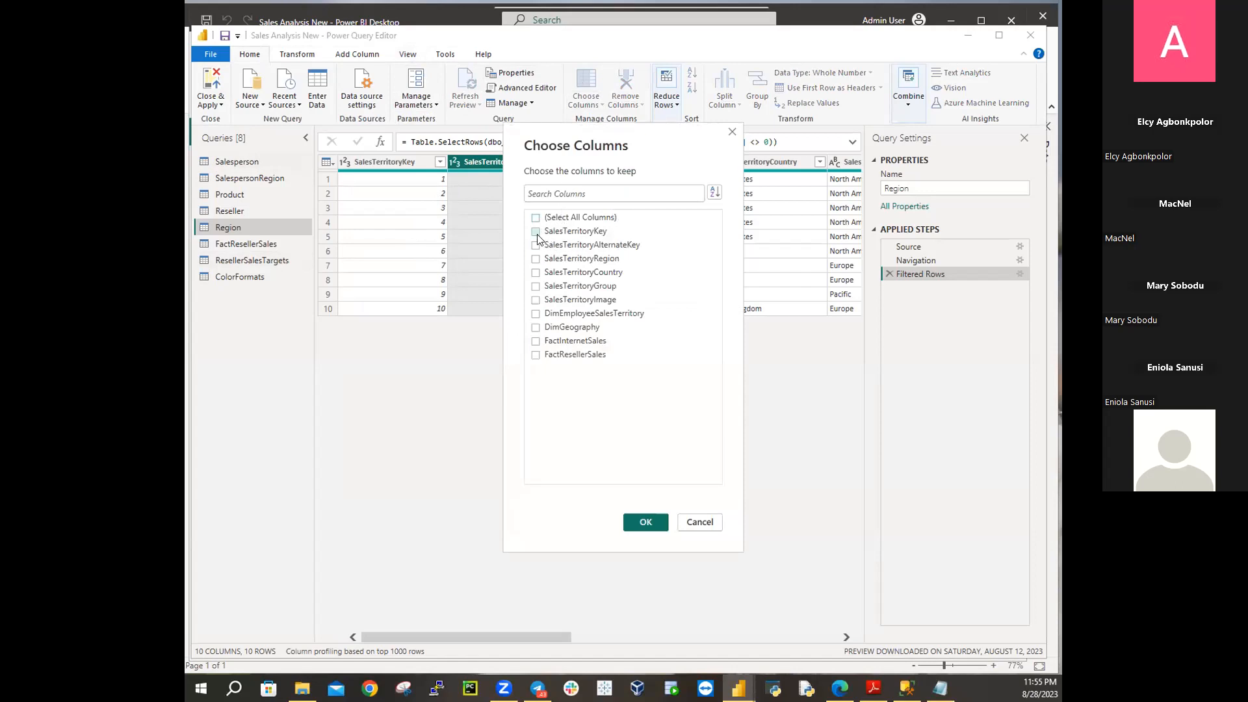
pyautogui.click(536, 232)
pyautogui.click(537, 274)
pyautogui.click(537, 287)
pyautogui.click(651, 523)
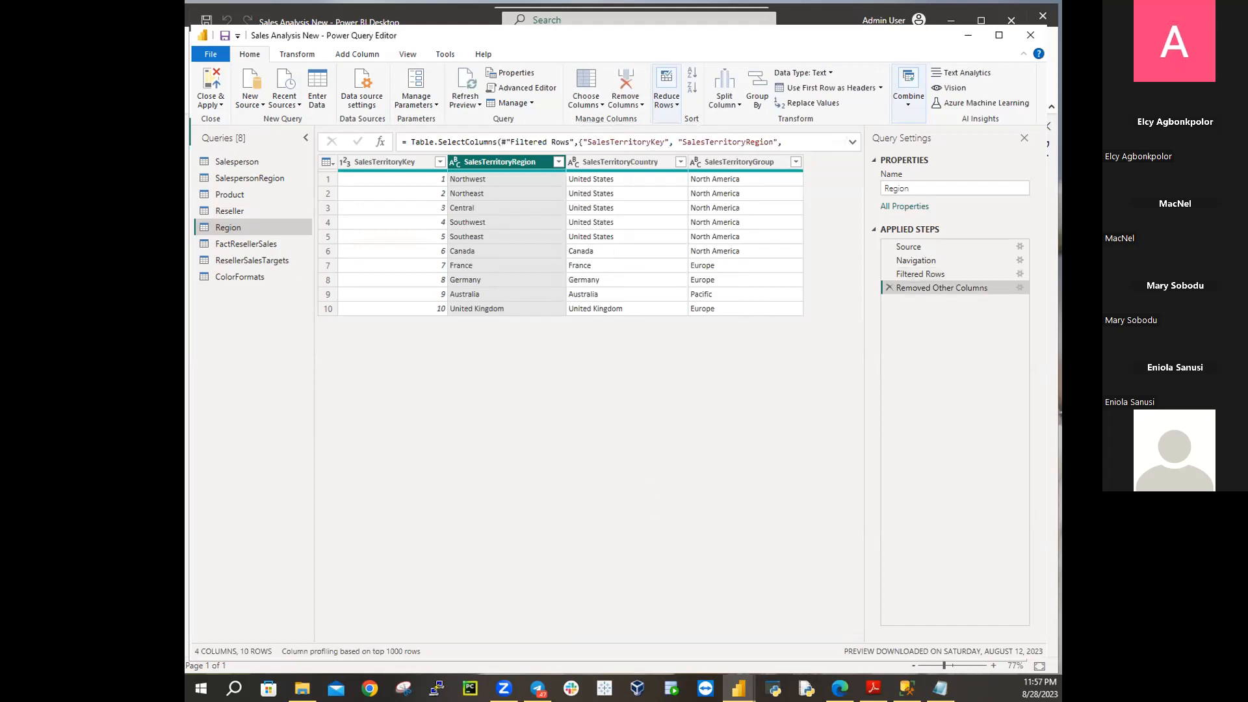
# Rename the SalesTerritoryRegion column as "Region" in the Region query
pyautogui.doubleClick(503, 161)
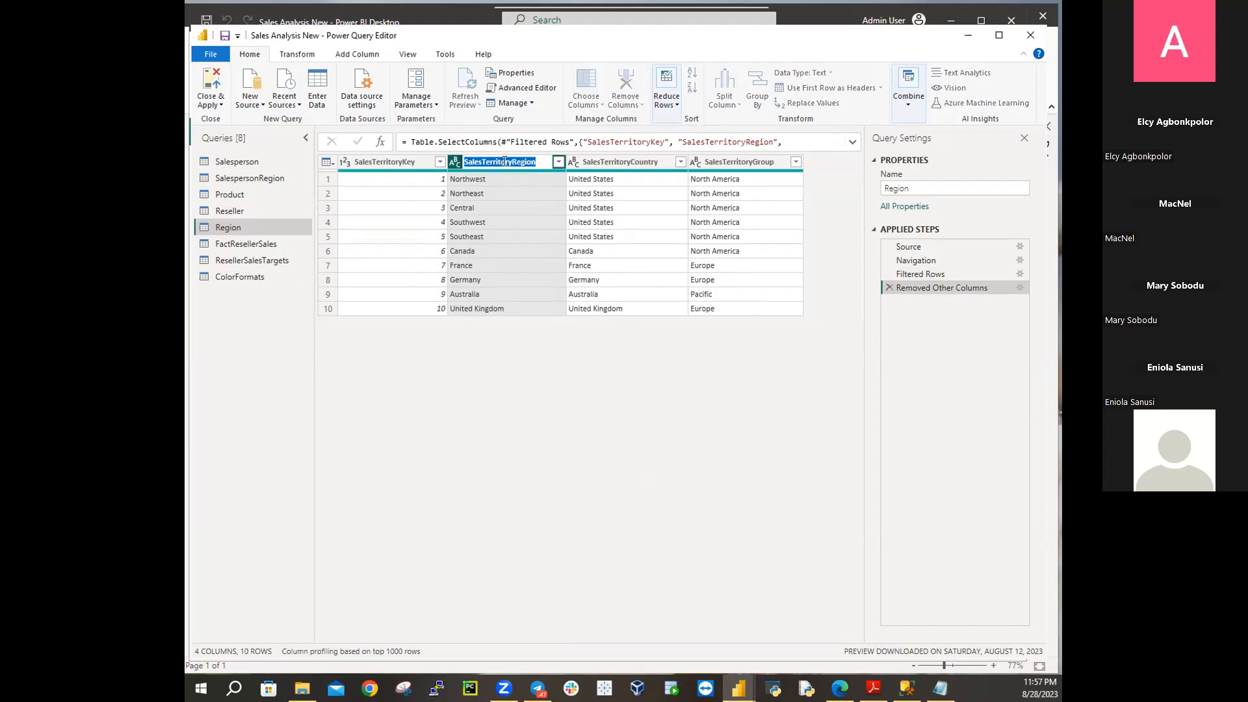
pyautogui.click(511, 161)
pyautogui.press('BackSpace')
pyautogui.press('BackSpace')
pyautogui.press('BackSpace')
pyautogui.press('BackSpace')
pyautogui.press('BackSpace')
pyautogui.press('BackSpace')
pyautogui.press('BackSpace')
pyautogui.press('BackSpace')
pyautogui.press('BackSpace')
pyautogui.press('BackSpace')
pyautogui.press('BackSpace')
pyautogui.press('BackSpace')
pyautogui.press('BackSpace')
pyautogui.press('BackSpace')
pyautogui.press('Return')
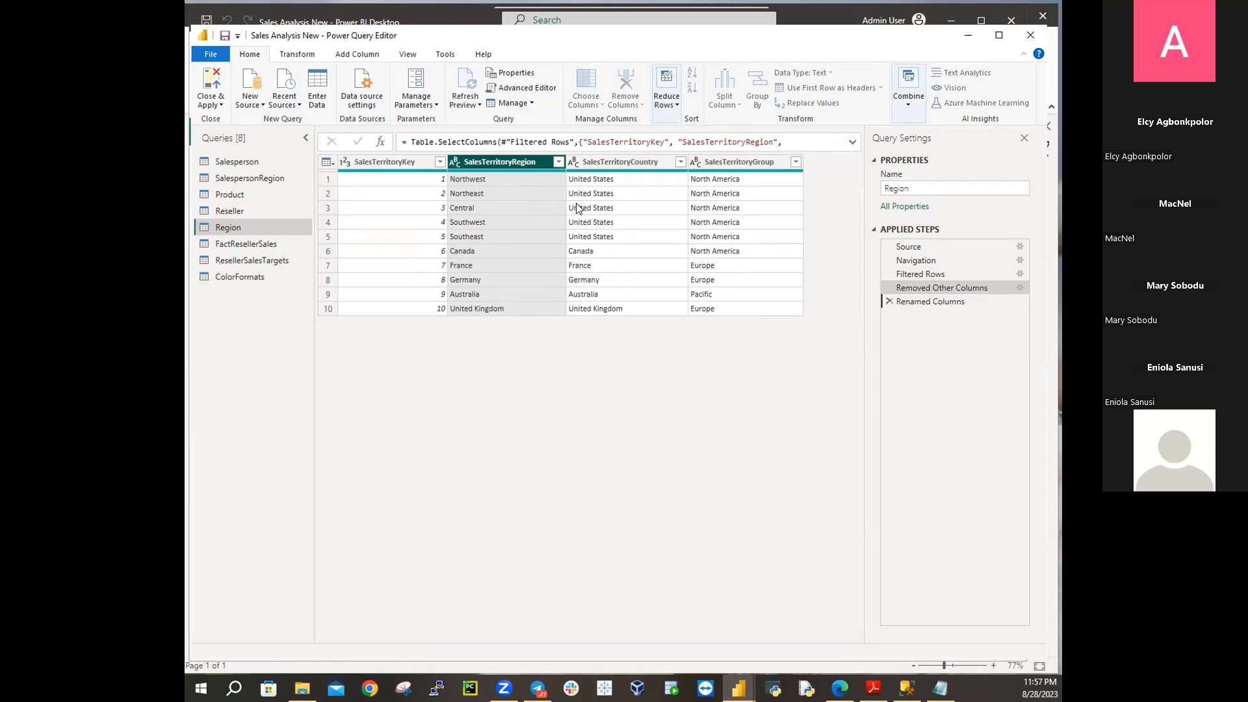
# Rename the SalesTerritoryCountry column as "Country" in the Region query
pyautogui.doubleClick(625, 161)
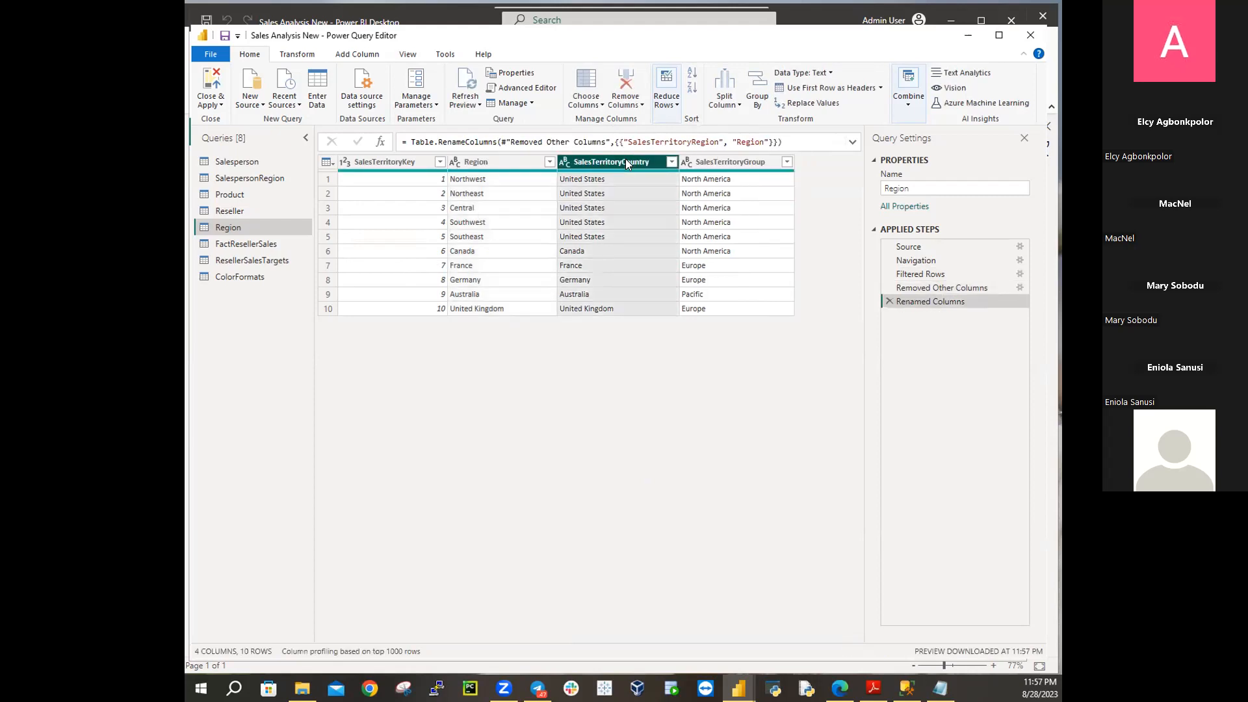
pyautogui.click(622, 161)
pyautogui.press('BackSpace')
pyautogui.press('BackSpace')
pyautogui.press('BackSpace')
pyautogui.press('BackSpace')
pyautogui.press('BackSpace')
pyautogui.press('BackSpace')
pyautogui.press('BackSpace')
pyautogui.press('BackSpace')
pyautogui.press('BackSpace')
pyautogui.press('BackSpace')
pyautogui.press('BackSpace')
pyautogui.press('BackSpace')
pyautogui.press('BackSpace')
pyautogui.press('BackSpace')
pyautogui.press('Return')
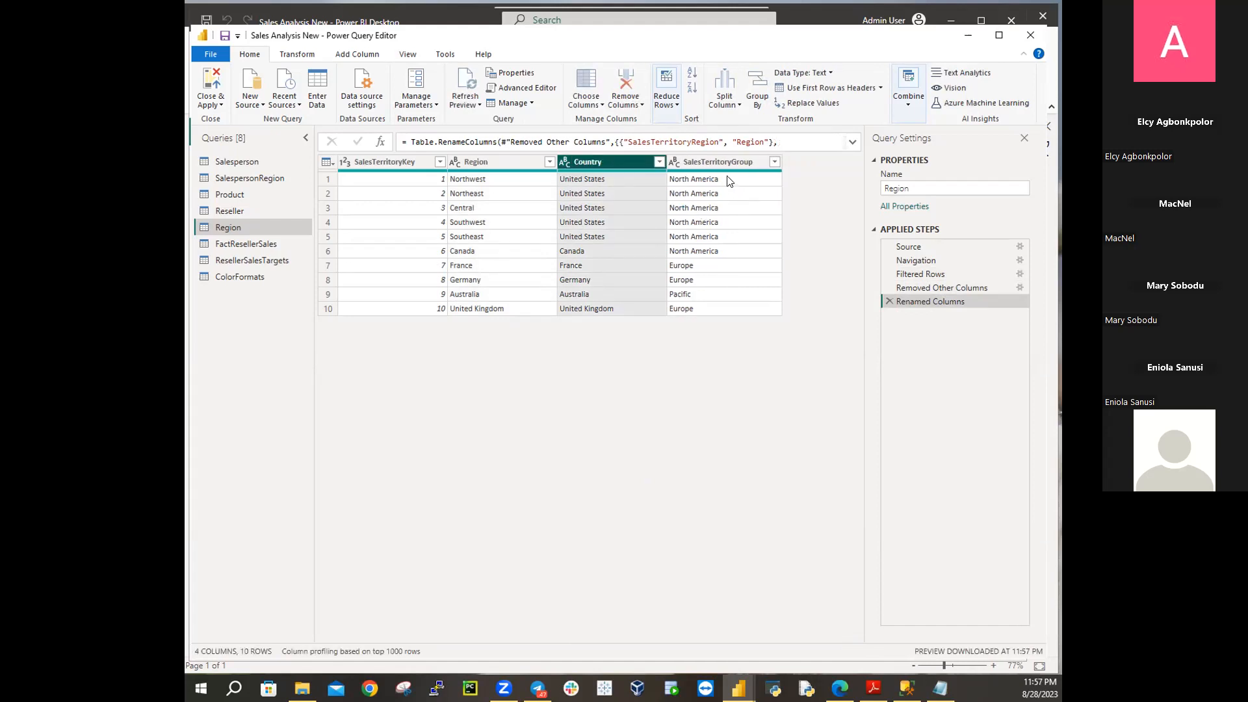
# Rename the SalesTerritoryGroup column as "Group" in the Region query
pyautogui.doubleClick(715, 157)
pyautogui.click(733, 161)
pyautogui.hotkey('ctrl', 'BackSpace')
pyautogui.press('Return')
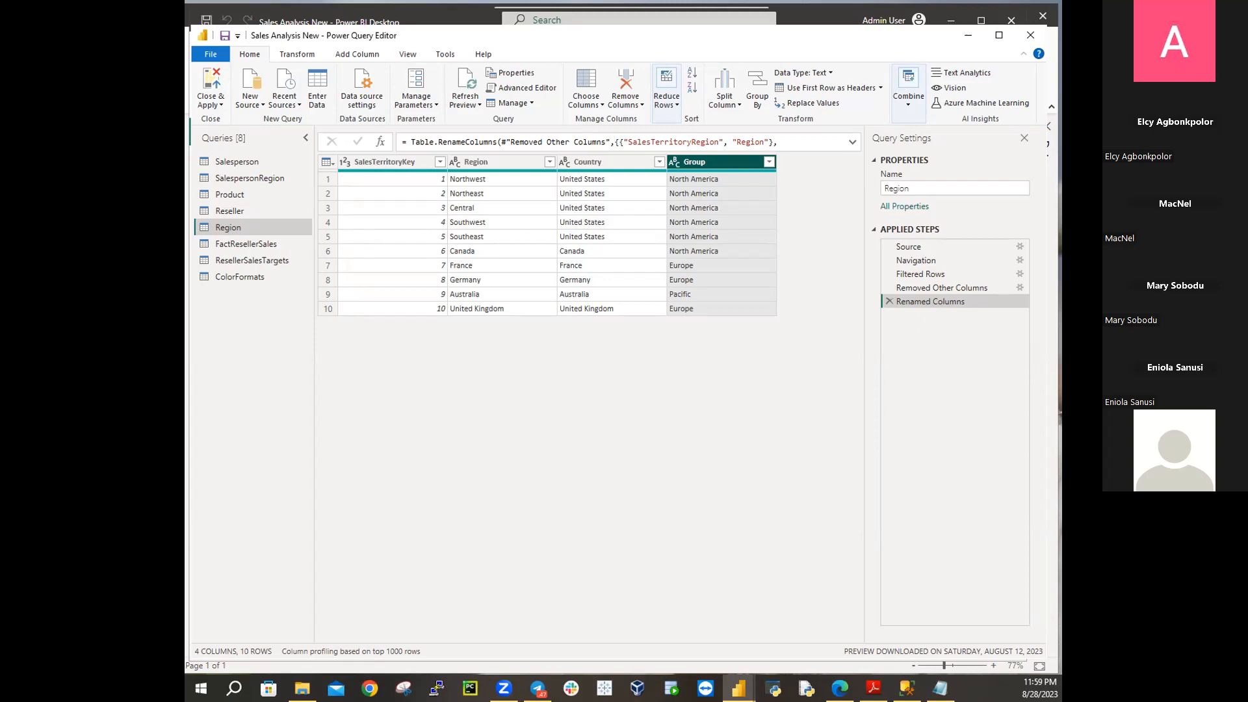
# Rename the FactResellerSales query as "Sales"
pyautogui.click(258, 243)
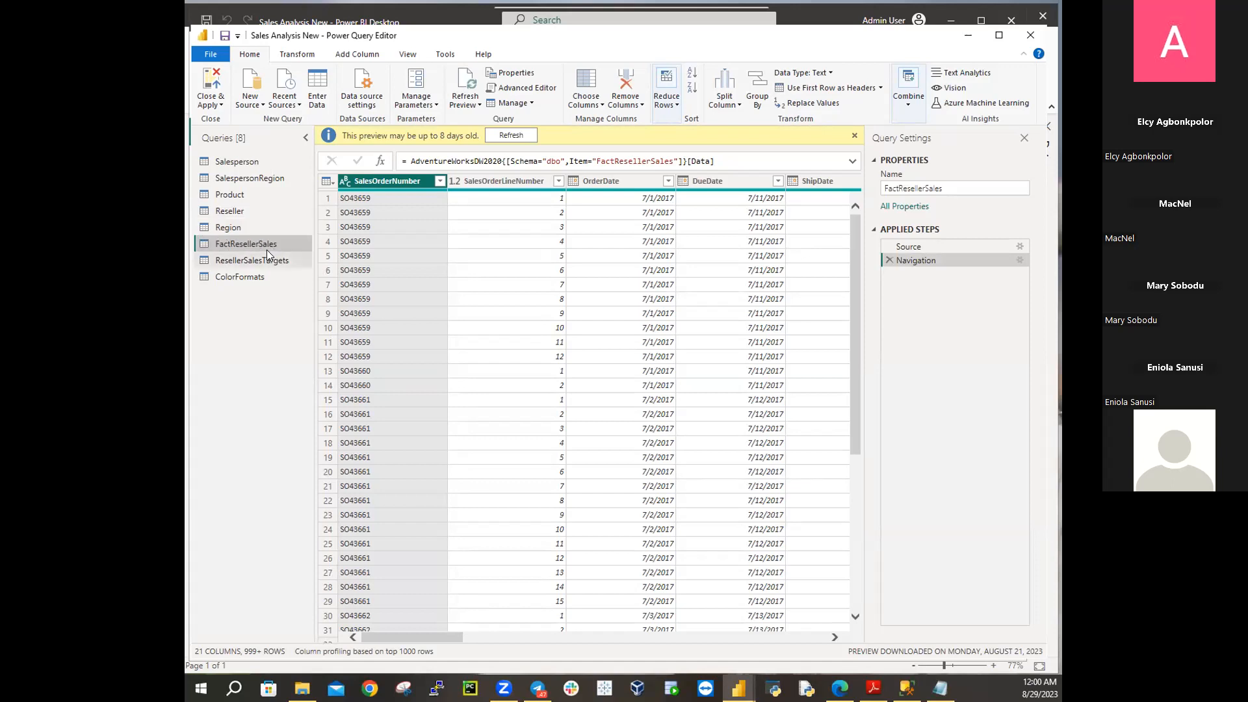
pyautogui.rightClick(264, 246)
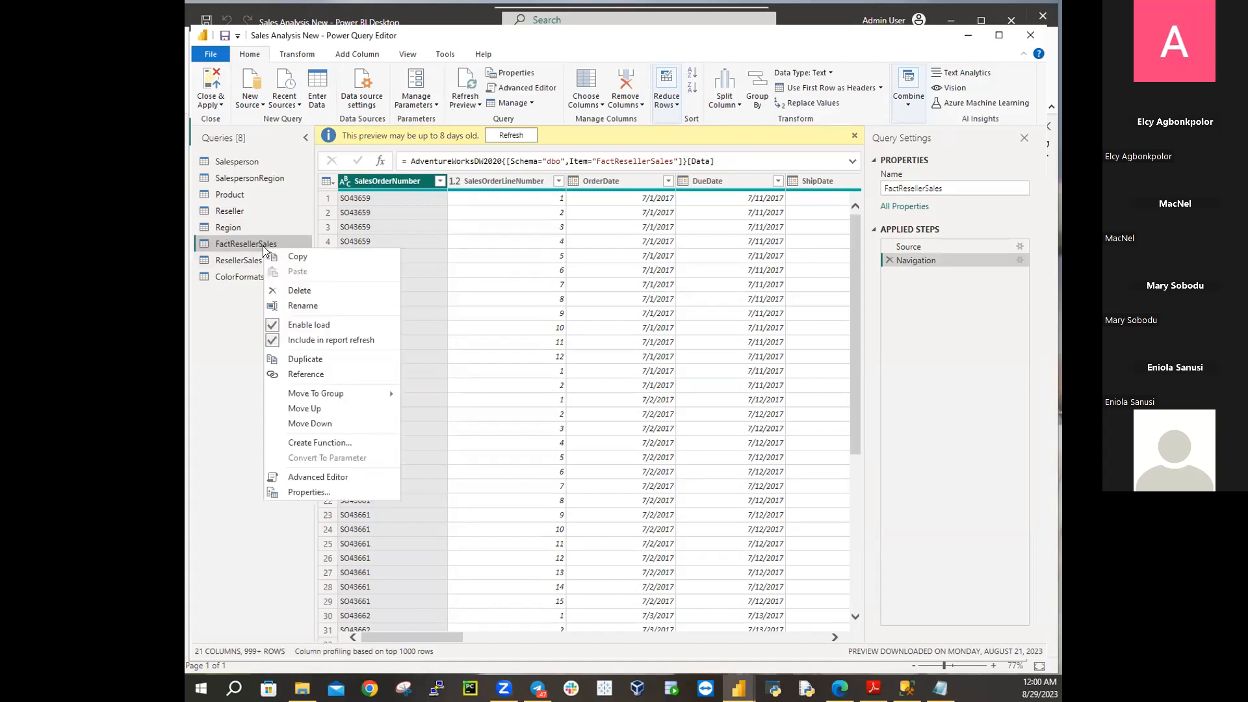
pyautogui.click(290, 314)
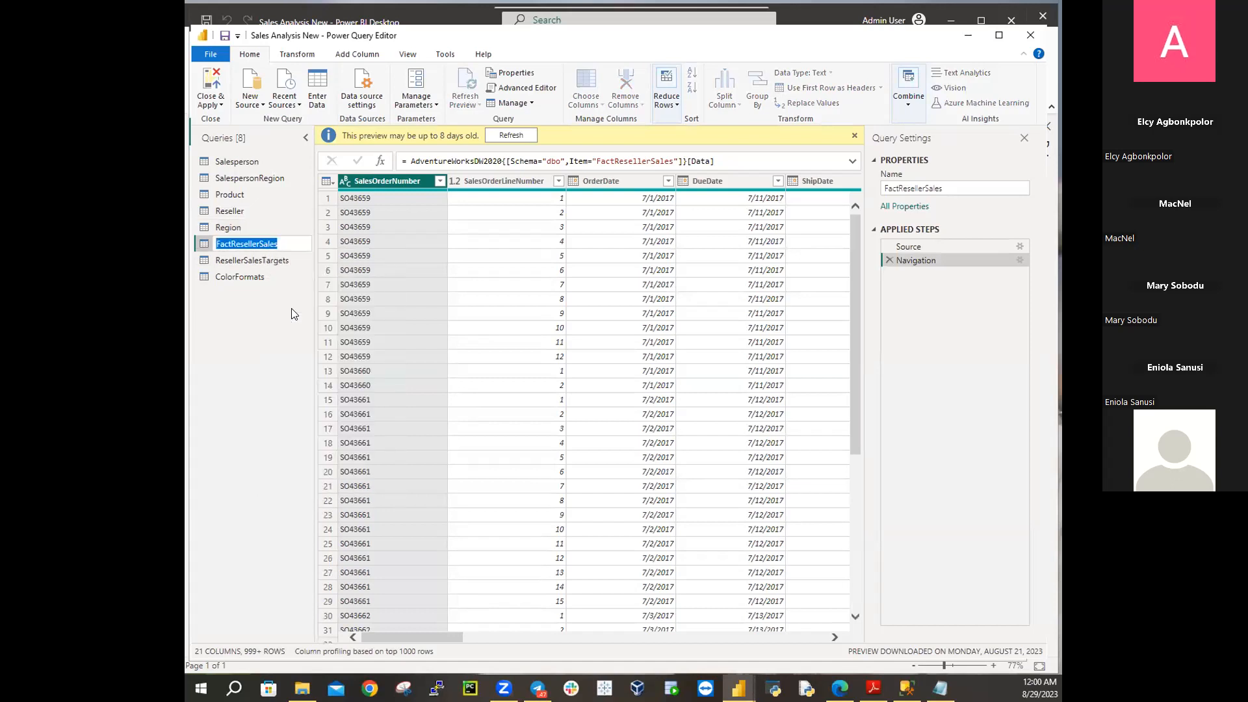
pyautogui.click(272, 247)
pyautogui.press('BackSpace')
pyautogui.press('BackSpace')
pyautogui.press('BackSpace')
pyautogui.press('BackSpace')
pyautogui.press('BackSpace')
pyautogui.press('BackSpace')
pyautogui.press('BackSpace')
pyautogui.press('BackSpace')
pyautogui.press('BackSpace')
pyautogui.press('BackSpace')
pyautogui.press('BackSpace')
pyautogui.press('BackSpace')
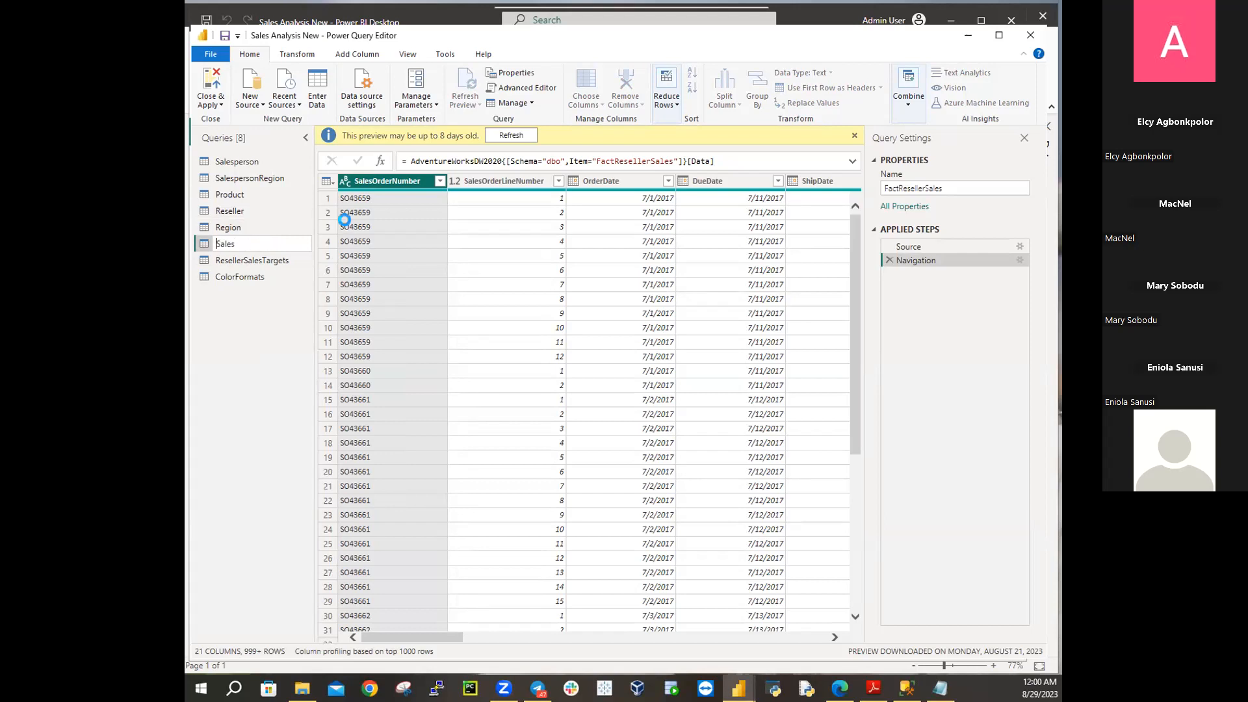
pyautogui.press('Return')
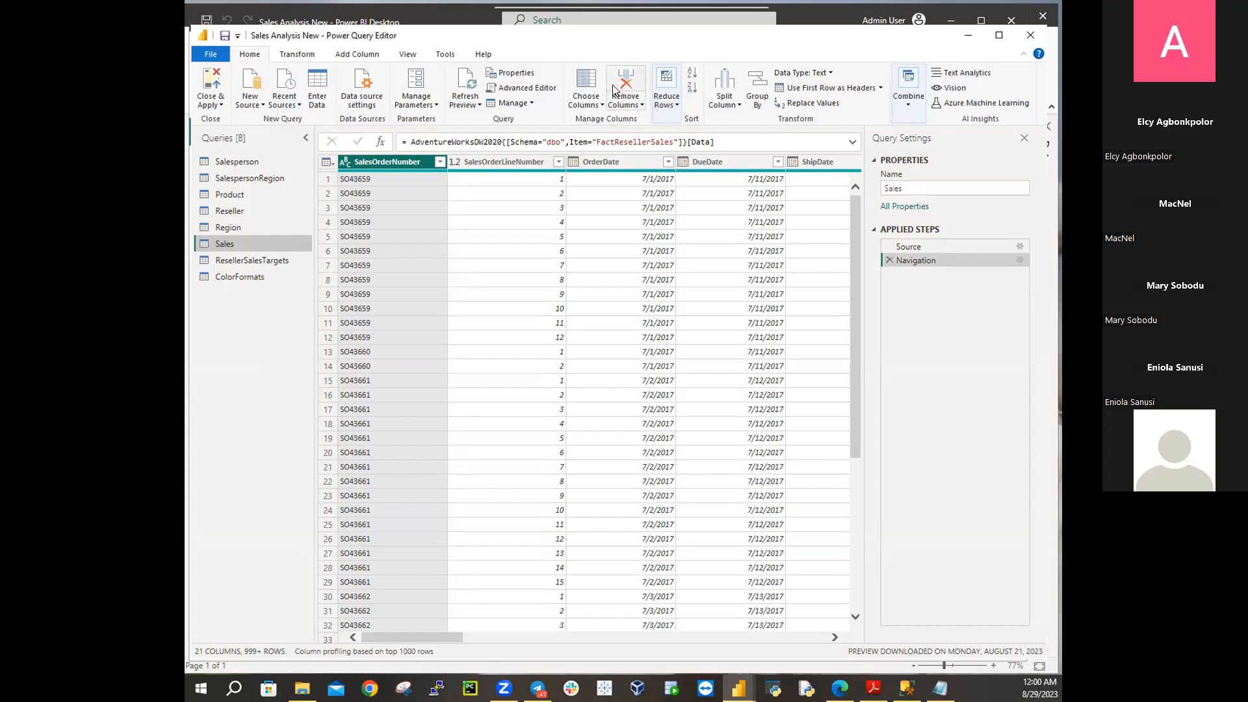
pyautogui.click(584, 86)
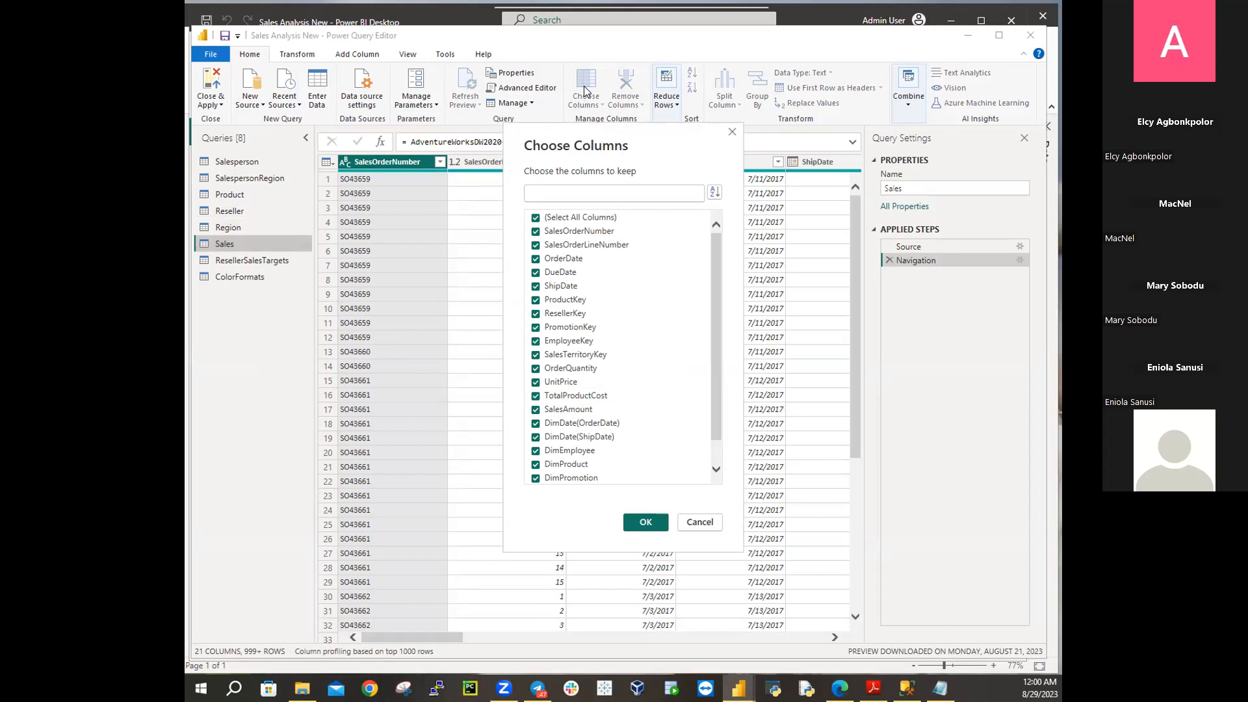
pyautogui.click(537, 216)
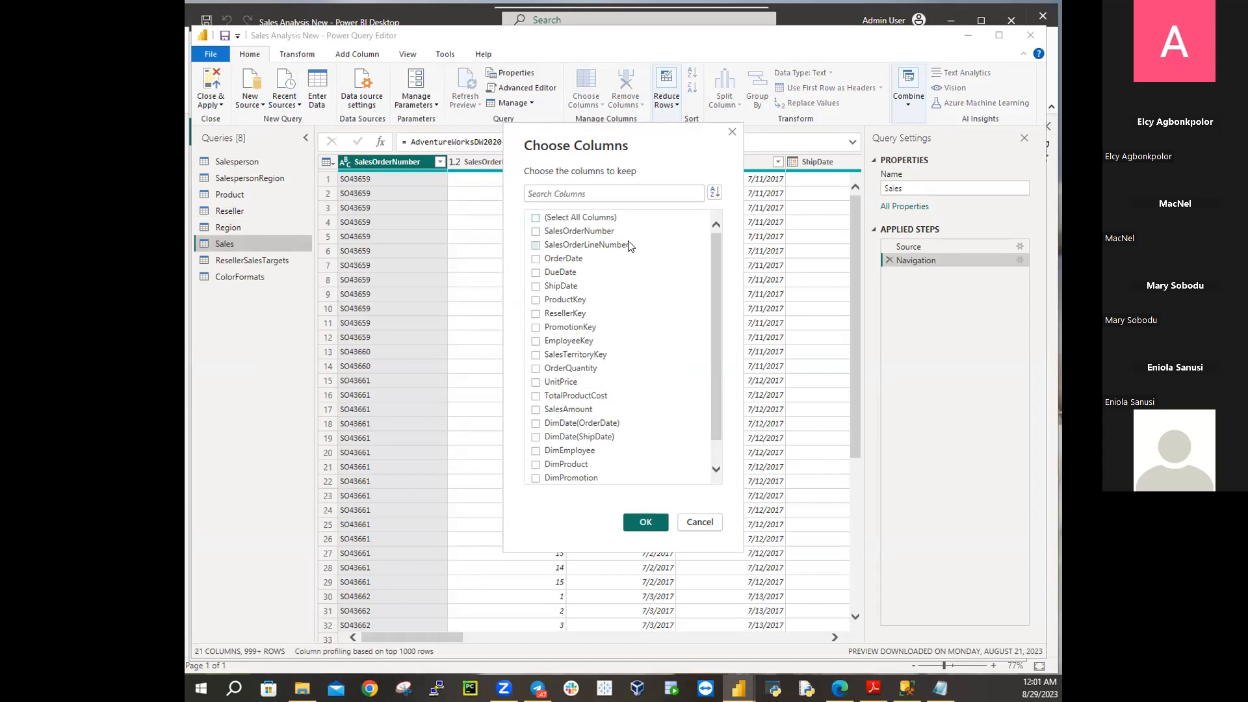
pyautogui.click(536, 232)
pyautogui.click(537, 260)
pyautogui.click(536, 302)
pyautogui.click(536, 314)
pyautogui.click(700, 524)
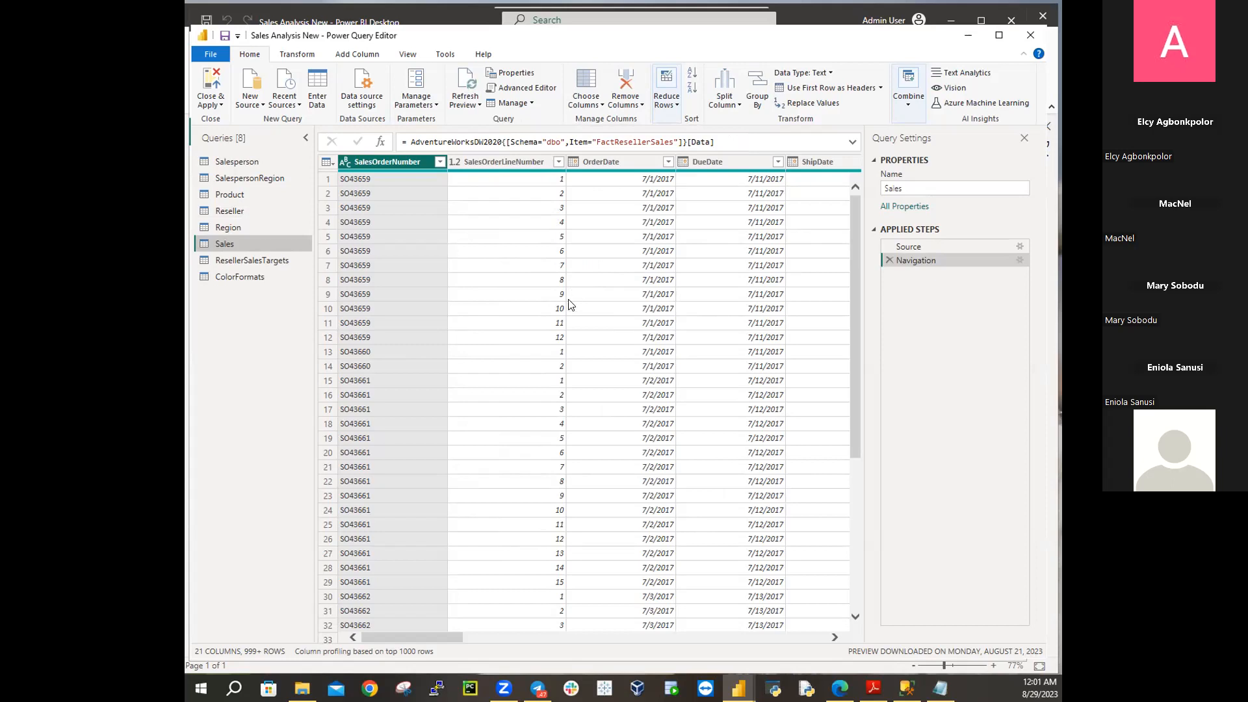
# Keep only SalesOrderNumber, OrderDate, ProductKey, ResellerKey, EmployeeKey, SalesTerritoryKey, OrderQuantity, UnitPrice, TotalProductCost, SalesAmount and DimProduct in the Sales query
pyautogui.click(584, 86)
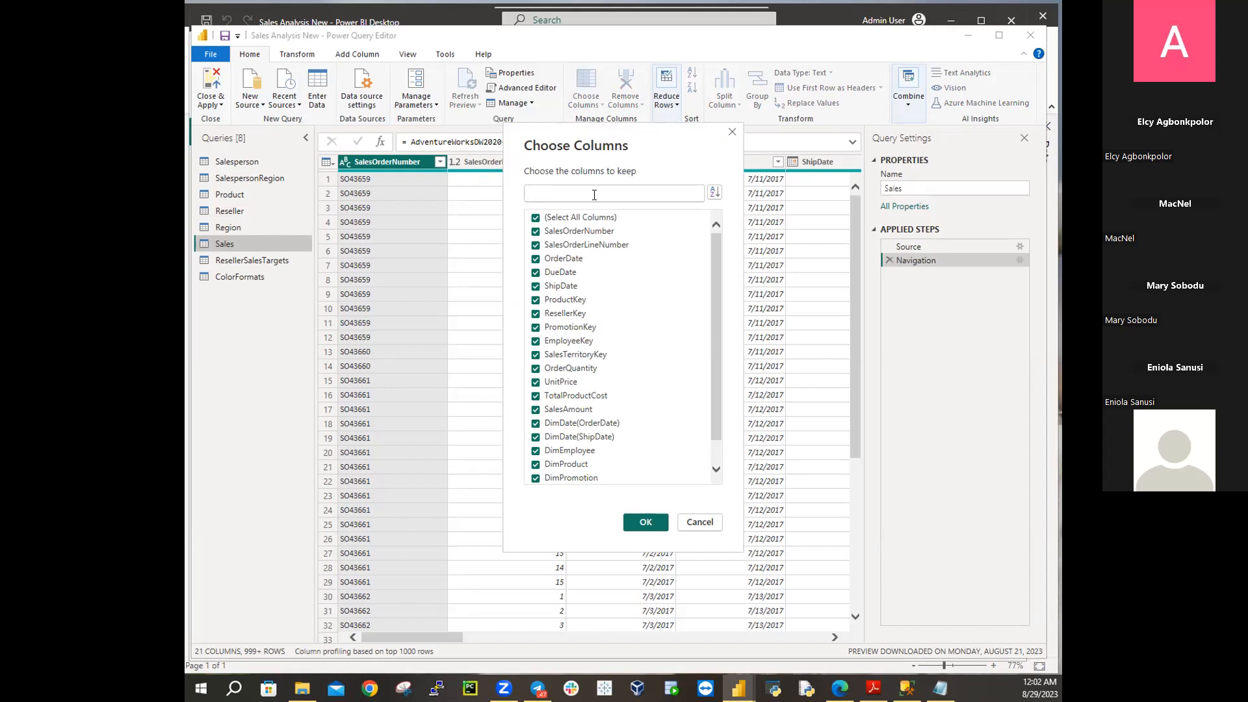
pyautogui.click(535, 219)
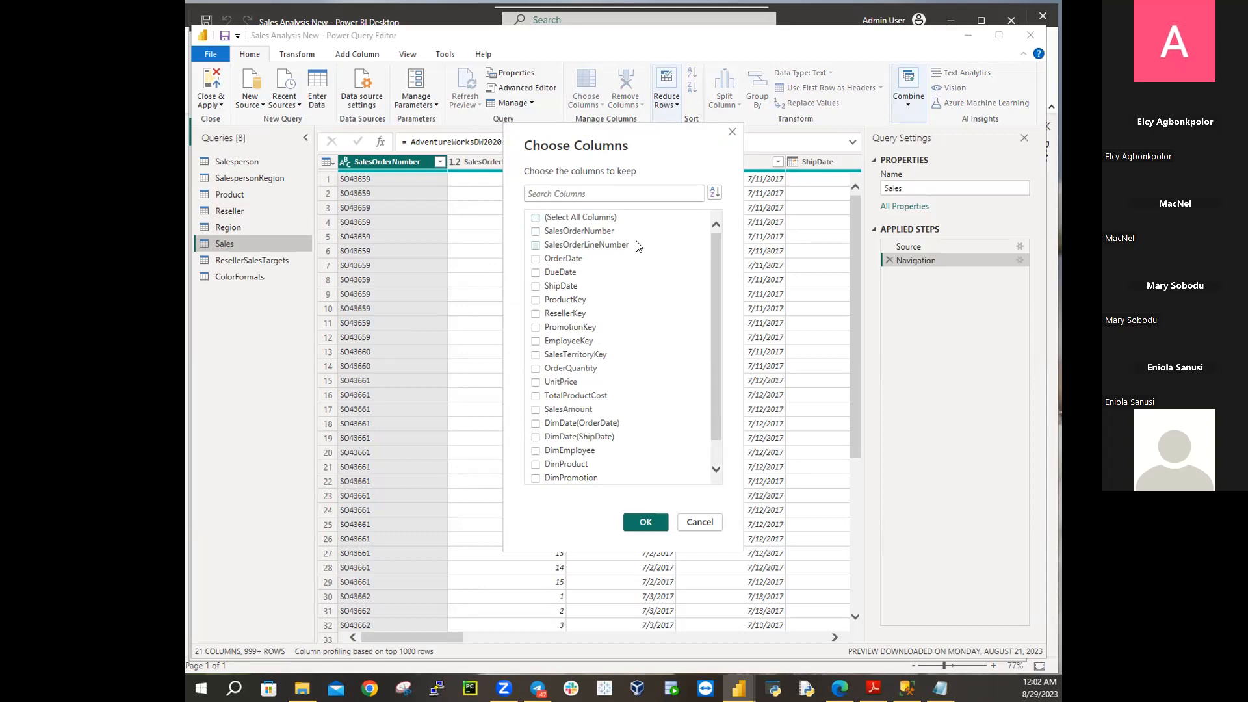
pyautogui.click(536, 233)
pyautogui.click(537, 260)
pyautogui.click(537, 301)
pyautogui.click(536, 314)
pyautogui.click(536, 341)
pyautogui.click(537, 357)
pyautogui.click(537, 368)
pyautogui.click(537, 396)
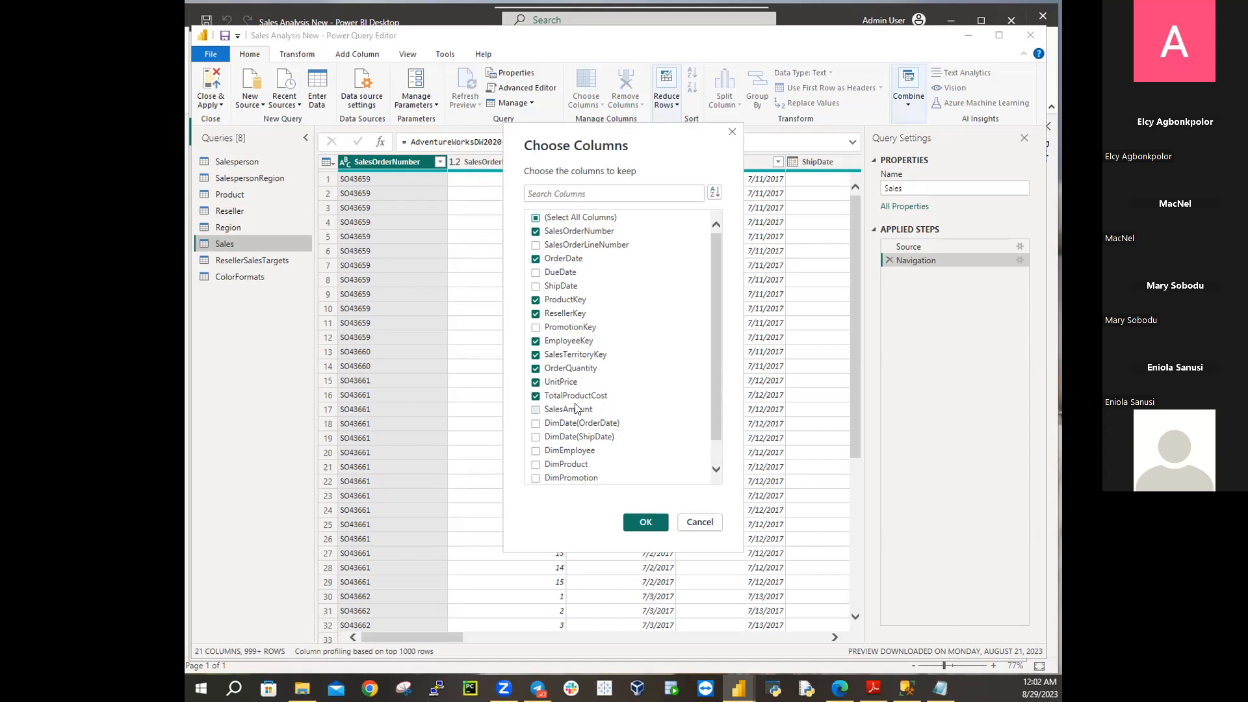
pyautogui.click(536, 410)
pyautogui.click(646, 524)
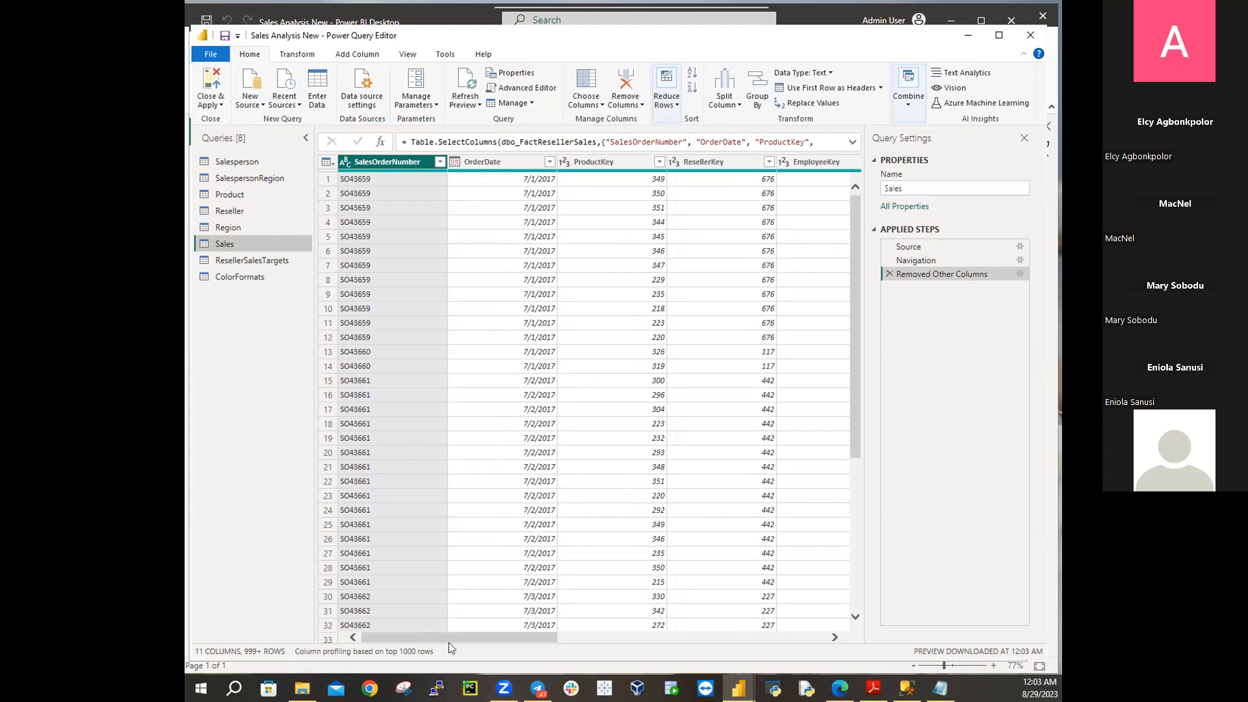
# Expand the DimProduct column of the Sales query to StandardCost only, without the original column name as prefix
pyautogui.moveTo(449, 642); pyautogui.dragTo(719, 642)
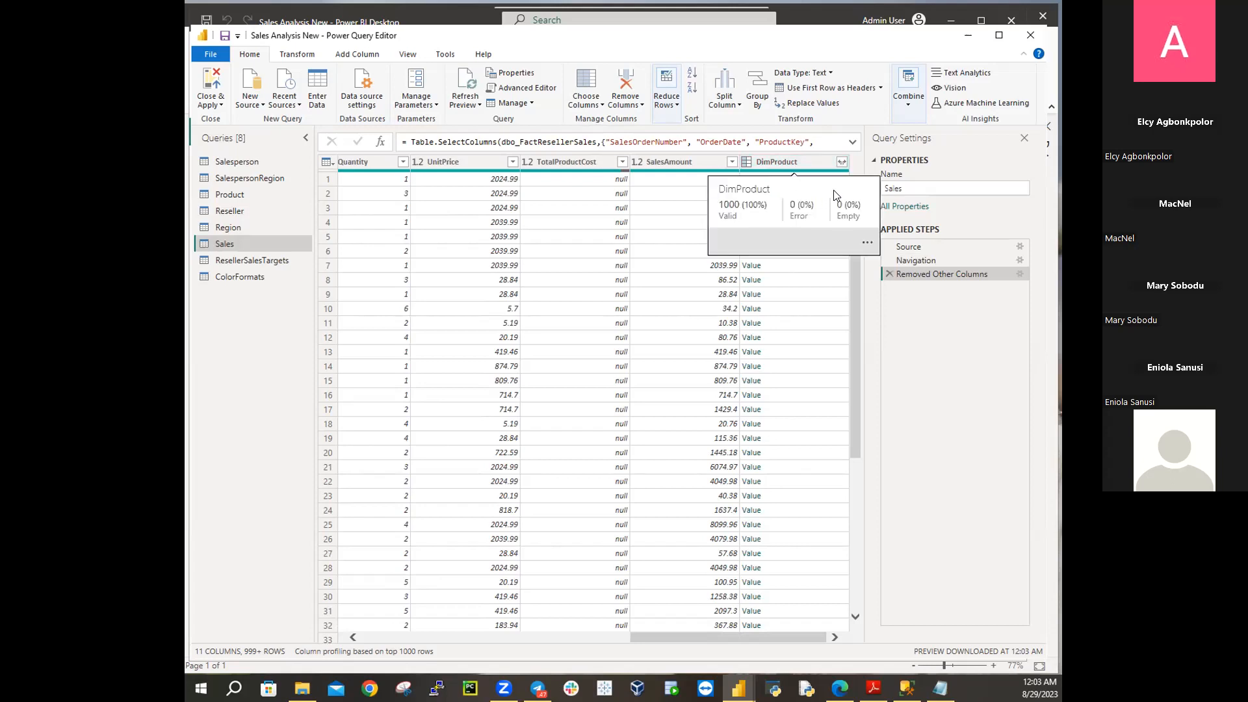
pyautogui.click(843, 163)
pyautogui.click(842, 162)
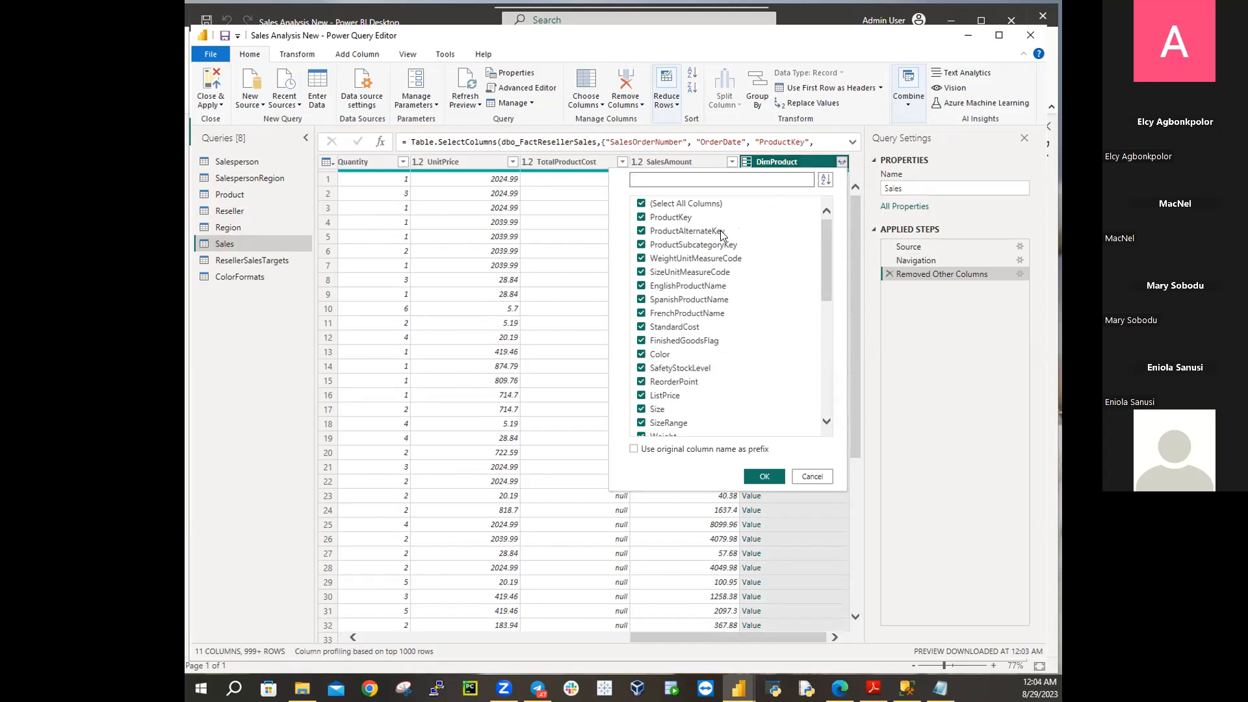
pyautogui.click(642, 204)
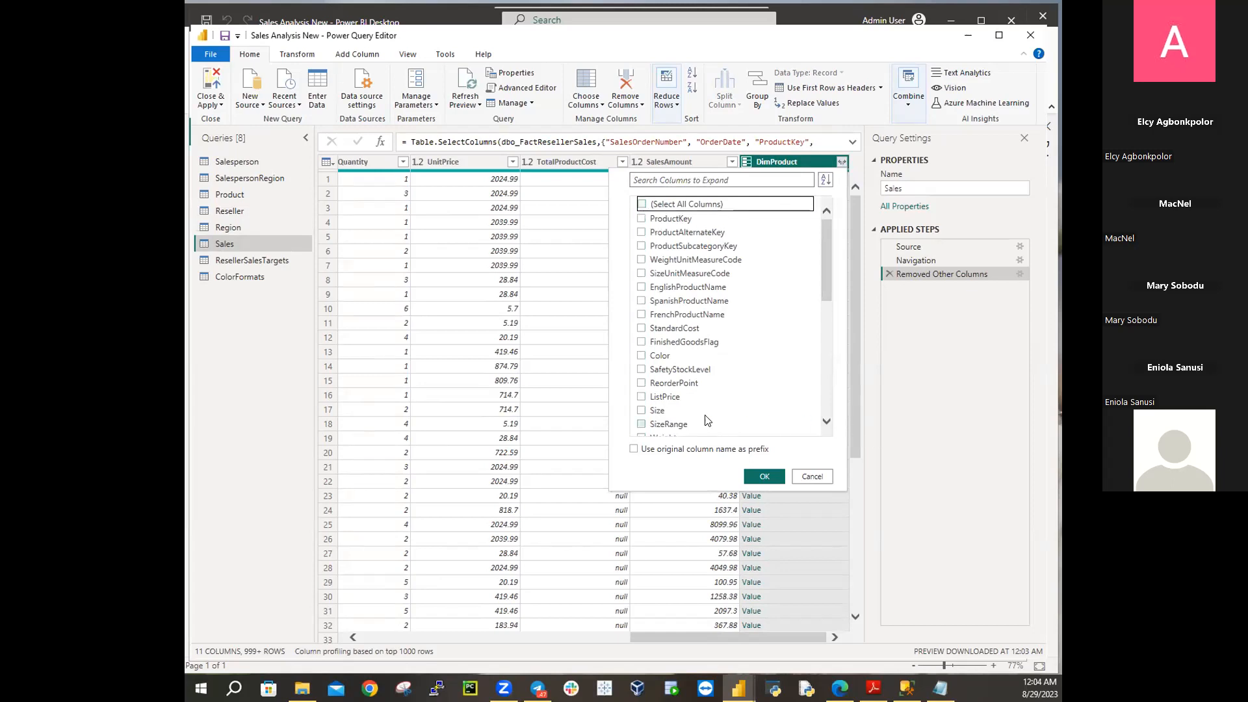
pyautogui.click(641, 328)
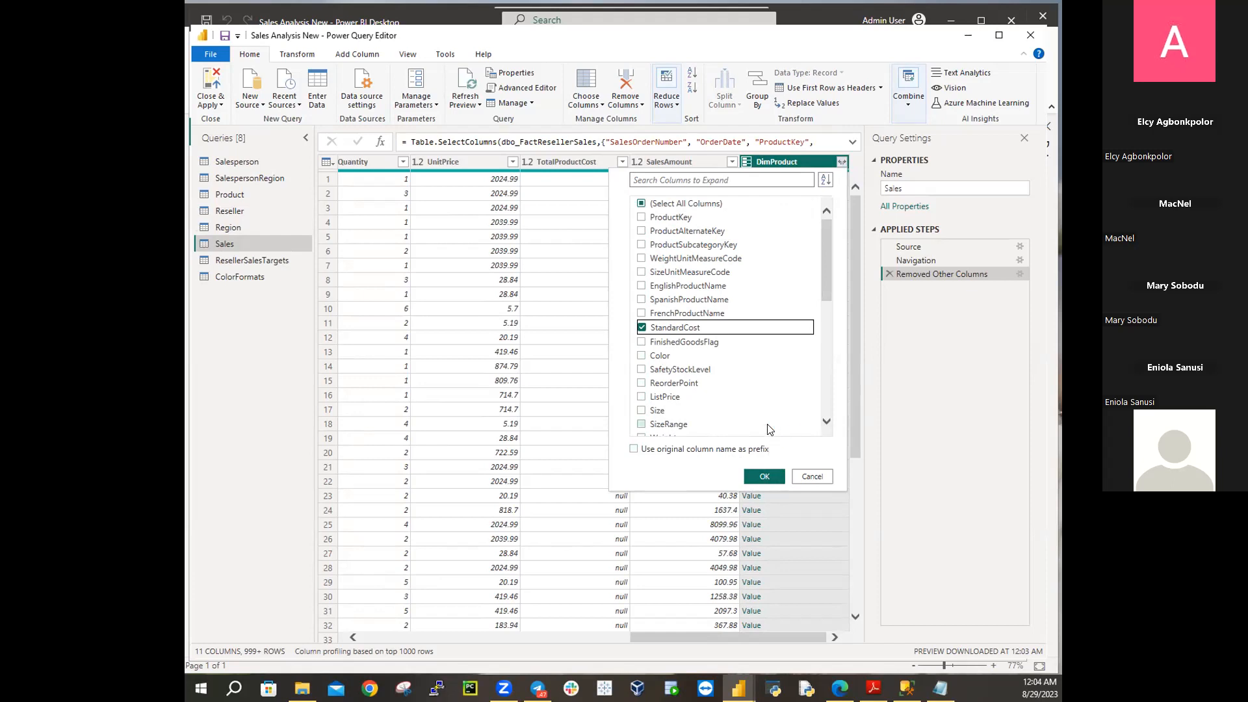
pyautogui.click(764, 478)
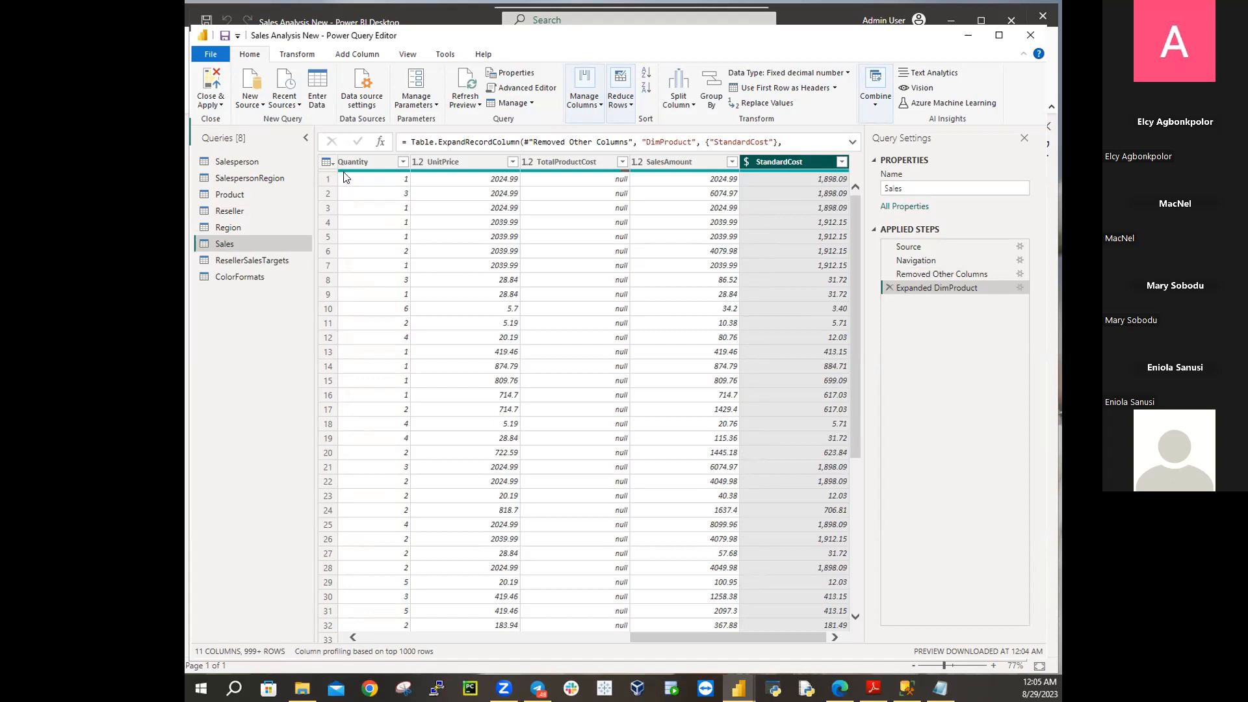
# Start a custom column in the Sales query and name it "Cost"
pyautogui.click(363, 57)
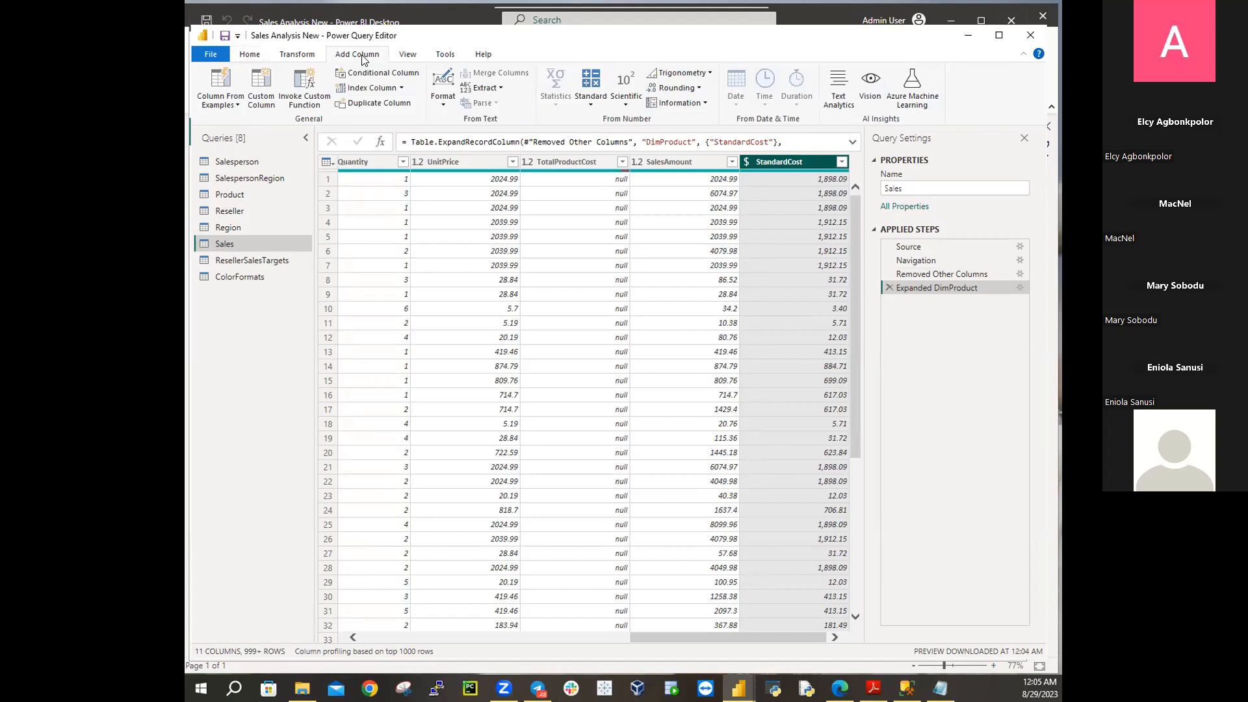
pyautogui.click(265, 94)
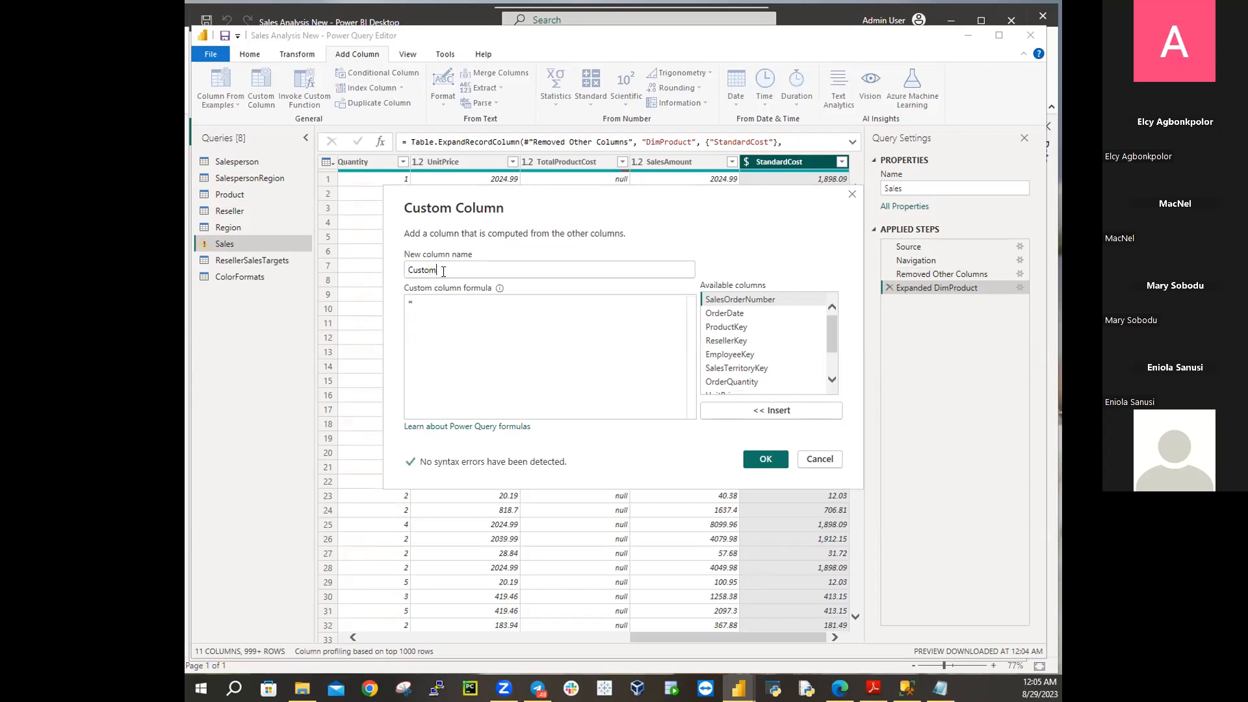
pyautogui.press('BackSpace')
pyautogui.press('BackSpace')
pyautogui.press('BackSpace')
pyautogui.press('BackSpace')
pyautogui.press('BackSpace')
pyautogui.press('BackSpace')
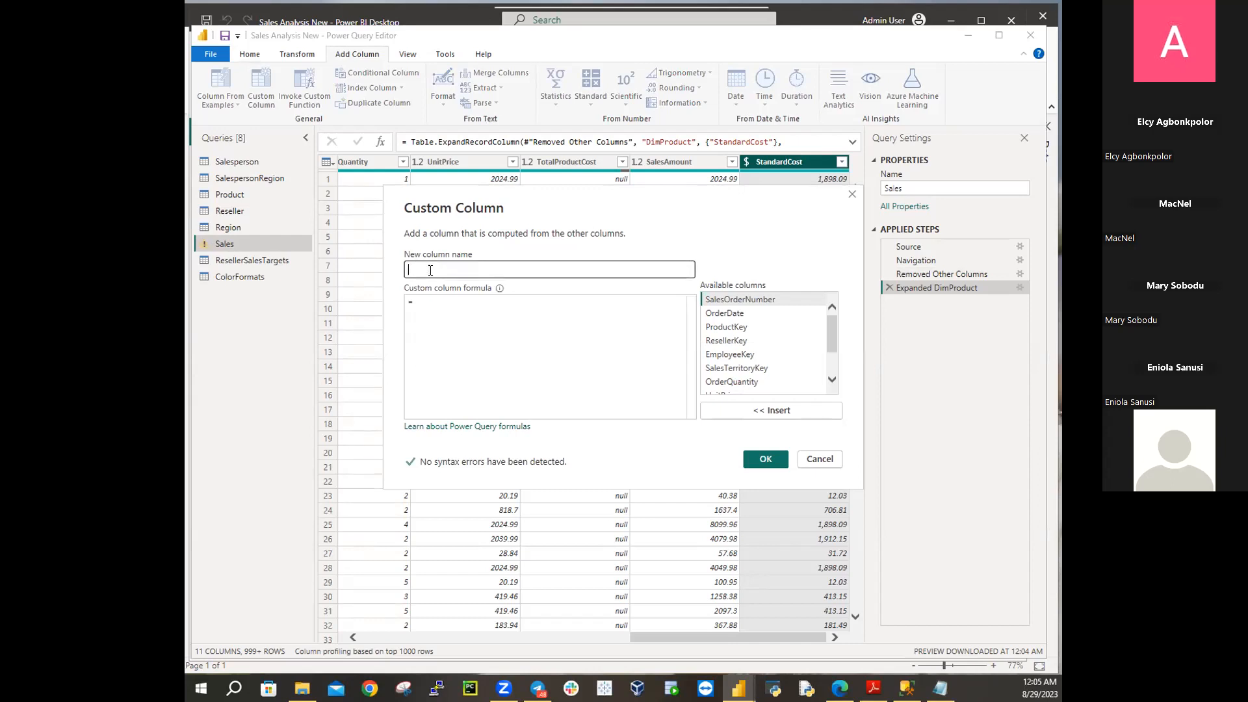
pyautogui.write('Cpst')
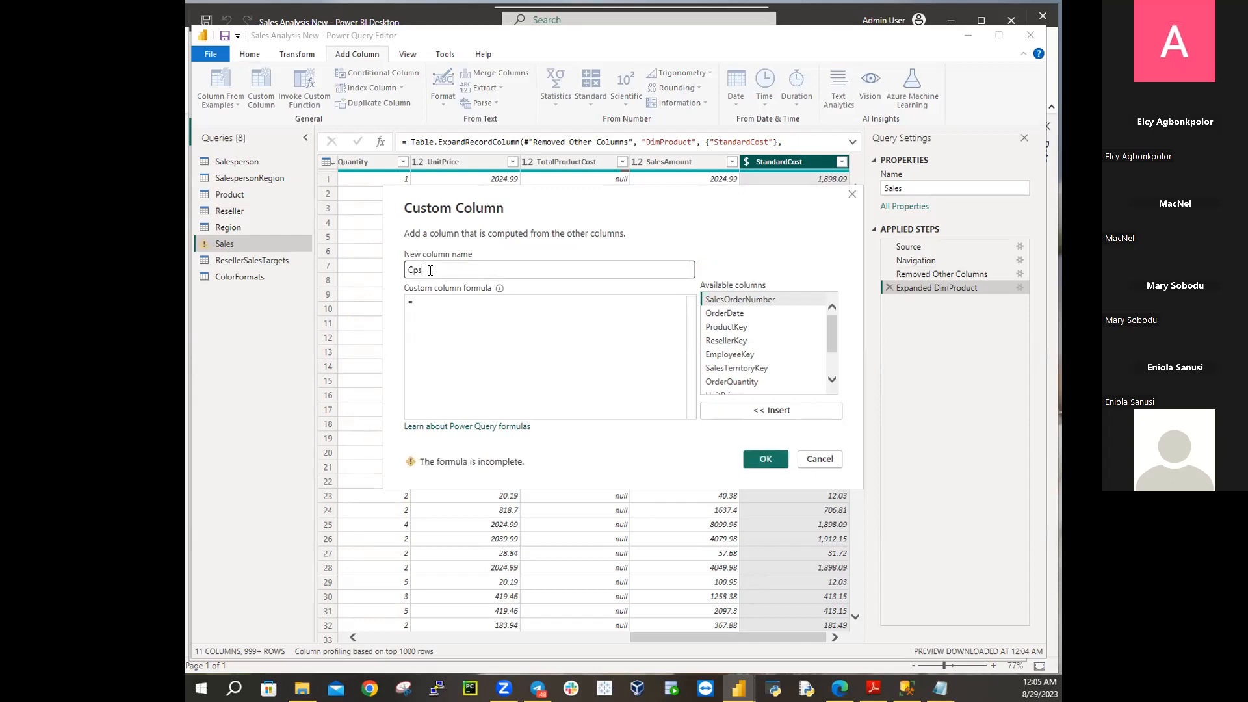
pyautogui.press('BackSpace')
pyautogui.press('BackSpace')
pyautogui.press('BackSpace')
pyautogui.write('ost')
# Begin the Cost column's formula with the condition "if [TotalProductCost] = null"
pyautogui.click(429, 300)
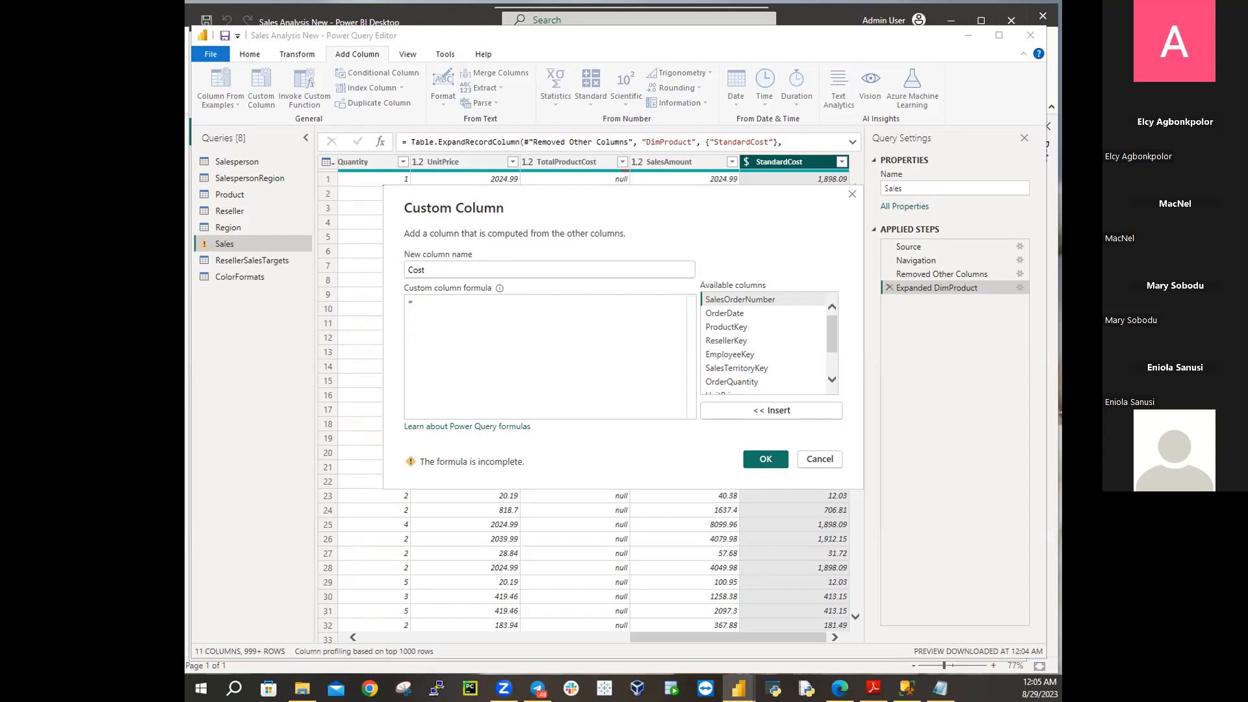
pyautogui.write('if')
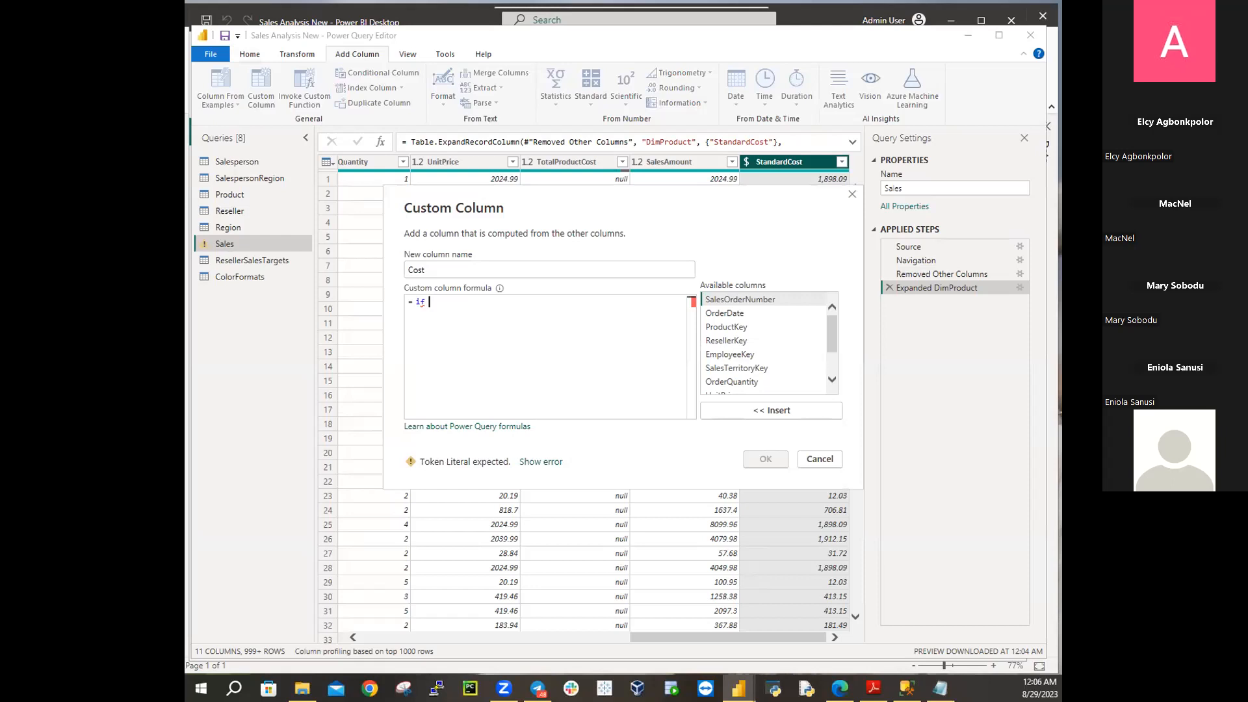
pyautogui.write(' {')
pyautogui.press('BackSpace')
pyautogui.write('[')
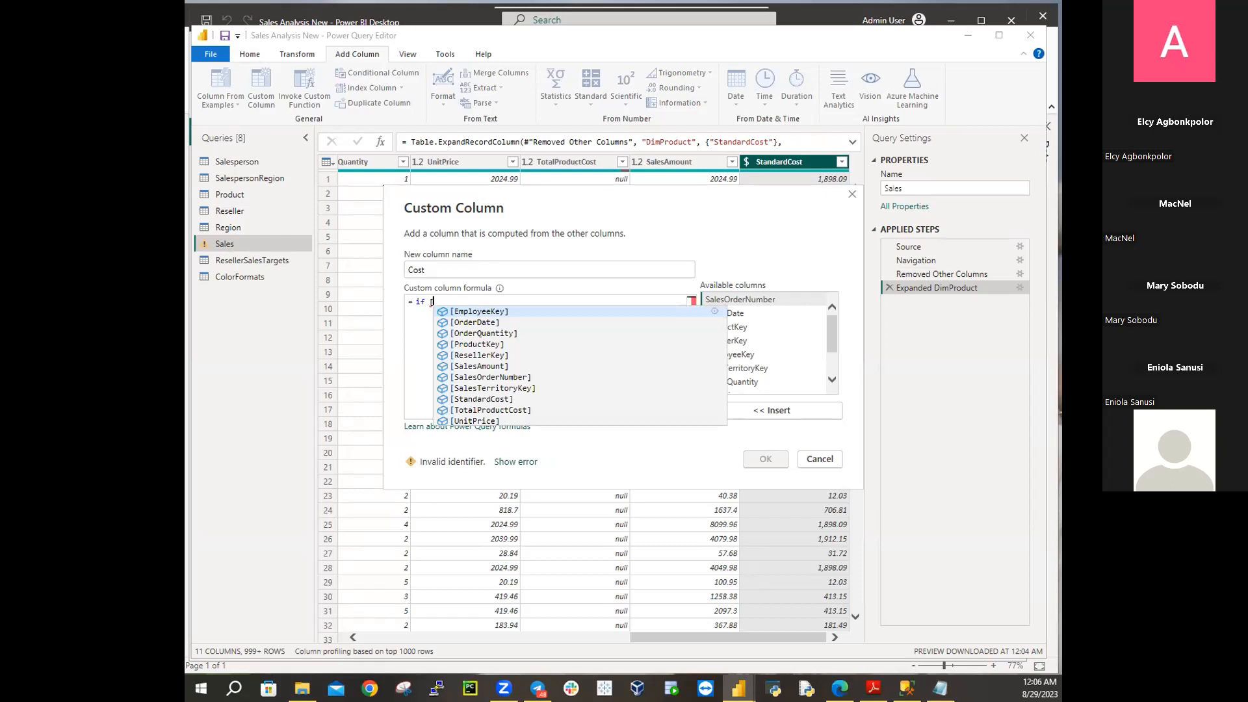
pyautogui.write('Tota')
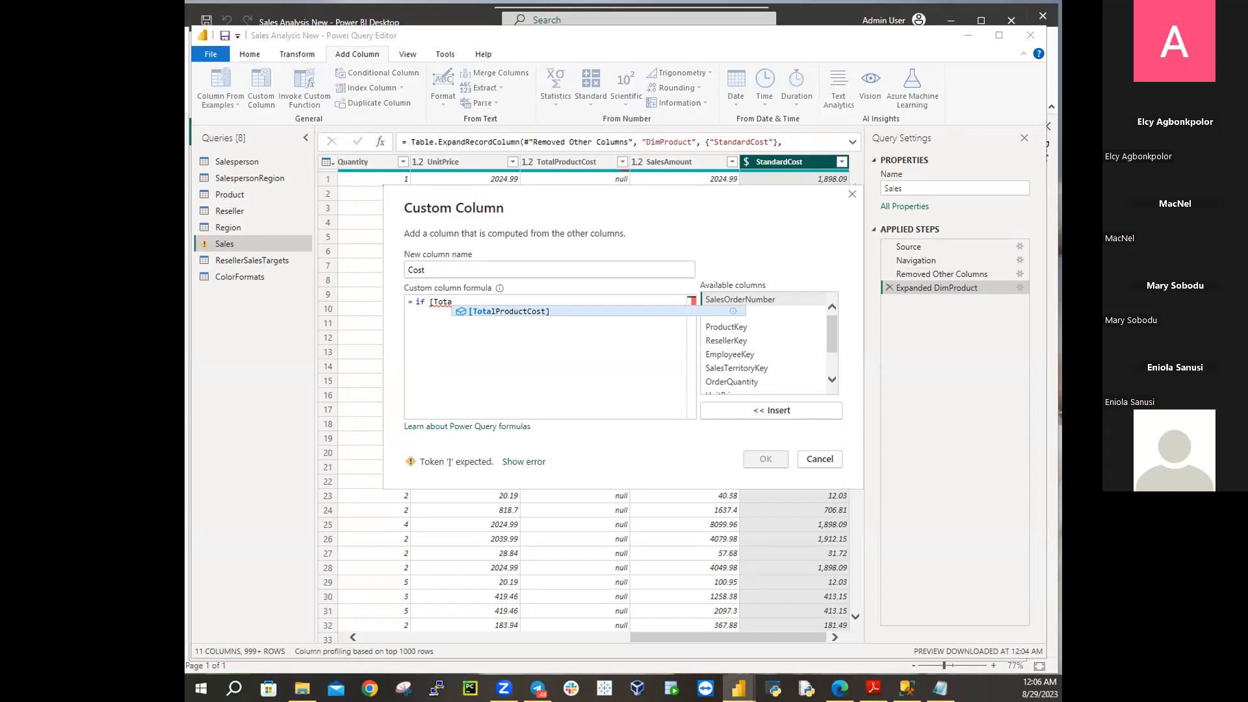
pyautogui.click(503, 312)
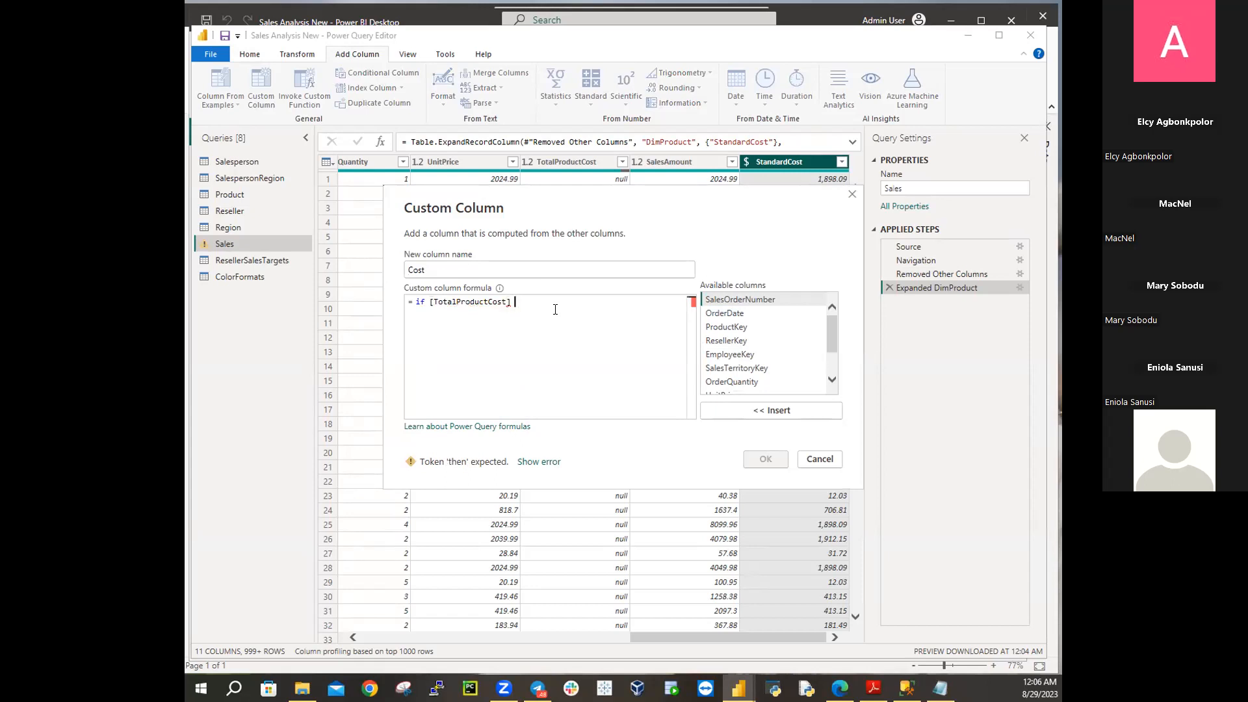
pyautogui.write('= ')
pyautogui.write('n')
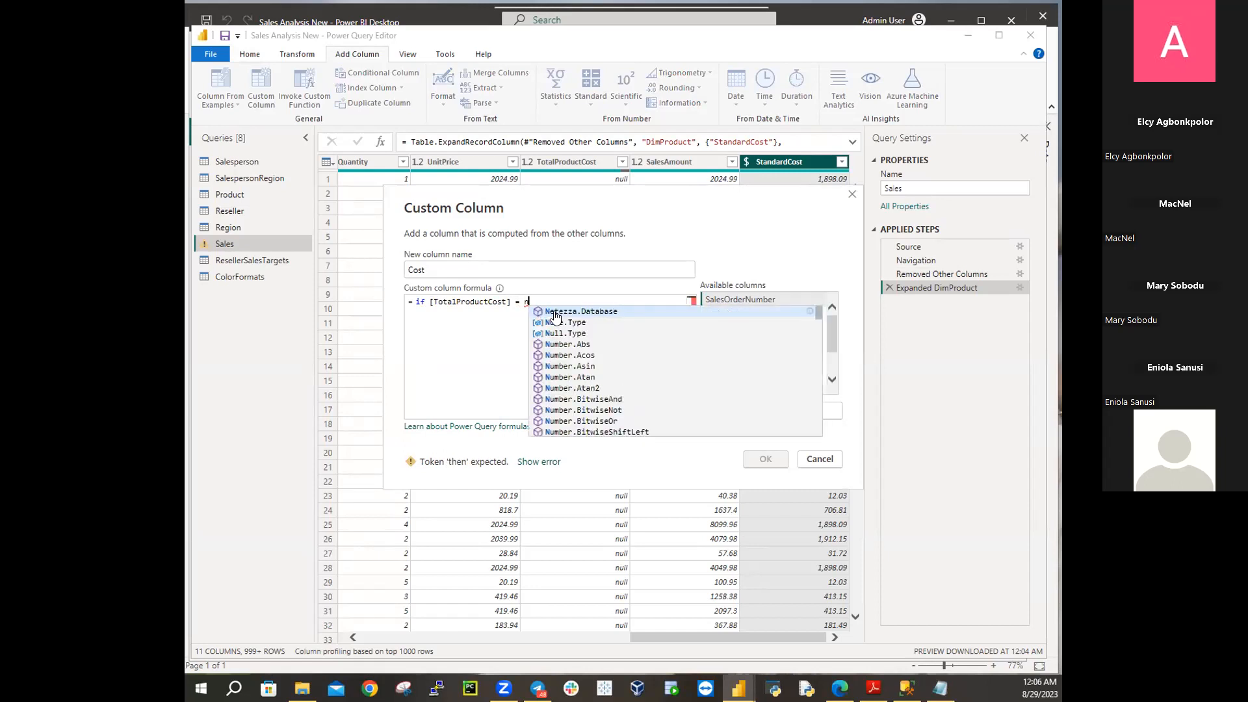
pyautogui.write('ull')
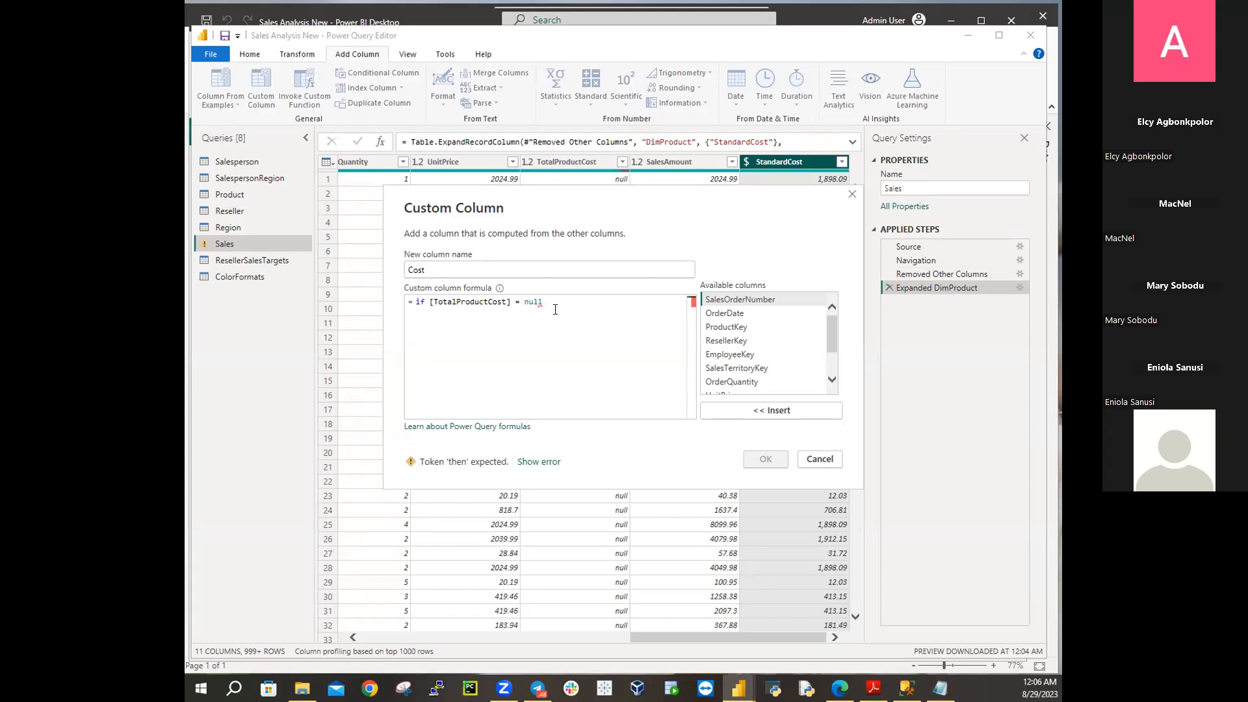
# Continue the Cost formula with the true branch "then [OrderQuantity] * [StandardCost]"
pyautogui.write('then [order')
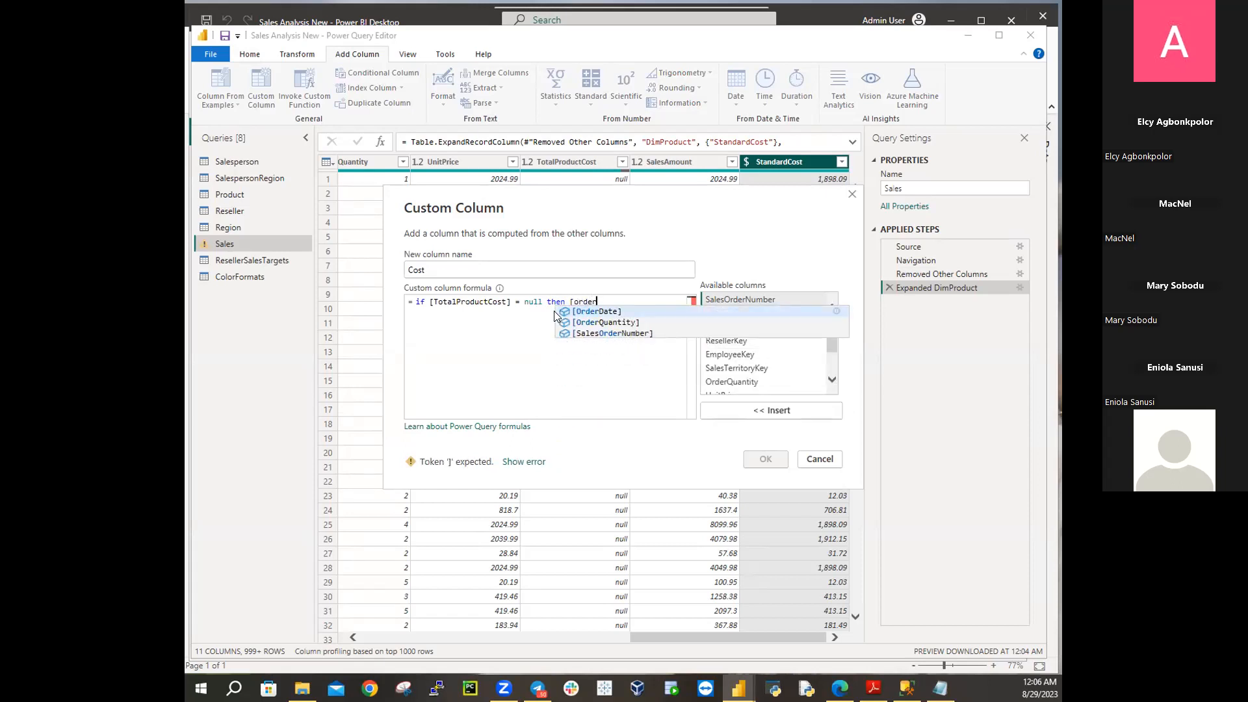
pyautogui.click(587, 322)
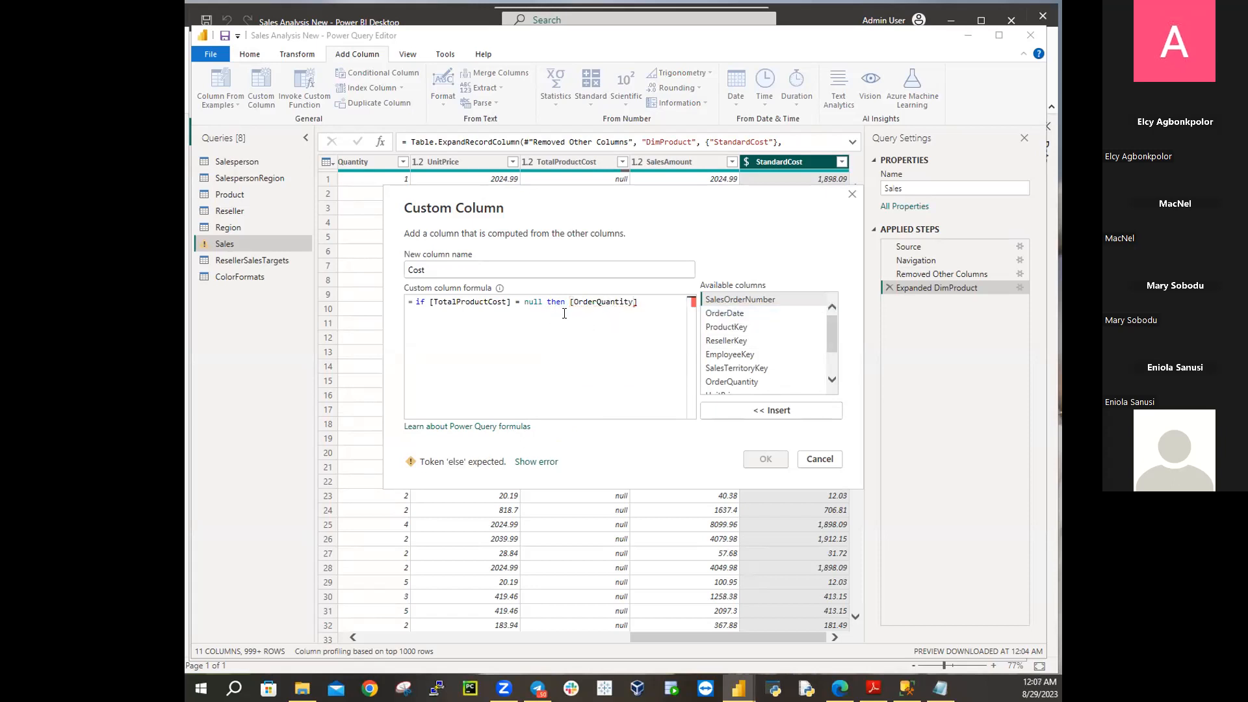
pyautogui.write('* [')
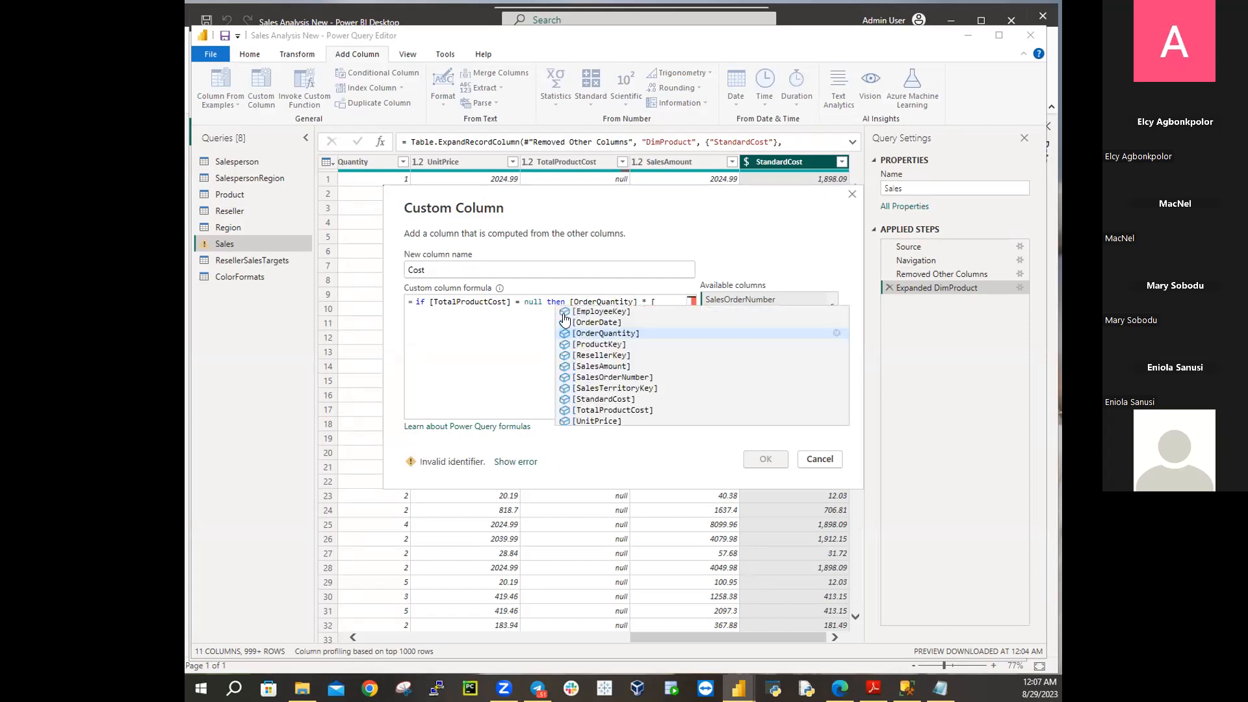
pyautogui.write('Sts')
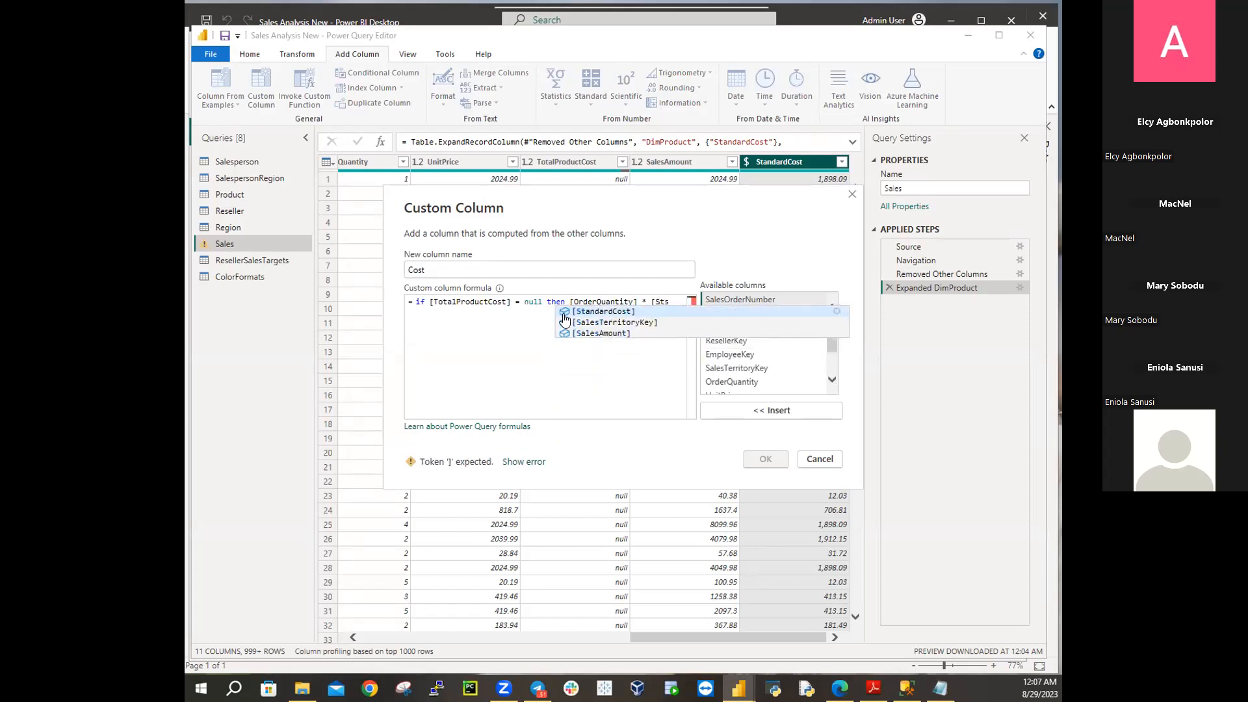
pyautogui.click(603, 312)
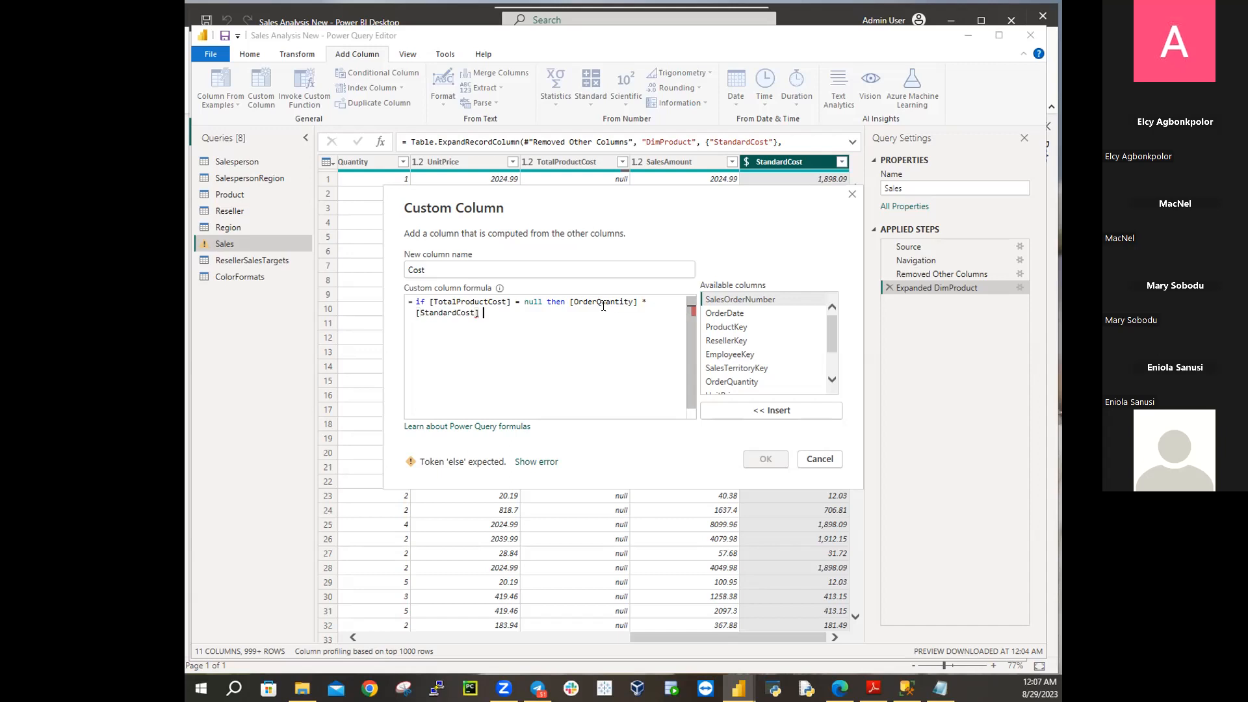
# Complete the Cost formula with the fallback branch "else [TotalProductCost]"
pyautogui.write('elese')
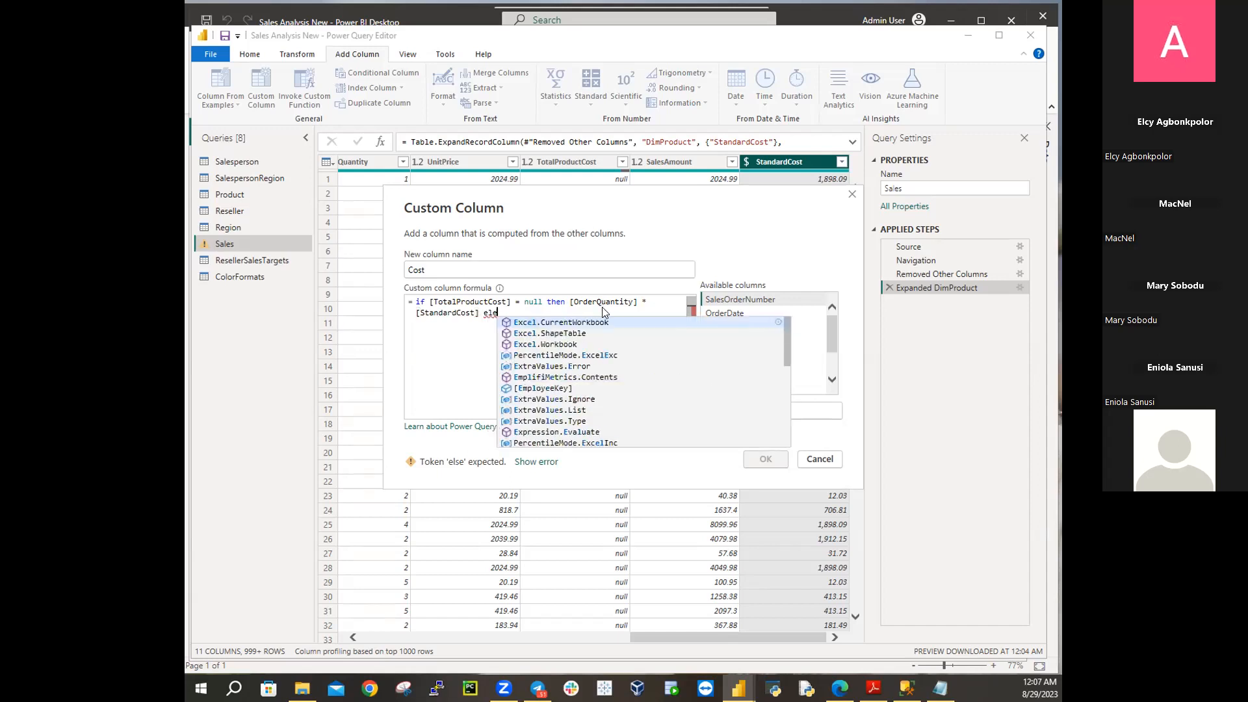
pyautogui.press('BackSpace')
pyautogui.press('BackSpace')
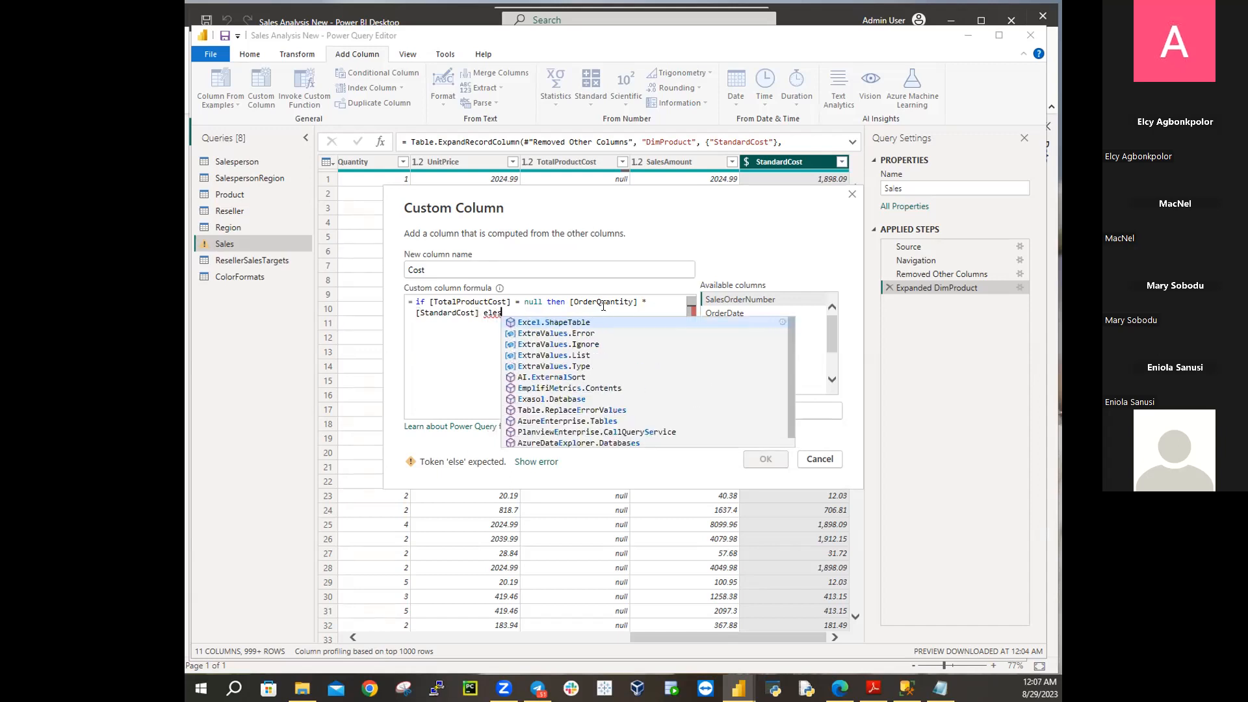
pyautogui.write('e')
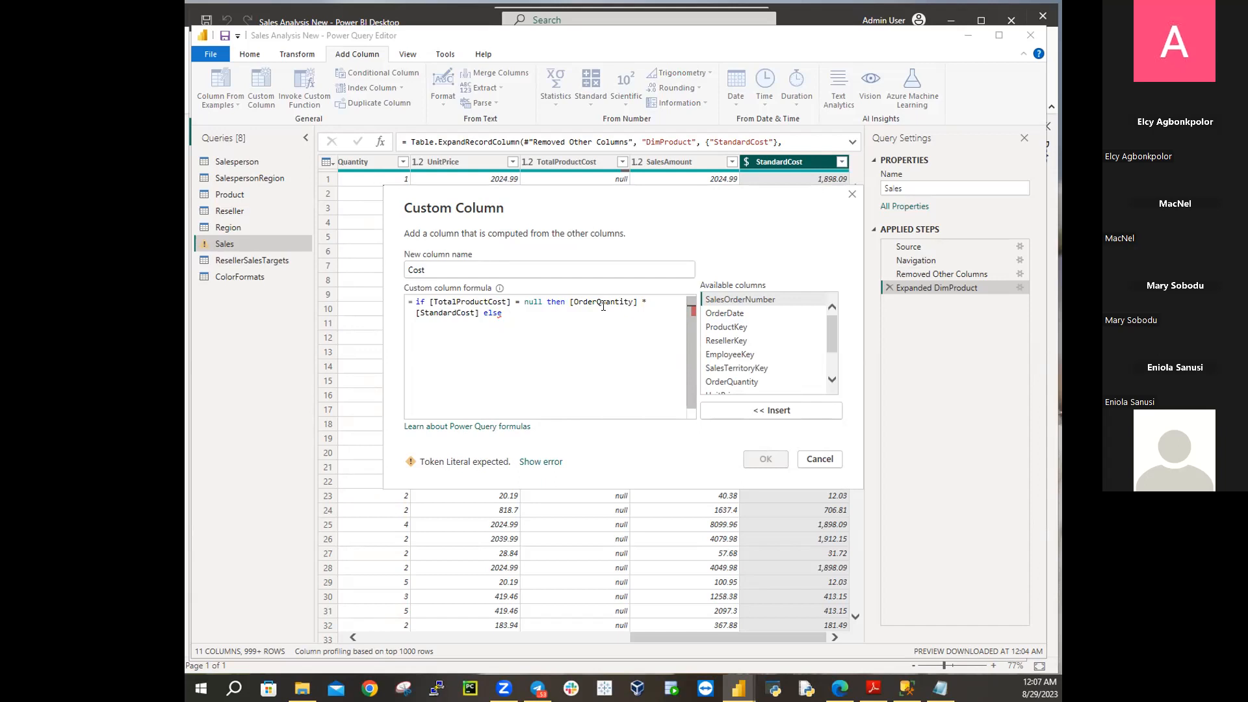
pyautogui.write('[')
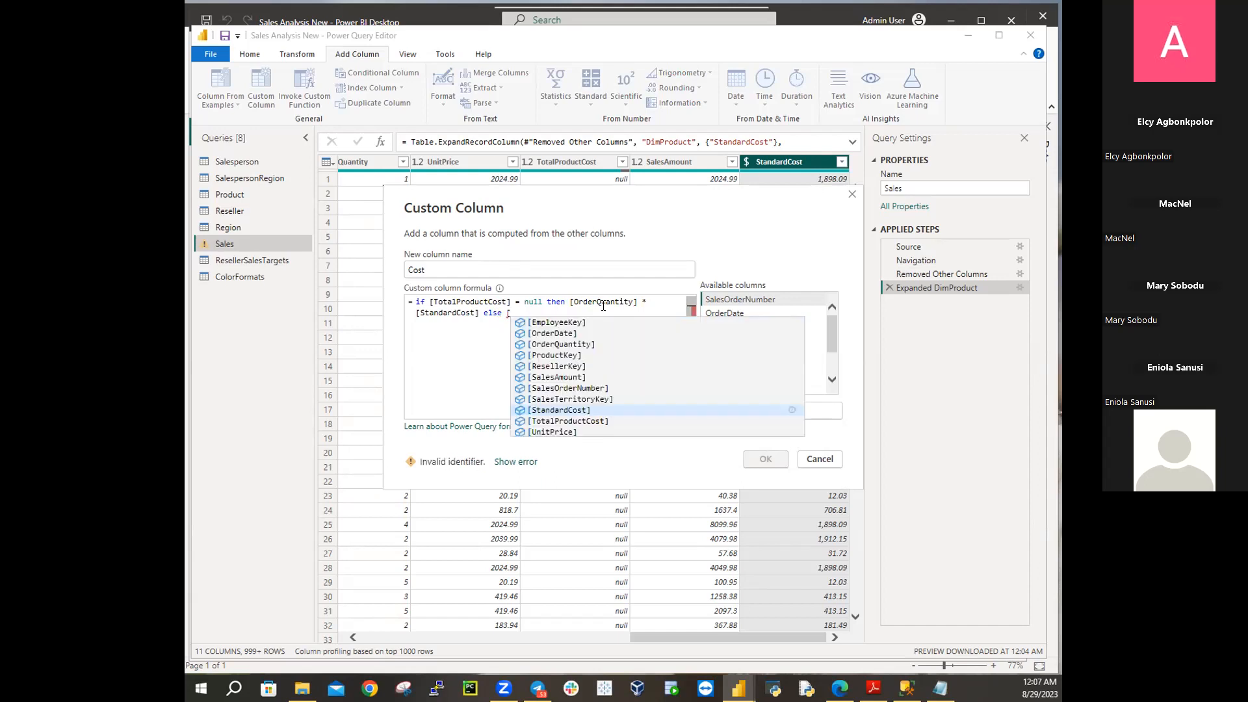
pyautogui.write('T')
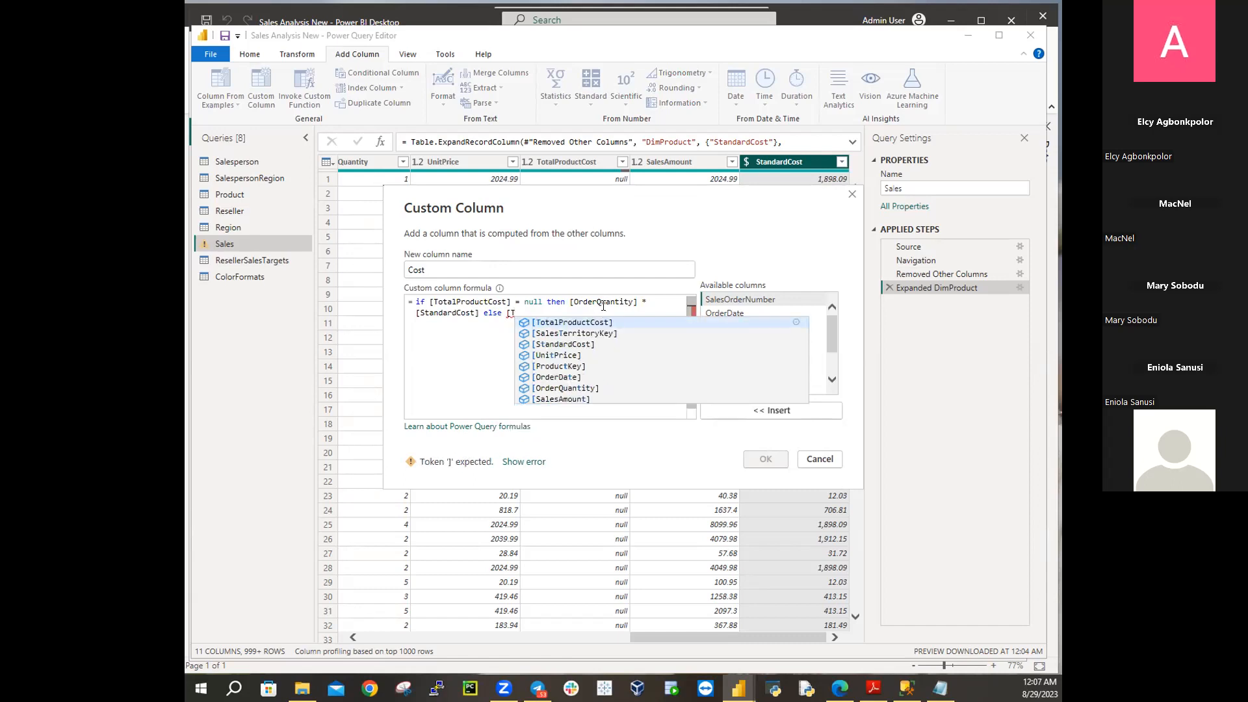
pyautogui.write('ota')
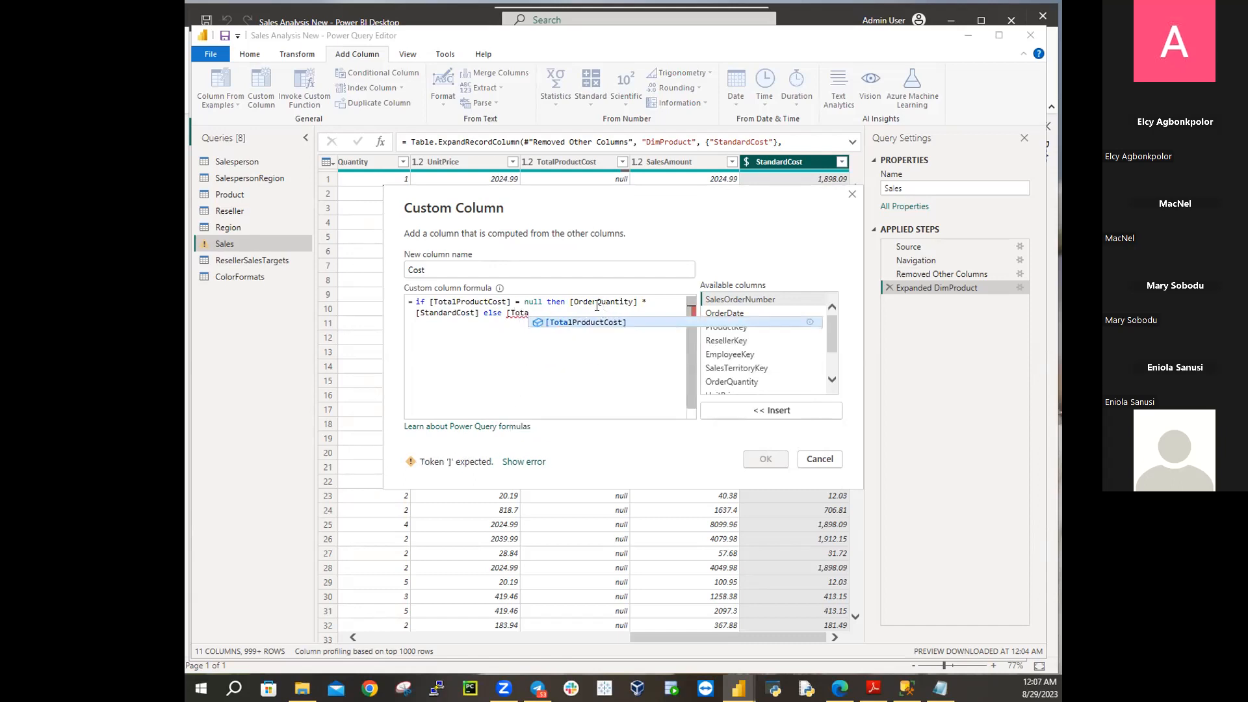
pyautogui.click(593, 322)
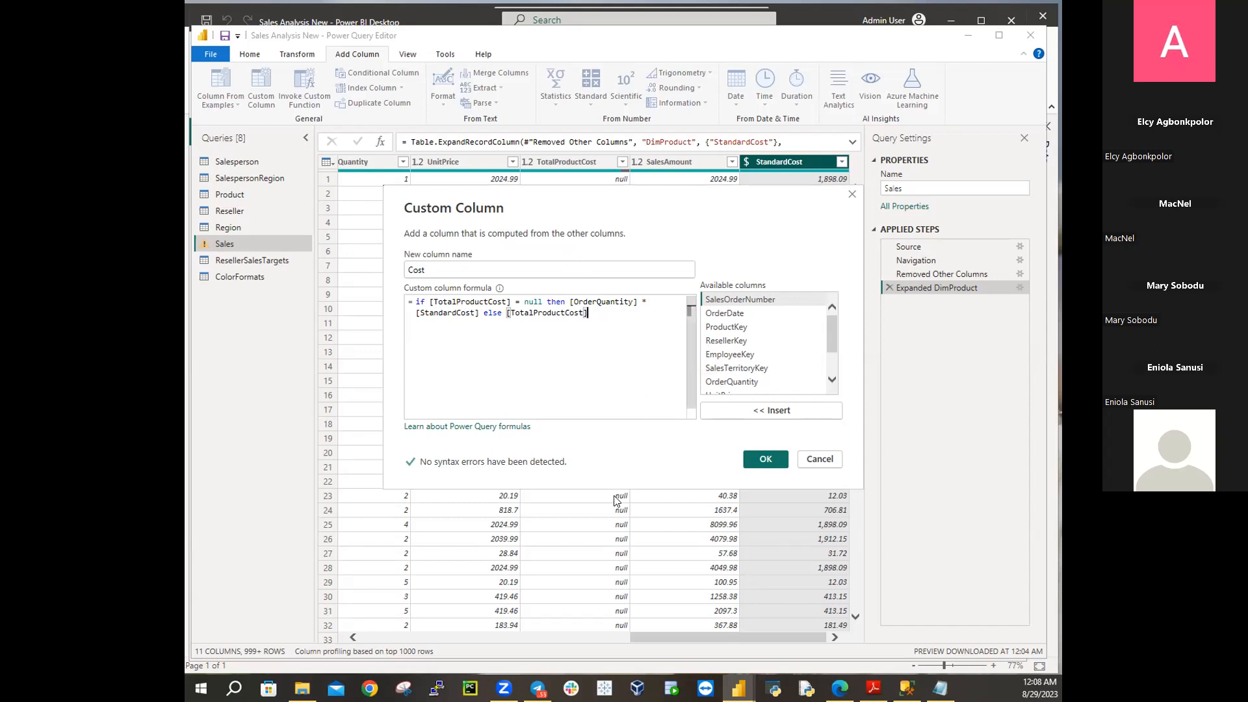
# Confirm the Cost custom column and delete its Added Custom step from the Sales query
pyautogui.click(762, 459)
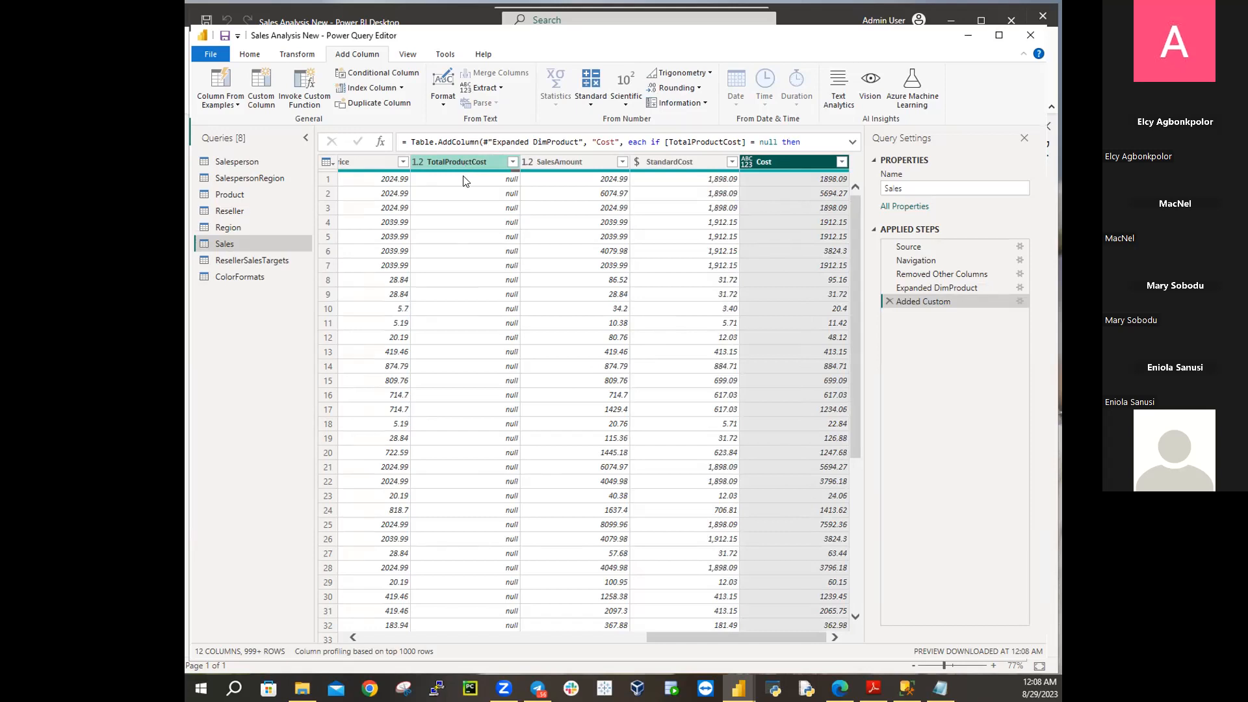
pyautogui.moveTo(664, 638); pyautogui.dragTo(777, 631)
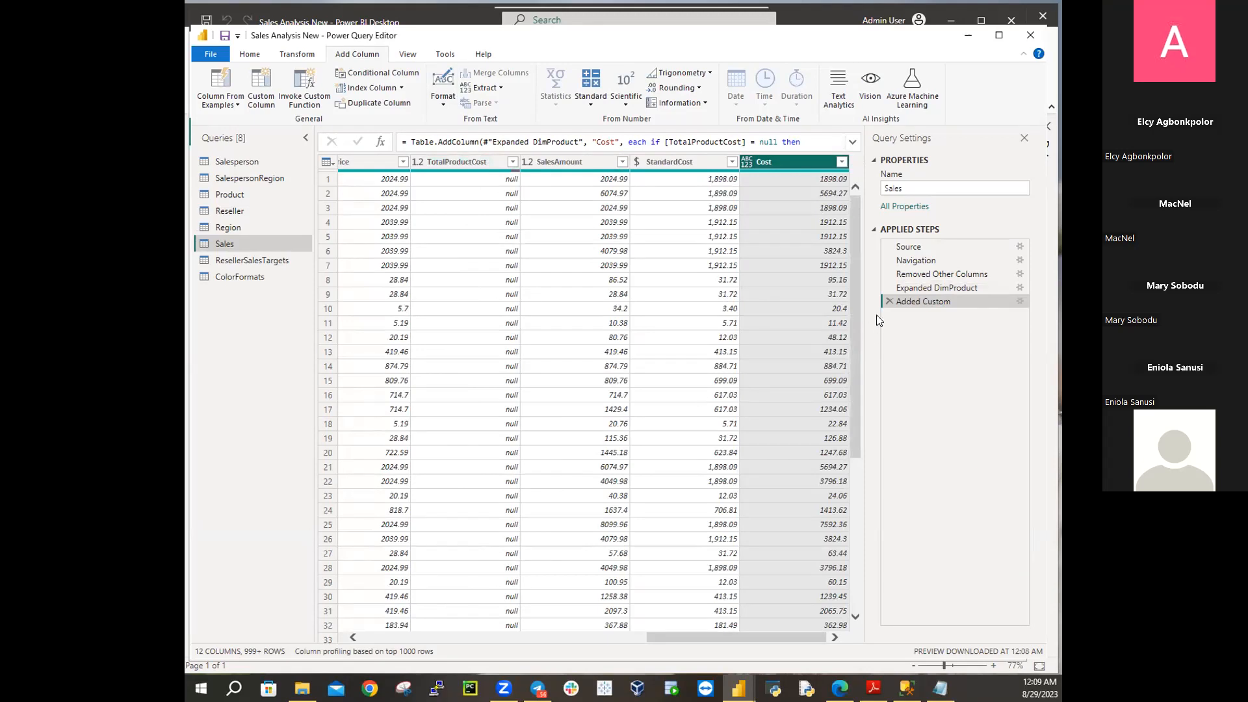
pyautogui.click(890, 302)
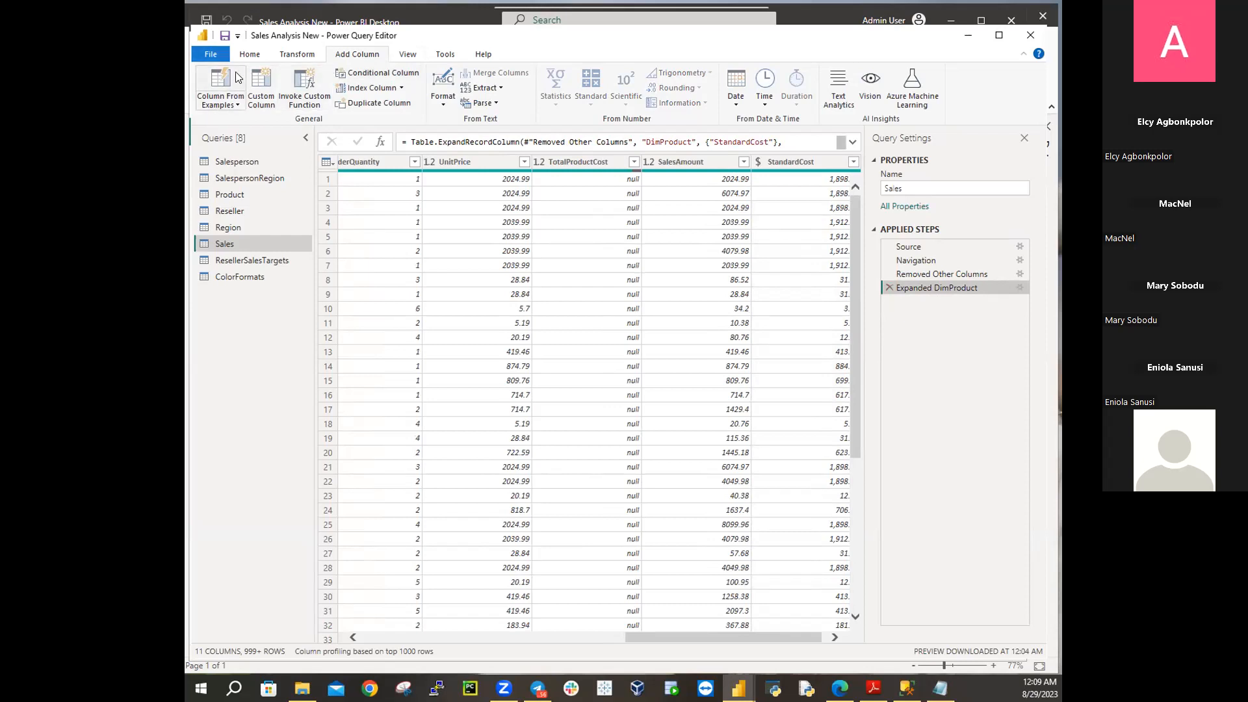
# Start a new custom column in the Sales query and name it "Cost"
pyautogui.click(245, 58)
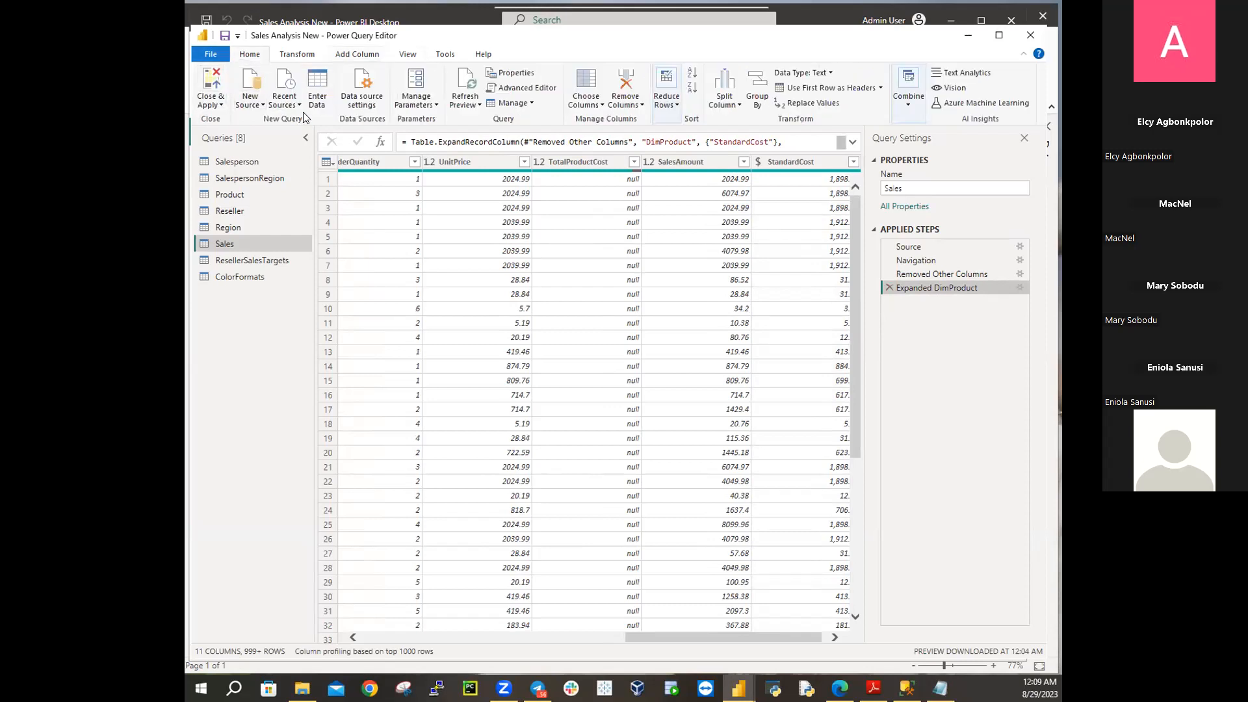
pyautogui.click(348, 54)
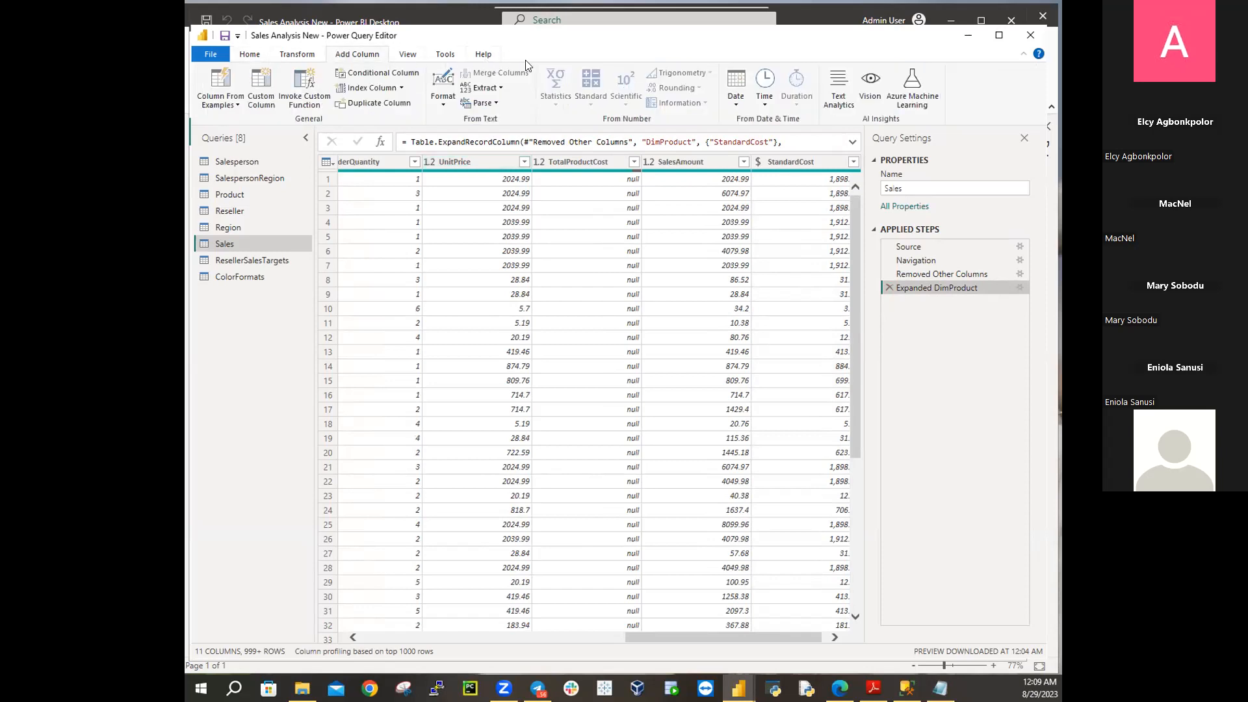
pyautogui.click(260, 93)
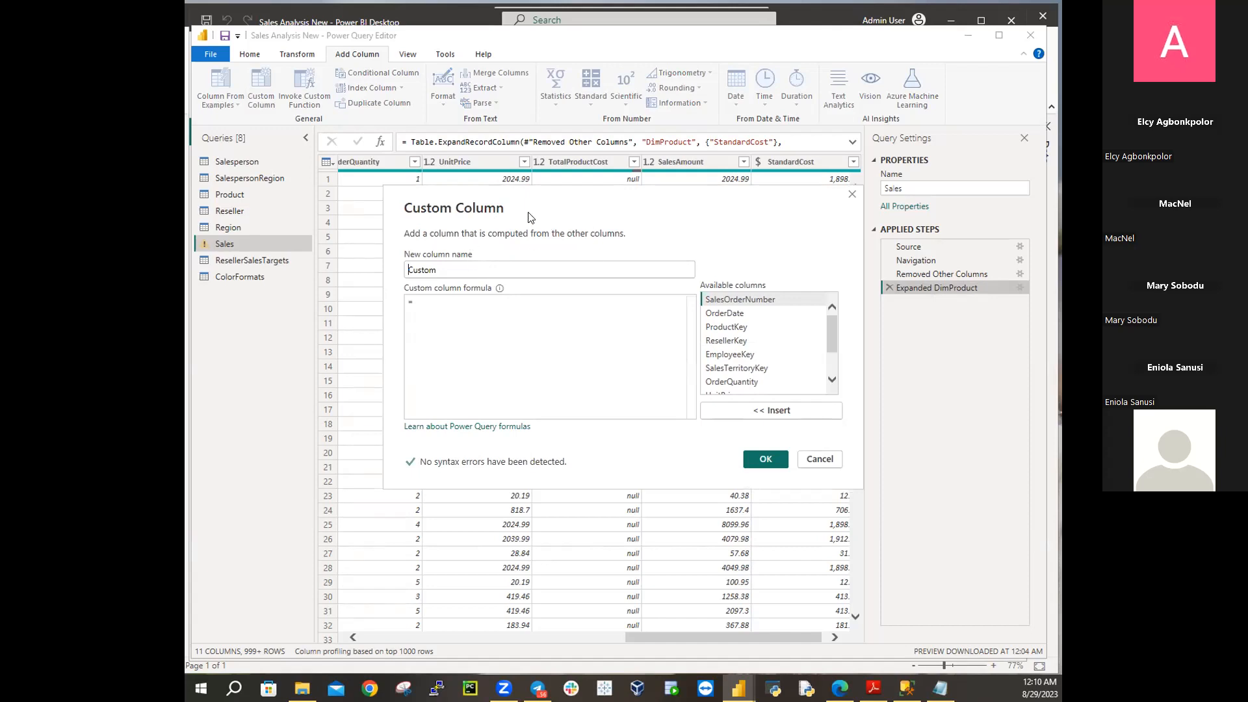
pyautogui.click(455, 270)
pyautogui.press('BackSpace')
pyautogui.press('BackSpace')
pyautogui.press('BackSpace')
pyautogui.press('BackSpace')
pyautogui.press('BackSpace')
pyautogui.write('ost')
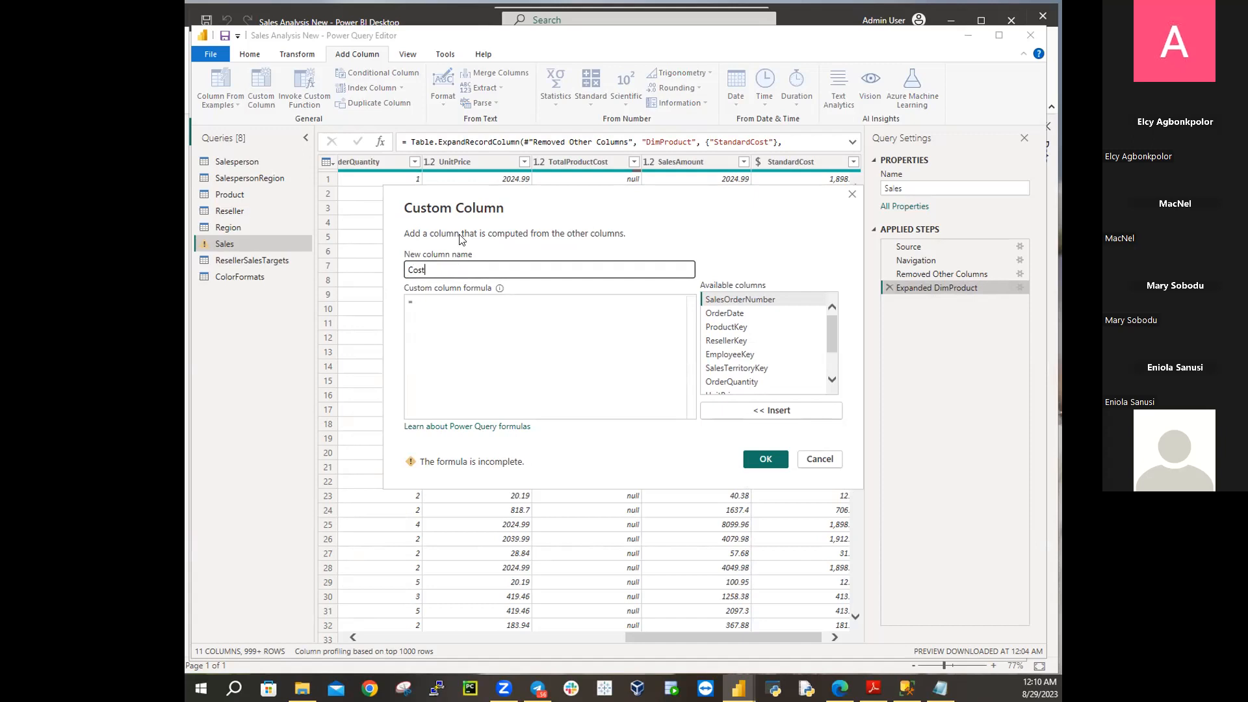
# Enter the condition "if [TotalProductCost] = null" at the start of the Cost formula
pyautogui.click(425, 305)
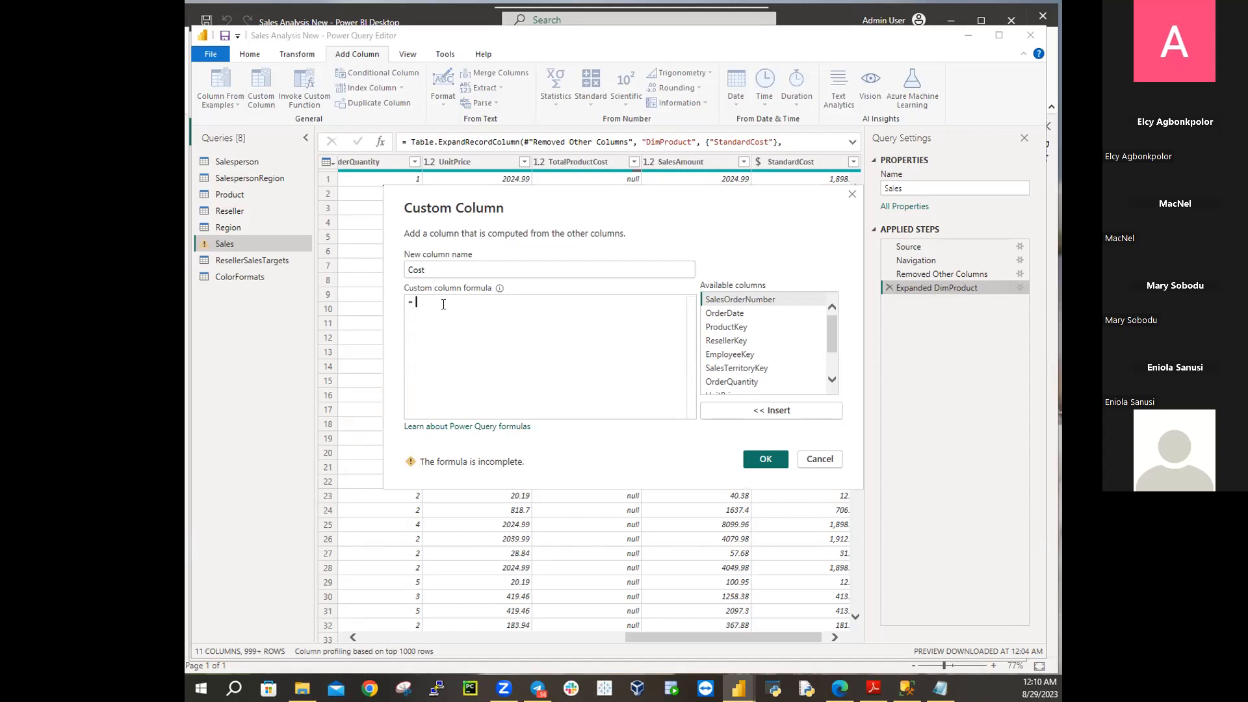
pyautogui.write('if')
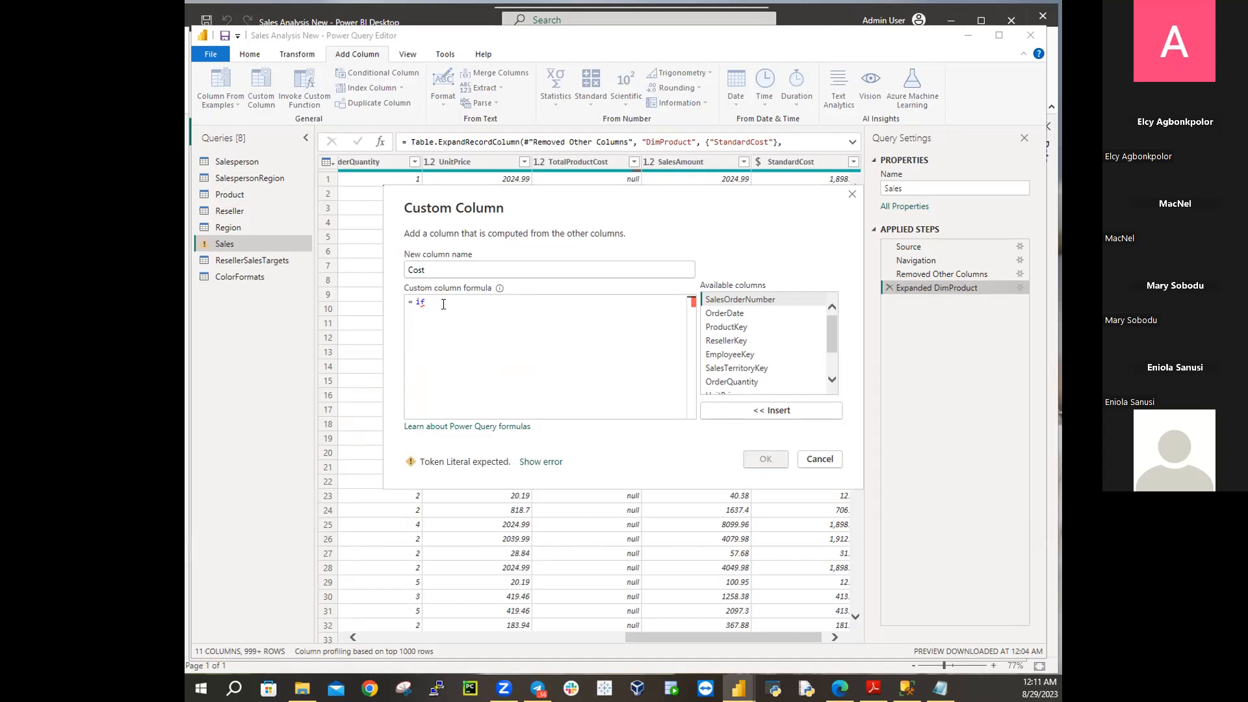
pyautogui.write(' [')
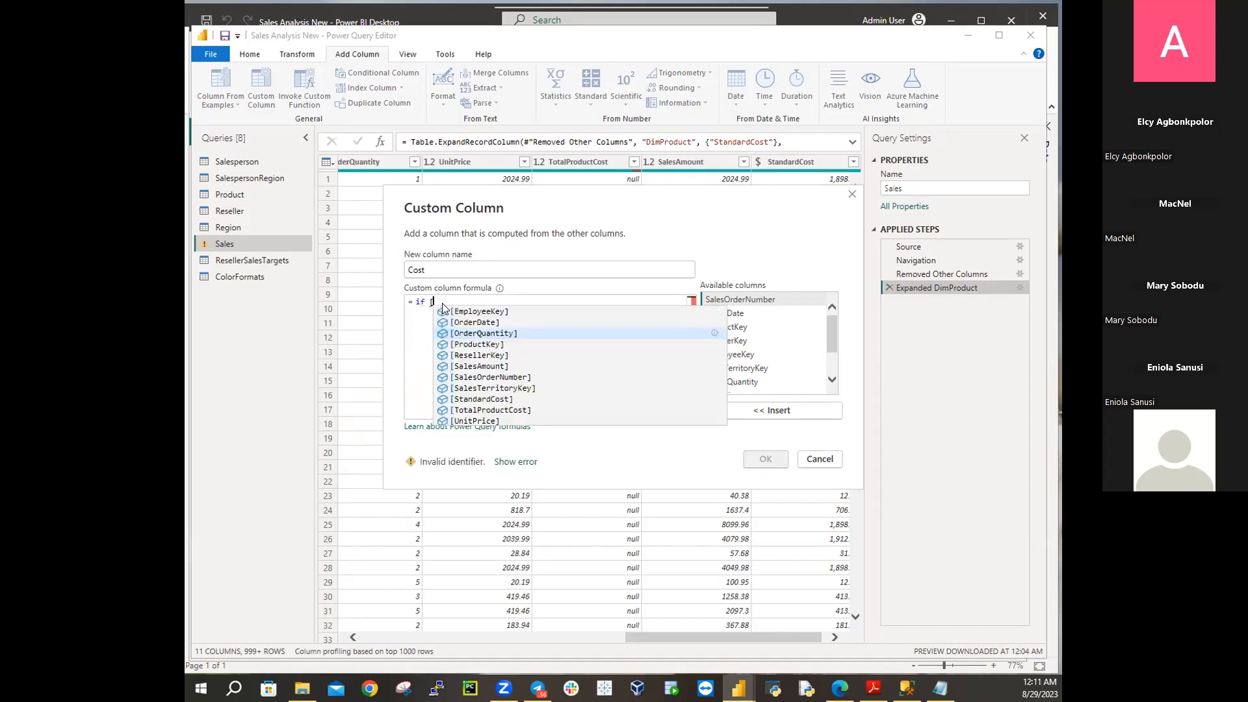
pyautogui.write('T')
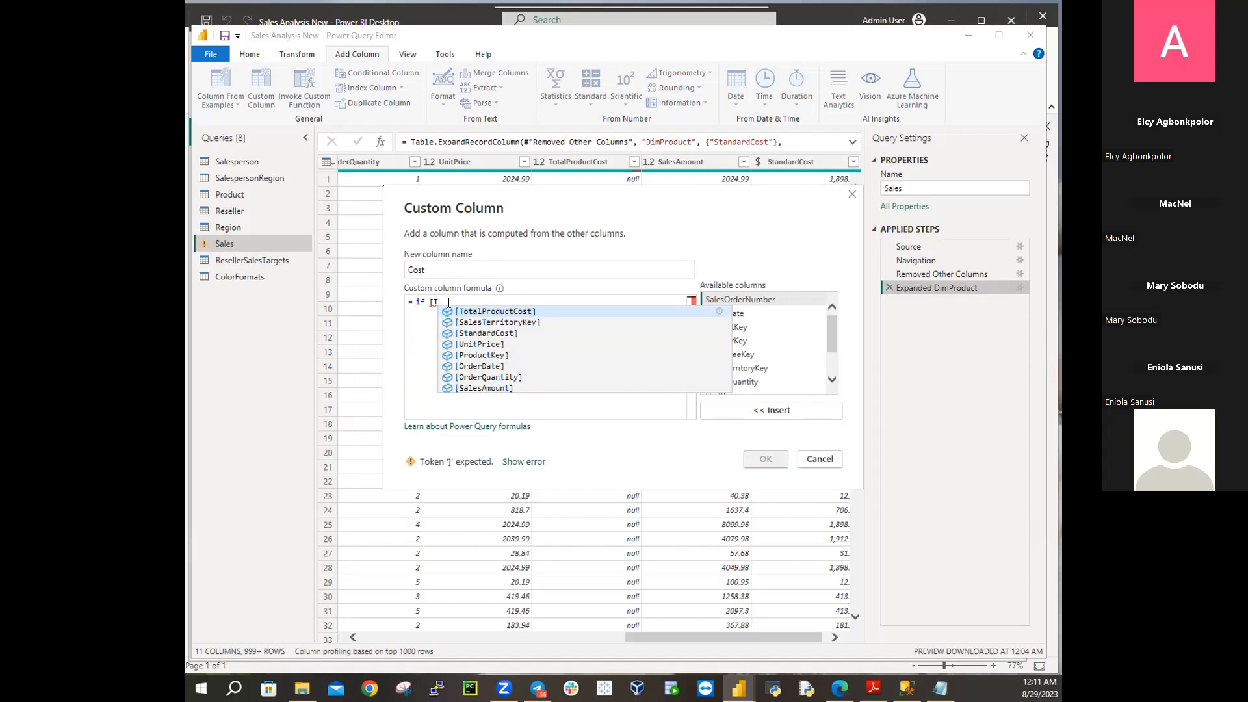
pyautogui.click(485, 311)
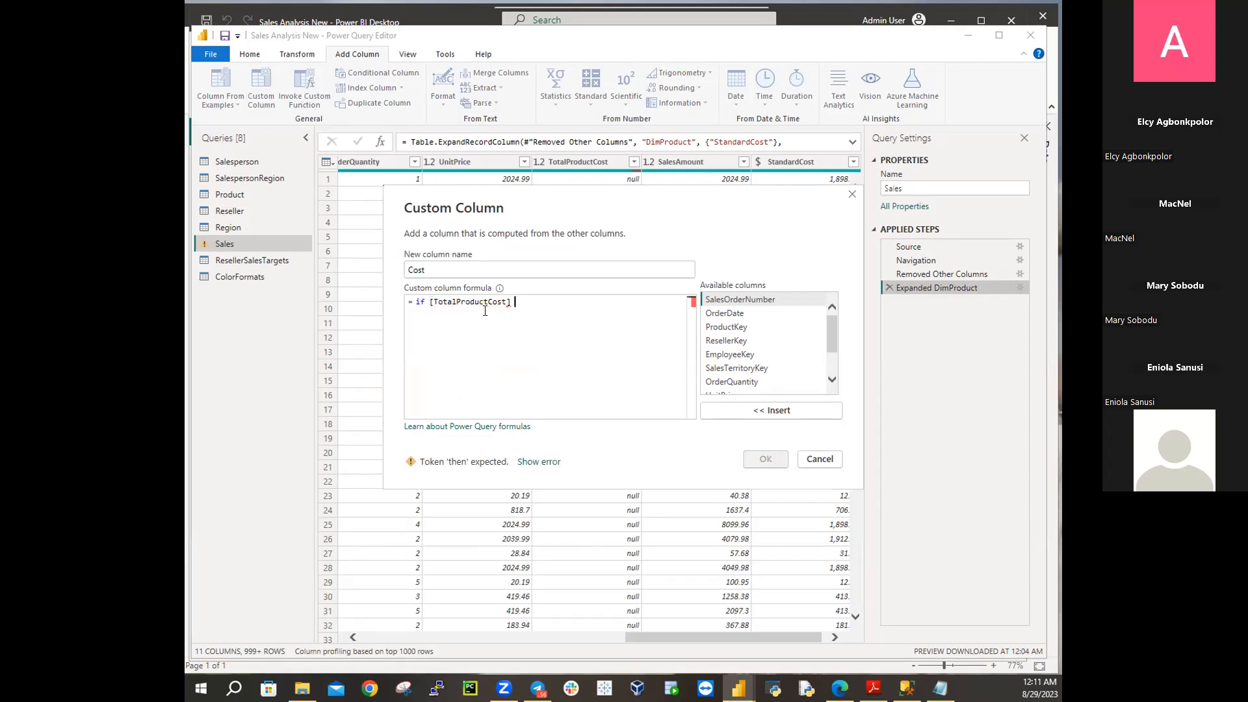
pyautogui.write('= n')
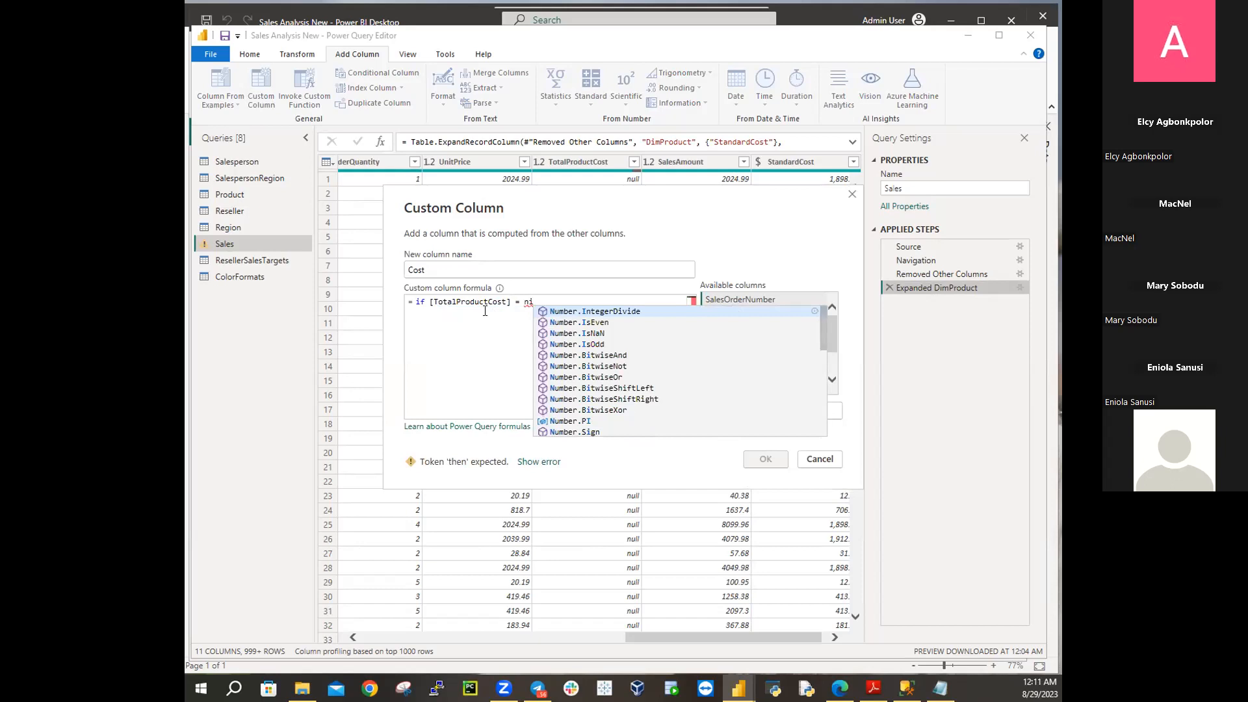
pyautogui.write('ull')
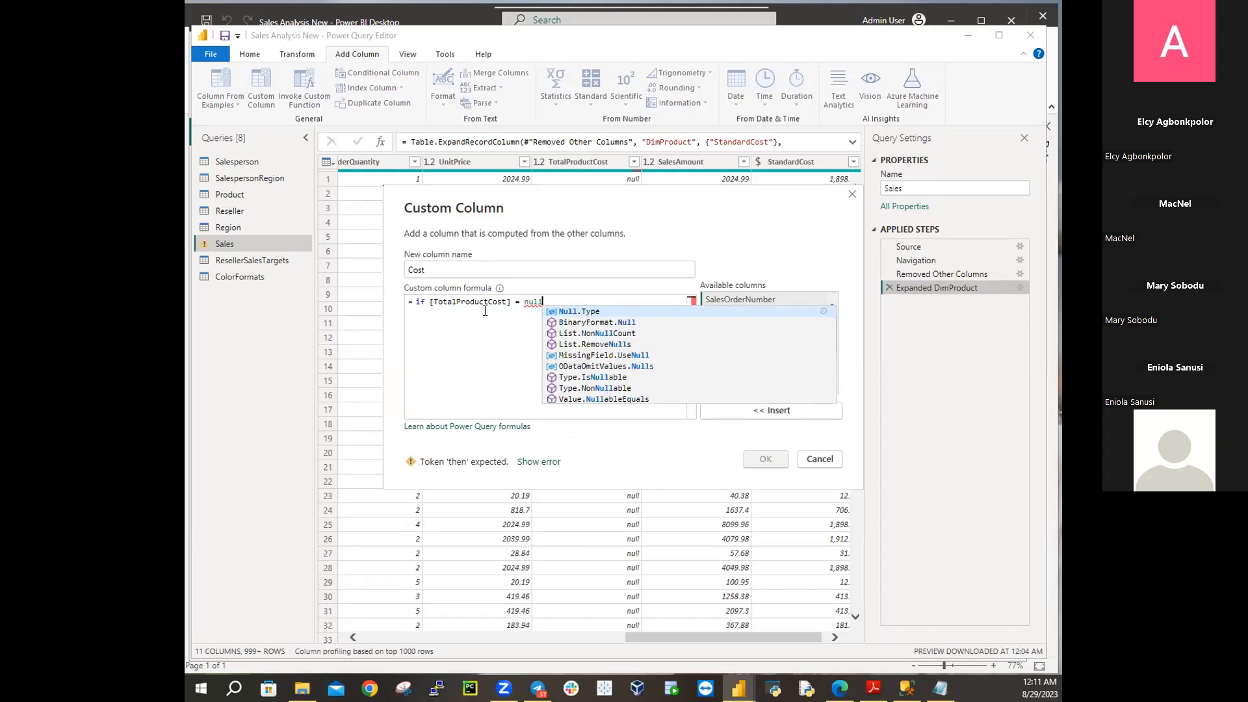
# Add the true branch "then [OrderQuantity] * [StandardCost]" to the Cost formula
pyautogui.write(' then')
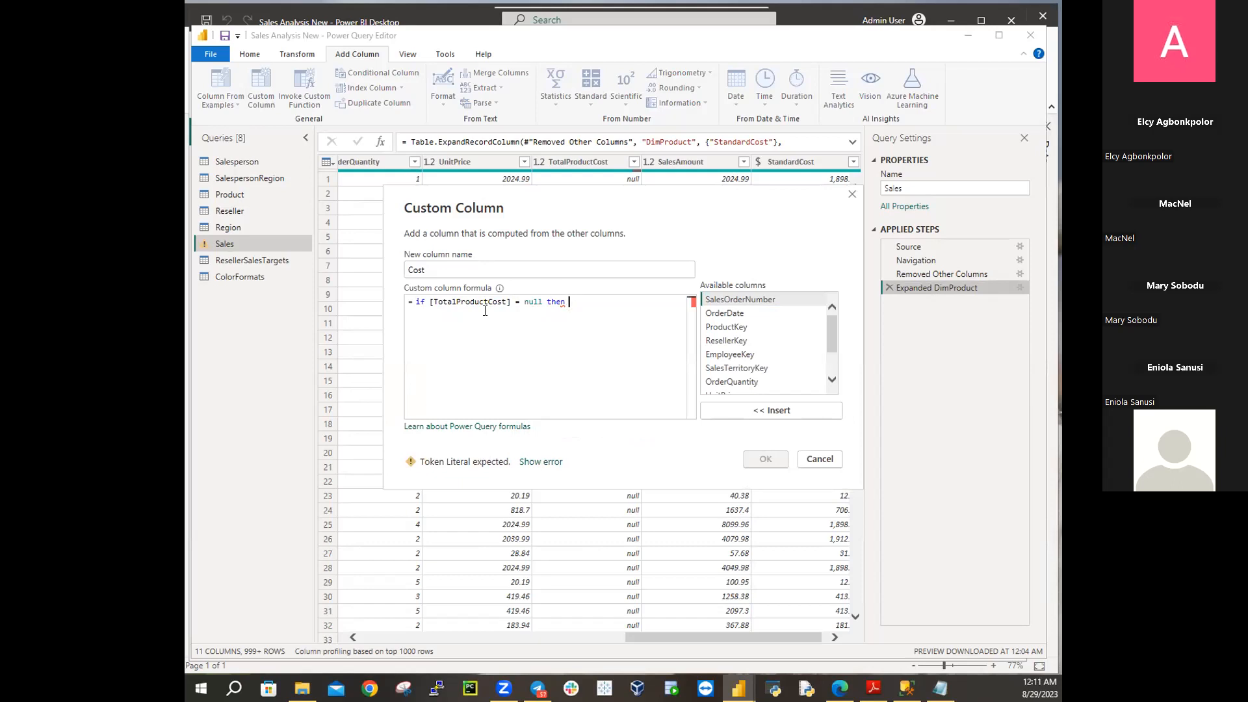
pyautogui.write('[')
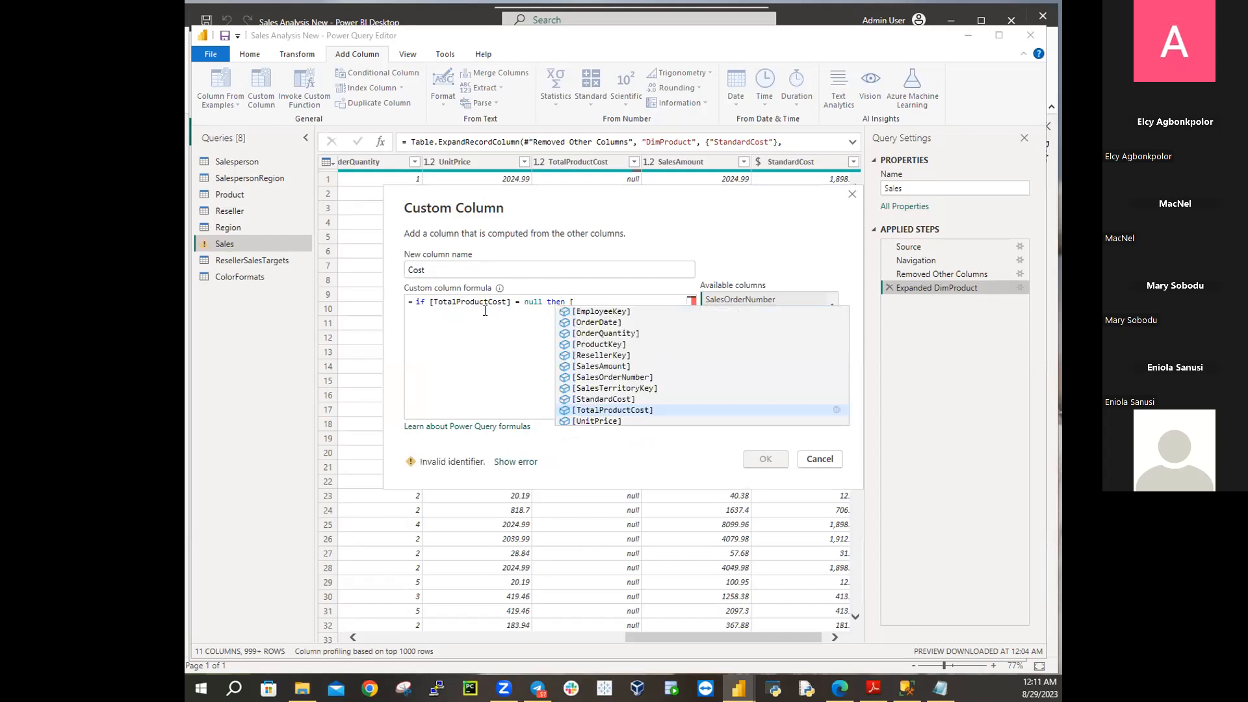
pyautogui.write('Ord')
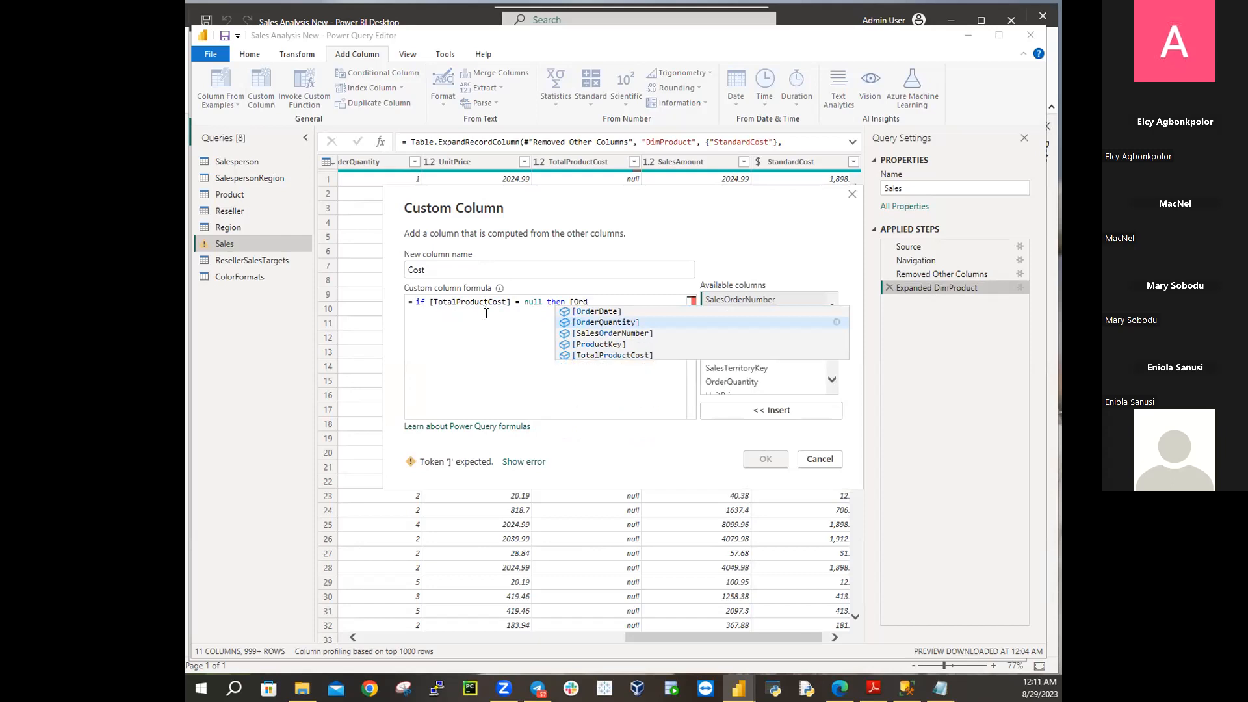
pyautogui.click(606, 323)
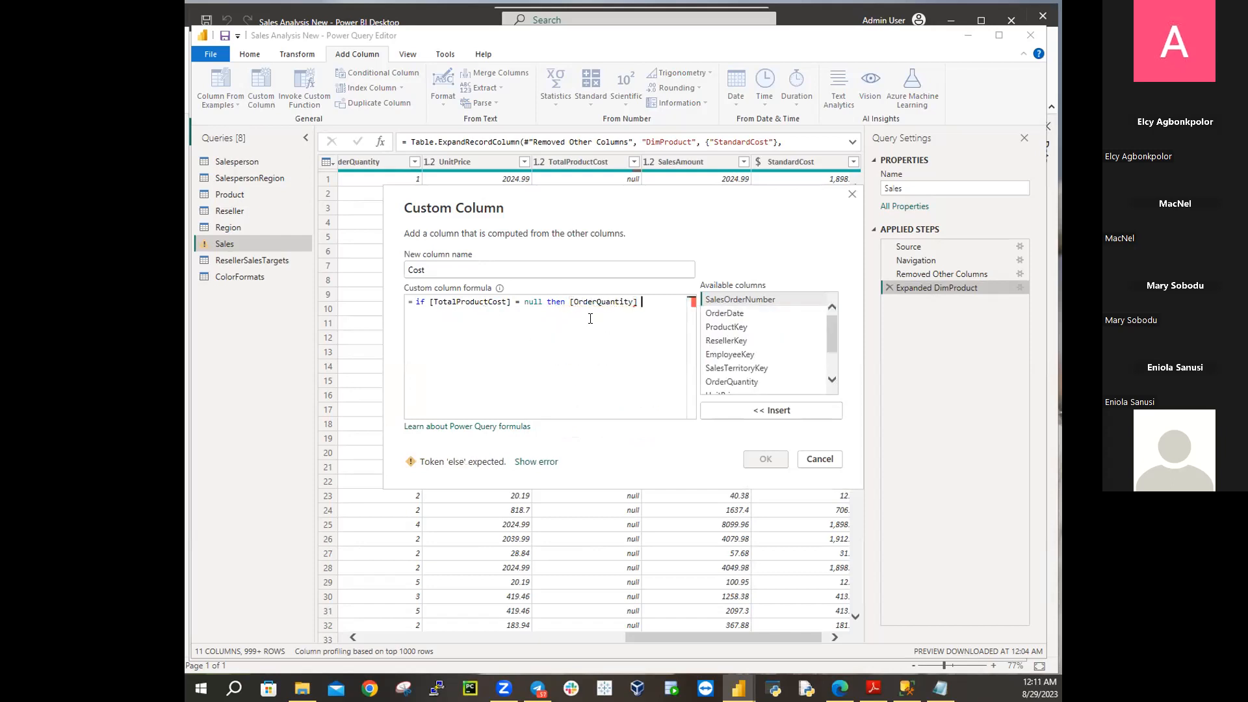
pyautogui.write('* [Sta')
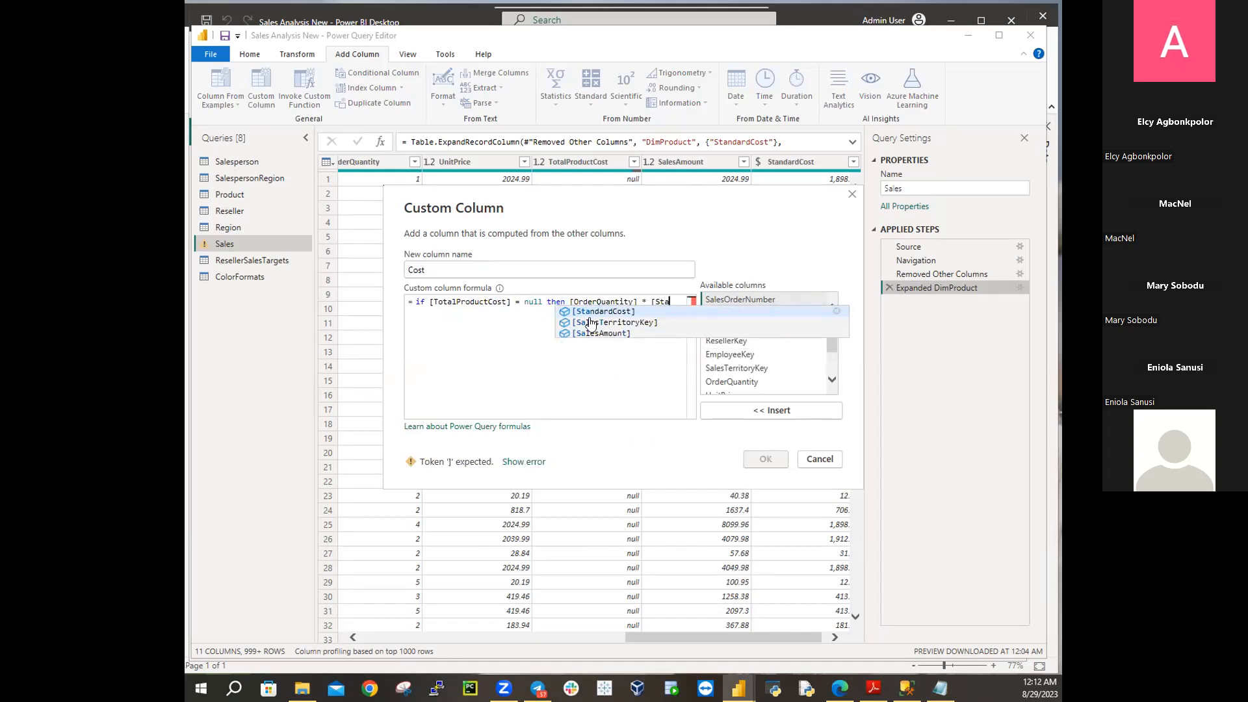
pyautogui.click(602, 310)
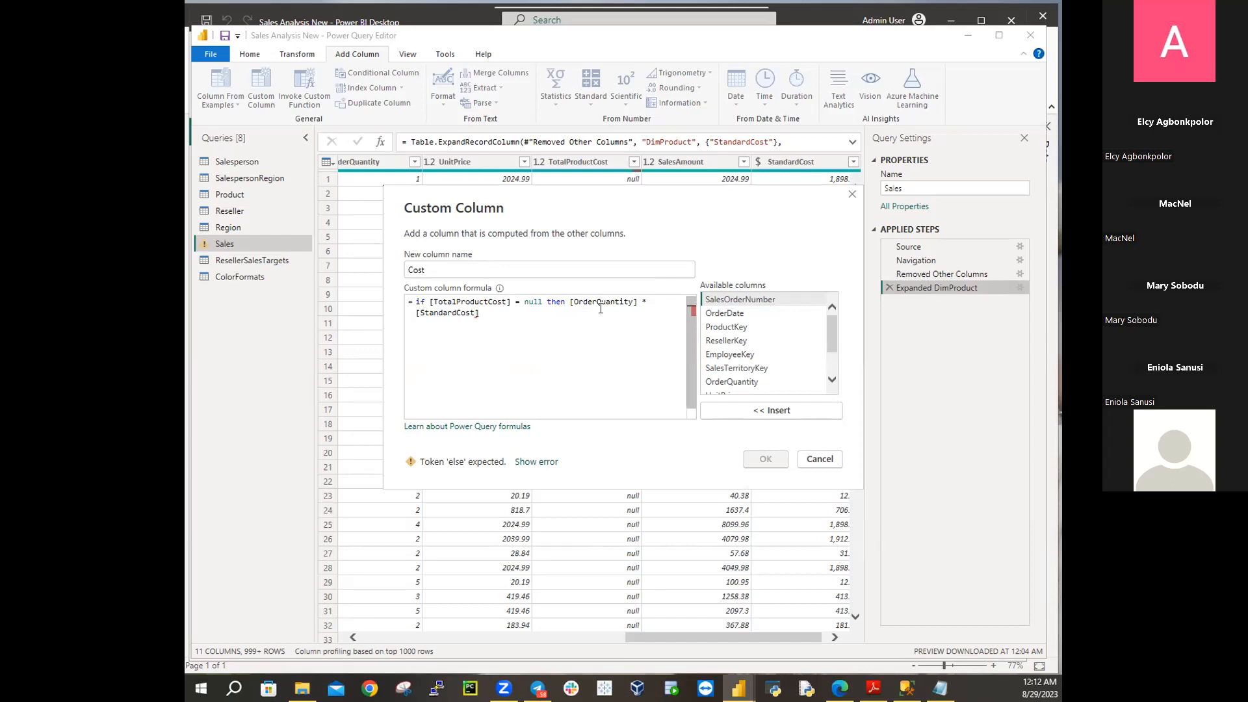
# Finish the formula with "else [TotalProductCost]" and create the Cost column
pyautogui.write('else t')
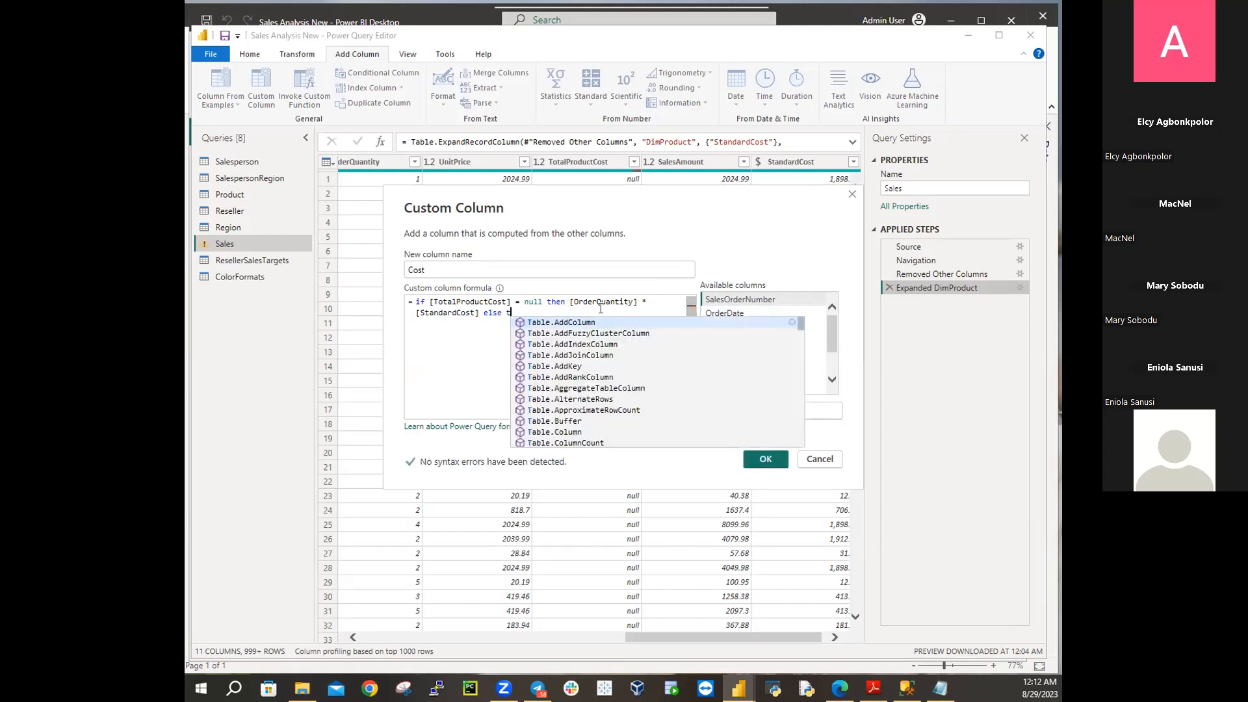
pyautogui.write('o')
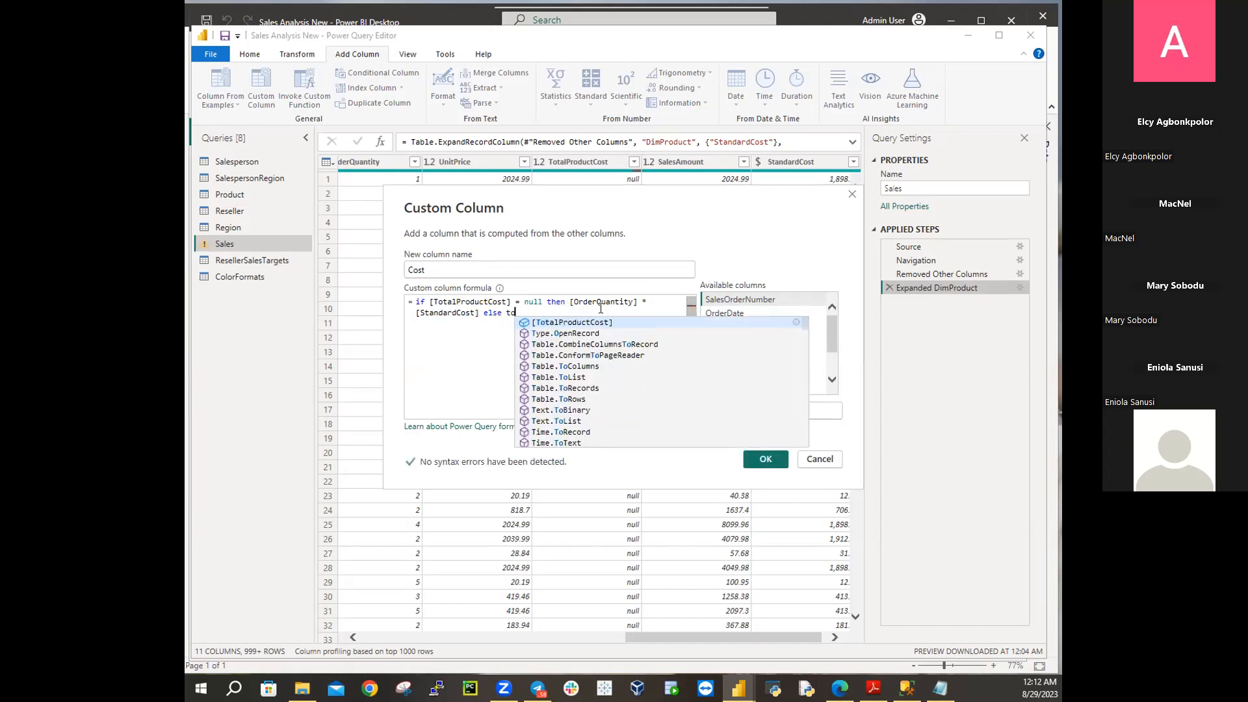
pyautogui.click(553, 323)
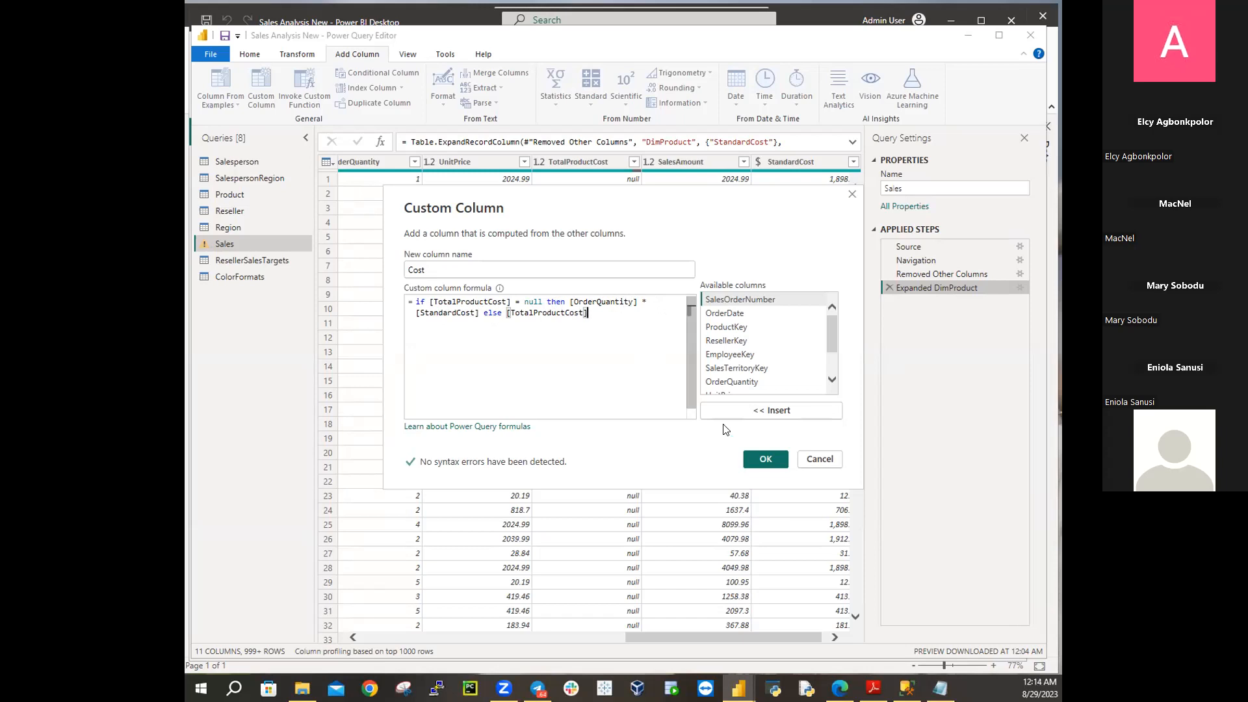
pyautogui.click(766, 460)
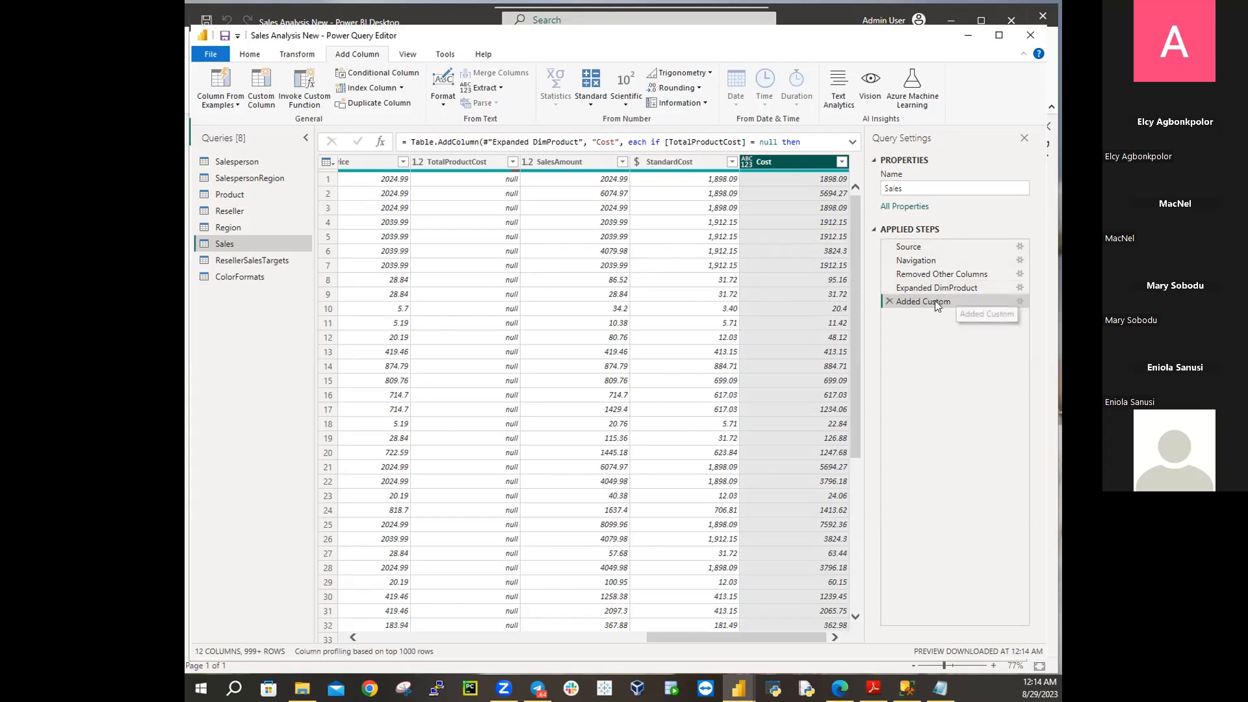
# Reopen the Added Custom step's settings, copy the entire Cost formula, and accept the settings without changing the formula
pyautogui.click(1020, 301)
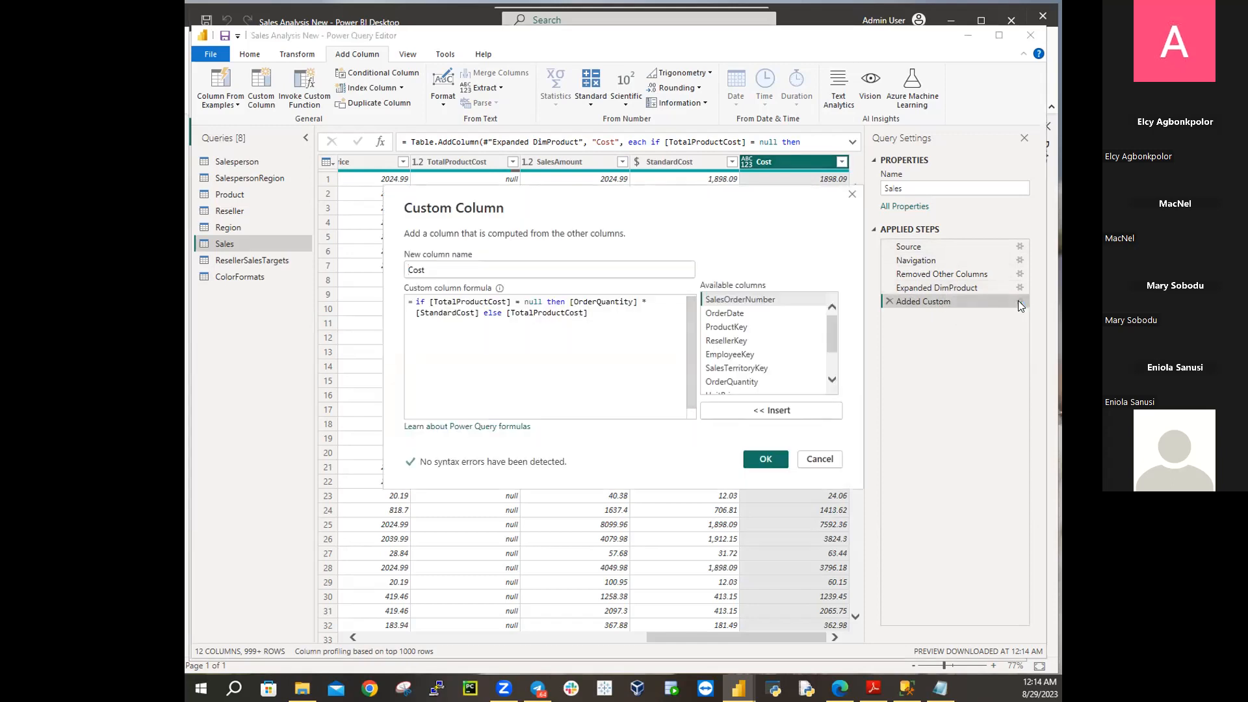
pyautogui.moveTo(600, 310); pyautogui.dragTo(414, 301)
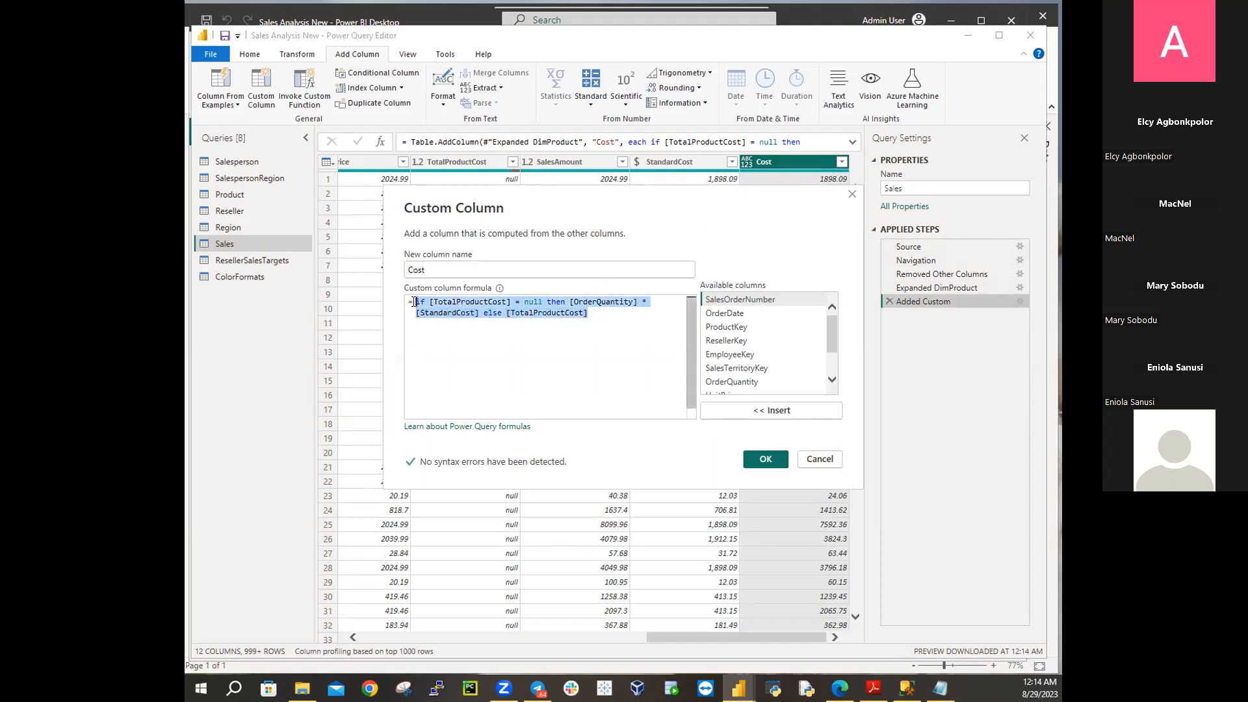
pyautogui.rightClick(463, 305)
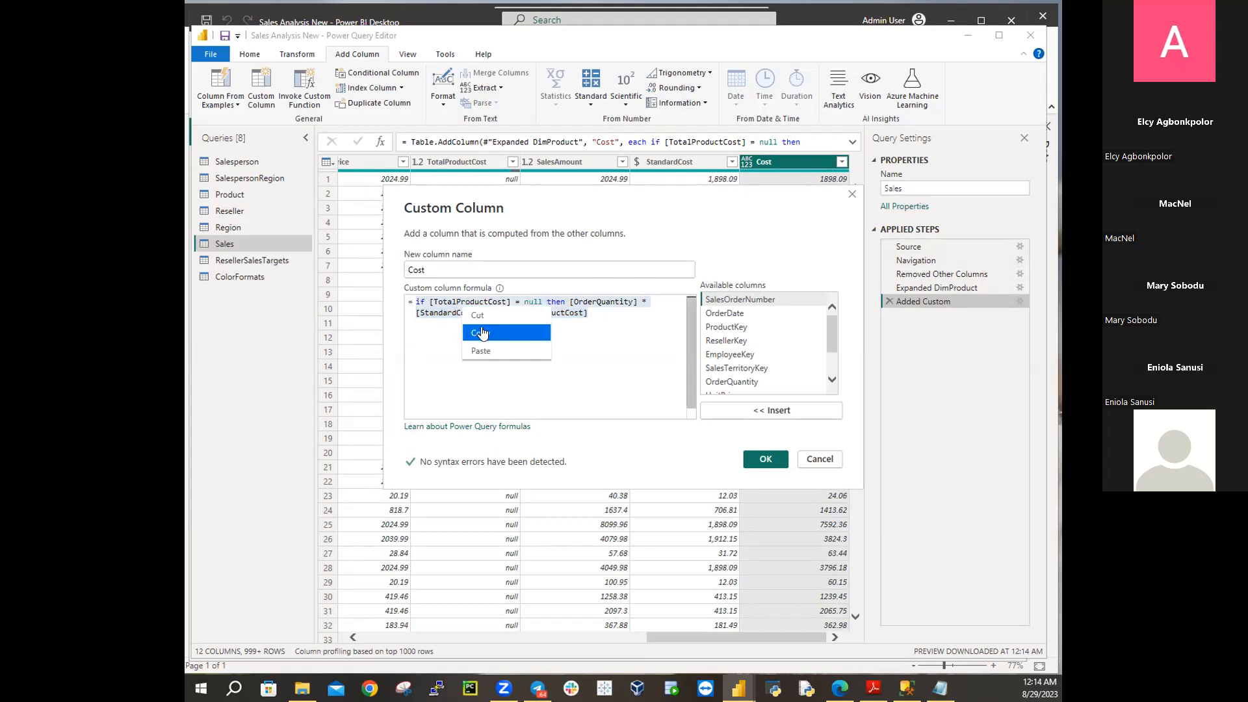
pyautogui.click(481, 333)
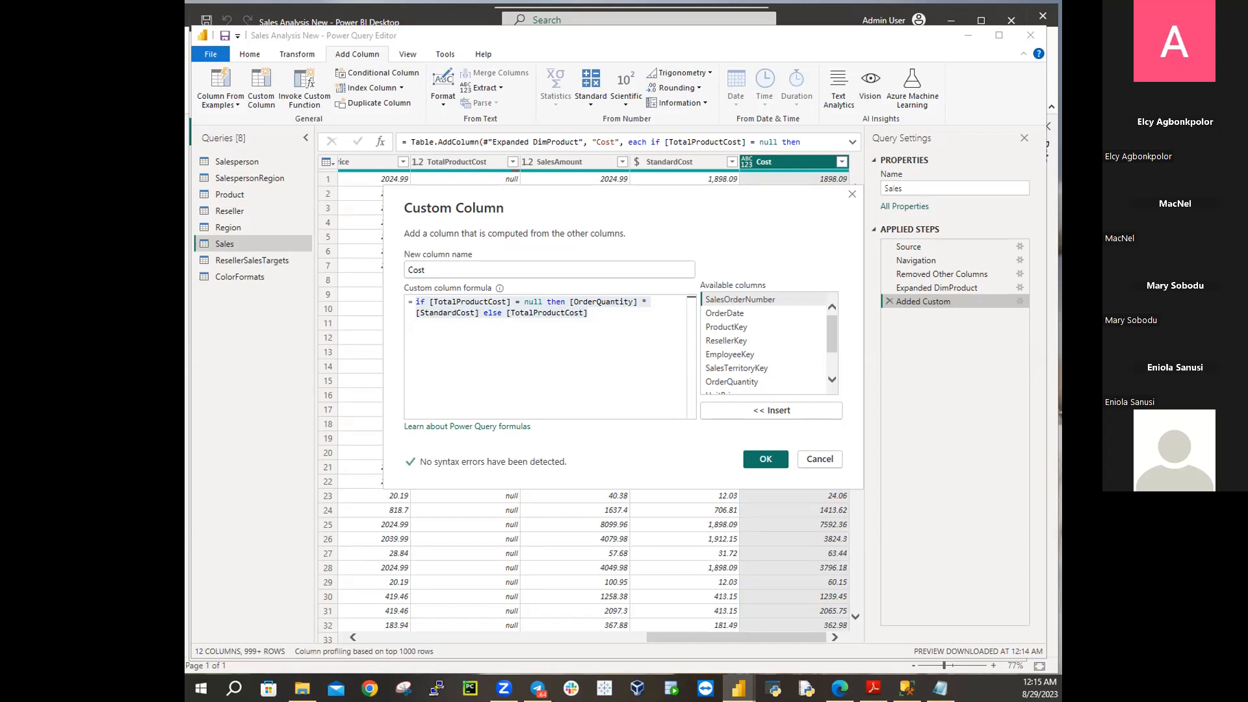
pyautogui.hotkey('alt', 'Tab')
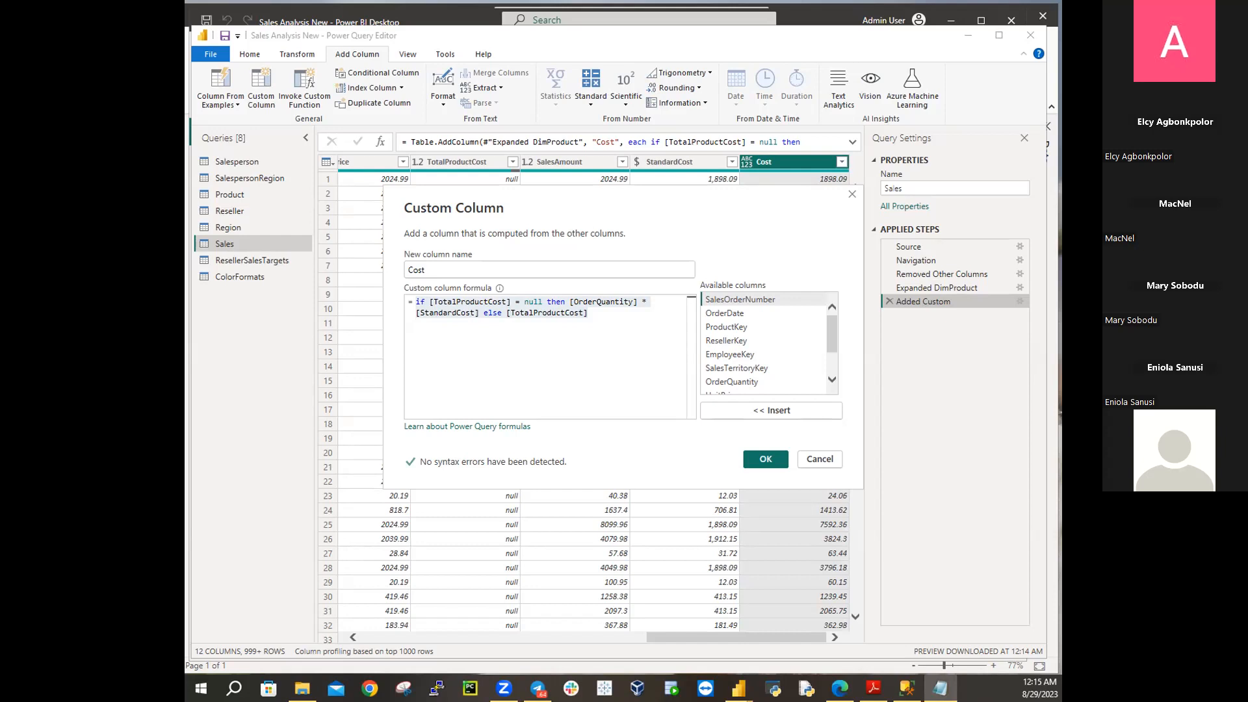
pyautogui.hotkey('alt', 'Tab')
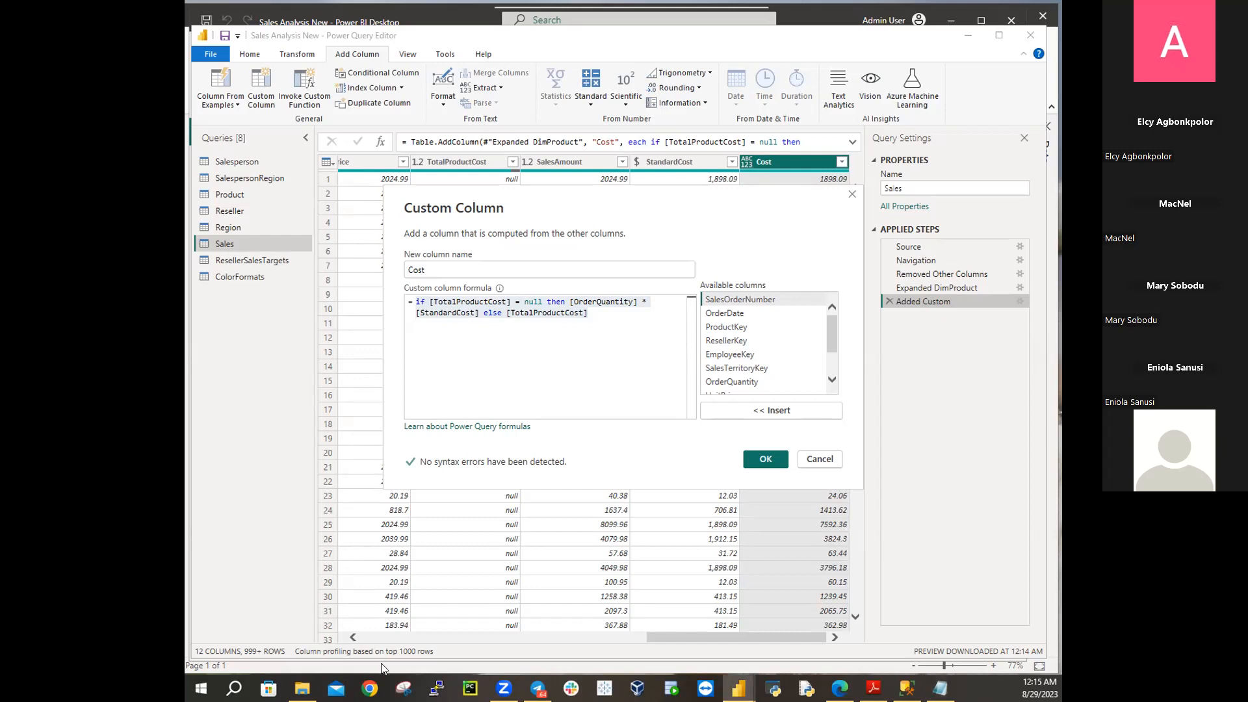
pyautogui.click(784, 461)
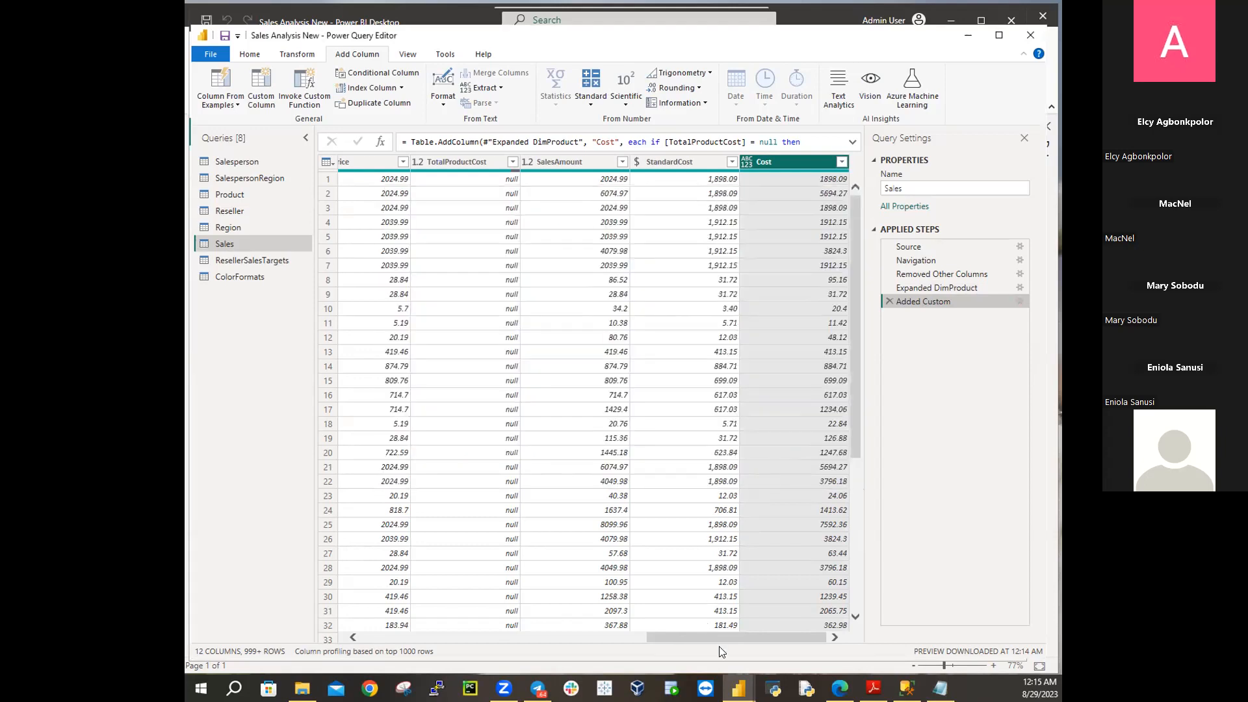
# Compare the Cost column with the OrderQuantity, TotalProductCost and StandardCost columns in the Sales query
pyautogui.moveTo(818, 640); pyautogui.dragTo(608, 628)
pyautogui.moveTo(763, 637); pyautogui.dragTo(849, 637)
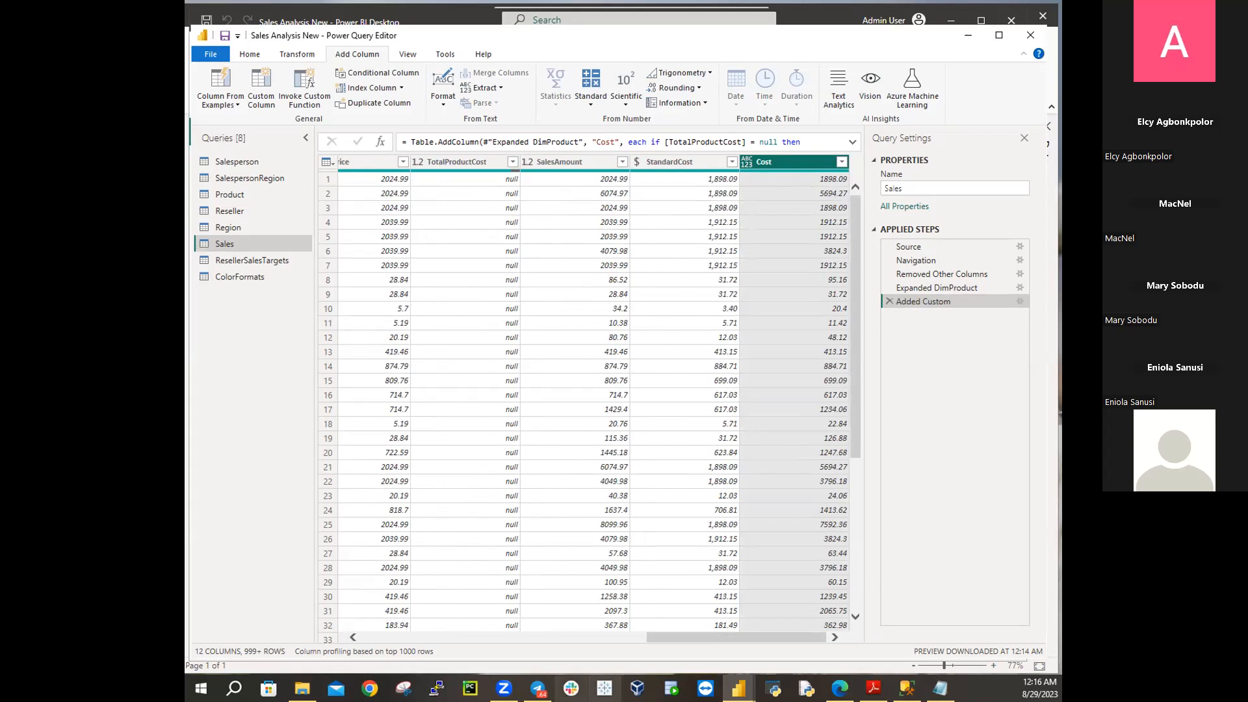
pyautogui.moveTo(689, 637); pyautogui.dragTo(588, 636)
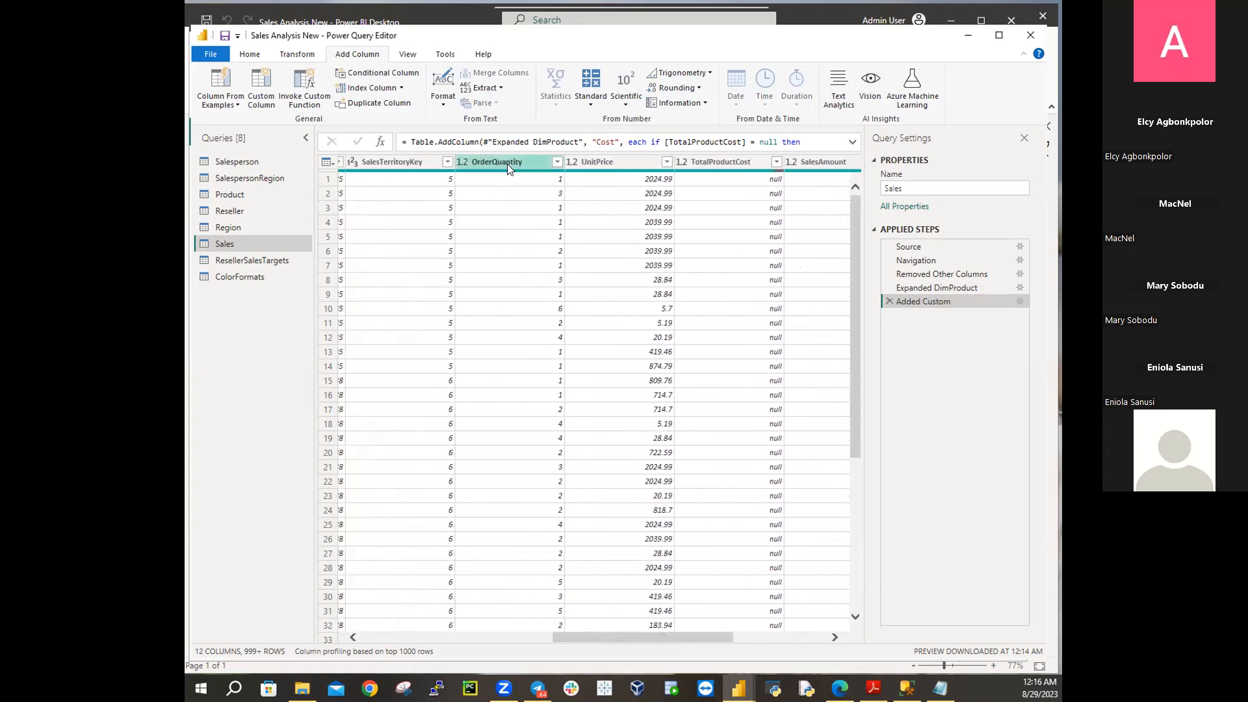
pyautogui.moveTo(638, 636); pyautogui.dragTo(739, 640)
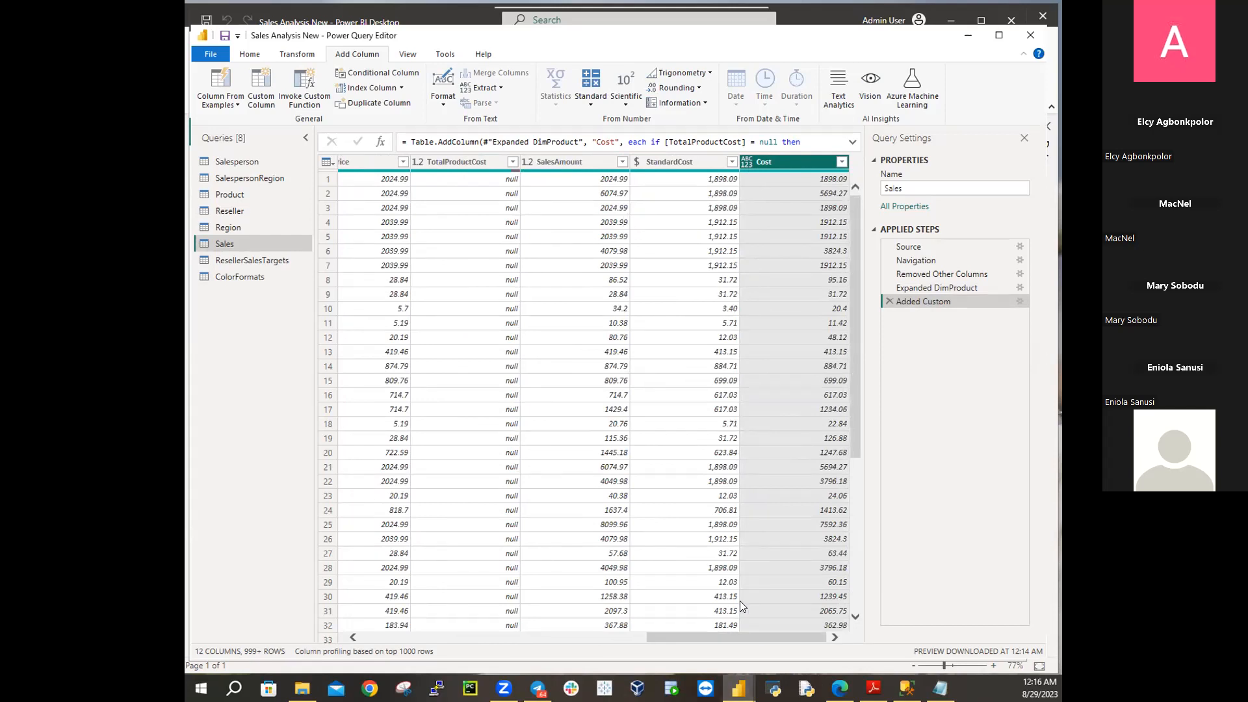
pyautogui.moveTo(695, 634); pyautogui.dragTo(657, 634)
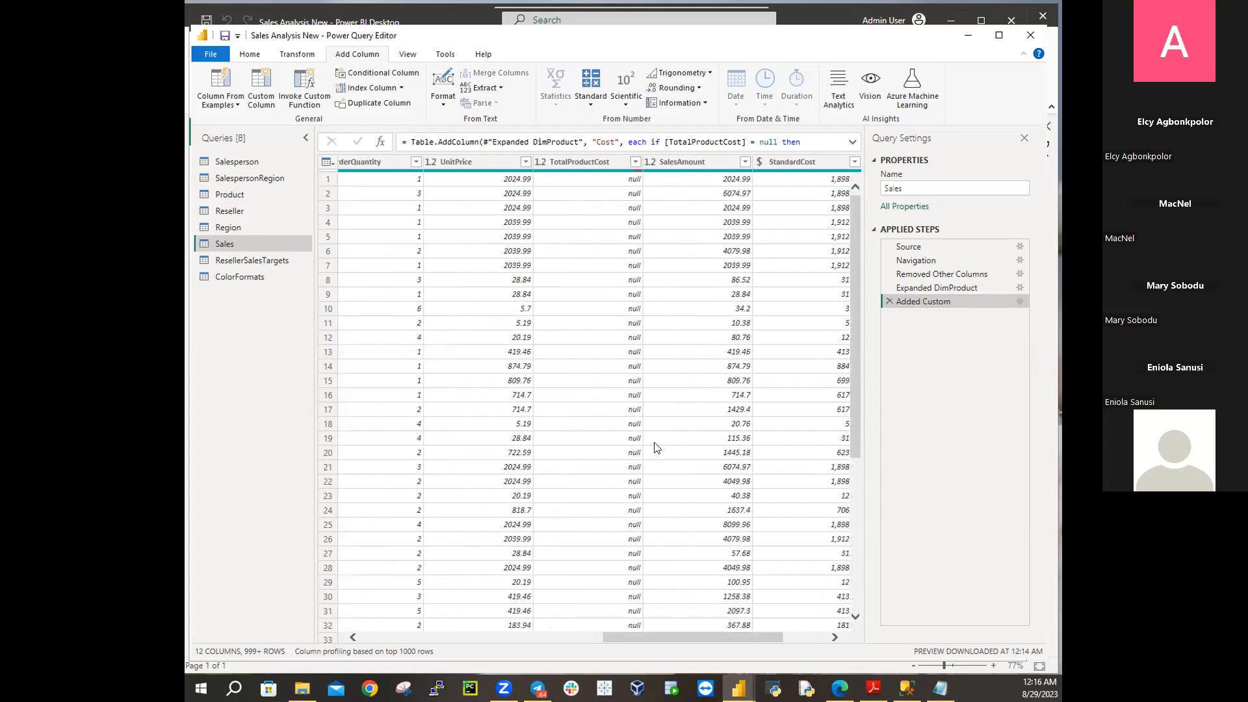
# Filter null values out of TotalProductCost, compare the remaining rows with the Cost column, and include the null values again
pyautogui.click(636, 160)
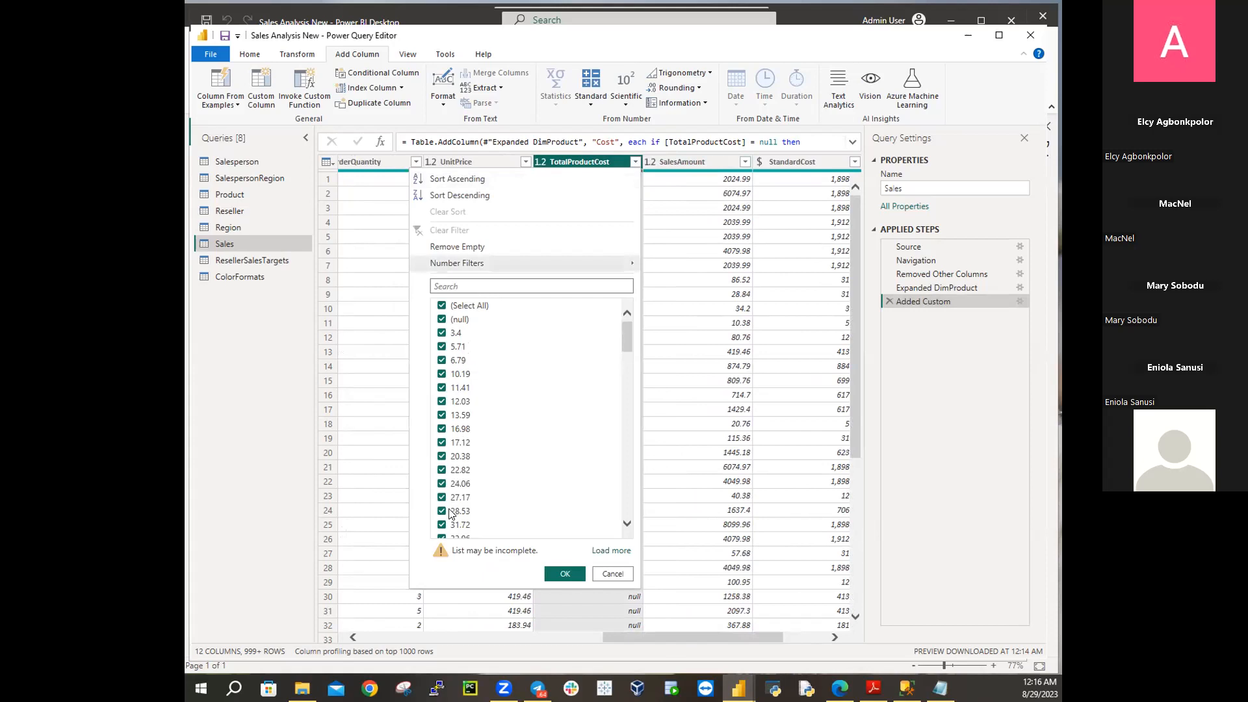
pyautogui.click(443, 320)
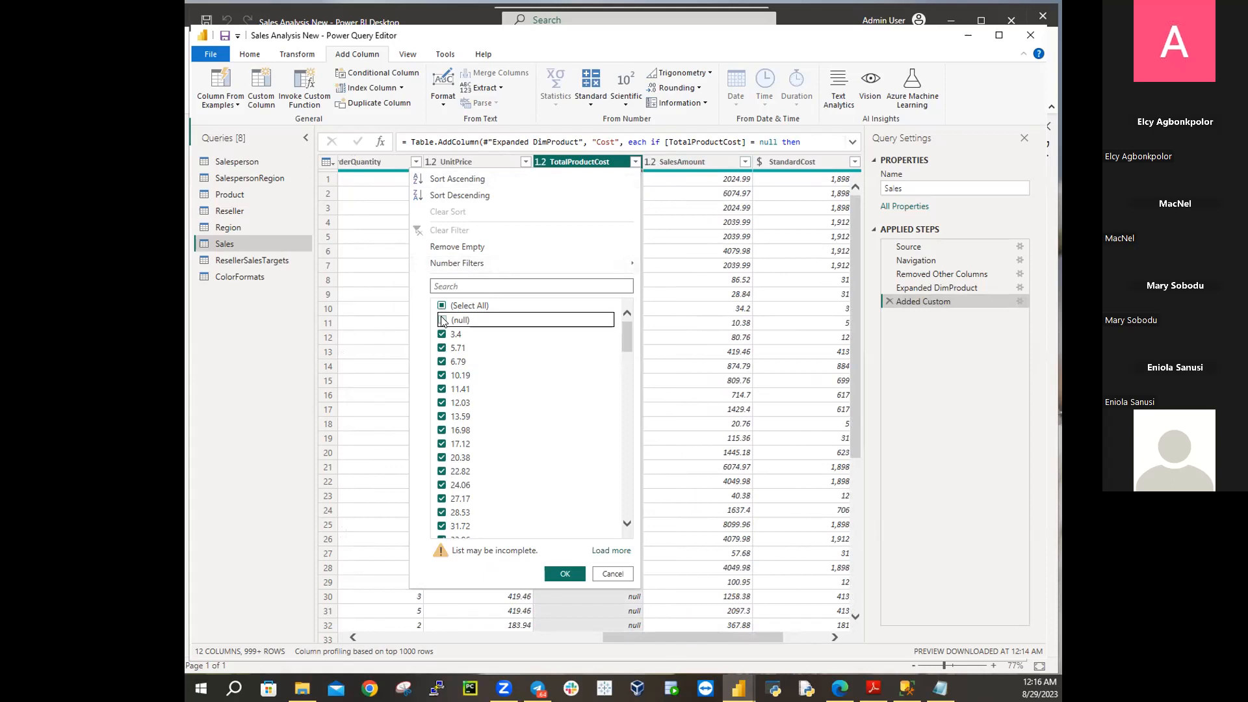
pyautogui.click(560, 574)
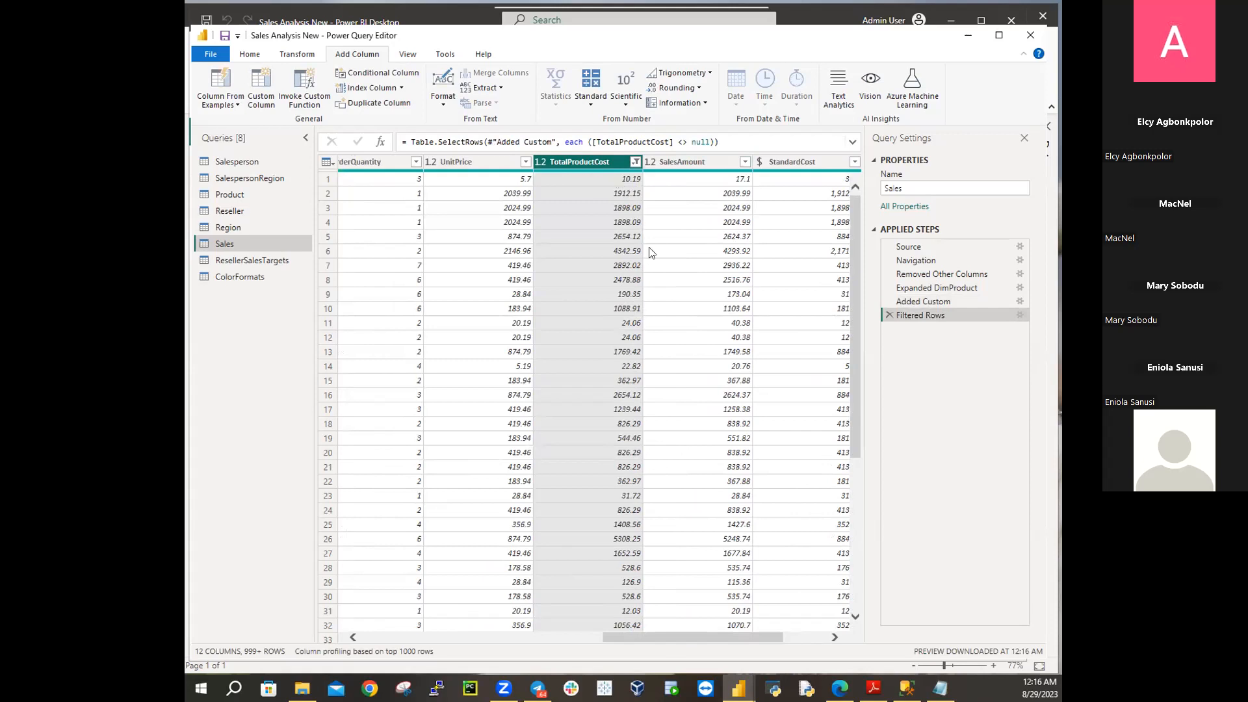
pyautogui.moveTo(715, 634); pyautogui.dragTo(757, 634)
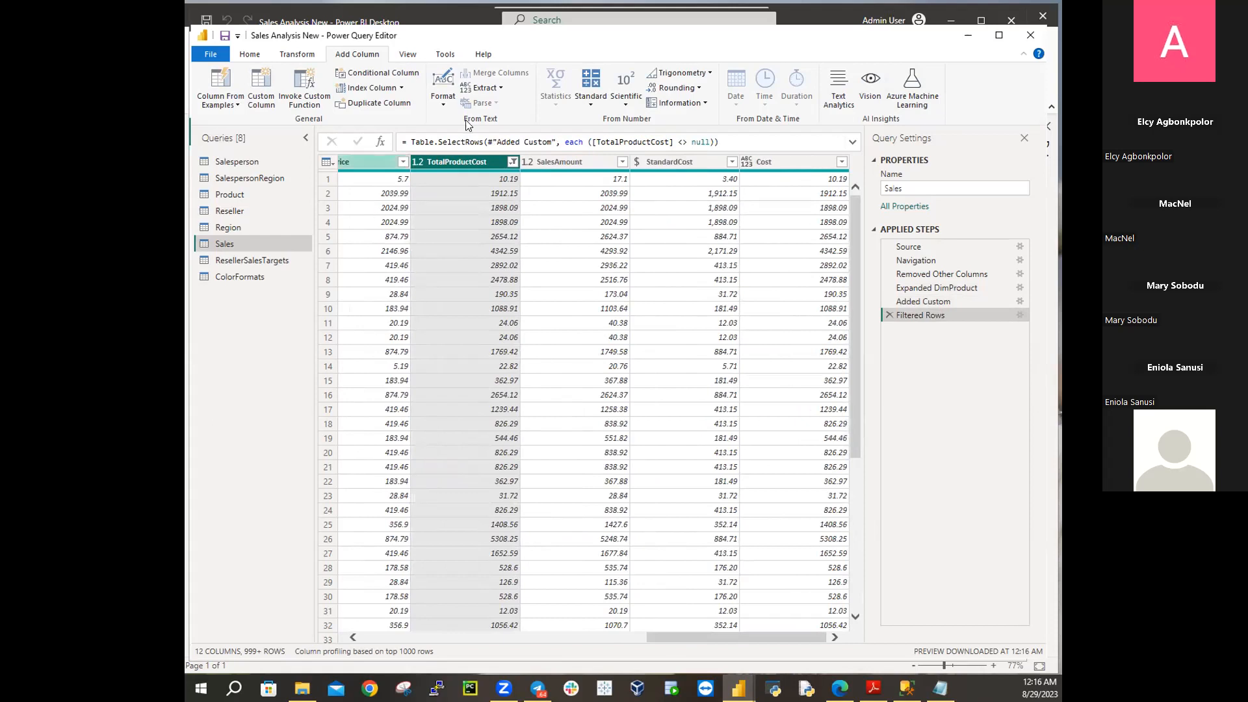
pyautogui.click(512, 163)
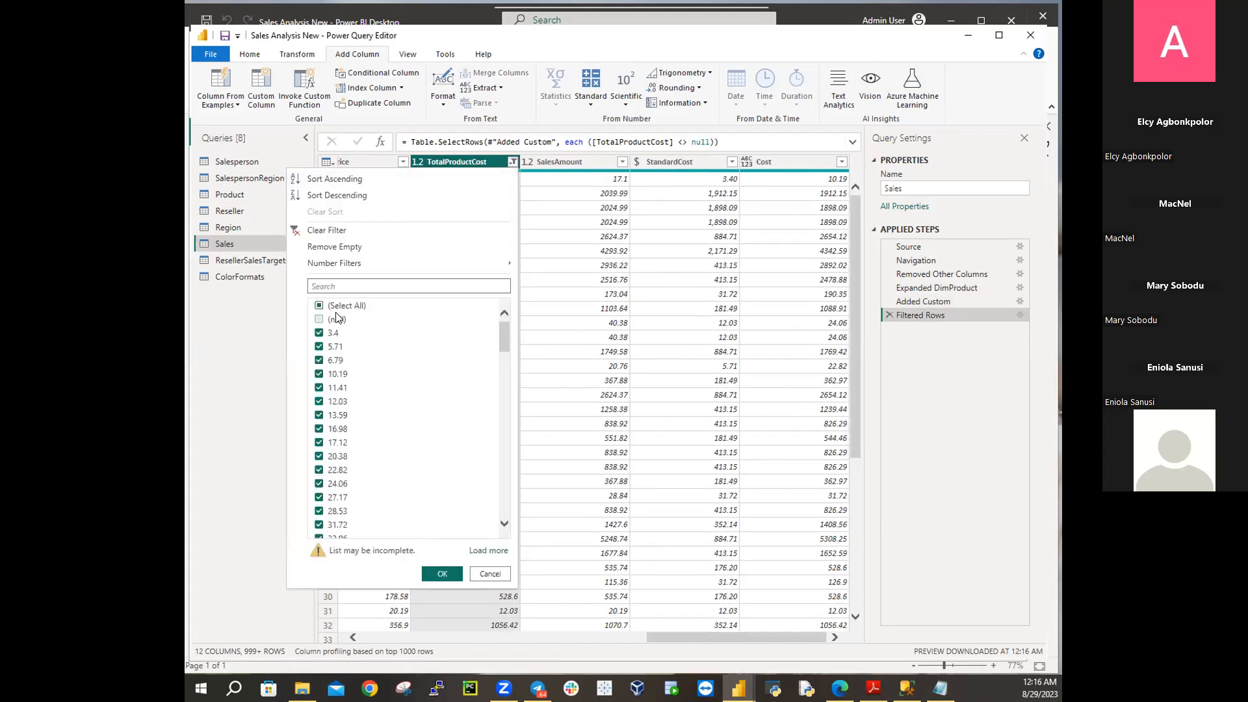
pyautogui.click(442, 573)
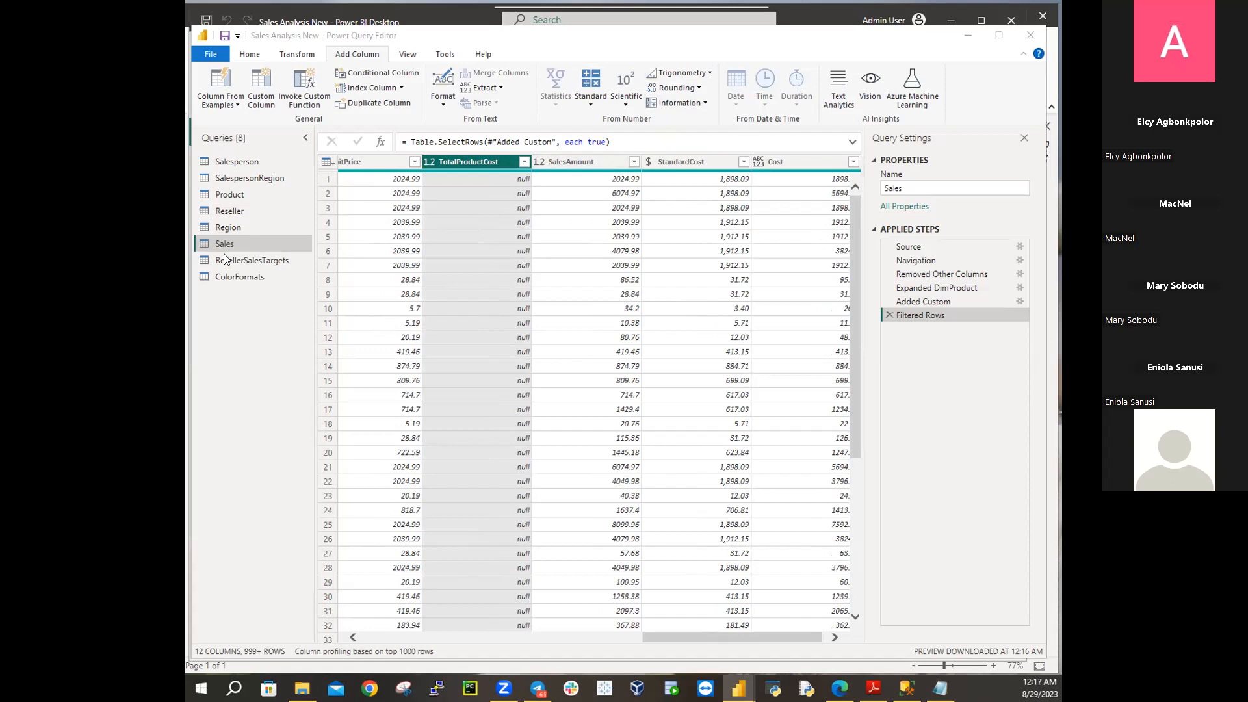
# Remove the TotalProductCost and StandardCost columns from the Sales query
pyautogui.click(474, 160)
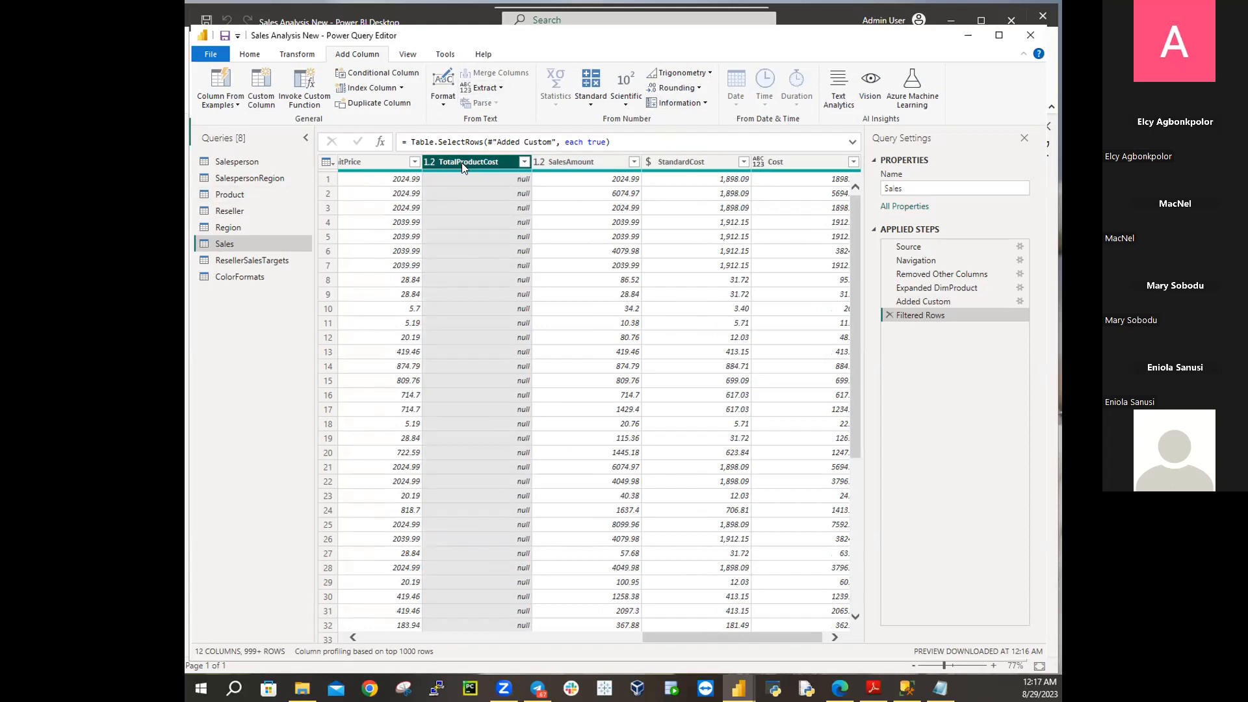
pyautogui.click(553, 163)
pyautogui.click(481, 163)
pyautogui.click(692, 162)
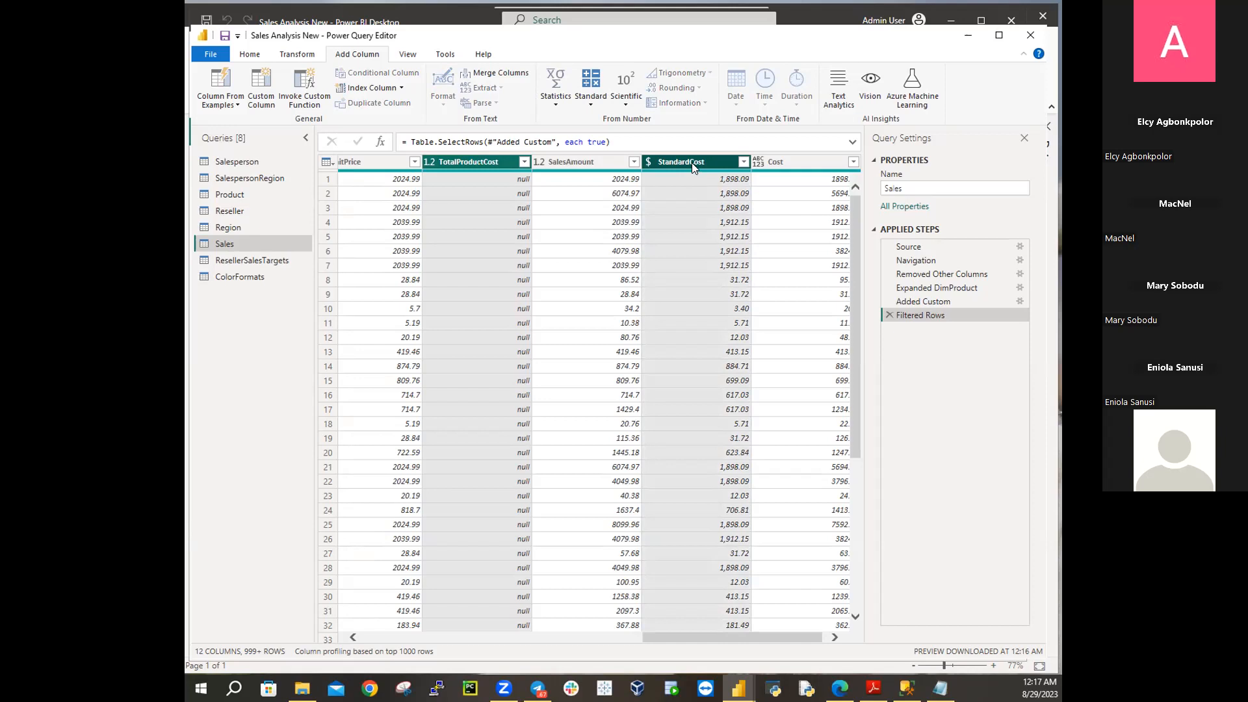
pyautogui.rightClick(693, 167)
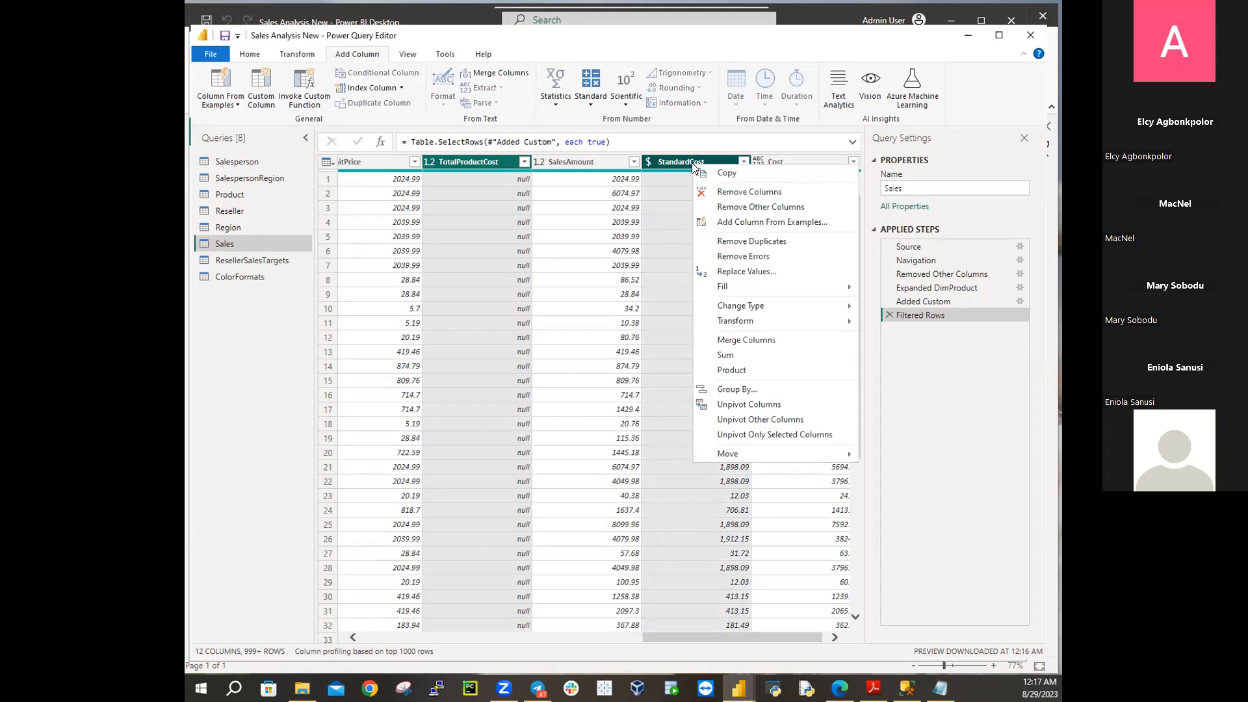
pyautogui.click(750, 194)
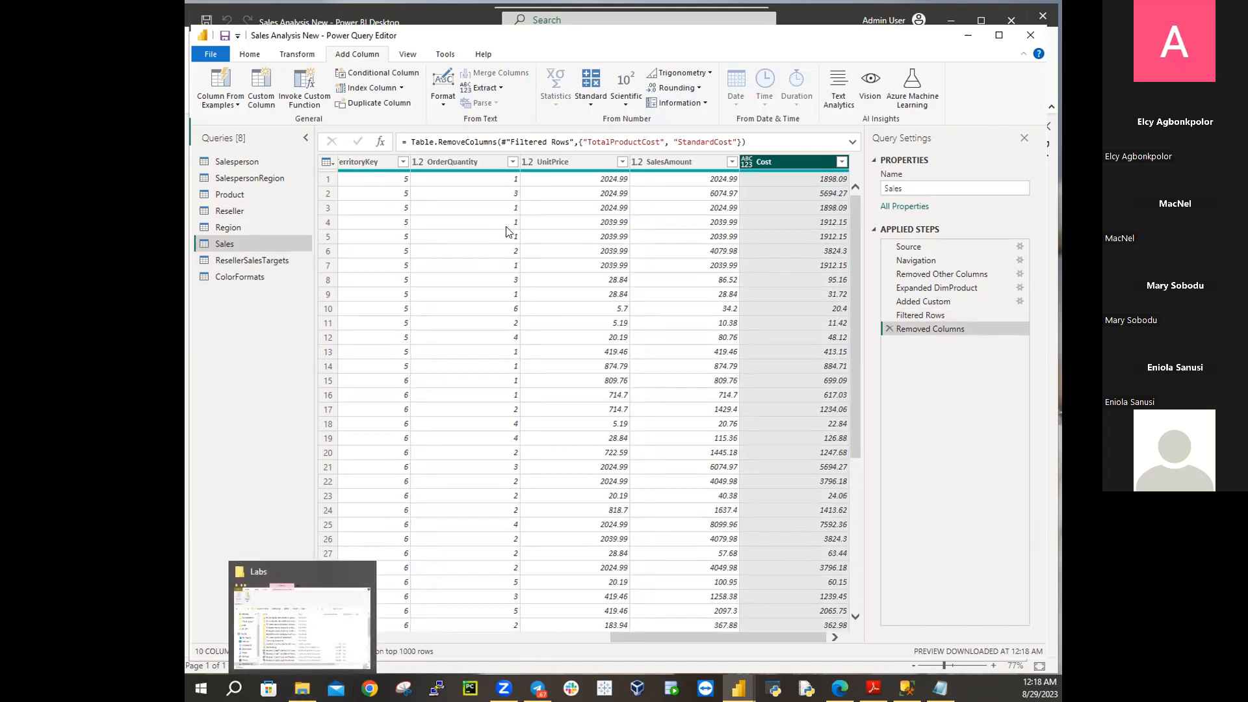
# Rename the OrderQuantity column of the Sales query to Quantity
pyautogui.doubleClick(446, 162)
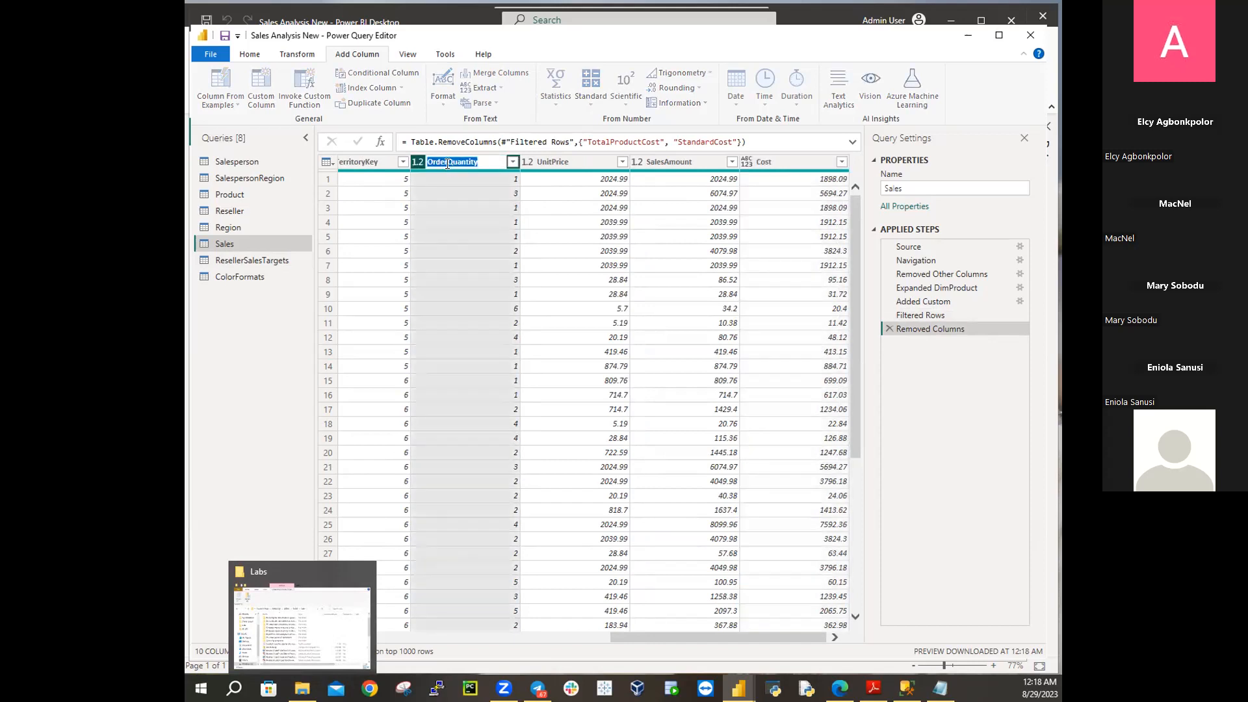
pyautogui.click(446, 162)
pyautogui.press('BackSpace')
pyautogui.press('BackSpace')
pyautogui.press('BackSpace')
pyautogui.press('BackSpace')
pyautogui.press('BackSpace')
pyautogui.press('Return')
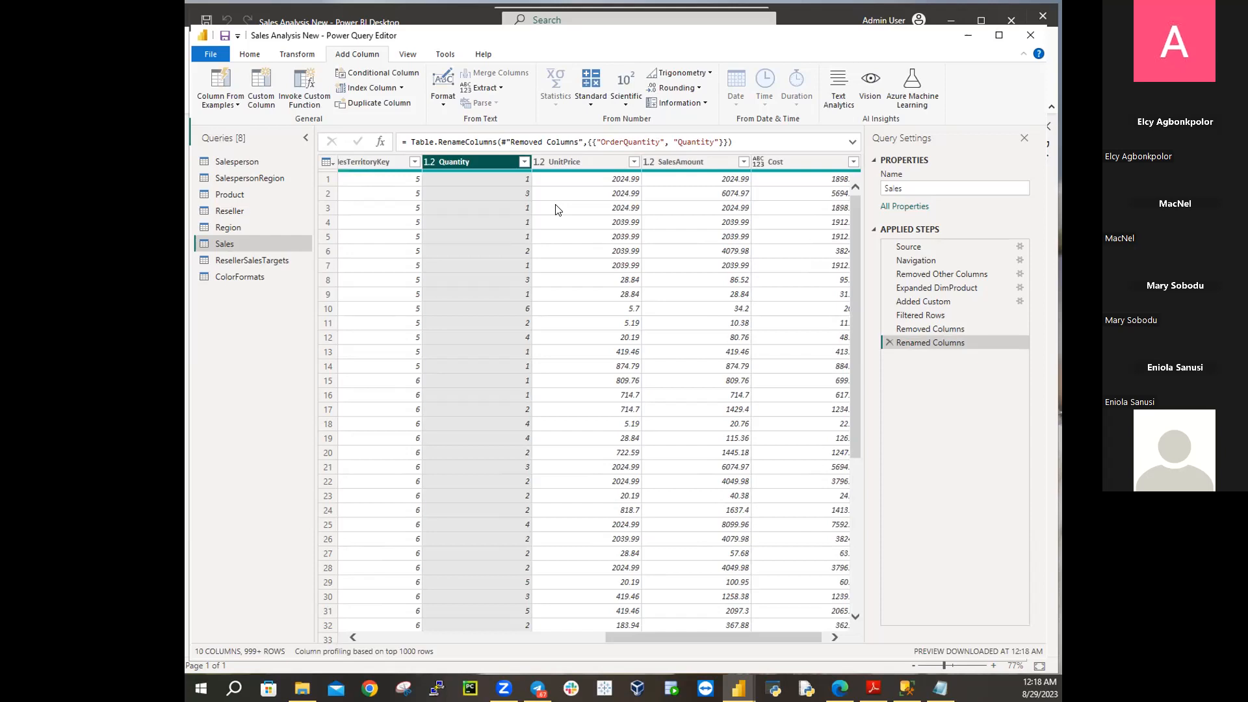
# Rename the UnitPrice column to Unit Price and the SalesAmount column to Sales
pyautogui.click(563, 162)
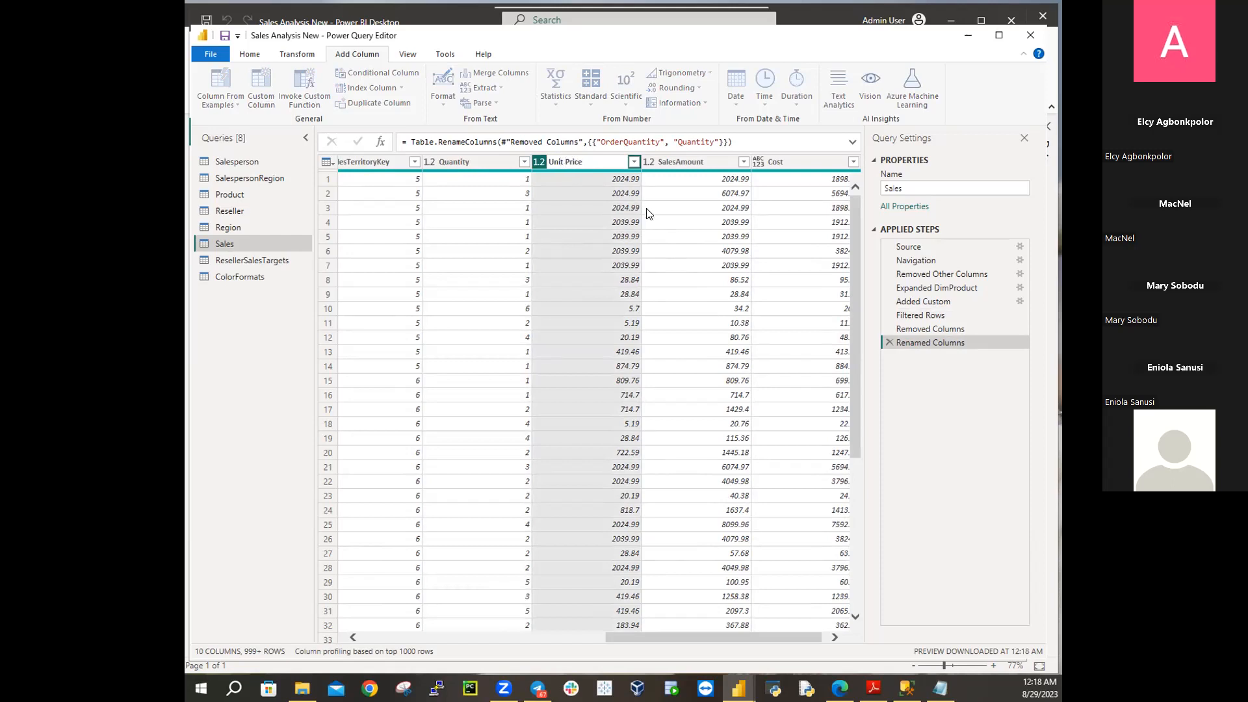
pyautogui.press('Return')
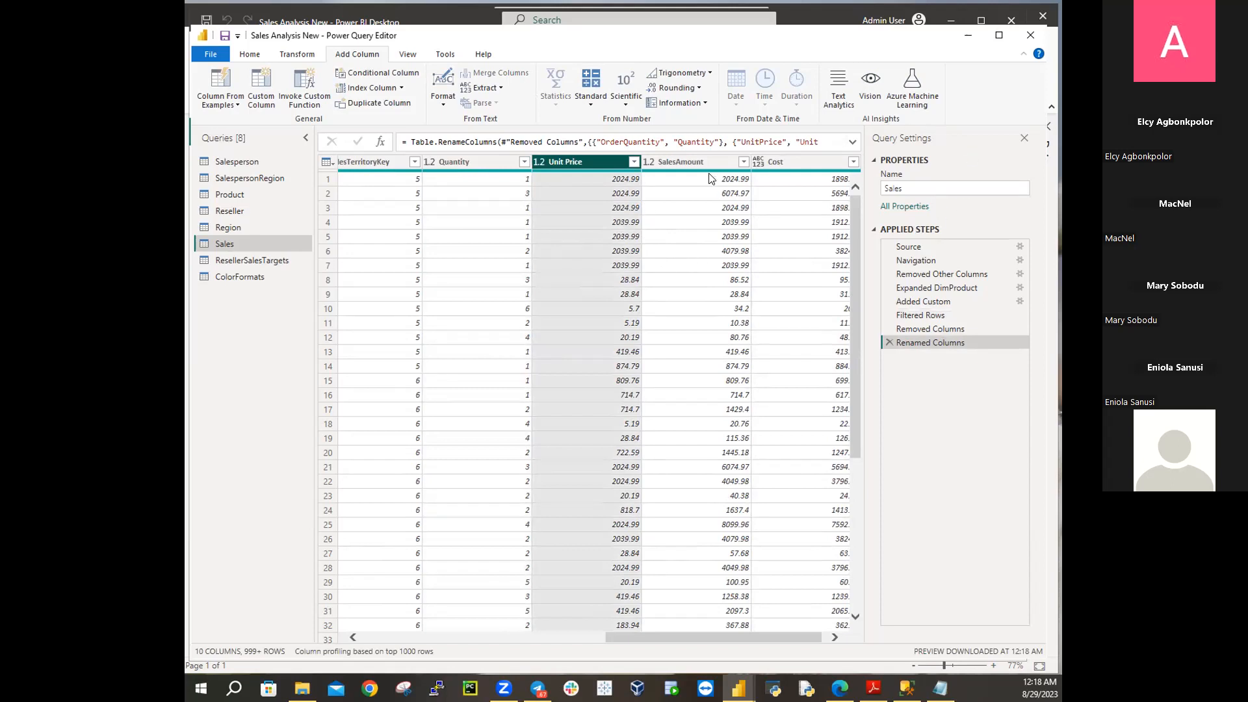
pyautogui.click(693, 164)
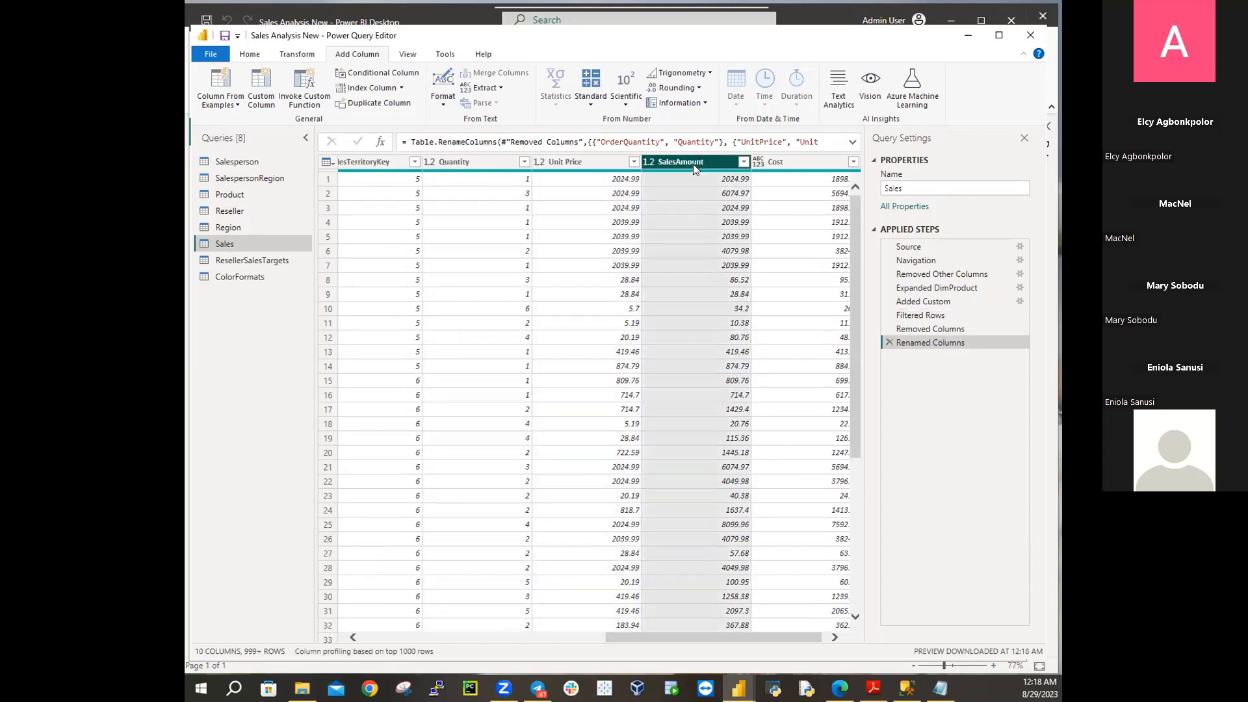
pyautogui.press('BackSpace')
pyautogui.press('BackSpace')
pyautogui.press('BackSpace')
pyautogui.press('BackSpace')
pyautogui.press('BackSpace')
pyautogui.press('BackSpace')
pyautogui.press('Return')
pyautogui.scroll(-6, 495, 260)
pyautogui.scroll(-20, 494, 266)
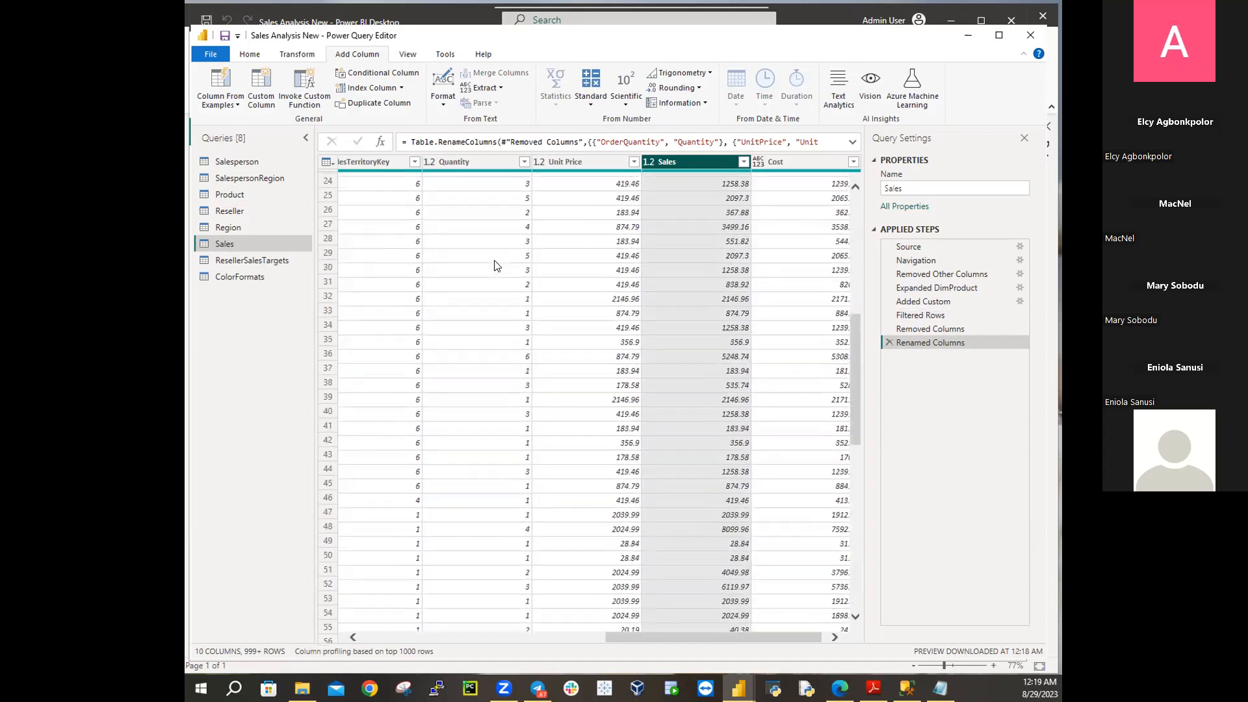
pyautogui.scroll(-20, 494, 265)
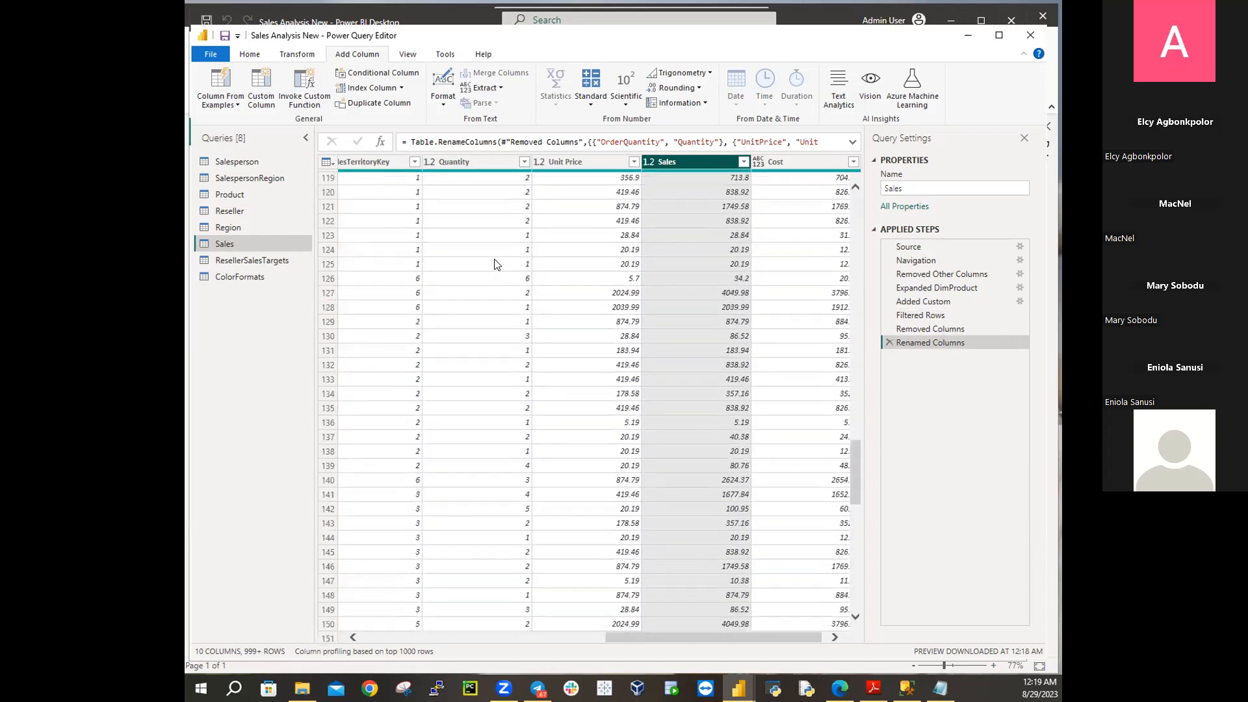
pyautogui.scroll(20, 496, 265)
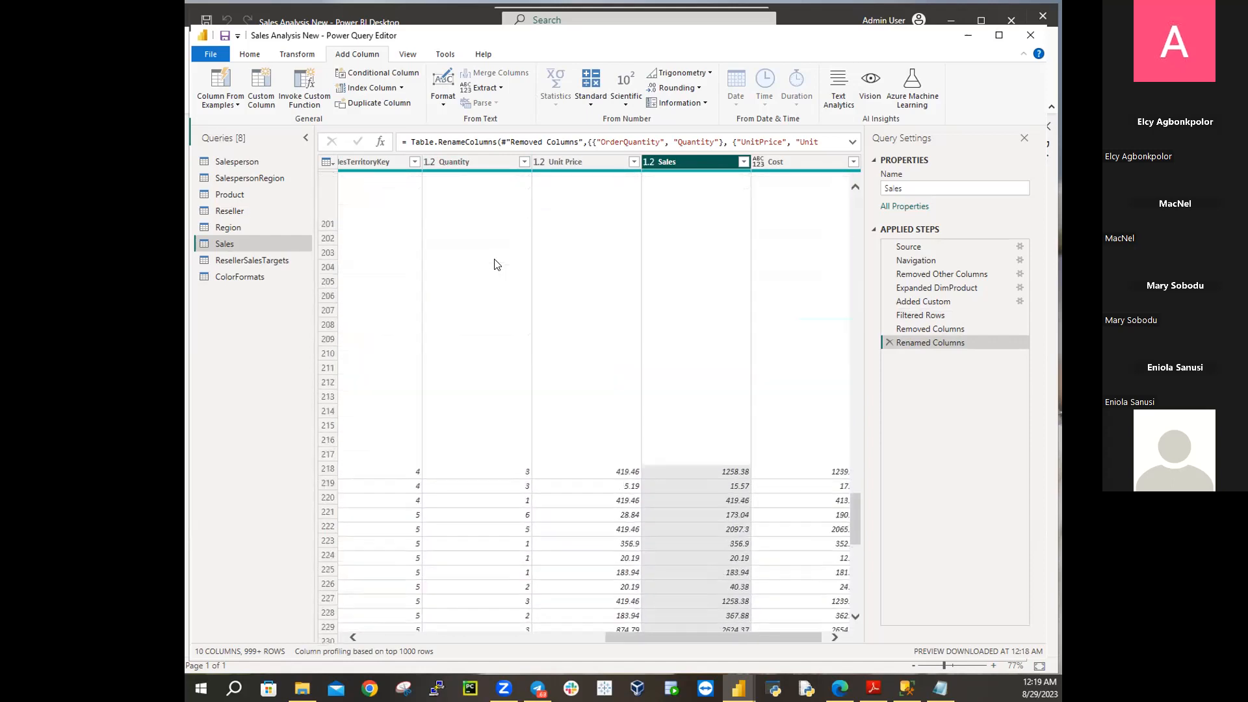
pyautogui.scroll(20, 498, 268)
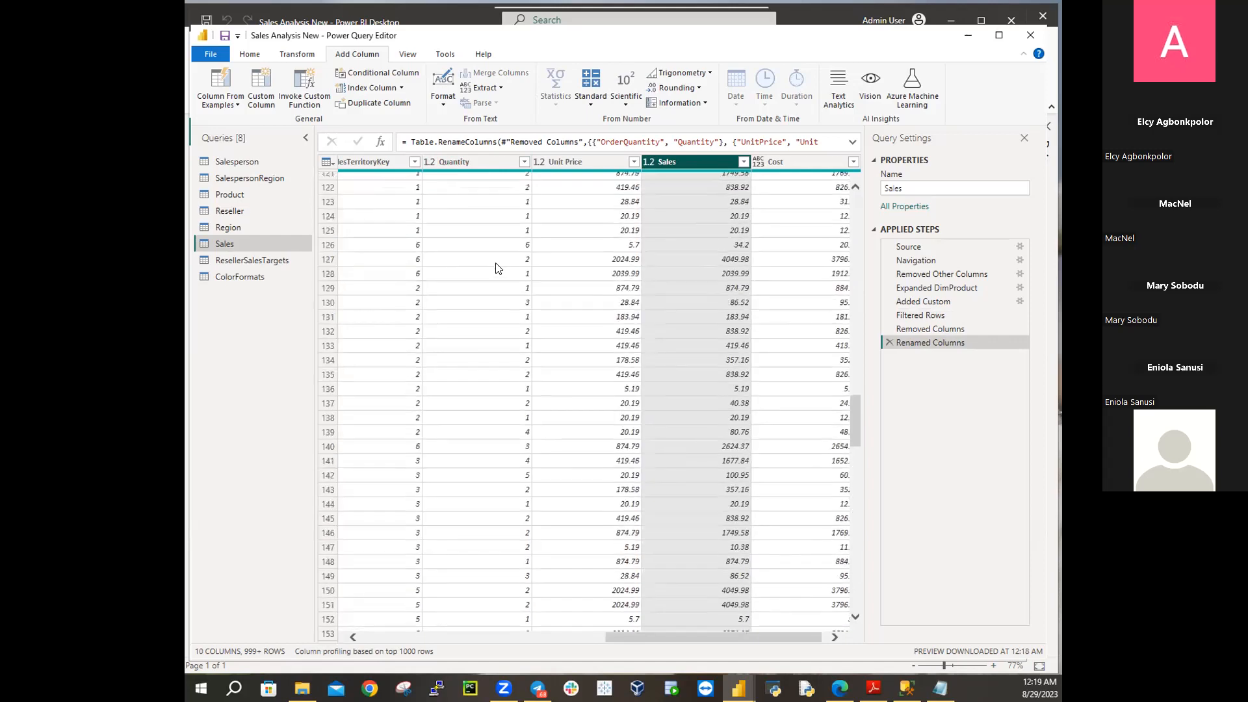
pyautogui.scroll(8, 498, 268)
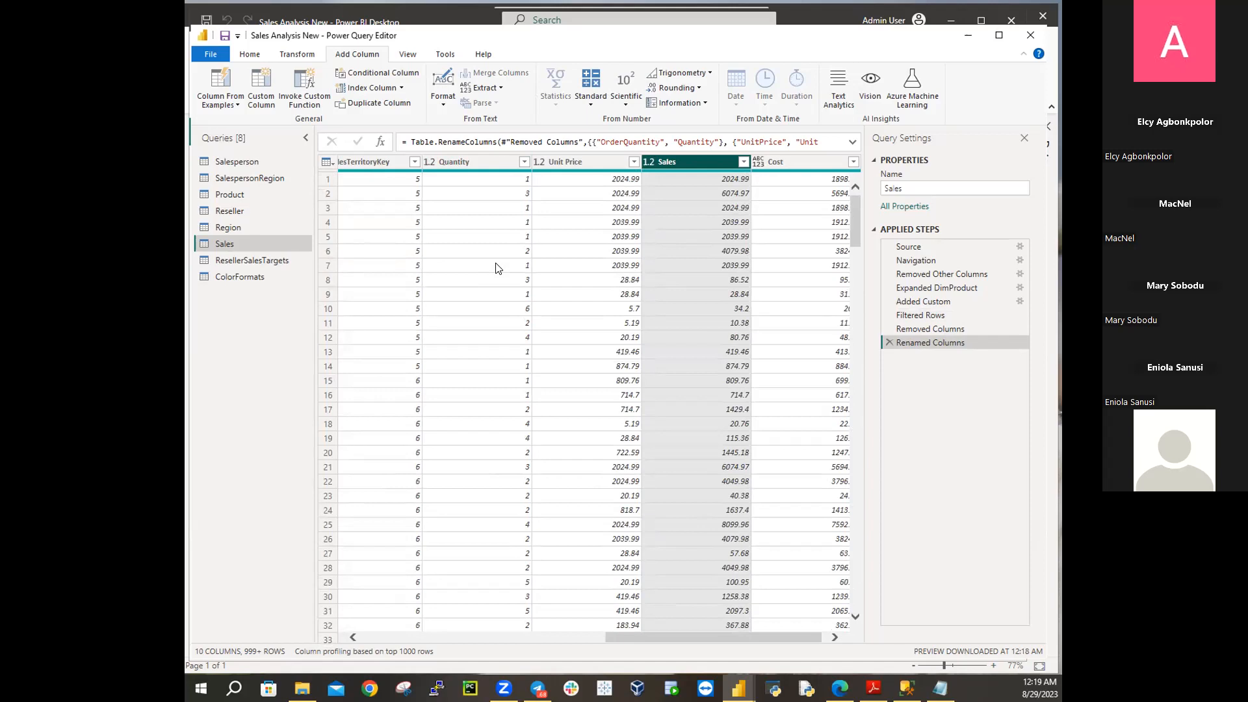
# Set the data type of the Quantity column to Whole Number
pyautogui.click(428, 162)
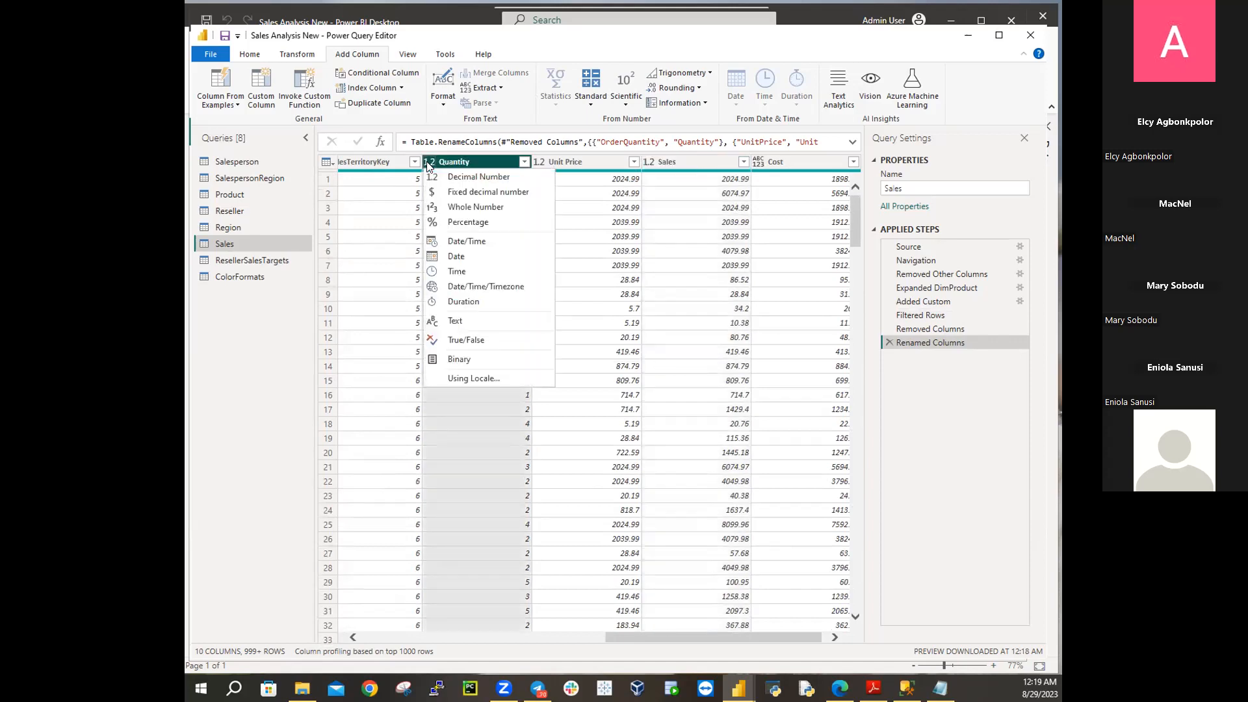
pyautogui.click(460, 203)
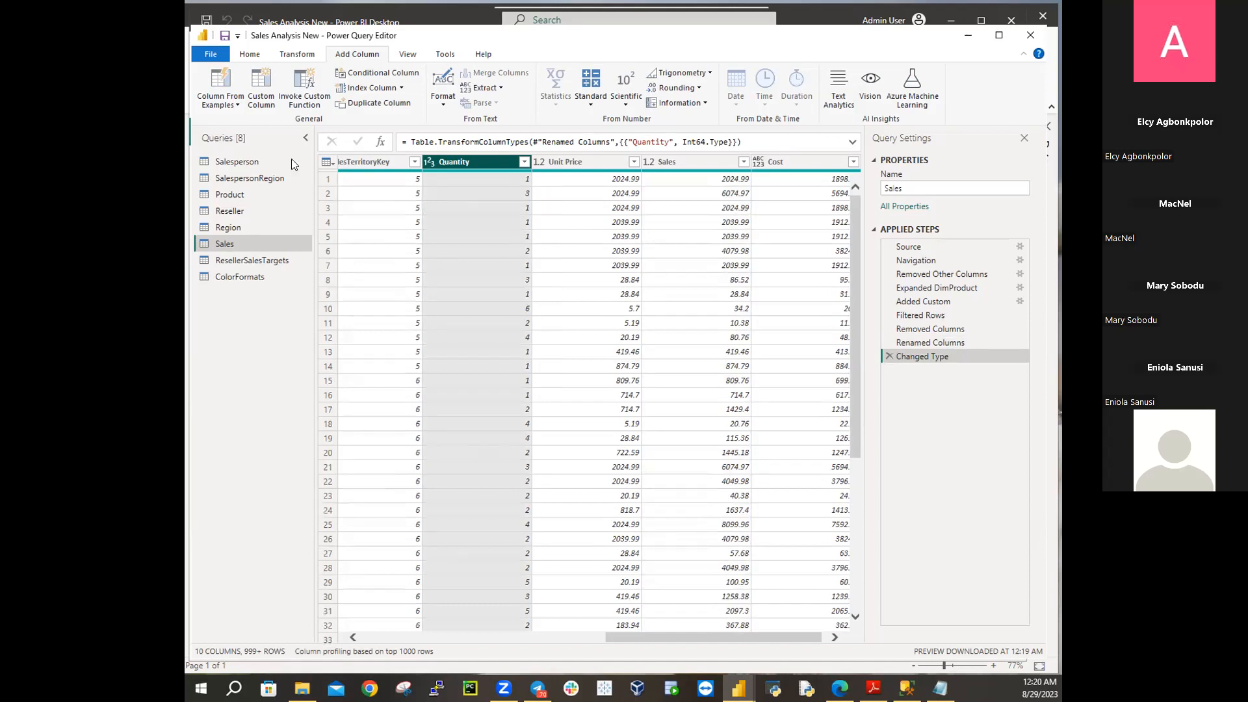
# Set the data type of the Unit Price, Sales and Cost columns to Fixed decimal number
pyautogui.click(540, 162)
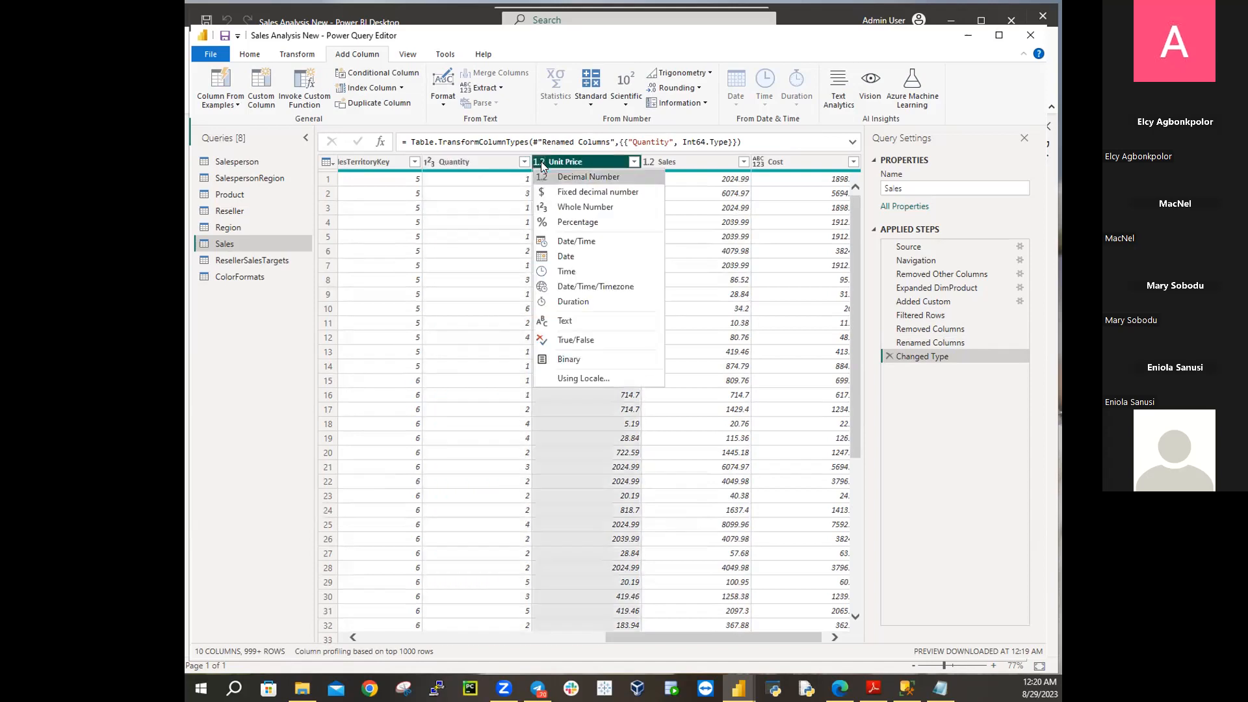
pyautogui.click(582, 191)
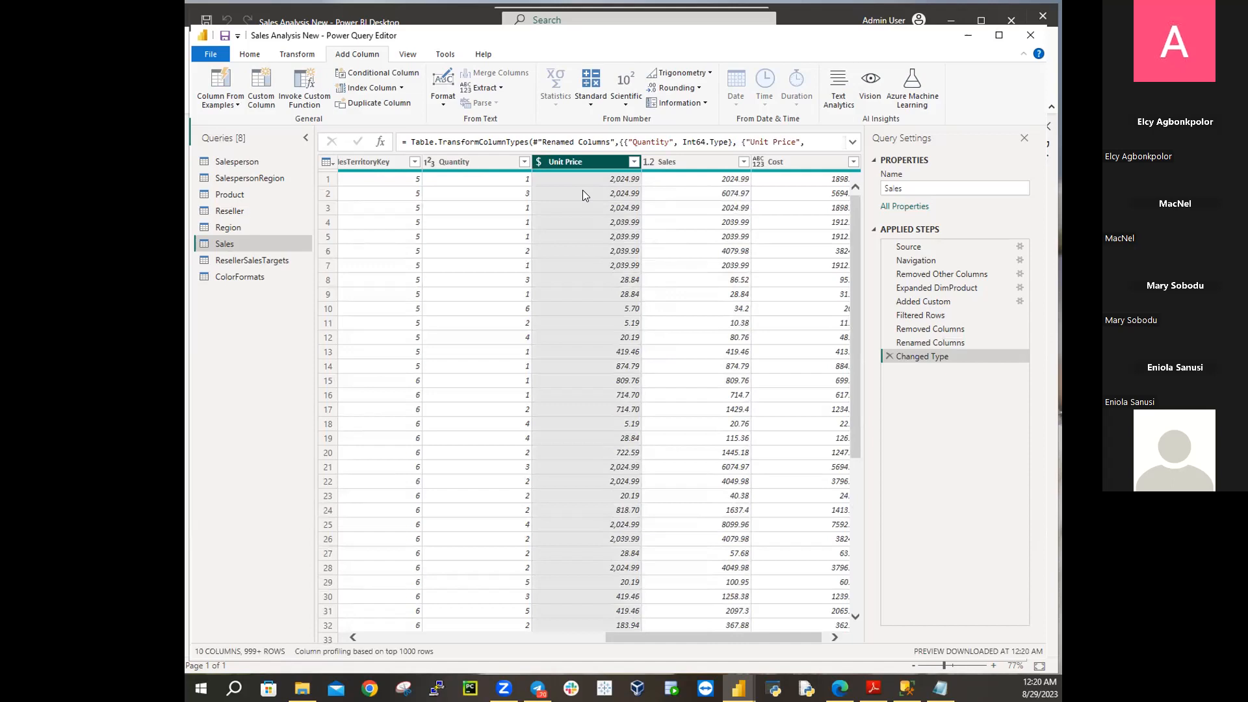
pyautogui.click(649, 162)
pyautogui.click(716, 194)
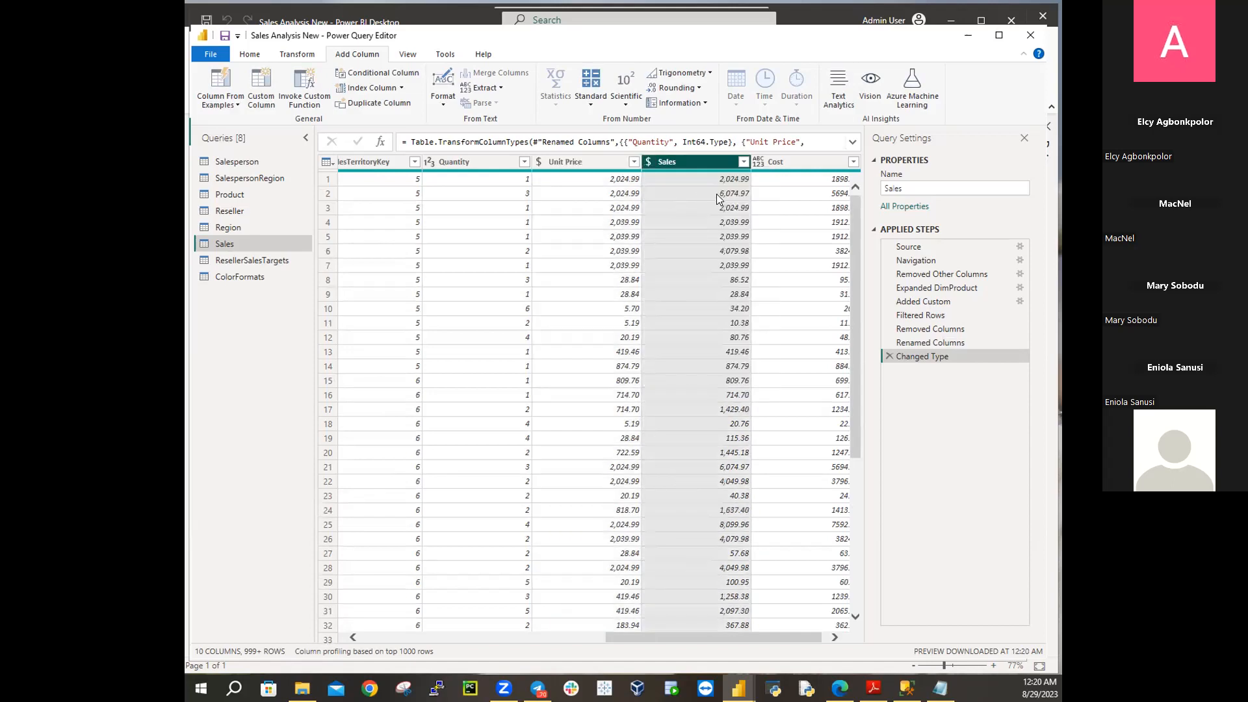
pyautogui.click(839, 638)
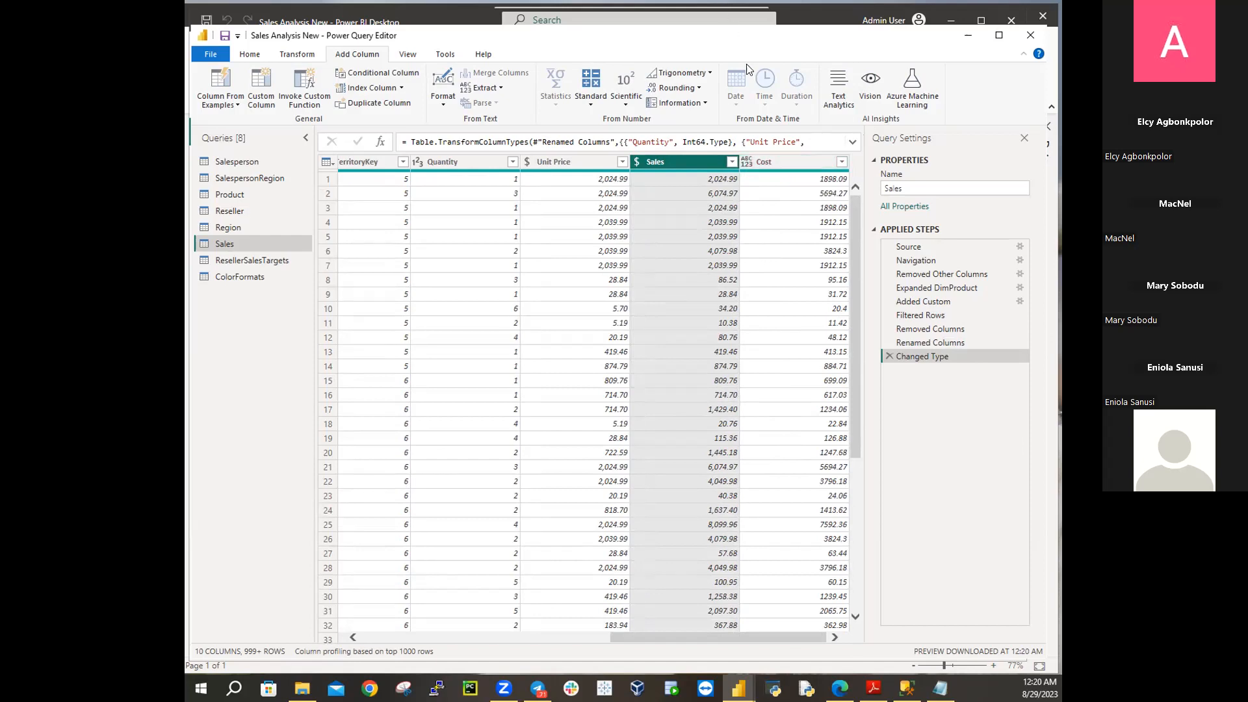
pyautogui.click(747, 163)
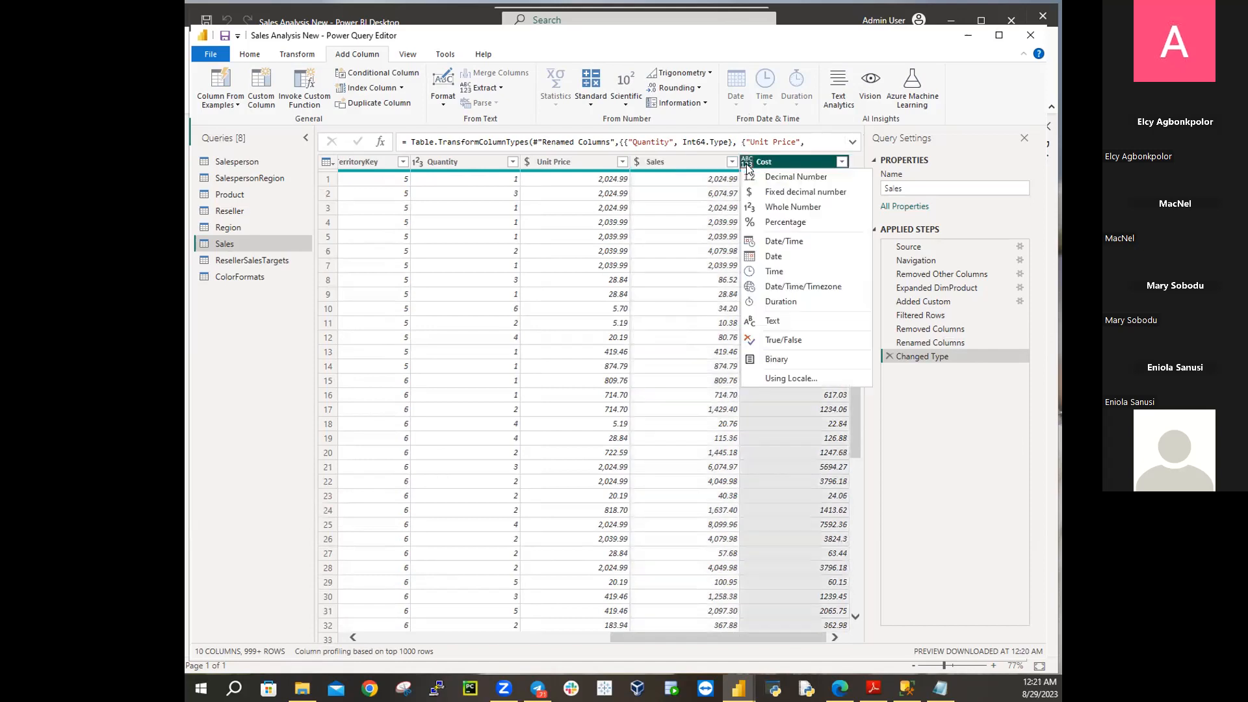
pyautogui.click(769, 191)
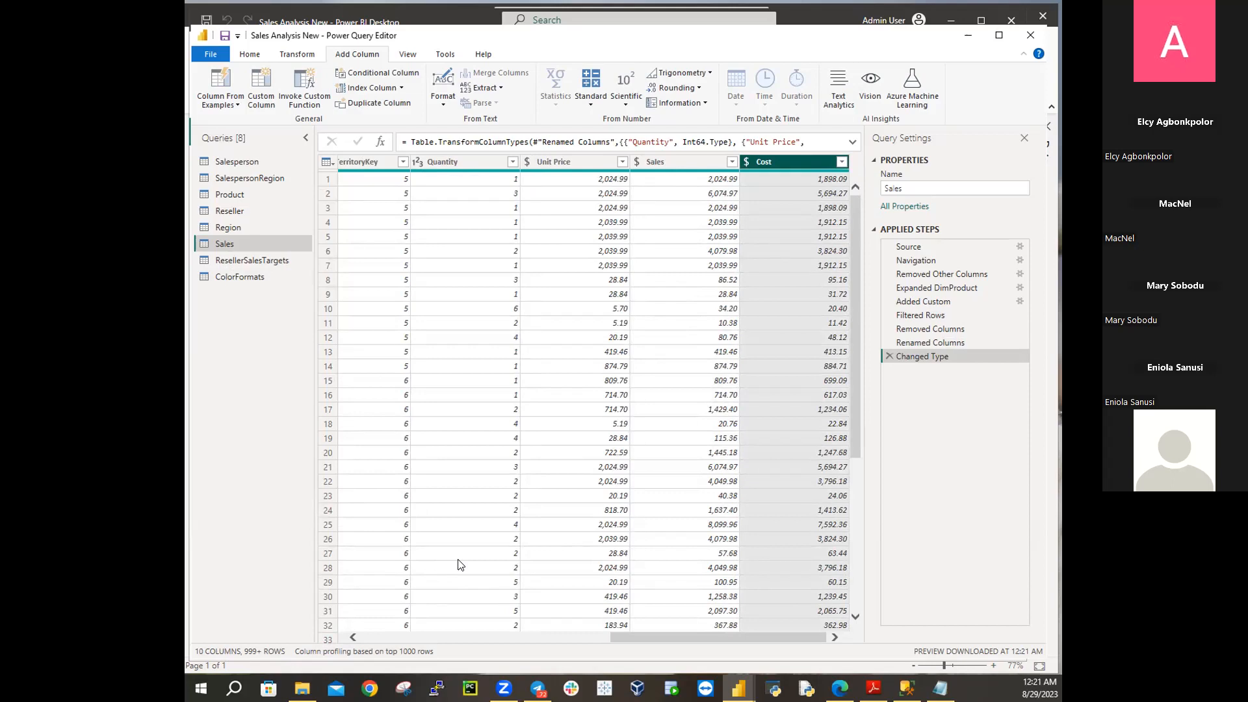
pyautogui.scroll(-5, 460, 565)
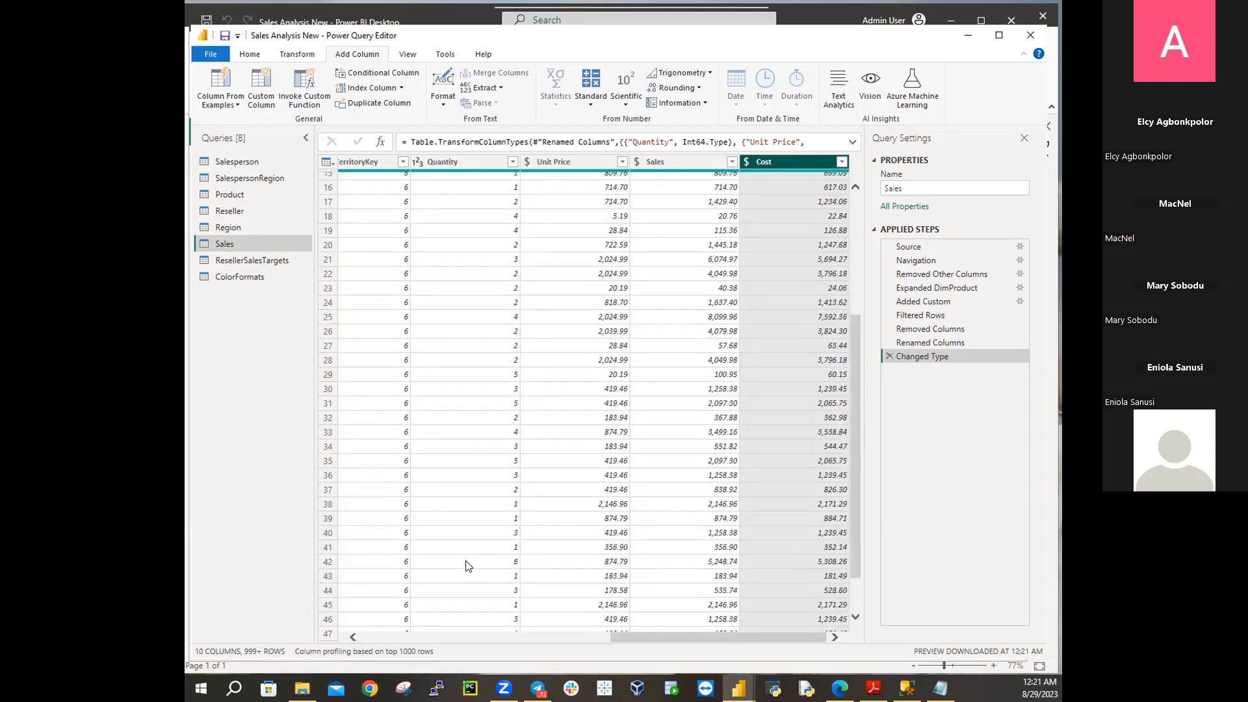
pyautogui.scroll(-1, 470, 566)
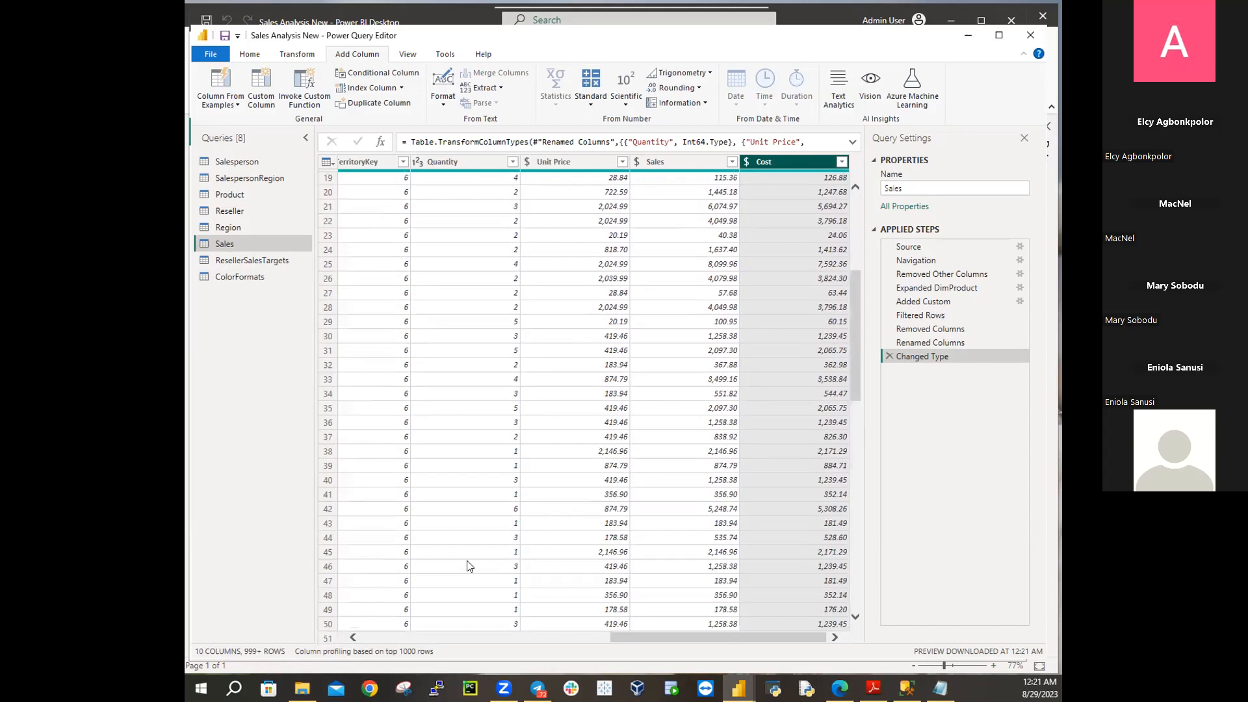
pyautogui.scroll(6, 470, 566)
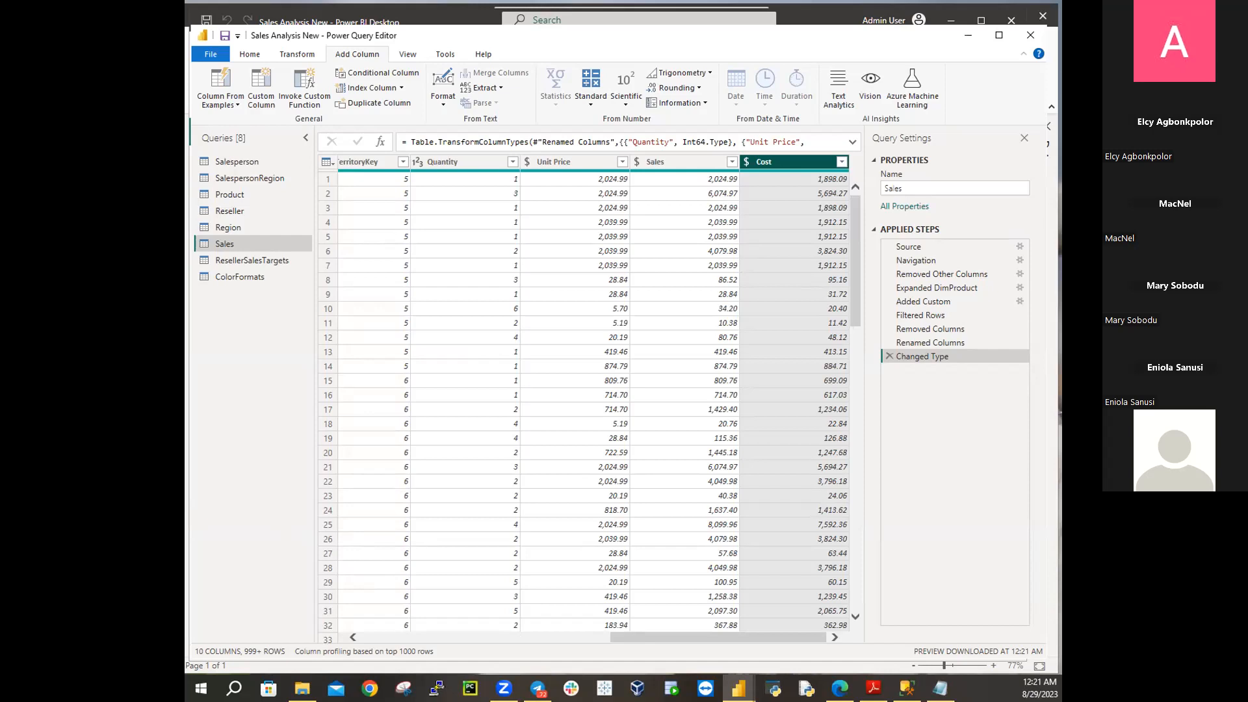
# Rename the ResellerSalesTargets query to Targets
pyautogui.click(231, 262)
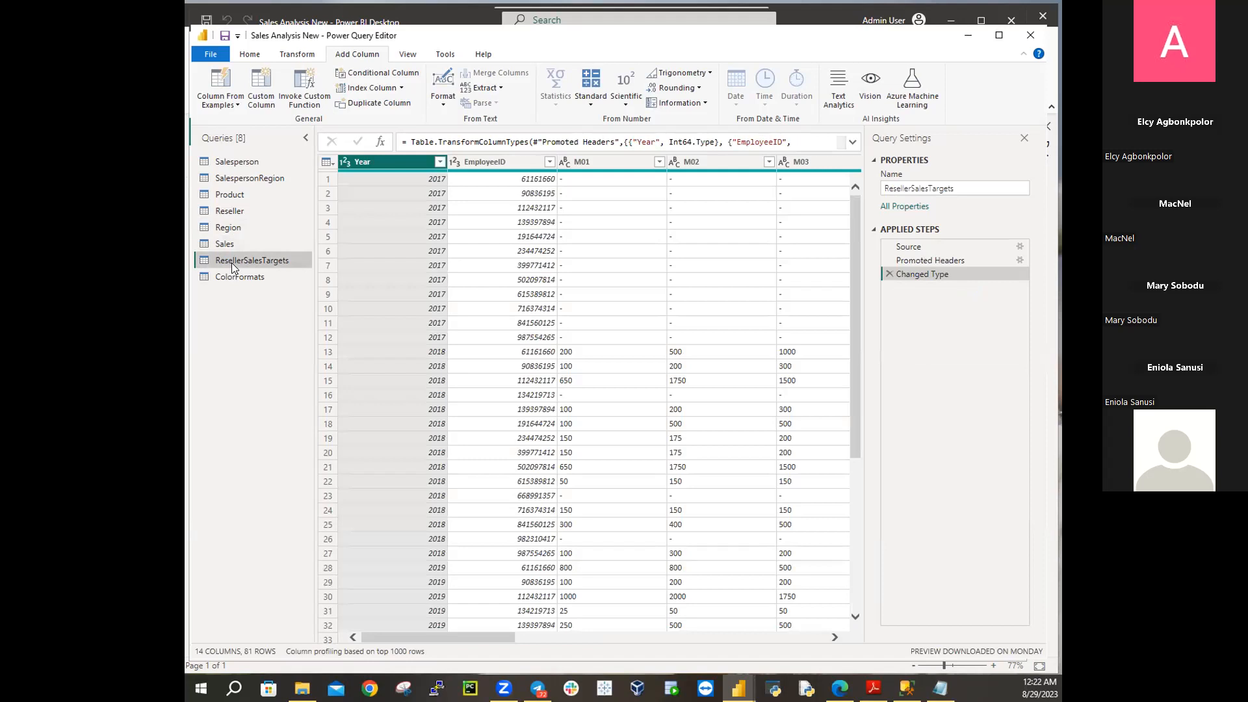
pyautogui.rightClick(231, 262)
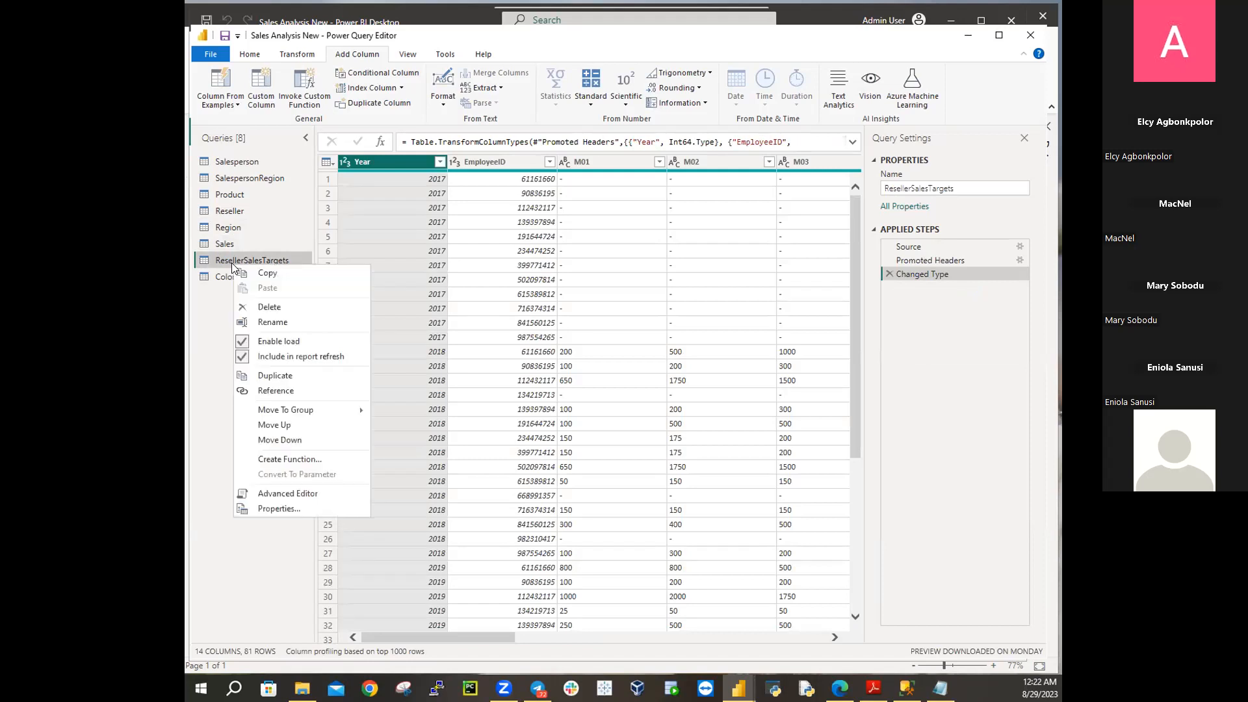
pyautogui.click(299, 322)
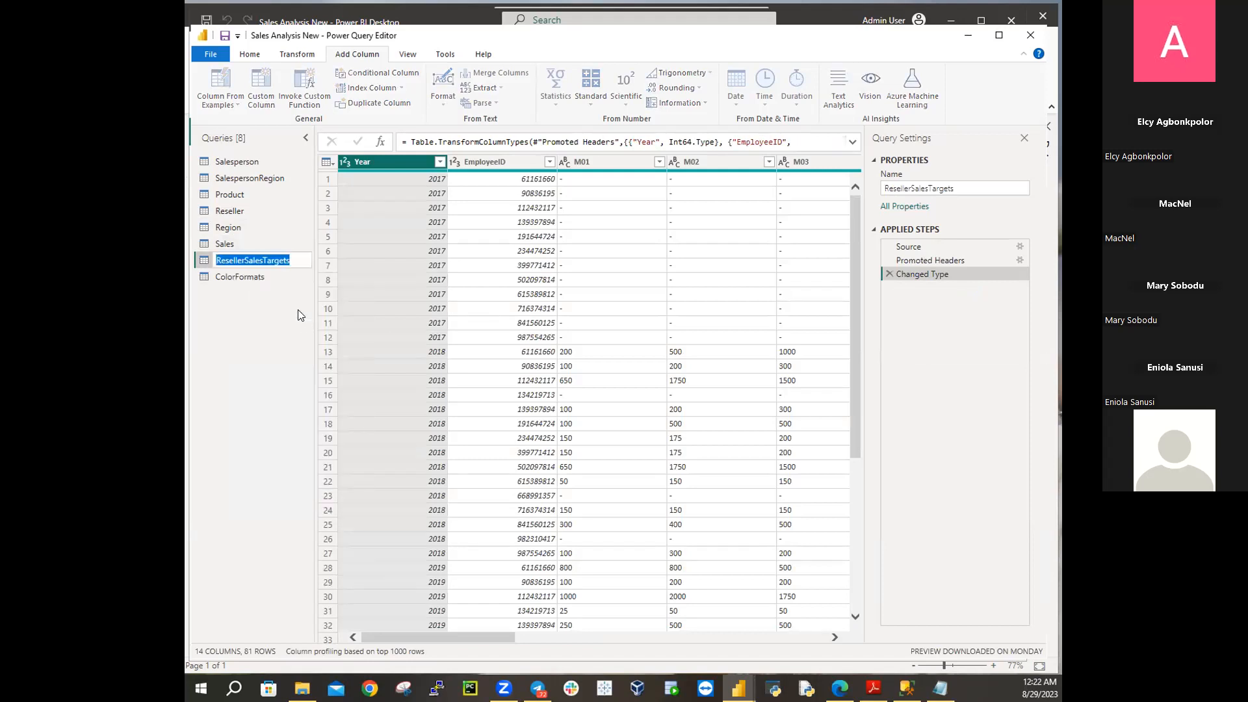
pyautogui.click(262, 260)
pyautogui.hotkey('ctrl', 'BackSpace')
pyautogui.press('Return')
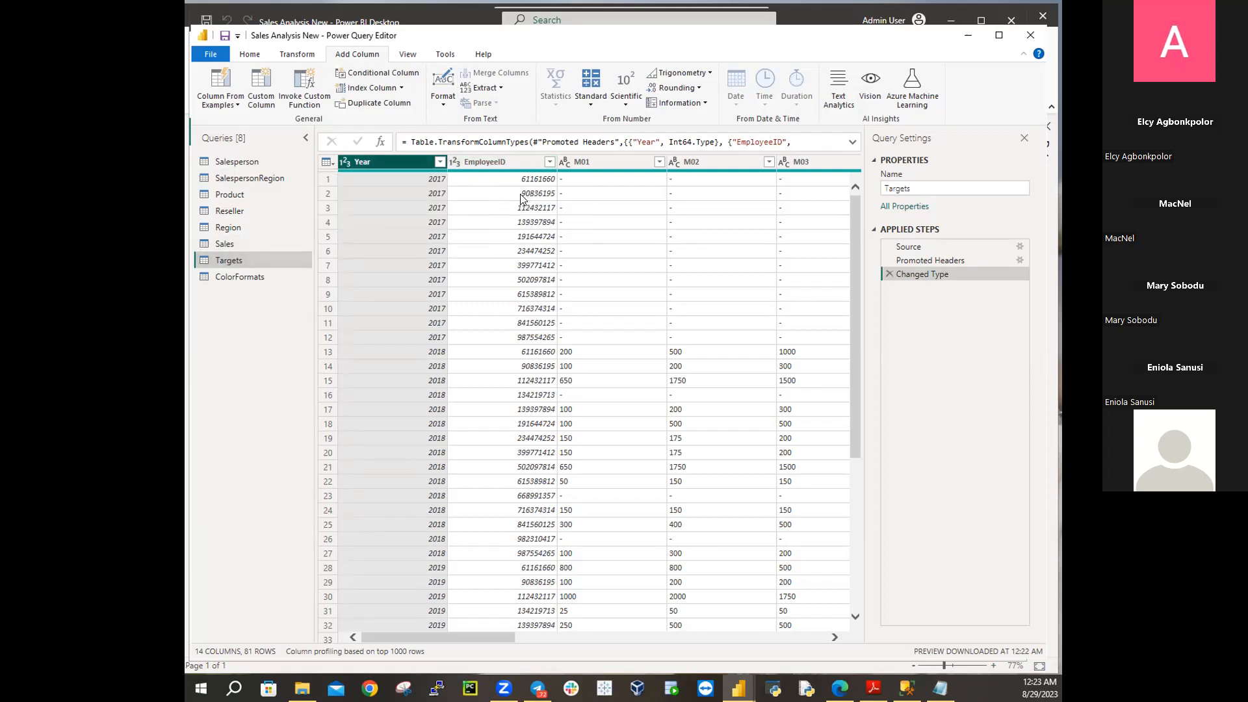
# Unpivot all columns of the Targets table other than Year and EmployeeID
pyautogui.keyDown('ctrl'); pyautogui.click(494, 163); pyautogui.keyUp('ctrl')
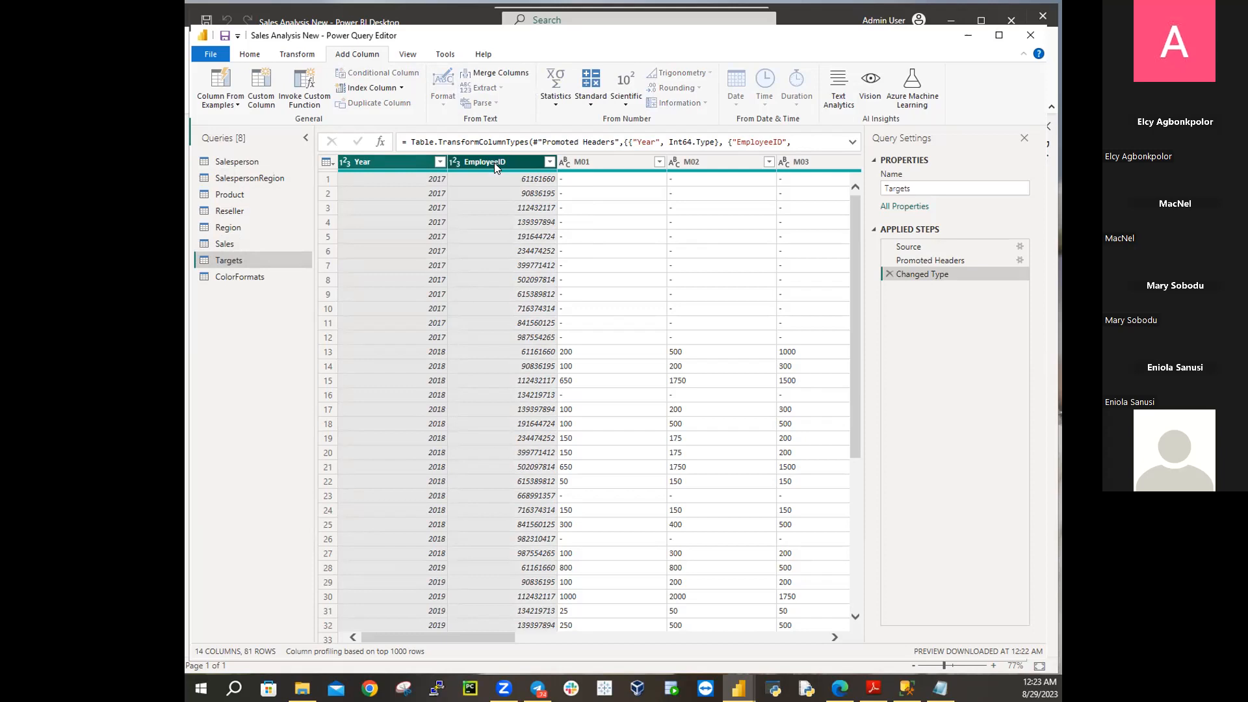
pyautogui.rightClick(494, 168)
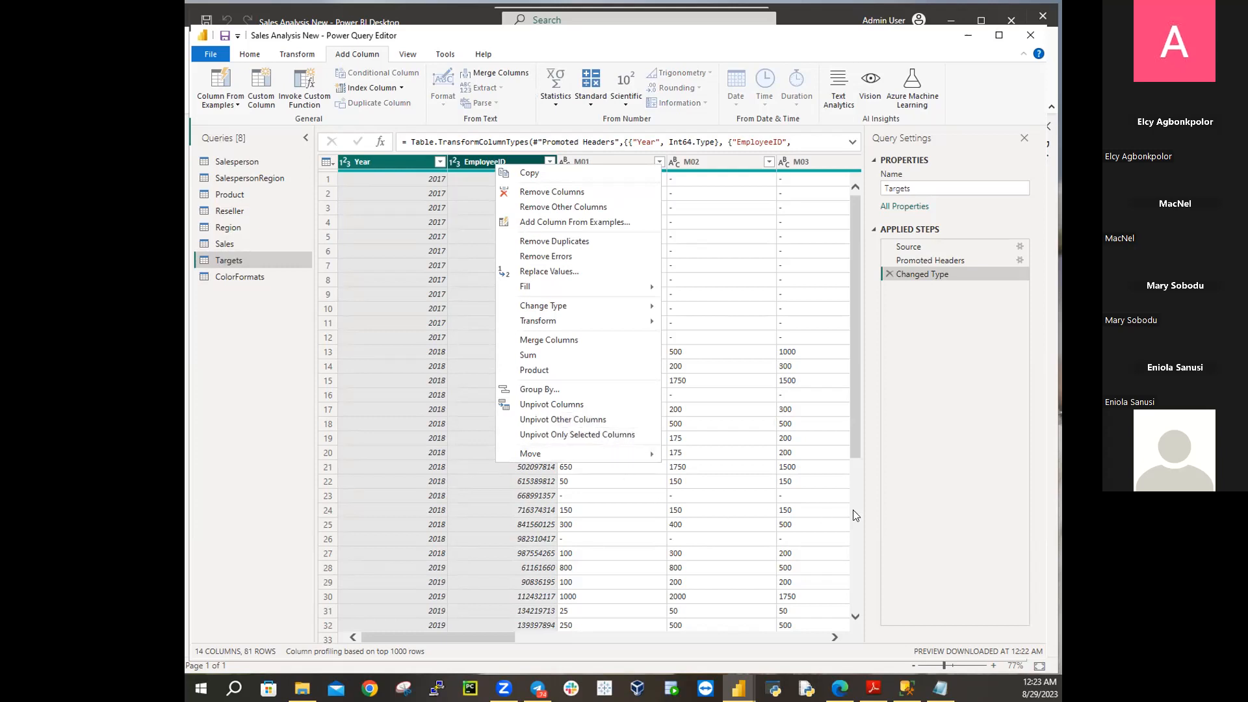
pyautogui.click(978, 489)
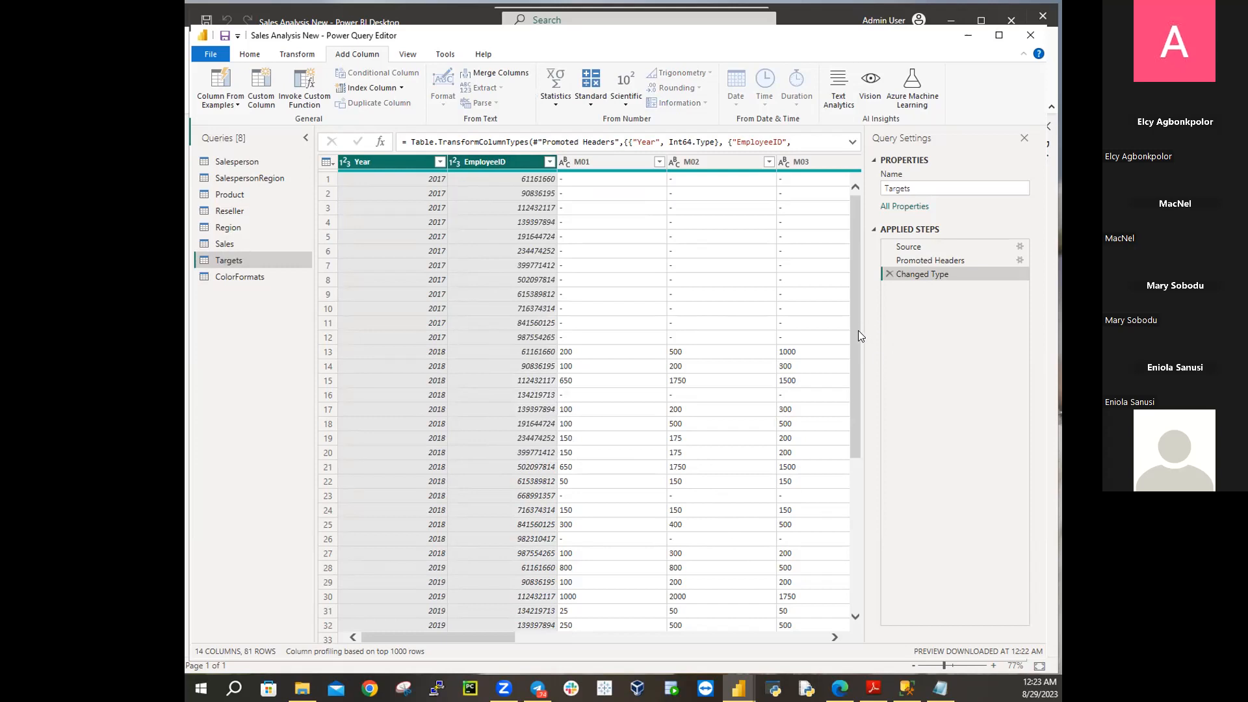
pyautogui.moveTo(861, 335); pyautogui.dragTo(866, 209)
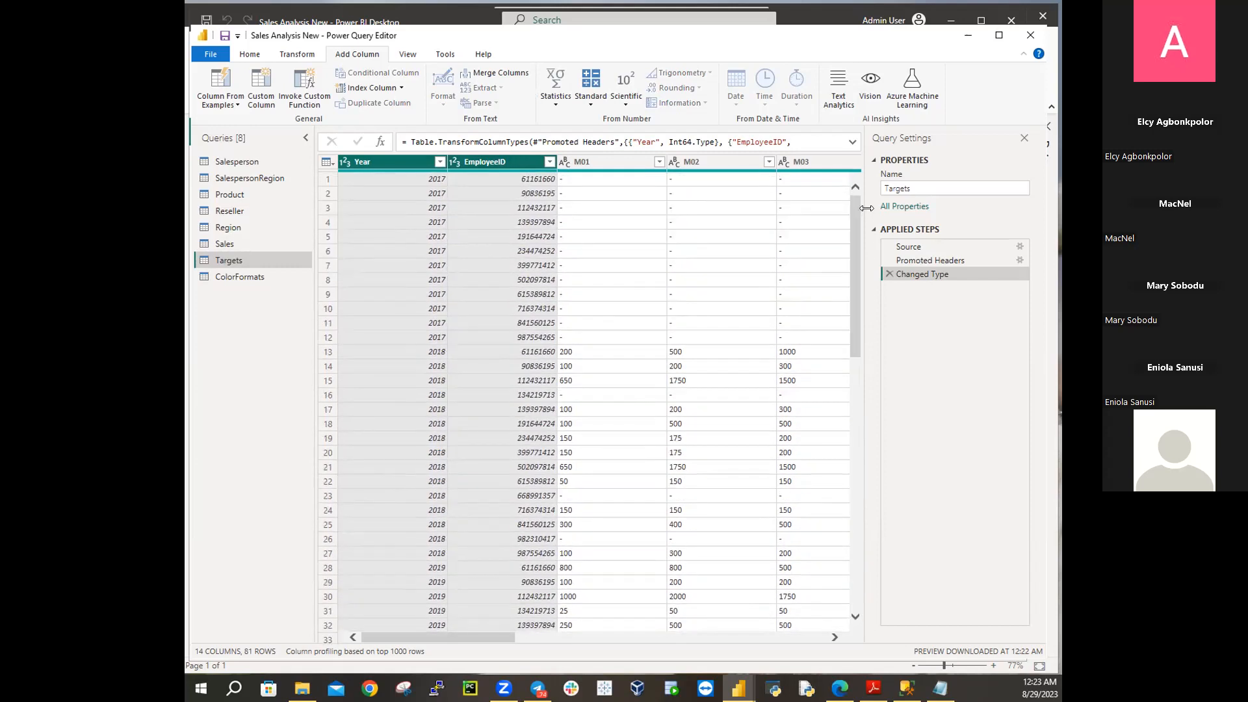
pyautogui.rightClick(488, 164)
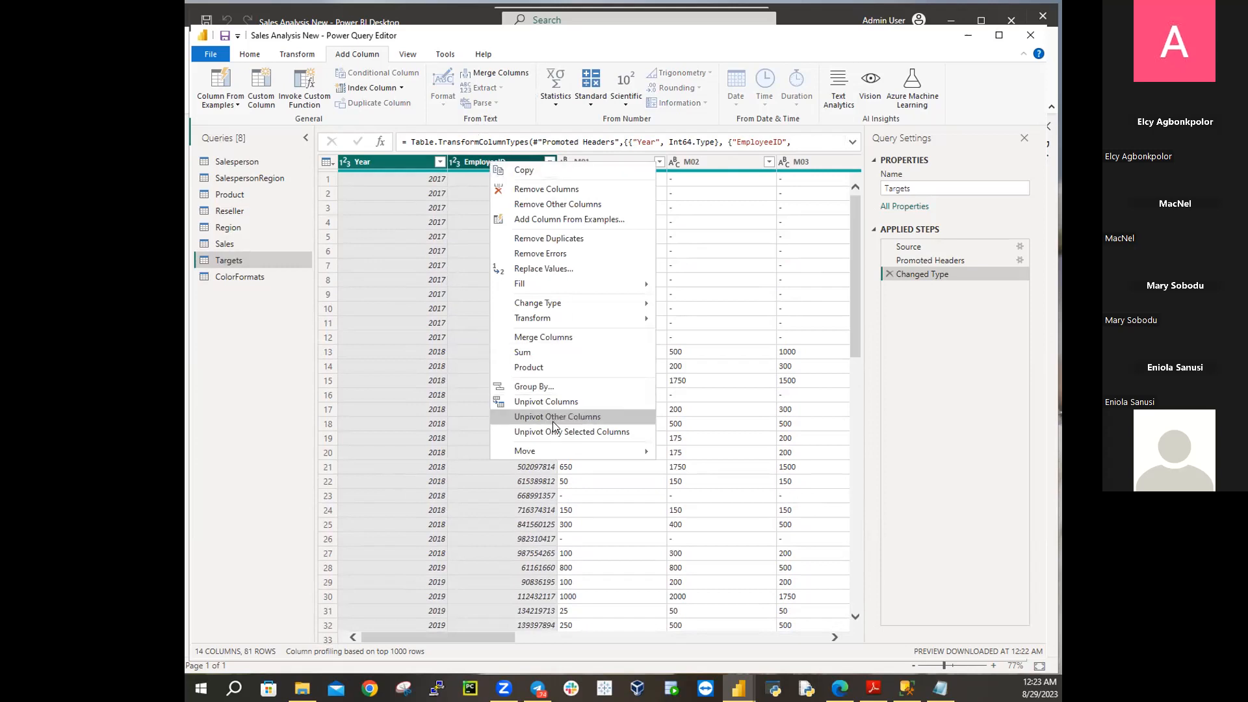
pyautogui.click(586, 418)
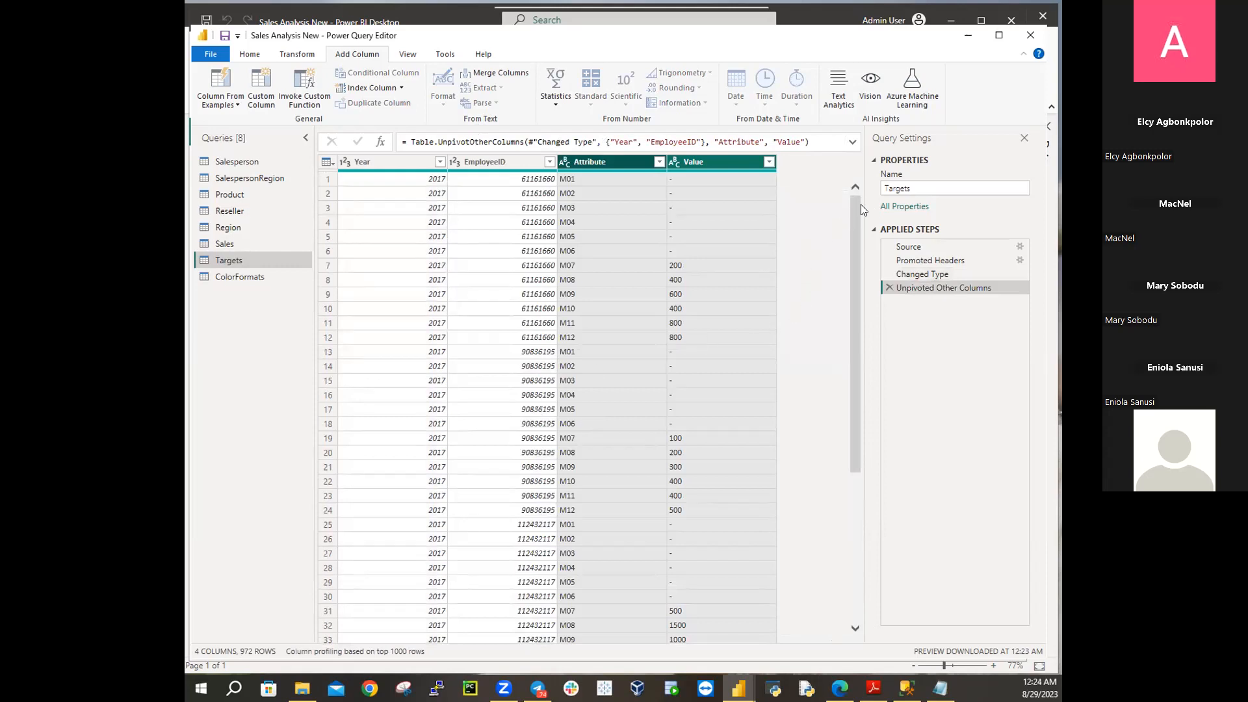
pyautogui.moveTo(857, 211); pyautogui.dragTo(880, 159)
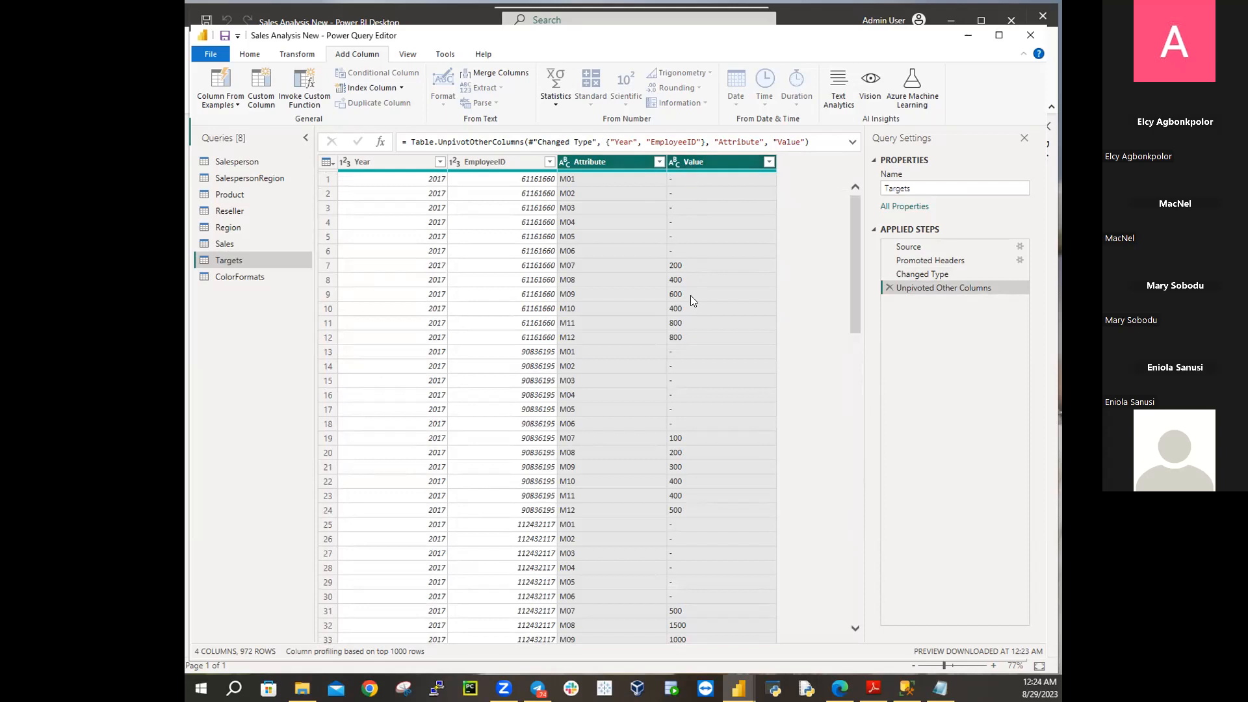
# Filter the Value column to exclude the rows containing a hyphen (-)
pyautogui.scroll(-20, 731, 336)
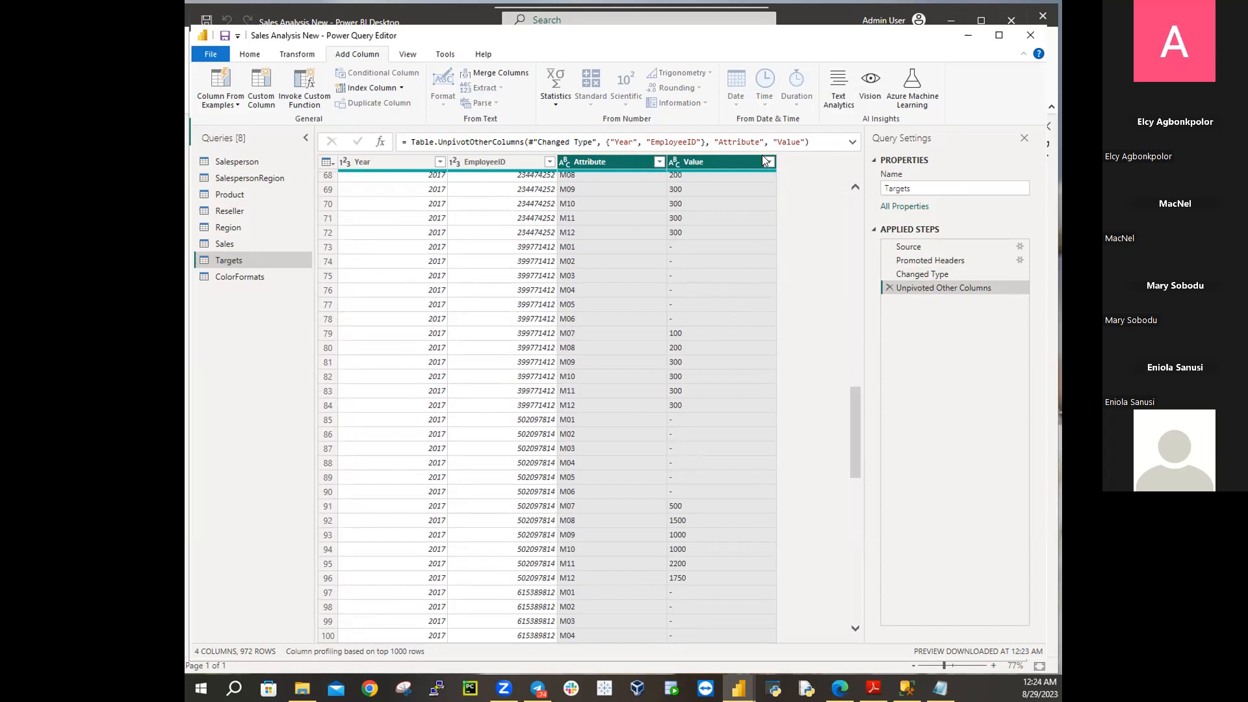
pyautogui.click(736, 214)
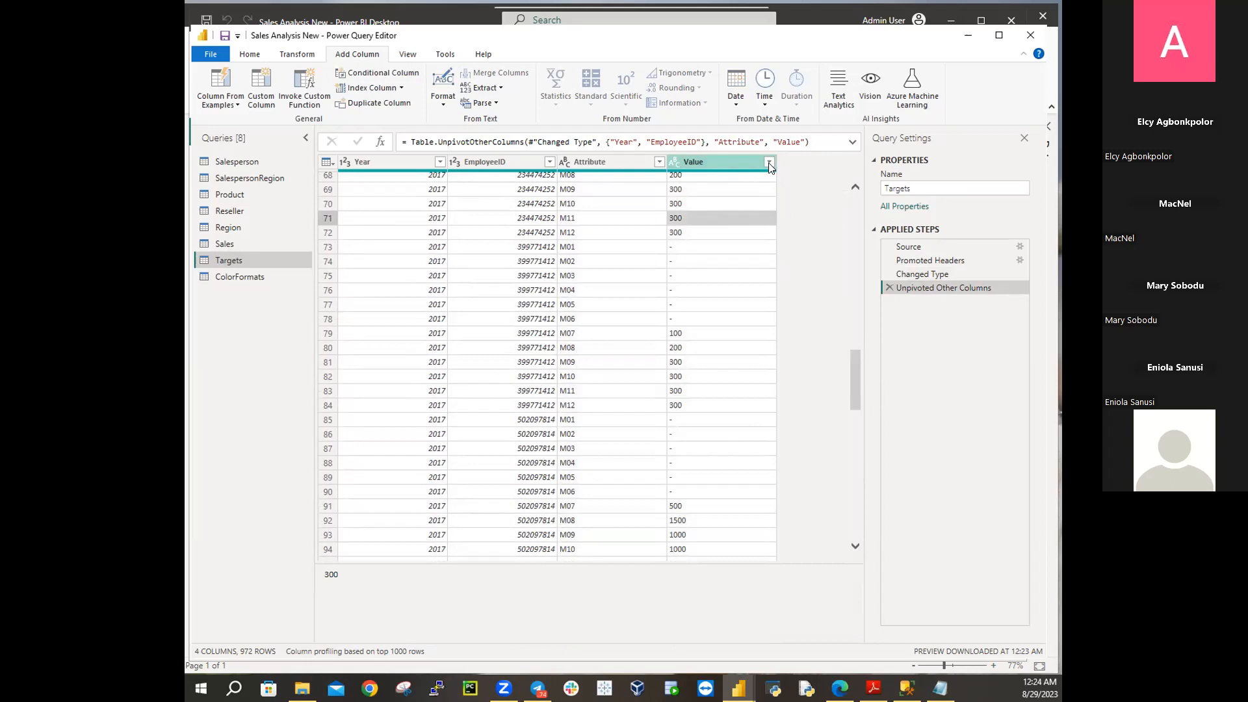
pyautogui.click(769, 163)
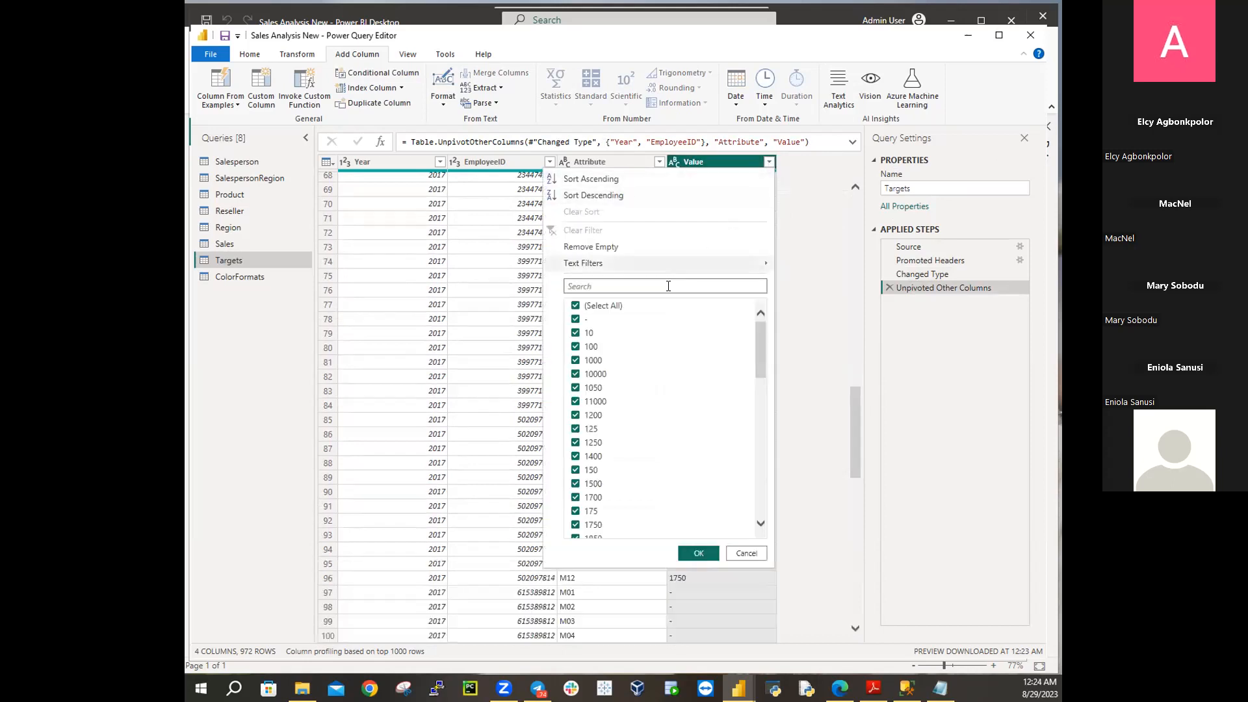
pyautogui.click(576, 320)
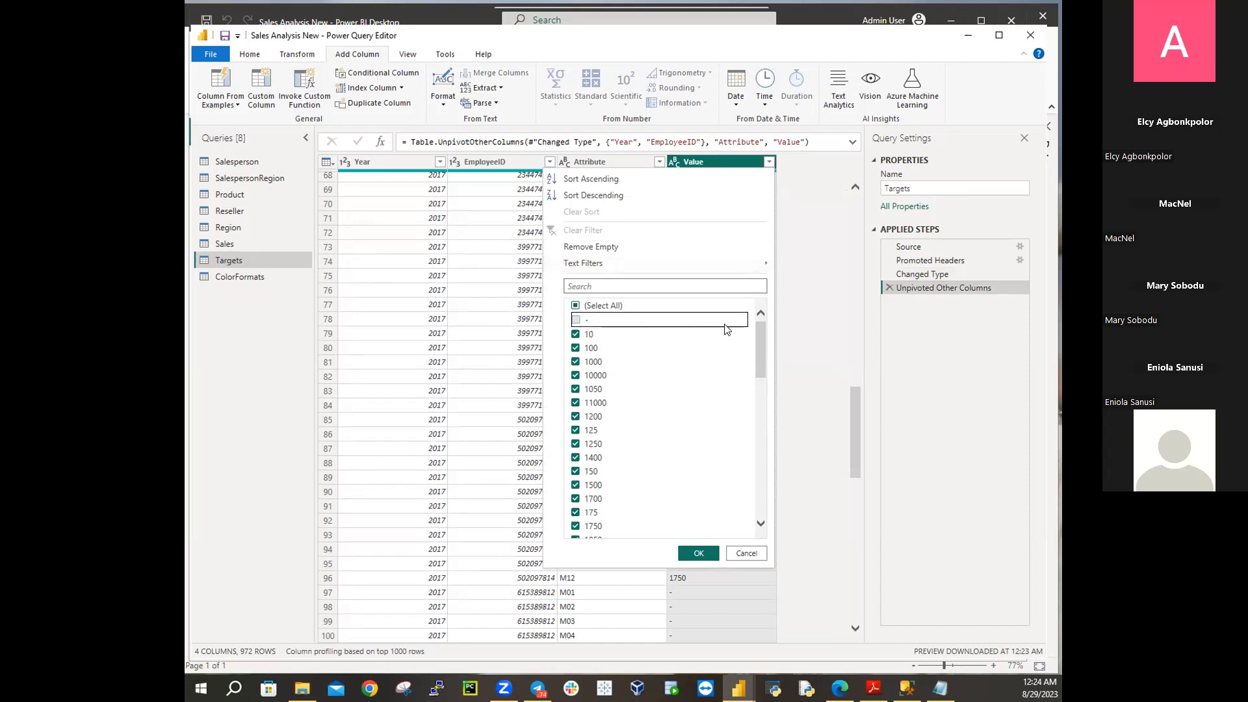
pyautogui.click(696, 554)
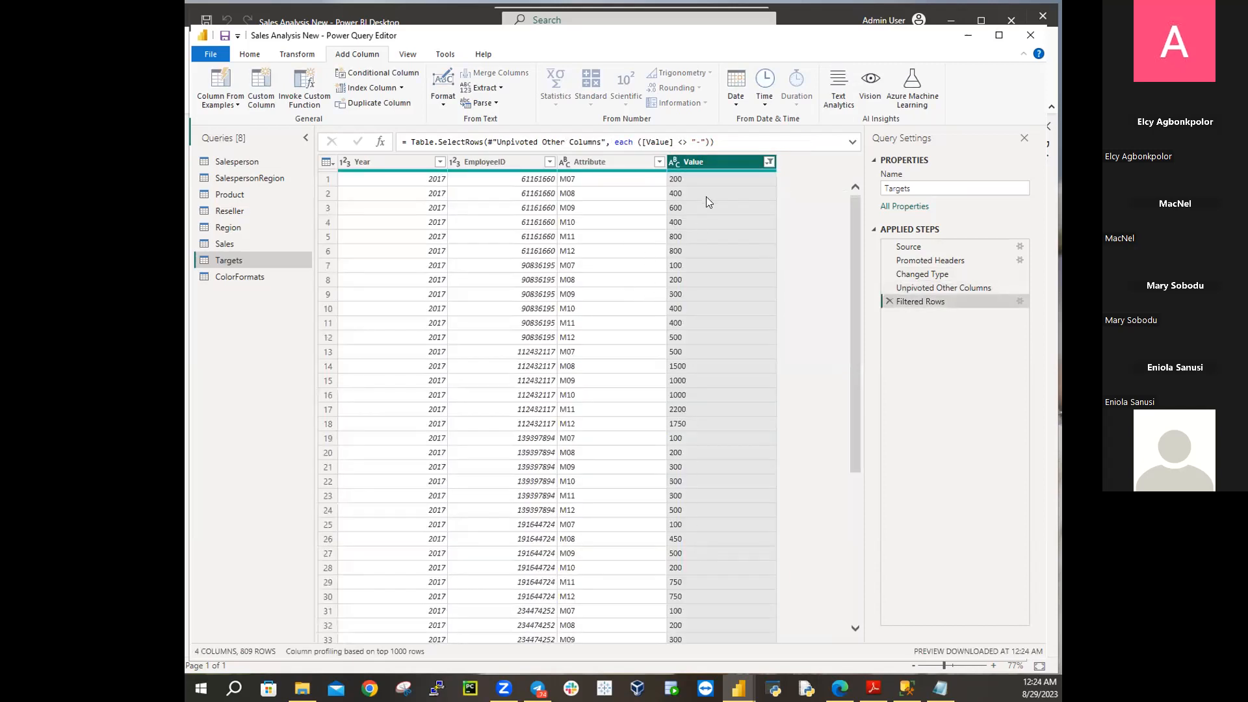
pyautogui.scroll(-20, 720, 267)
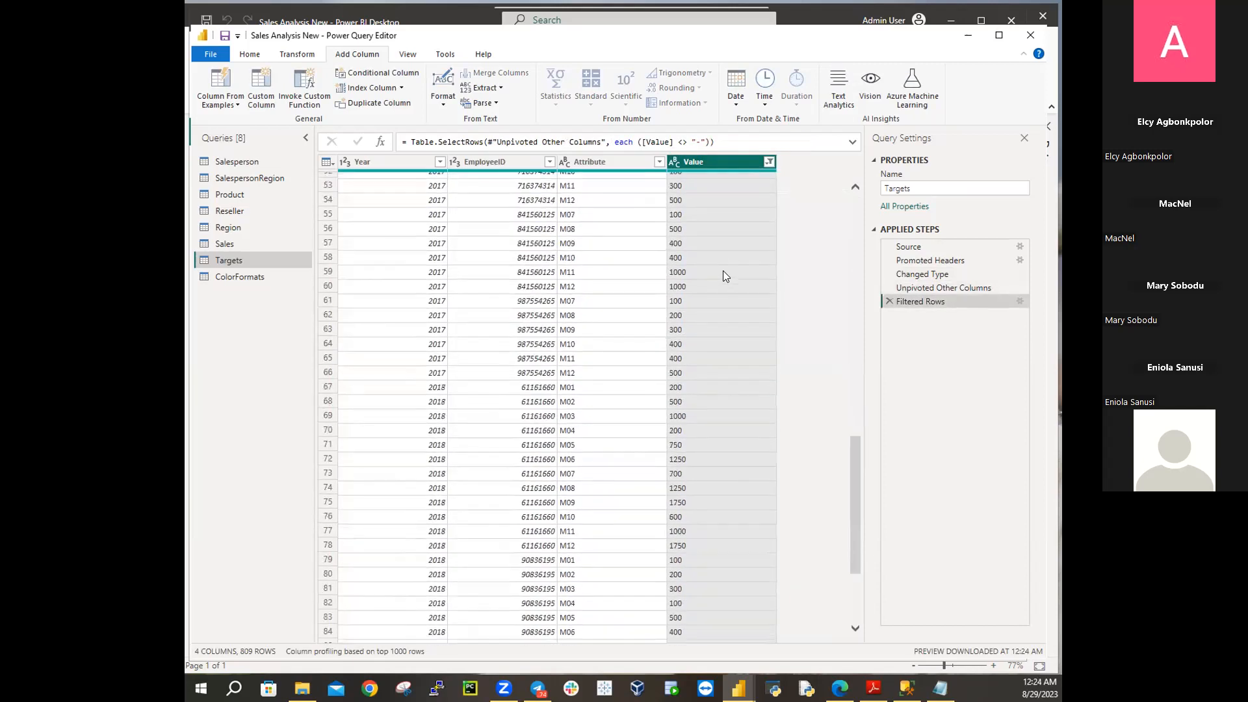
pyautogui.scroll(20, 727, 247)
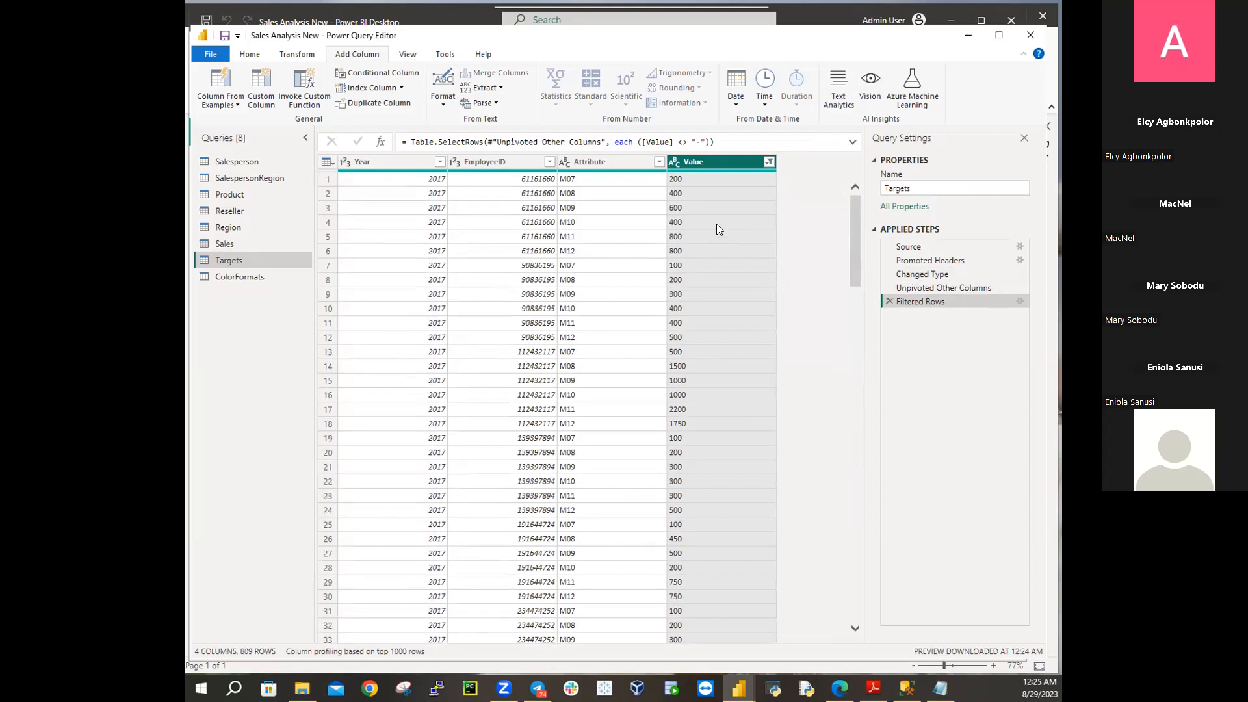
# Rename the Attribute column to MonthNumber and the Value column to Target
pyautogui.click(602, 161)
pyautogui.doubleClick(603, 162)
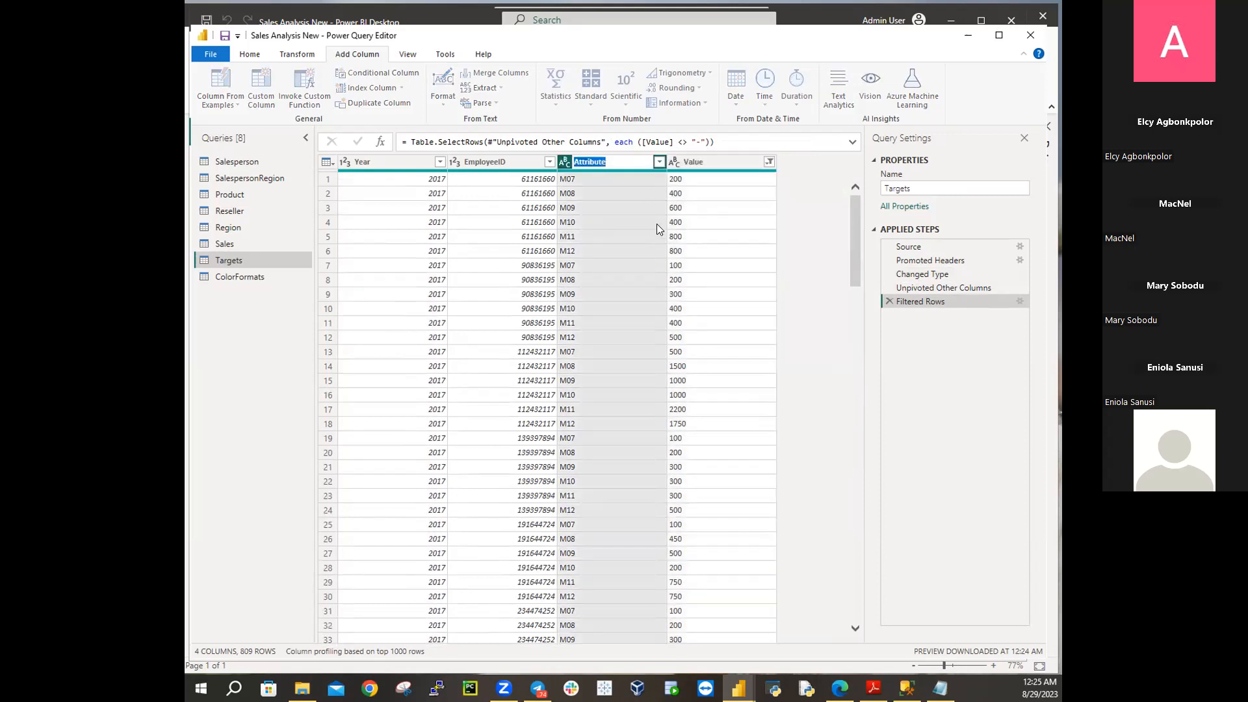
pyautogui.write('MonthNumber')
pyautogui.press('Return')
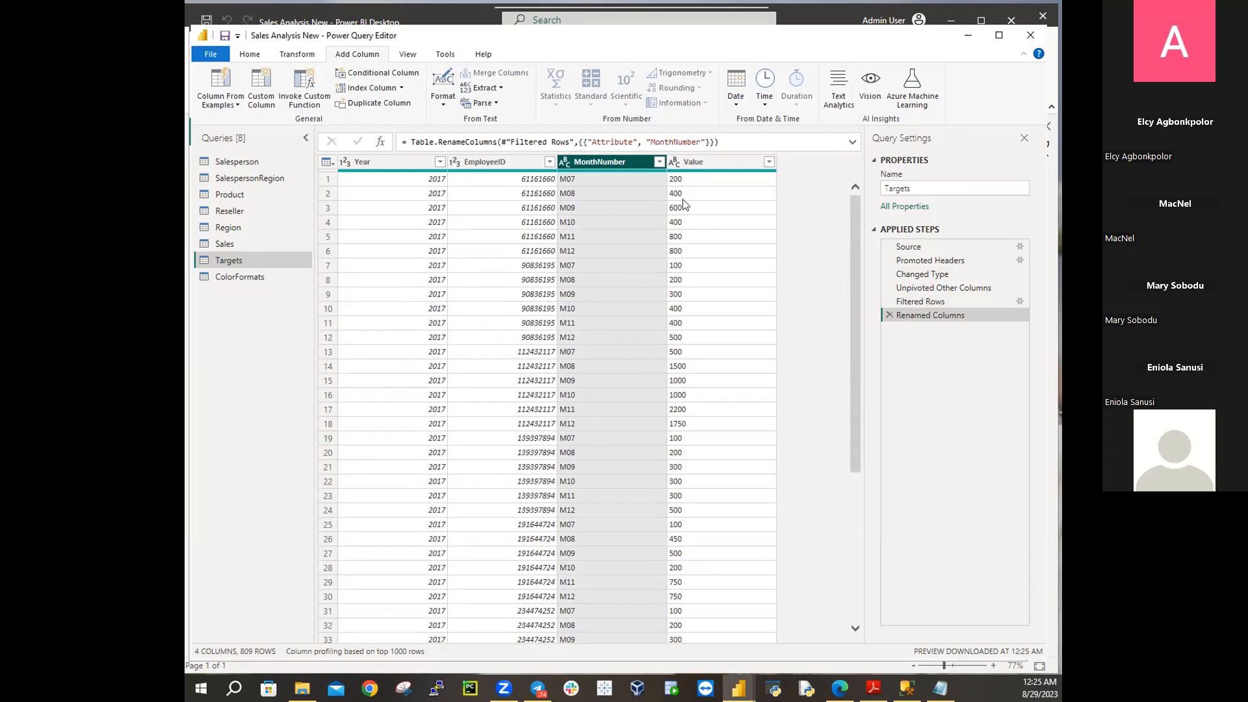
pyautogui.doubleClick(704, 163)
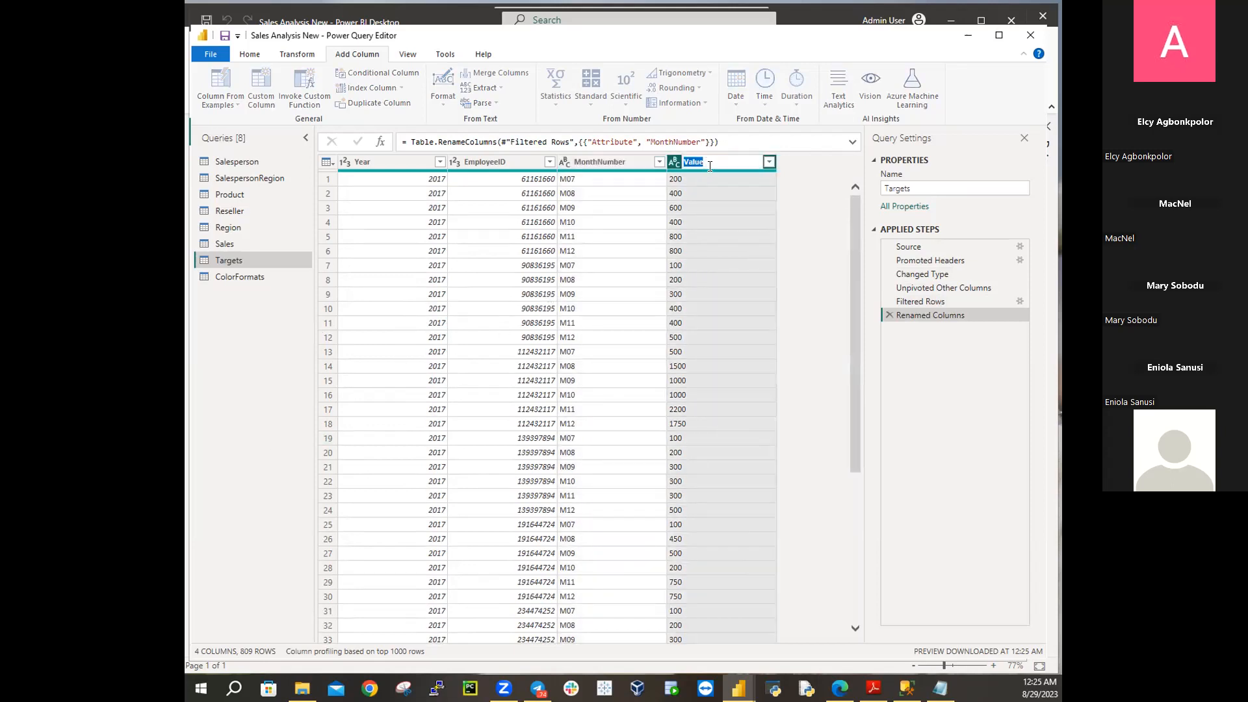
pyautogui.write('Target')
pyautogui.press('Return')
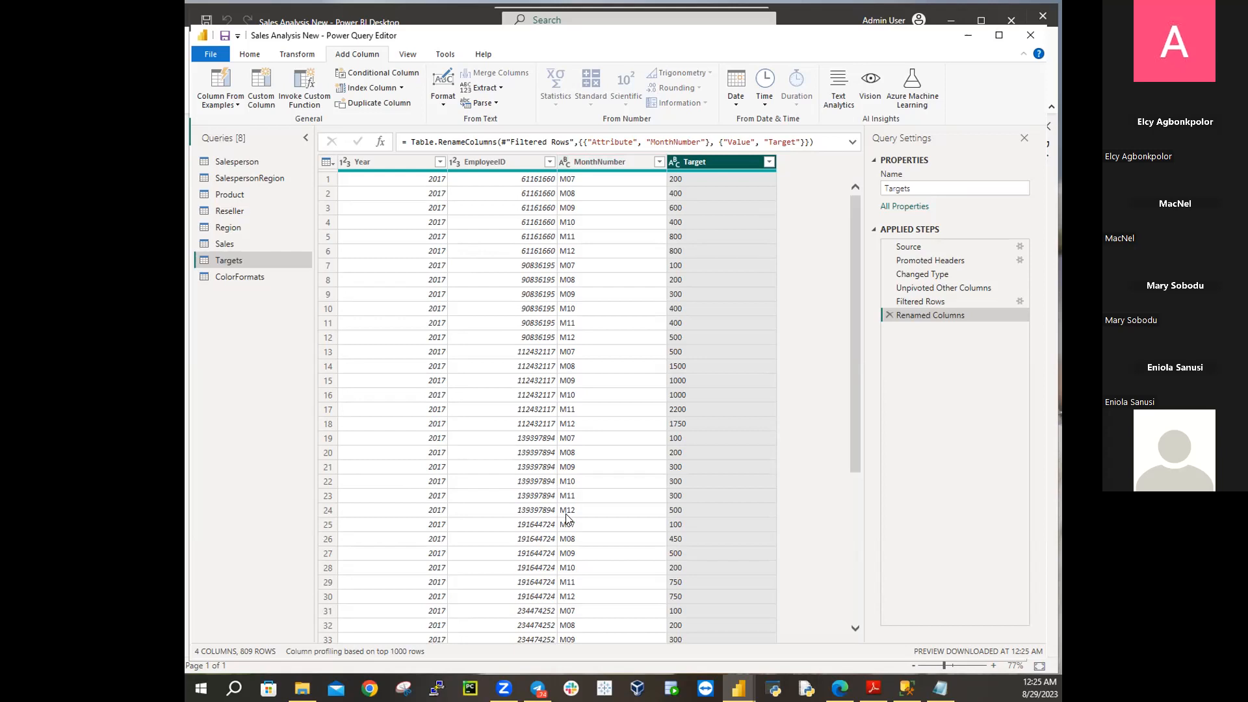
# Replace the letter M with nothing in the MonthNumber column and set the column's data type to Whole Number
pyautogui.rightClick(607, 166)
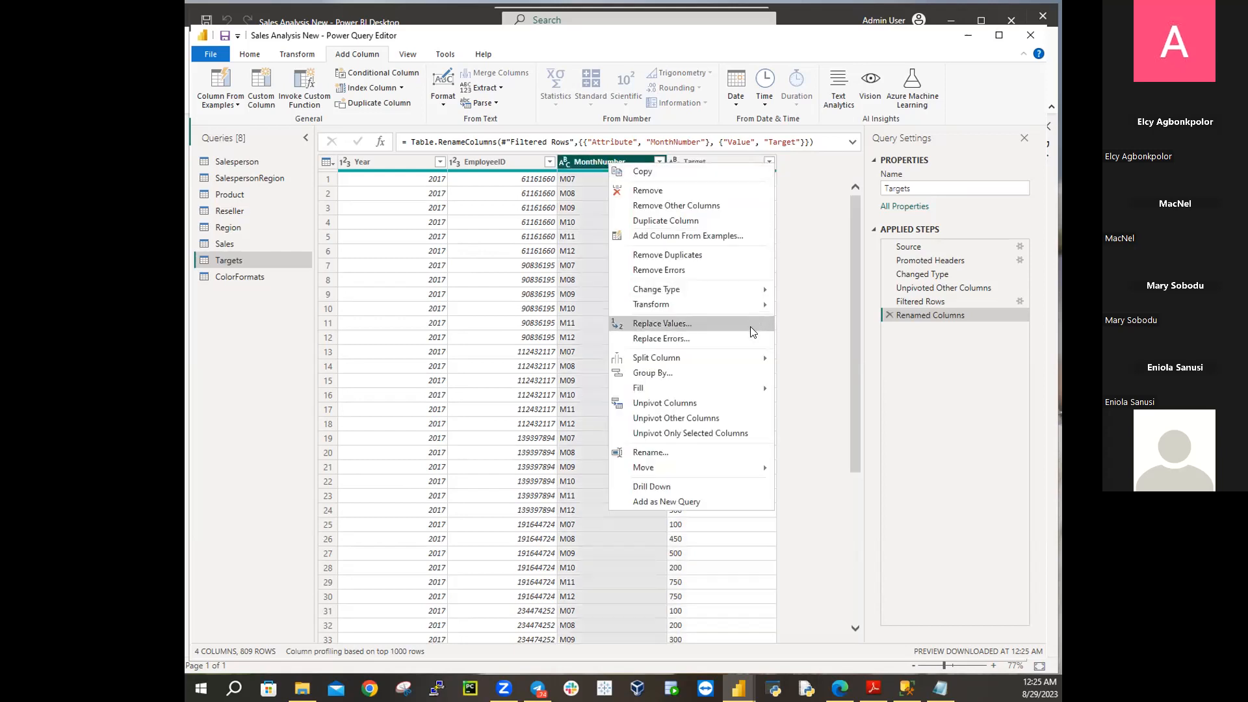
pyautogui.click(730, 324)
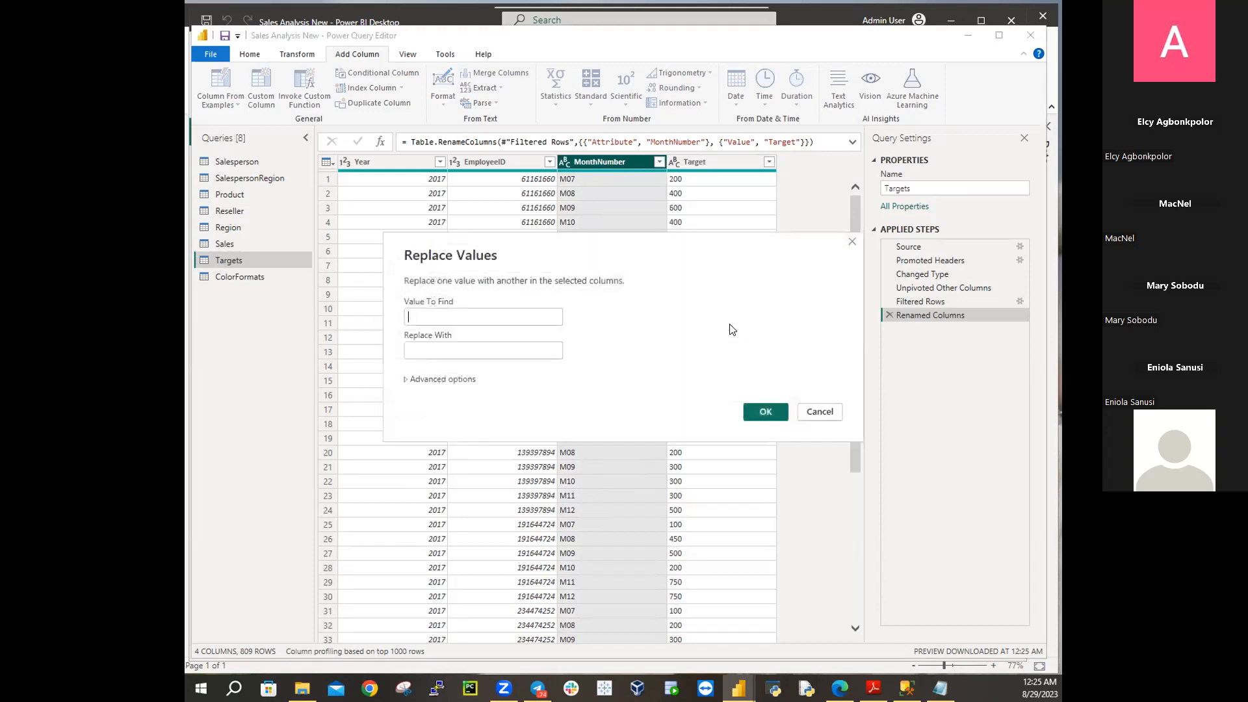
pyautogui.click(520, 317)
pyautogui.write('M')
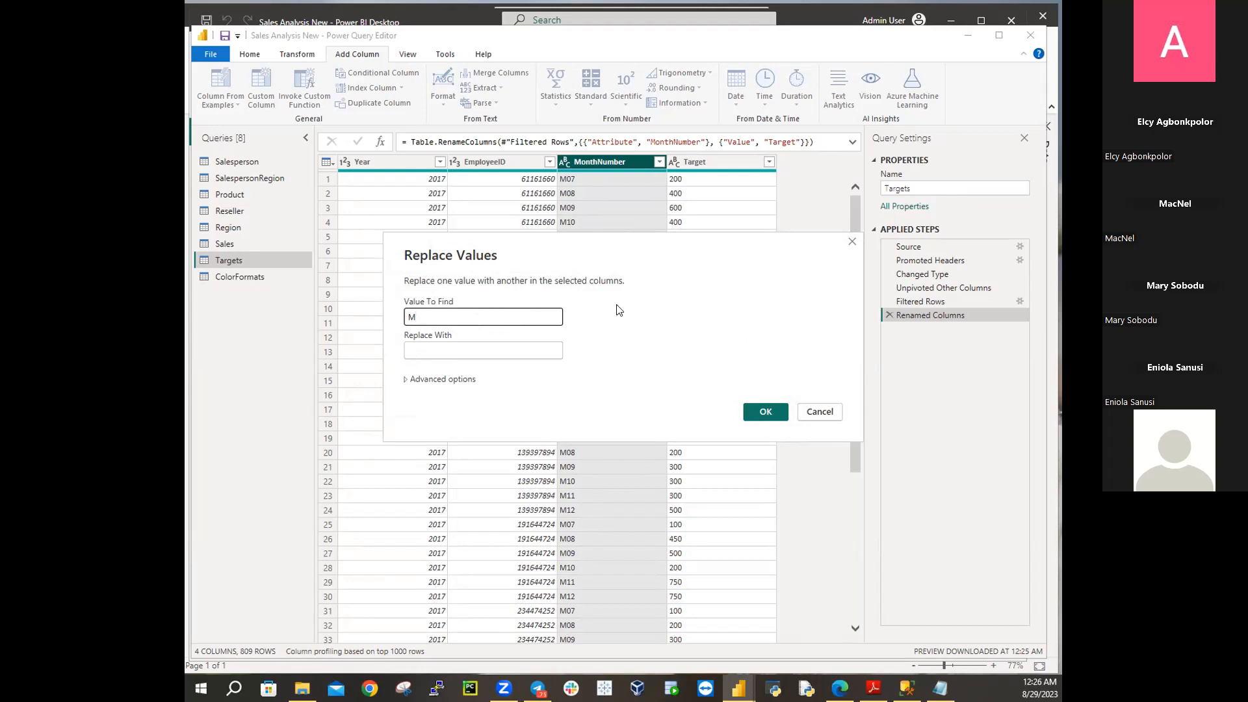
pyautogui.click(668, 319)
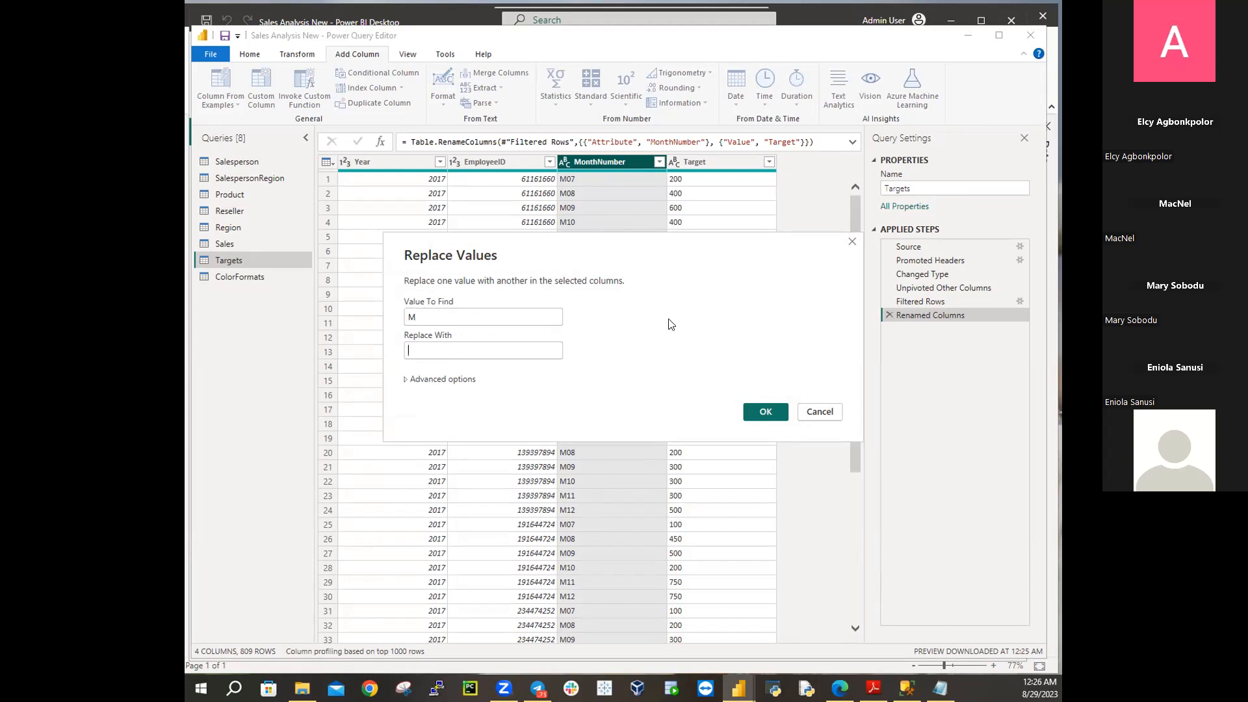
pyautogui.click(779, 412)
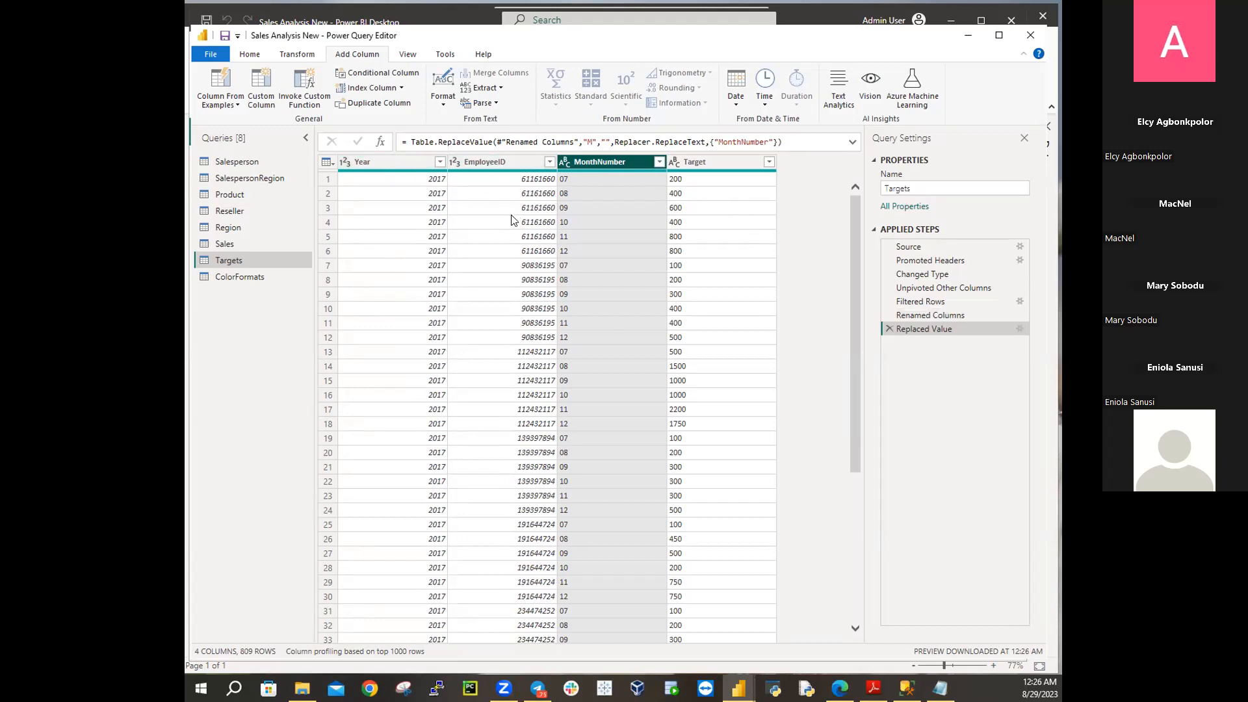
pyautogui.click(564, 163)
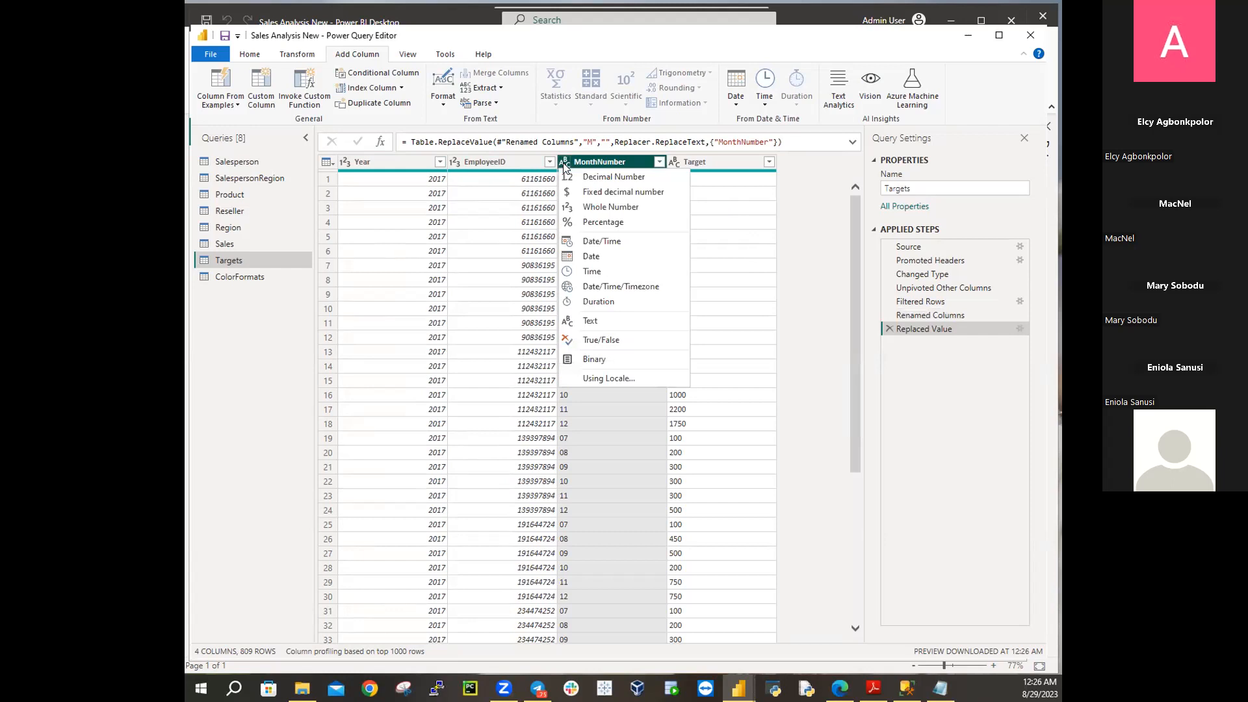
pyautogui.click(601, 207)
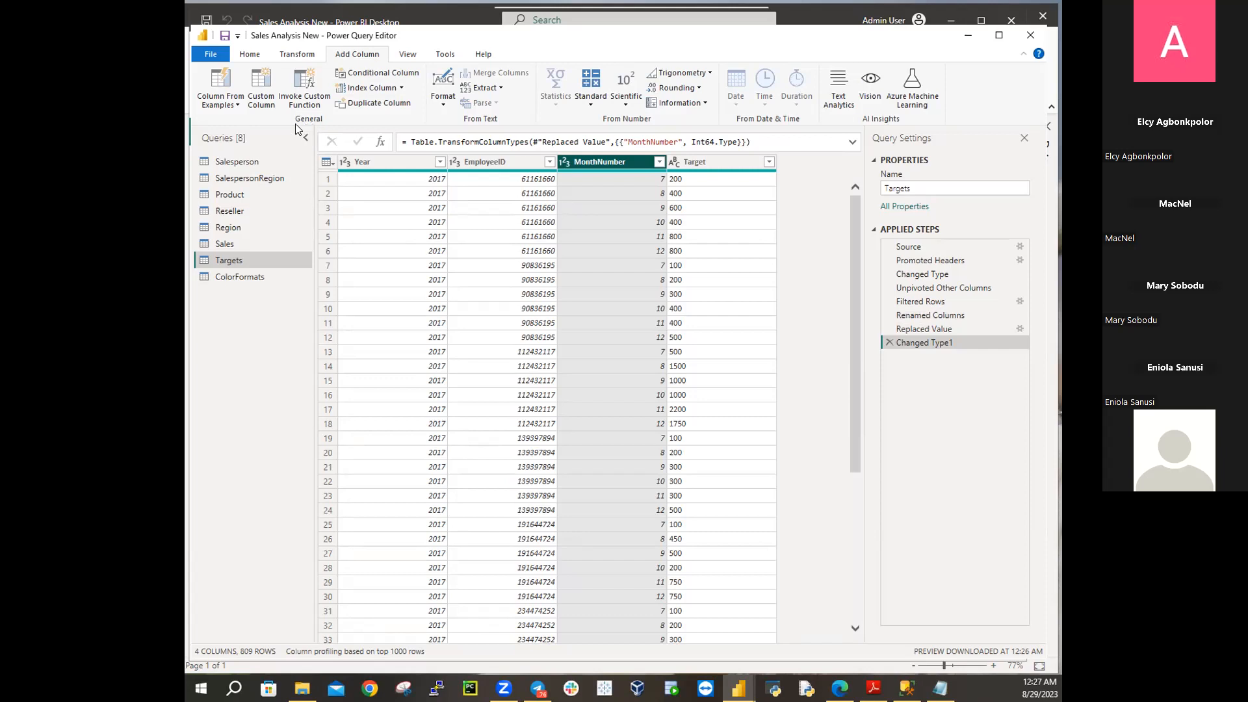
# Start a new column from examples in the Targets table, giving 7/1/2017 as the sample value for the first row
pyautogui.click(223, 95)
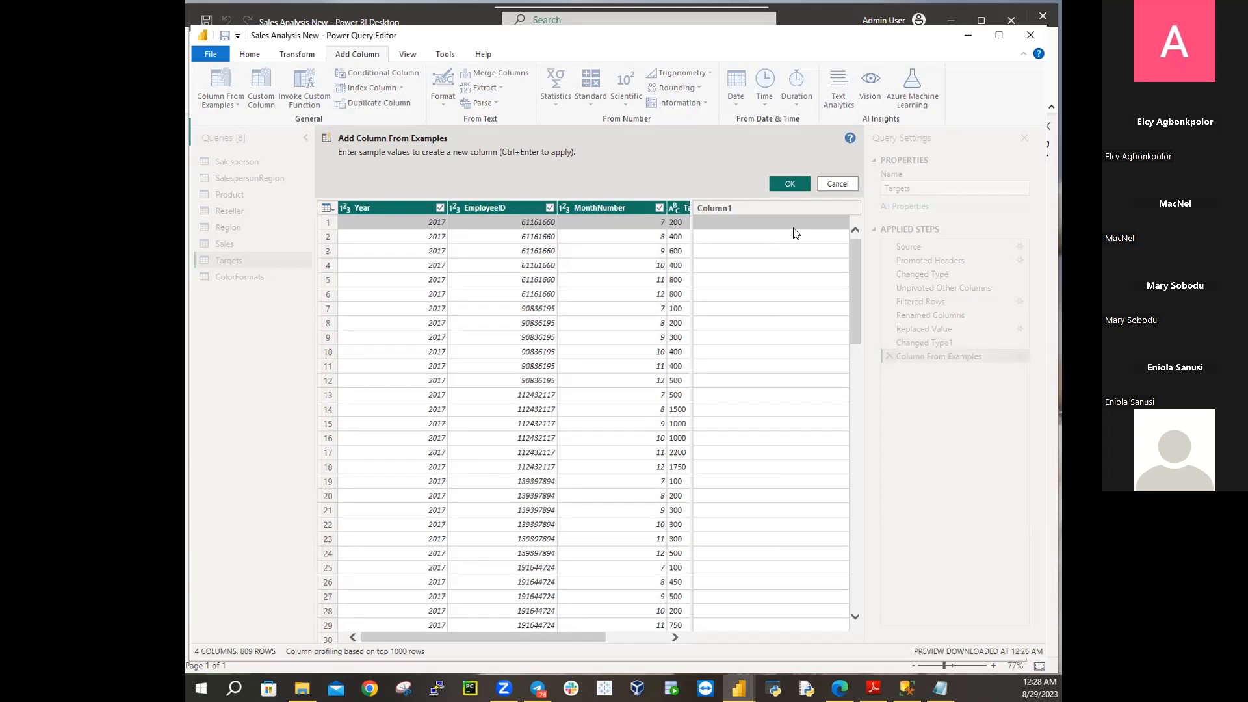
pyautogui.write('7')
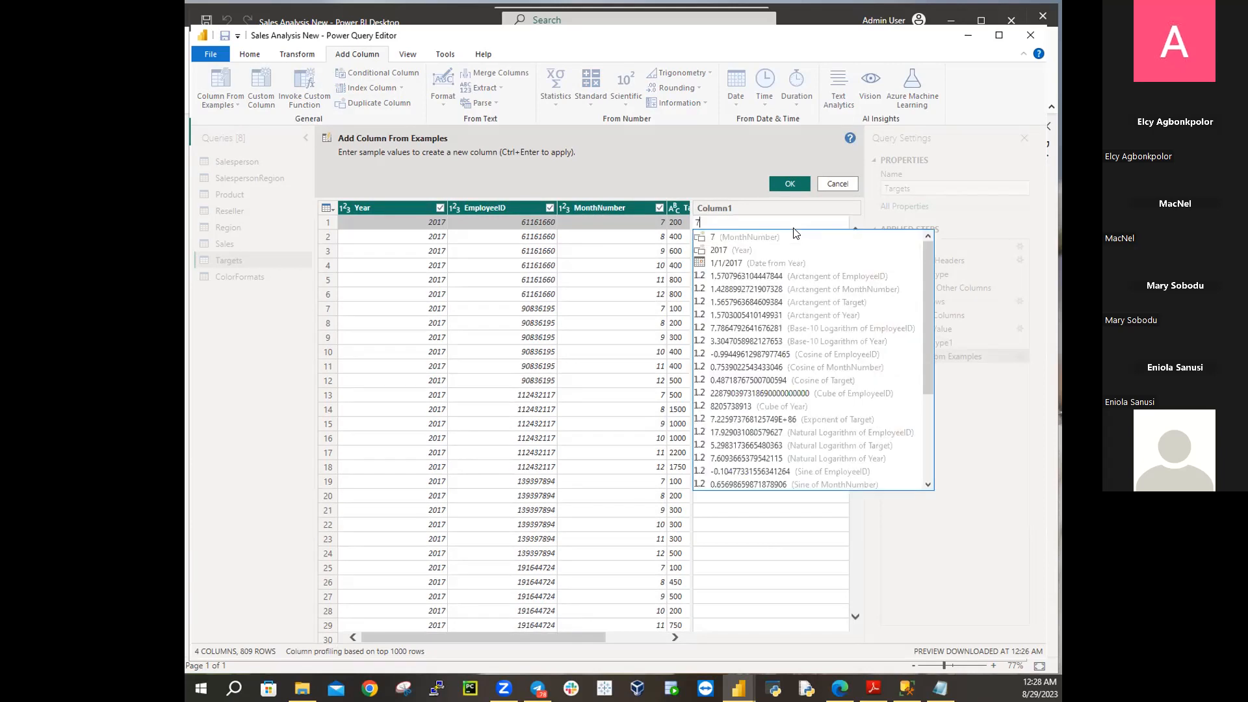
pyautogui.write('/1')
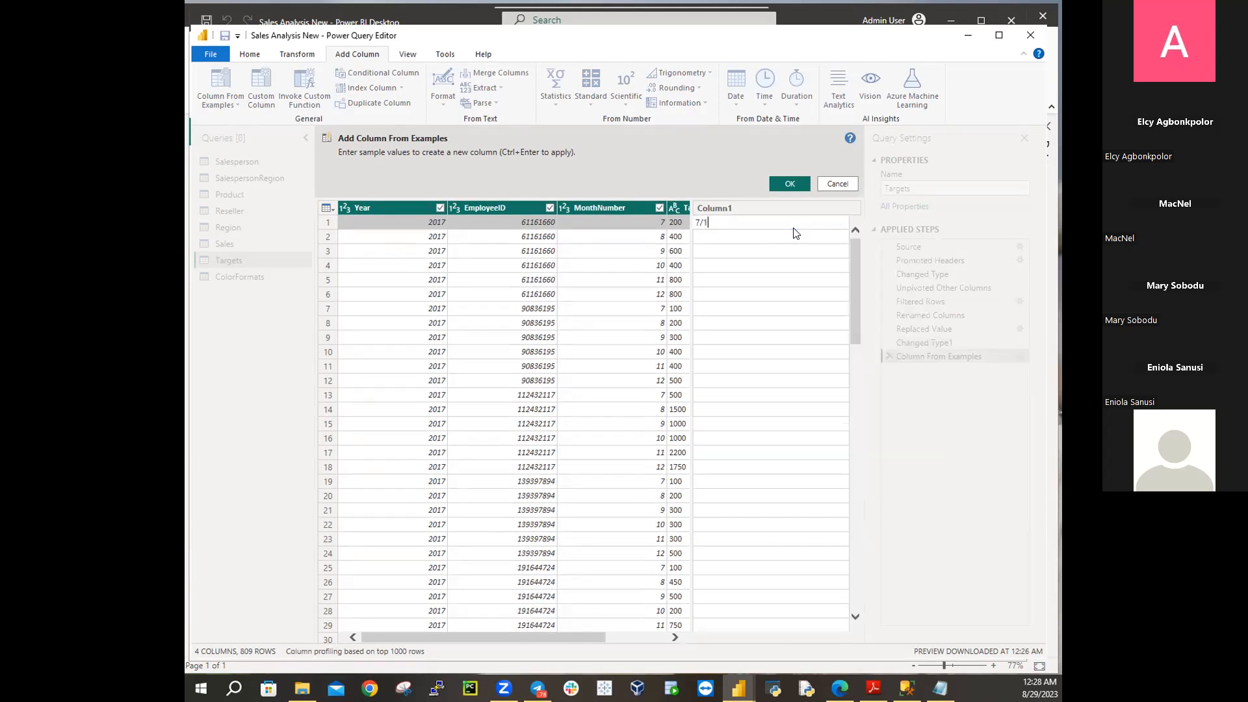
pyautogui.write('/2017')
pyautogui.press('Return')
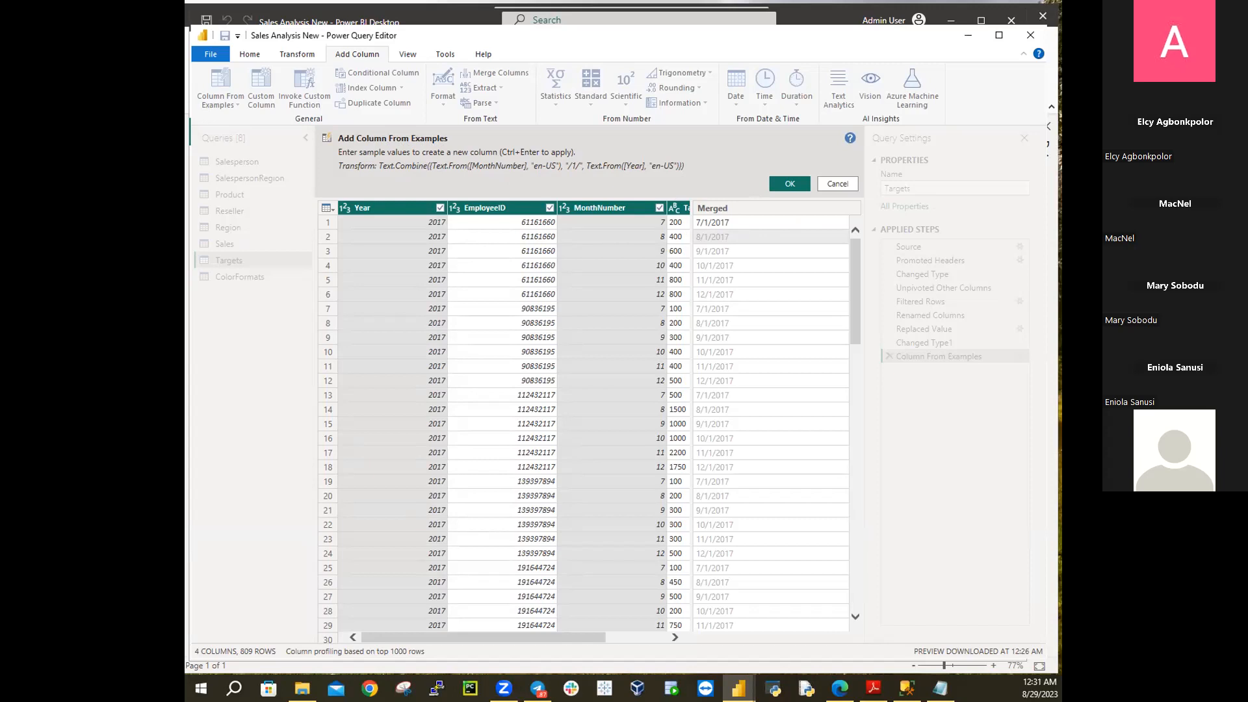
# Name the new example-based column TargetMonth and add it to the table
pyautogui.click(748, 212)
pyautogui.doubleClick(749, 211)
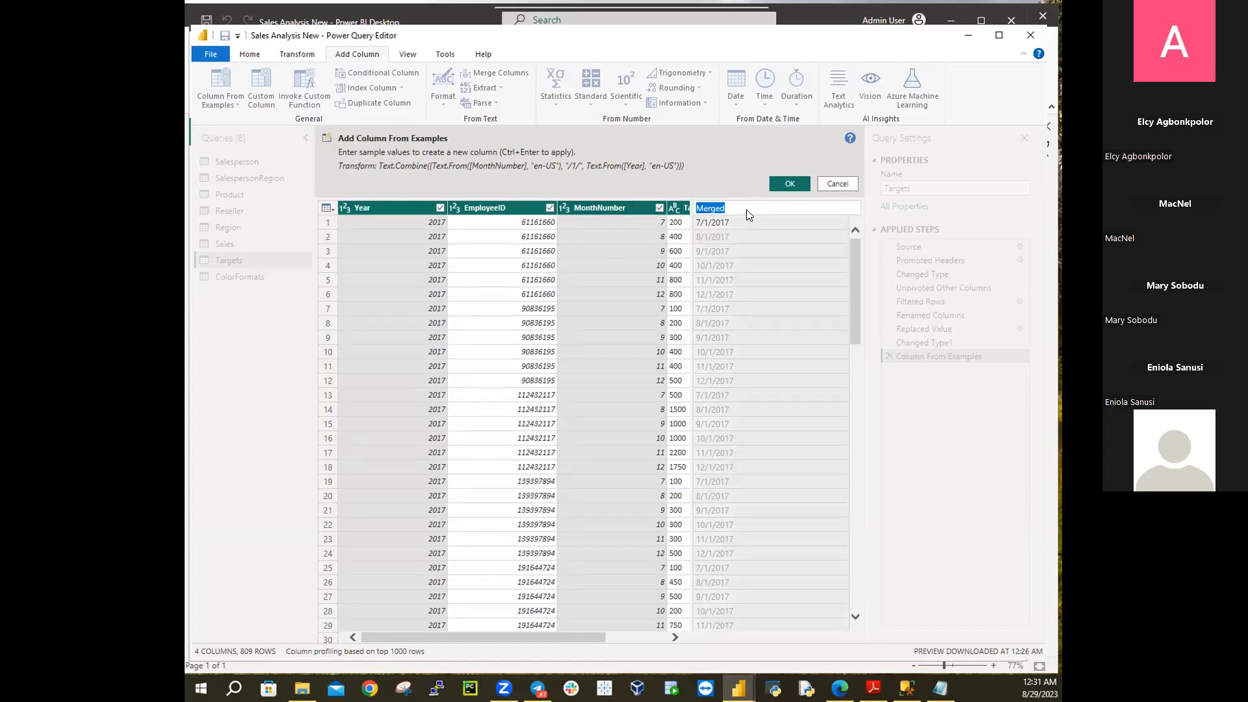
pyautogui.write('argetMonth')
pyautogui.press('Home')
pyautogui.write('T')
pyautogui.press('Return')
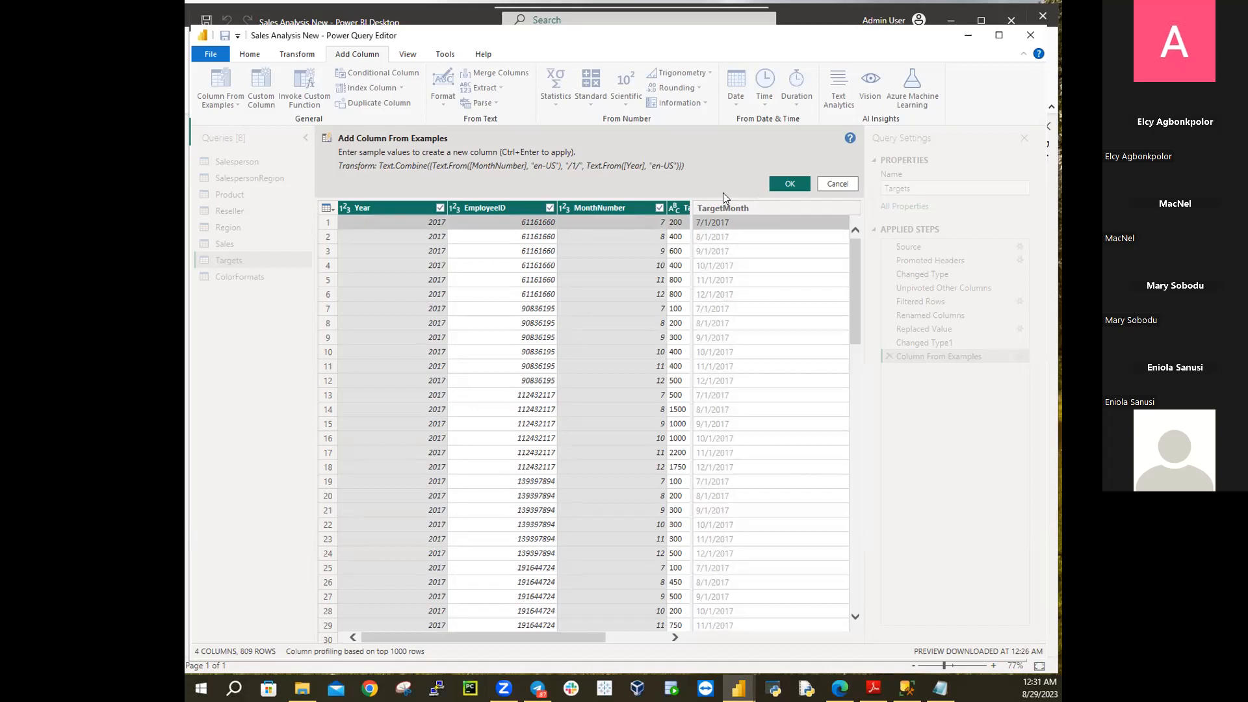
pyautogui.click(780, 185)
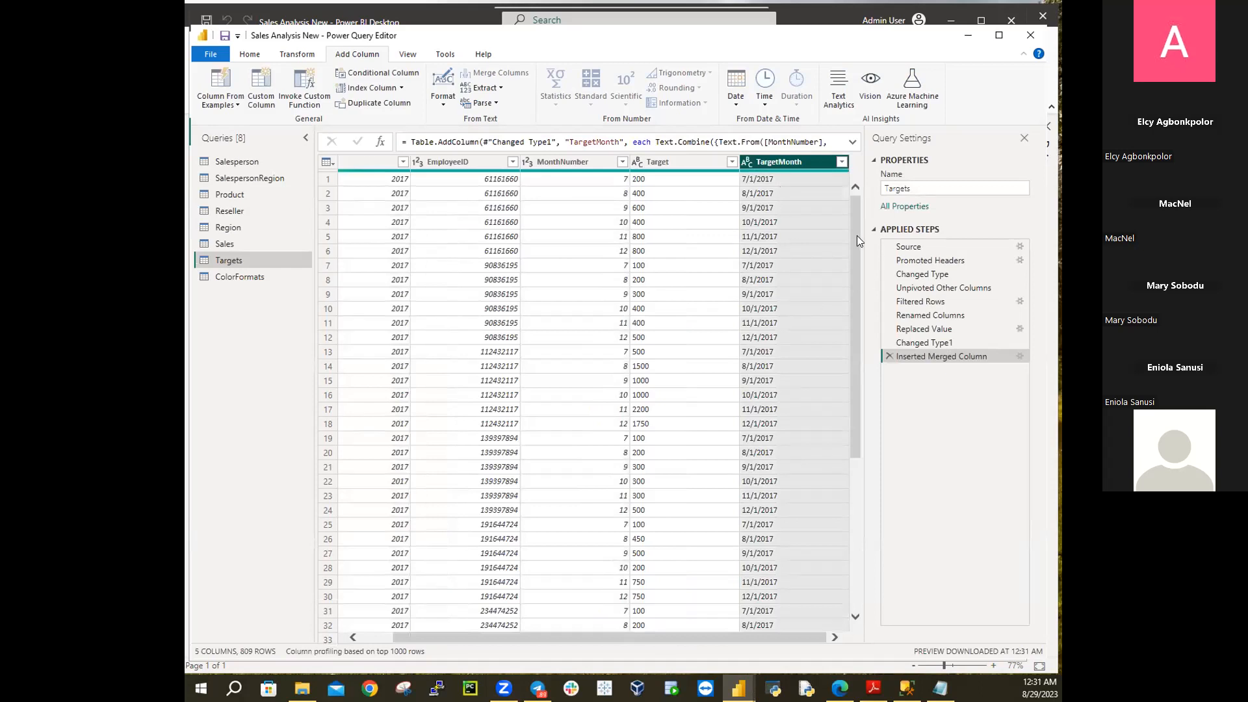
# Try keeping only the Year and MonthNumber columns in the Targets table, and delete that Removed Other Columns step
pyautogui.moveTo(857, 246); pyautogui.dragTo(877, 188)
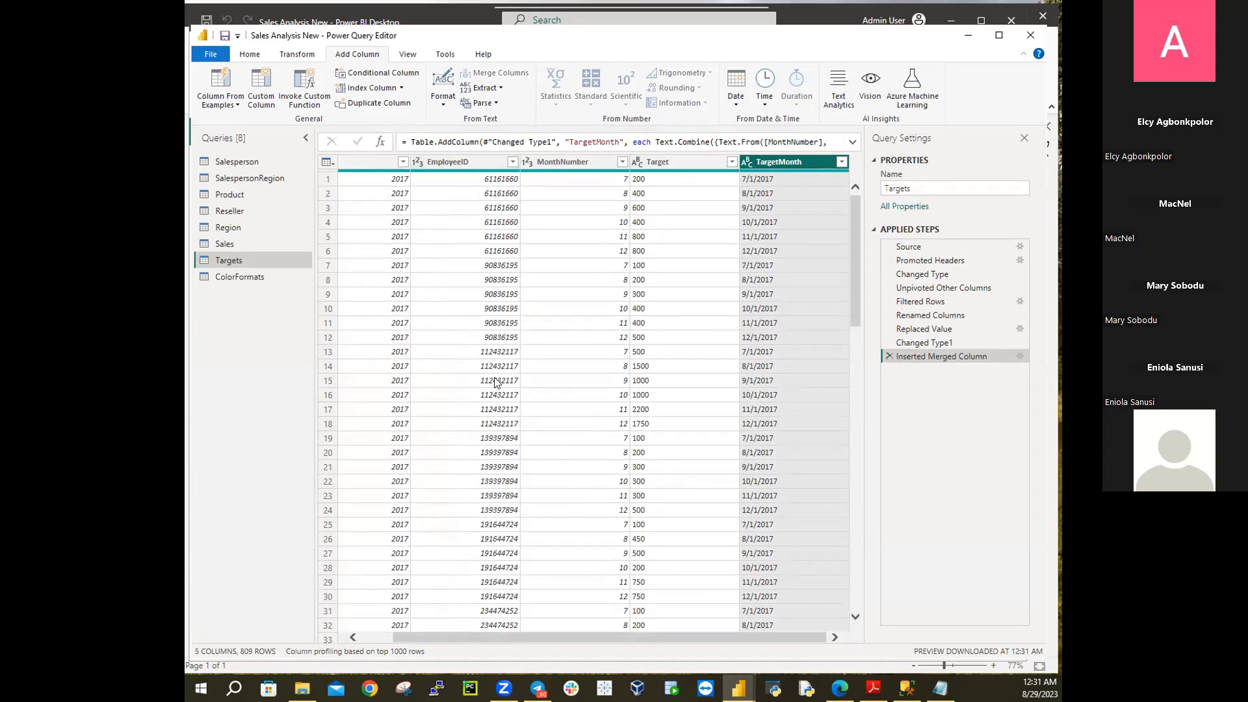
pyautogui.moveTo(498, 632); pyautogui.dragTo(363, 628)
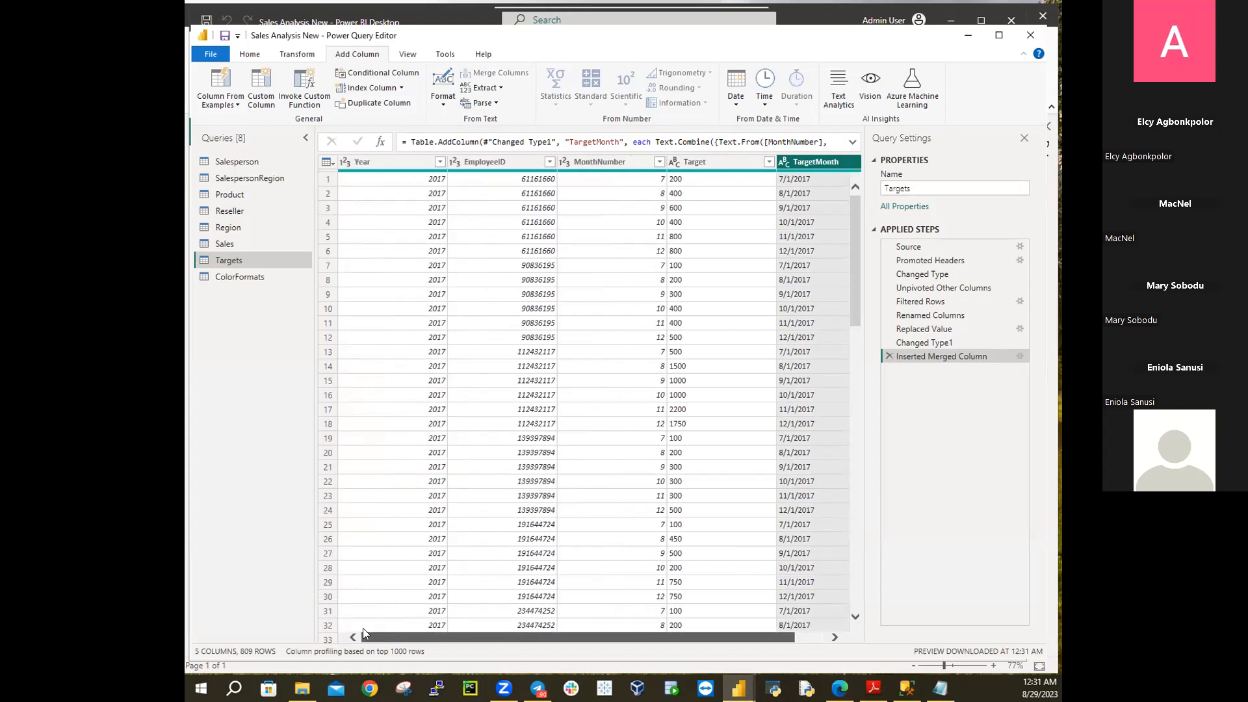
pyautogui.click(381, 159)
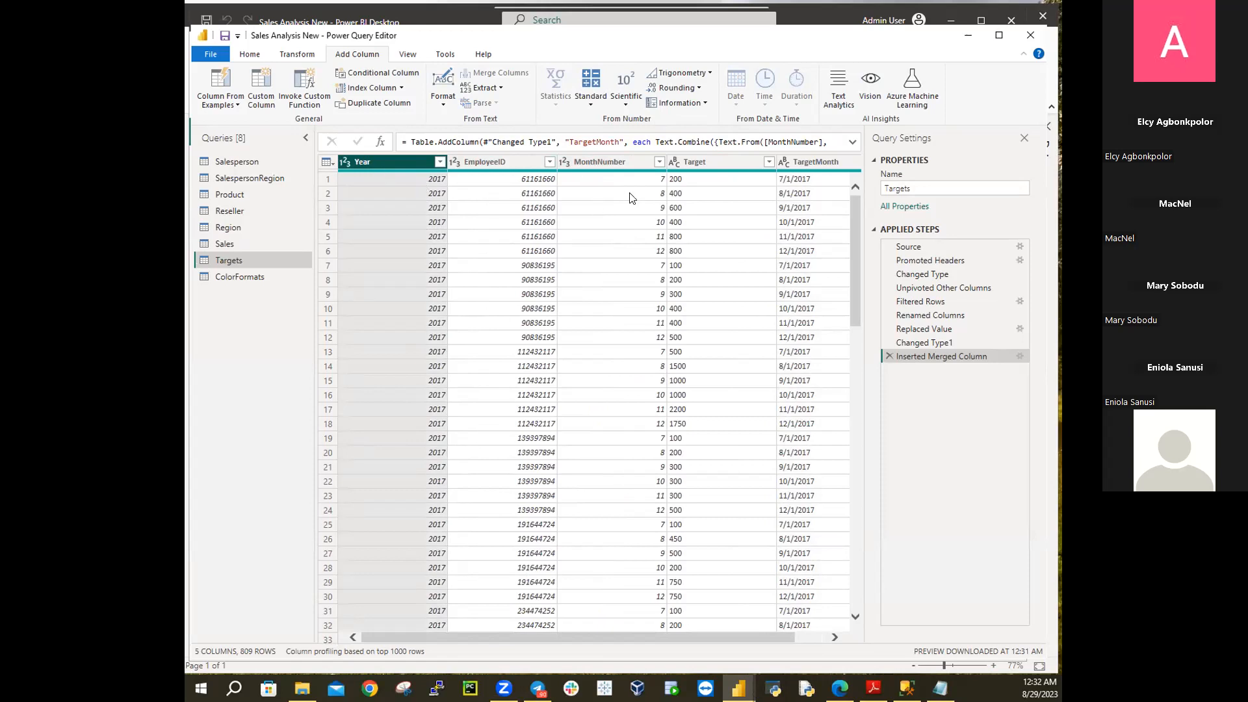
pyautogui.keyDown('ctrl'); pyautogui.click(610, 162); pyautogui.keyUp('ctrl')
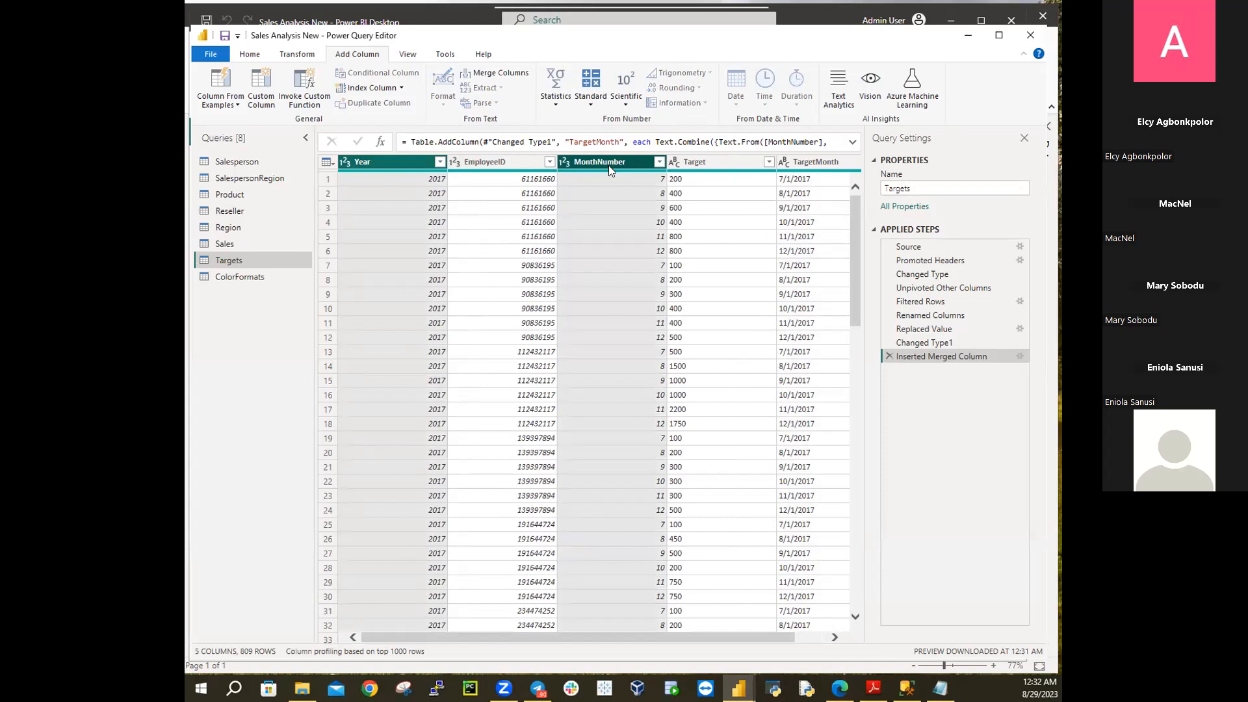
pyautogui.rightClick(610, 165)
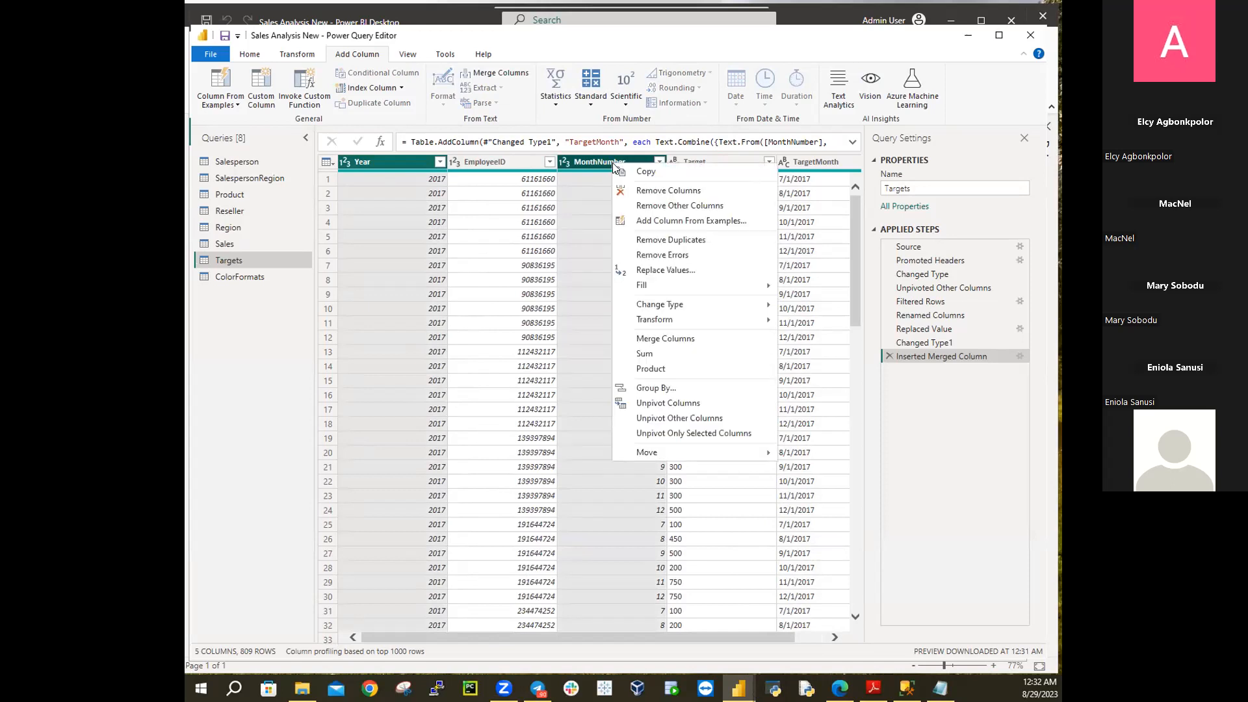
pyautogui.click(677, 204)
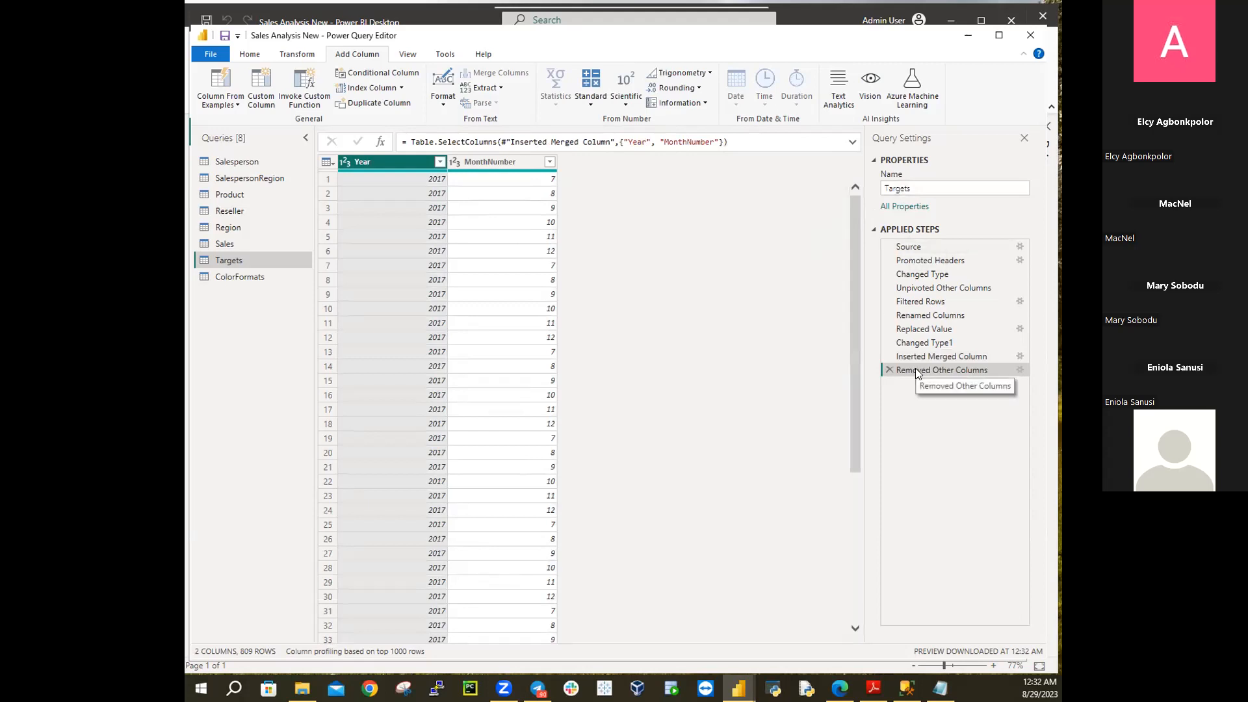
pyautogui.click(890, 369)
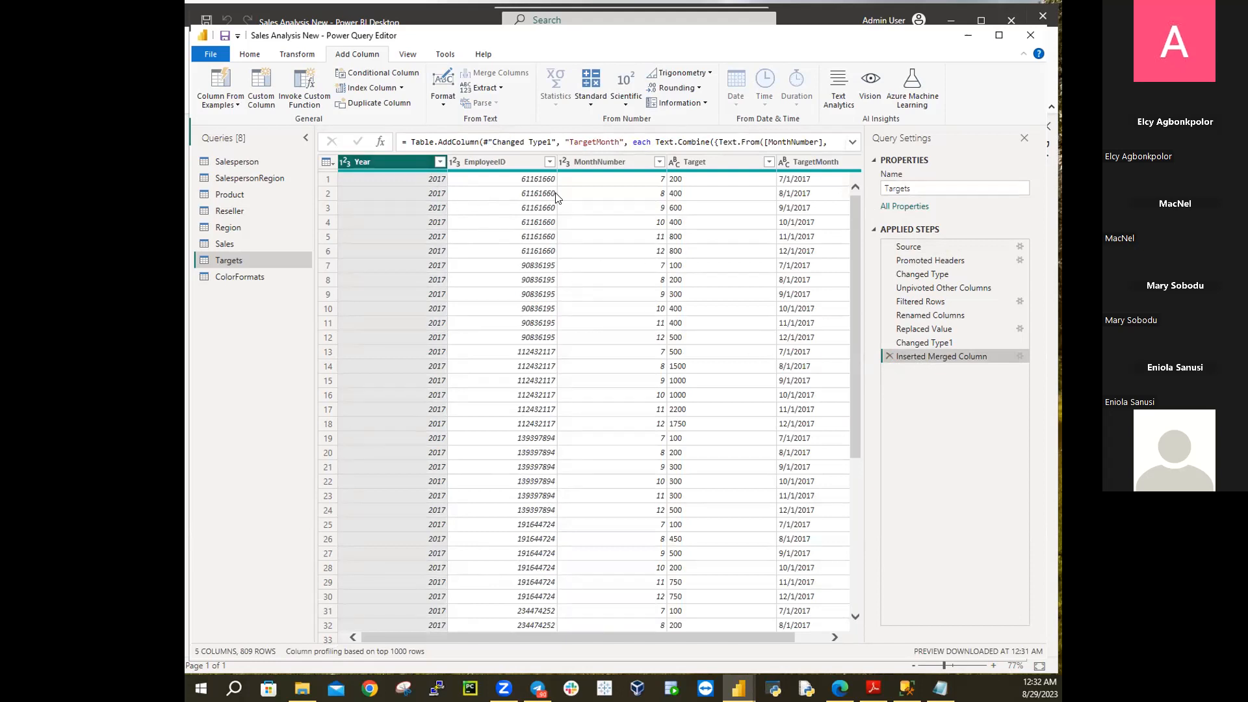
# Remove the Year and MonthNumber columns from the Targets table
pyautogui.keyDown('ctrl'); pyautogui.click(614, 159); pyautogui.keyUp('ctrl')
pyautogui.rightClick(614, 160)
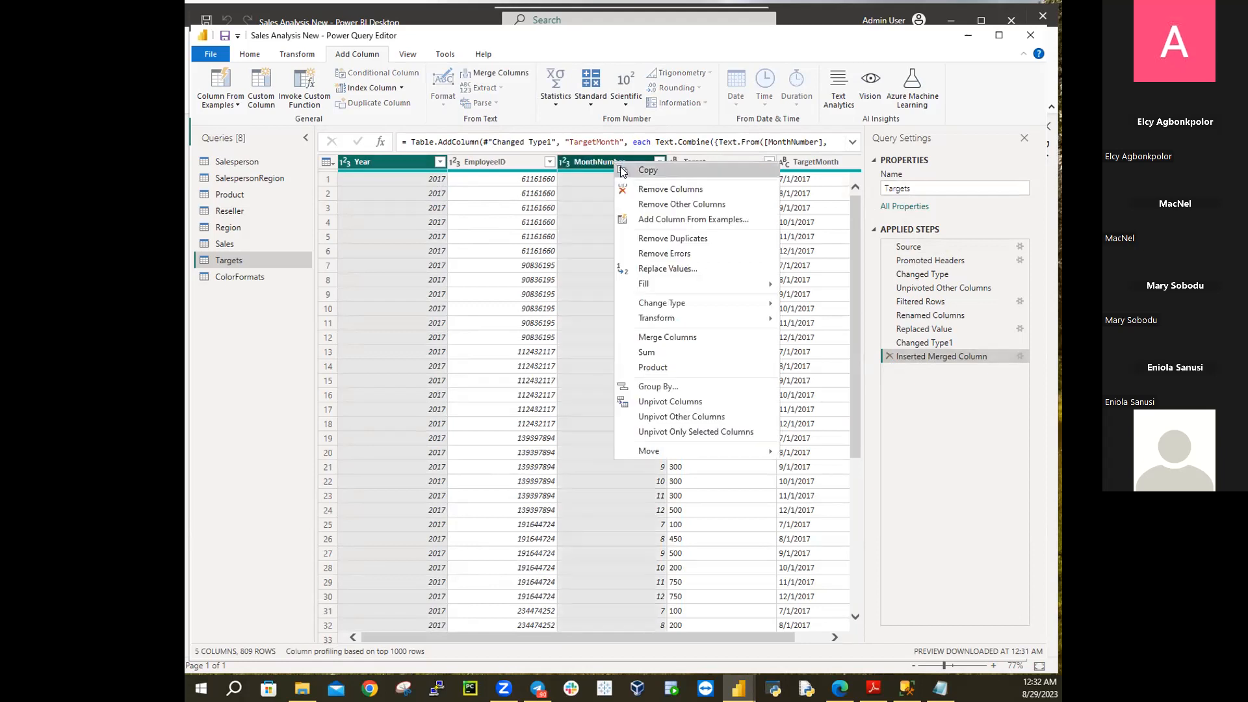
pyautogui.click(672, 190)
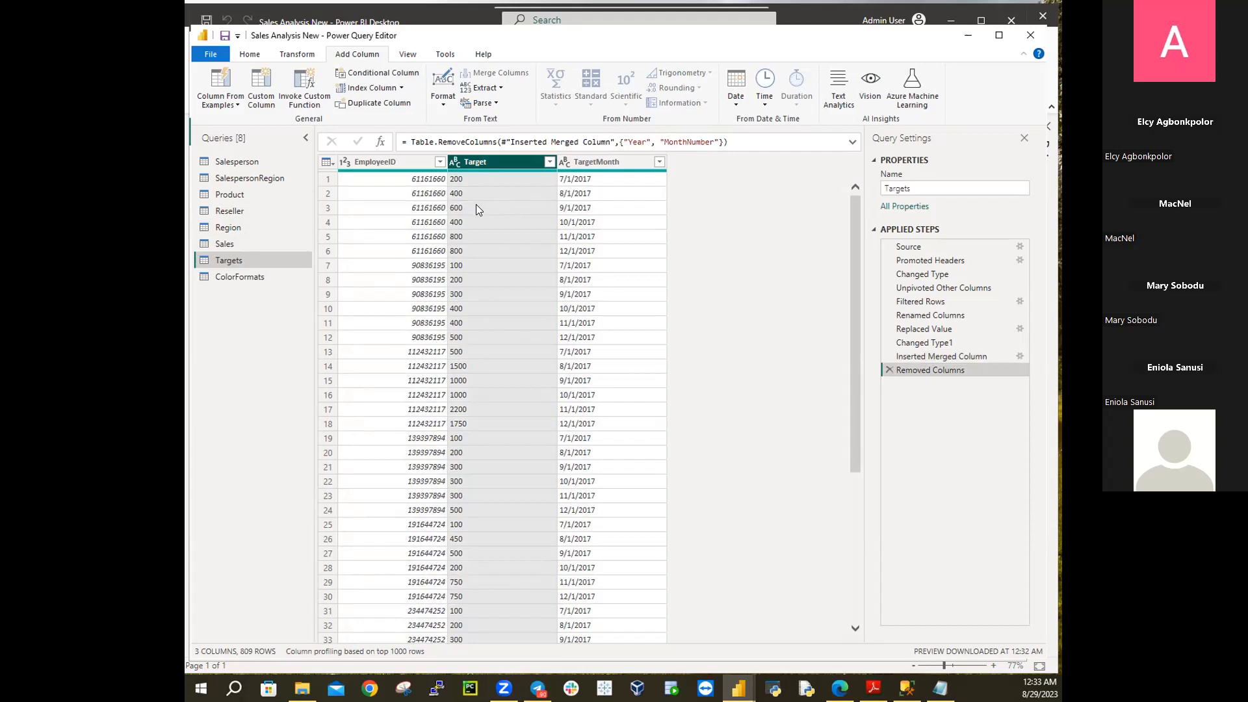
# Set the Target column's data type to Fixed decimal number and the TargetMonth column's data type to Date
pyautogui.click(454, 162)
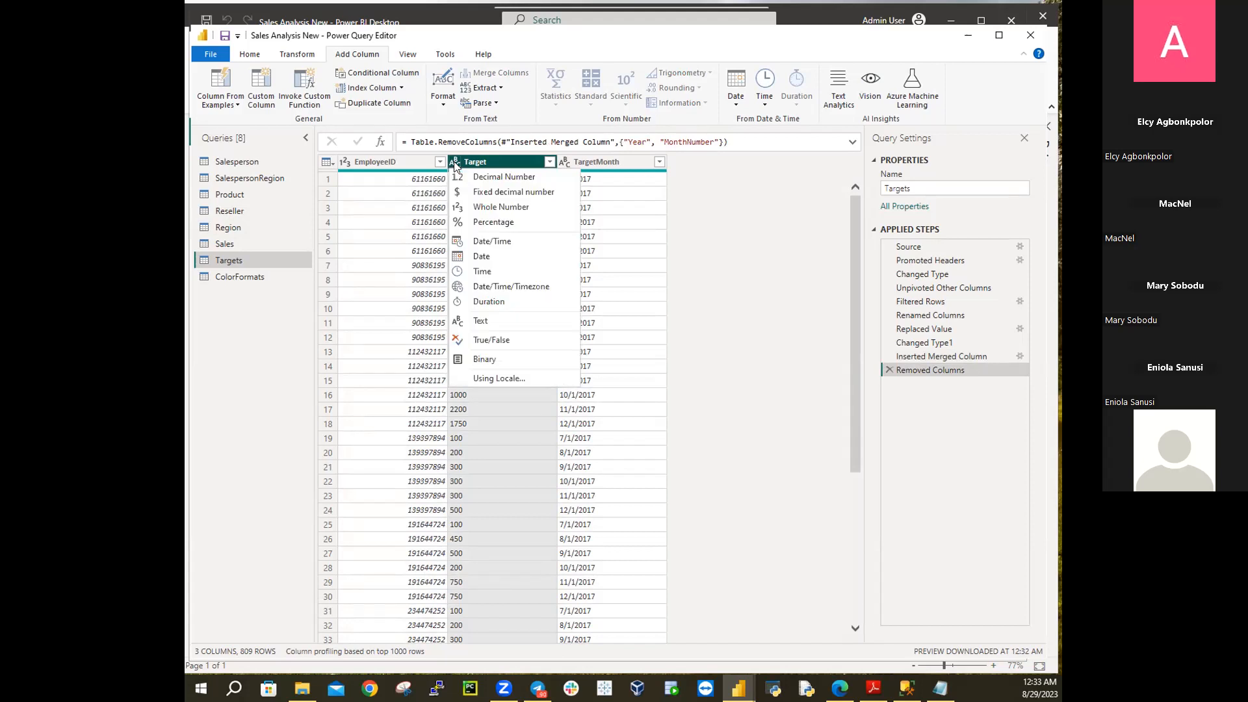
pyautogui.click(479, 191)
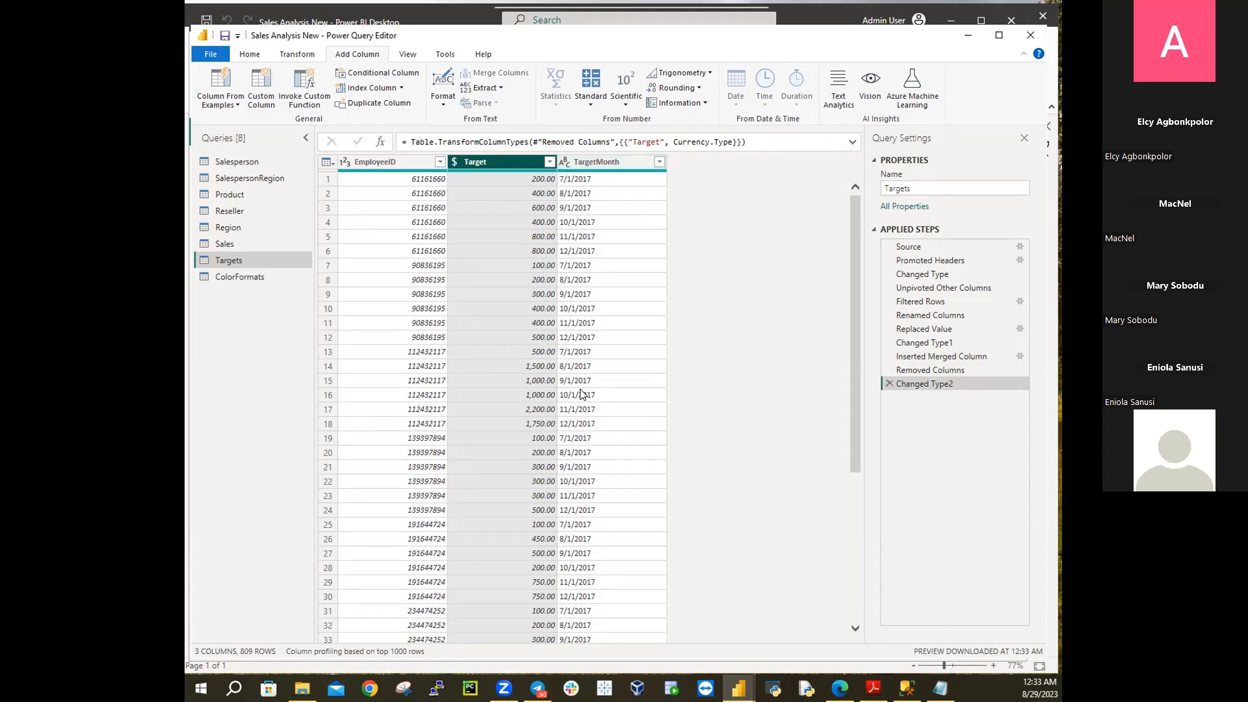
pyautogui.click(563, 167)
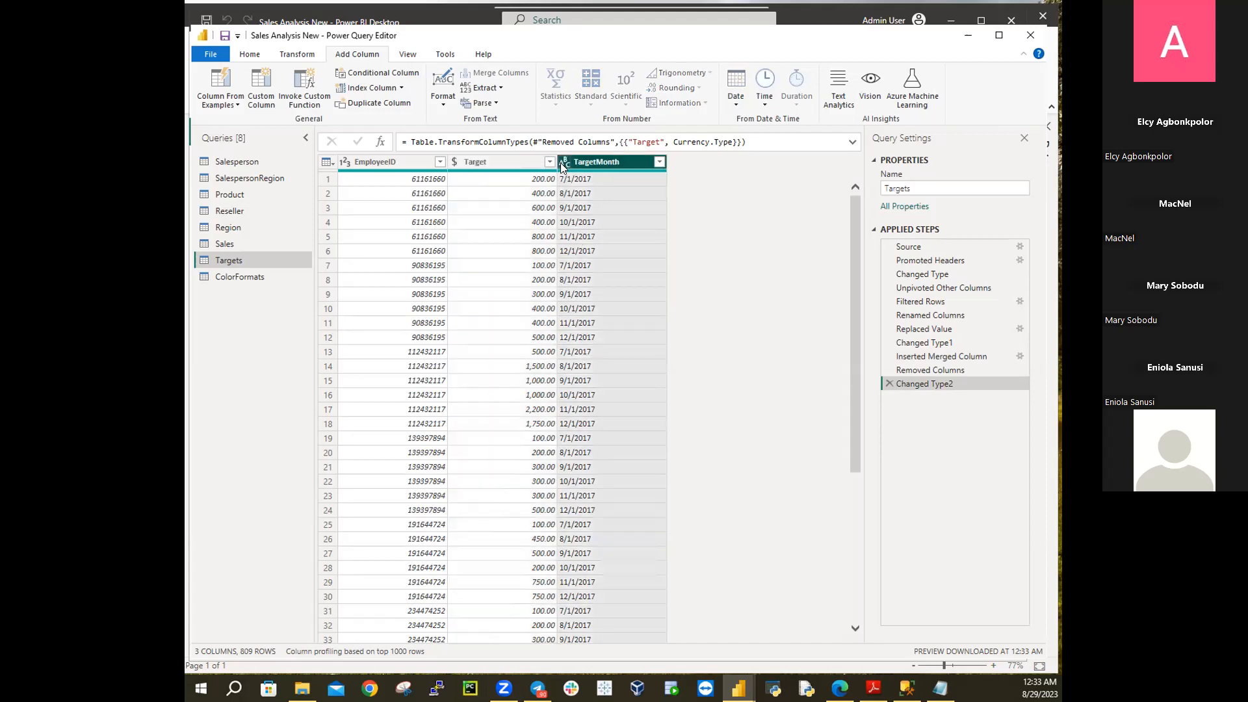
pyautogui.click(562, 164)
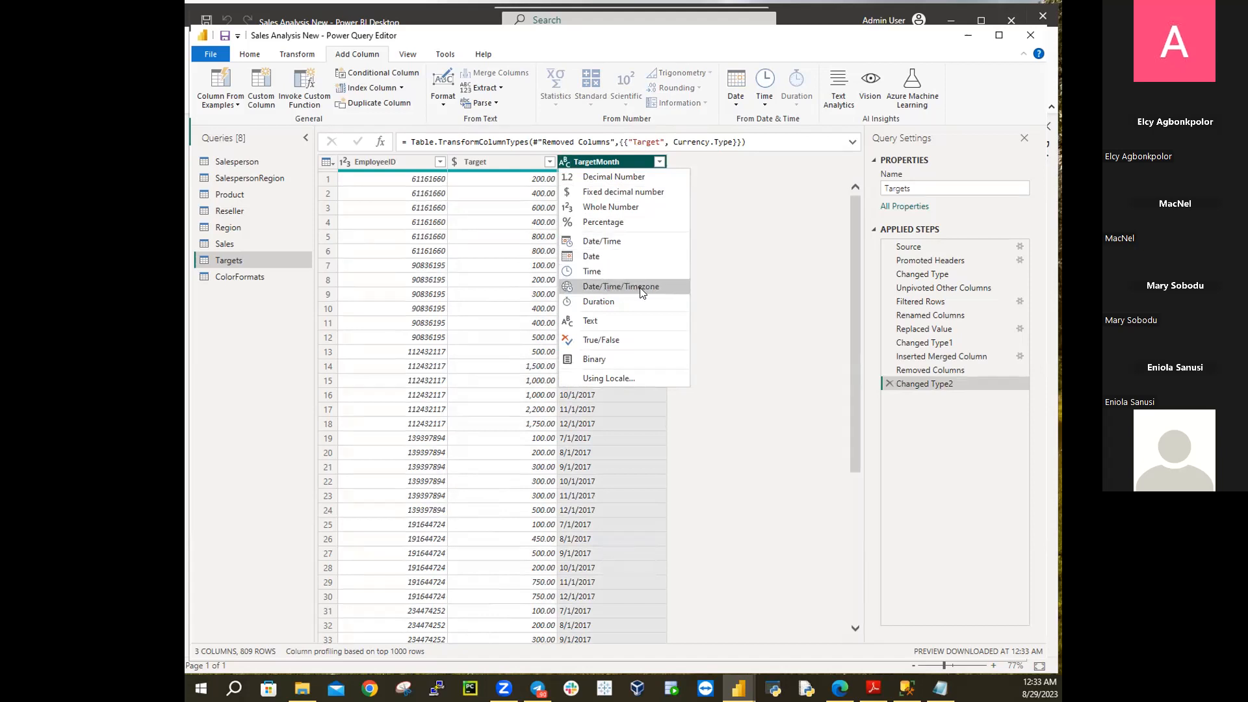
pyautogui.click(604, 258)
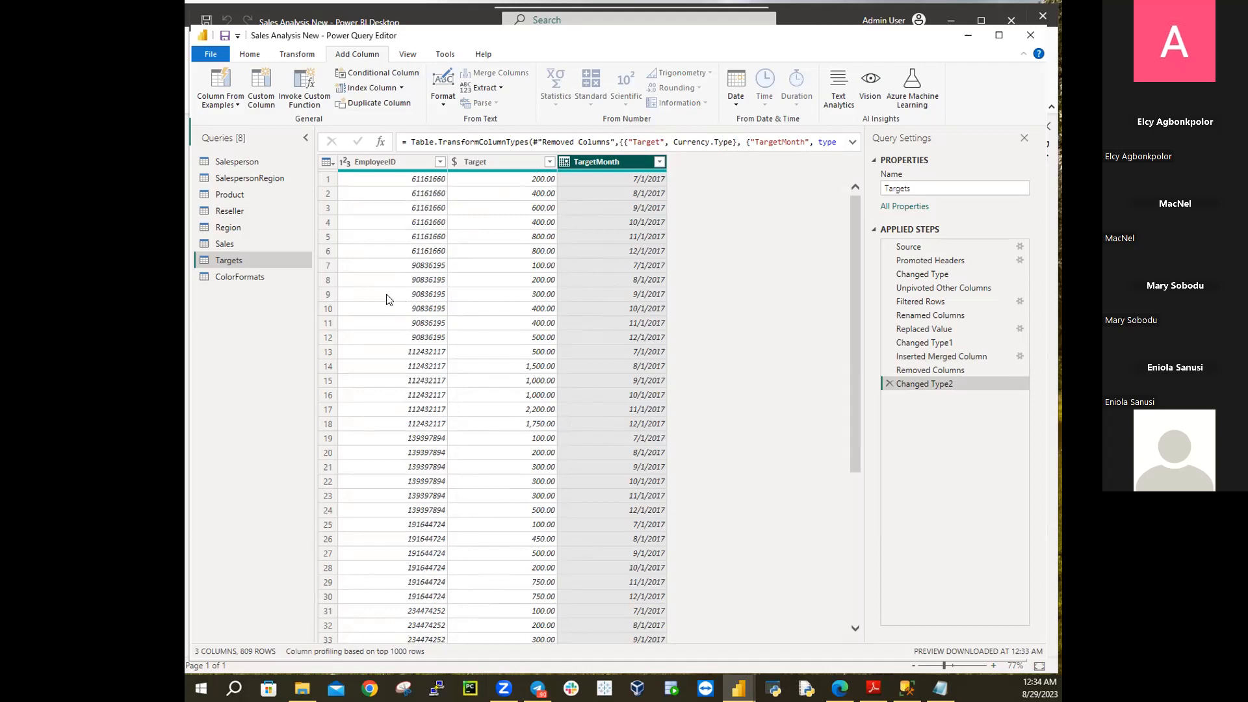
# Multiply the values in the Target column by 1000 and look through the rows of the table
pyautogui.click(310, 58)
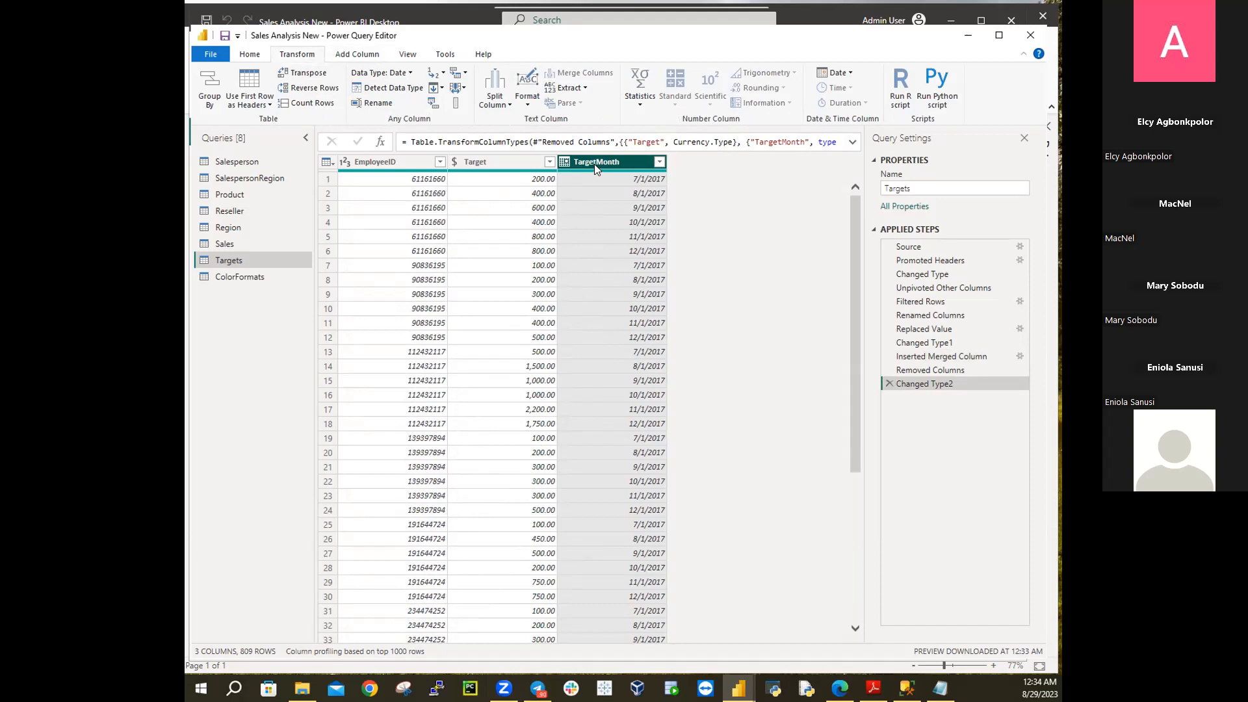
pyautogui.click(492, 165)
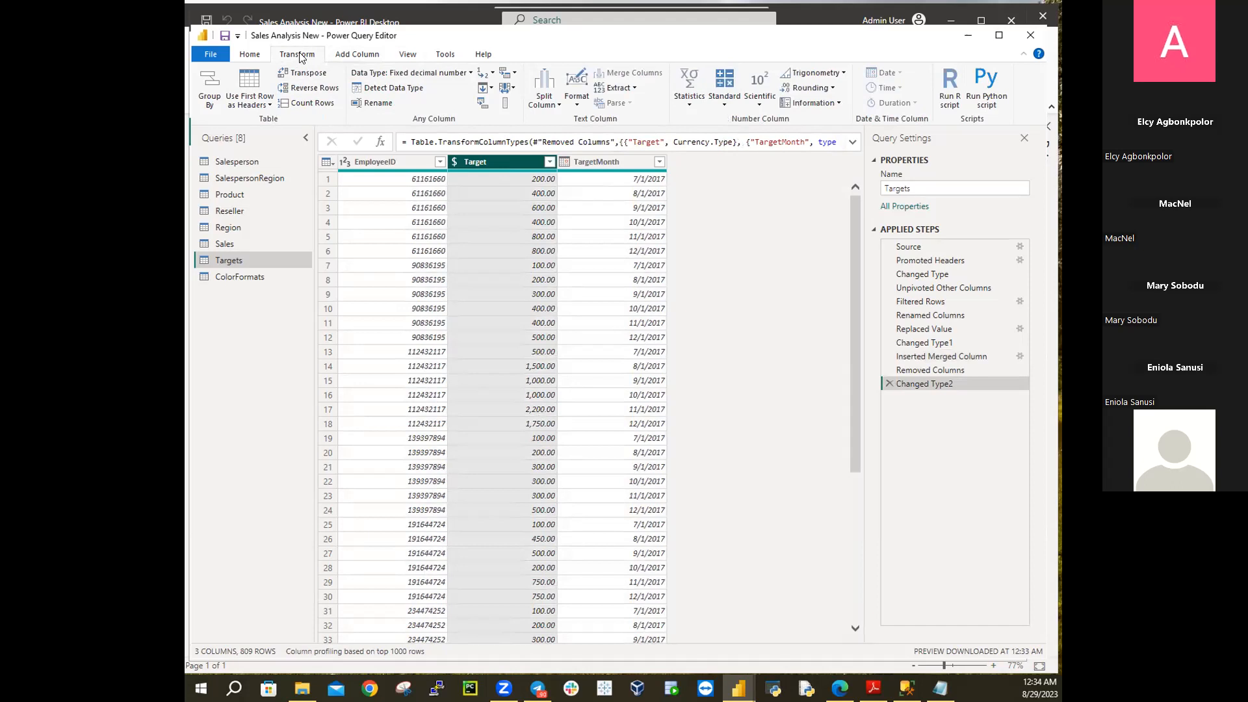
pyautogui.click(723, 108)
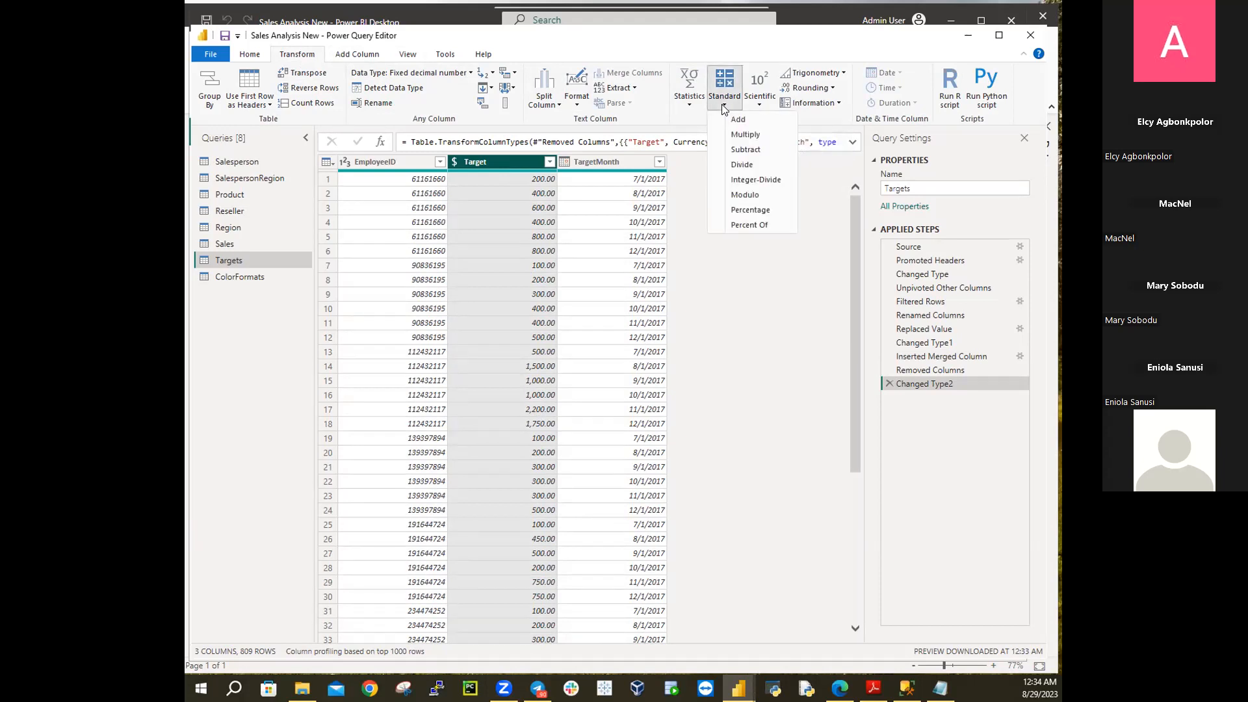
pyautogui.click(740, 134)
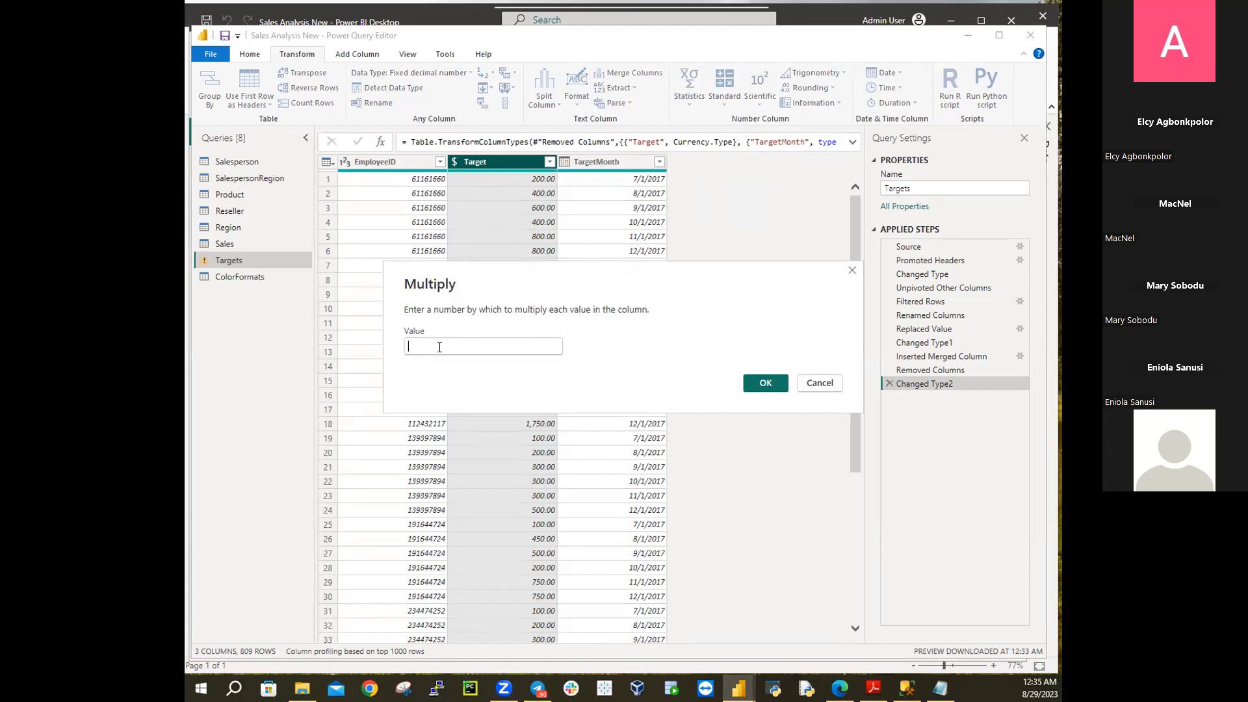
pyautogui.write('1000')
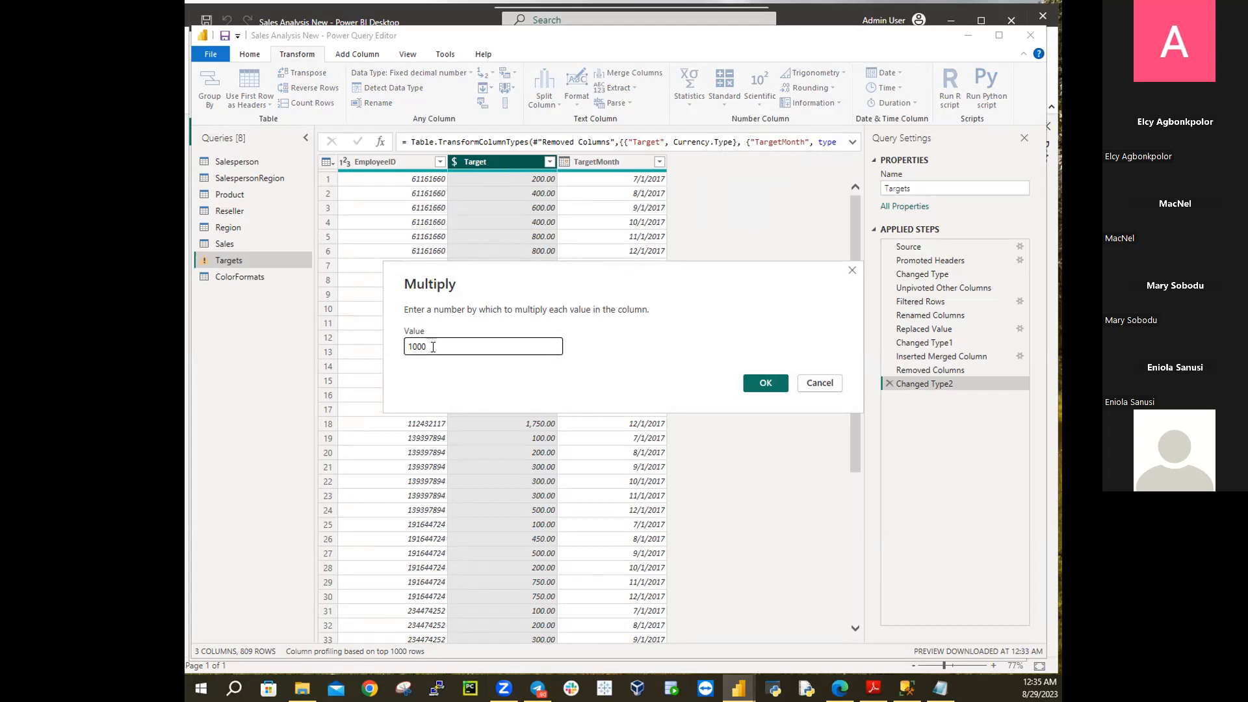
pyautogui.click(763, 385)
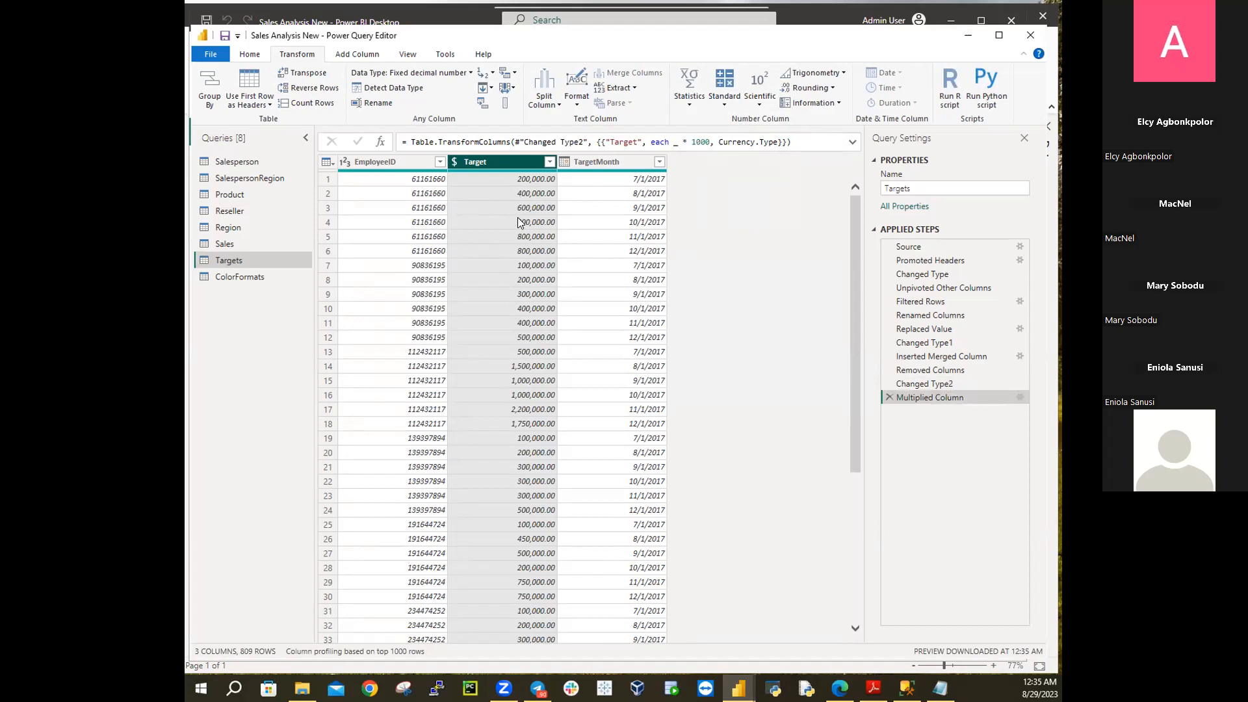
pyautogui.scroll(-15, 520, 227)
pyautogui.scroll(8, 525, 240)
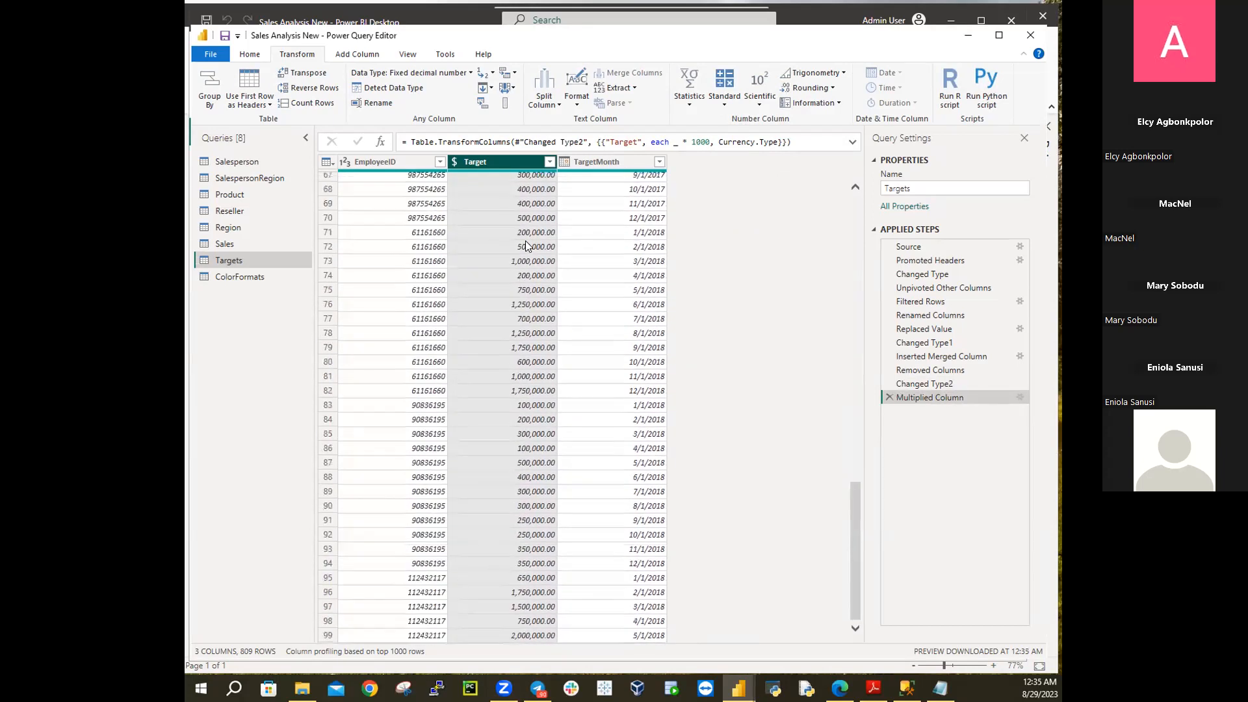
pyautogui.scroll(8, 526, 244)
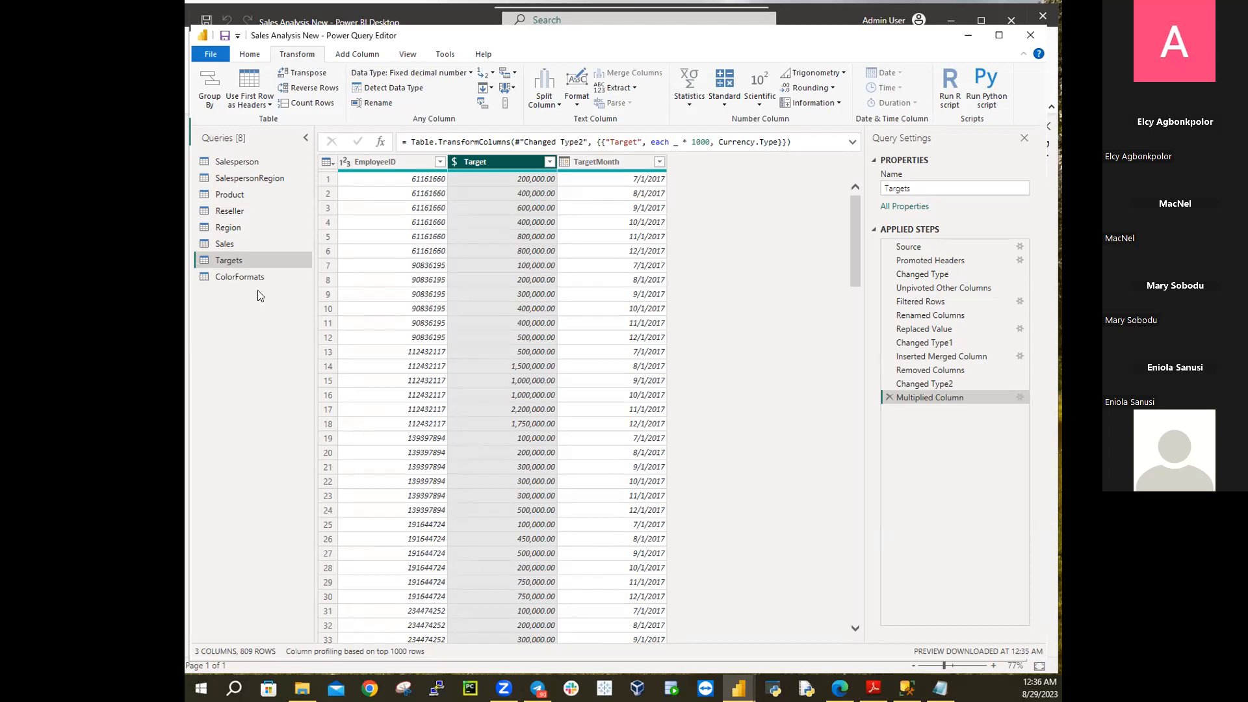
# Promote the first row of the ColorFormats query to column headers
pyautogui.click(243, 277)
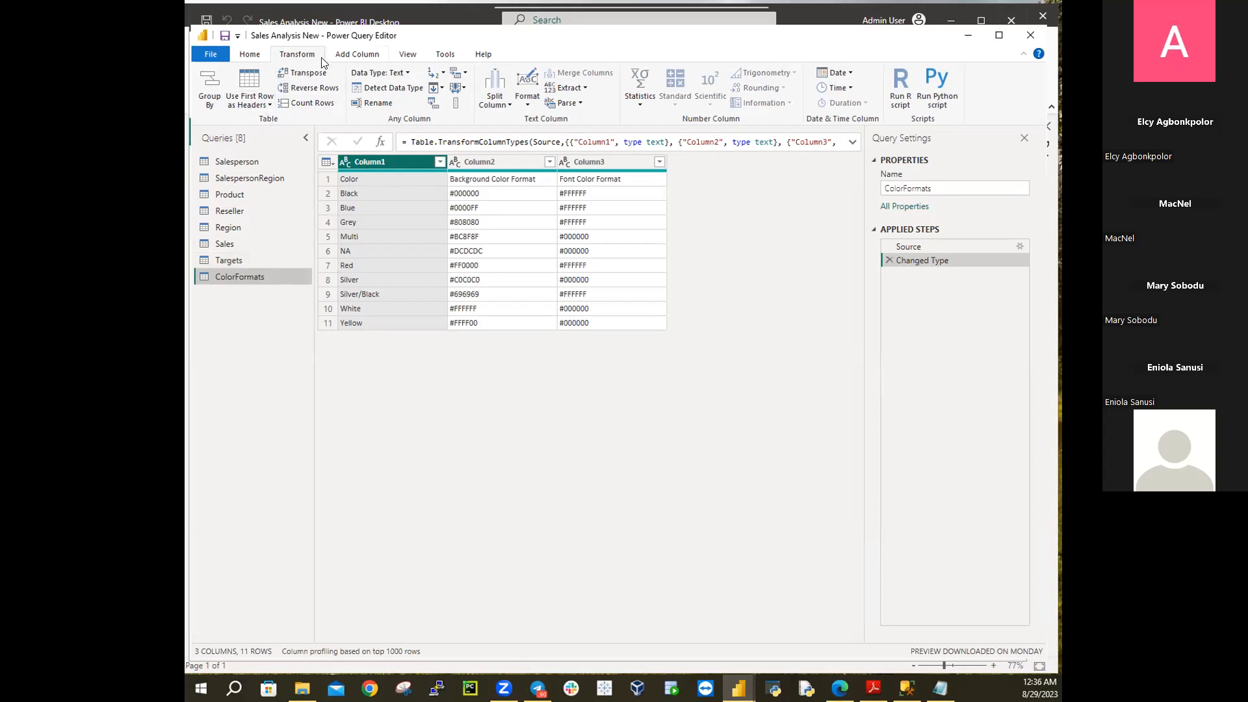
pyautogui.click(249, 78)
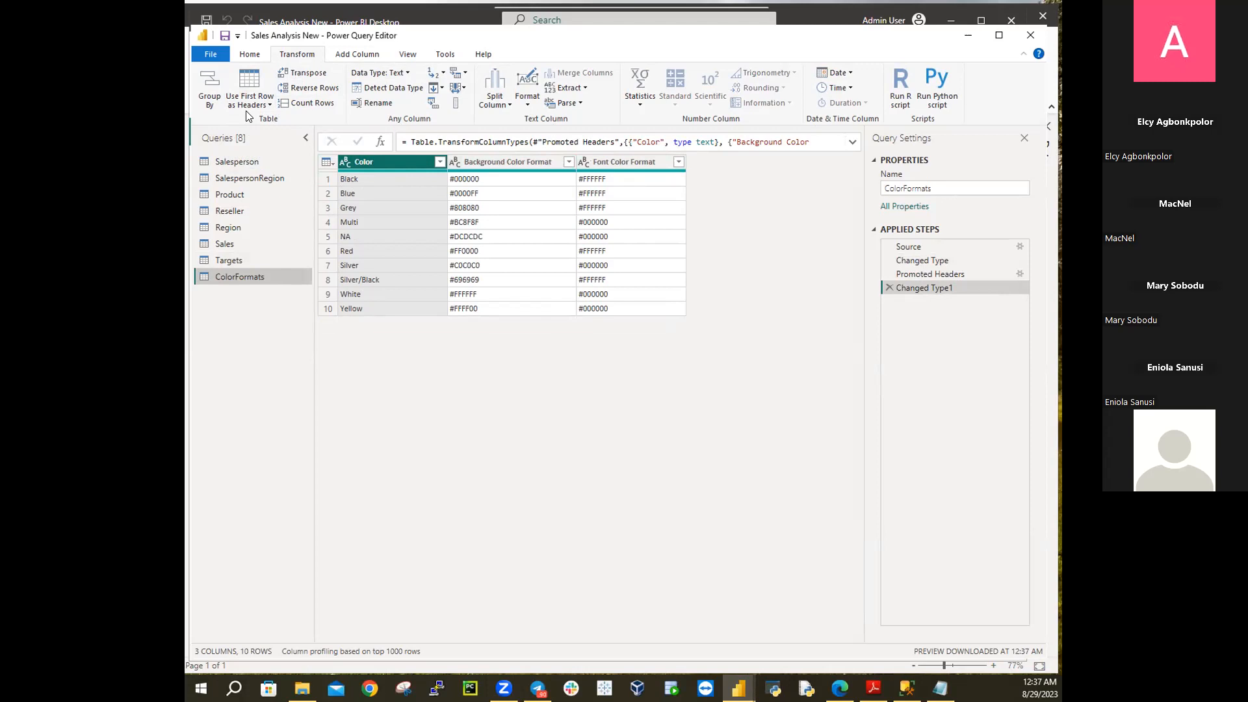
pyautogui.click(249, 55)
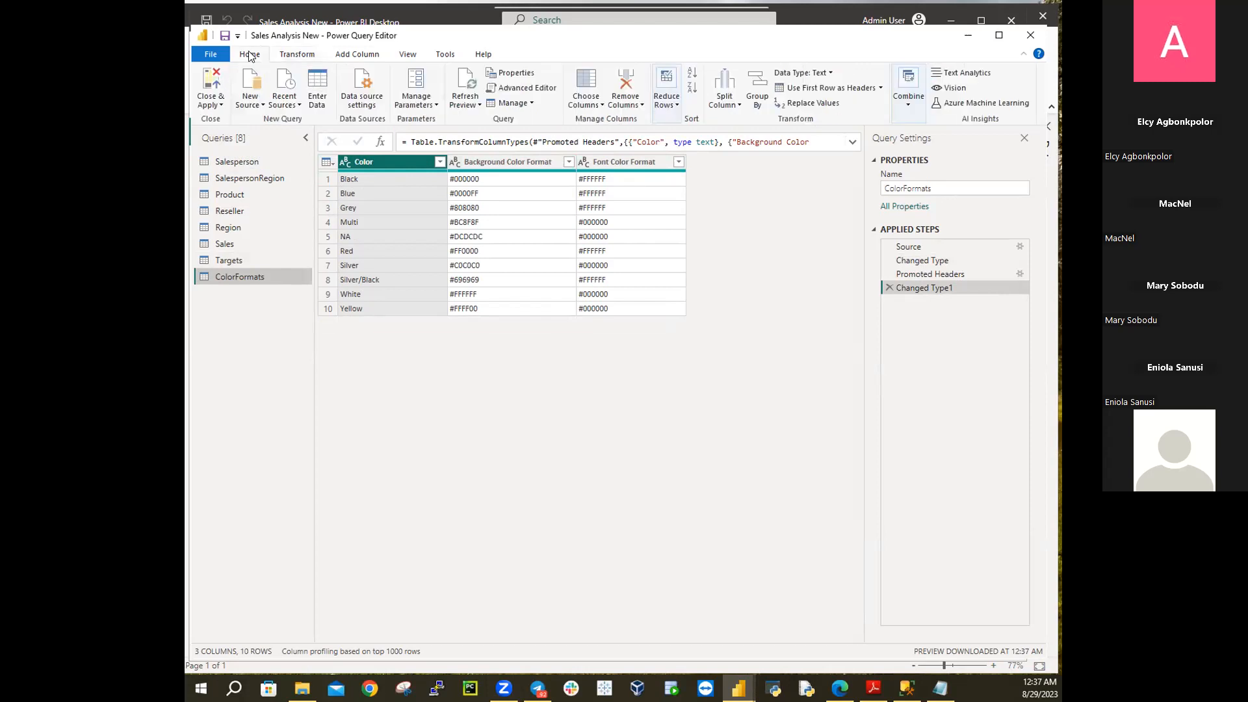
pyautogui.click(297, 57)
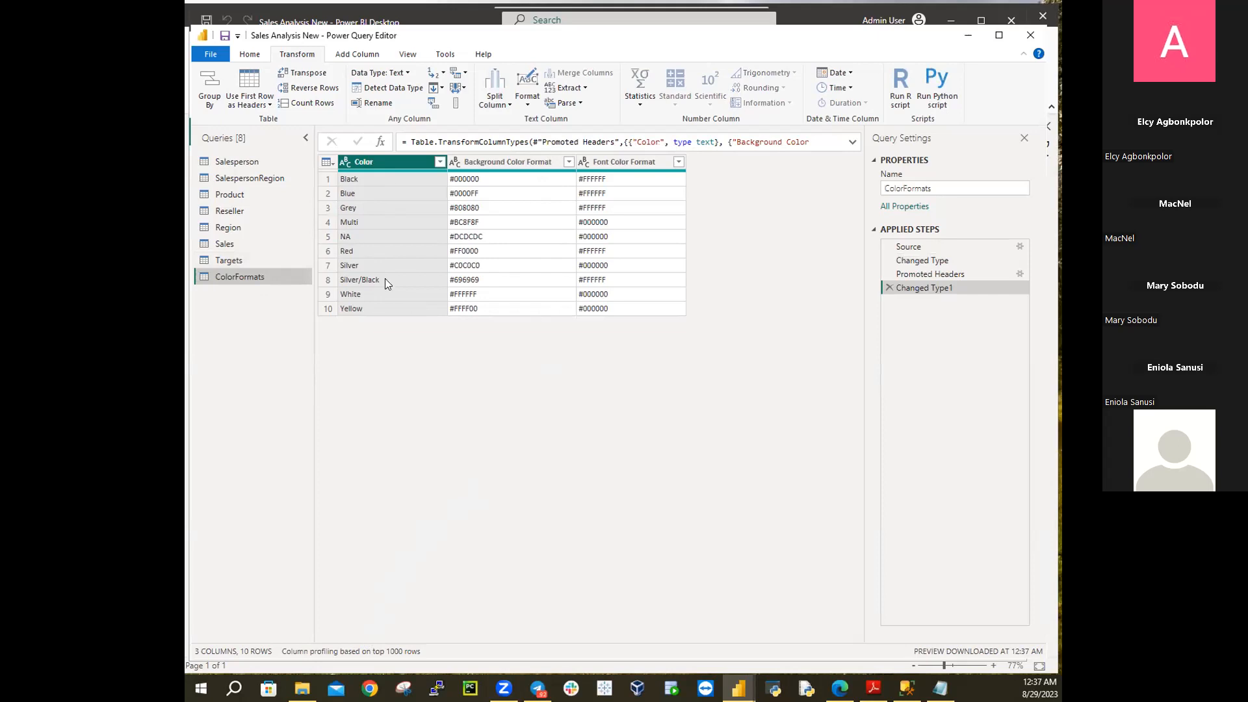
# Merge the ColorFormats query into the Product query, matching on the Color column of both with a Left Outer join
pyautogui.click(222, 195)
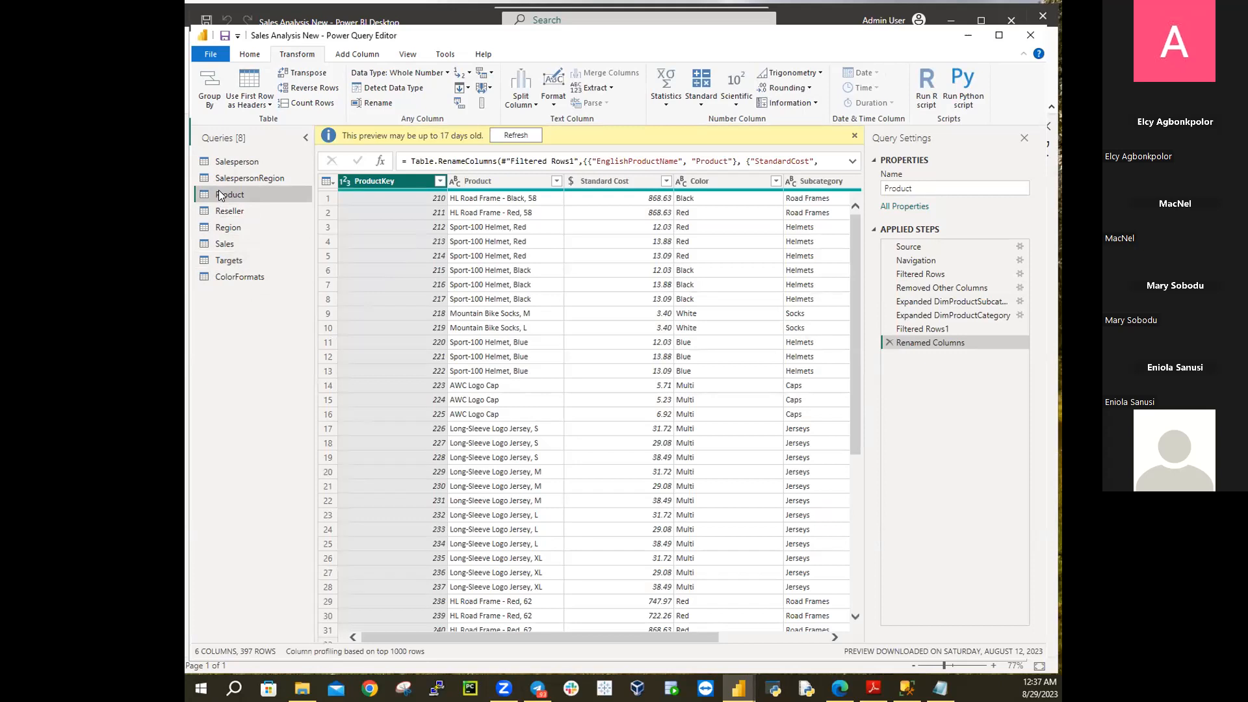
pyautogui.click(242, 276)
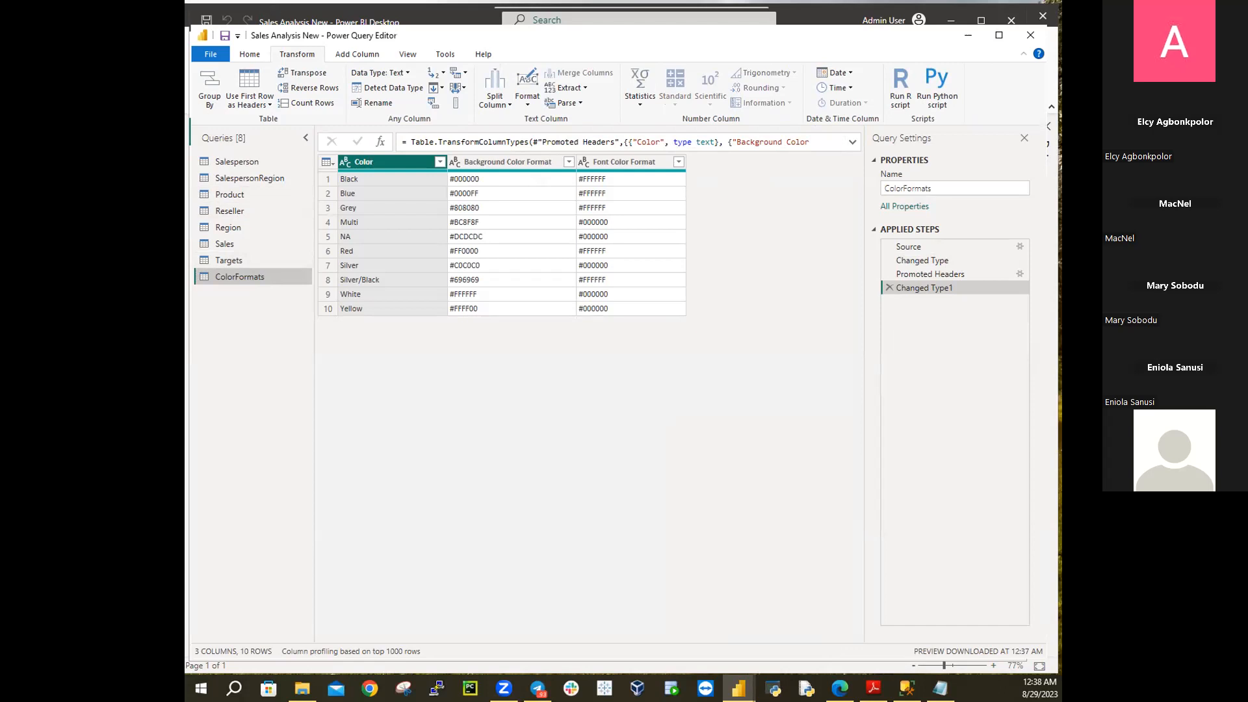
pyautogui.click(234, 195)
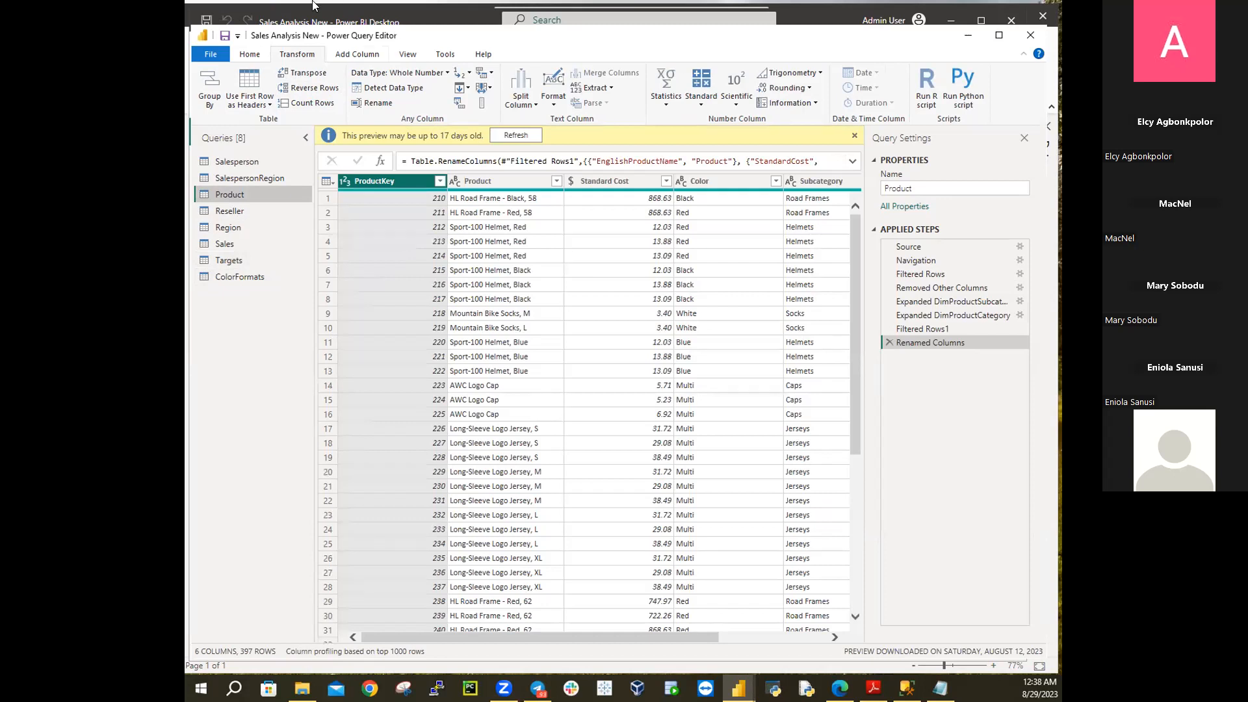
pyautogui.click(250, 56)
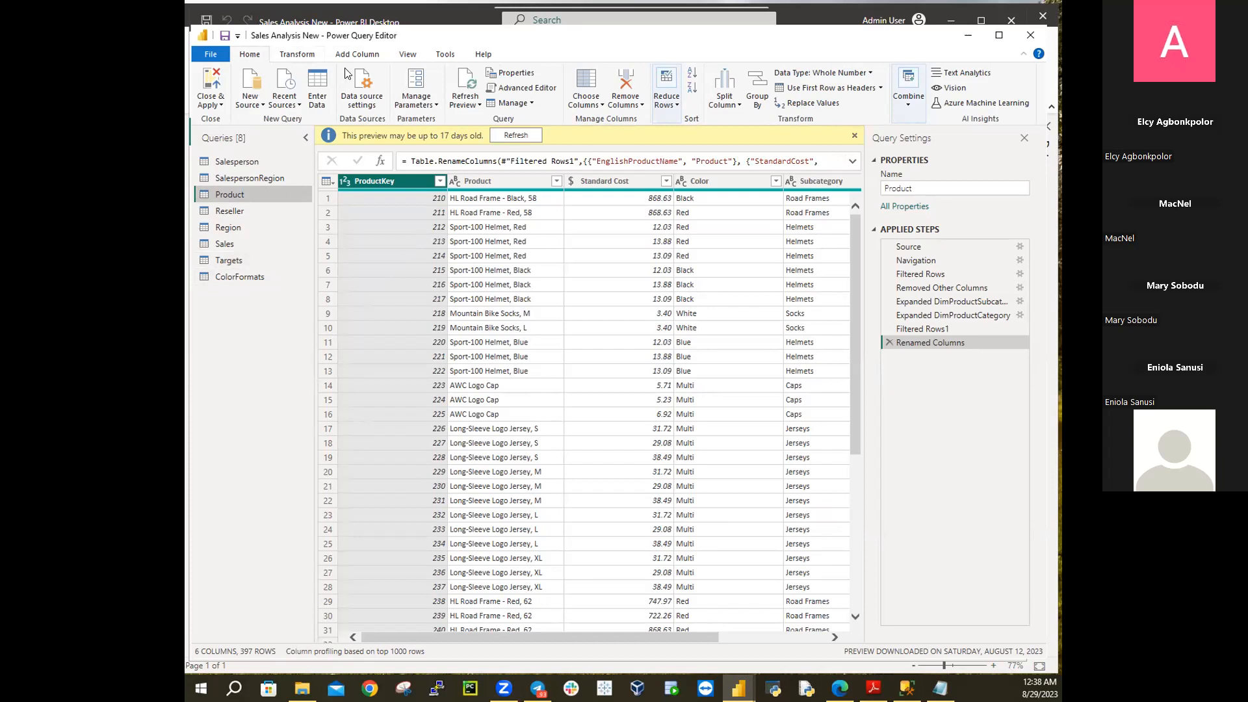
pyautogui.click(909, 97)
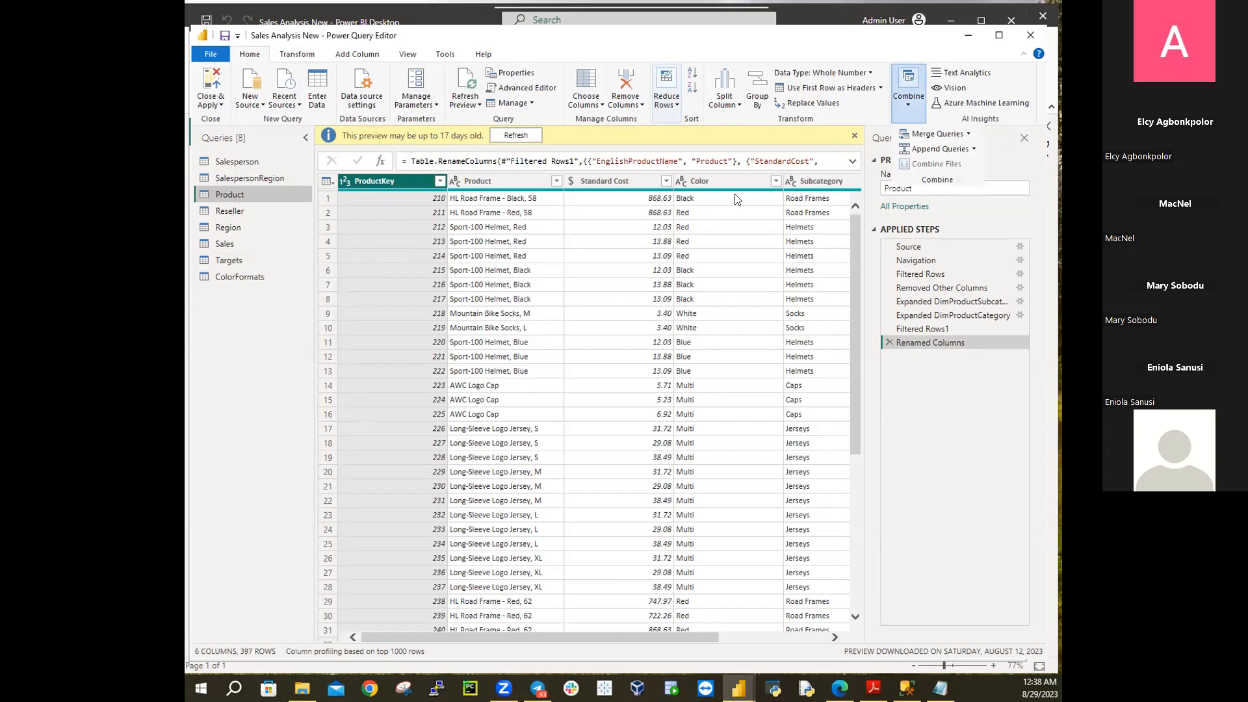
pyautogui.click(938, 137)
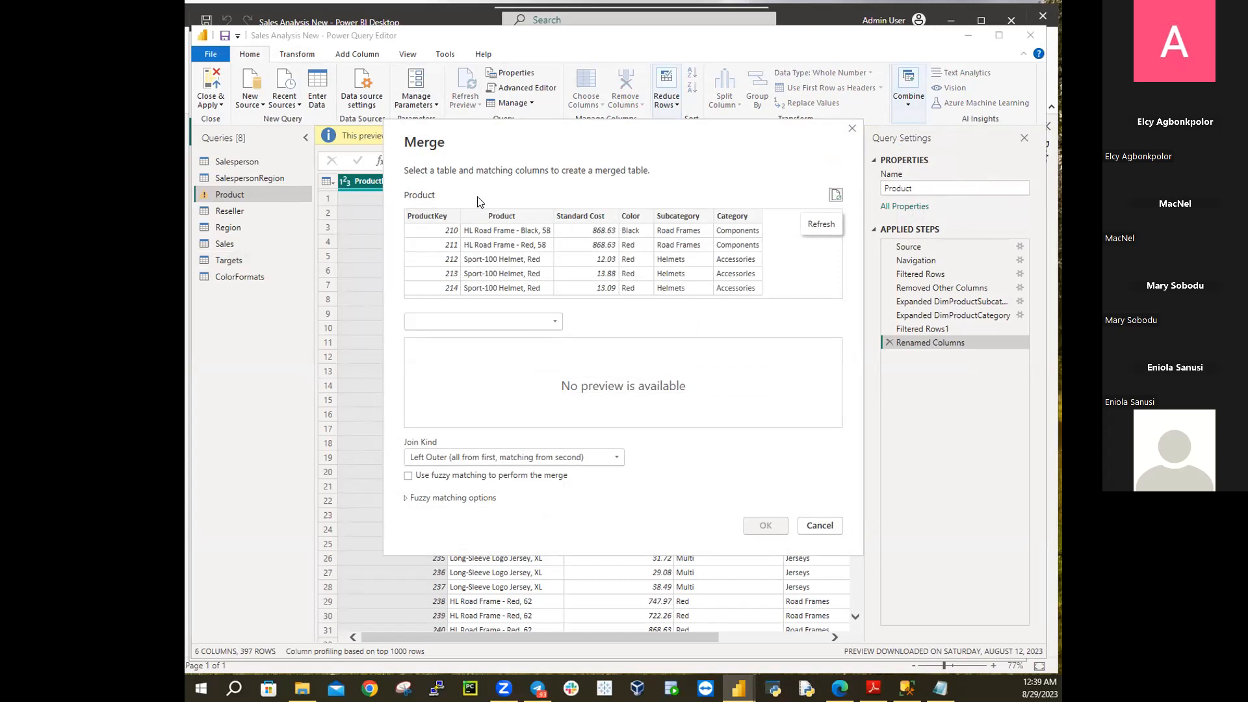
pyautogui.click(635, 221)
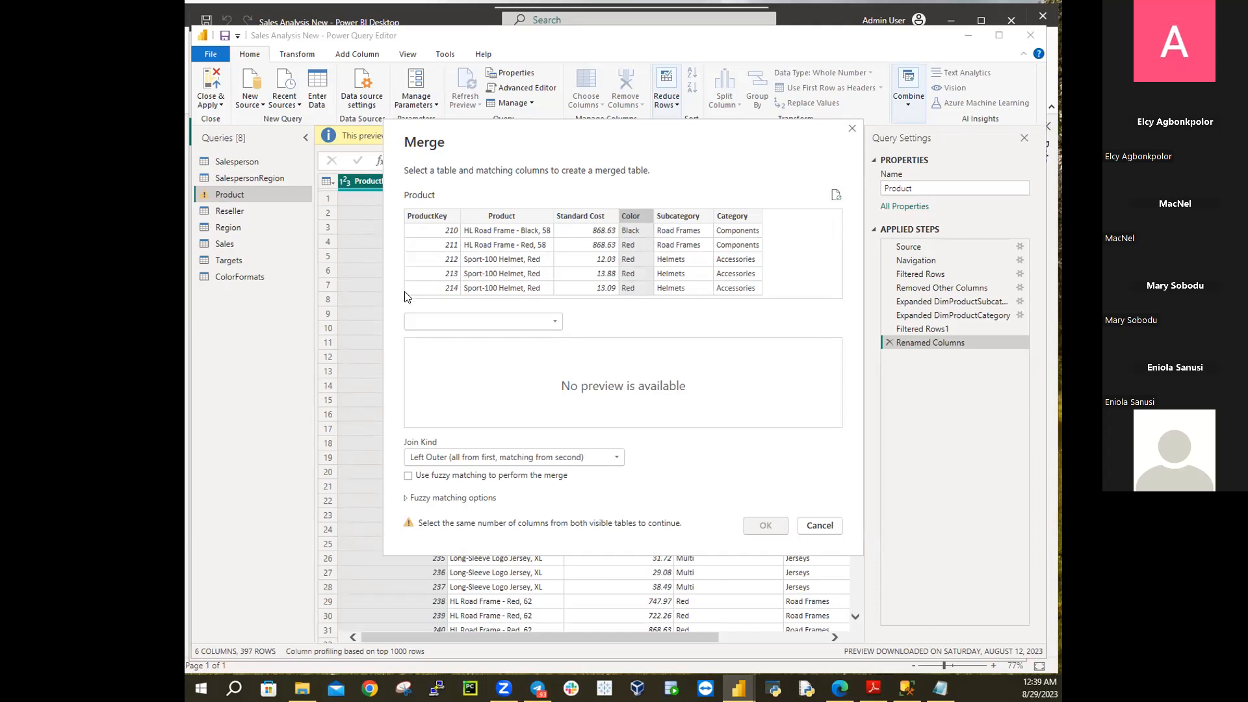
pyautogui.click(451, 327)
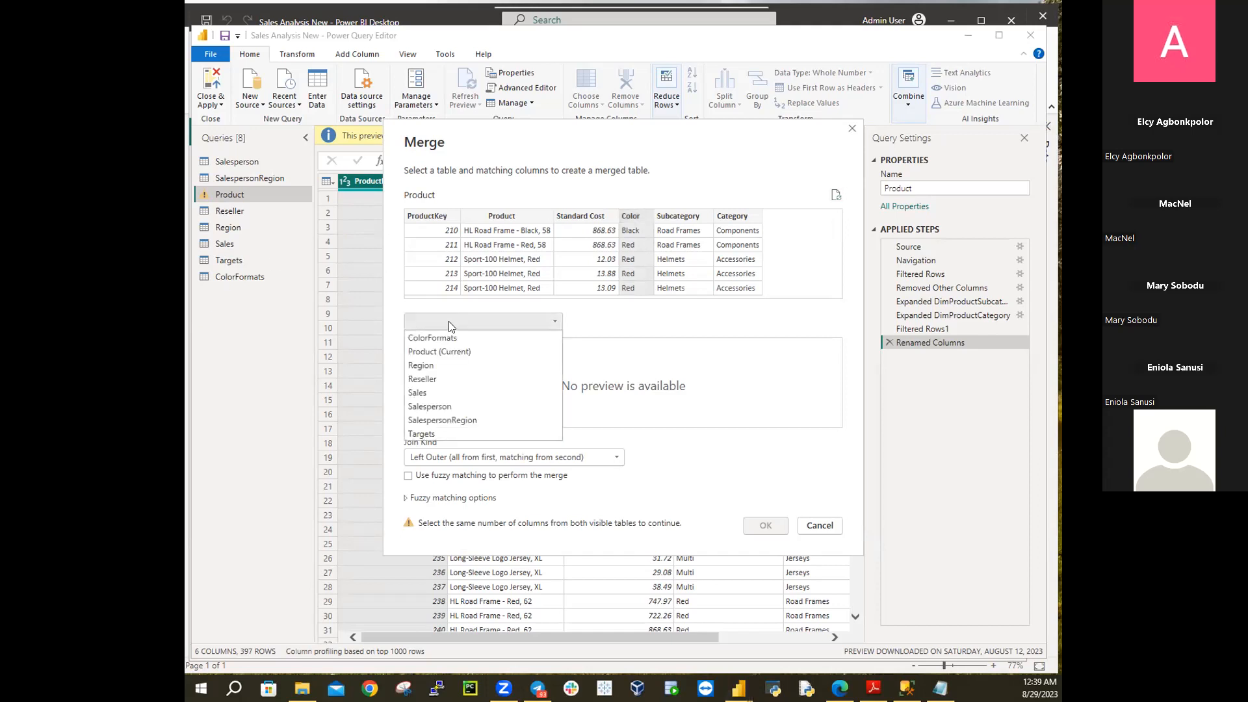
pyautogui.click(447, 338)
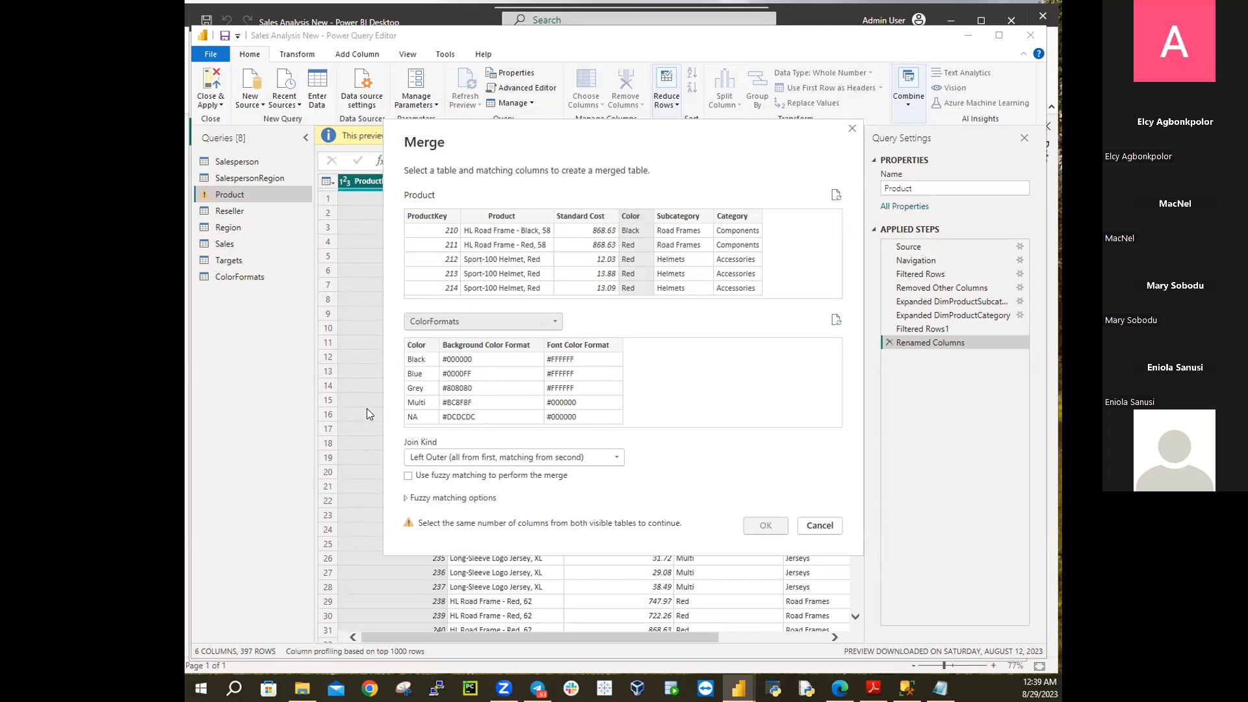
pyautogui.click(411, 348)
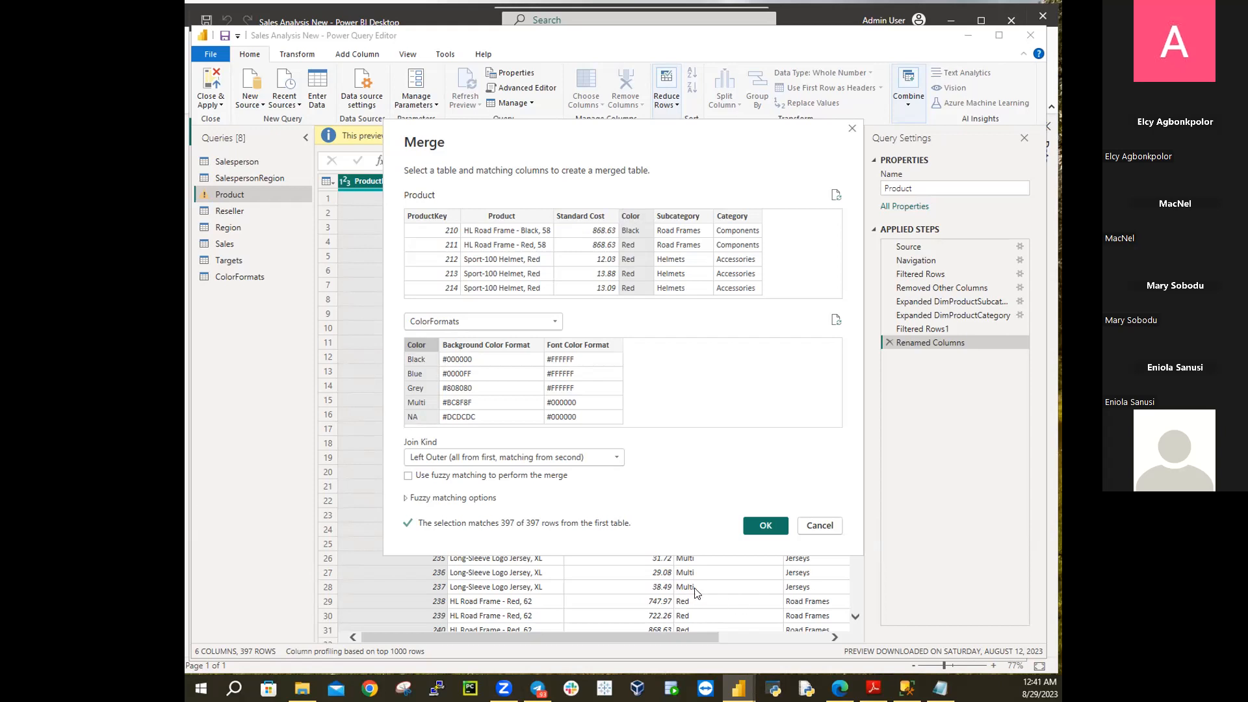
pyautogui.click(765, 530)
pyautogui.click(765, 526)
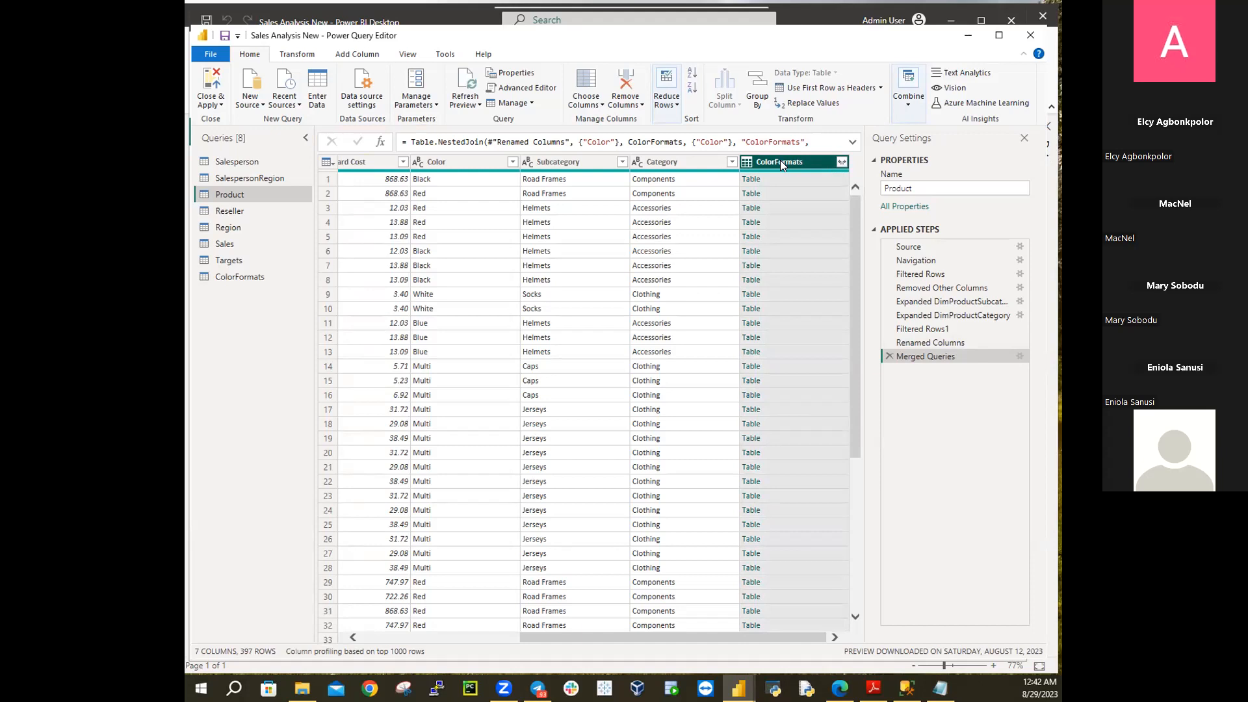
# Expand the merged ColorFormats column to only Background Color Format and Font Color Format, without the original column name as prefix
pyautogui.click(843, 163)
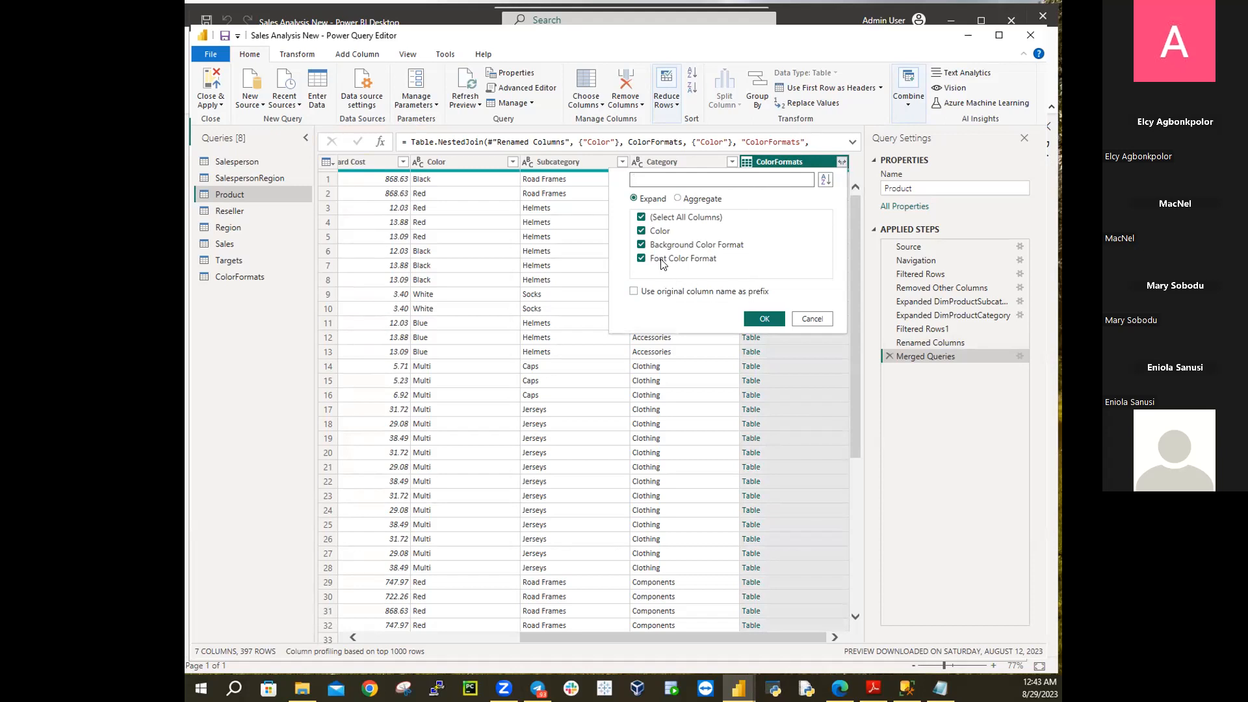
pyautogui.click(641, 218)
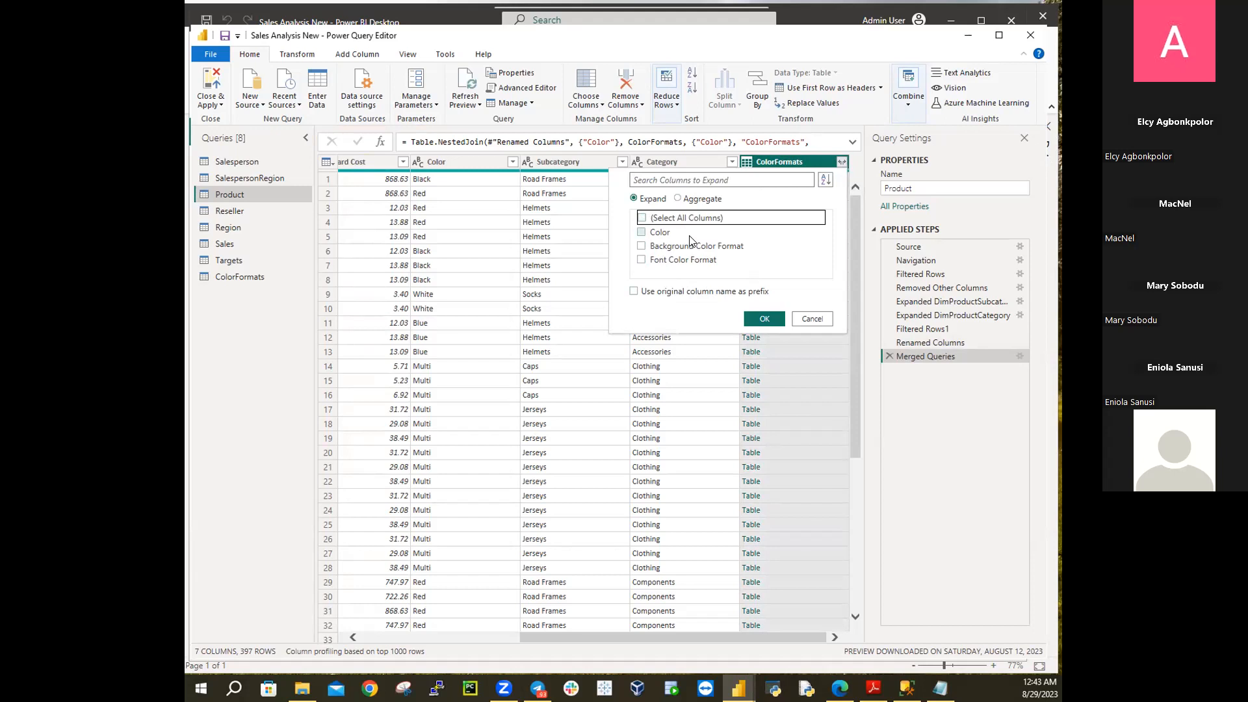
pyautogui.click(641, 245)
pyautogui.click(641, 259)
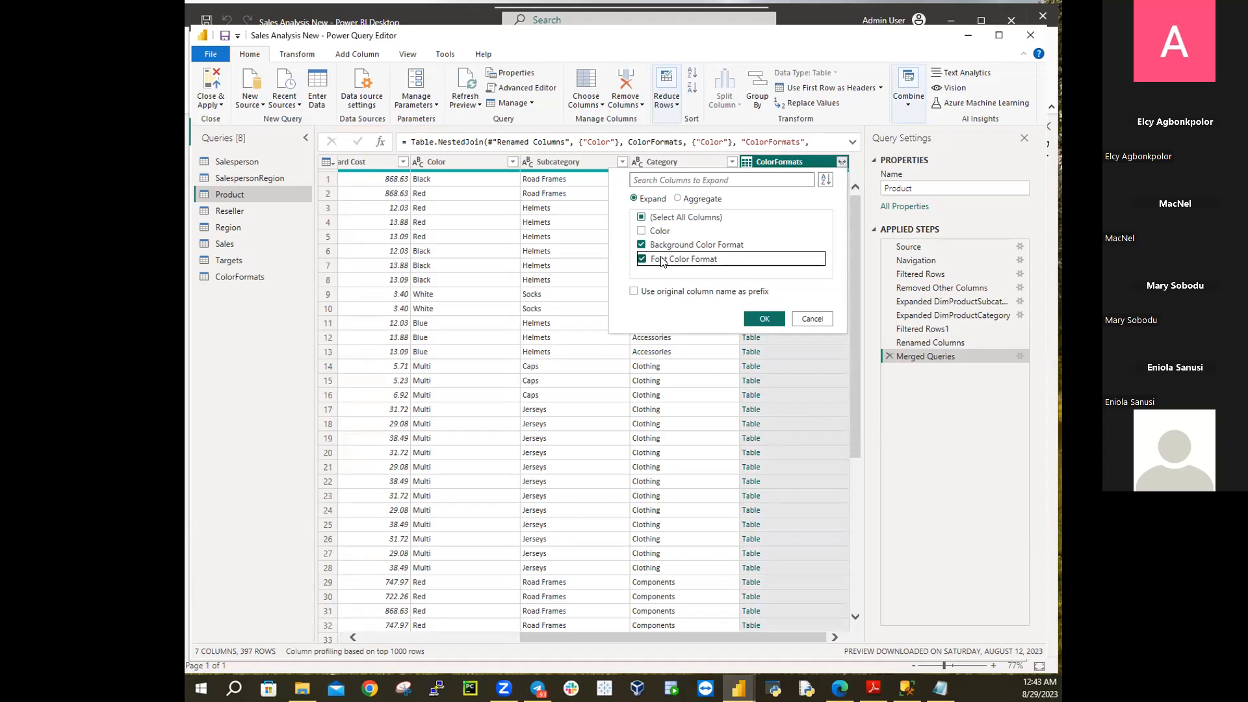
pyautogui.click(759, 318)
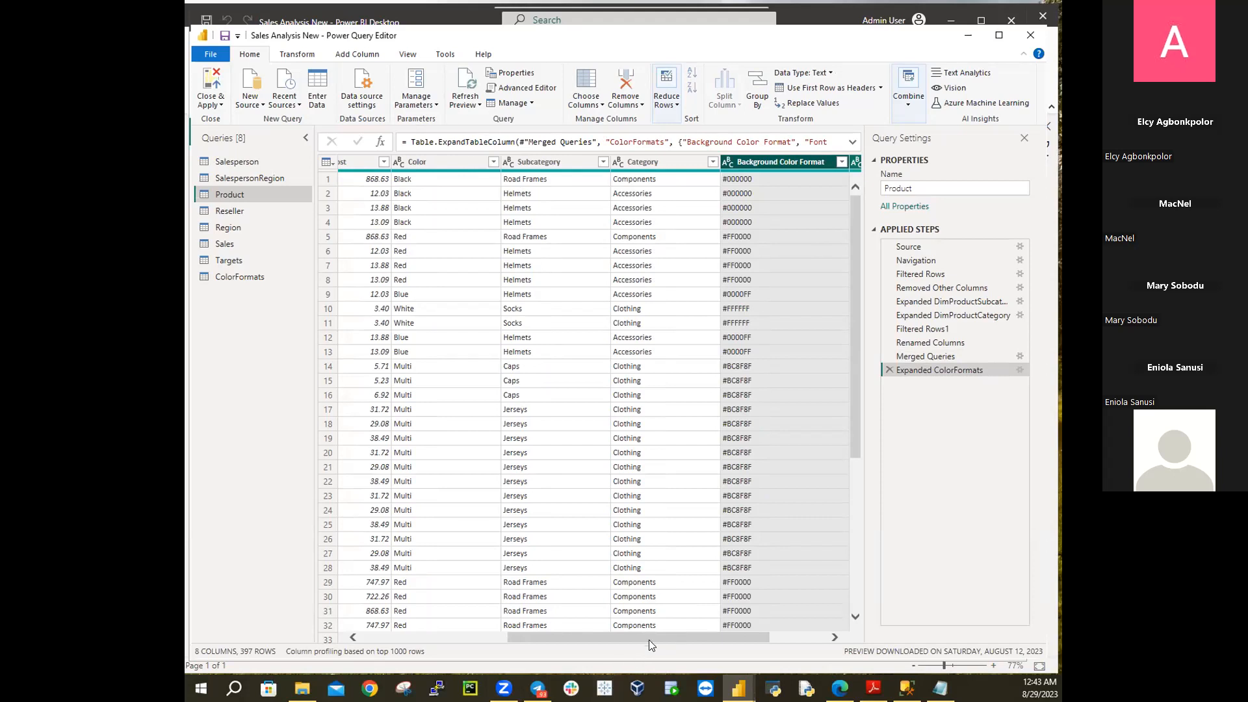
# Look through the Product table's rows and columns, including the expanded background and font color formats
pyautogui.moveTo(665, 636); pyautogui.dragTo(857, 649)
pyautogui.moveTo(708, 641); pyautogui.dragTo(507, 639)
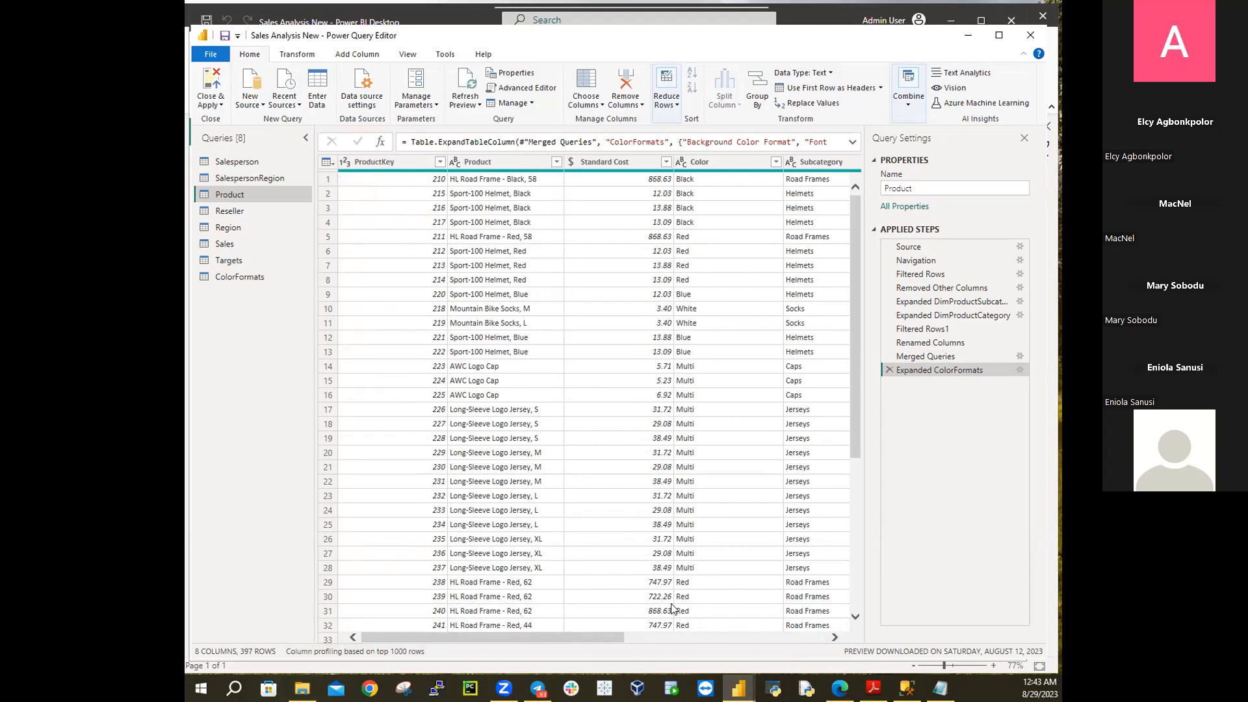
pyautogui.scroll(-6, 756, 605)
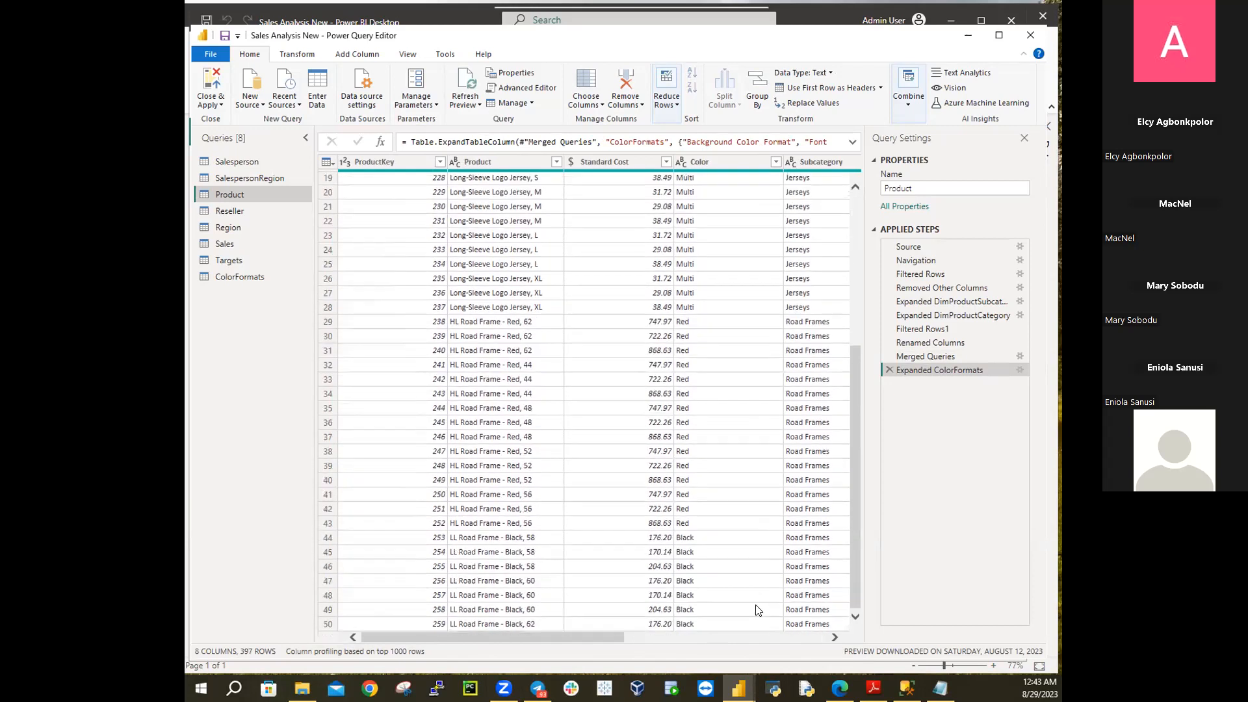
pyautogui.scroll(-5, 756, 605)
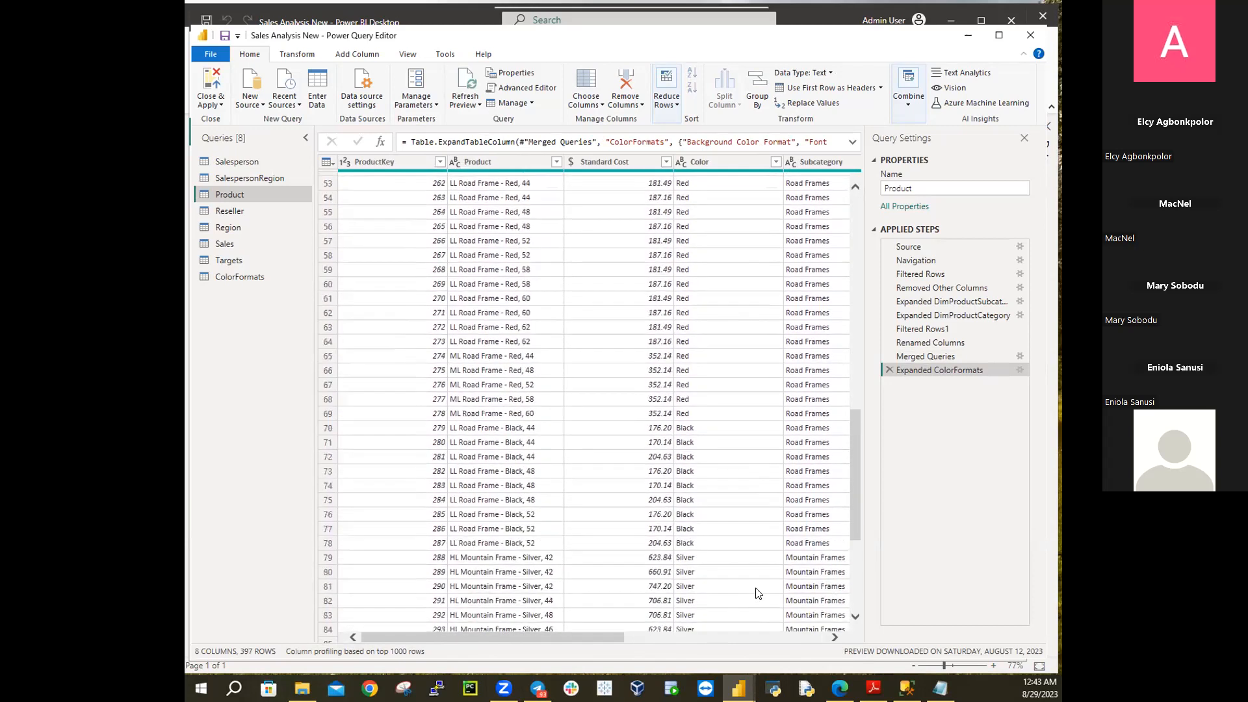
pyautogui.scroll(6, 757, 594)
pyautogui.scroll(5, 756, 593)
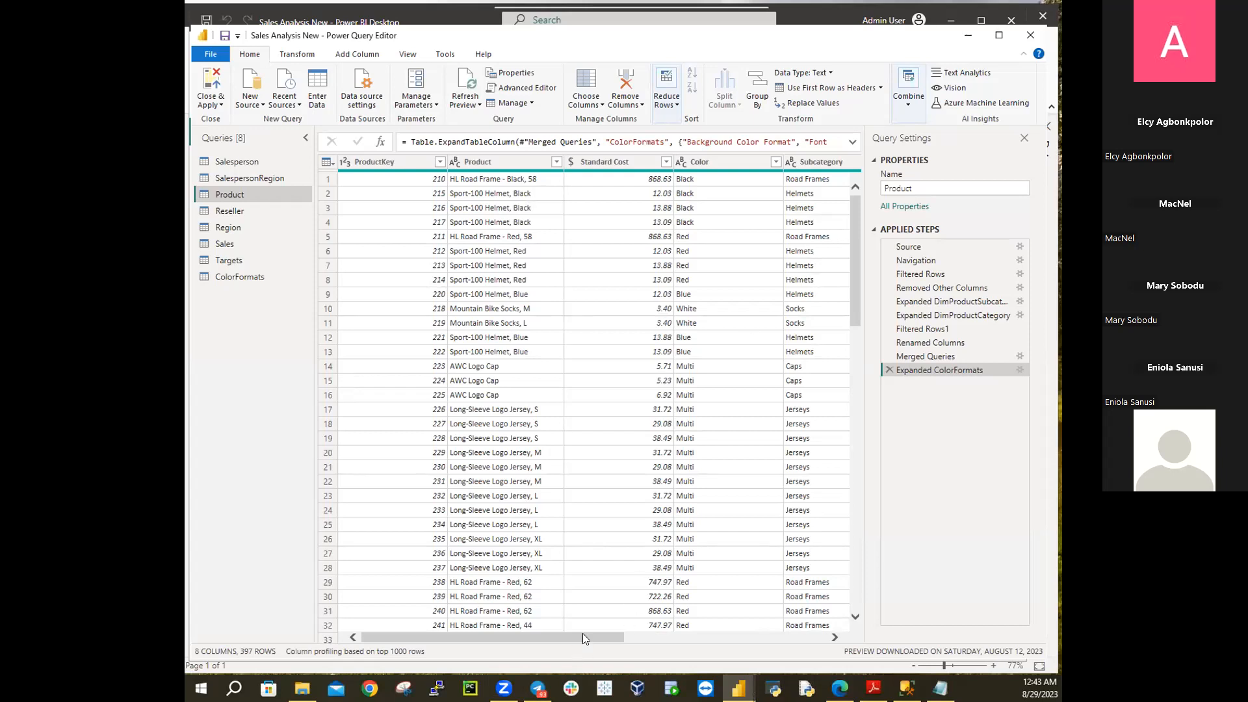
pyautogui.moveTo(582, 637); pyautogui.dragTo(847, 647)
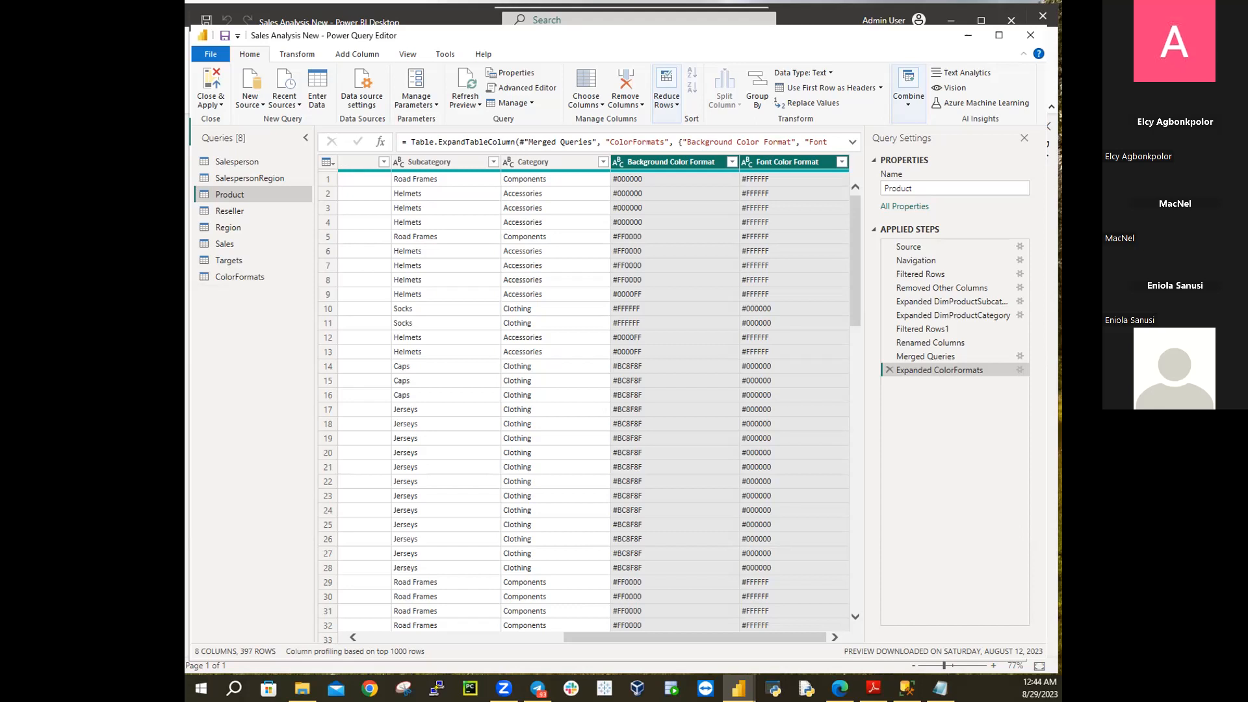
# Disable loading the ColorFormats query to the report in its query properties
pyautogui.click(229, 279)
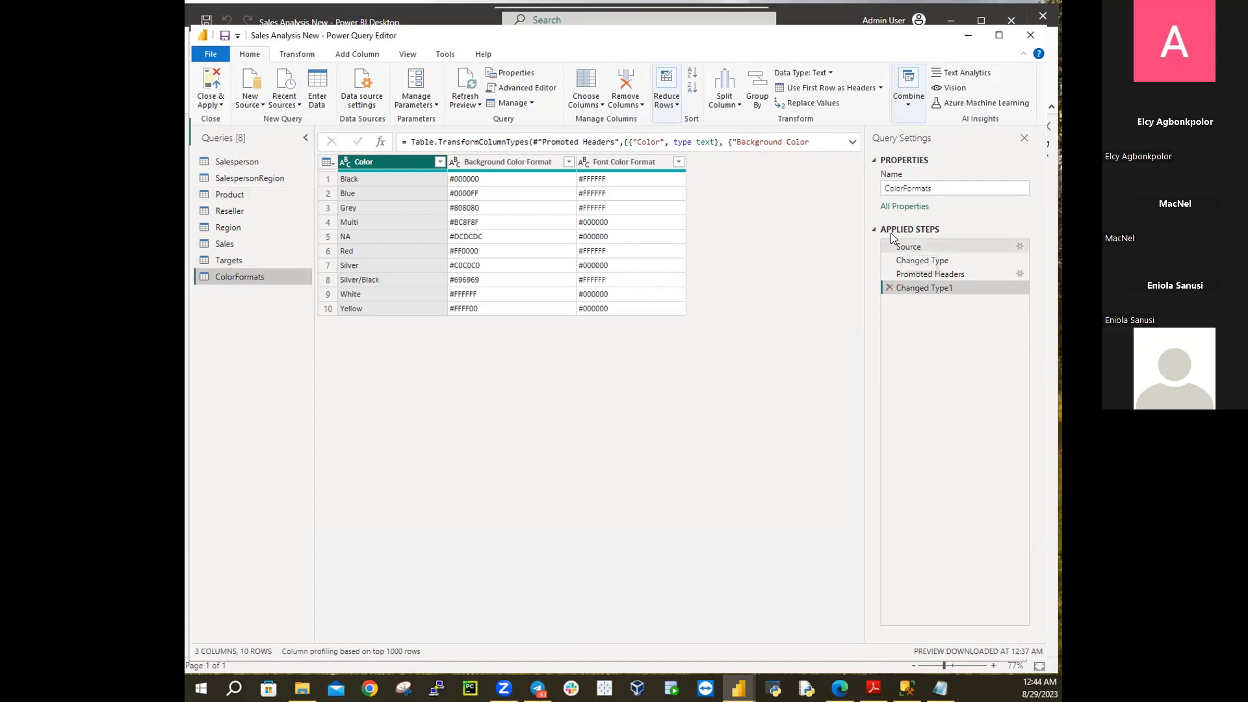
pyautogui.click(901, 206)
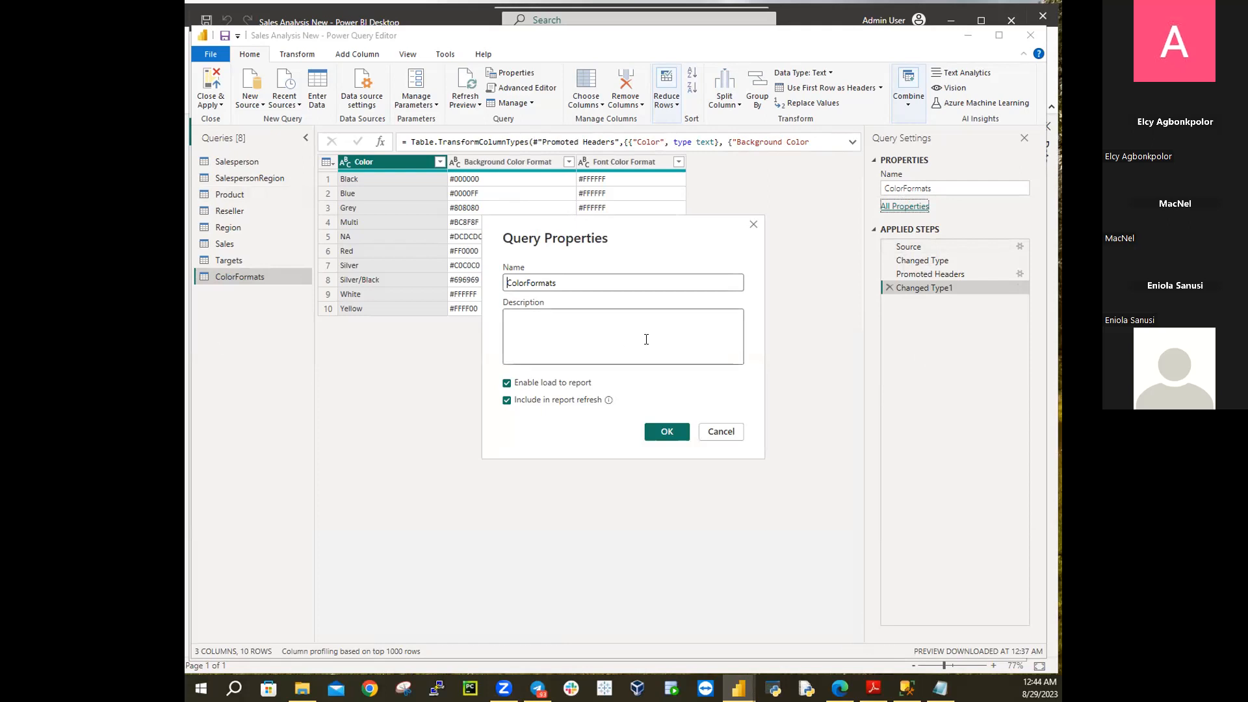
pyautogui.click(507, 384)
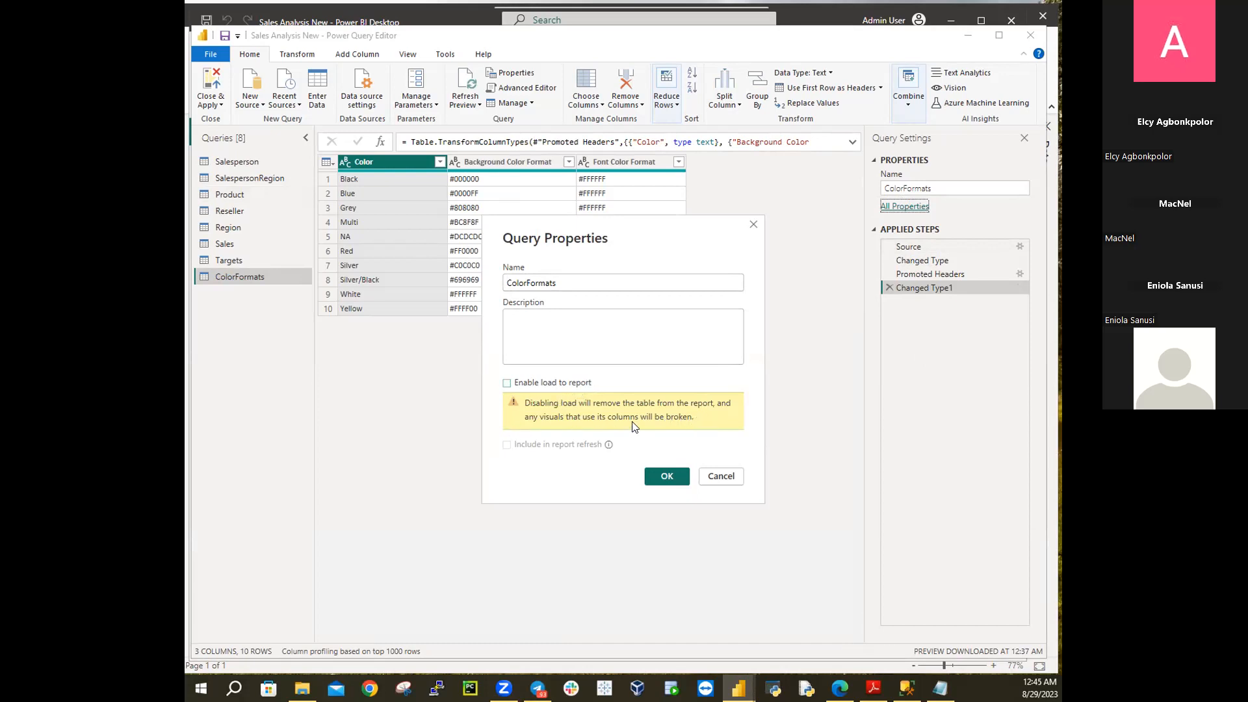
pyautogui.click(665, 476)
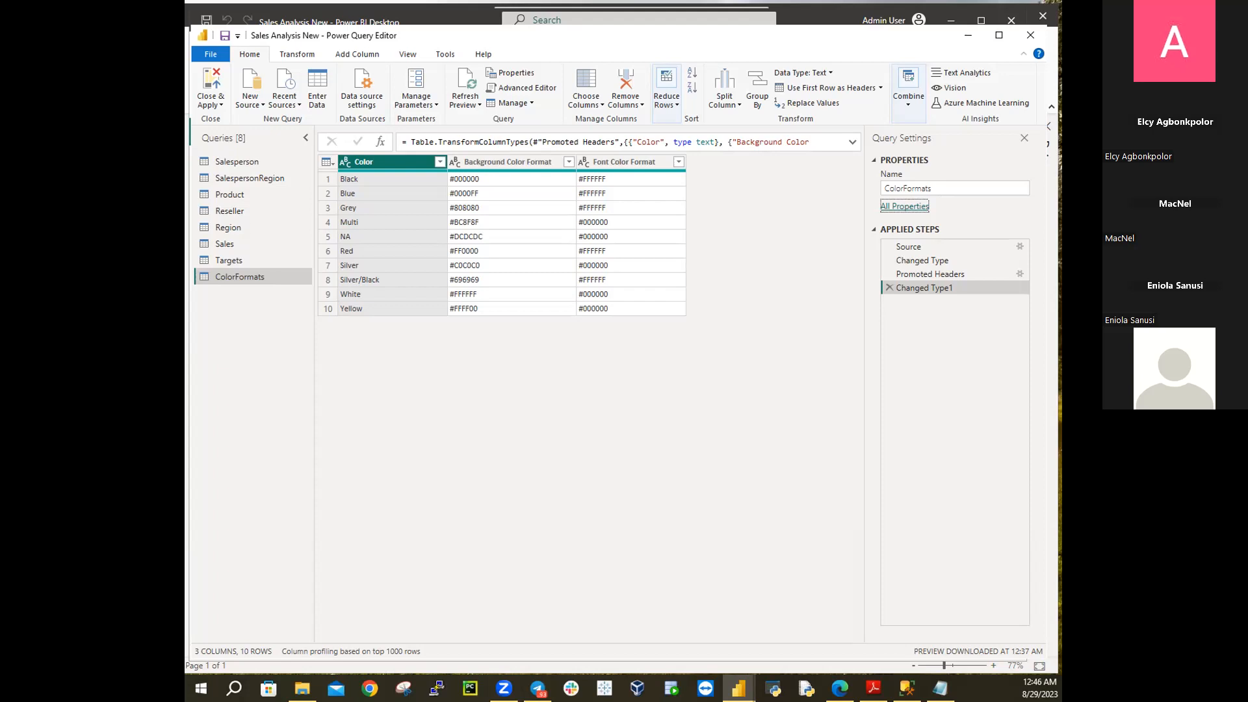
# Apply the query changes to the model, close the Power Query Editor and save the report
pyautogui.click(210, 87)
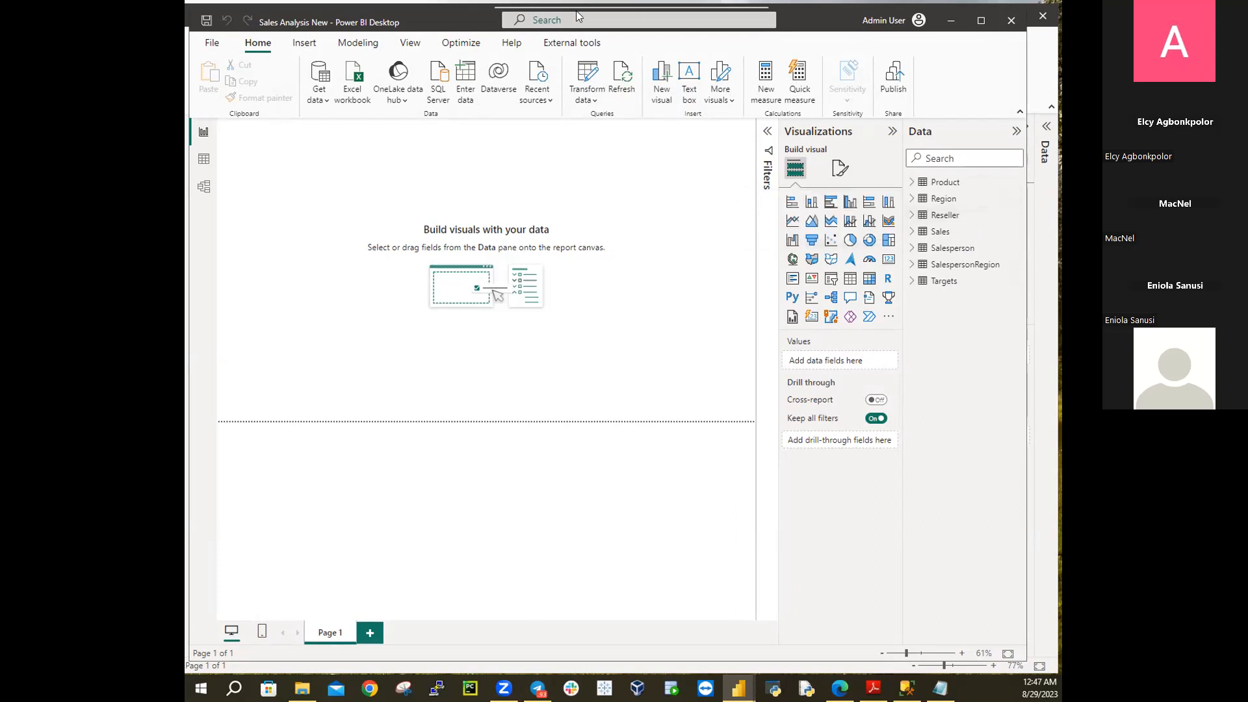
pyautogui.click(210, 47)
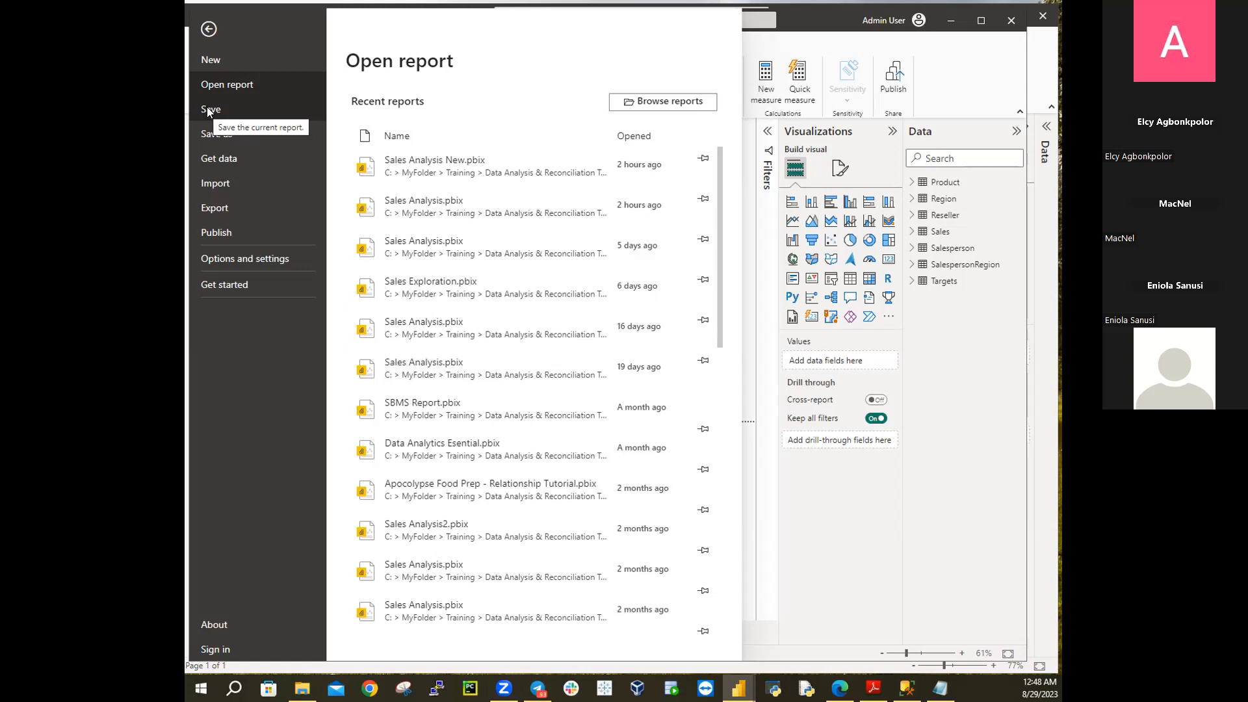
pyautogui.click(207, 110)
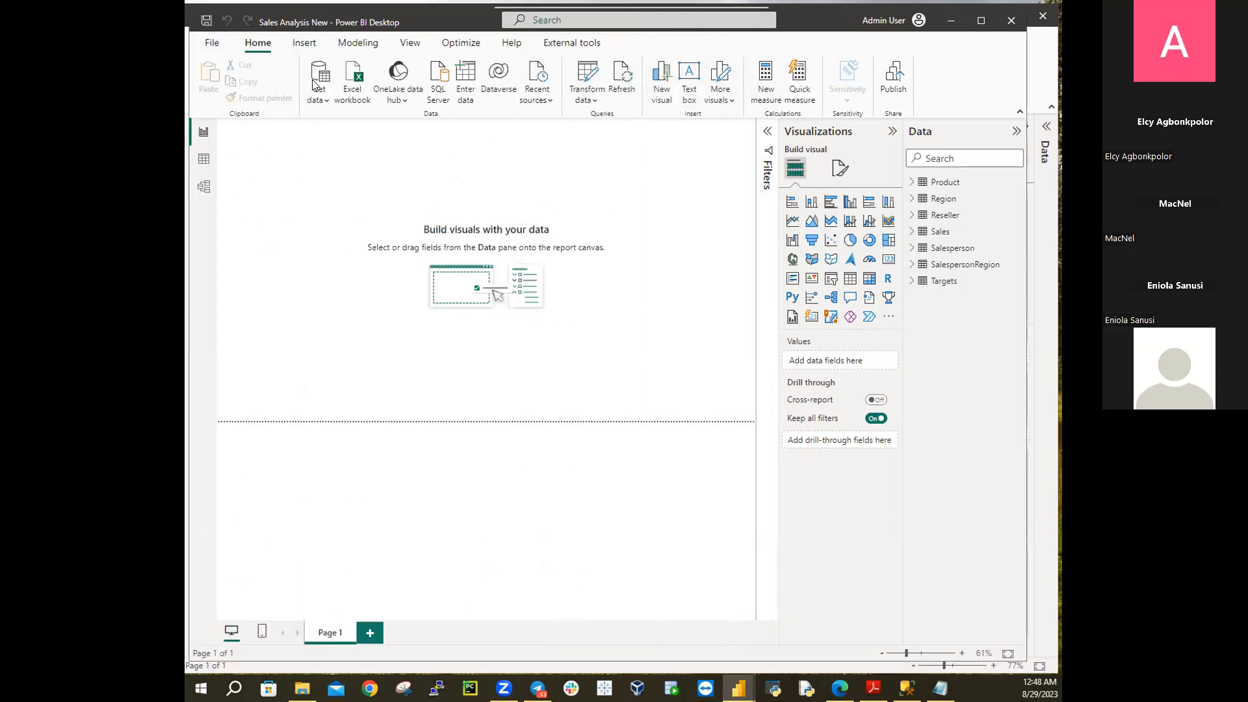
# Save the report as Sales Analysis New.pbix in the PL300 MySolution folder, replacing the existing file
pyautogui.click(212, 44)
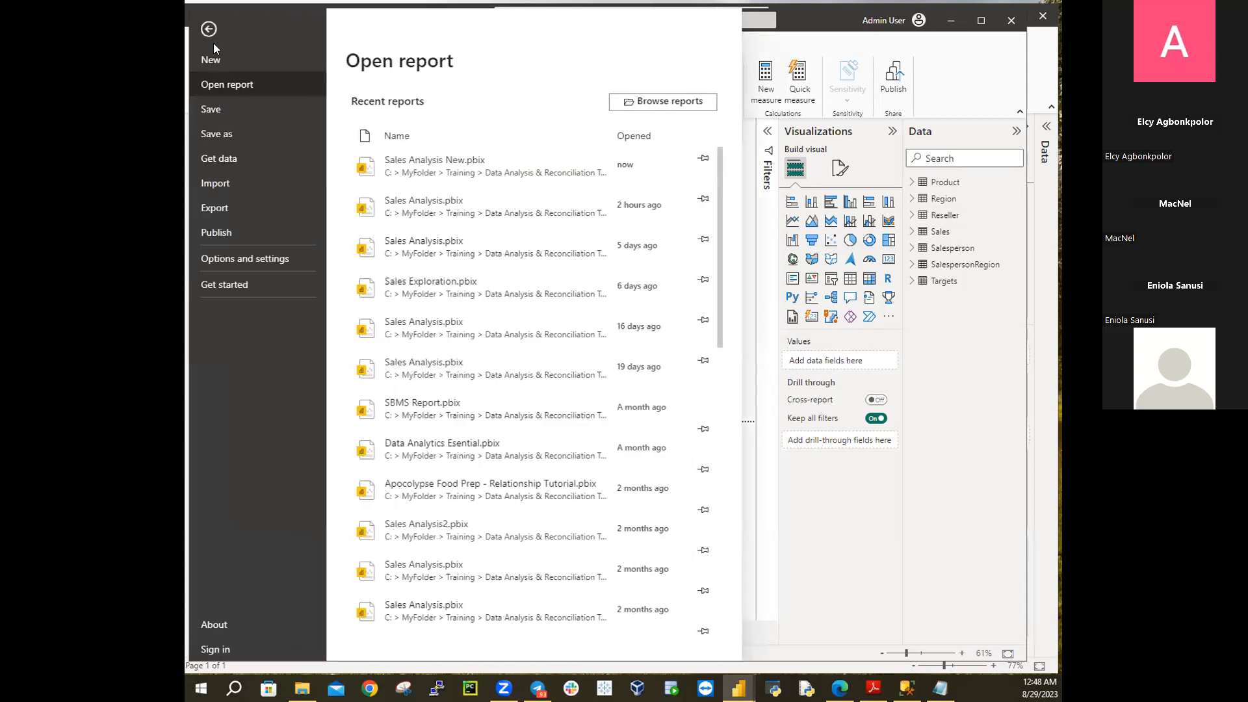
pyautogui.click(226, 135)
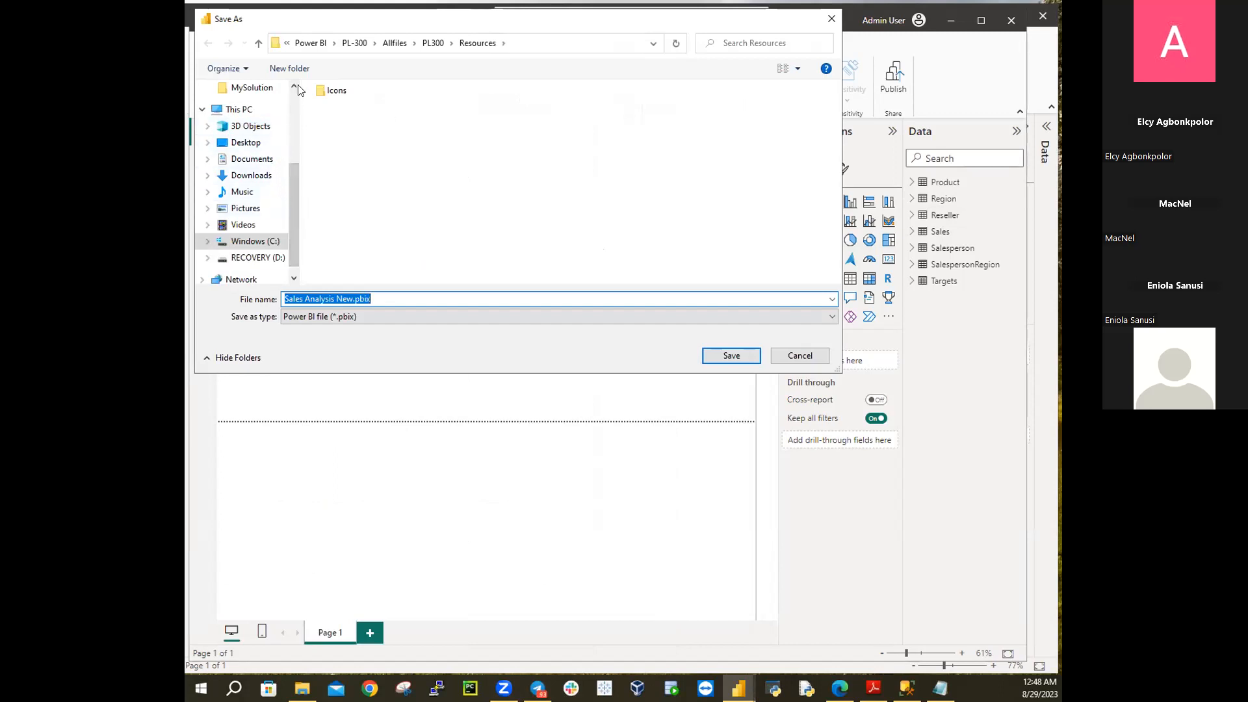
pyautogui.click(395, 43)
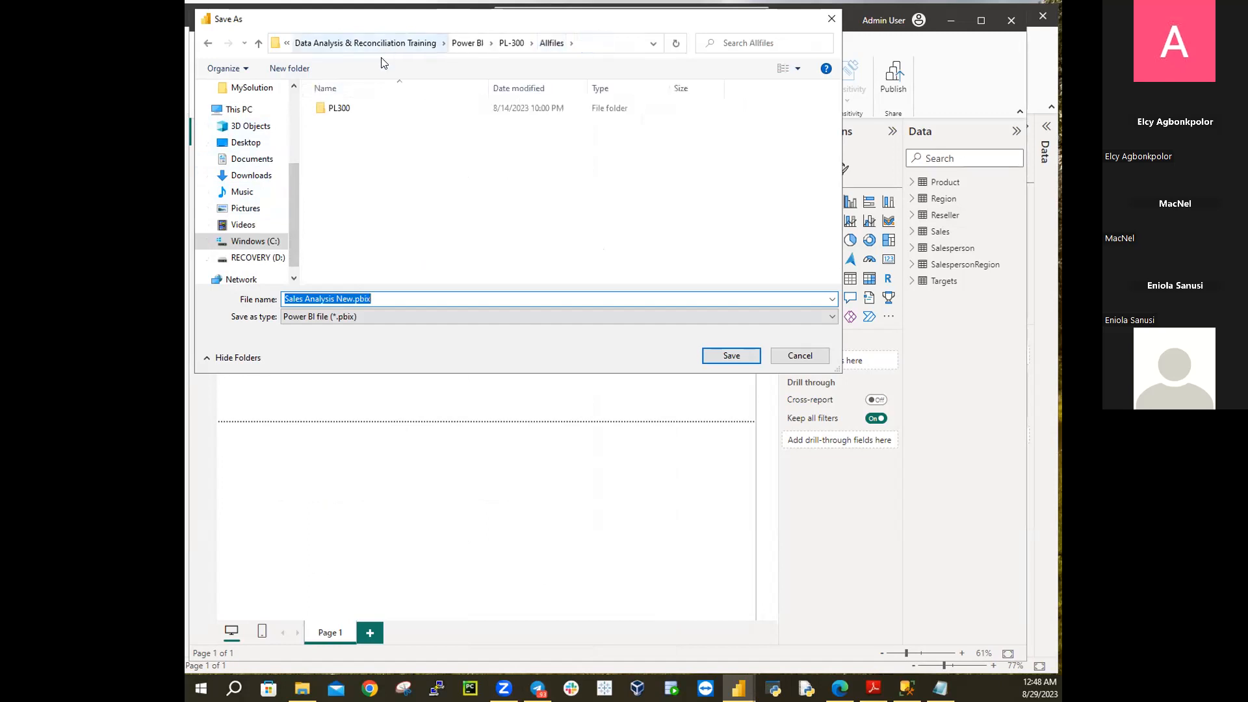
pyautogui.doubleClick(338, 111)
pyautogui.click(357, 154)
pyautogui.doubleClick(357, 153)
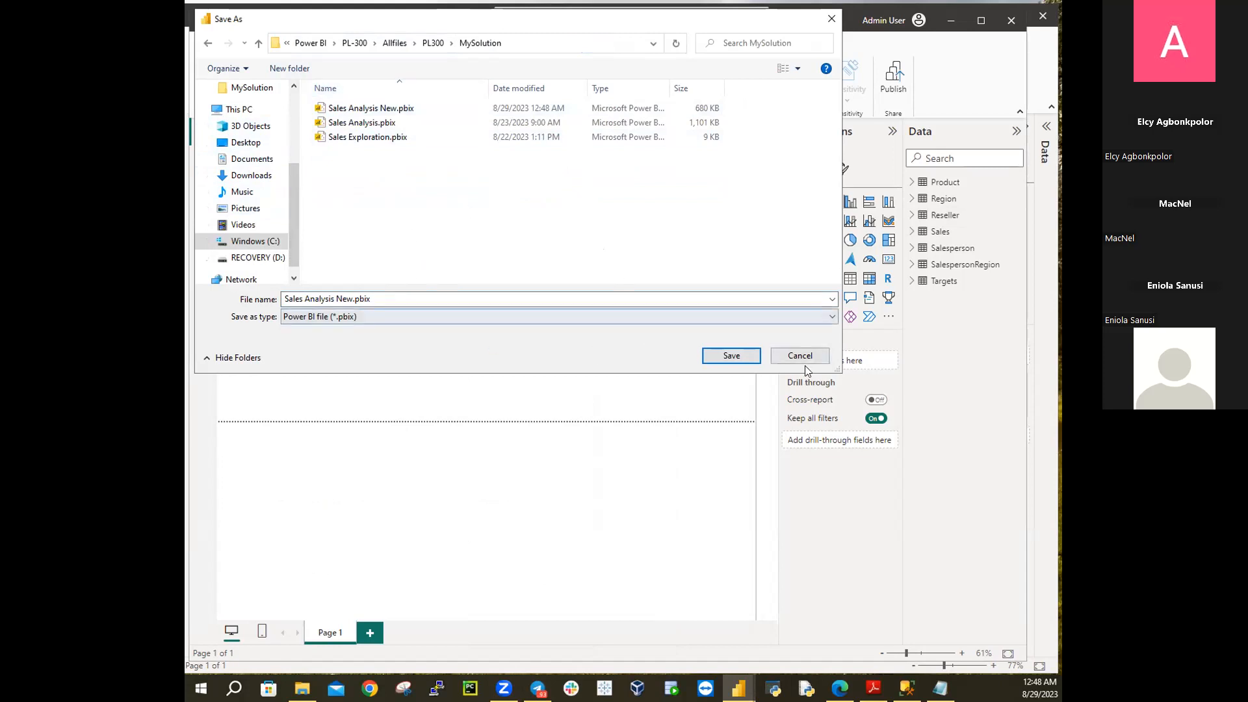
pyautogui.click(737, 358)
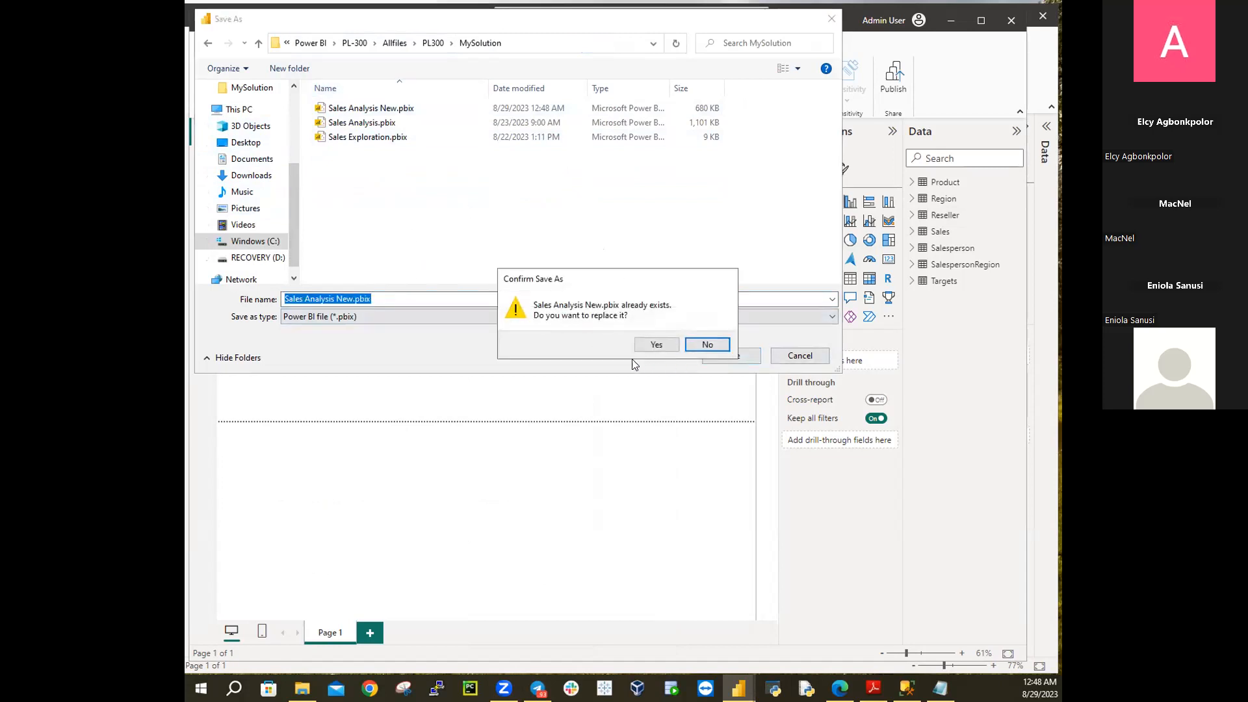
pyautogui.click(652, 344)
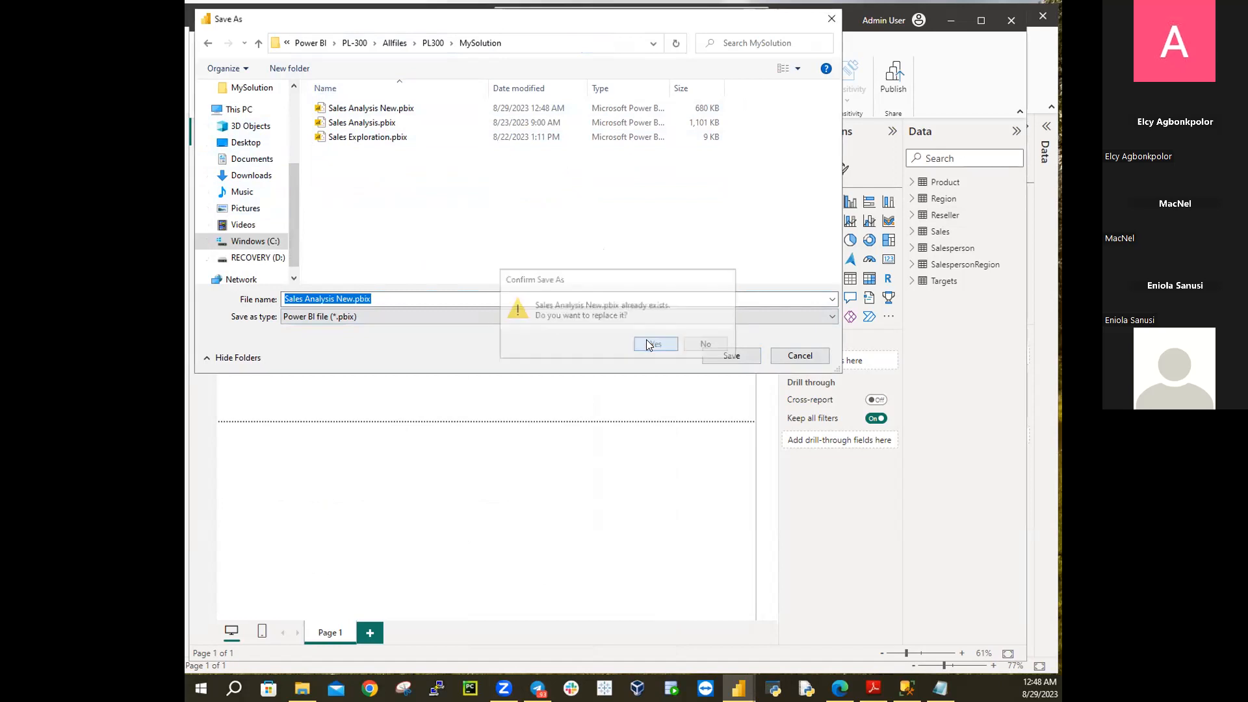